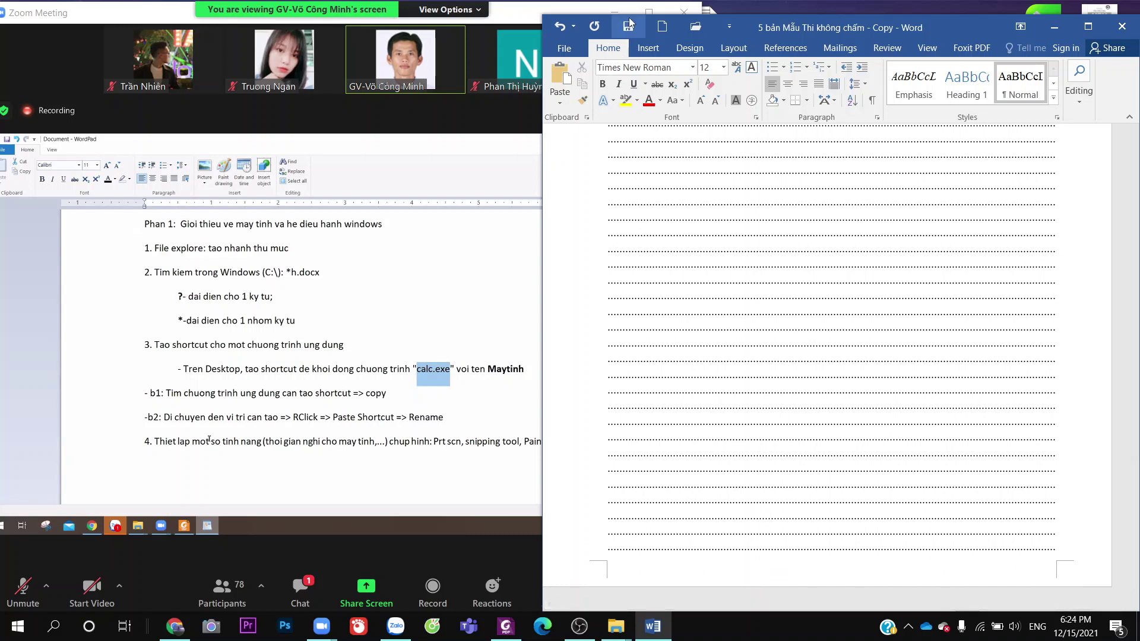
Save the Word document as '5 bản Mẫu Thi có chấm' in the Tin học folder on drive D
left_click(563, 49)
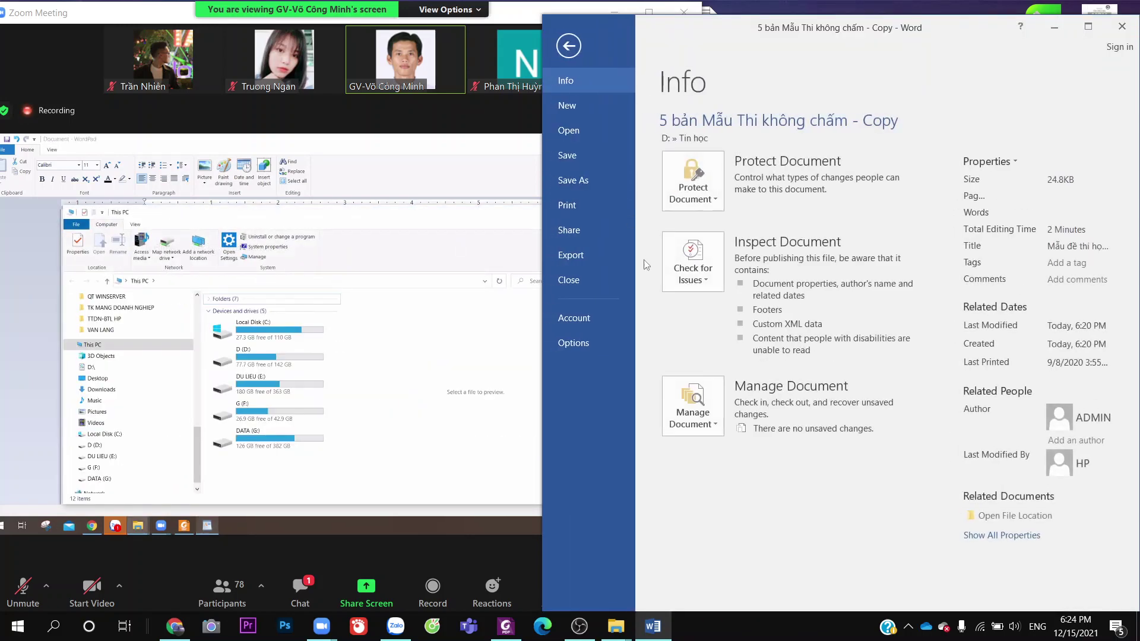
left_click(594, 182)
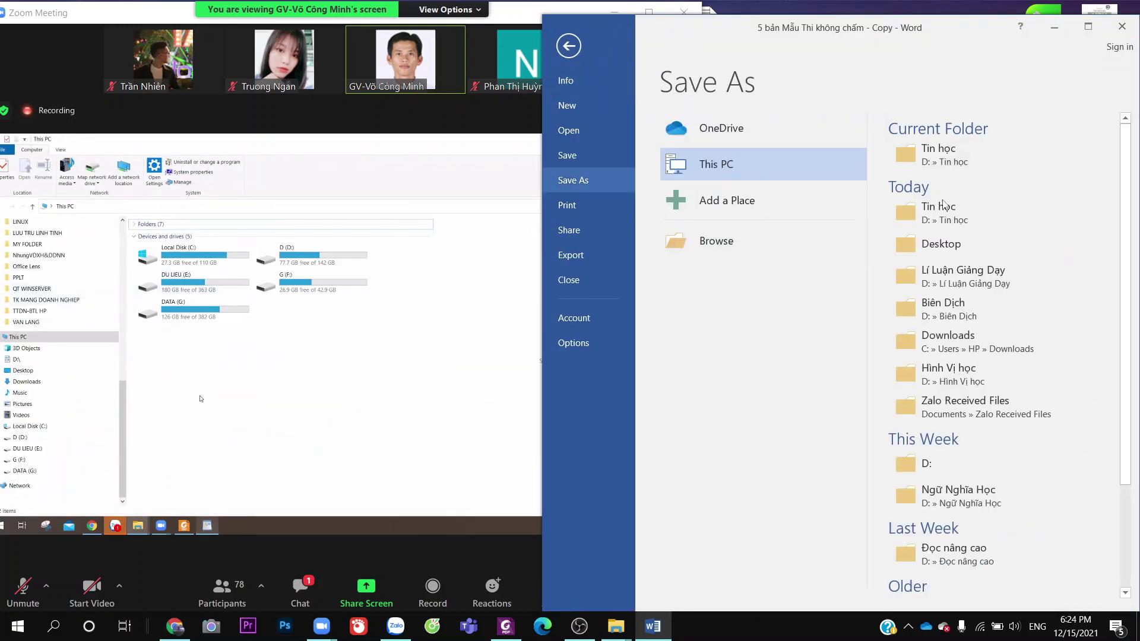
left_click(947, 159)
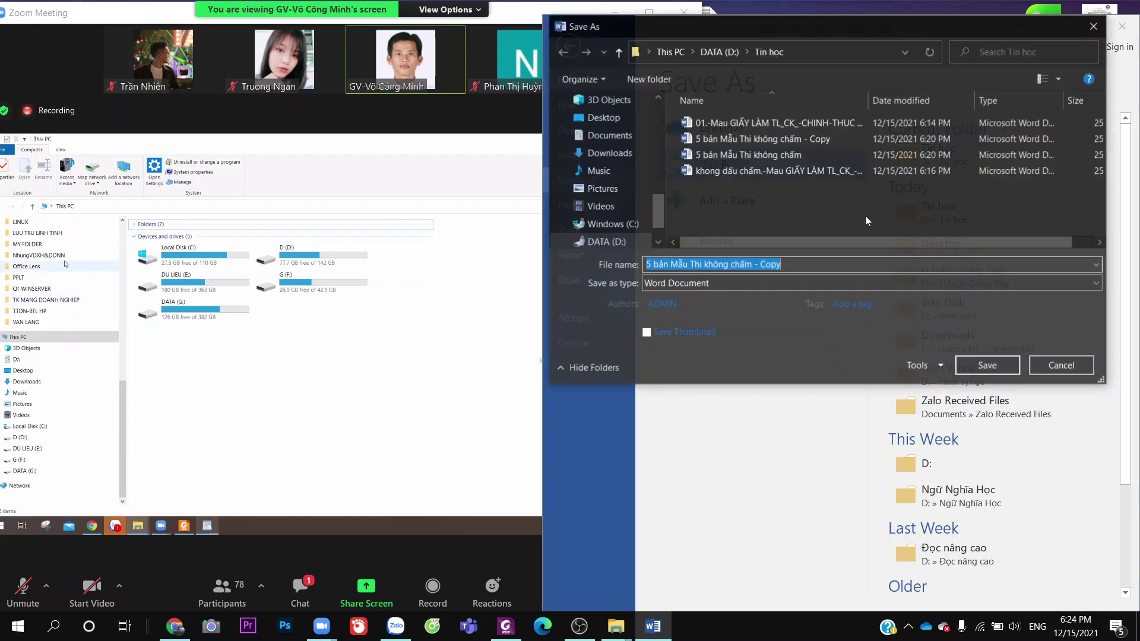
left_click(821, 265)
key("BackSpace")
key("BackSpace")
key("BackSpace")
key("BackSpace")
key("BackSpace")
key("BackSpace")
key("BackSpace")
key("BackSpace")
key("BackSpace")
key("BackSpace")
key("BackSpace")
key("BackSpace")
key("BackSpace")
key("BackSpace")
key("BackSpace")
key("BackSpace")
key("BackSpace")
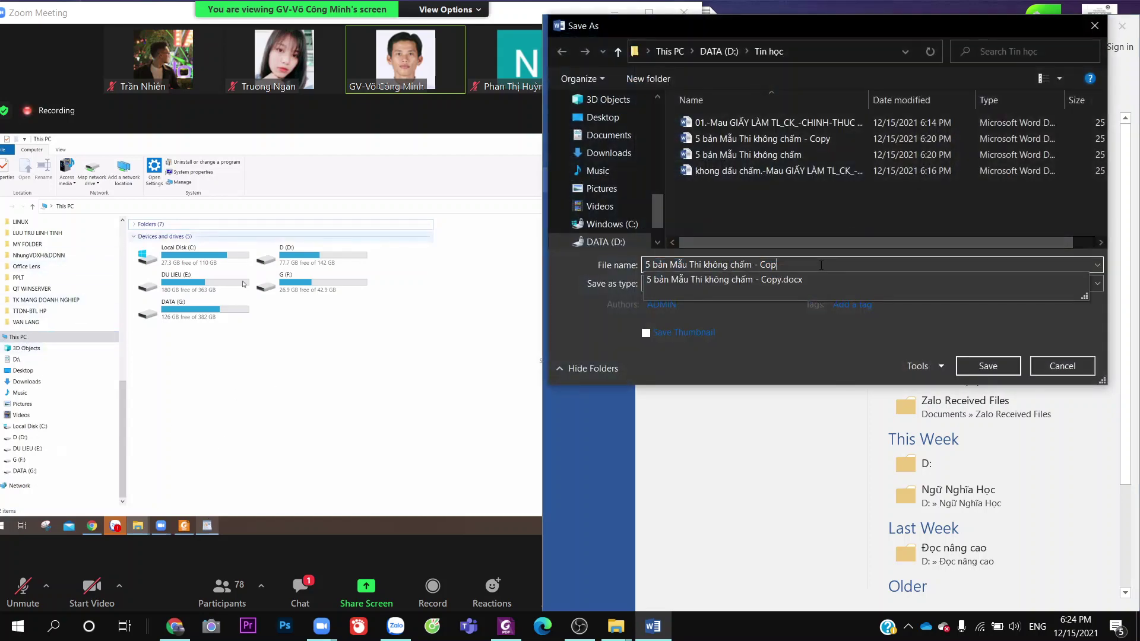
type("có ")
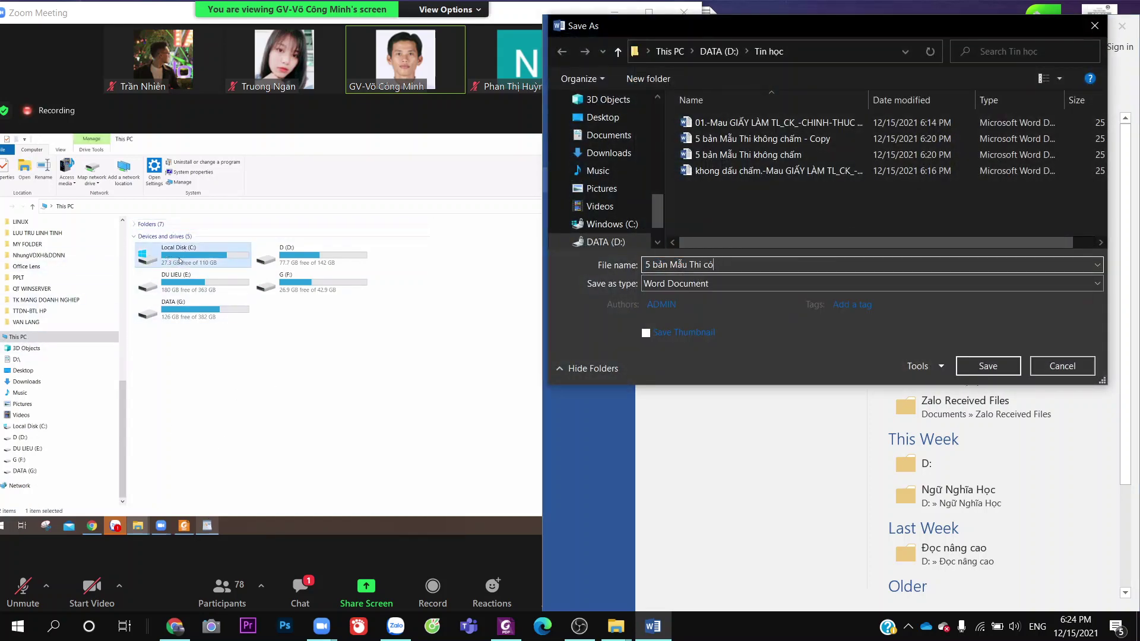
type("chấm")
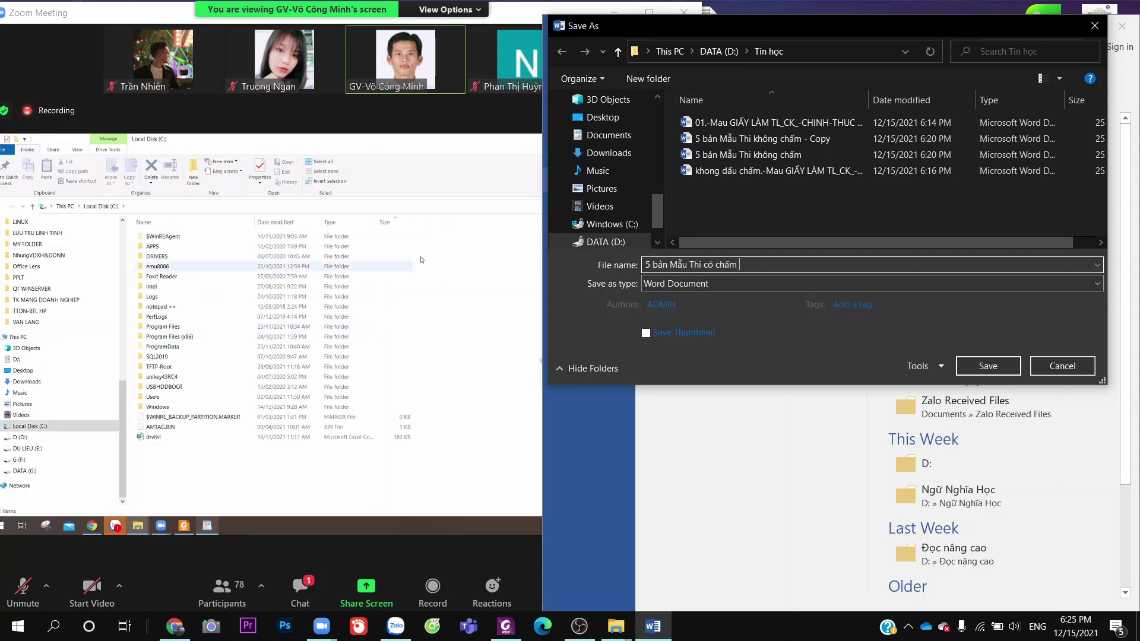
left_click(1006, 367)
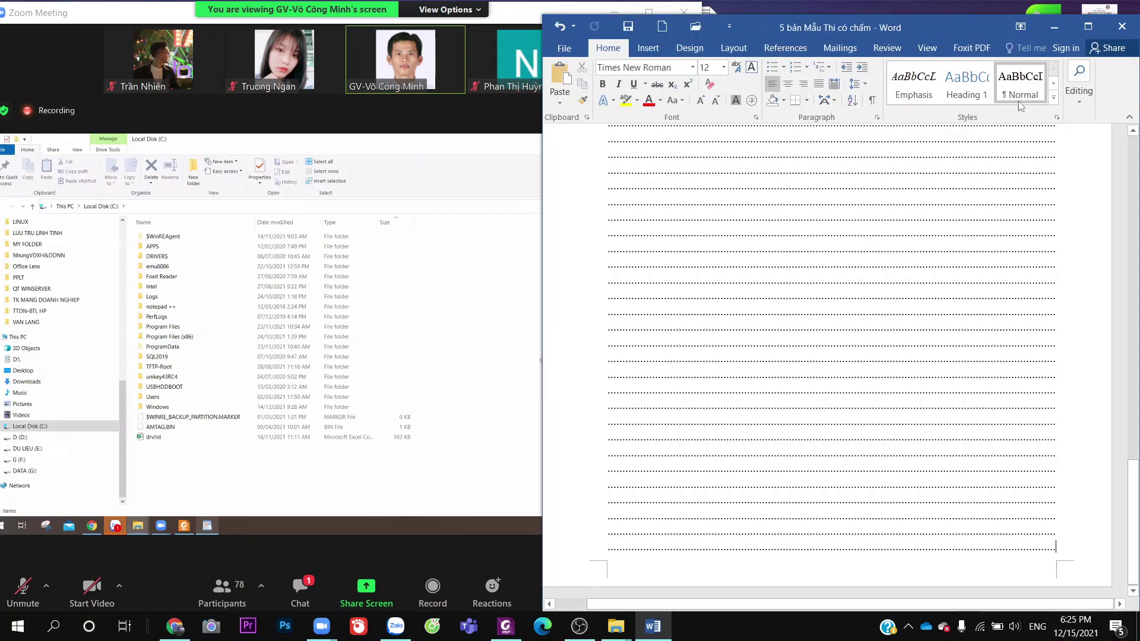
Close the Word document and bring up Facebook in the browser
left_click(1122, 33)
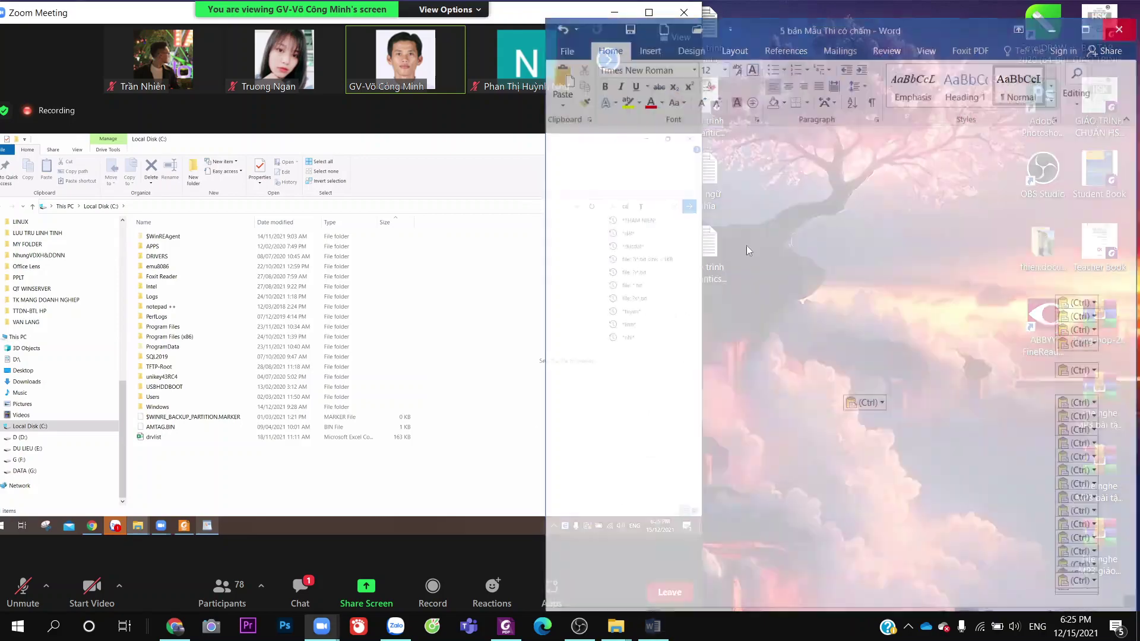
left_click(397, 627)
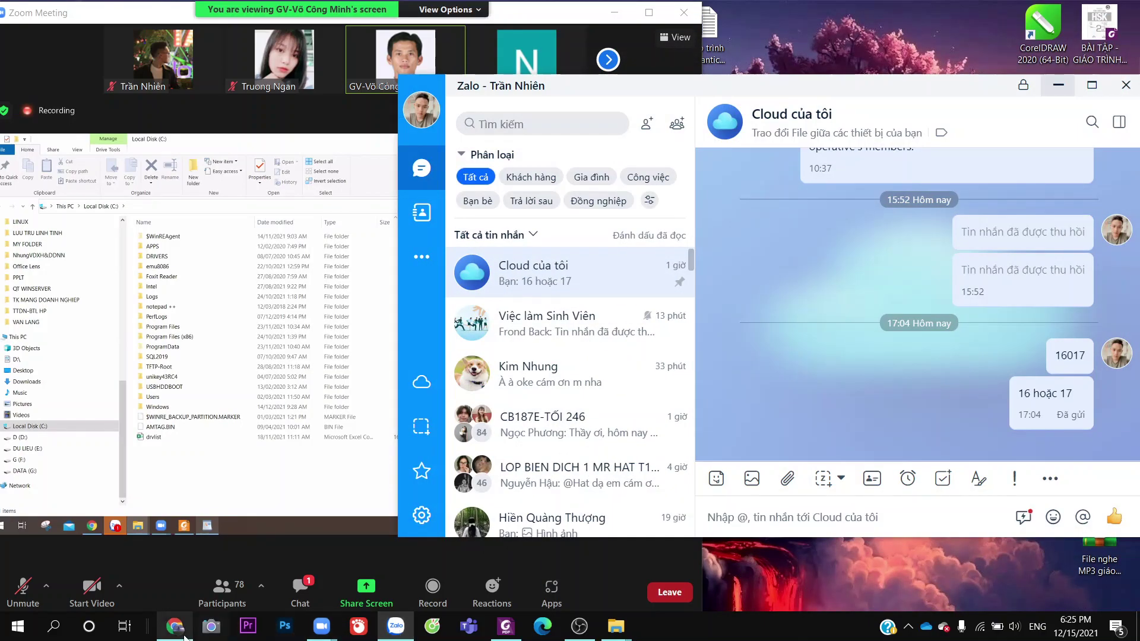
left_click(396, 628)
left_click(175, 626)
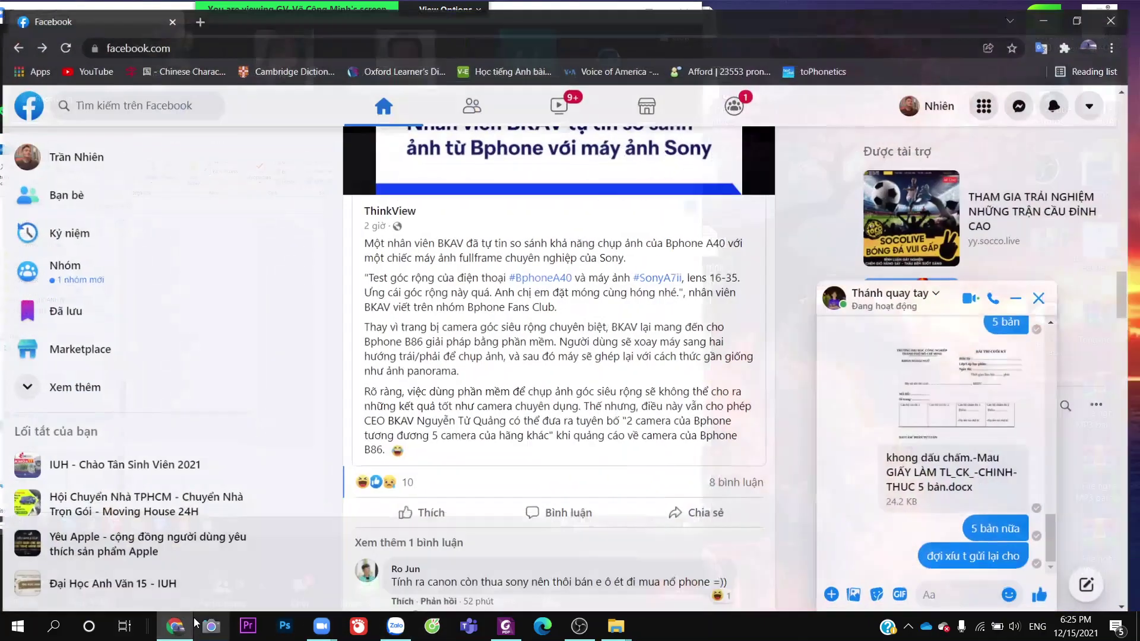
Attach '5 bản Mẫu Thi có chấm' and '5 bản Mẫu Thi không chấm' to the Messenger chat
left_click(840, 593)
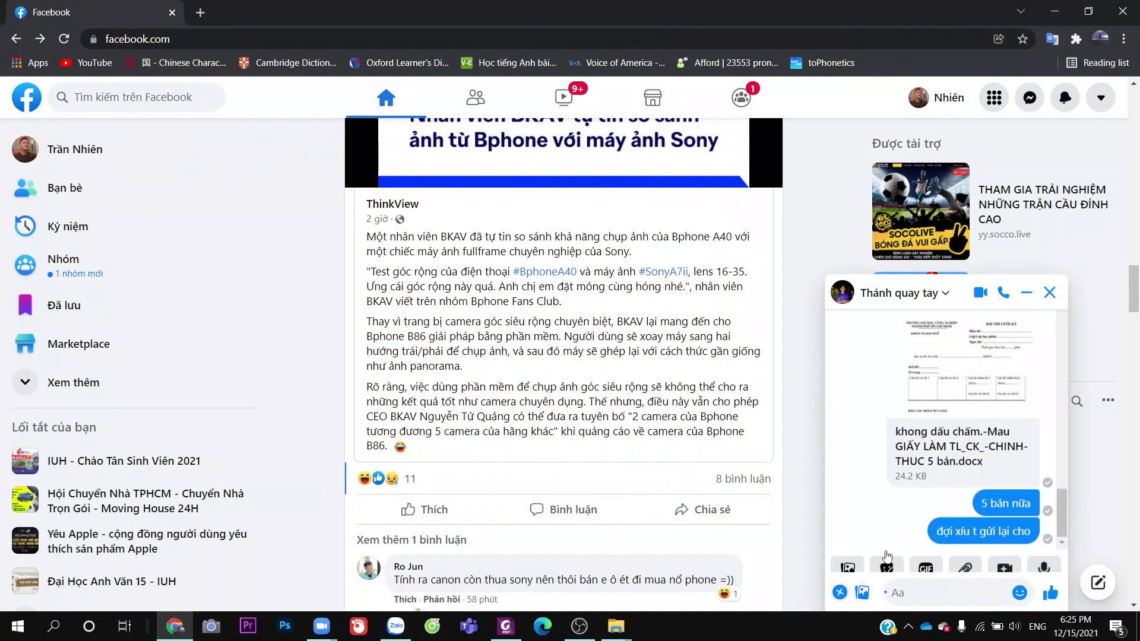
left_click(965, 559)
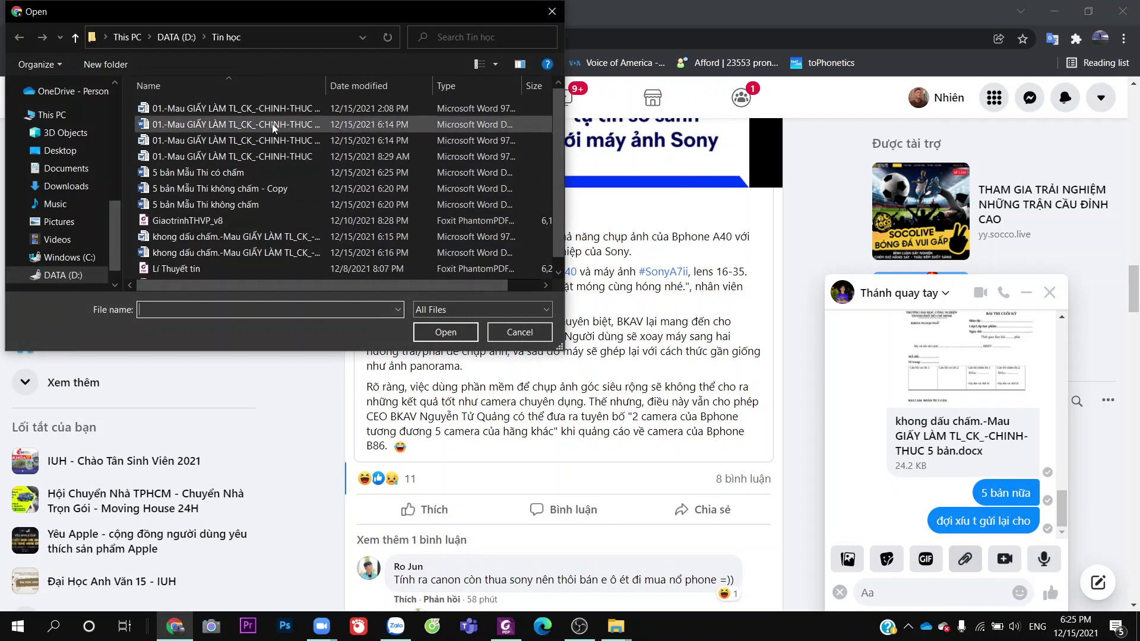
left_click(267, 125)
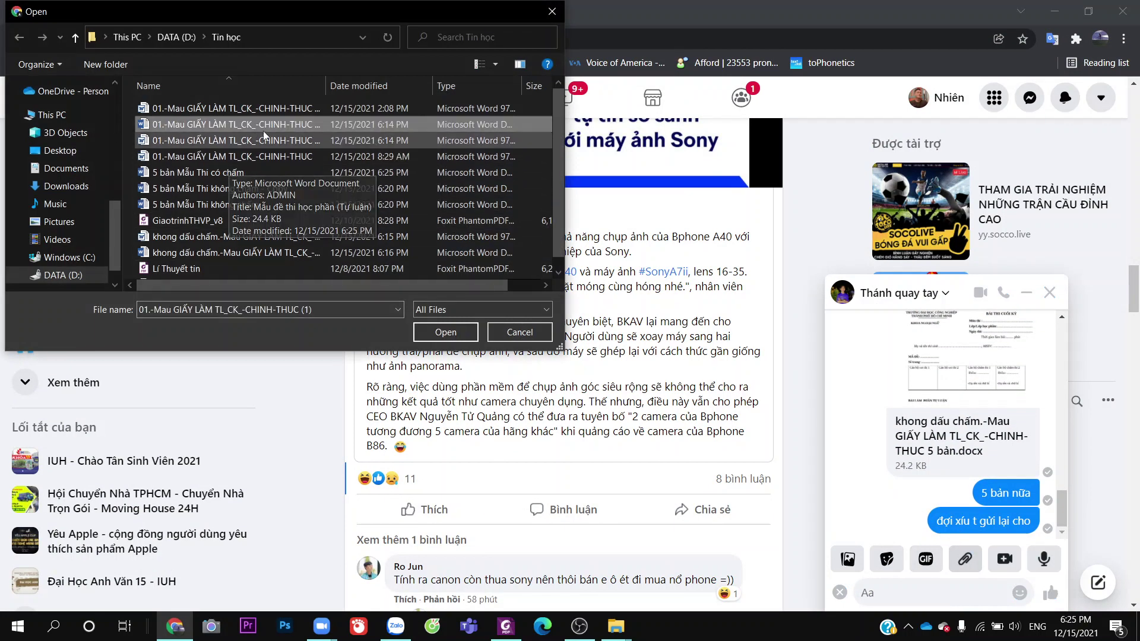
left_click(213, 172)
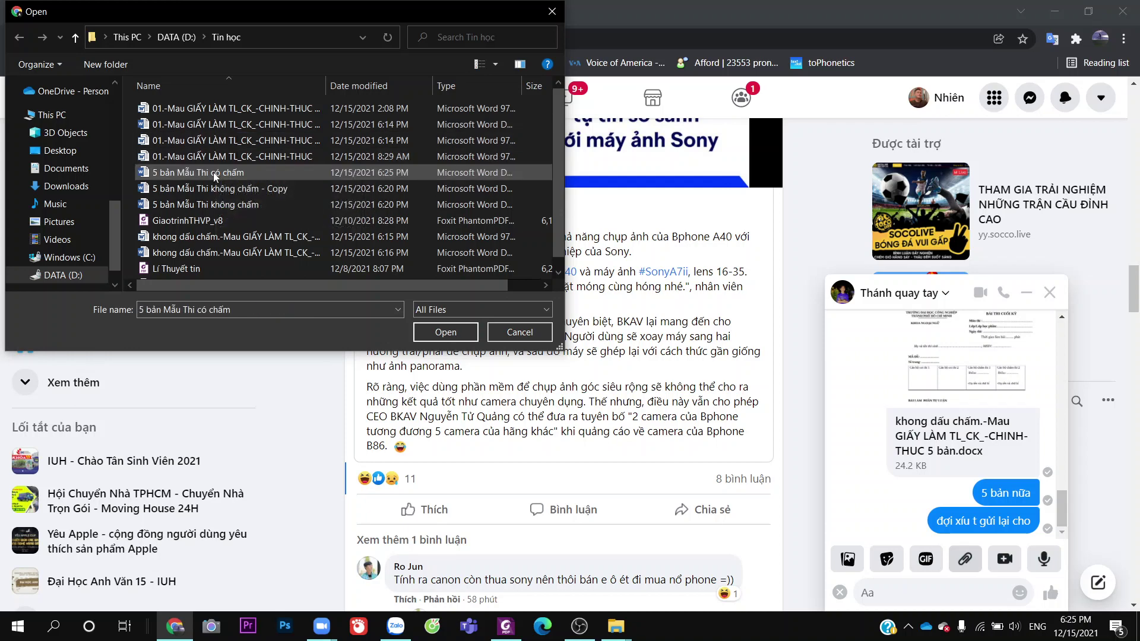
left_click(219, 203, "ctrl")
left_click(424, 331)
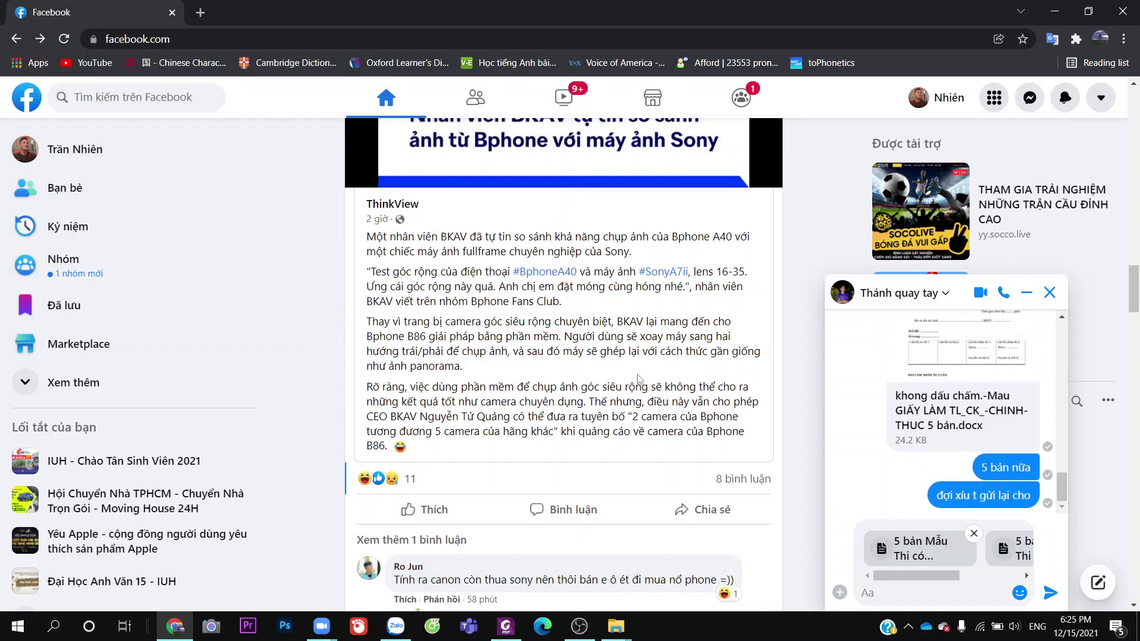
Send the two attached exam files in the Messenger chat
key("Return")
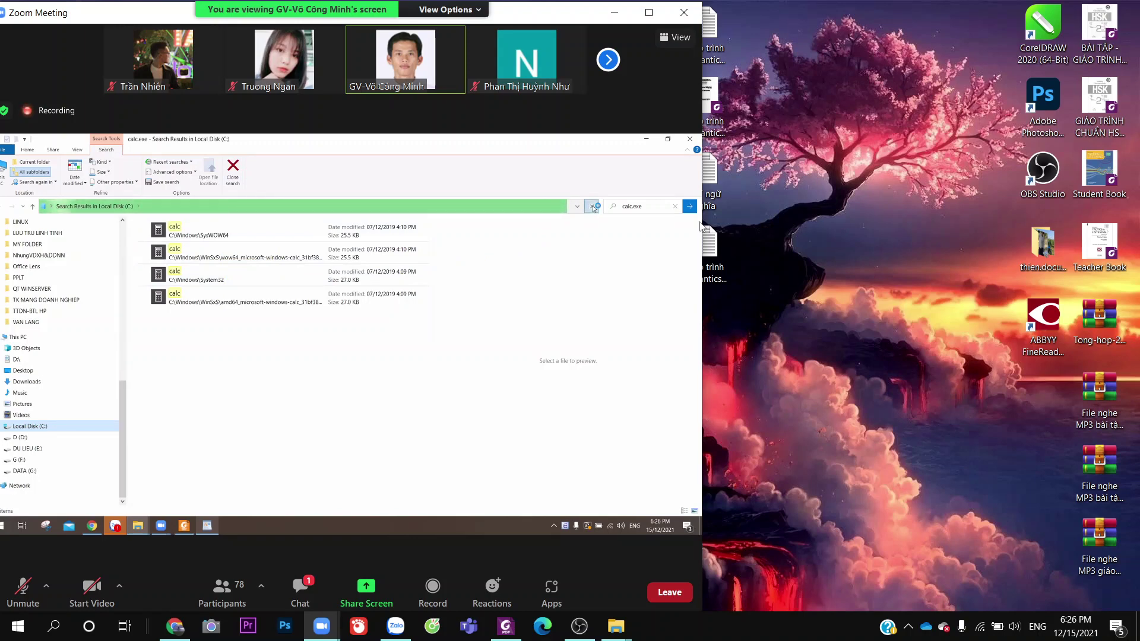
Select the four calc search results, then pick the calc file in C:\Windows\System32
left_click(594, 207)
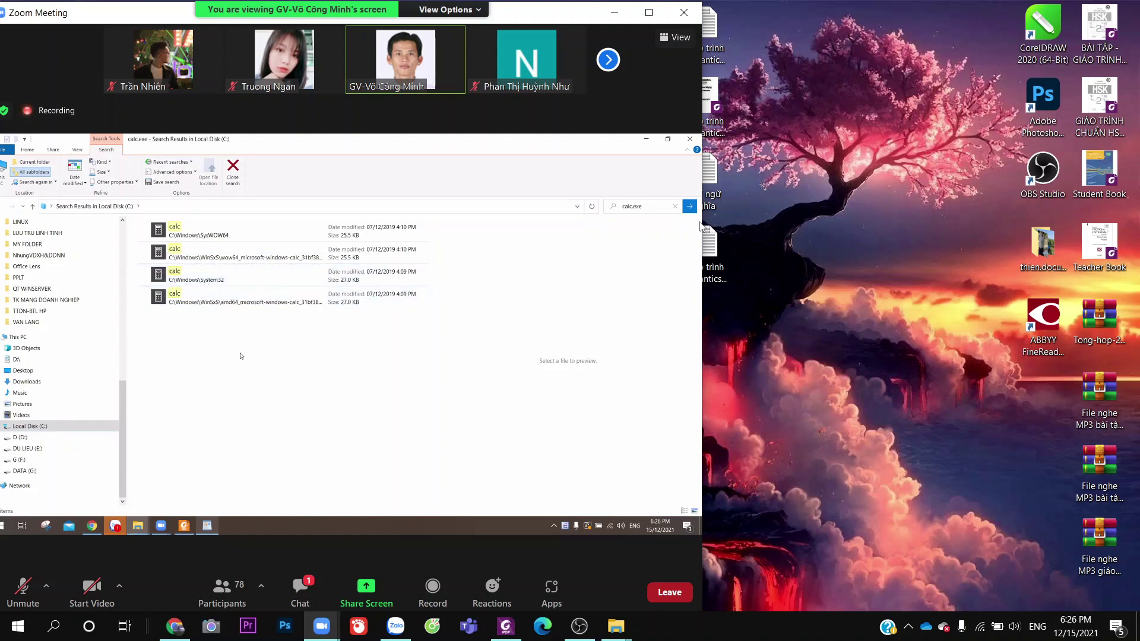
left_click_drag(306, 362, 171, 222)
left_click(178, 242)
left_click(172, 275)
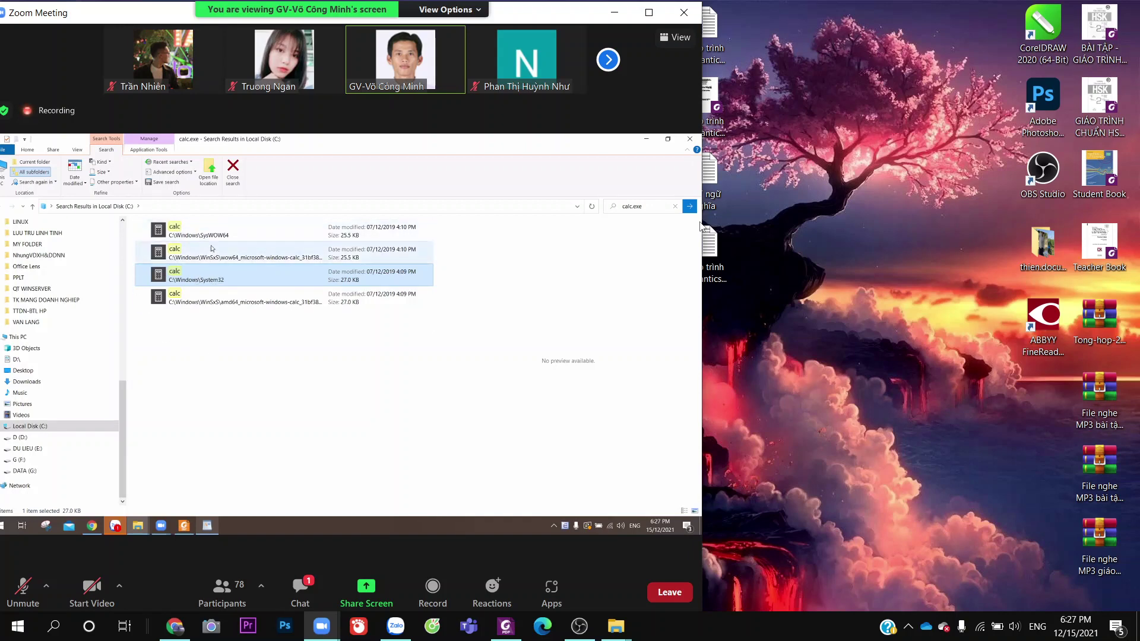
Copy the 27.0 KB calc file from C:\Windows\System32 via its context menu
right_click(189, 279)
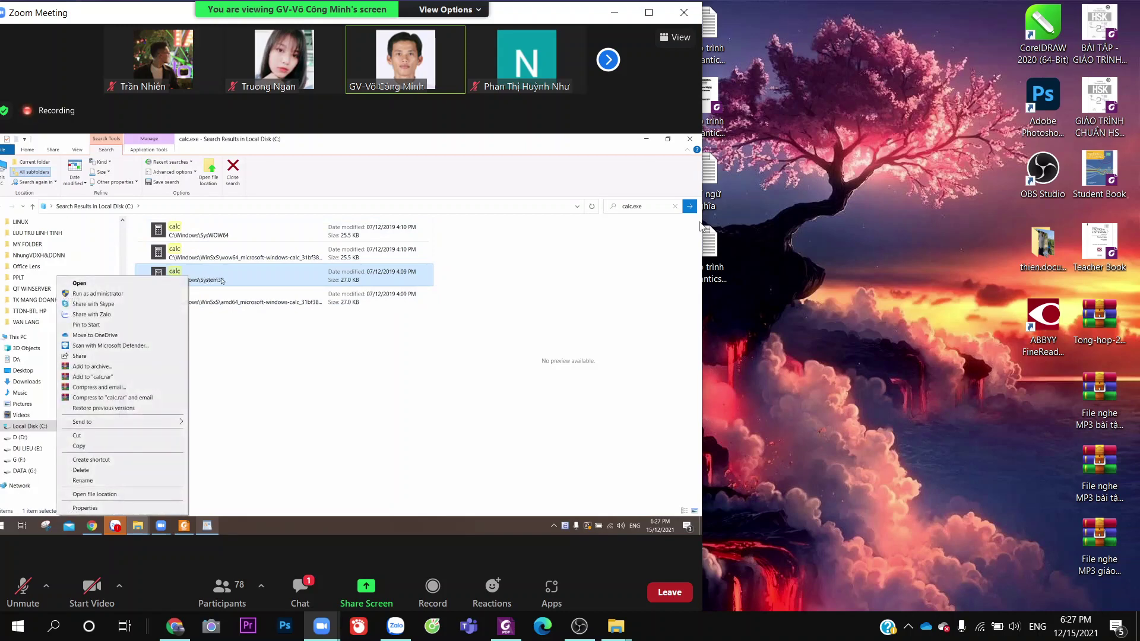
left_click(217, 275)
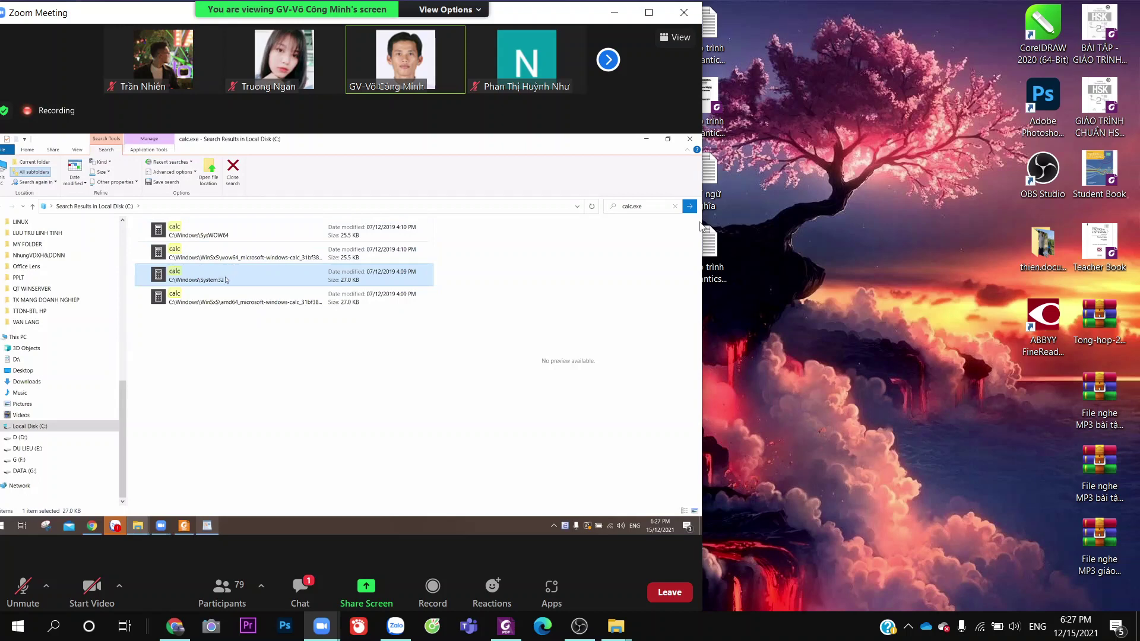
right_click(225, 280)
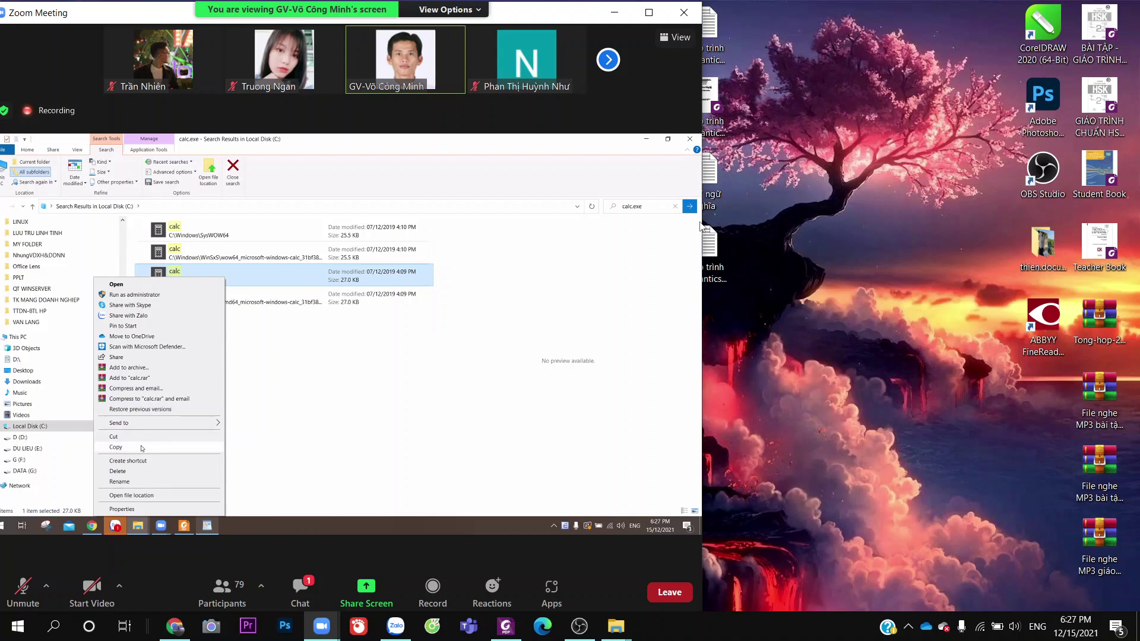
left_click(142, 448)
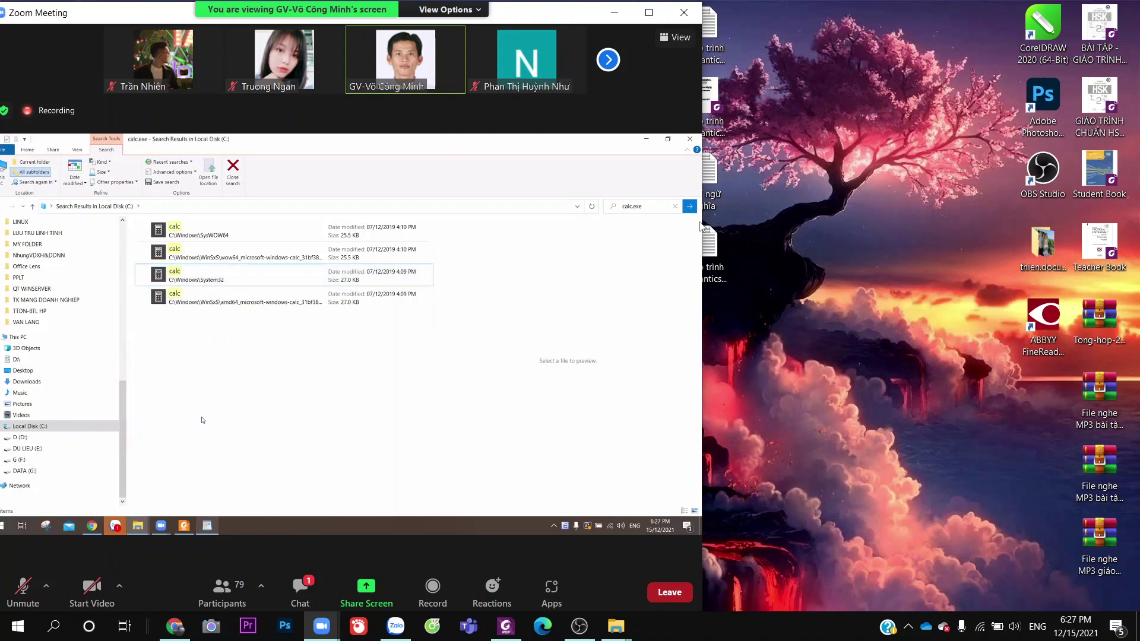
Make the word Desktop bold in the WordPad exercise notes, then show the desktop with Win+D
left_click(207, 526)
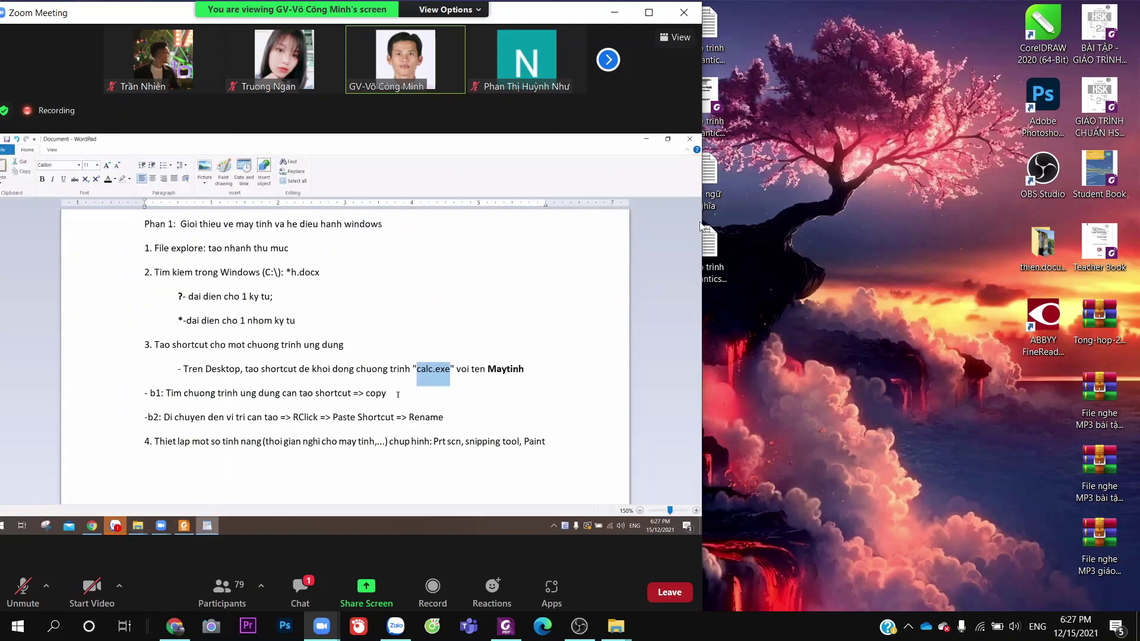
double_click(371, 395)
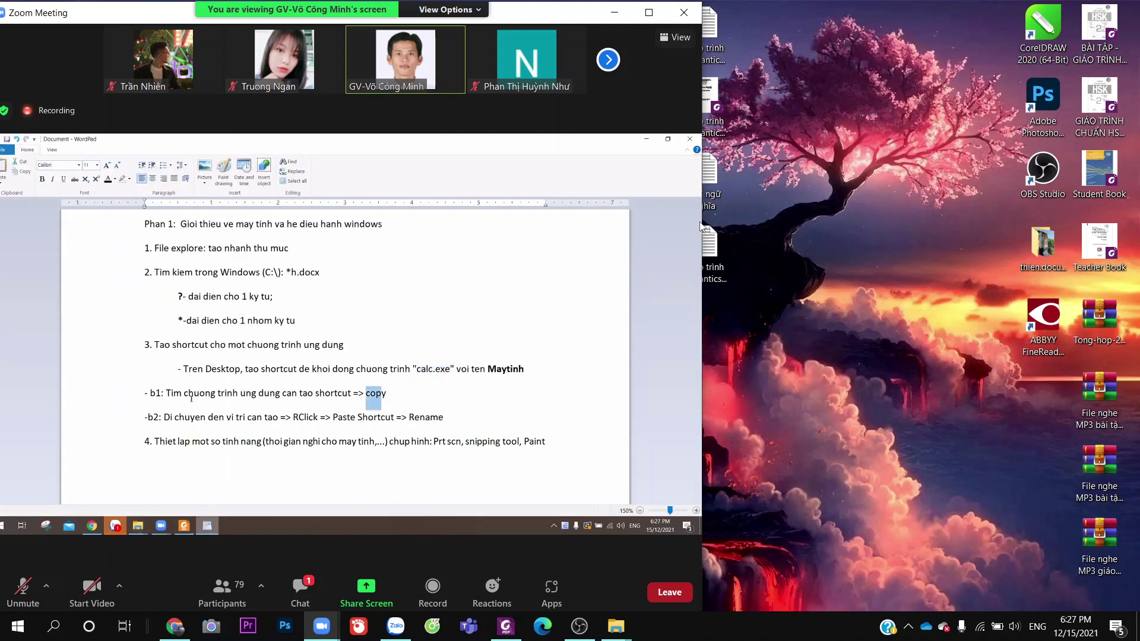
left_click_drag(228, 417, 279, 417)
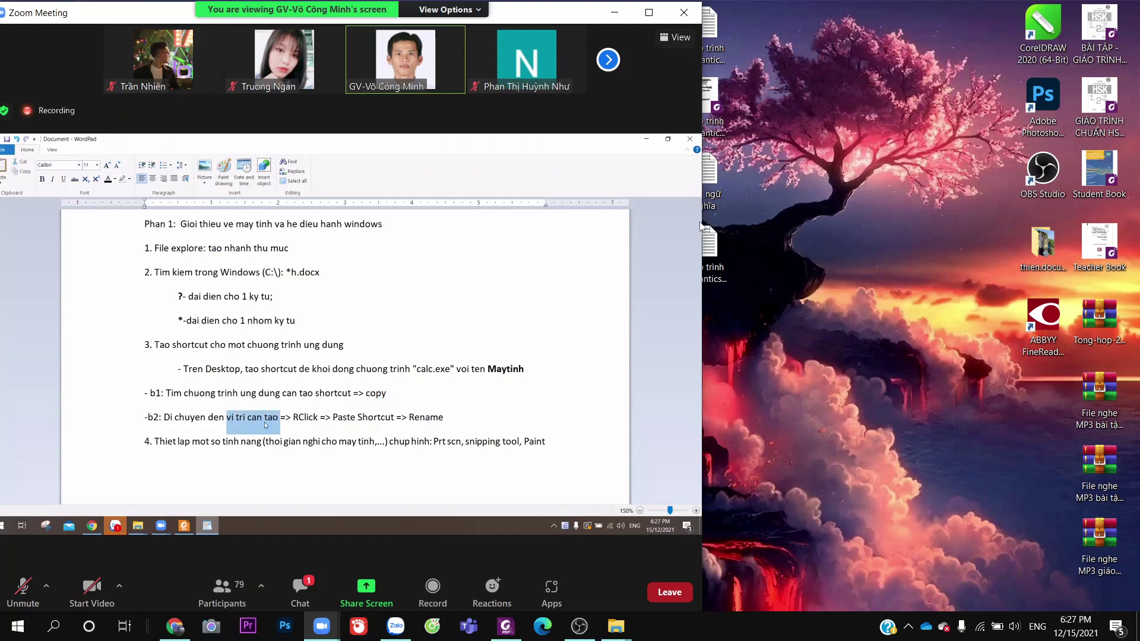
left_click_drag(206, 369, 241, 372)
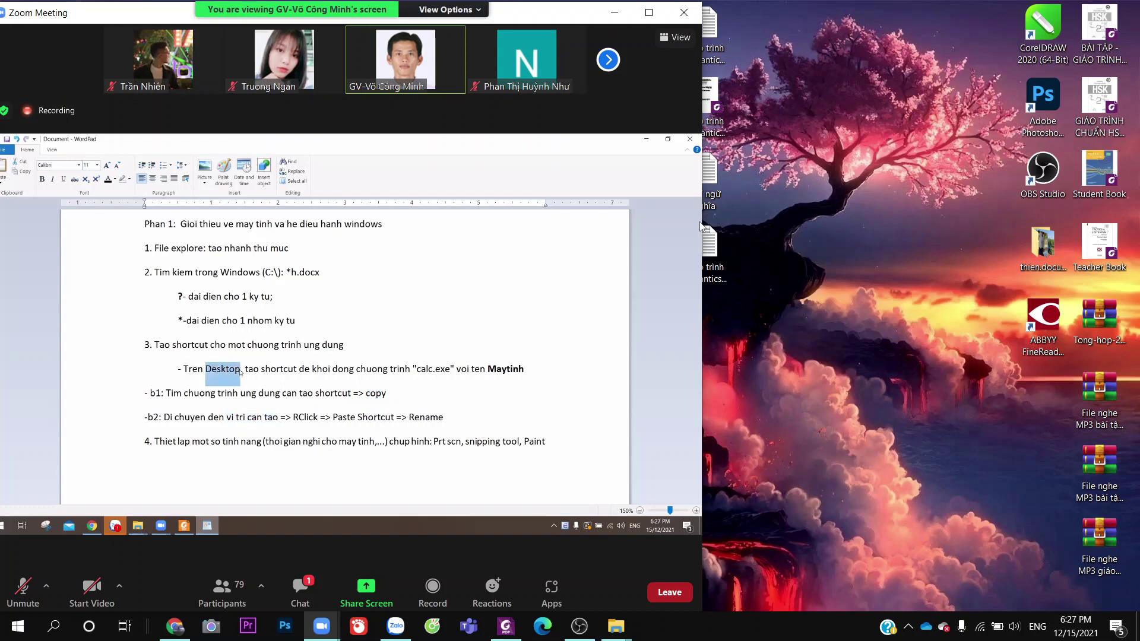
left_click(42, 178)
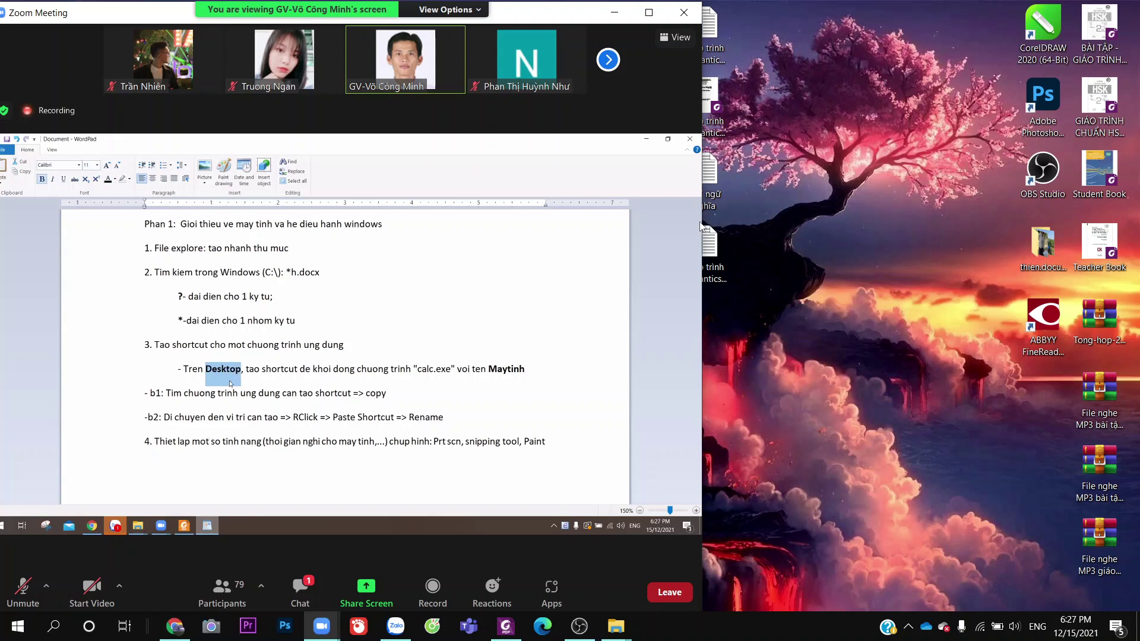
left_click_drag(207, 371, 212, 373)
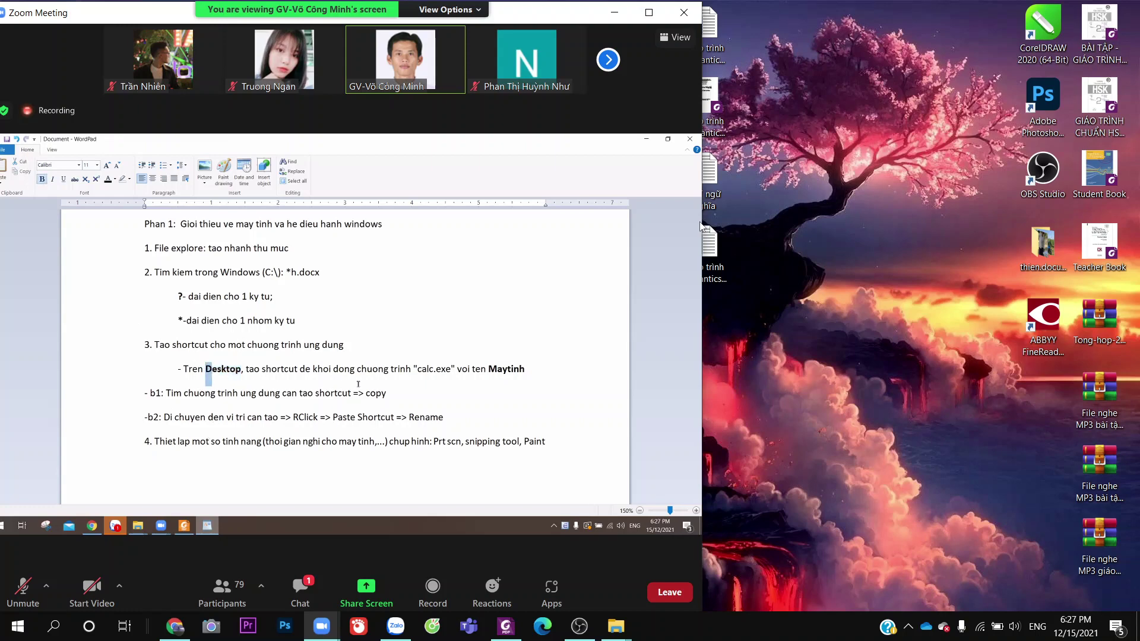
key("super+d")
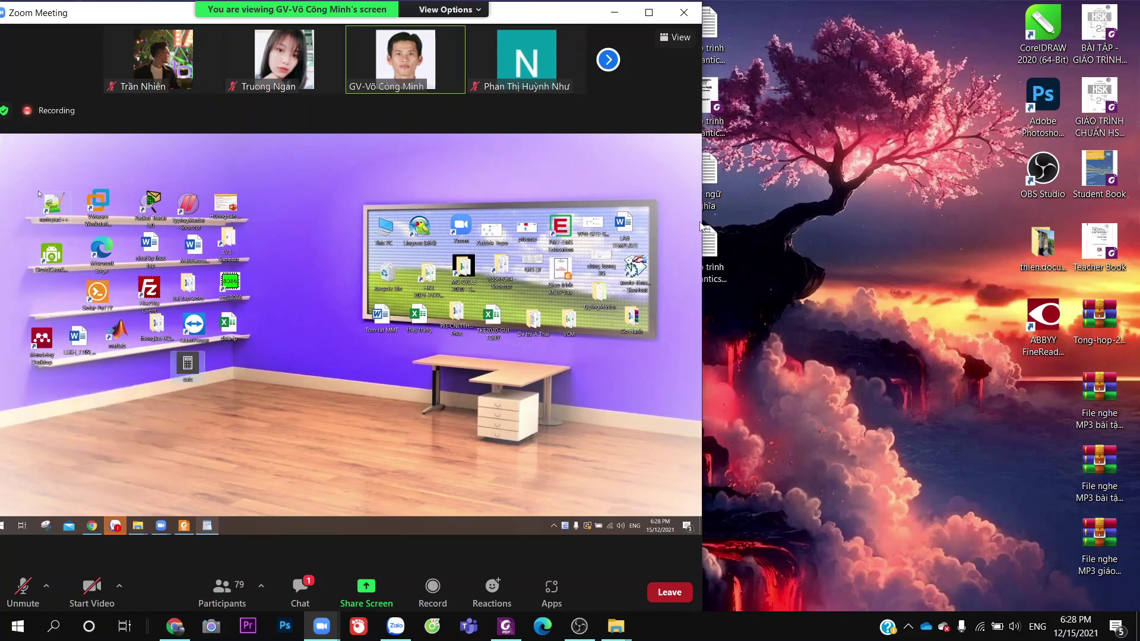
Maximize the Zoom Meeting window to view the shared desktop with Calculator
left_click(637, 19)
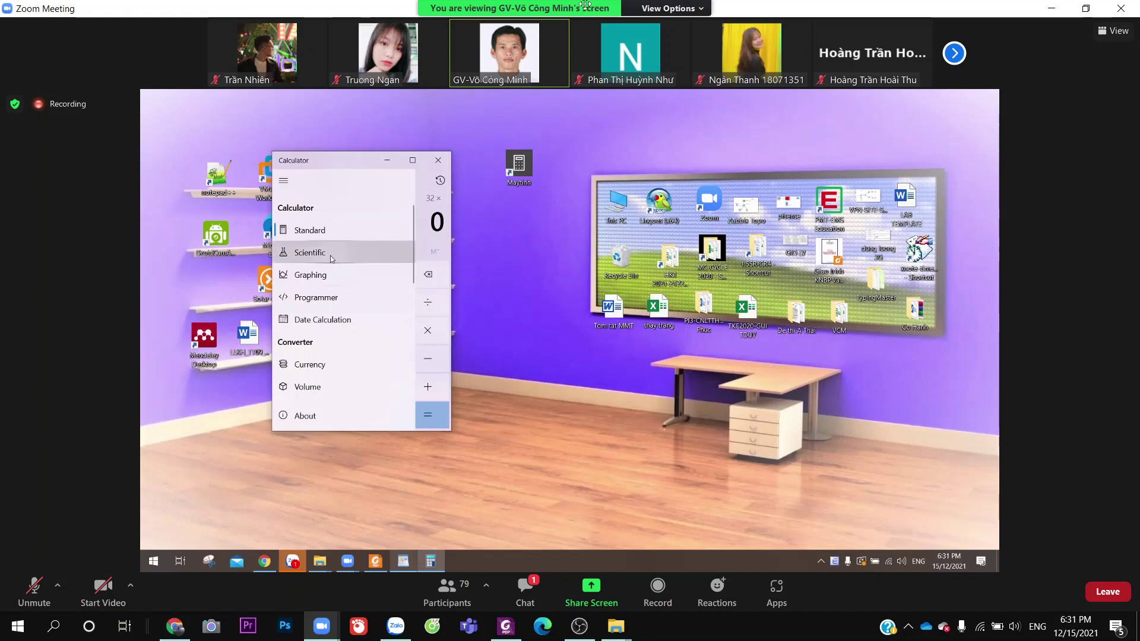
Switch Calculator to Scientific mode and compute 2 ^ 16 = 65,536
left_click(330, 255)
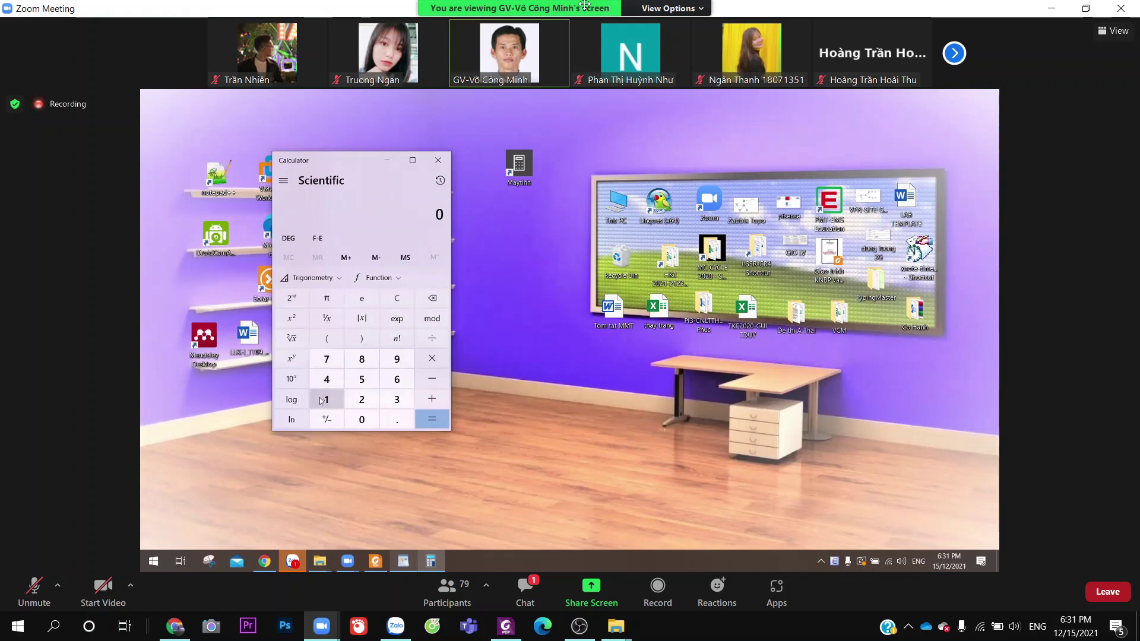
left_click(362, 399)
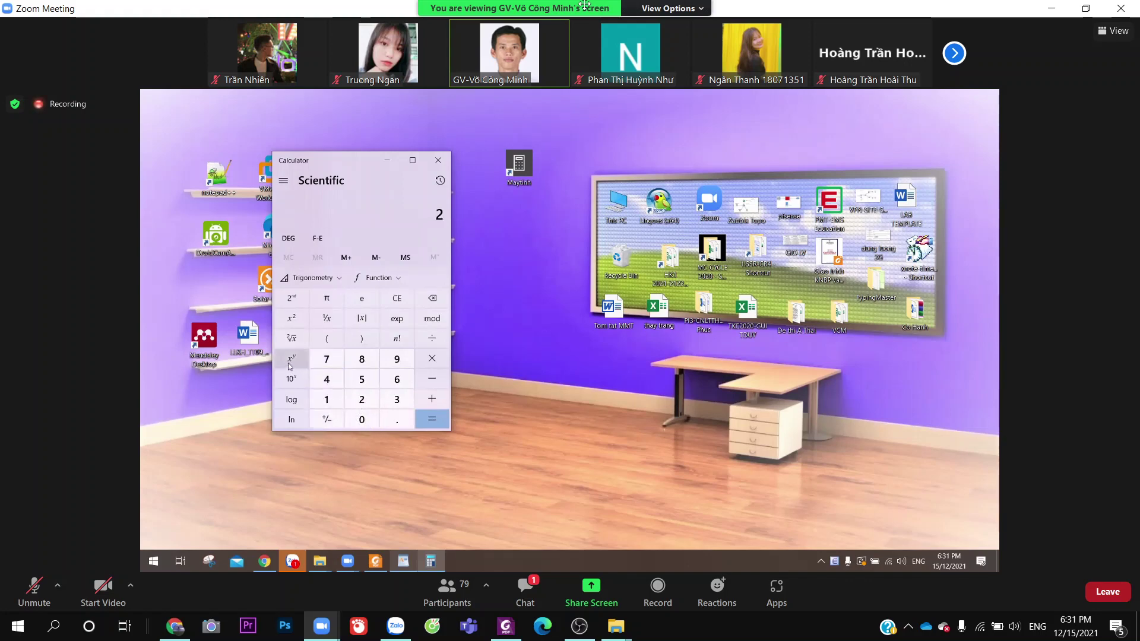
left_click(289, 359)
left_click(327, 399)
left_click(396, 380)
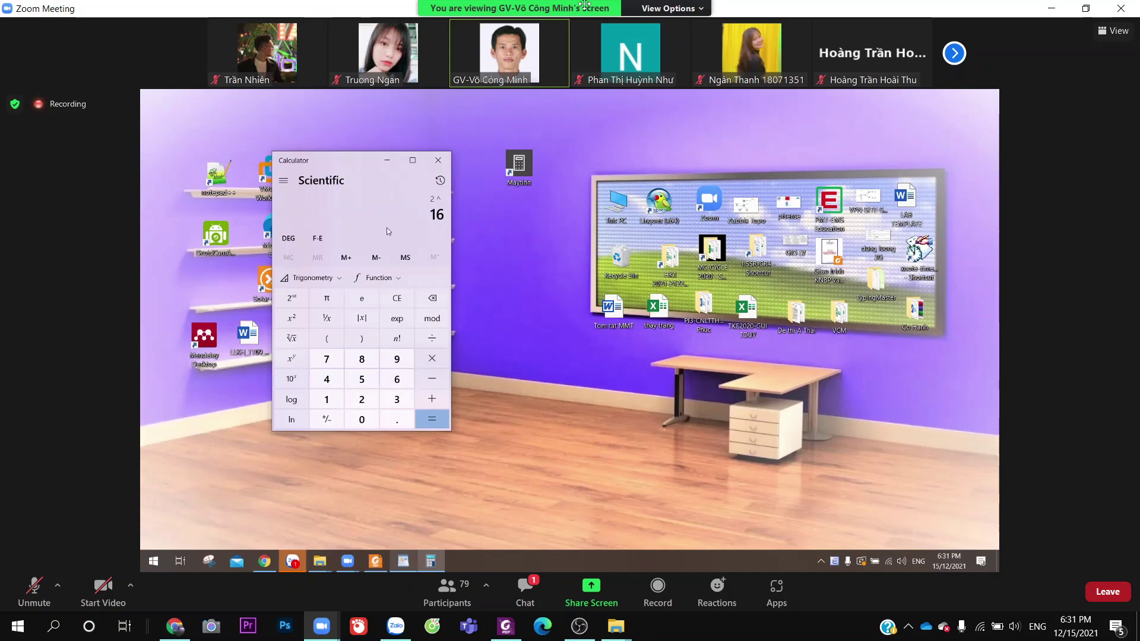
left_click(440, 427)
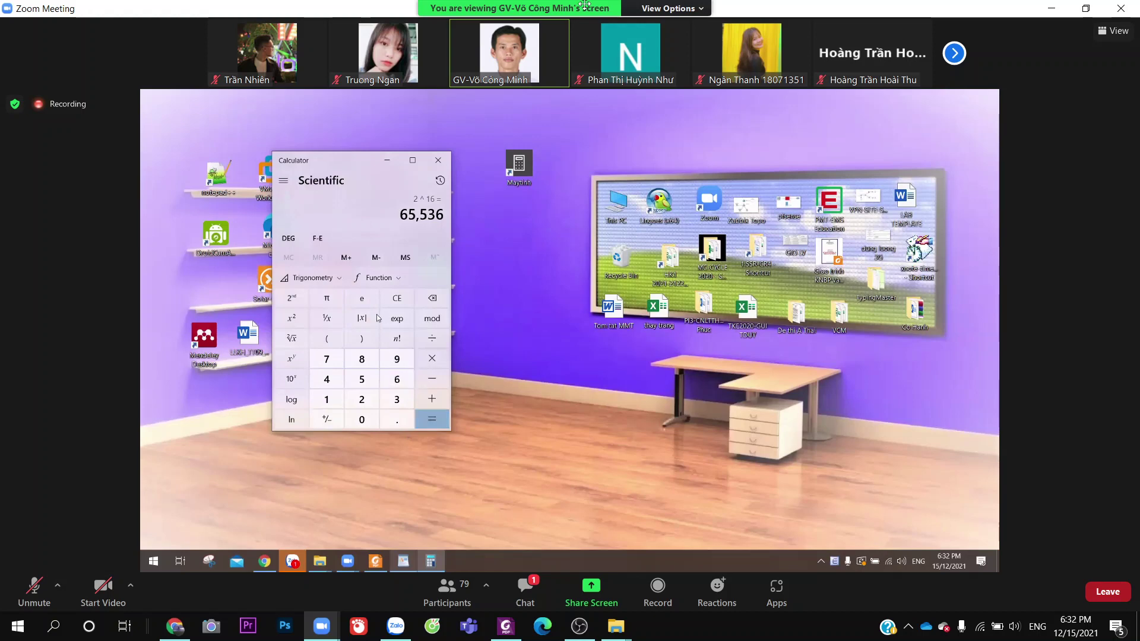
After trying Graphing mode, switch Calculator to Programmer mode and enter 181
left_click(283, 181)
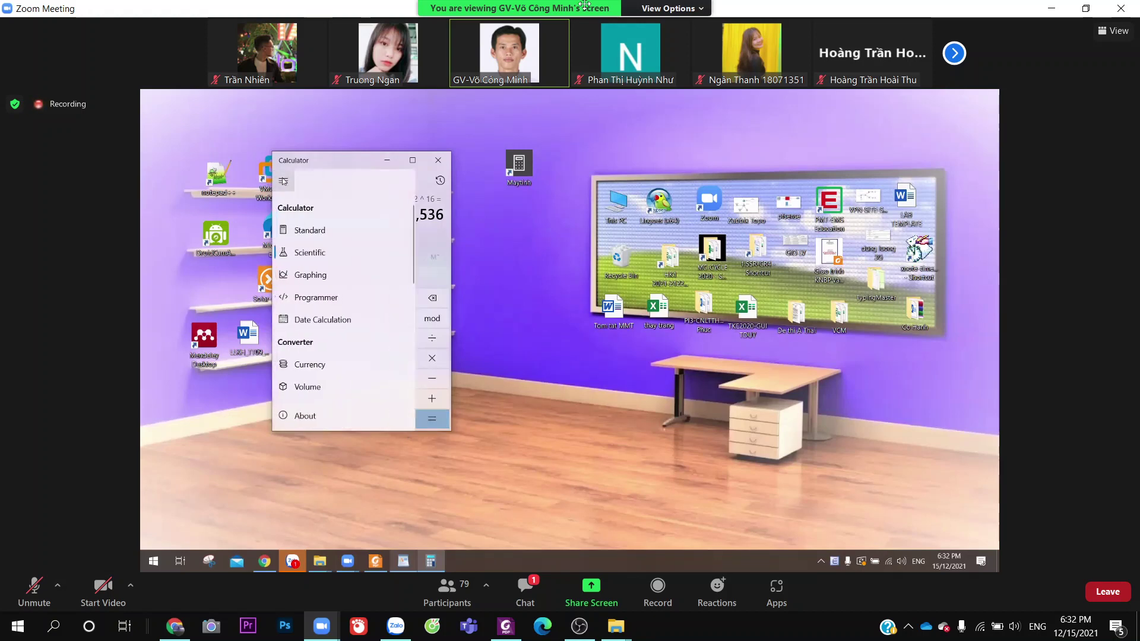
left_click(360, 283)
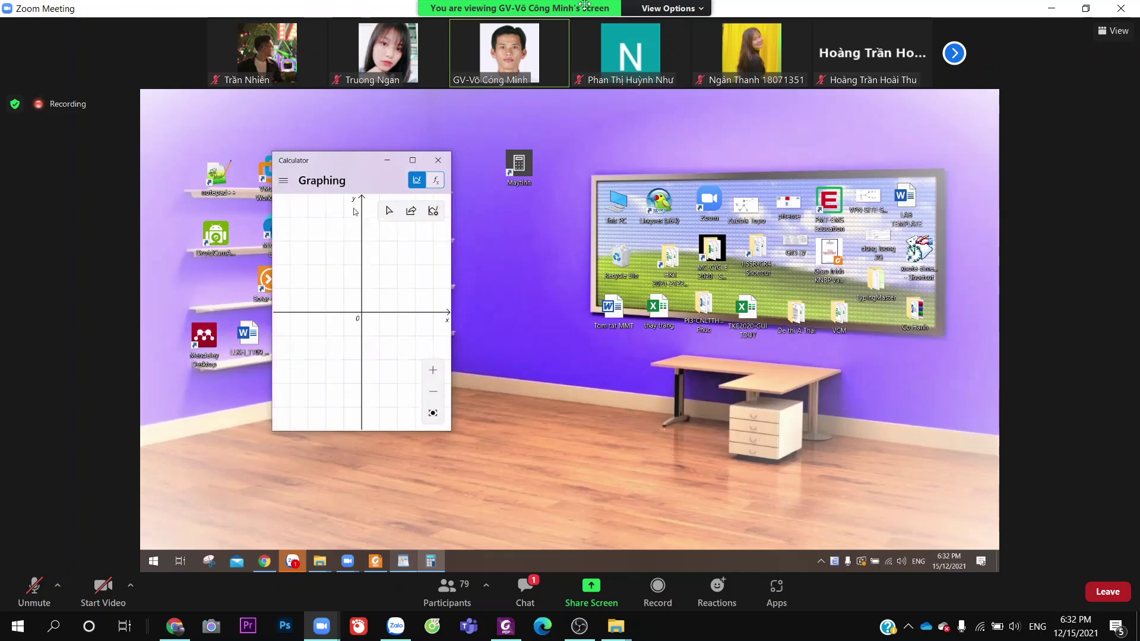
left_click(283, 181)
left_click(314, 300)
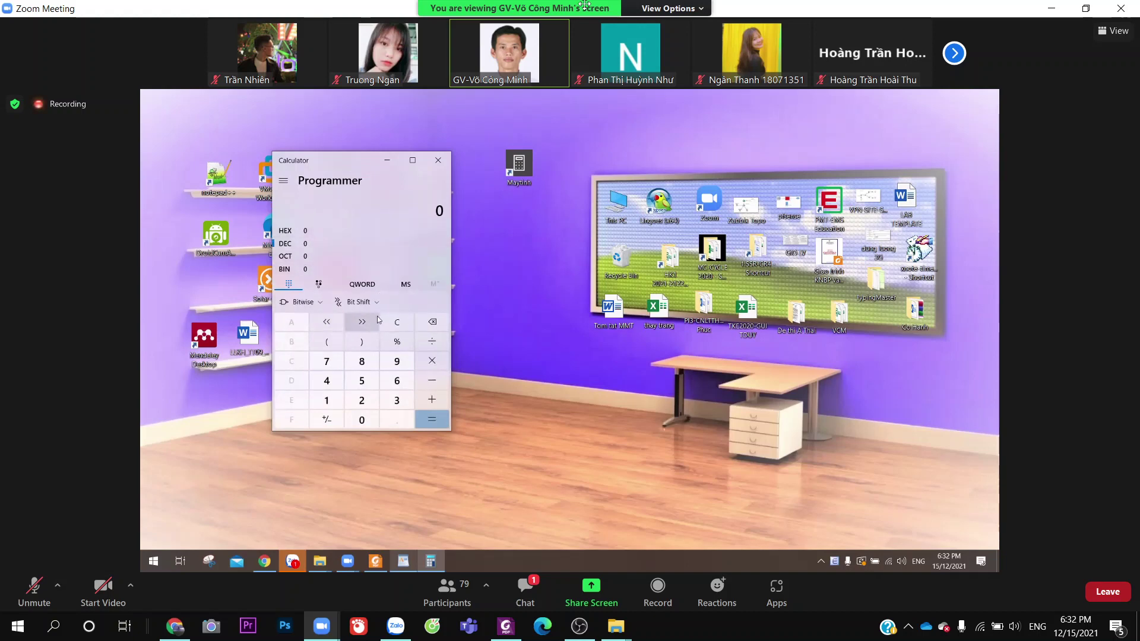
left_click(326, 400)
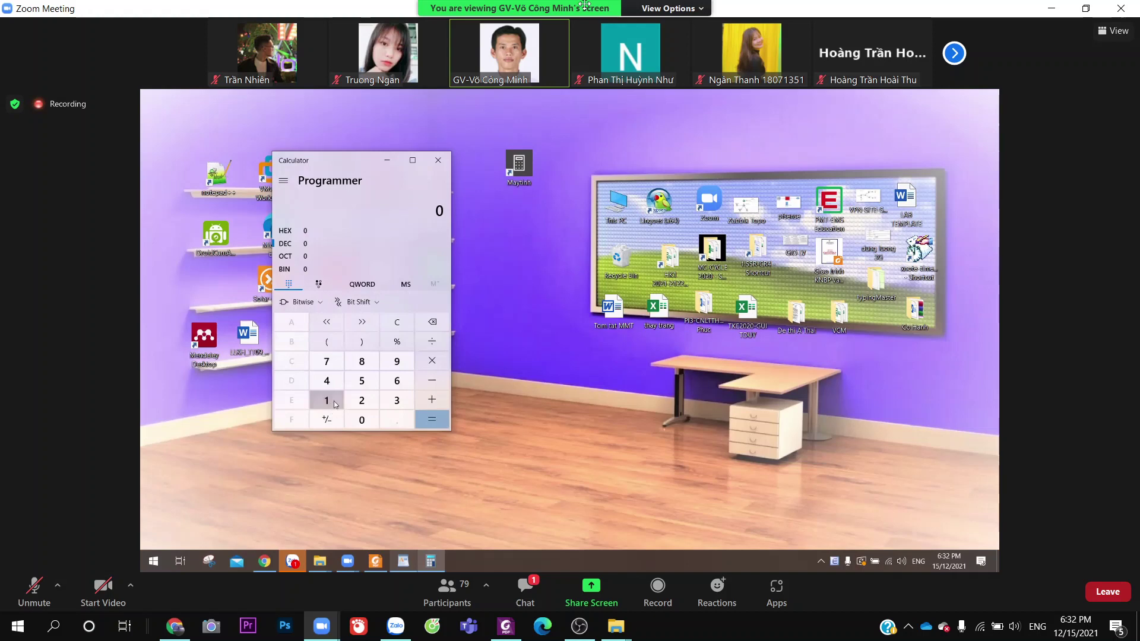
left_click(362, 362)
left_click(327, 400)
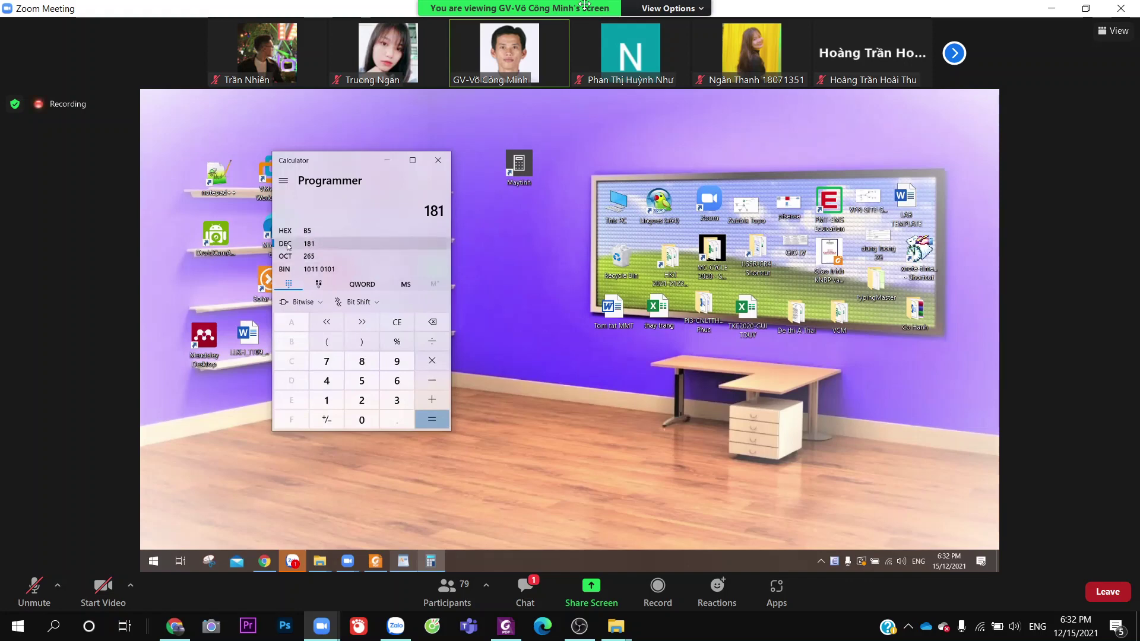
Show 181 as HEX B5, OCT 265 and BIN 1011 0101, then return to decimal
left_click(307, 231)
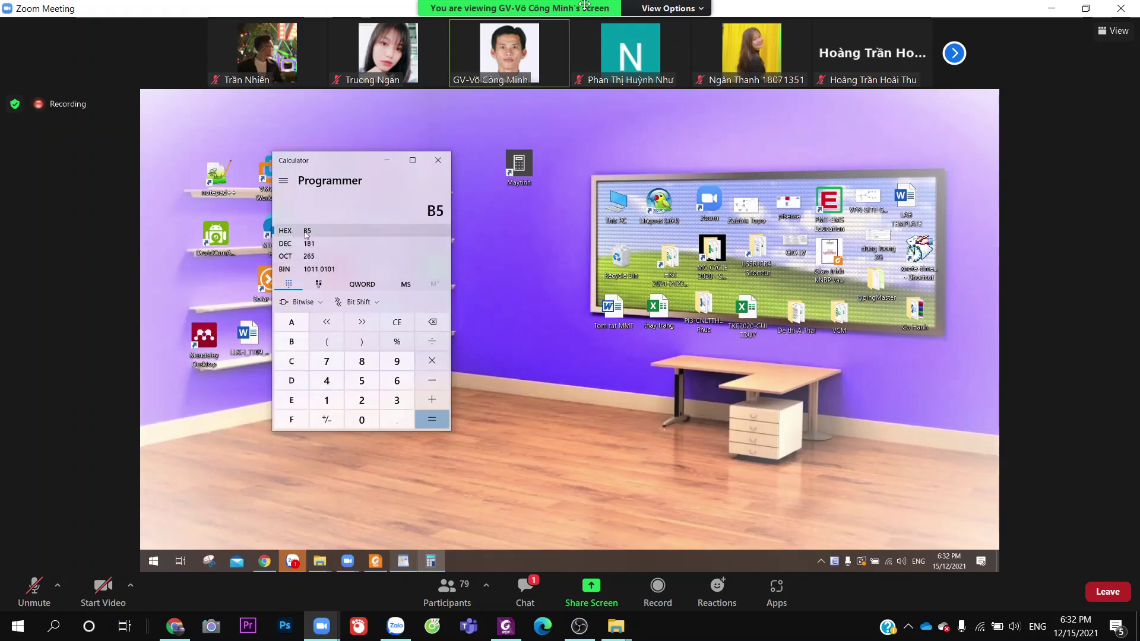
left_click(315, 260)
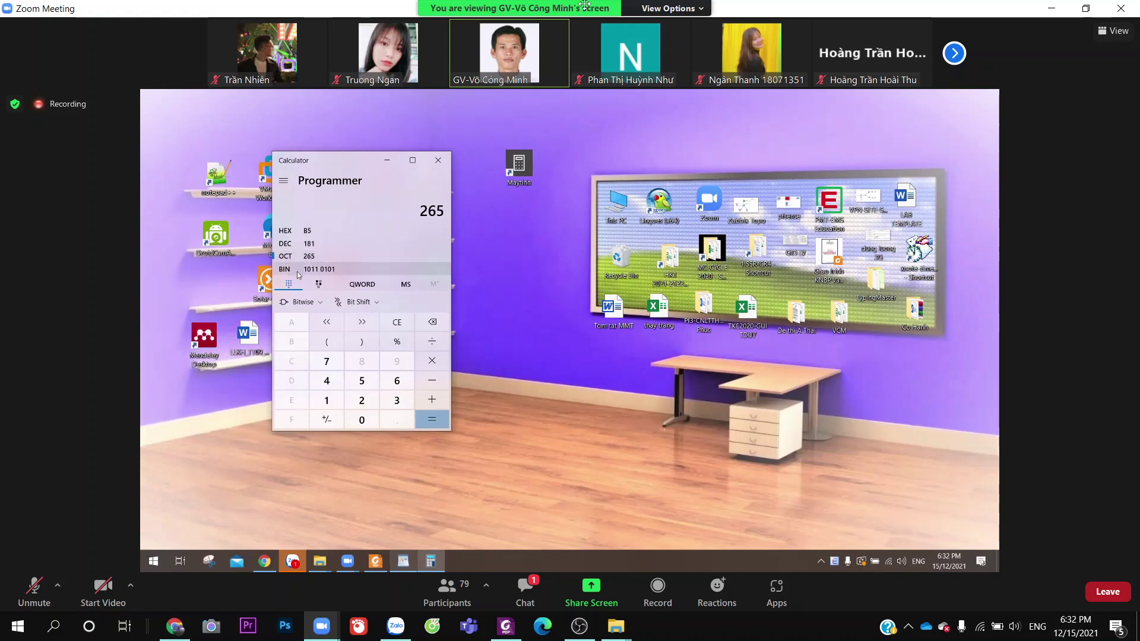
left_click(331, 271)
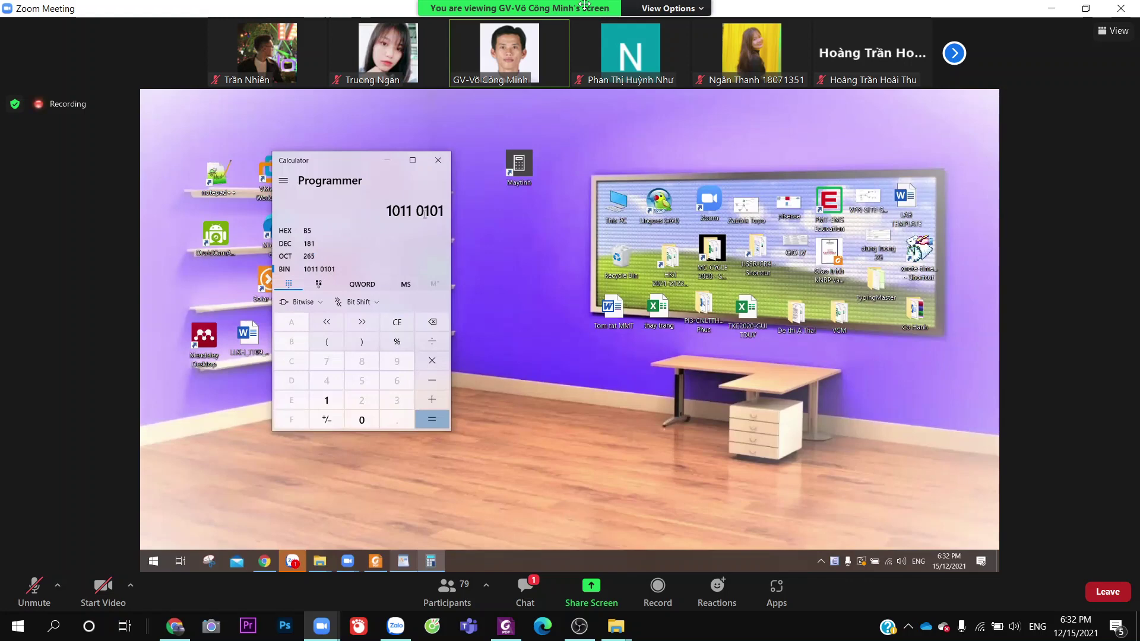
left_click(294, 245)
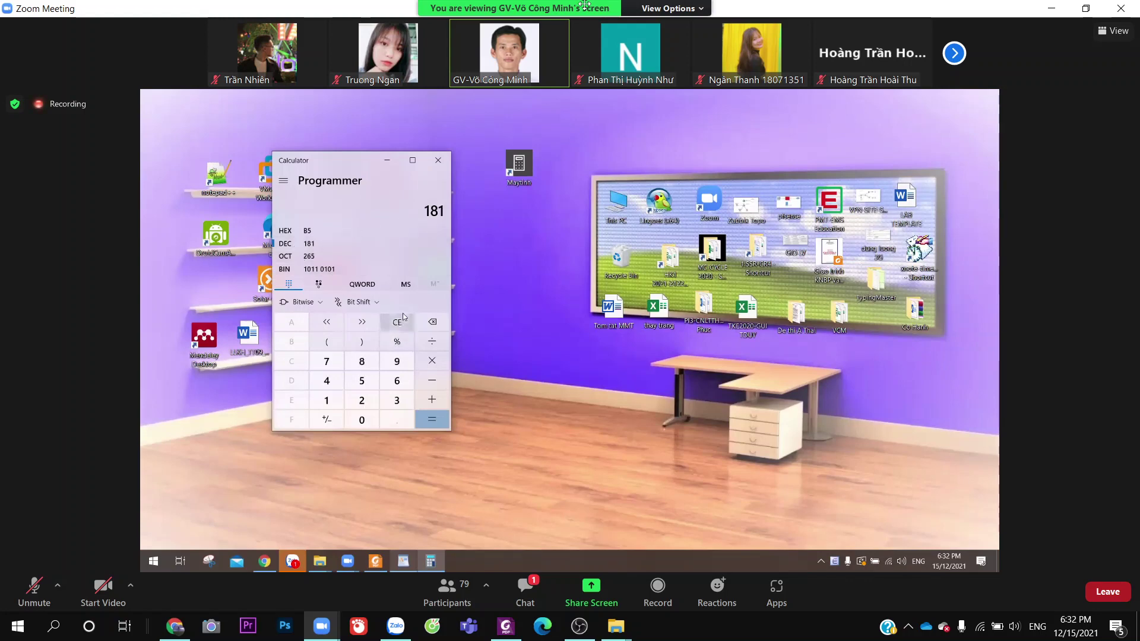
left_click(284, 180)
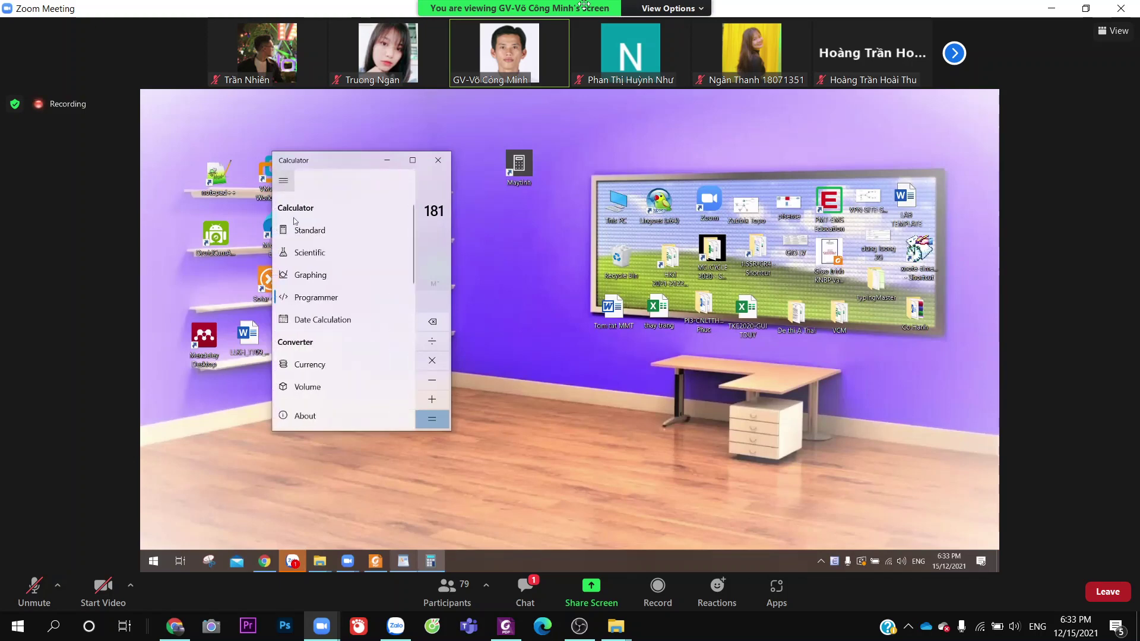
Look at Date Calculation and the USD-to-Europe - Euro currency converter, then return to Standard mode
left_click(335, 320)
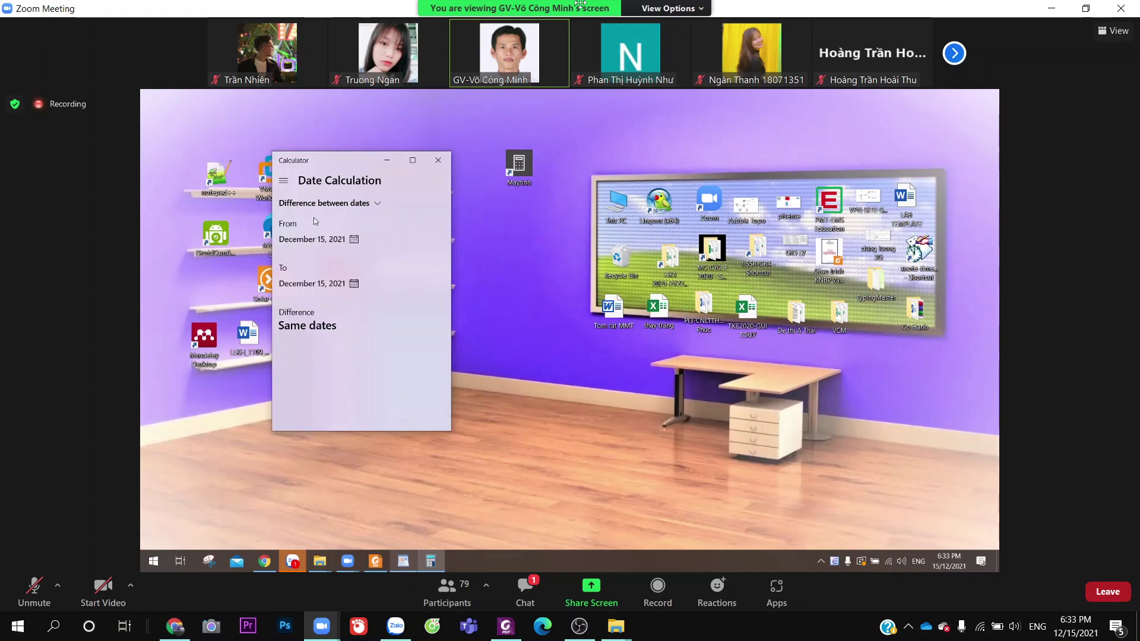
left_click(284, 183)
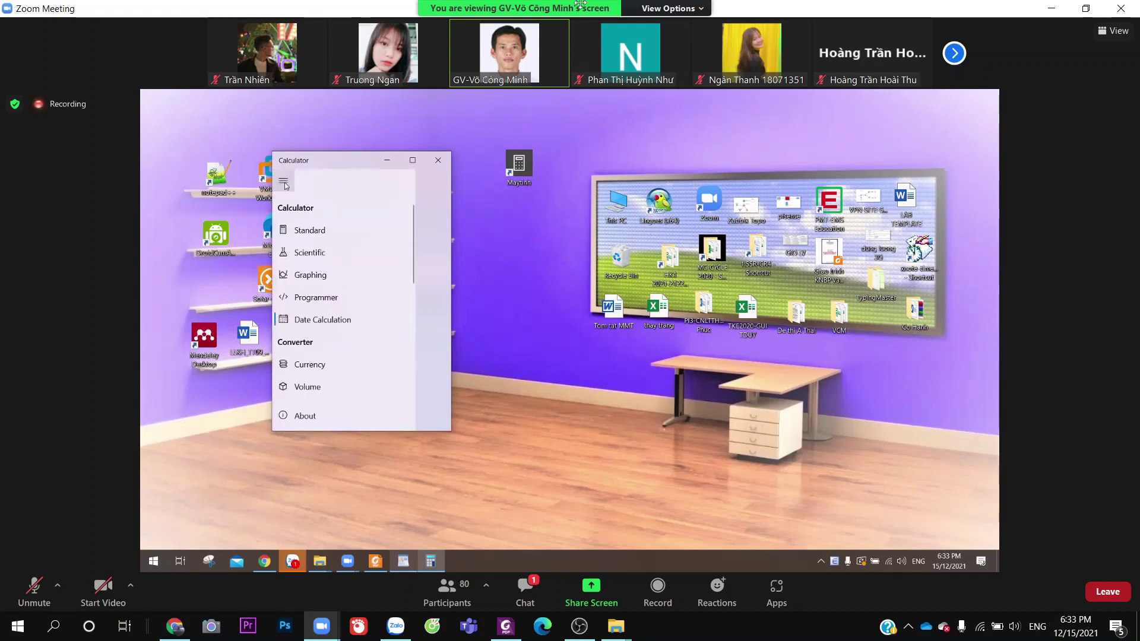
left_click(313, 370)
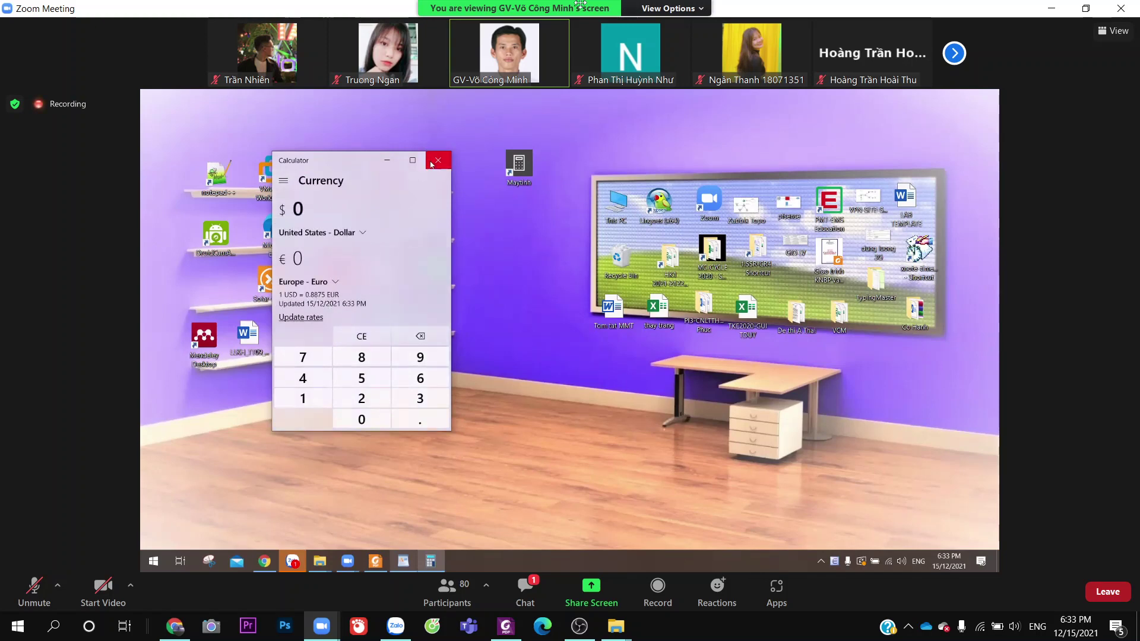
left_click(305, 282)
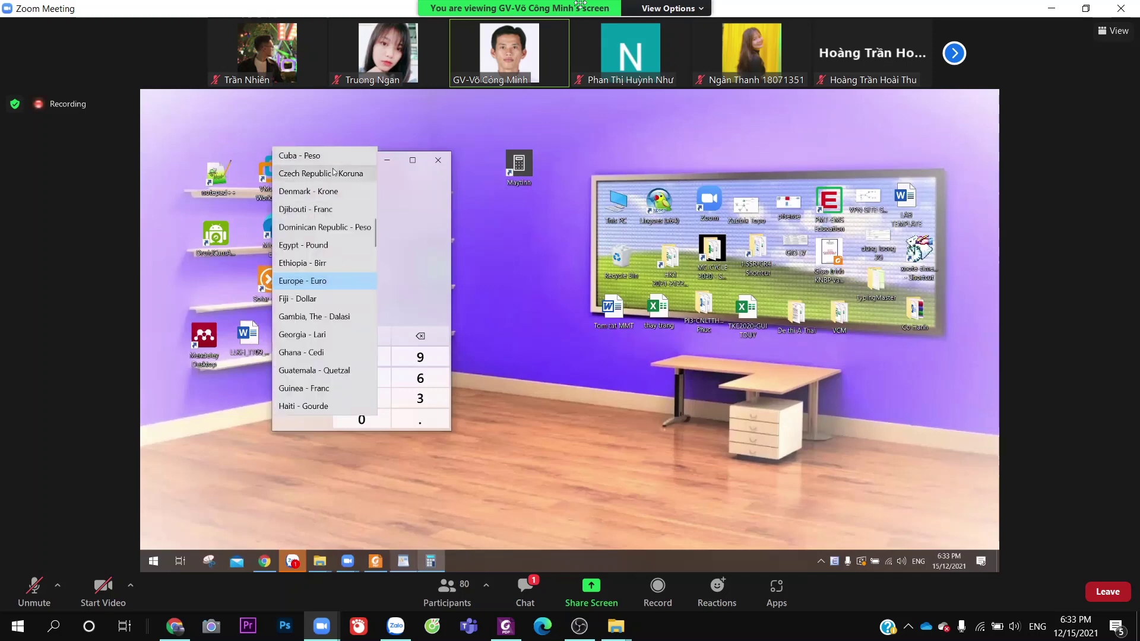
left_click(454, 204)
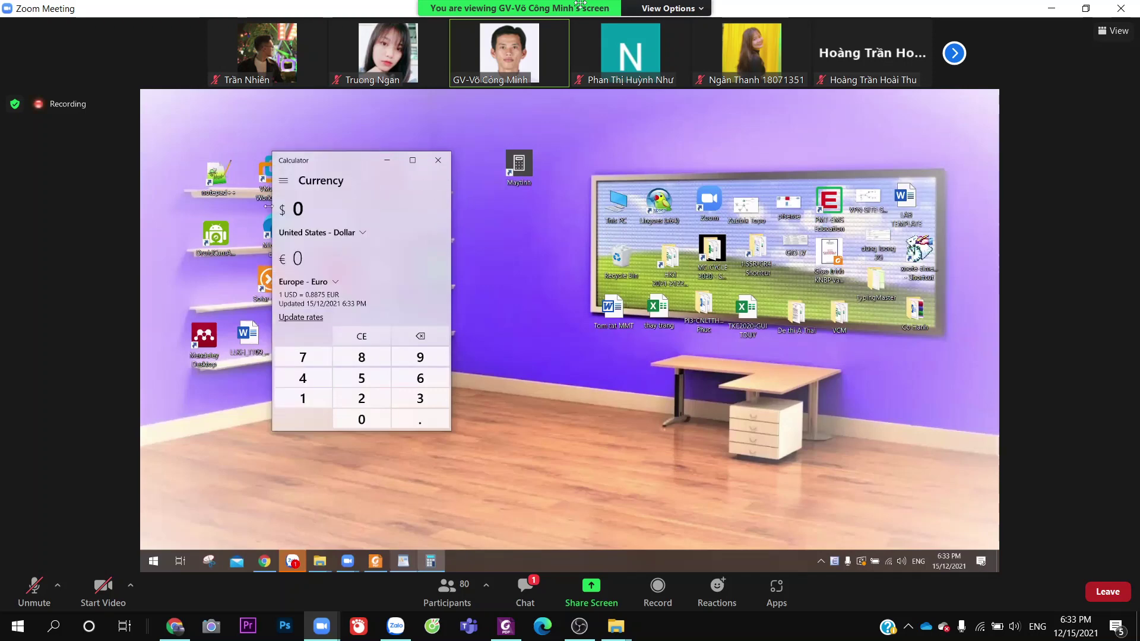
left_click(284, 180)
left_click(321, 232)
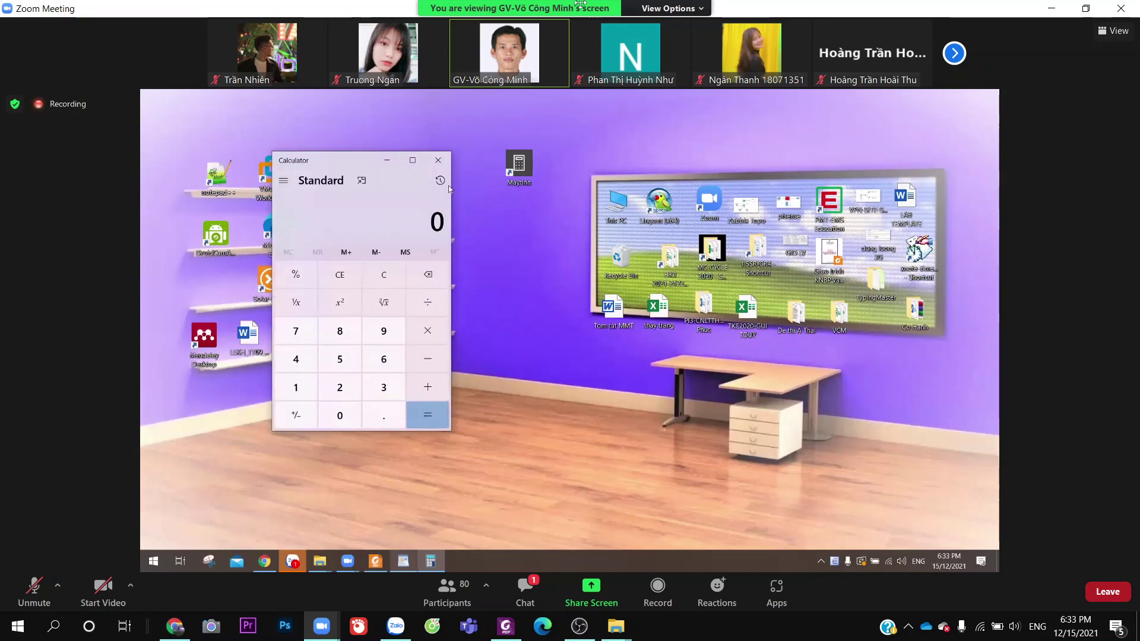
Pin Calculator on top, bring the screen recorder forward, and adjust the volume
left_click(362, 180)
left_click(581, 626)
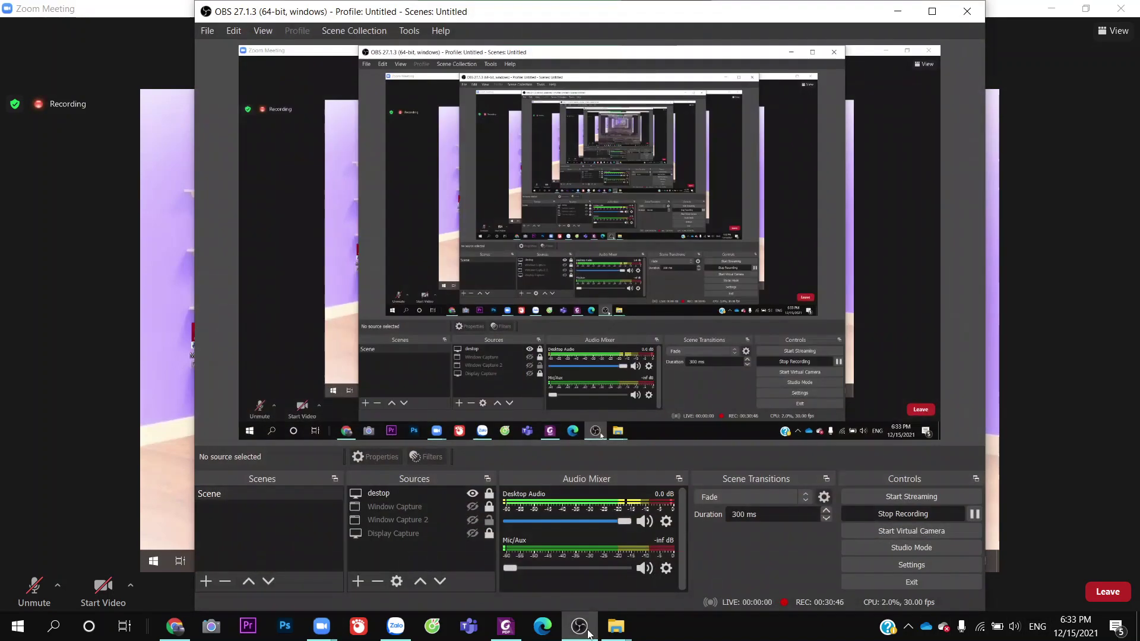
key("XF86AudioLowerVolume")
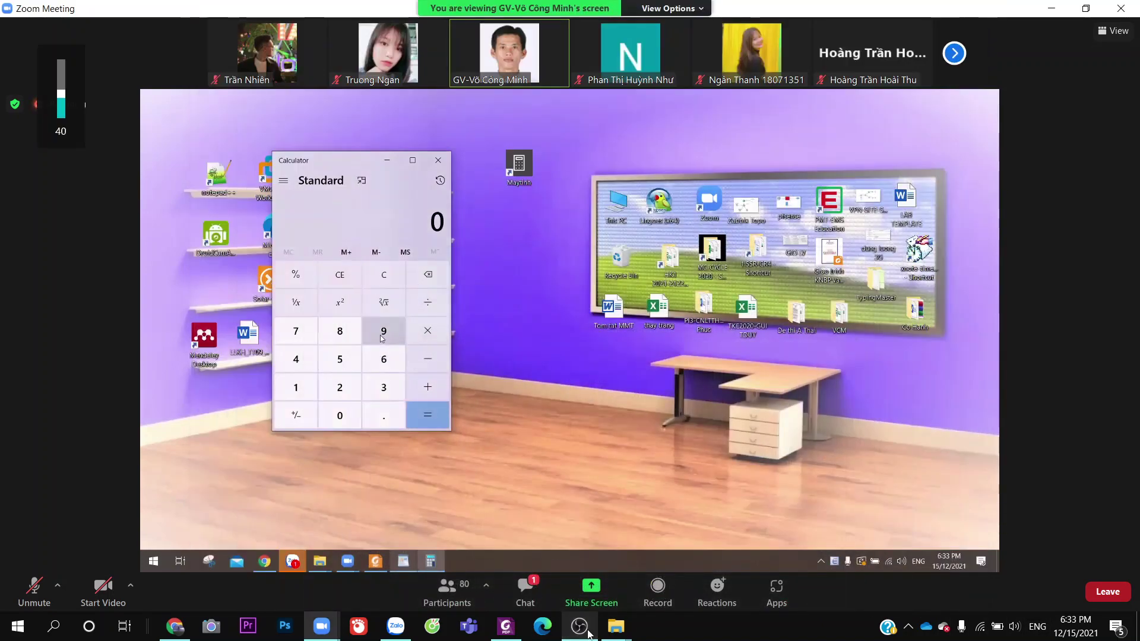
key("XF86AudioRaiseVolume")
key("XF86AudioRaiseVolume")
key("XF86AudioRaiseVolume")
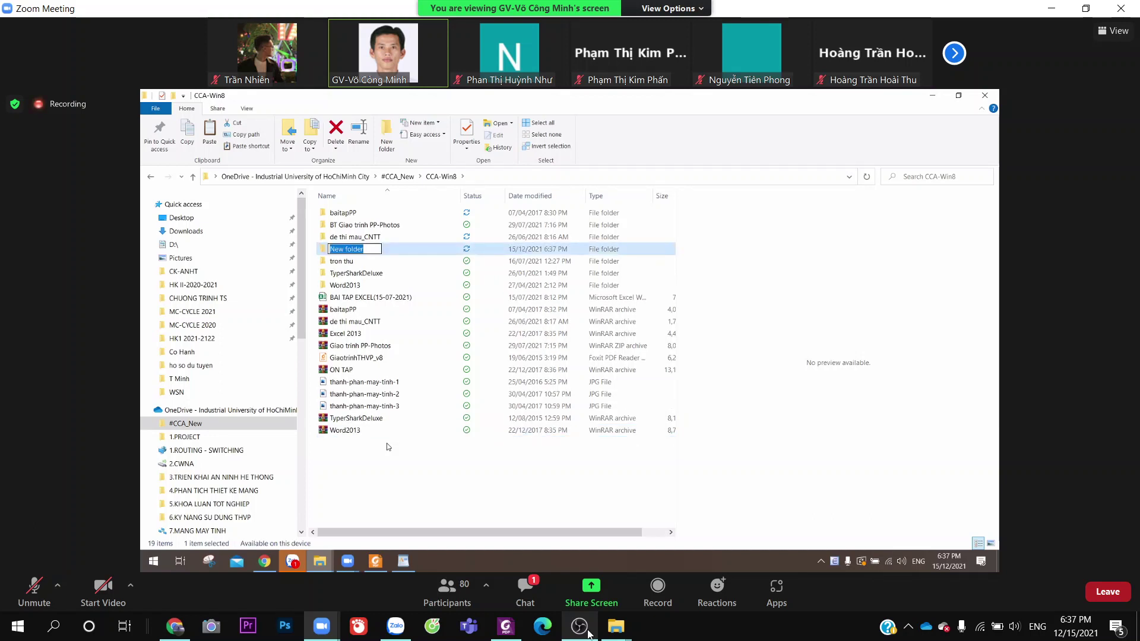
Name the new folder baithiwin
type("bai")
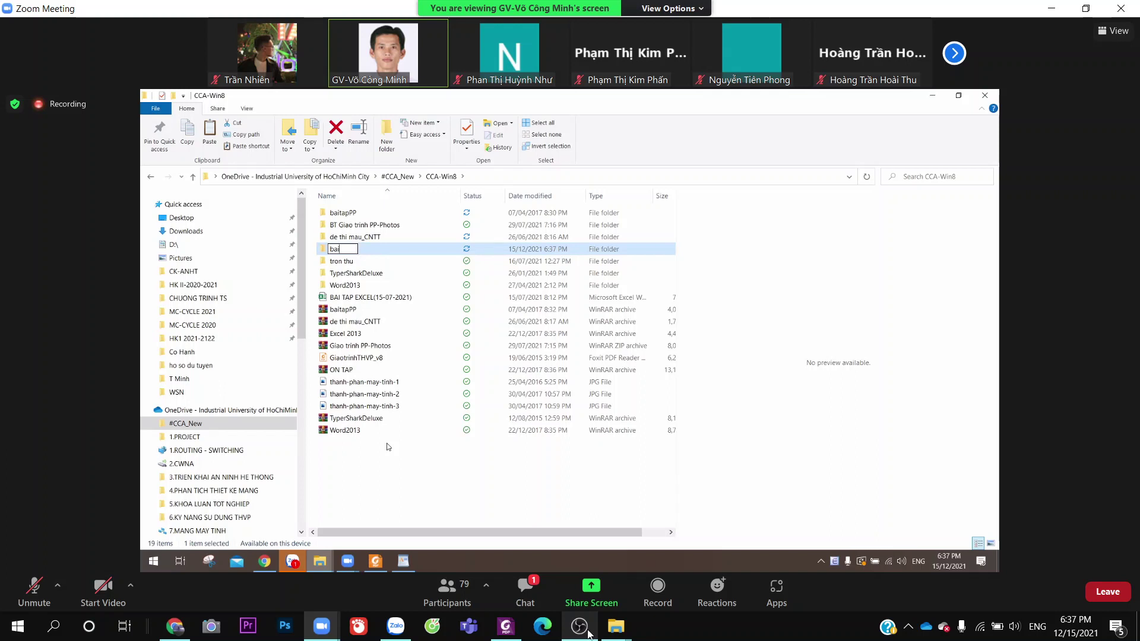
type("thiwin")
key("Return")
key("Return")
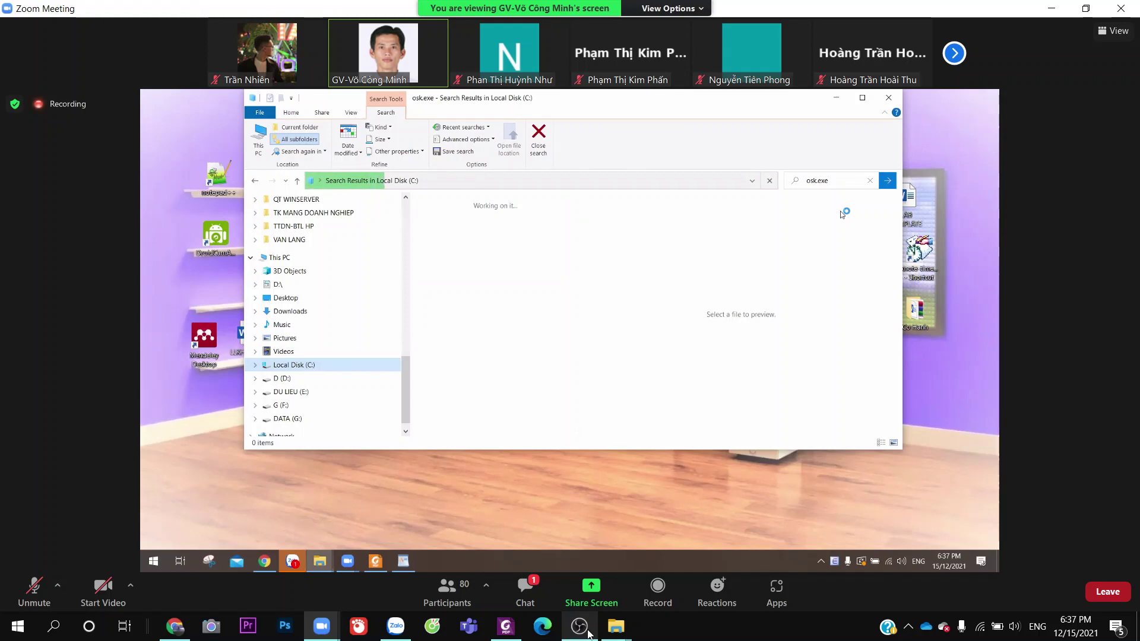
Search Windows for osk.exe and launch the On-Screen Keyboard from the result's context menu
left_click(54, 626)
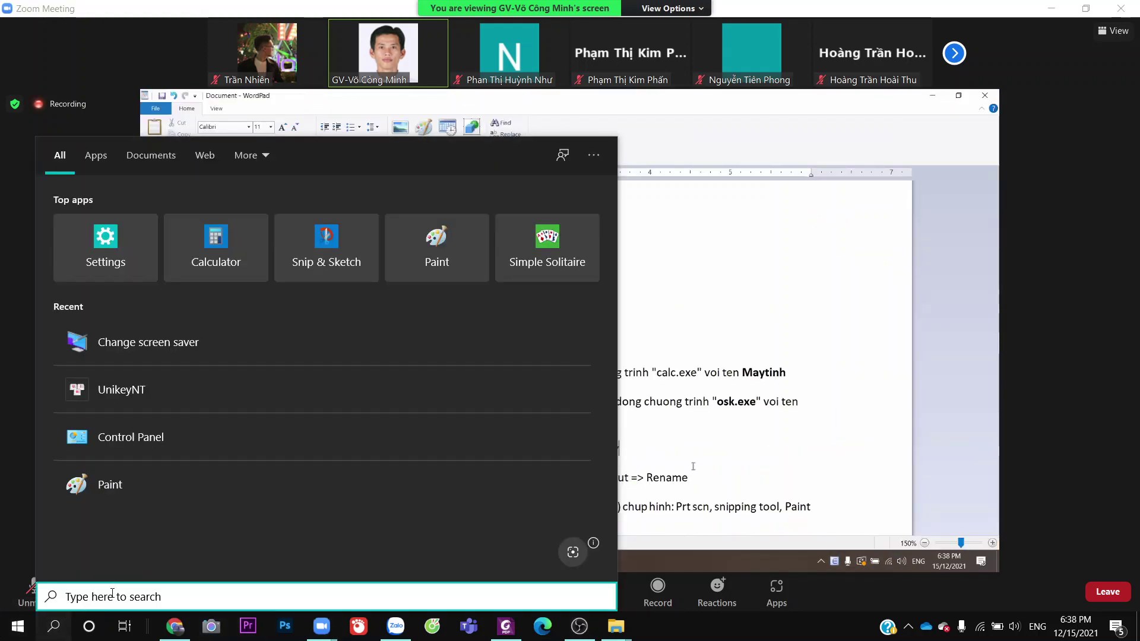
type("osk")
key("BackSpace")
type("s")
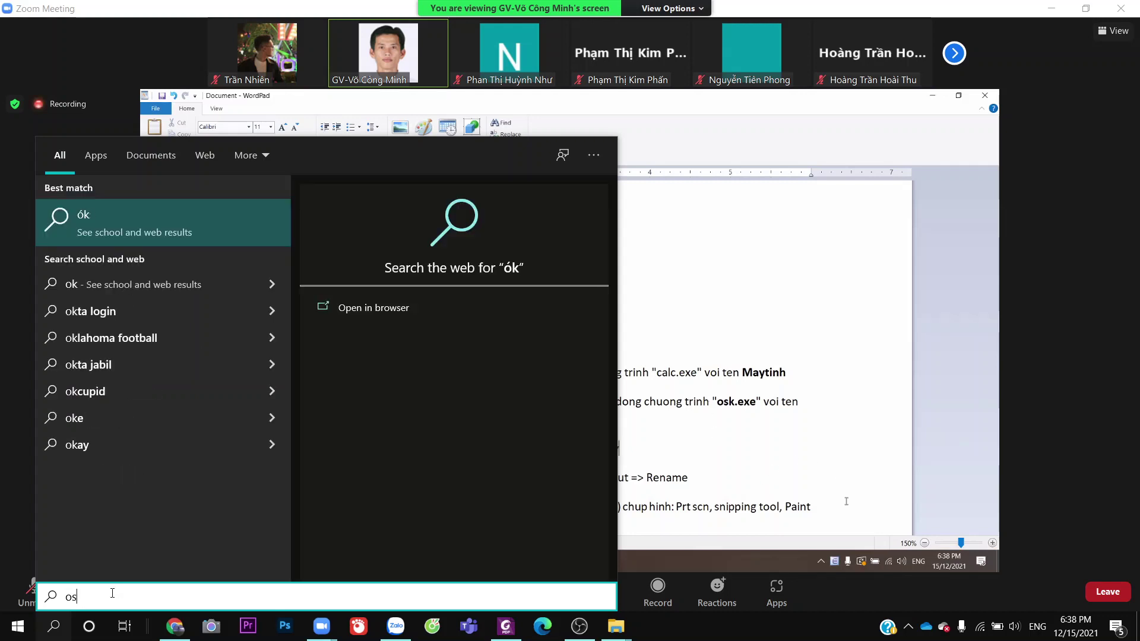
type("k.exe")
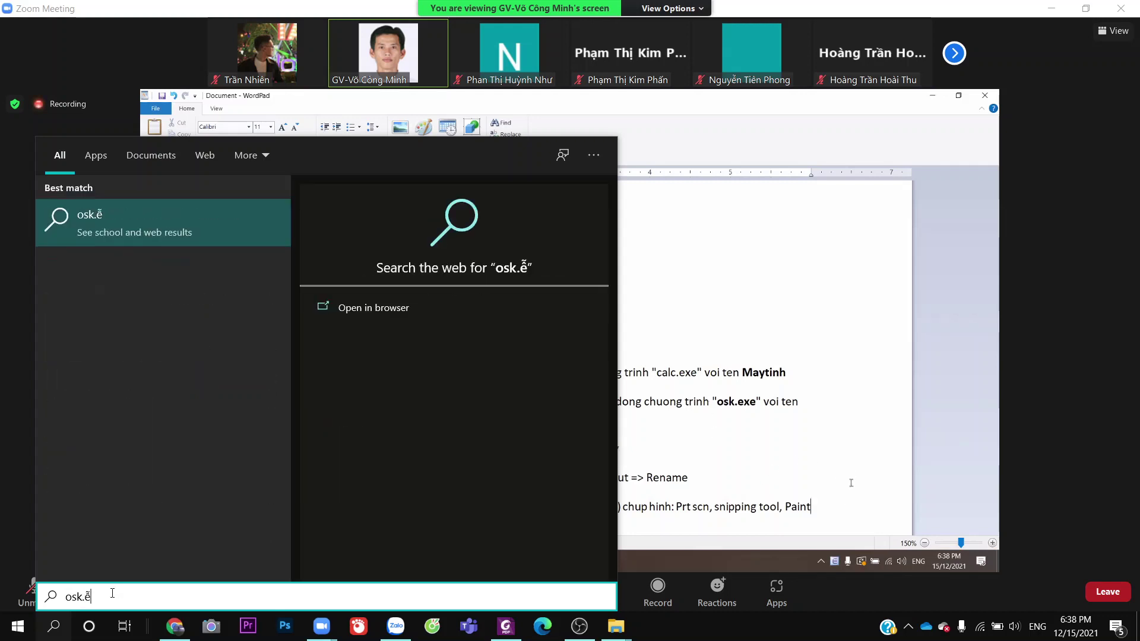
key("BackSpace")
type("e")
key("BackSpace")
type("exe")
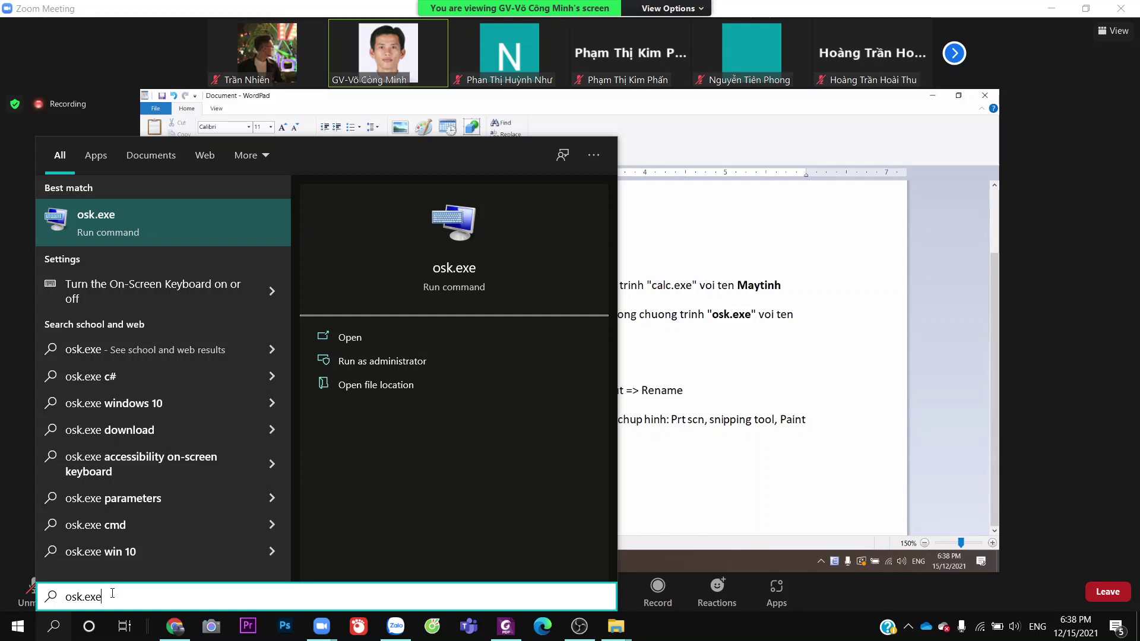
right_click(429, 240)
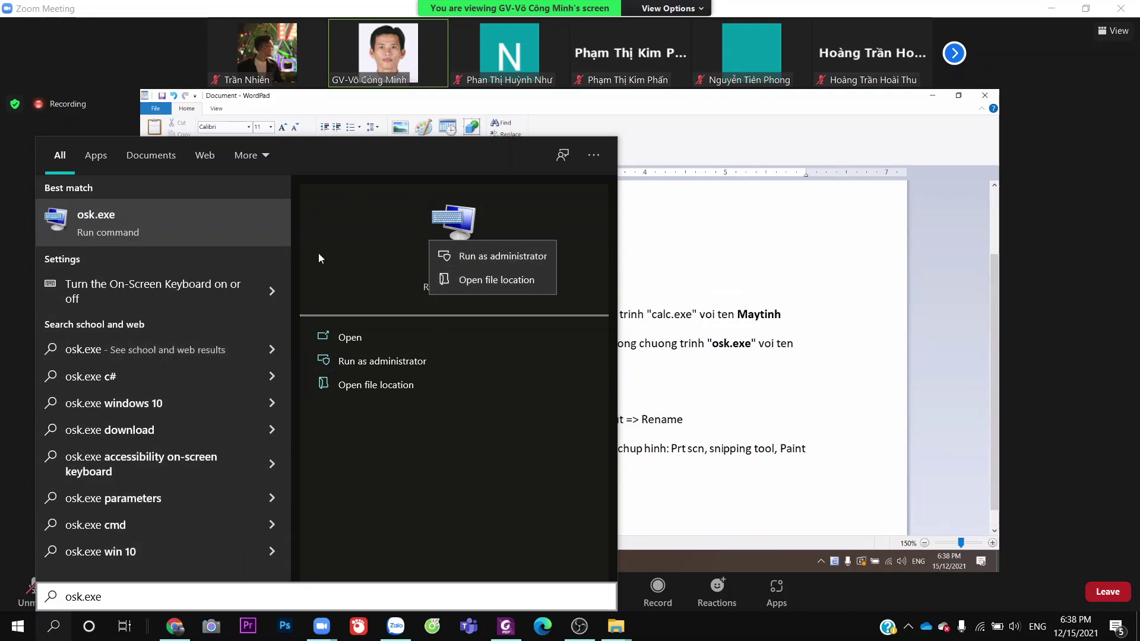
left_click(344, 337)
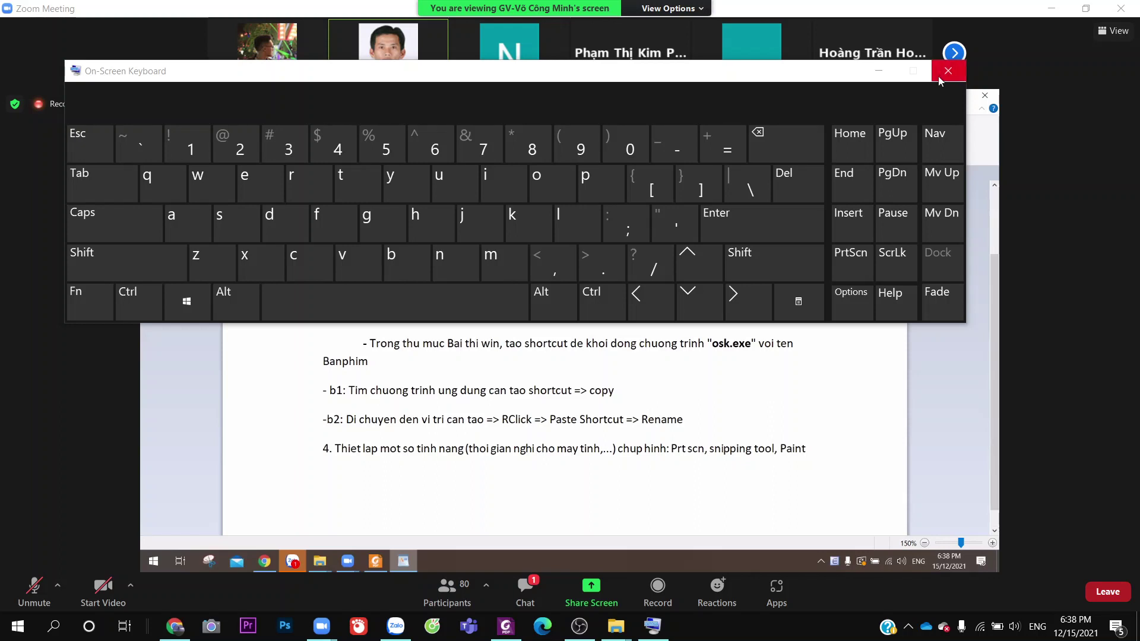
Close the On-Screen Keyboard window
left_click(948, 71)
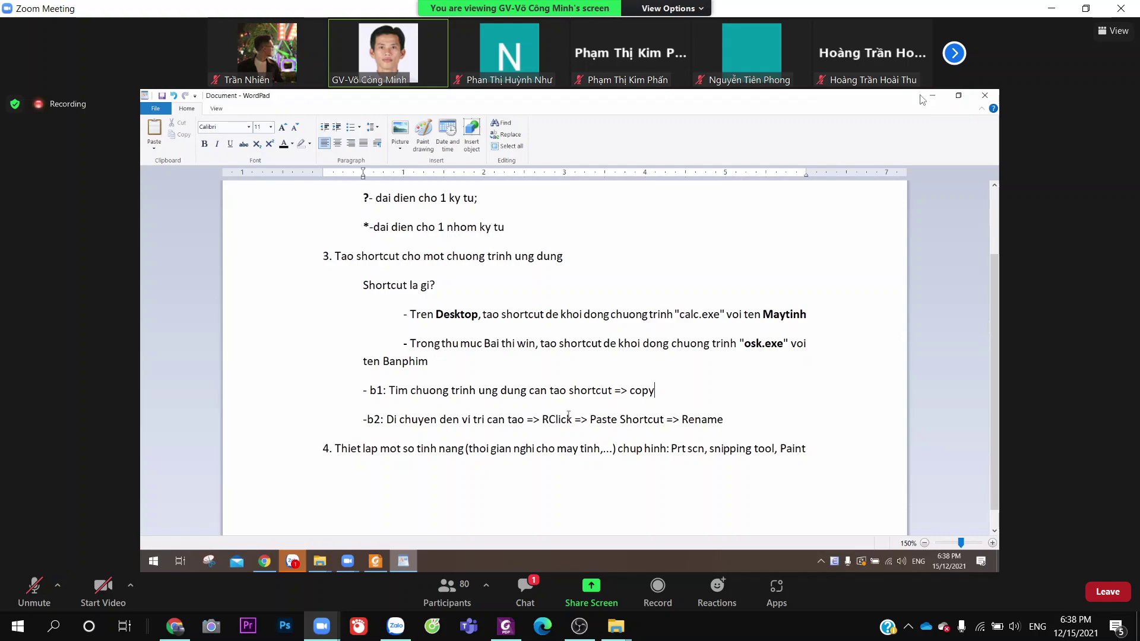
Shrink the Zoom window and scroll the Foxit textbook from page 30 up to page 26's WordPad section
left_click(1086, 8)
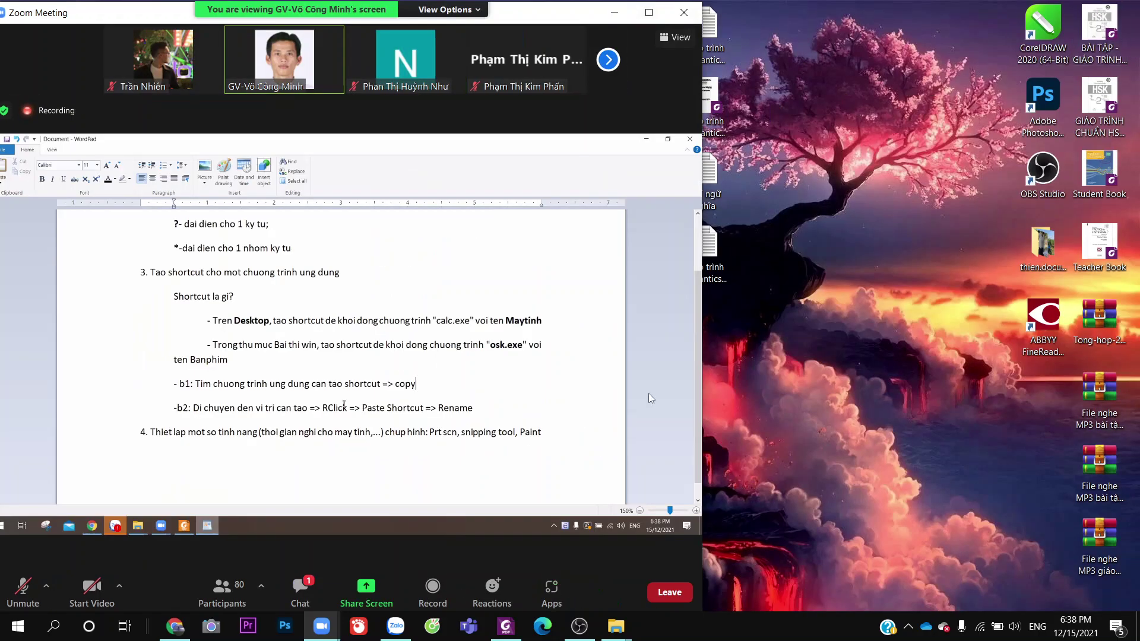
left_click(505, 626)
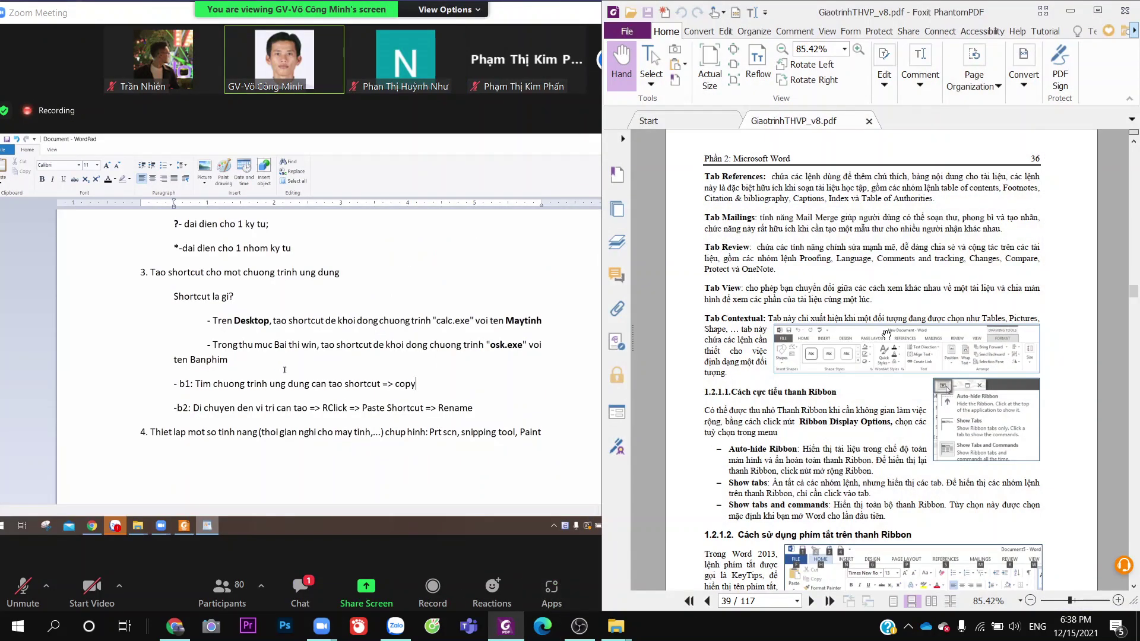
scroll(886, 334, "up", 15)
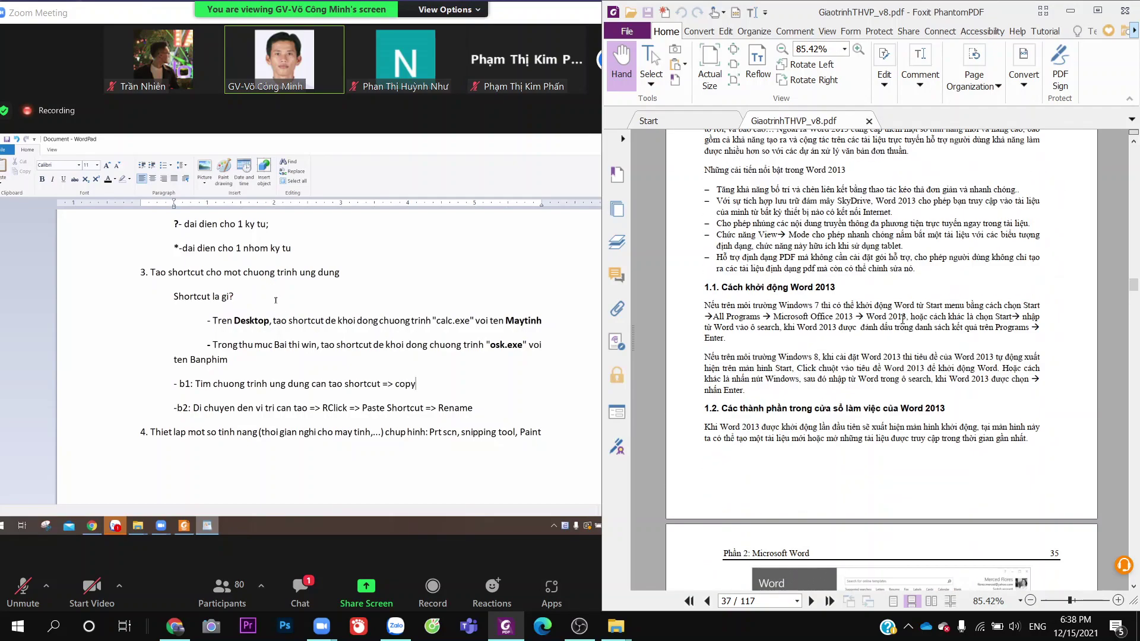
scroll(902, 318, "up", 2)
scroll(902, 318, "down", 5)
scroll(904, 313, "up", 1)
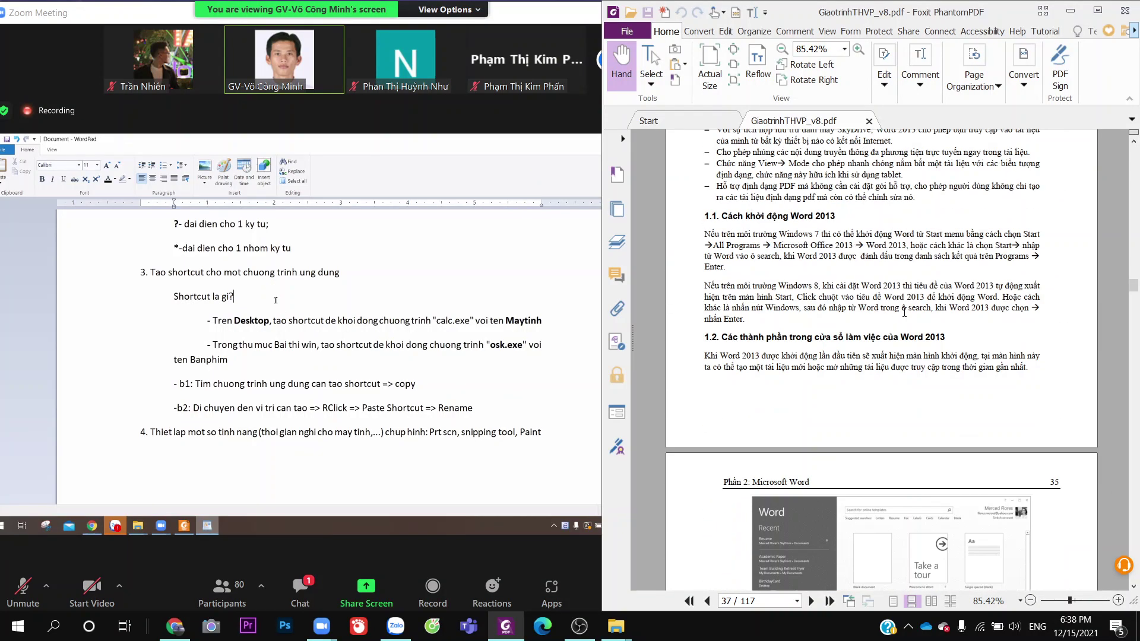
scroll(905, 313, "down", 5)
scroll(1035, 303, "up", 7)
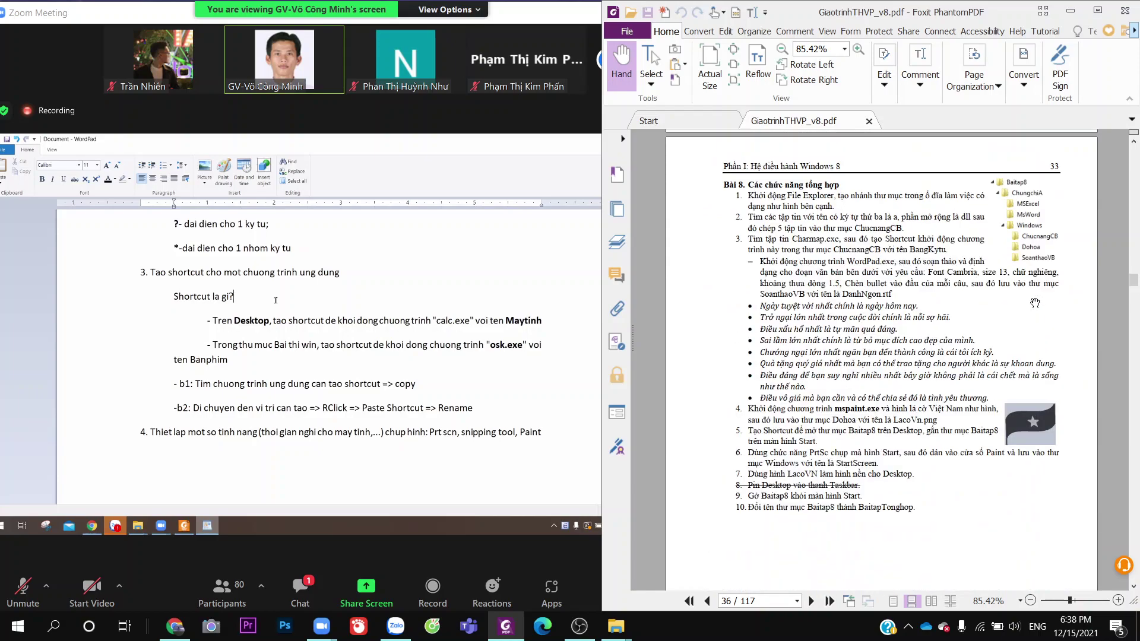
scroll(1036, 304, "up", 12)
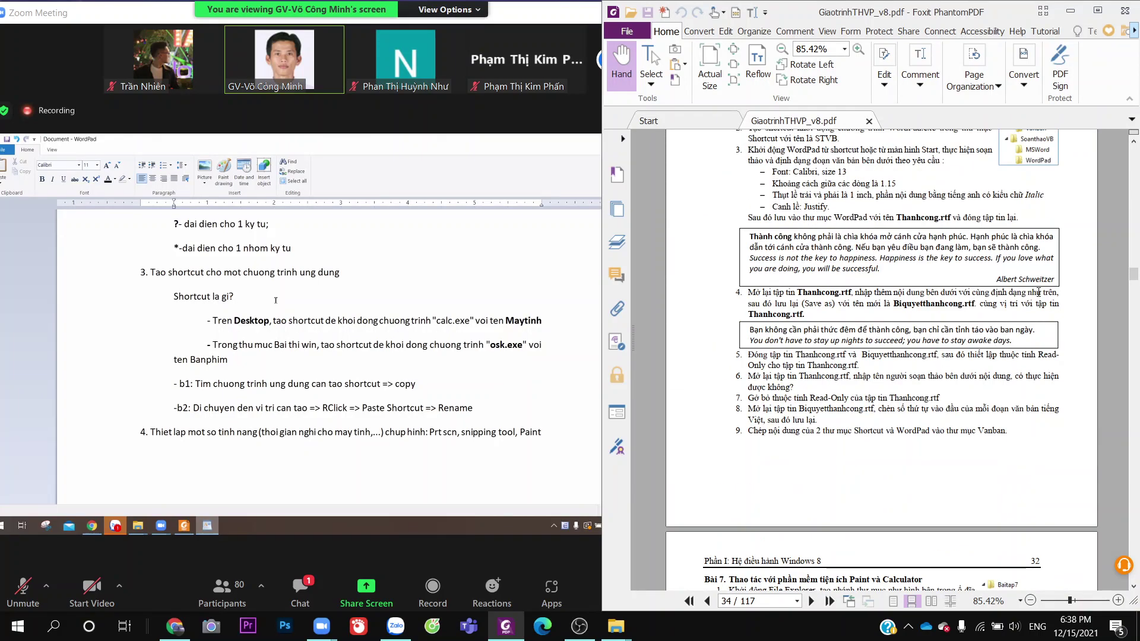
scroll(1038, 292, "up", 12)
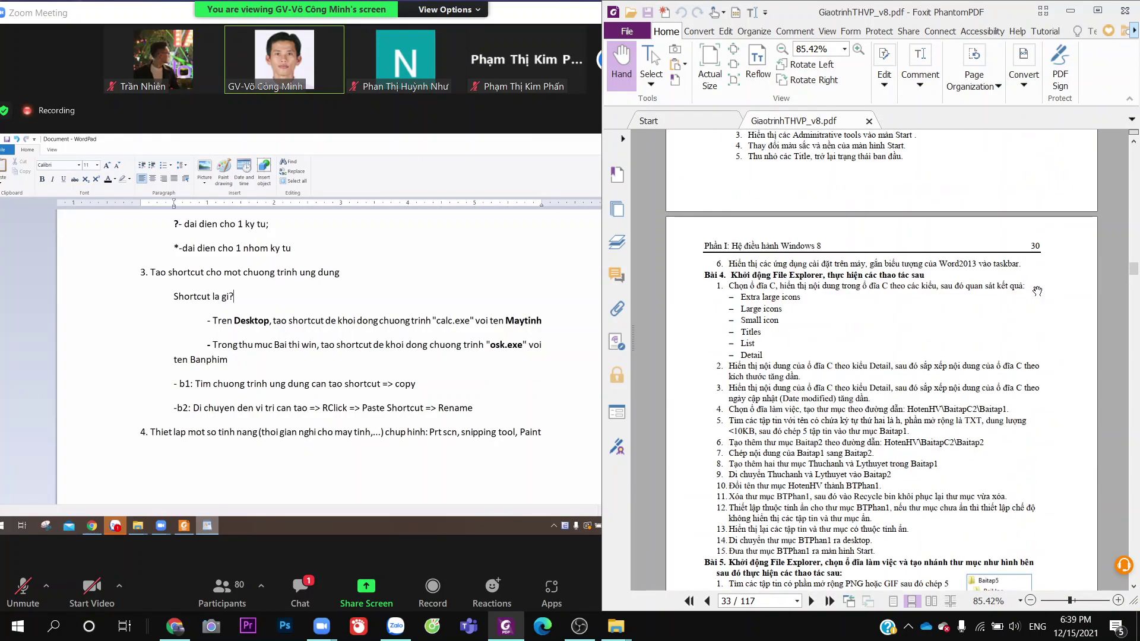
scroll(1037, 292, "up", 12)
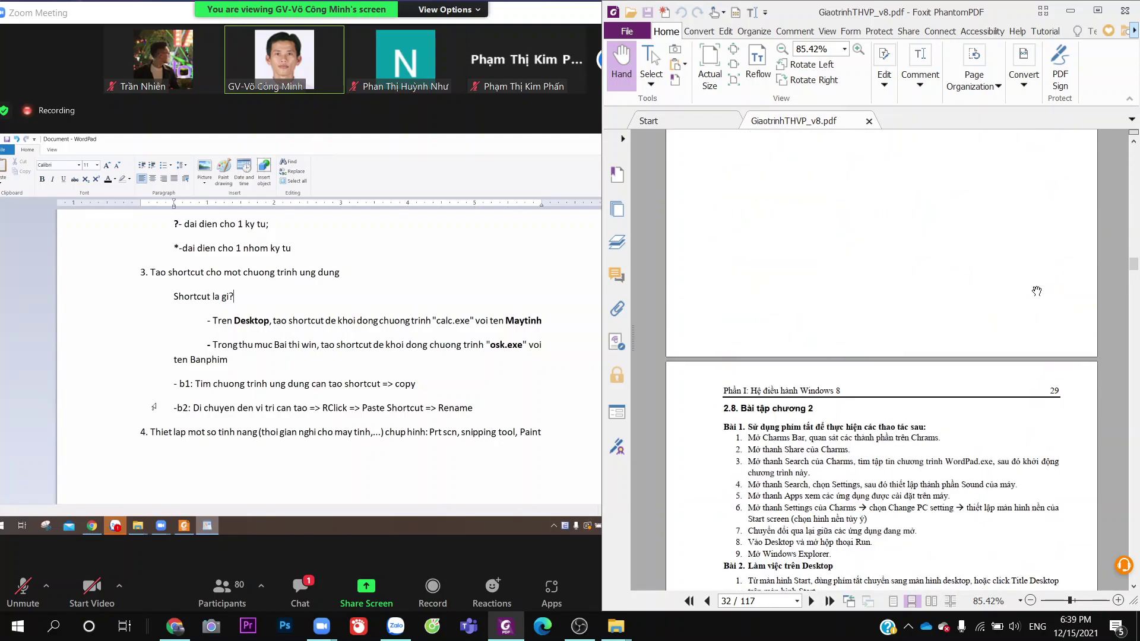
scroll(1036, 292, "up", 12)
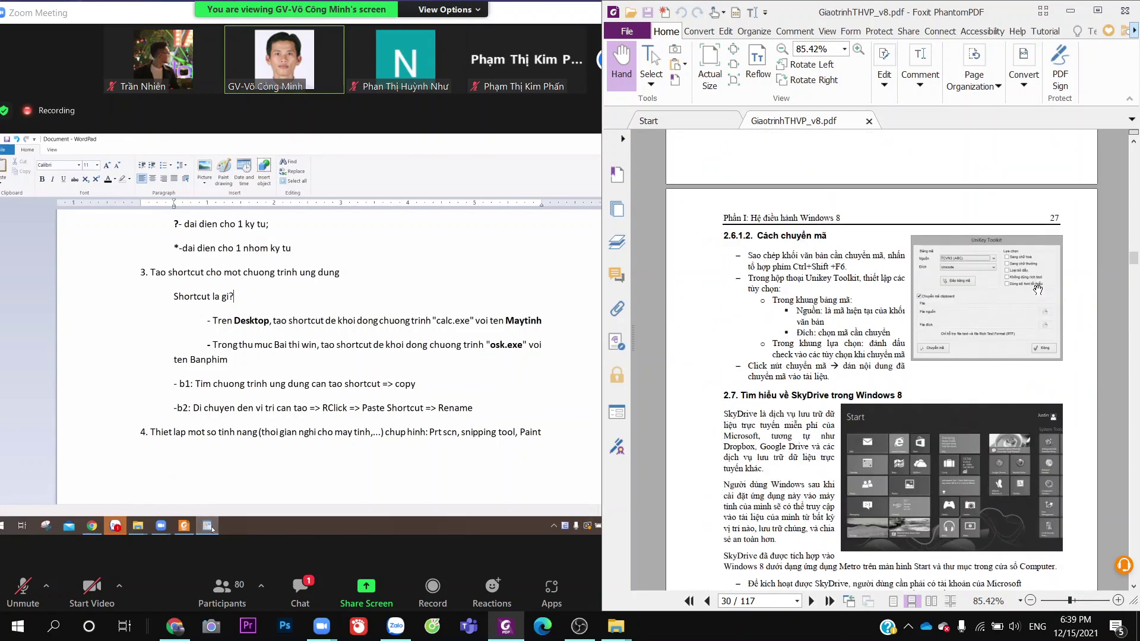
scroll(1039, 290, "up", 12)
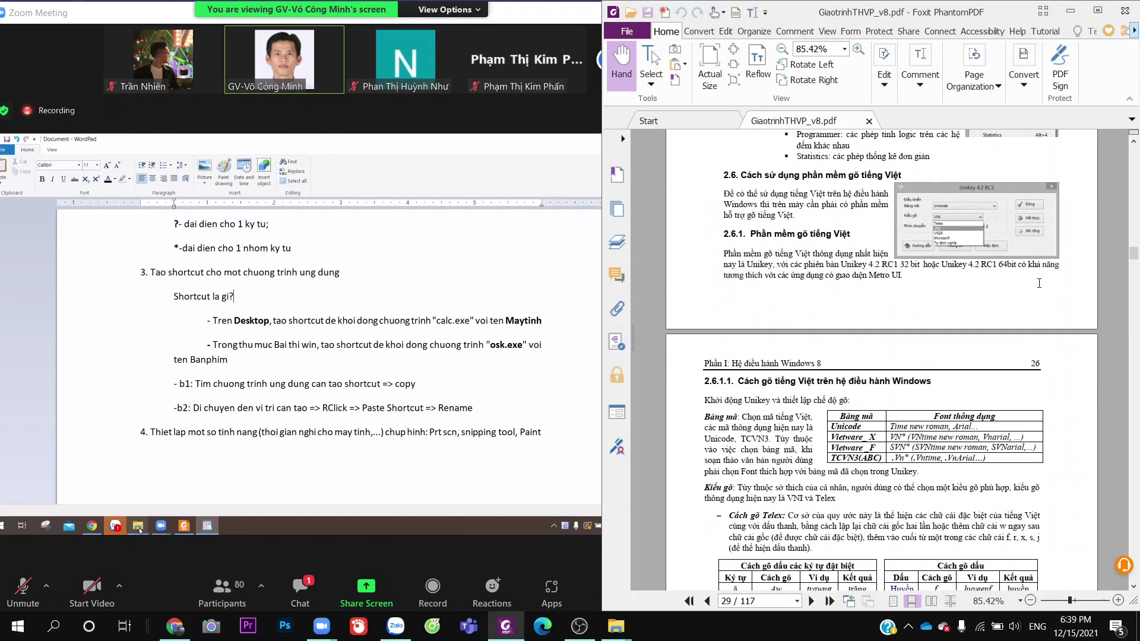
scroll(1040, 284, "up", 15)
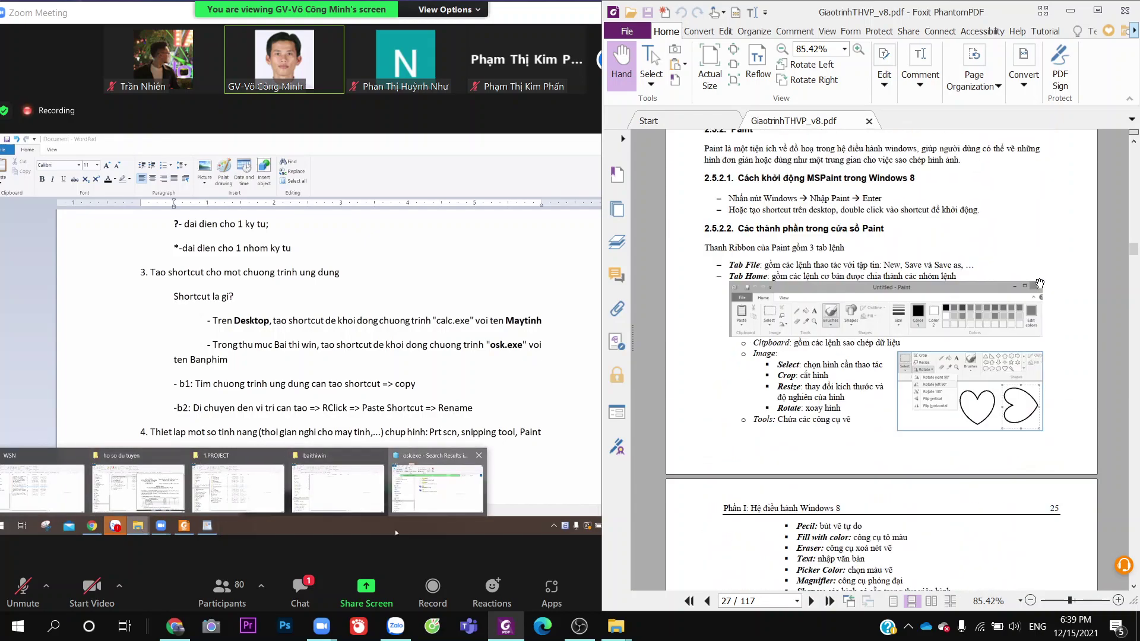
scroll(1039, 283, "up", 12)
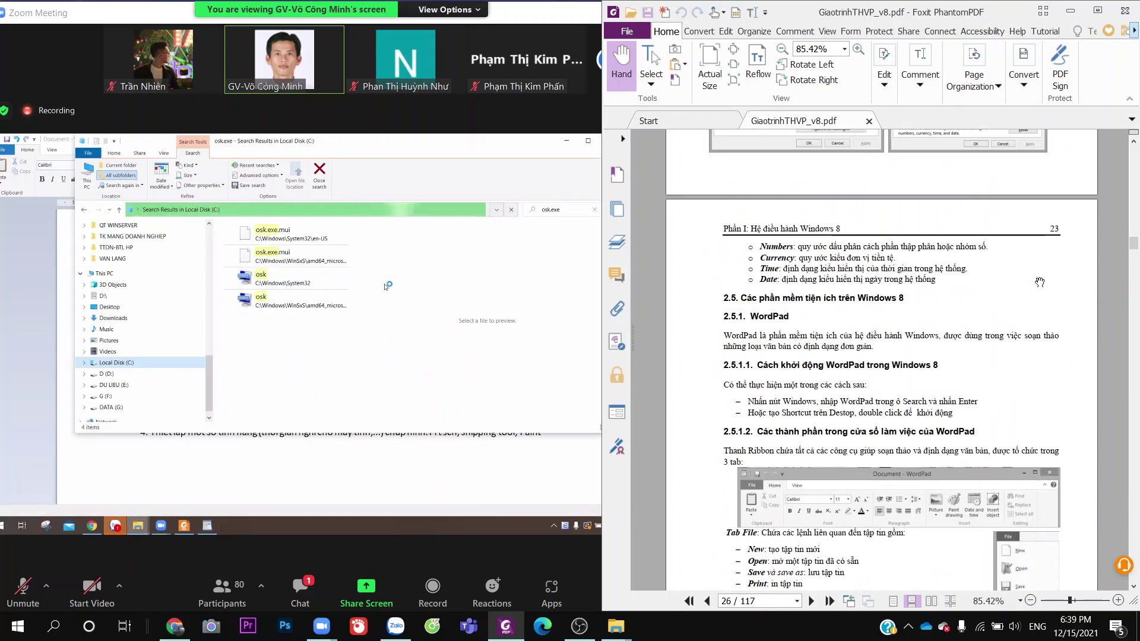
Scroll the PDF textbook to page 28's Calculator section
scroll(1040, 283, "up", 10)
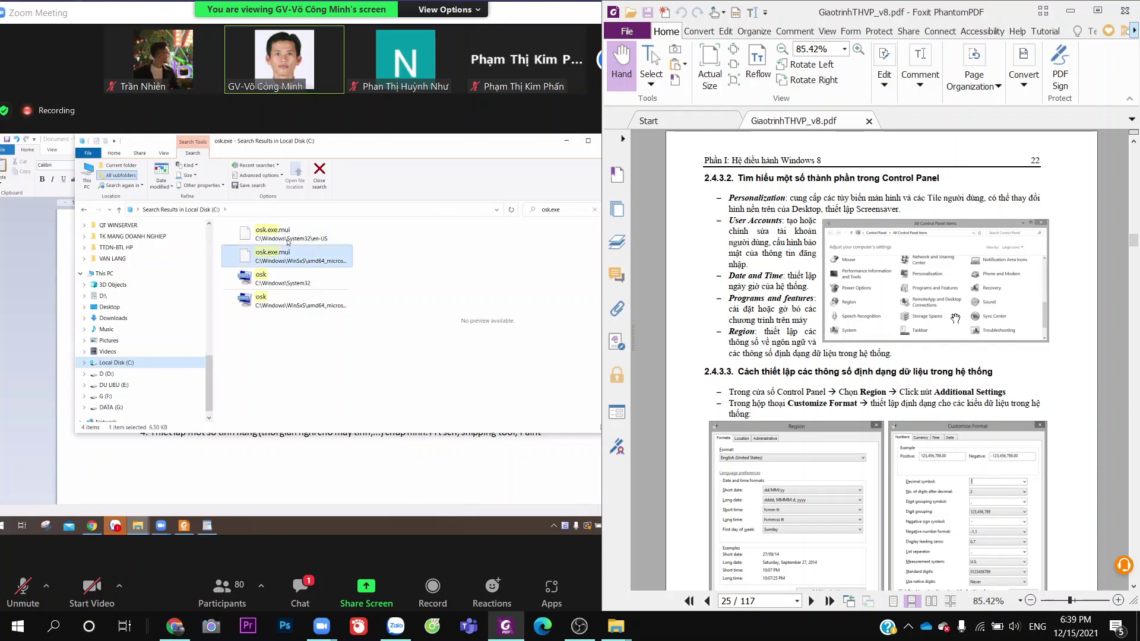
scroll(954, 318, "up", 3)
scroll(959, 307, "down", 10)
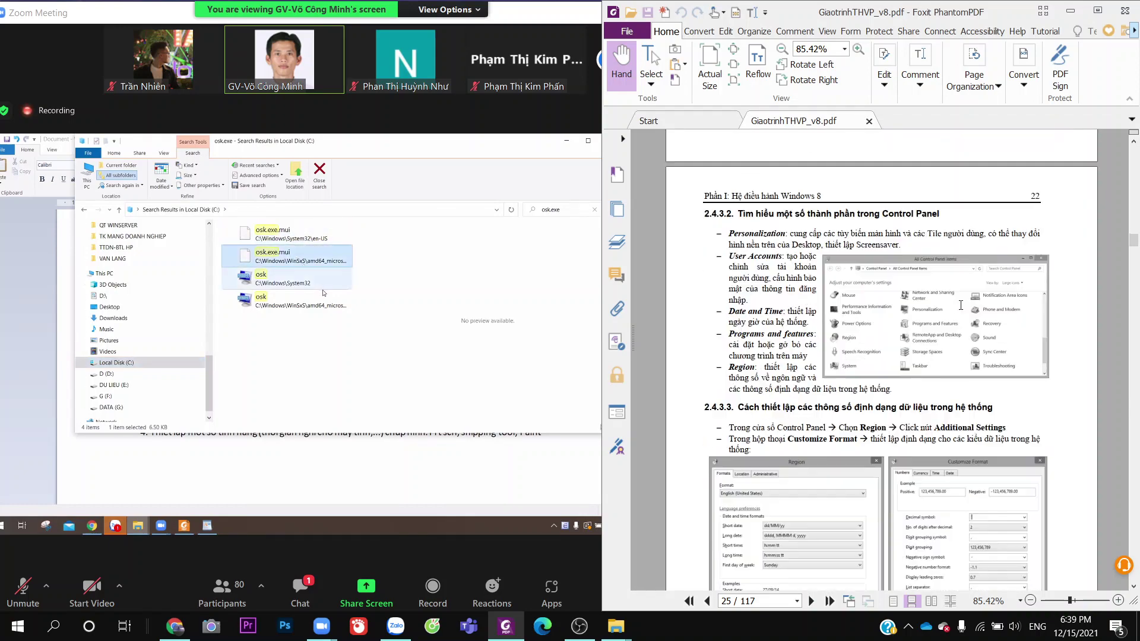
scroll(962, 307, "down", 15)
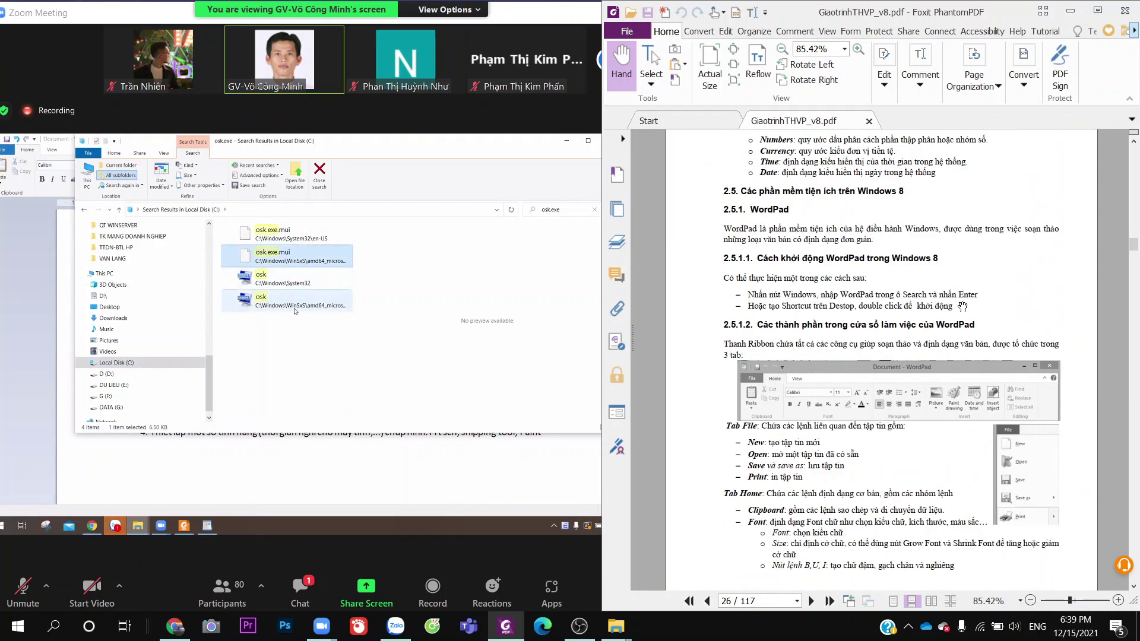
scroll(964, 304, "down", 20)
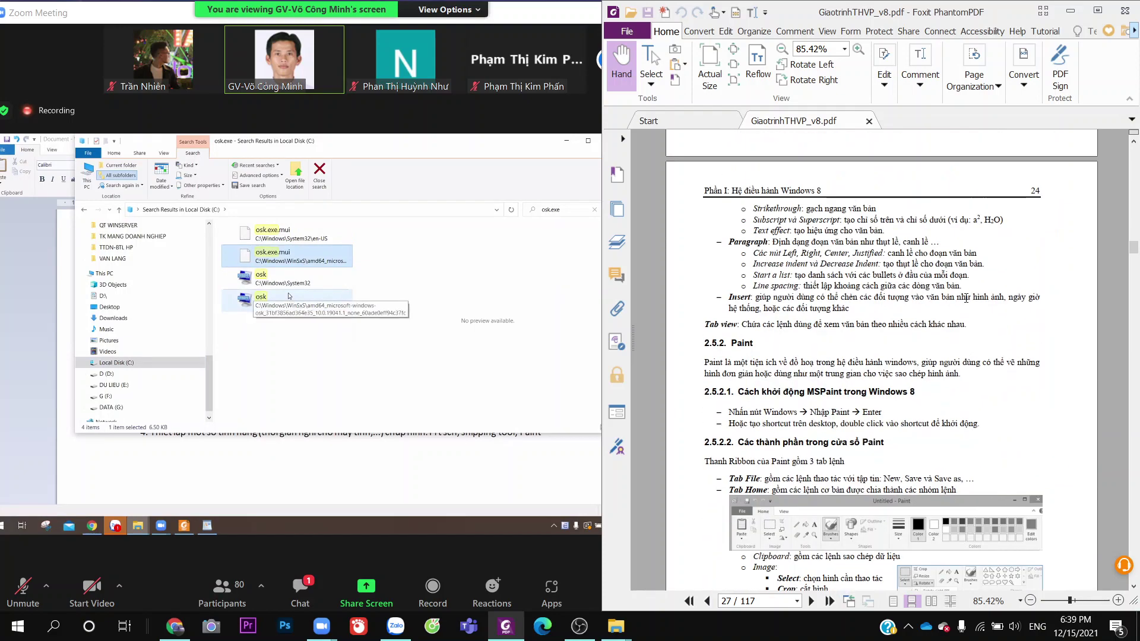
scroll(965, 300, "down", 5)
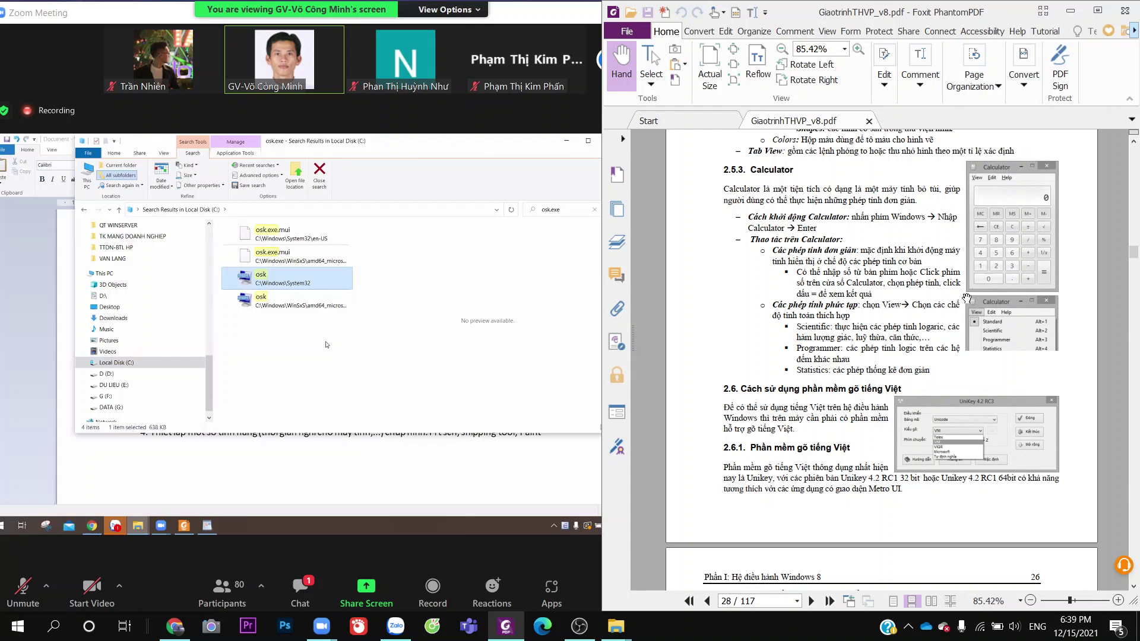
scroll(968, 291, "down", 3)
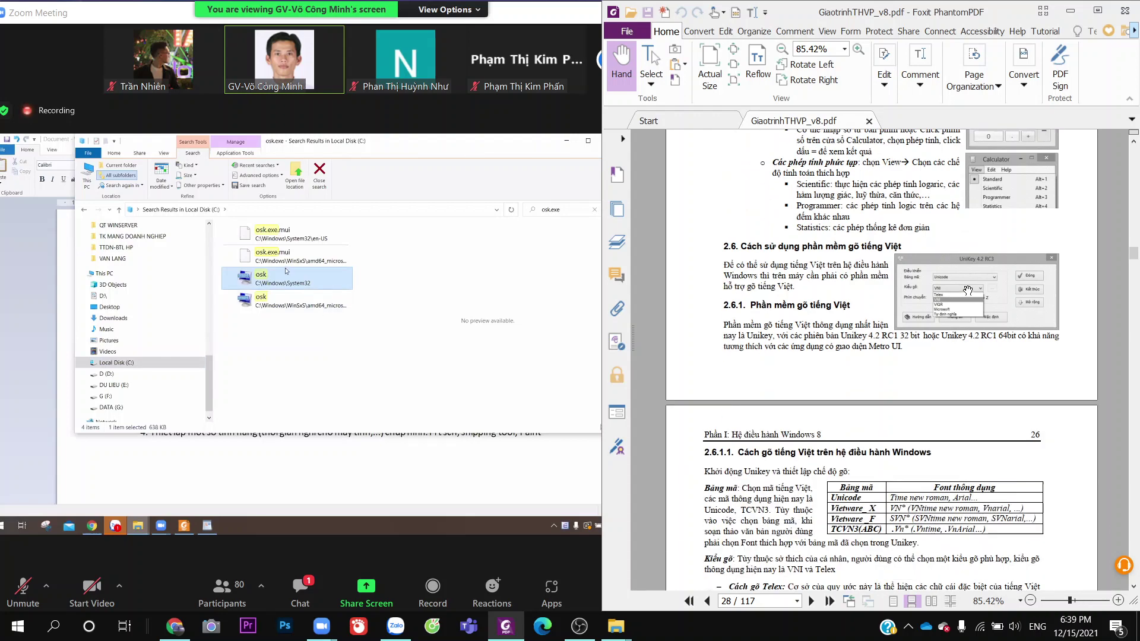
Copy the osk file from the Explorer search results and bring the WordPad notes forward
right_click(262, 280)
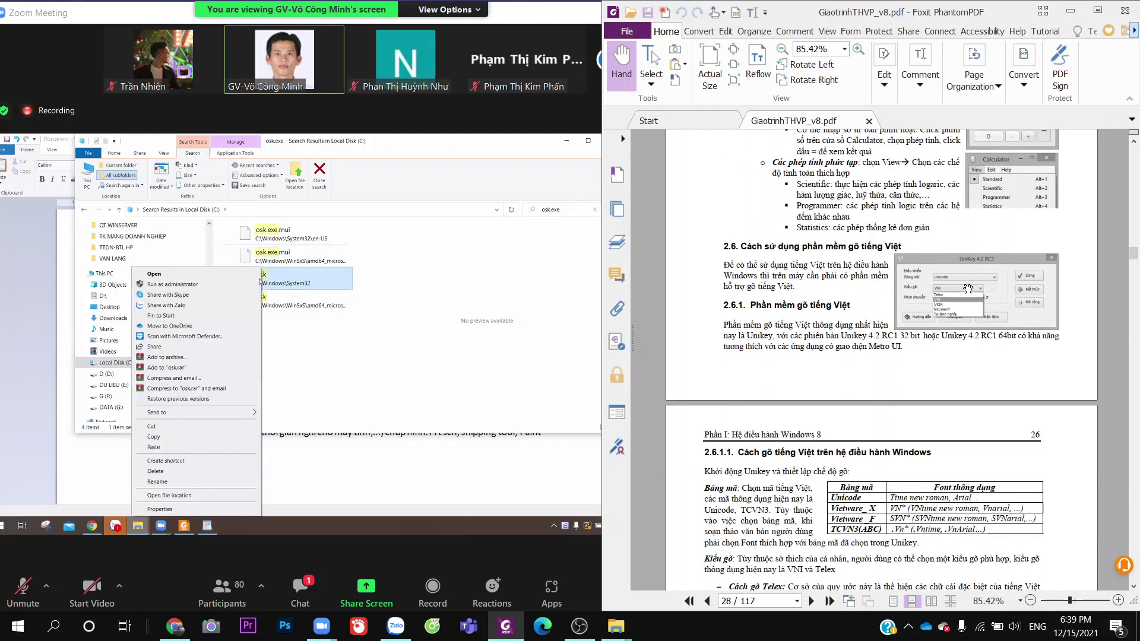
left_click(164, 442)
left_click(188, 456)
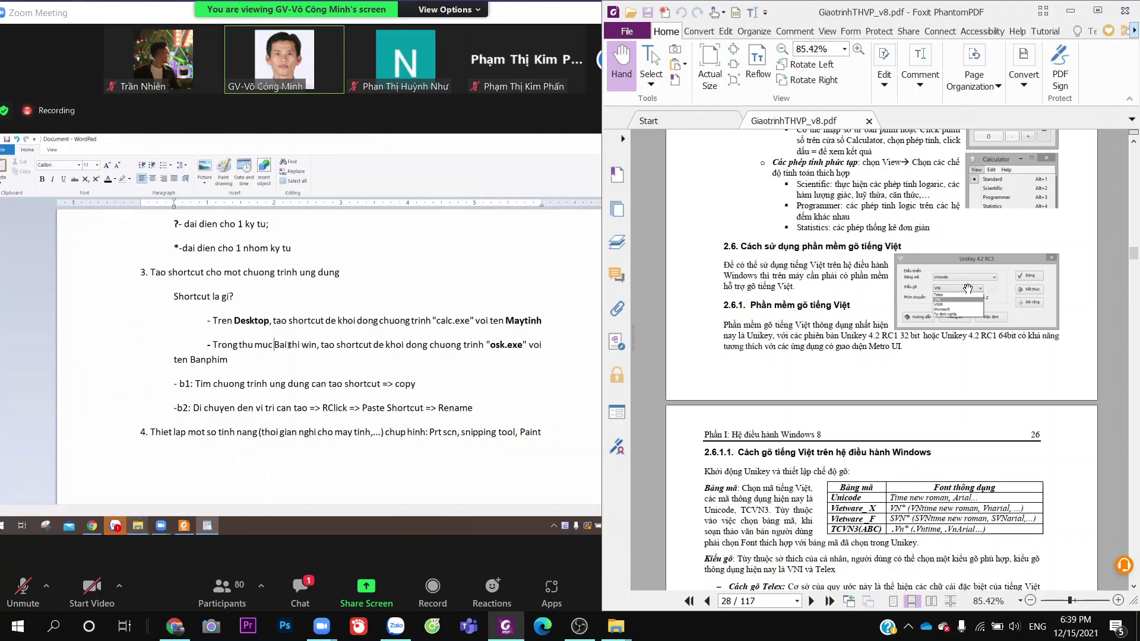
Bold the folder name 'Bai thi win' in the WordPad notes, leaving the caret after it
left_click_drag(275, 344, 315, 346)
key("ctrl+b")
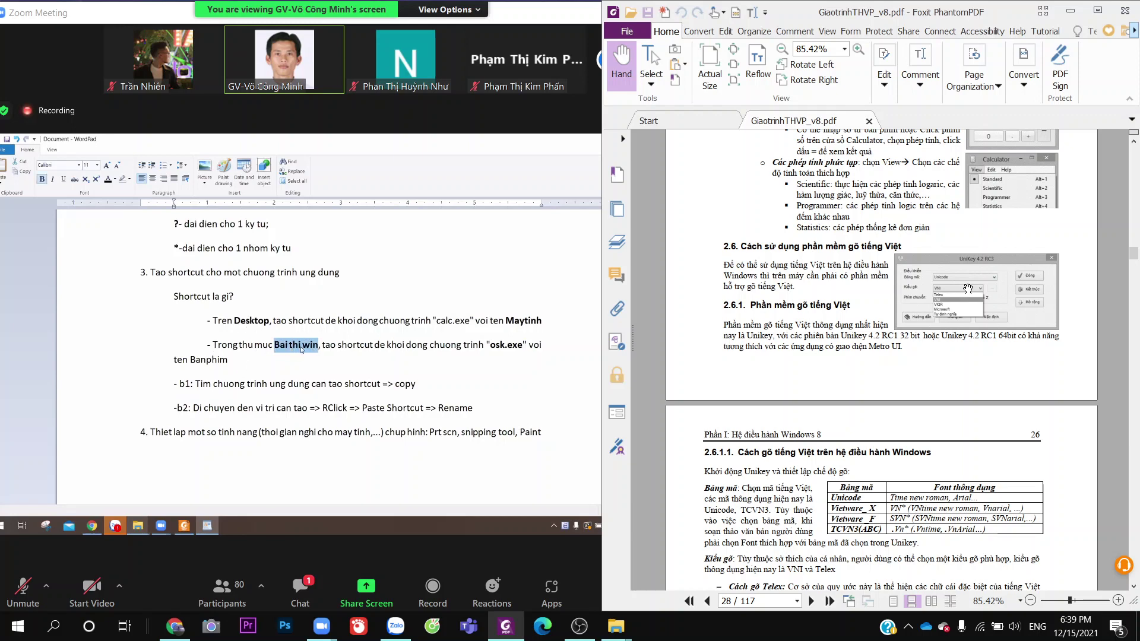
left_click(301, 346)
left_click(318, 345)
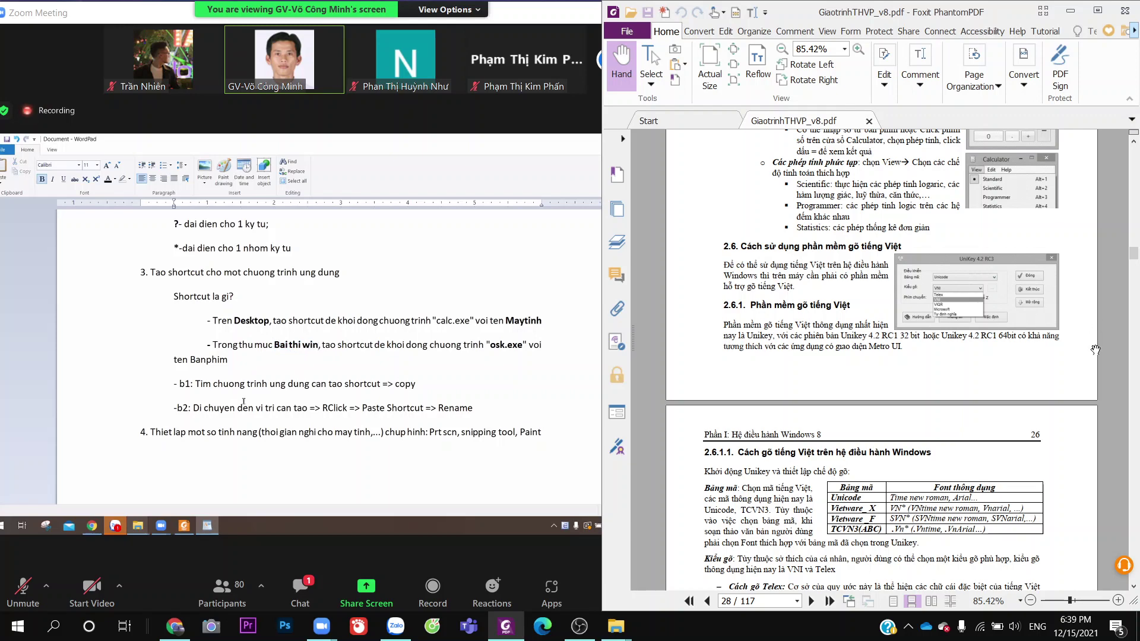
scroll(938, 326, "up", 1)
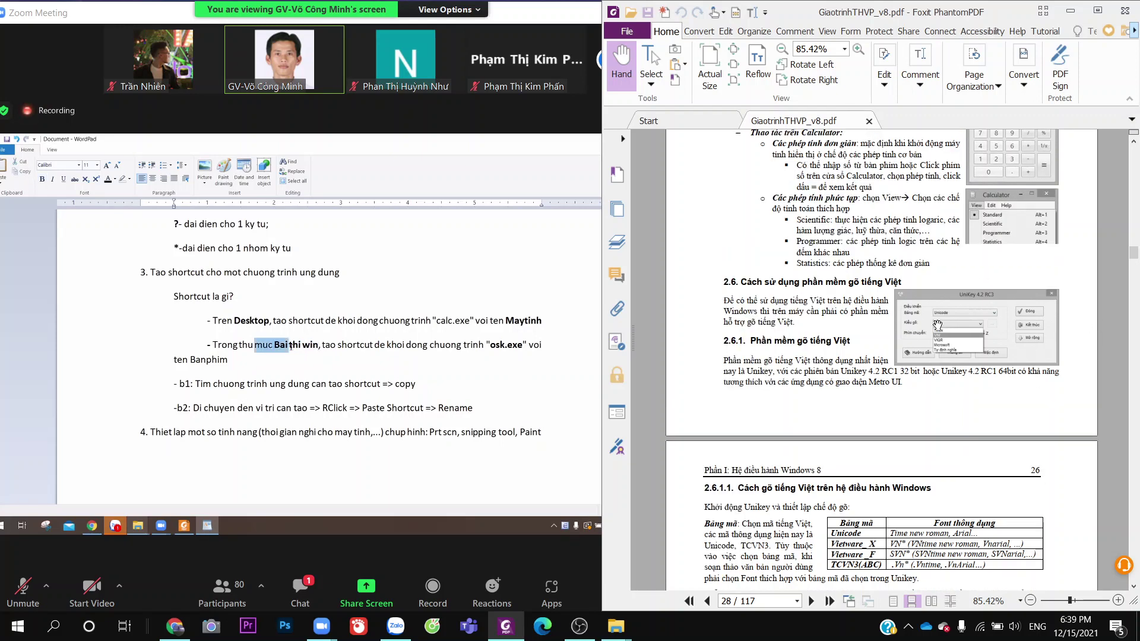
scroll(938, 324, "up", 1)
scroll(938, 323, "up", 1)
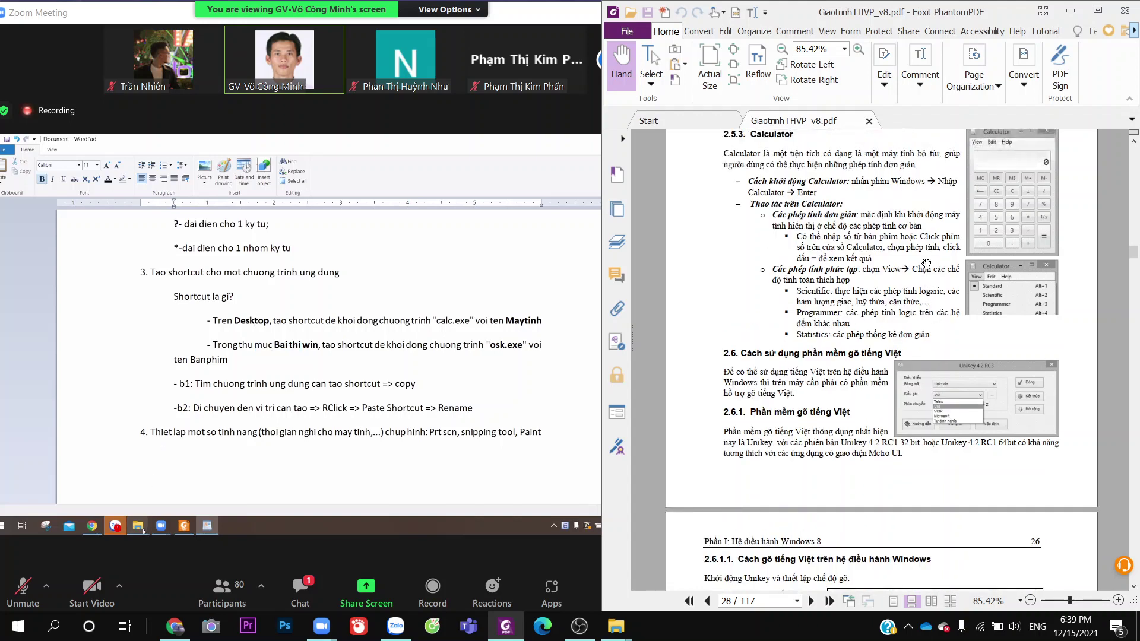
Scroll up through the textbook while the Ban phim shortcut is created on the shared screen
scroll(924, 220, "up", 1)
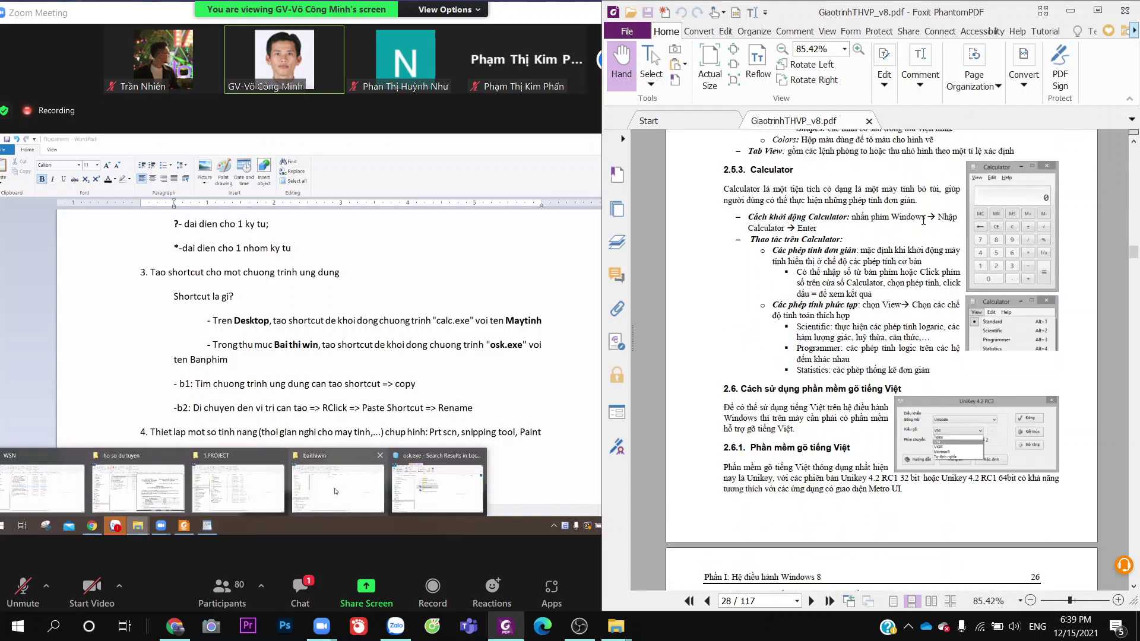
scroll(927, 220, "up", 15)
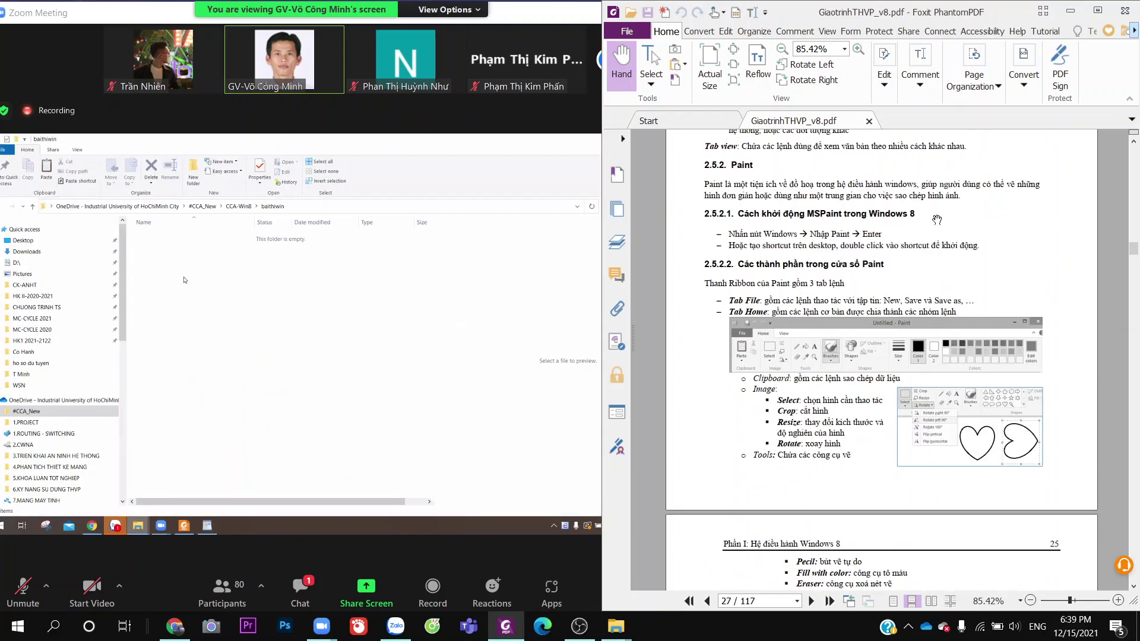
scroll(937, 220, "up", 20)
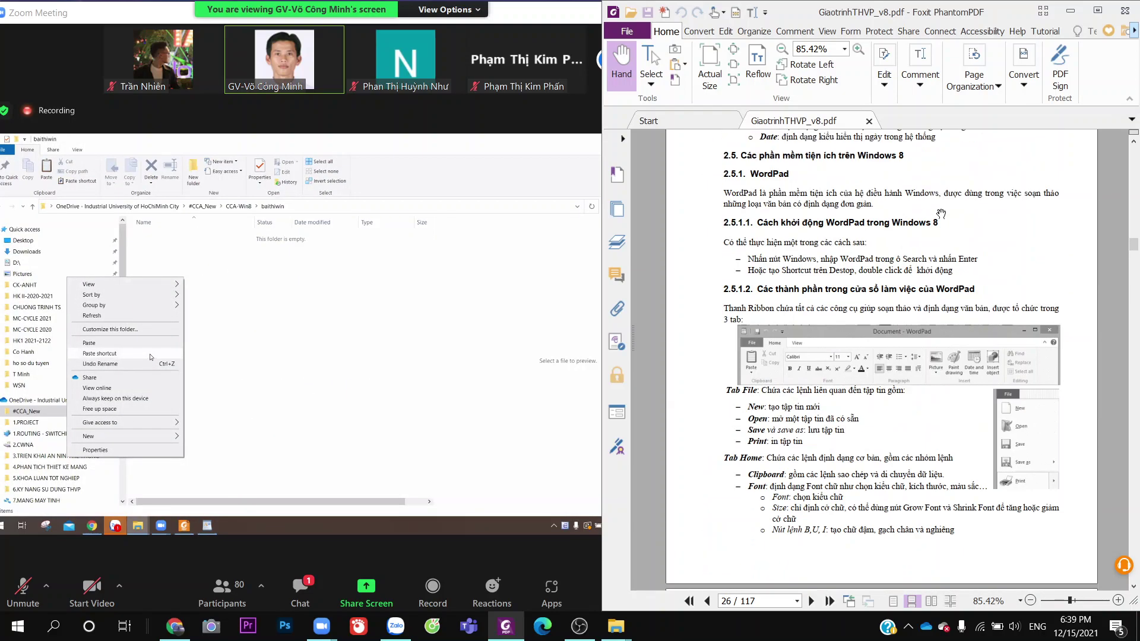
scroll(941, 214, "up", 15)
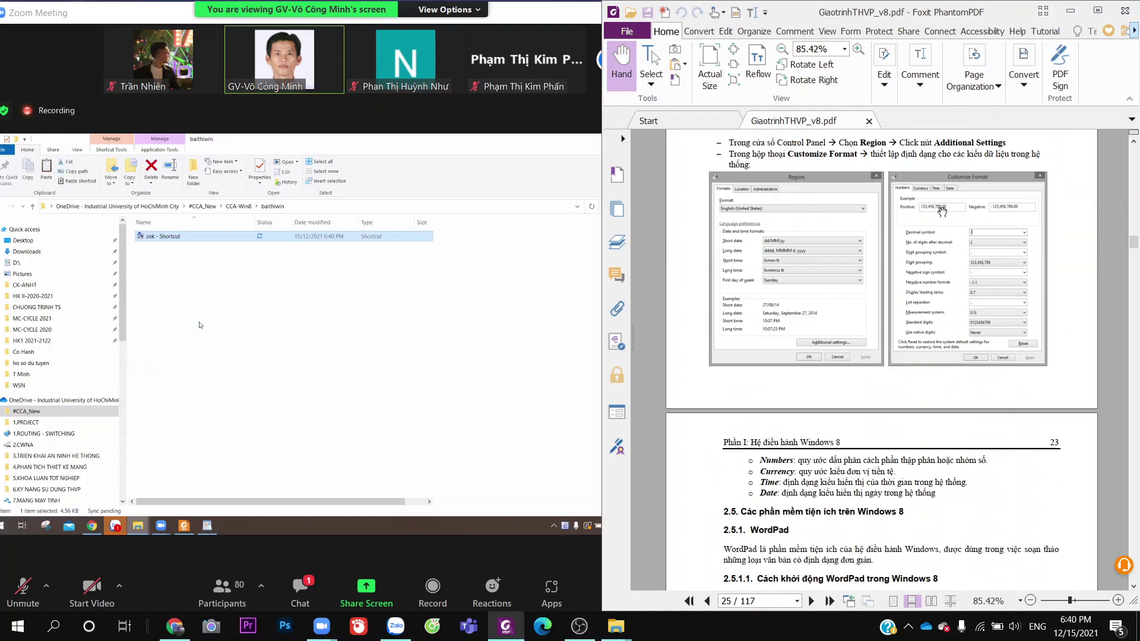
scroll(944, 212, "up", 15)
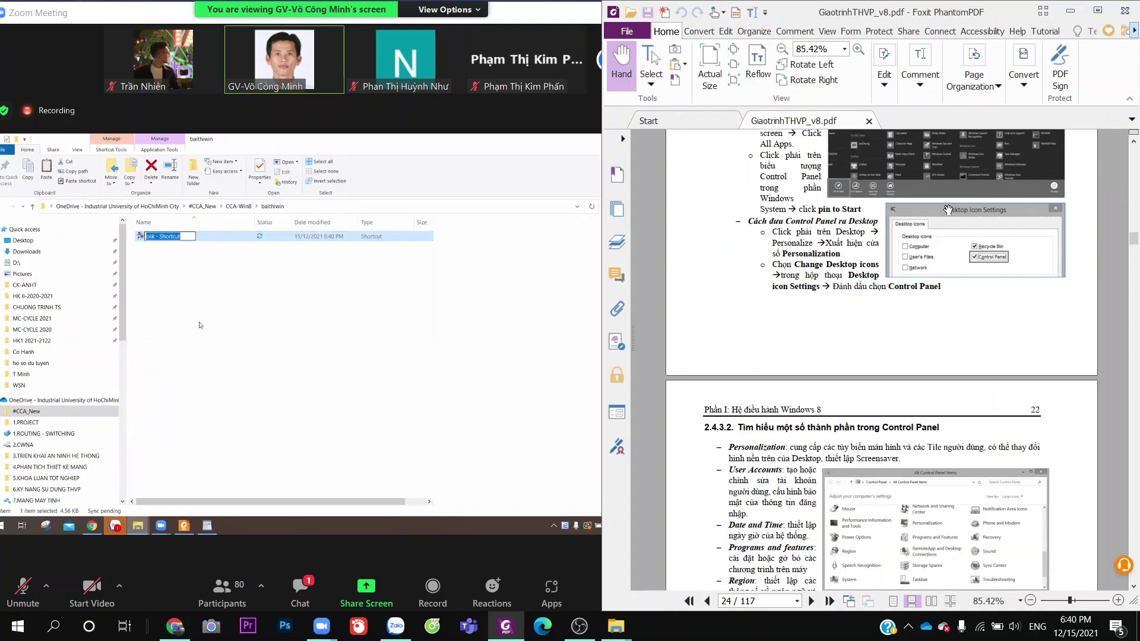
scroll(948, 210, "up", 10)
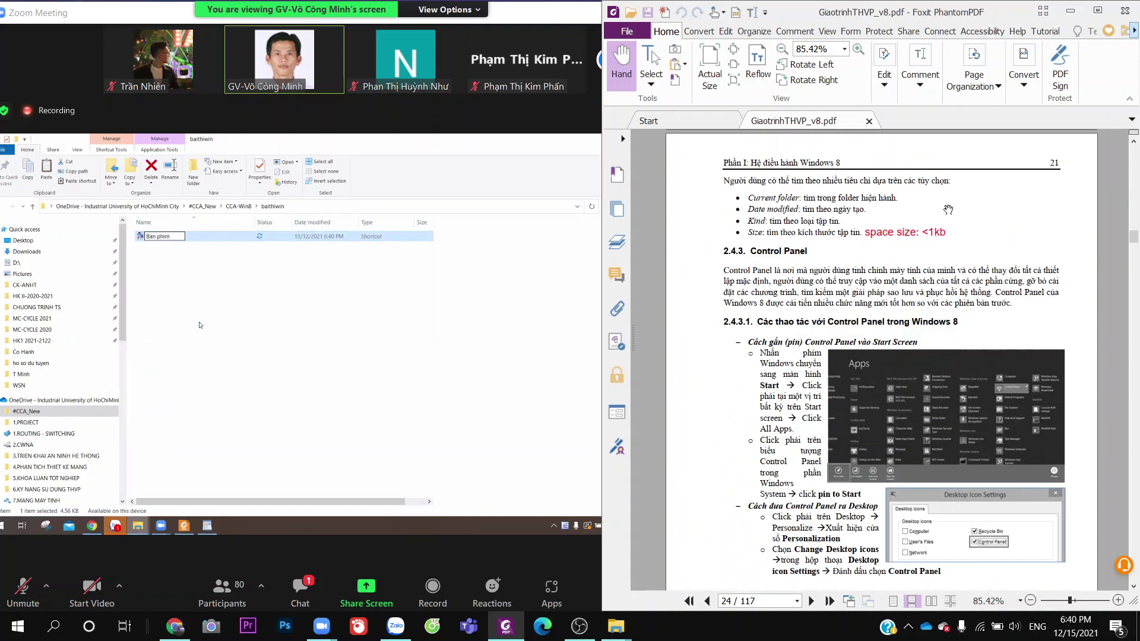
scroll(949, 209, "up", 10)
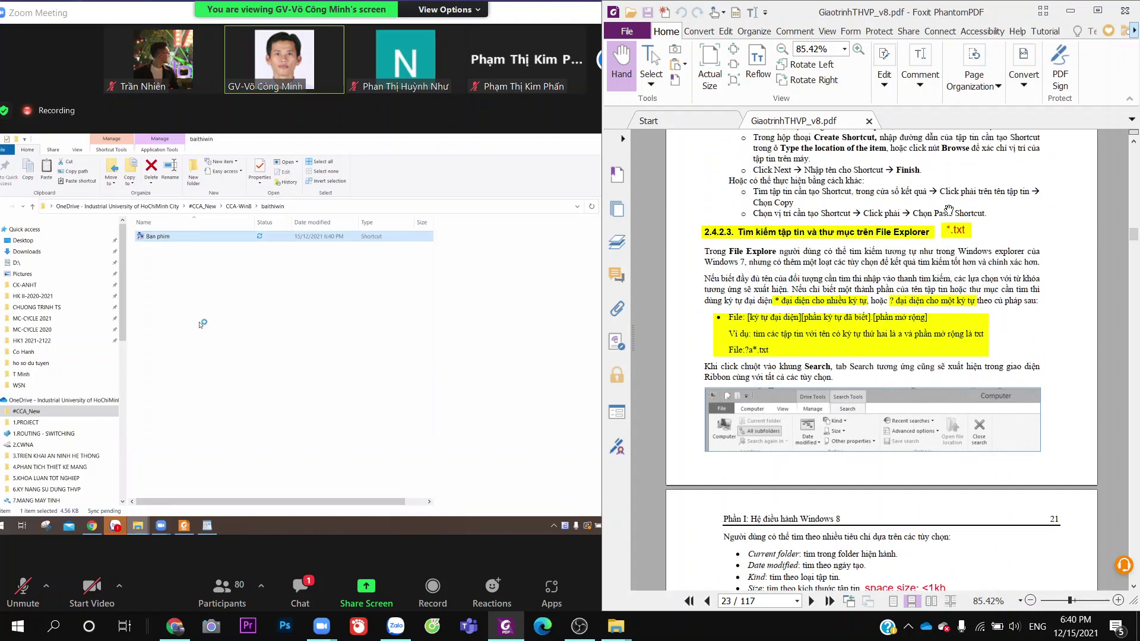
scroll(950, 206, "up", 2)
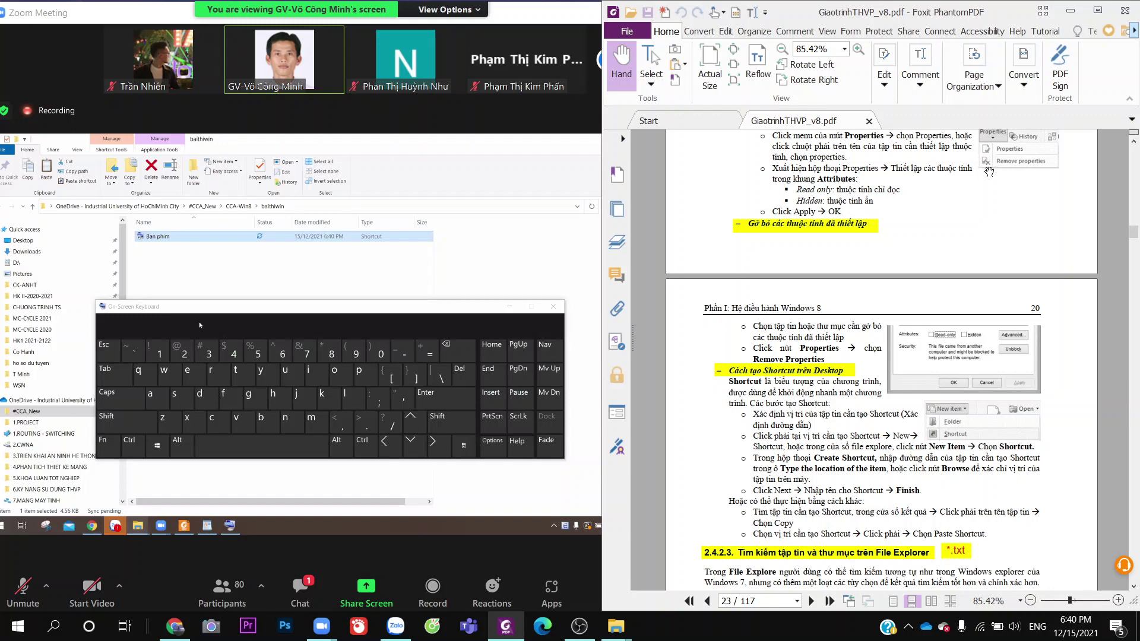
Scroll the Foxit PDF back to page 23's Desktop shortcut section
scroll(979, 217, "up", 1)
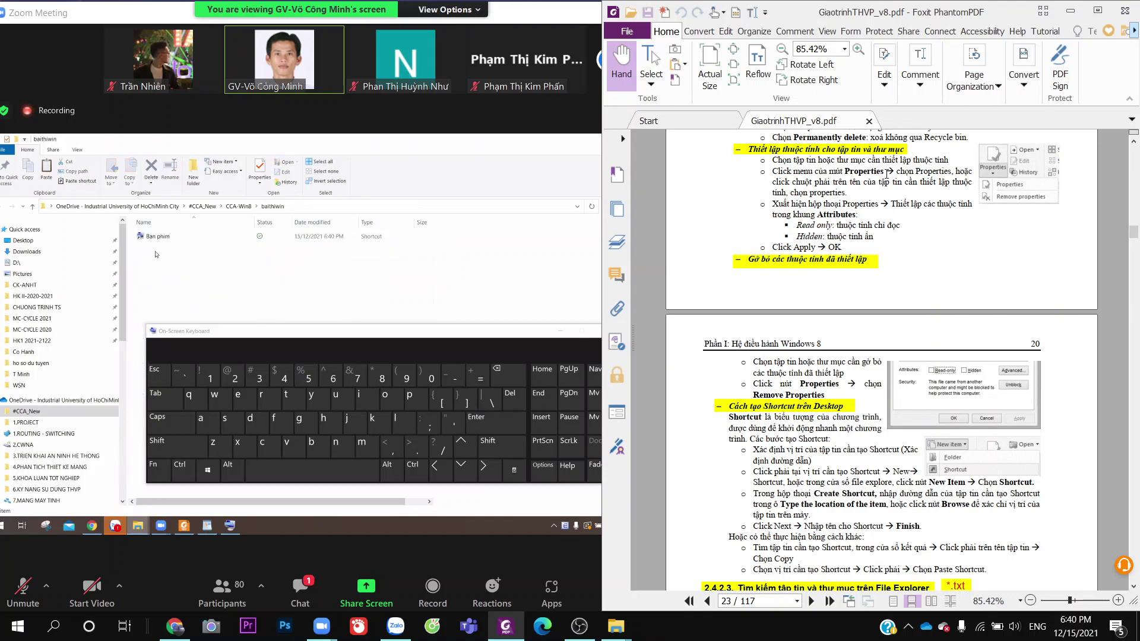
scroll(980, 226, "up", 3)
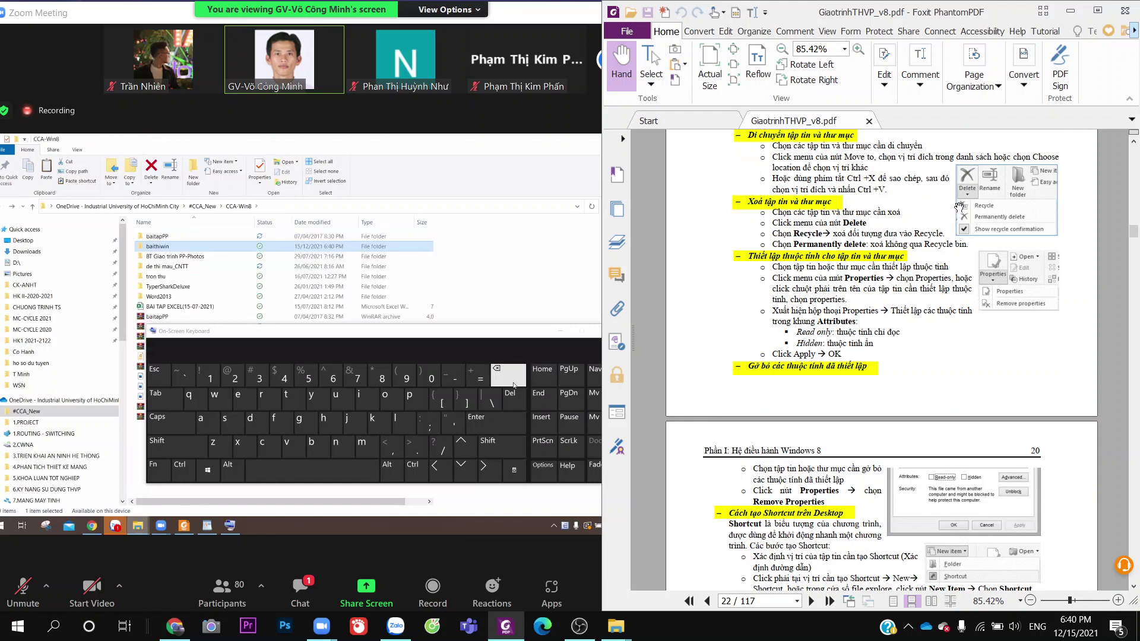
scroll(960, 205, "up", 1)
scroll(962, 196, "down", 6)
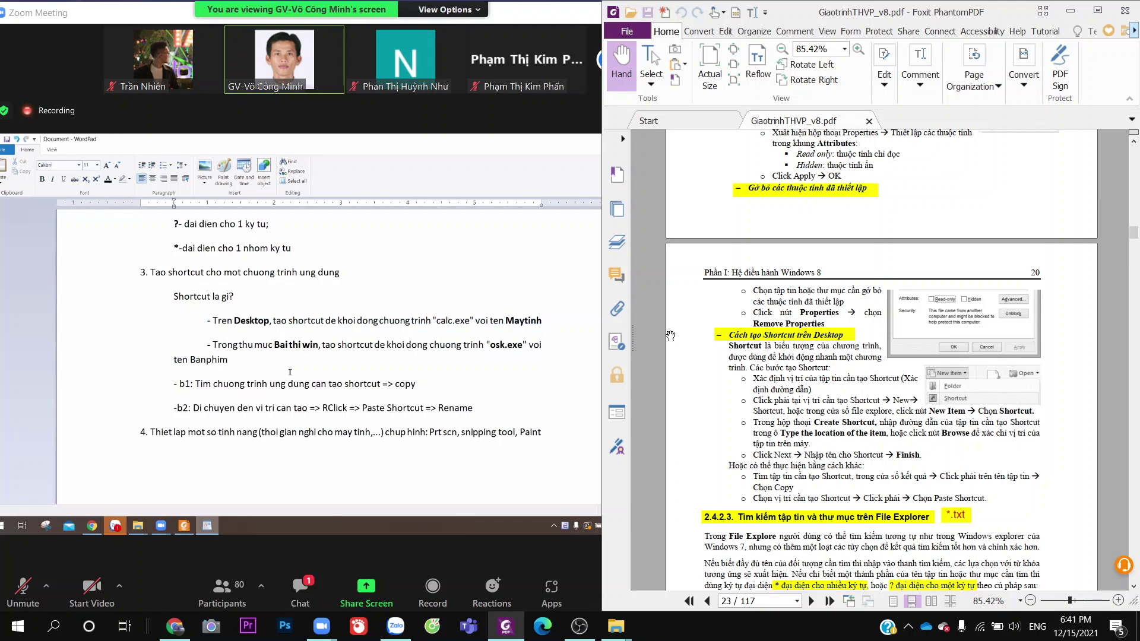
Place the caret at the end of the Rename step in the WordPad exercise notes
scroll(292, 373, "down", 1)
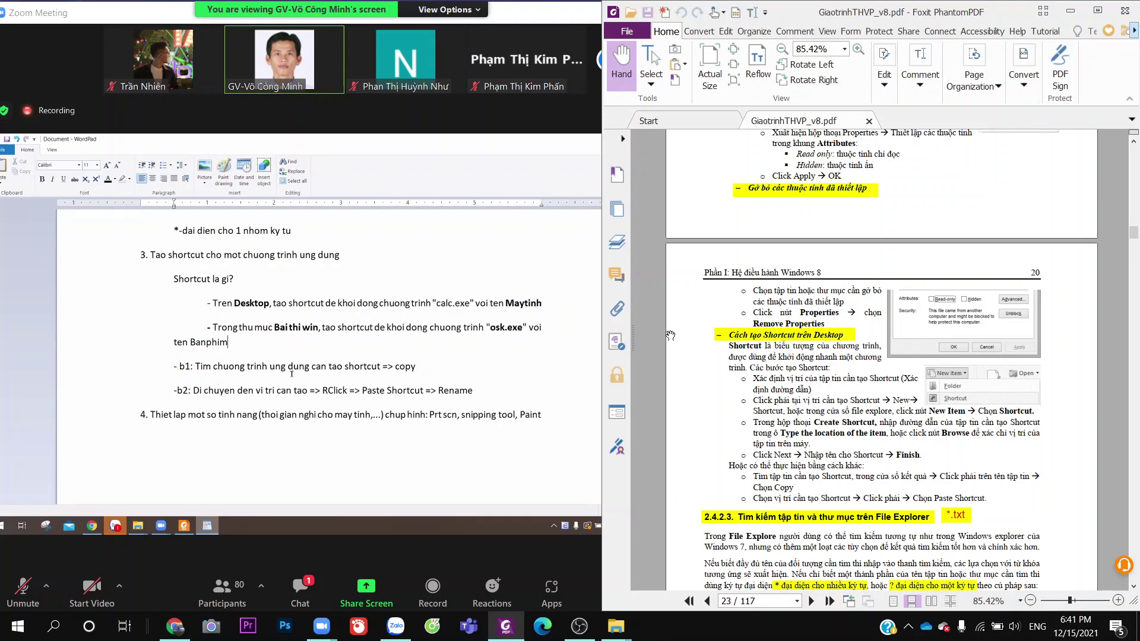
left_click(493, 393)
left_click(358, 258)
left_click(490, 390)
In WordPad, type the line '- Thiet lap che do nghi cho man hinh la 5 phut, xuat hien dong text: Thi CNTTCB.', fixing the typo
type("- Thiet lap che do nghi cho man hinh la ")
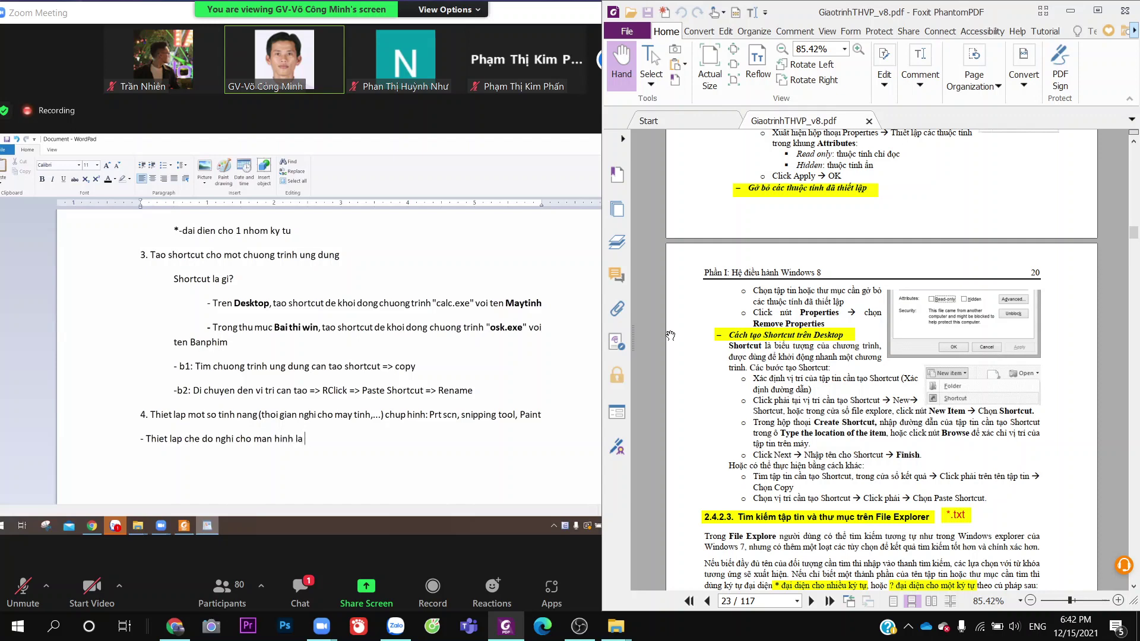
type("5 phut, xuat hien dong text:")
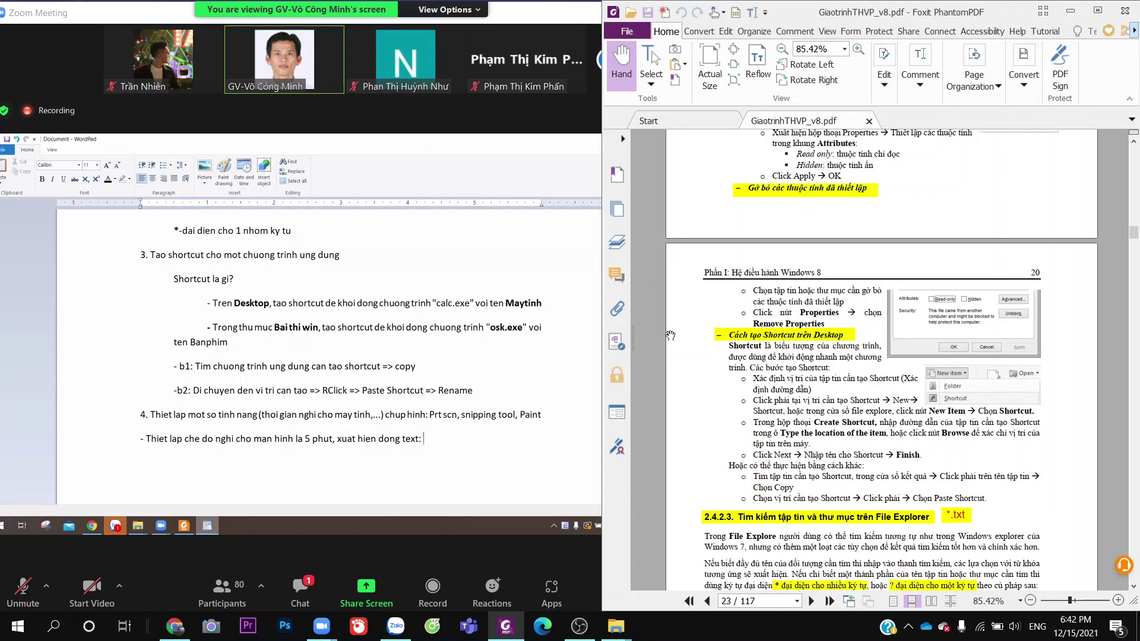
type("thi")
key("BackSpace")
key("BackSpace")
key("BackSpace")
type("Thi CNTTCB.")
On a new line, add '- Chup hinh man hinh thiet lap, luu vao trong thu muc bai thi win voi ten:'
key("Return")
type("- Chup hinh man hinh t")
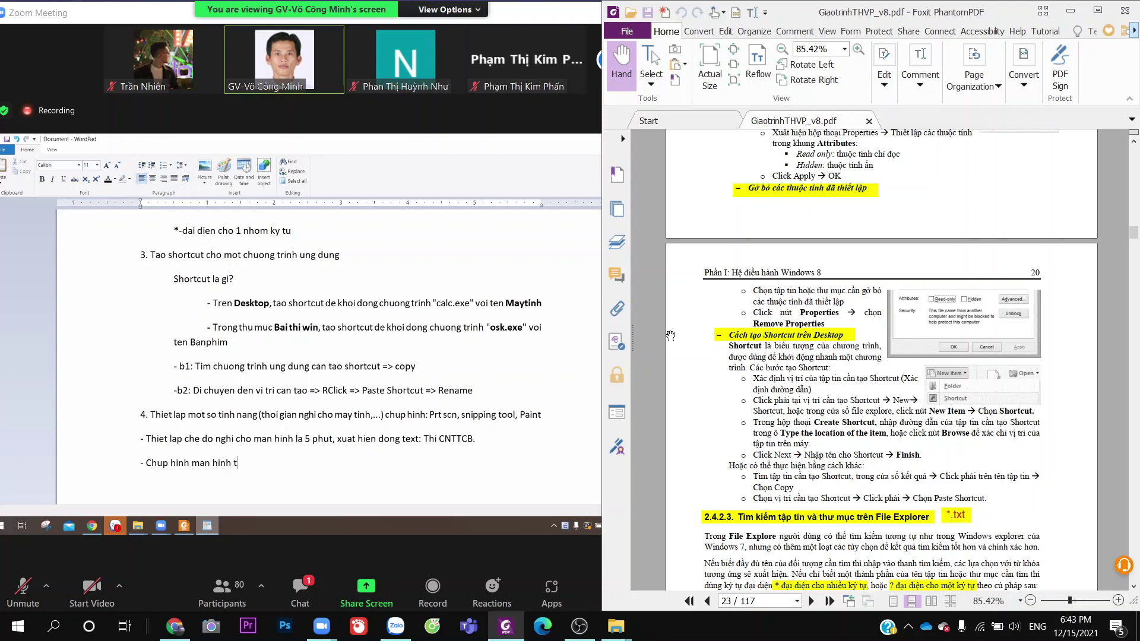
type("hiet lap, luu vao trong thu muc bai thi")
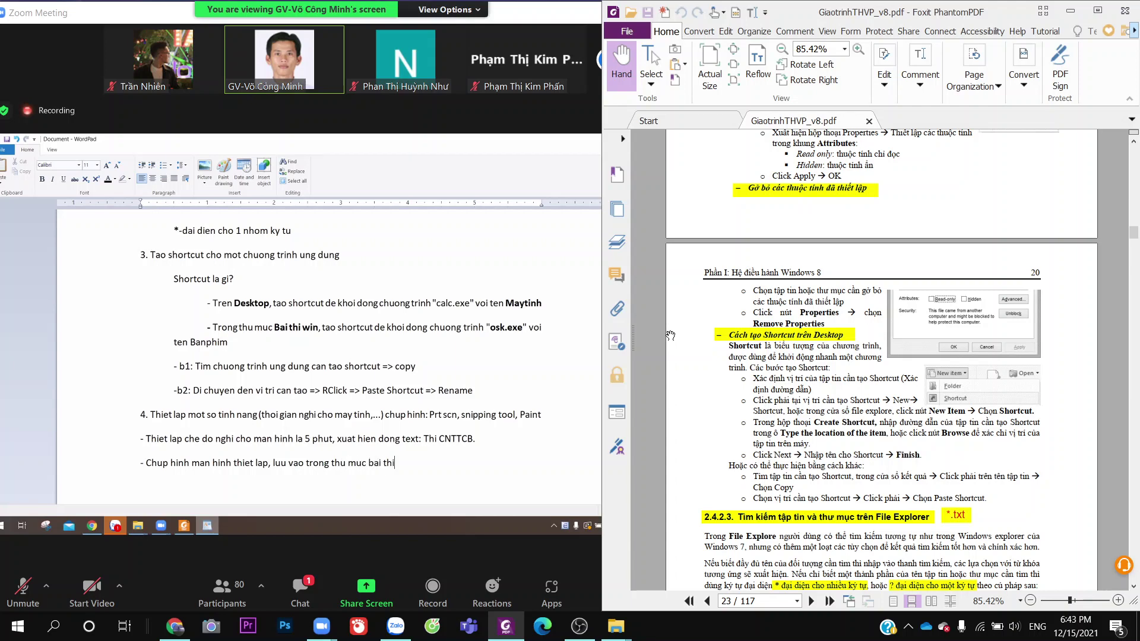
type(" win voiw")
key("BackSpace")
key("BackSpace")
type("ten:")
Bring the Zoom meeting window in front of Foxit and maximize it
scroll(861, 377, "down", 3)
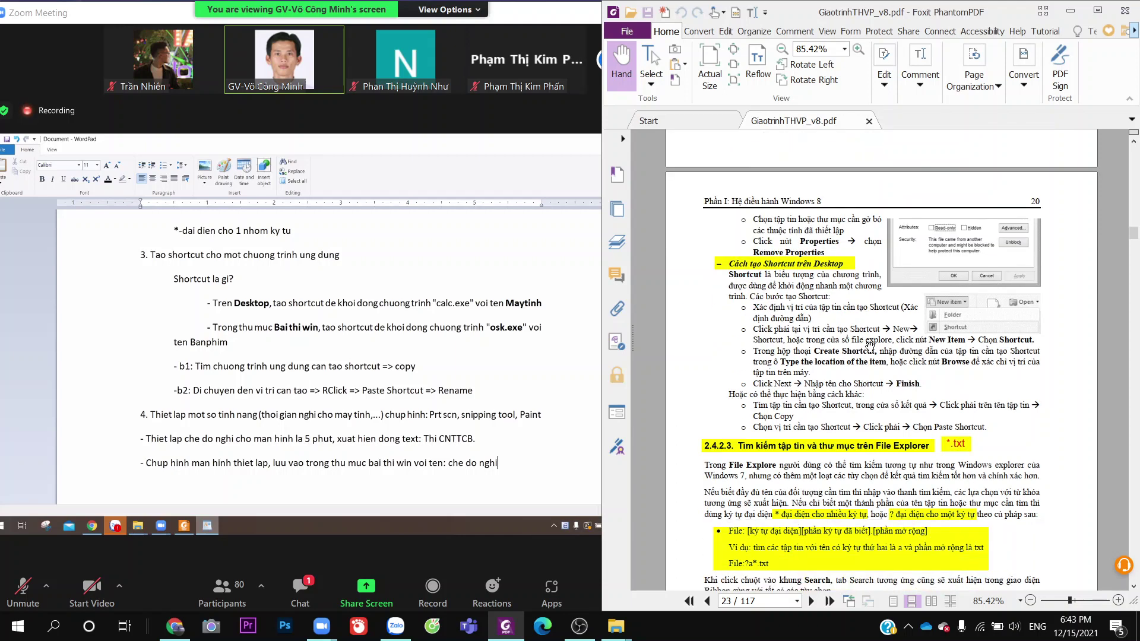
left_click(543, 118)
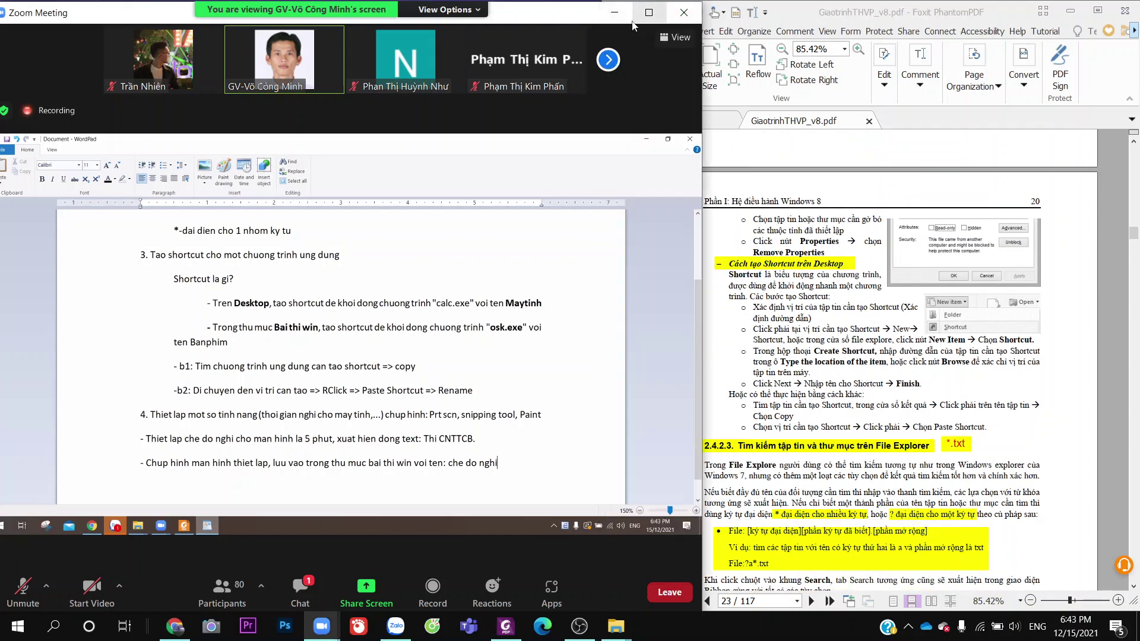
left_click(651, 14)
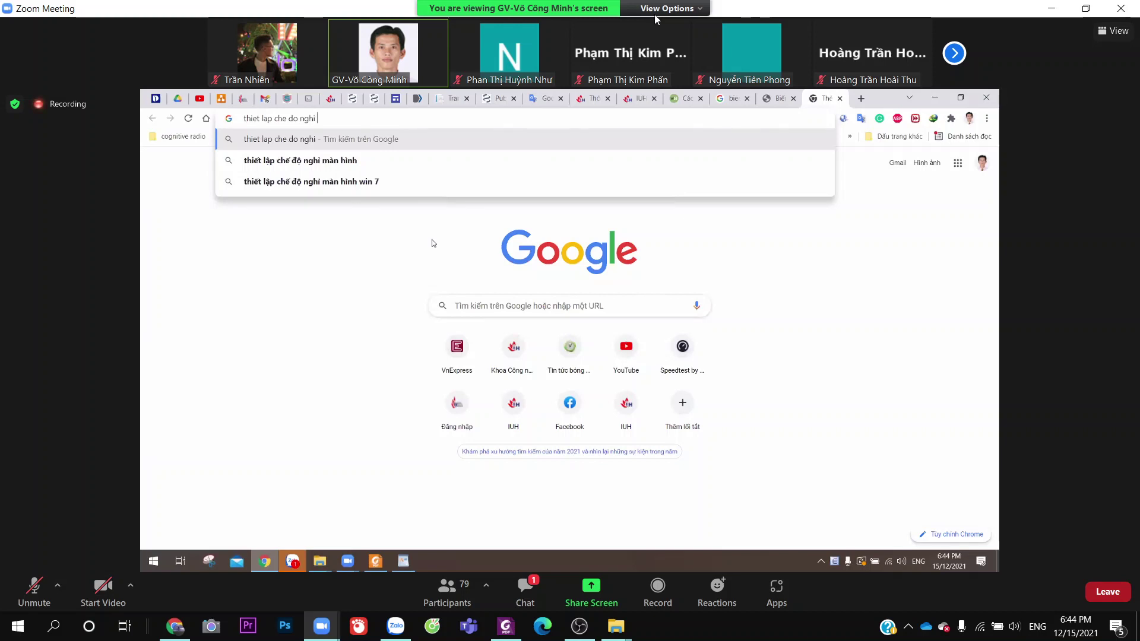
type("win ")
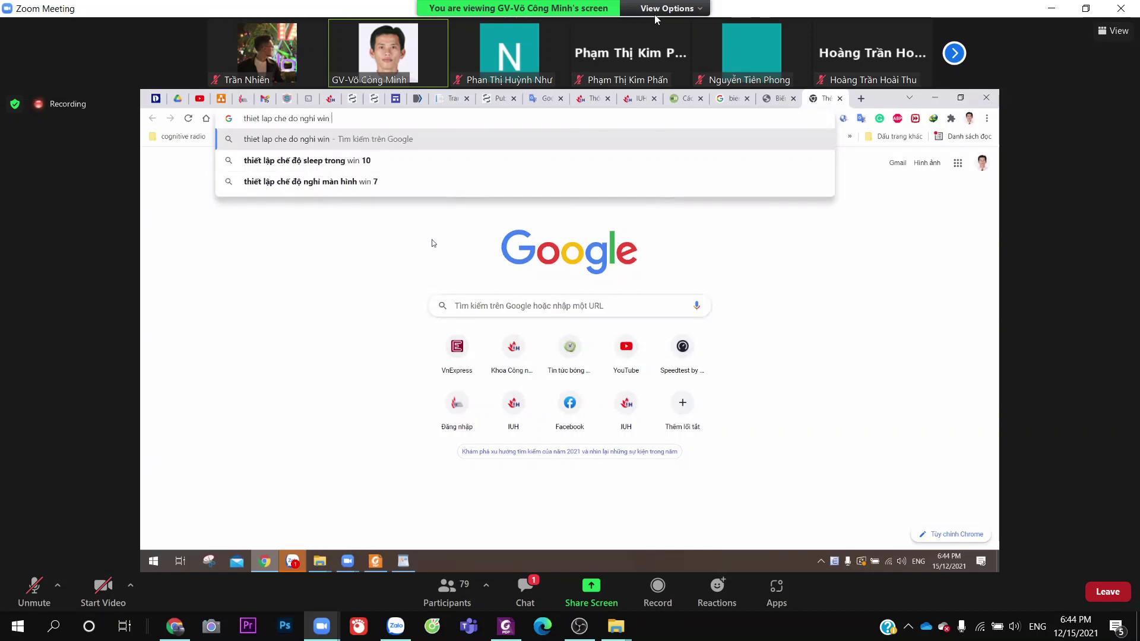
type("8")
key("Return")
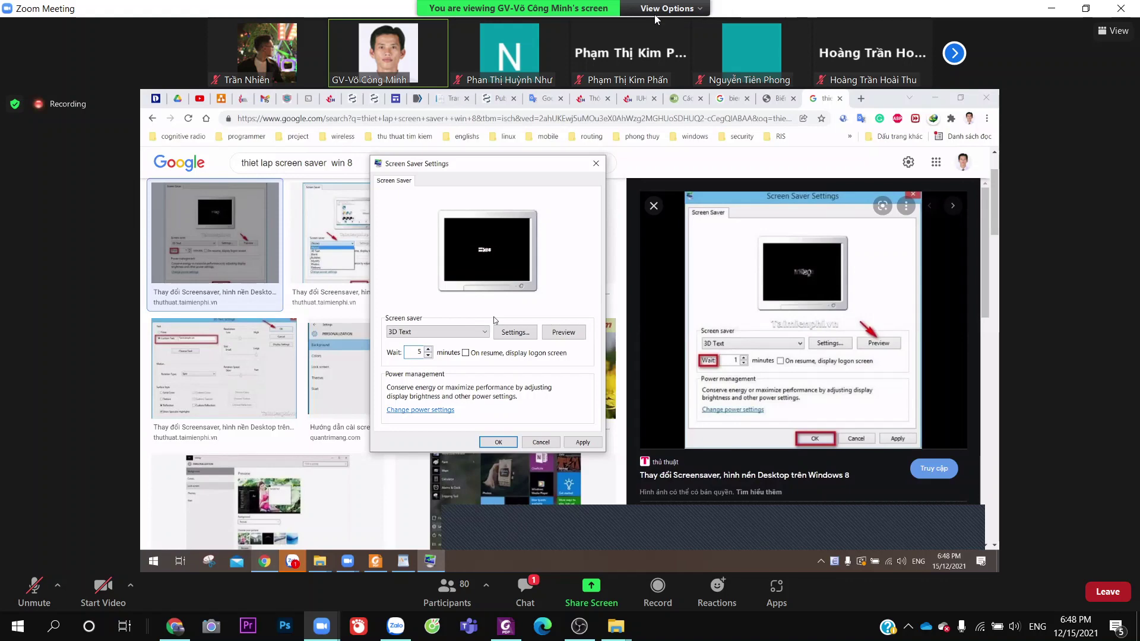
Restore down Zoom, minimize Foxit PhantomPDF, then maximize the Zoom window again
left_click(466, 353)
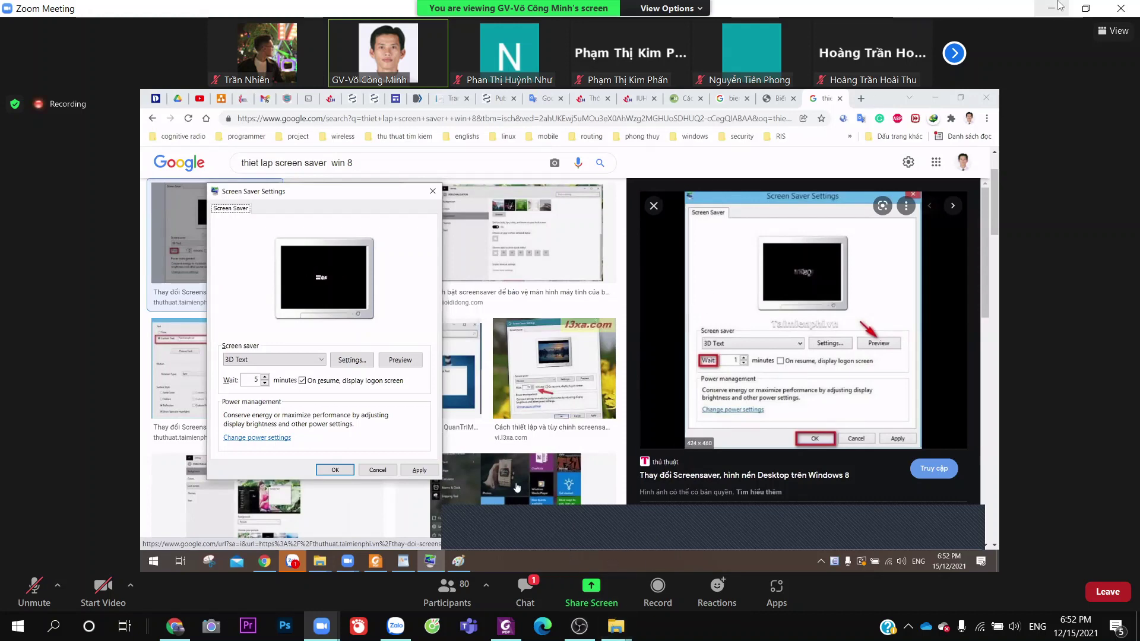
left_click(1086, 8)
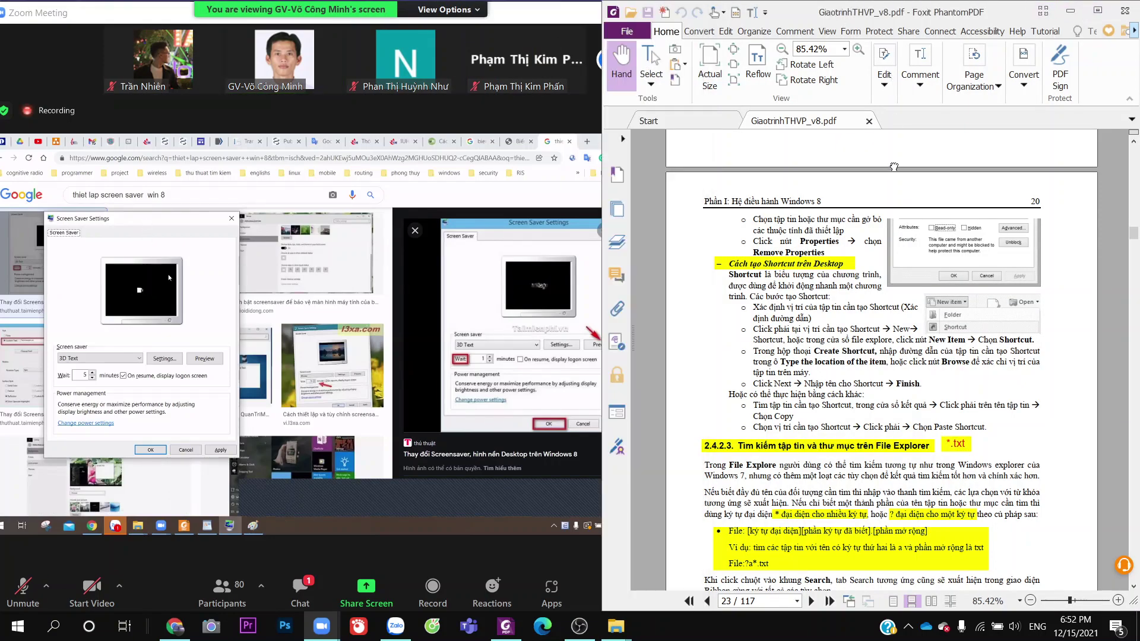
right_click(893, 167)
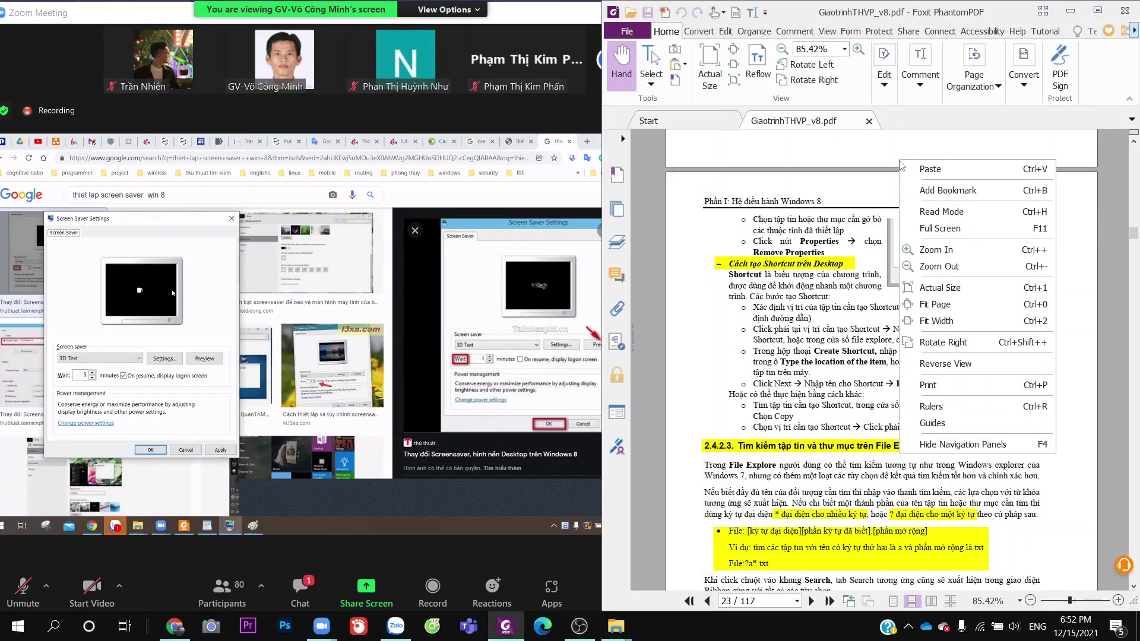
right_click(830, 27)
left_click(1071, 10)
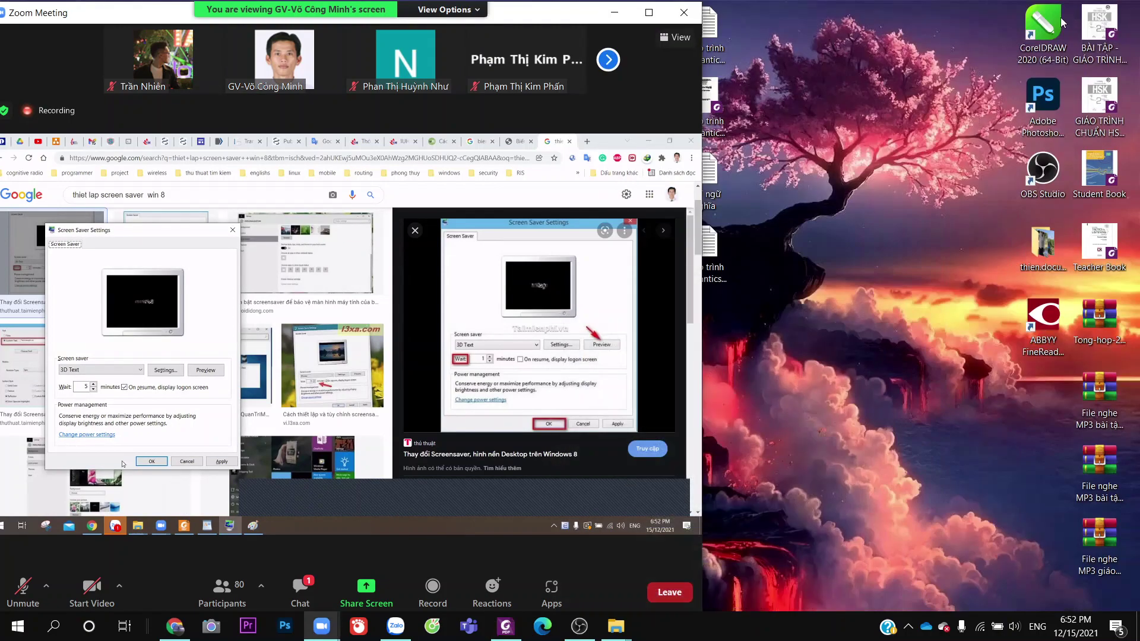
left_click(649, 12)
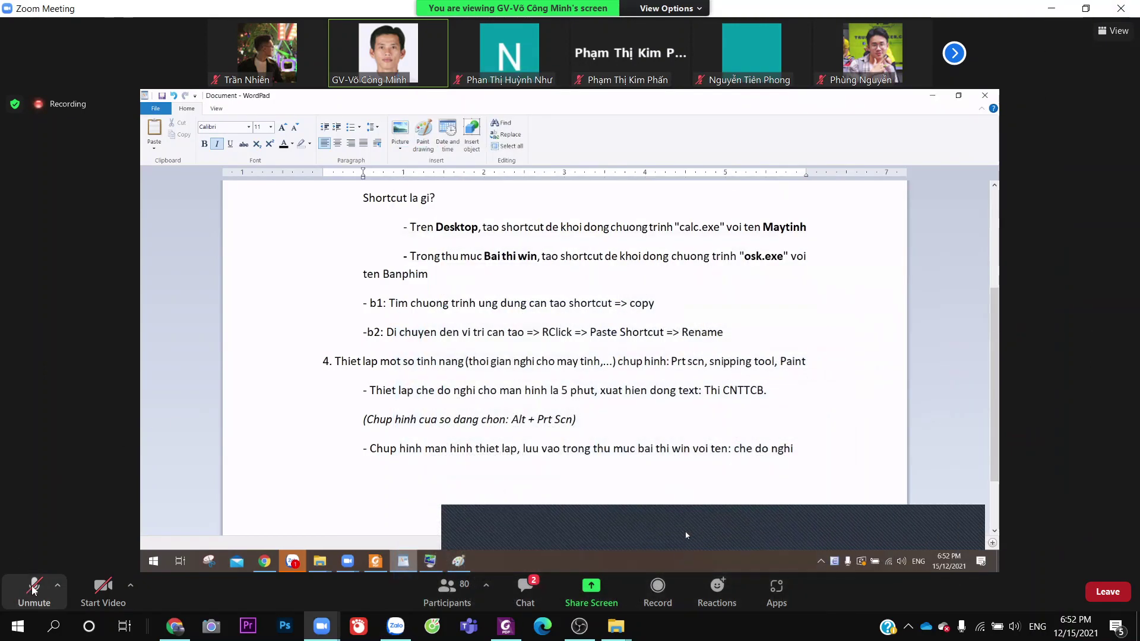
Unmute the microphone in Zoom, then mute it again
left_click(34, 588)
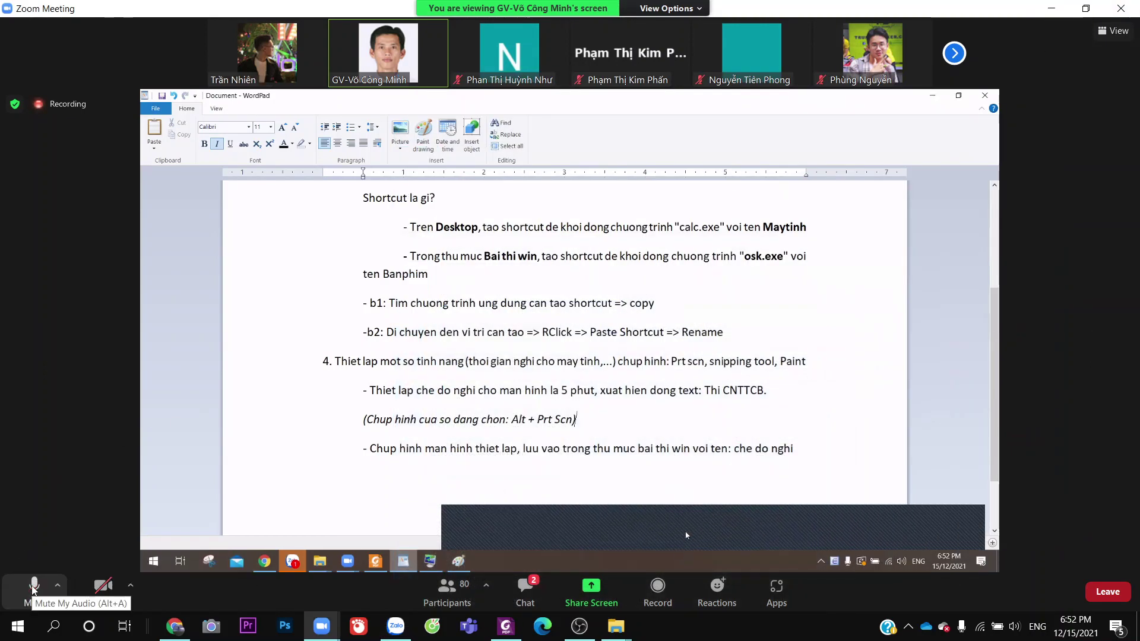
left_click(34, 588)
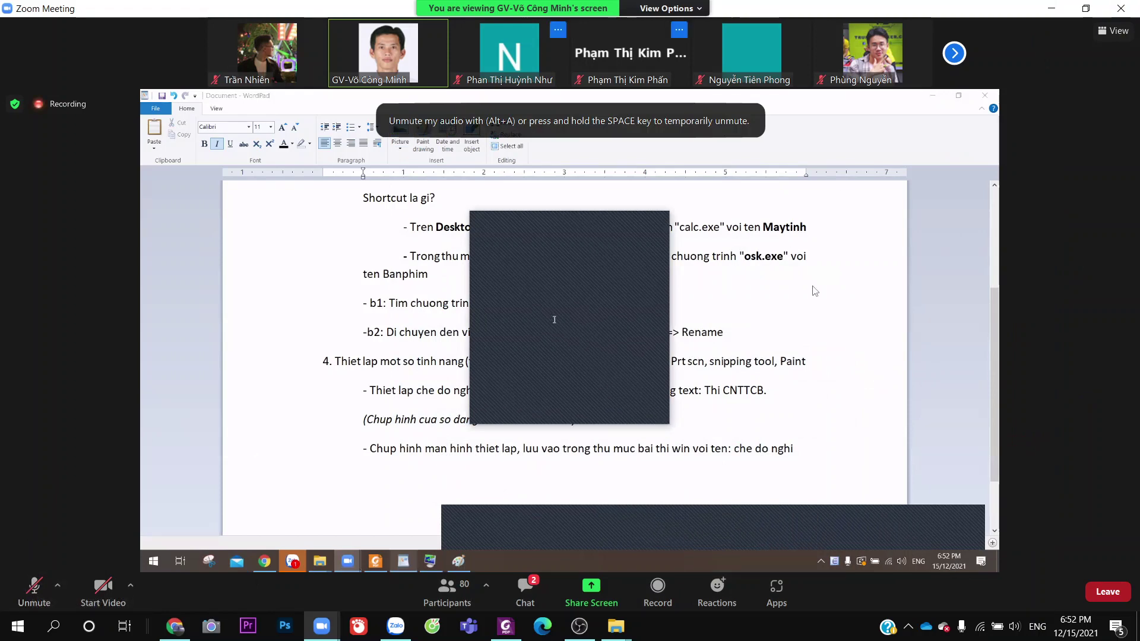
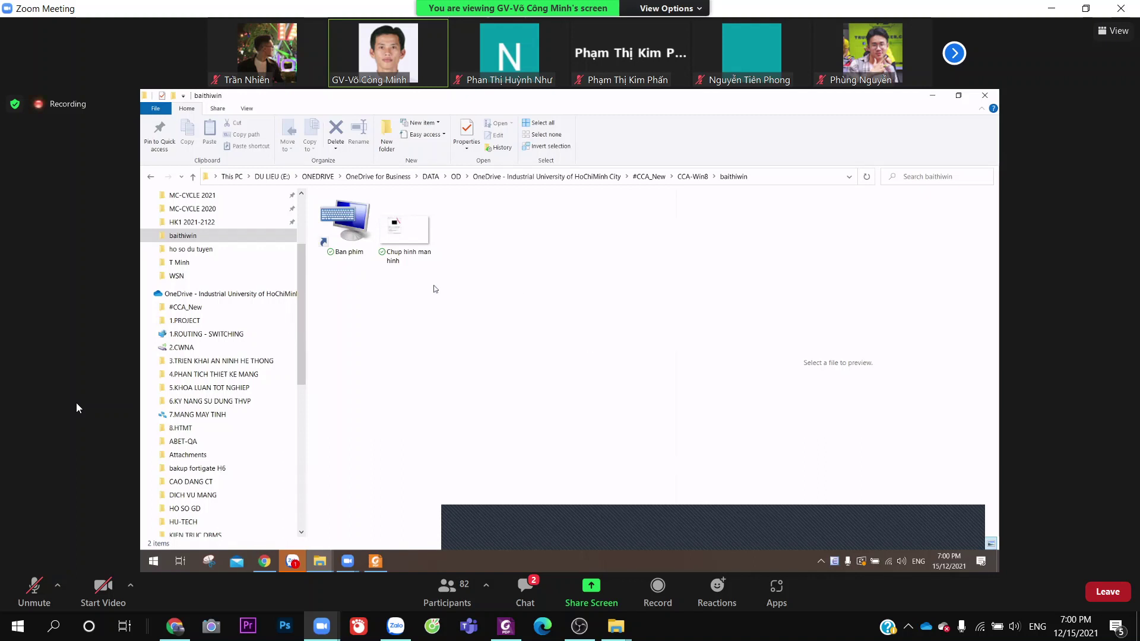
Select then clear the shortcut and screenshot, then place the cursor before 'Paint' in WordPad
left_click_drag(462, 317, 321, 194)
left_click(396, 319)
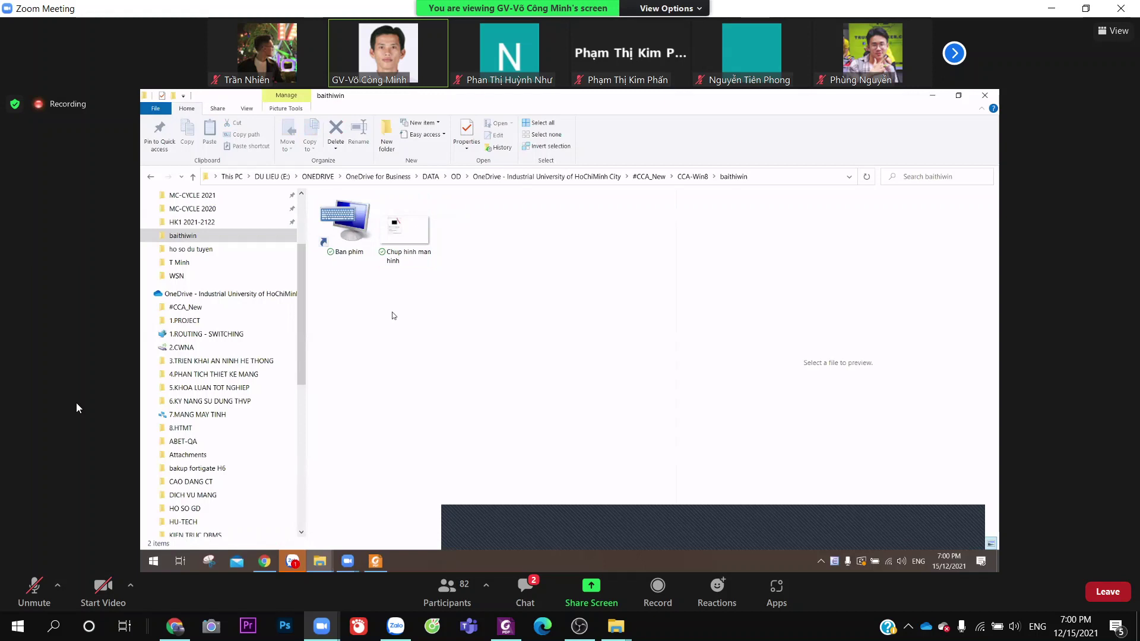
left_click_drag(381, 309, 588, 340)
left_click_drag(453, 314, 358, 256)
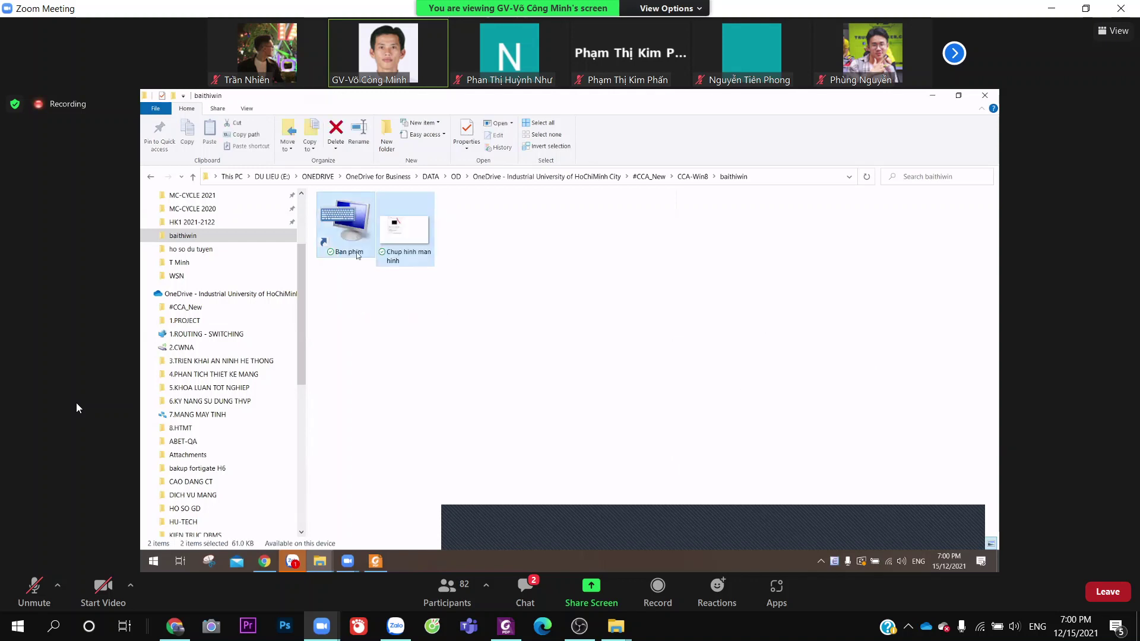
left_click(455, 334)
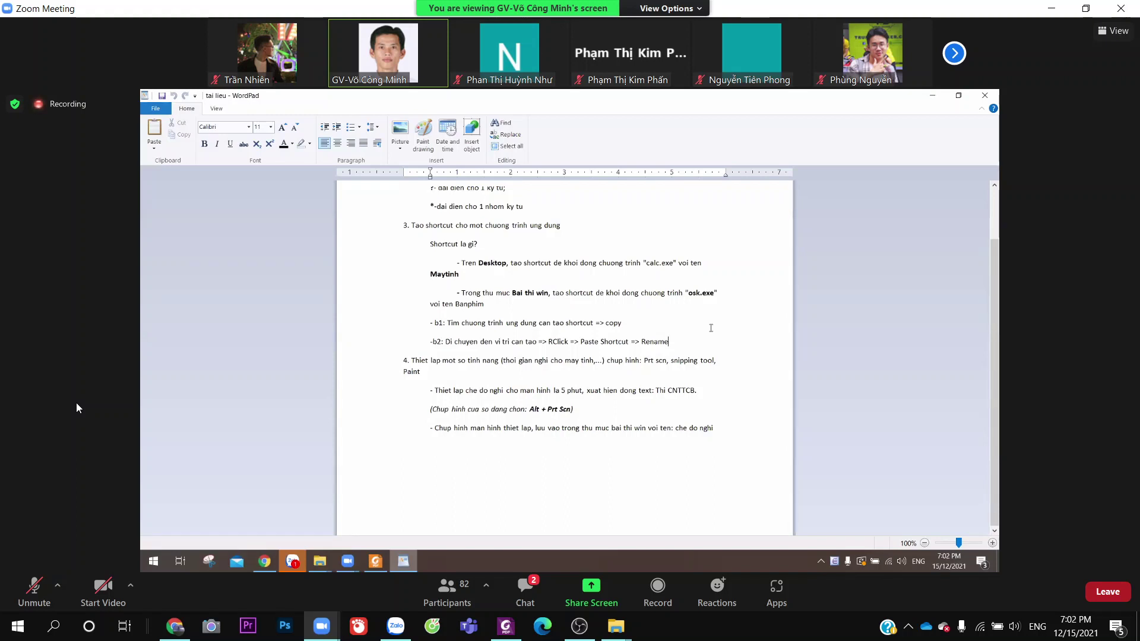
left_click_drag(394, 376, 436, 373)
left_click(411, 373)
Insert a Paint drawing into the notes and enlarge its canvas to about 1819 × 773px
left_click(423, 136)
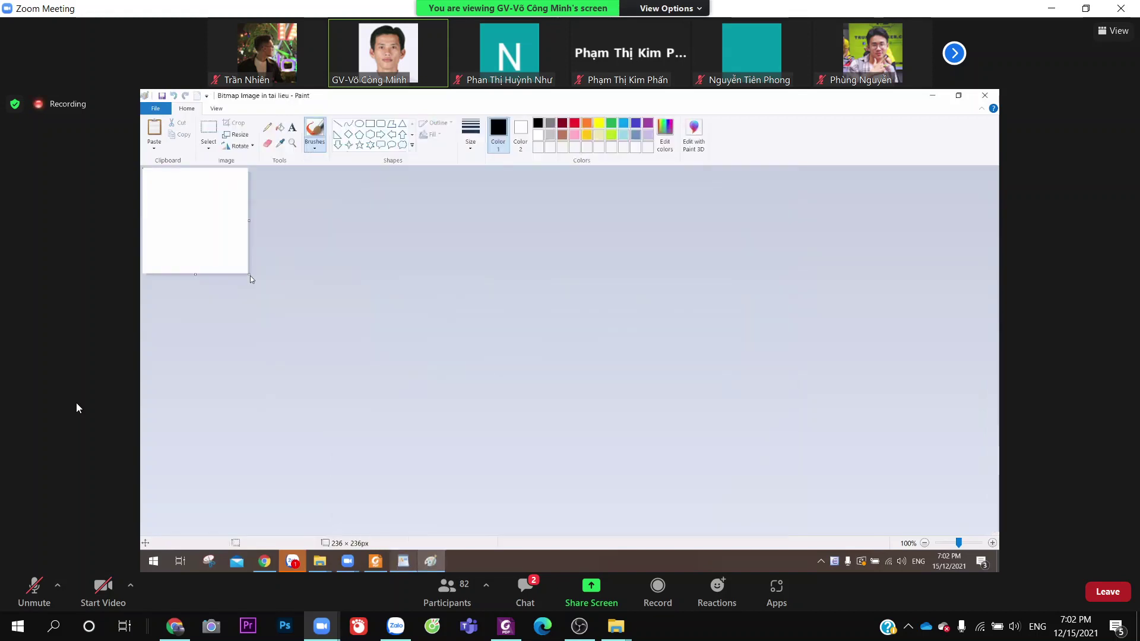
mouse_move(250, 276)
left_mouse_down()
mouse_move(771, 475)
mouse_move(888, 493)
mouse_move(988, 532)
left_mouse_up()
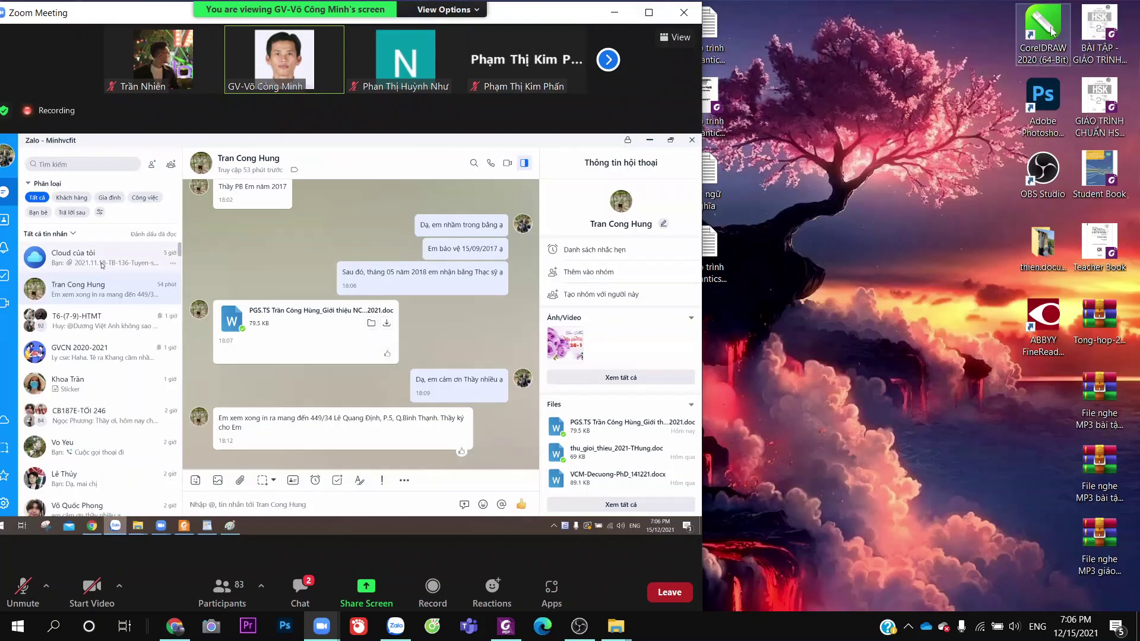
Minimize the meeting window, bring up the local PDF, and scroll from page 23 to page 25
left_click(1087, 9)
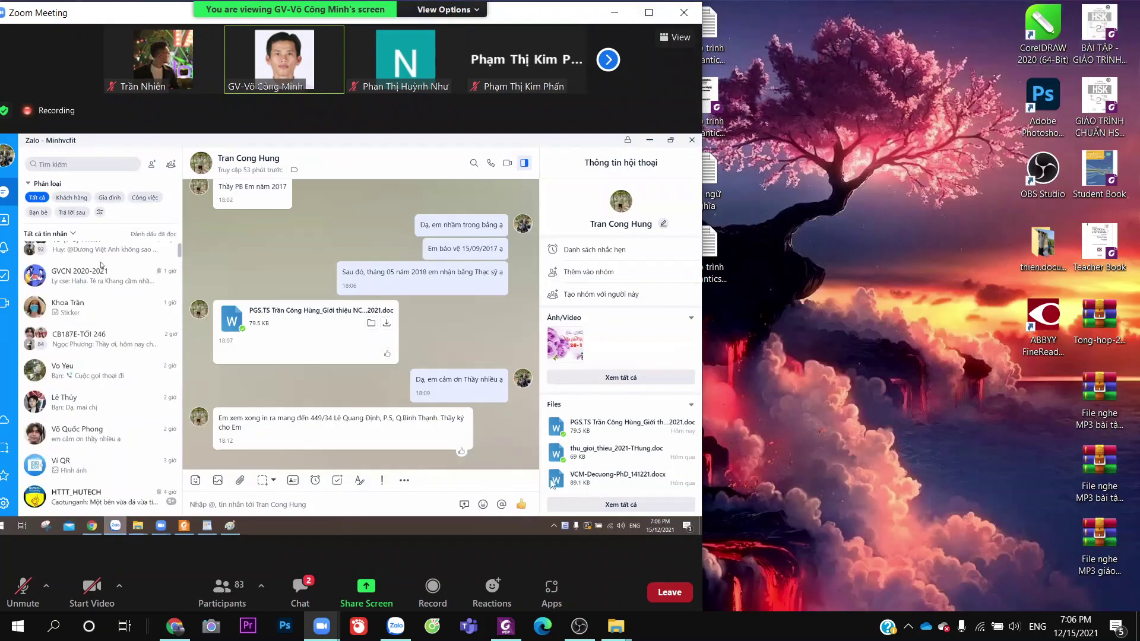
left_click(505, 626)
scroll(739, 467, "down", 5)
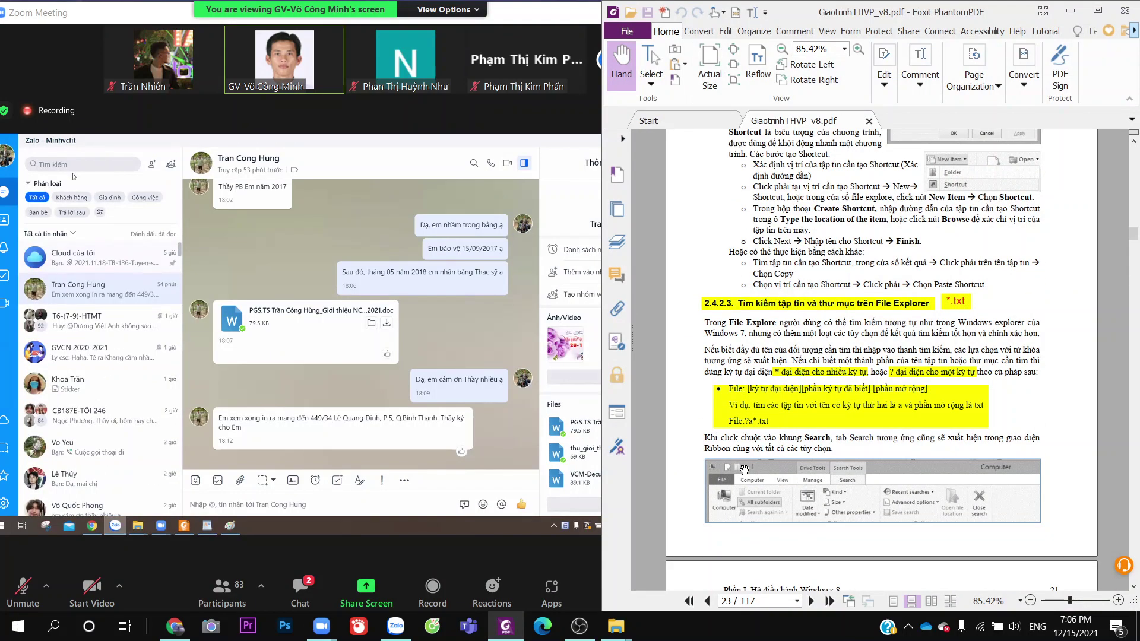
scroll(744, 469, "down", 3)
scroll(747, 469, "down", 15)
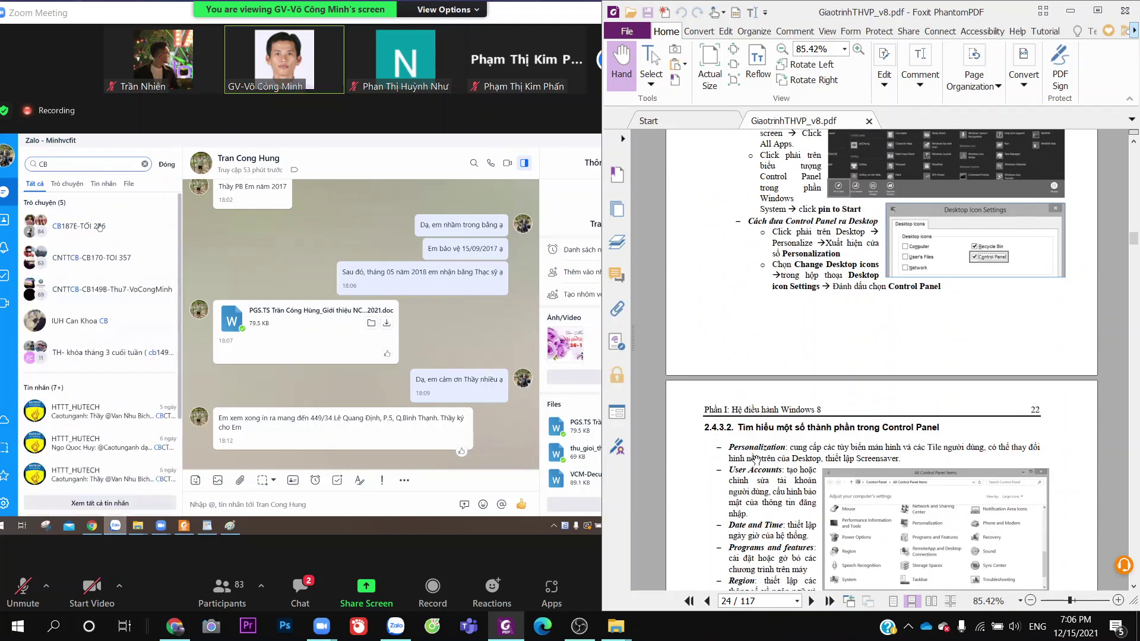
scroll(753, 458, "down", 4)
scroll(758, 454, "down", 5)
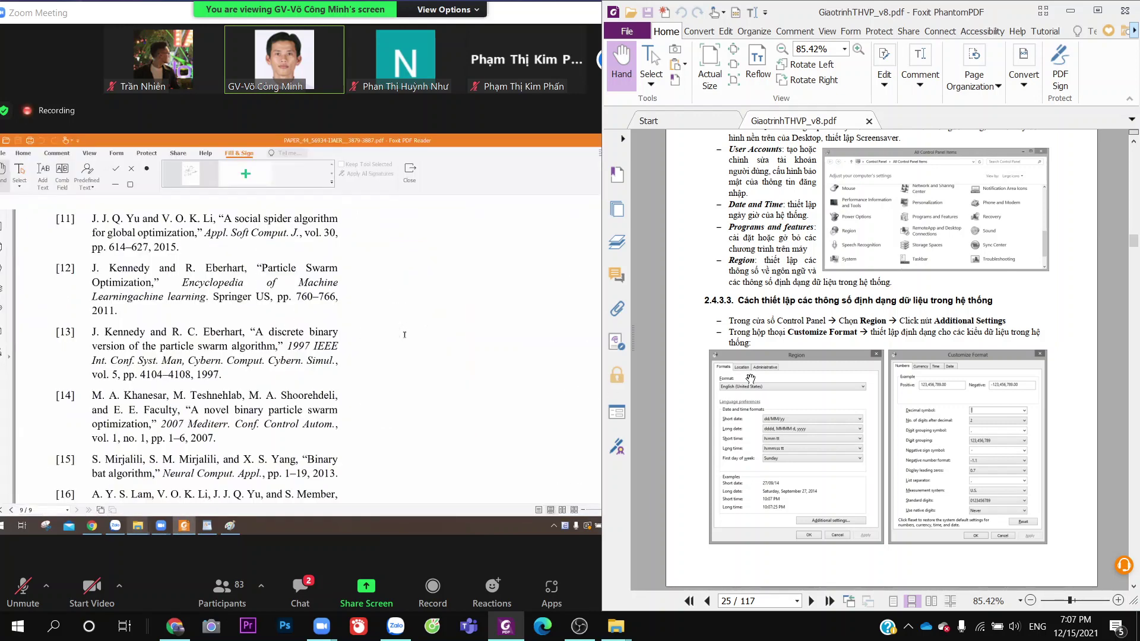
Narrow the PDF window to uncover more of the shared WordPad exercise, then scroll to page 26
left_click_drag(602, 337, 677, 334)
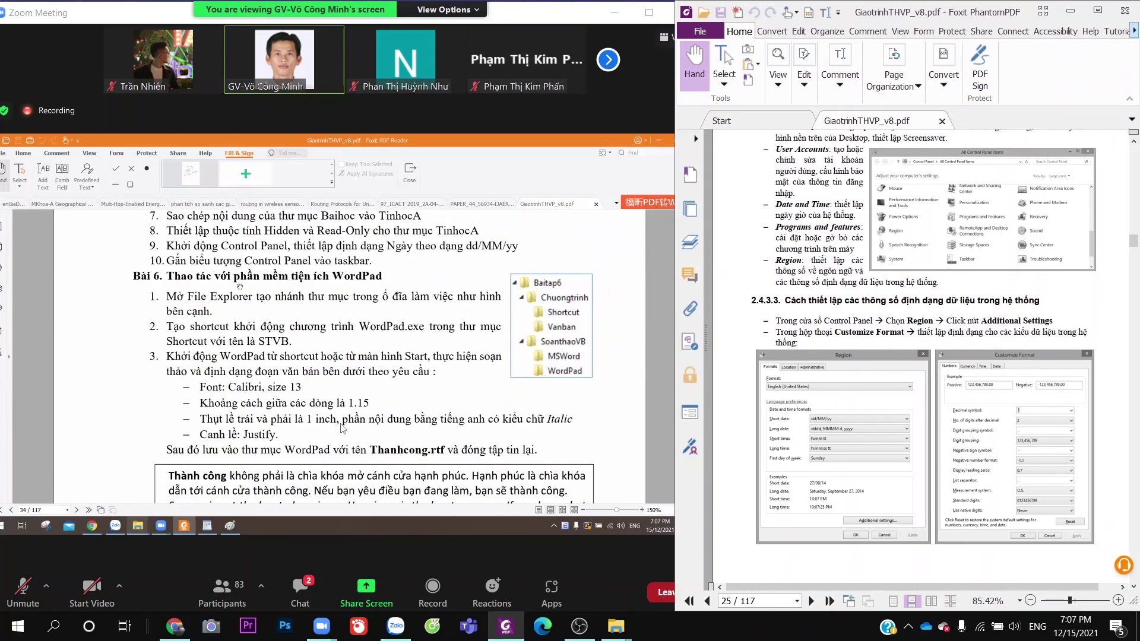
scroll(826, 431, "down", 4)
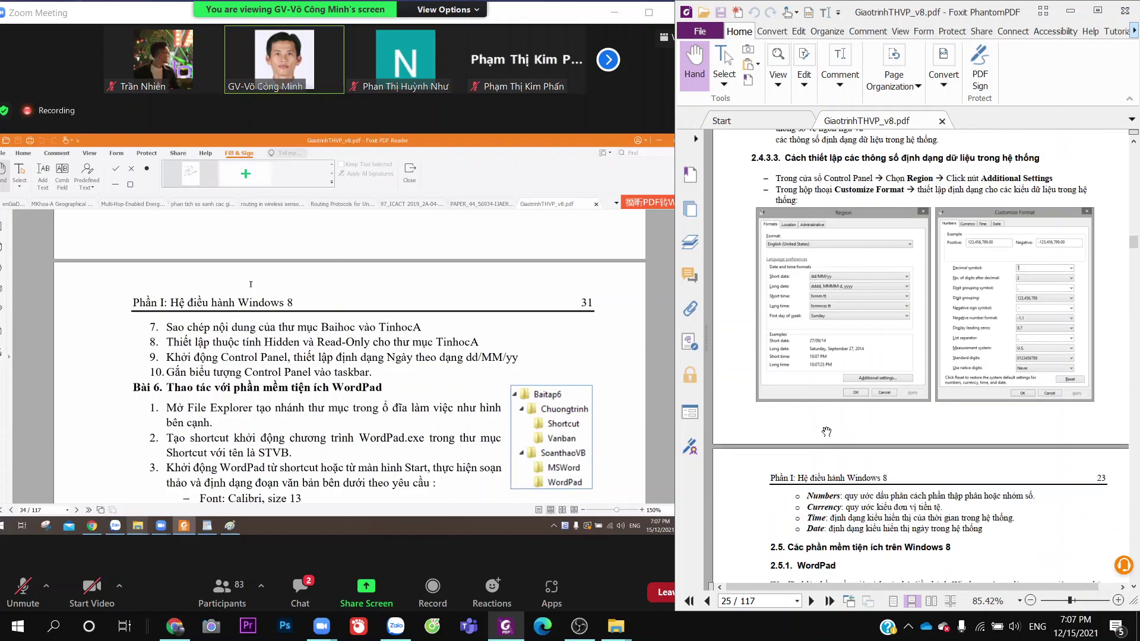
scroll(827, 432, "up", 5)
scroll(826, 432, "down", 15)
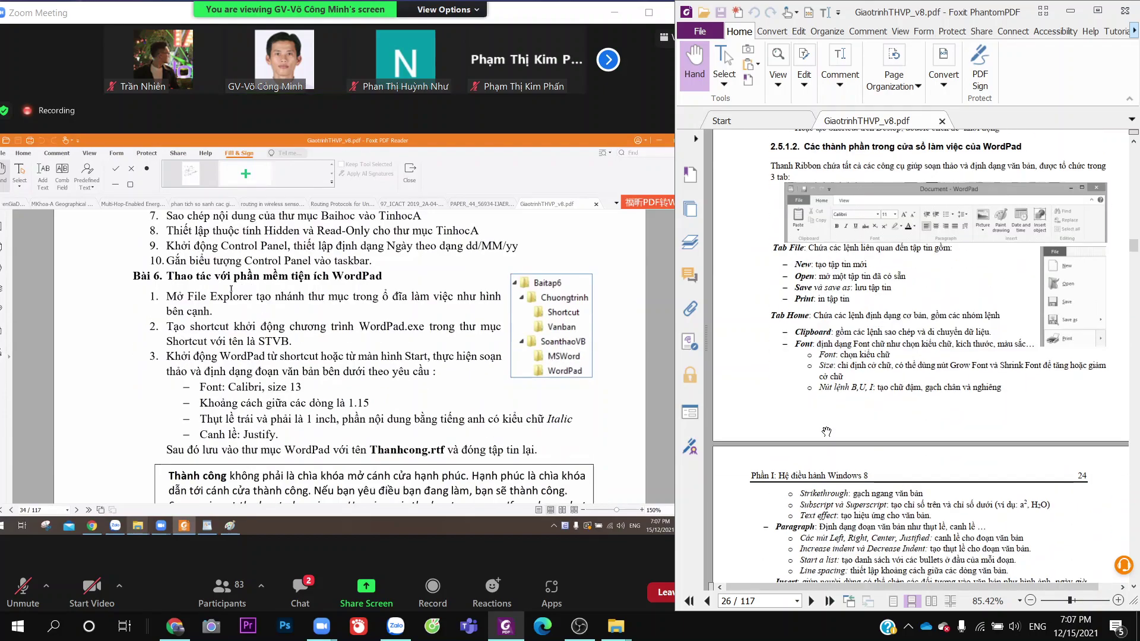
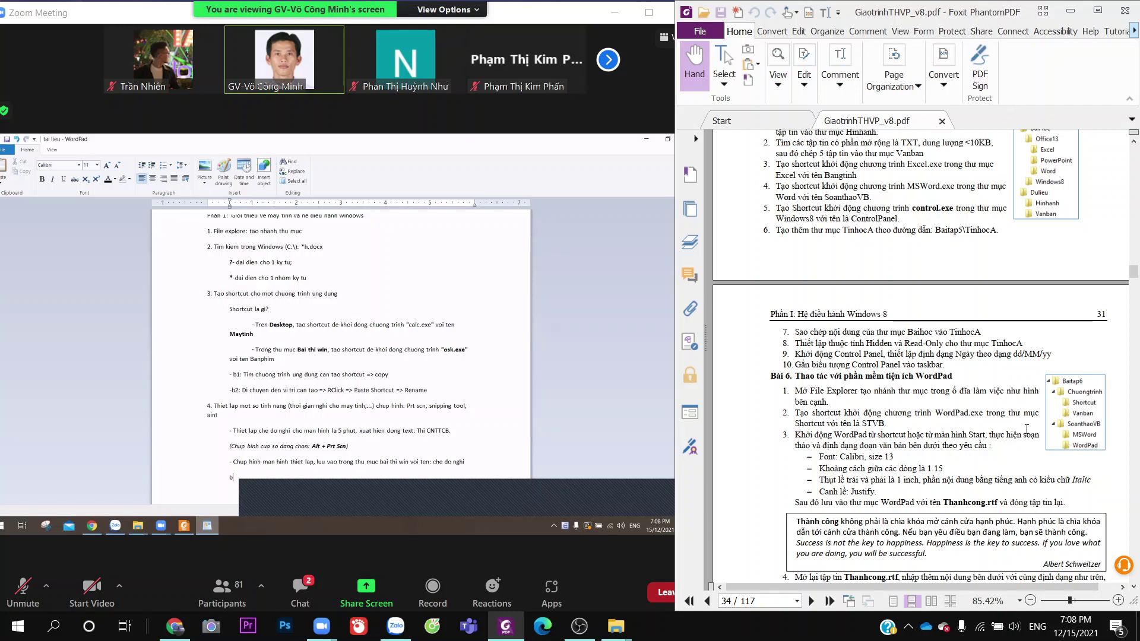
Scroll the PDF through exercise pages 31–34, then back up to 'Bài tập chương 2' on page 29
scroll(1028, 412, "down", 1)
scroll(1051, 394, "down", 2)
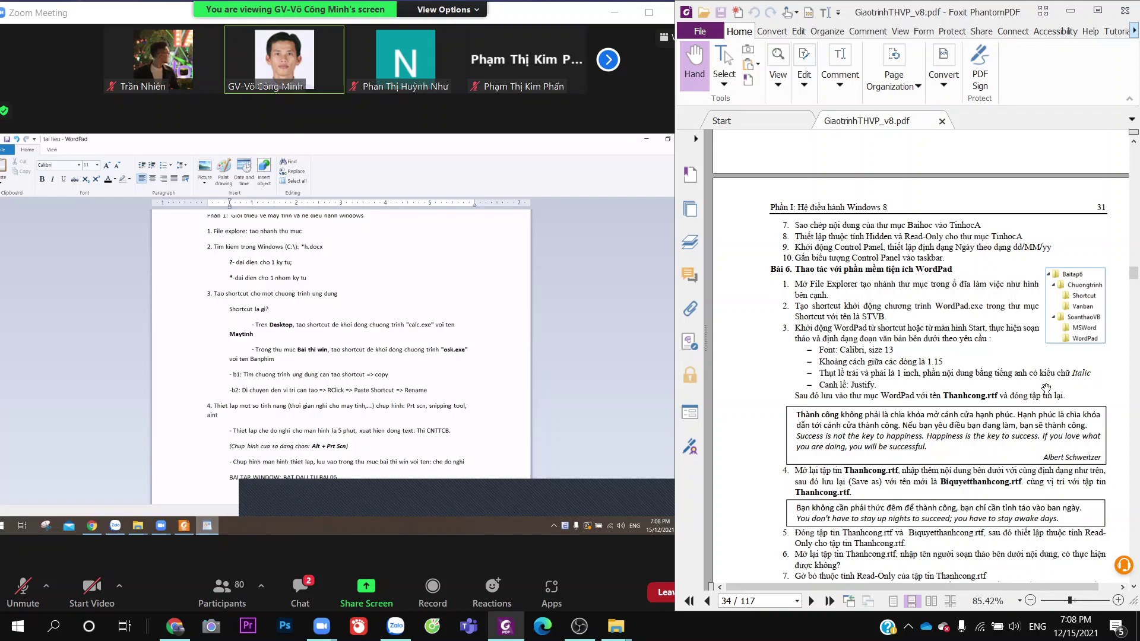
scroll(1046, 388, "down", 10)
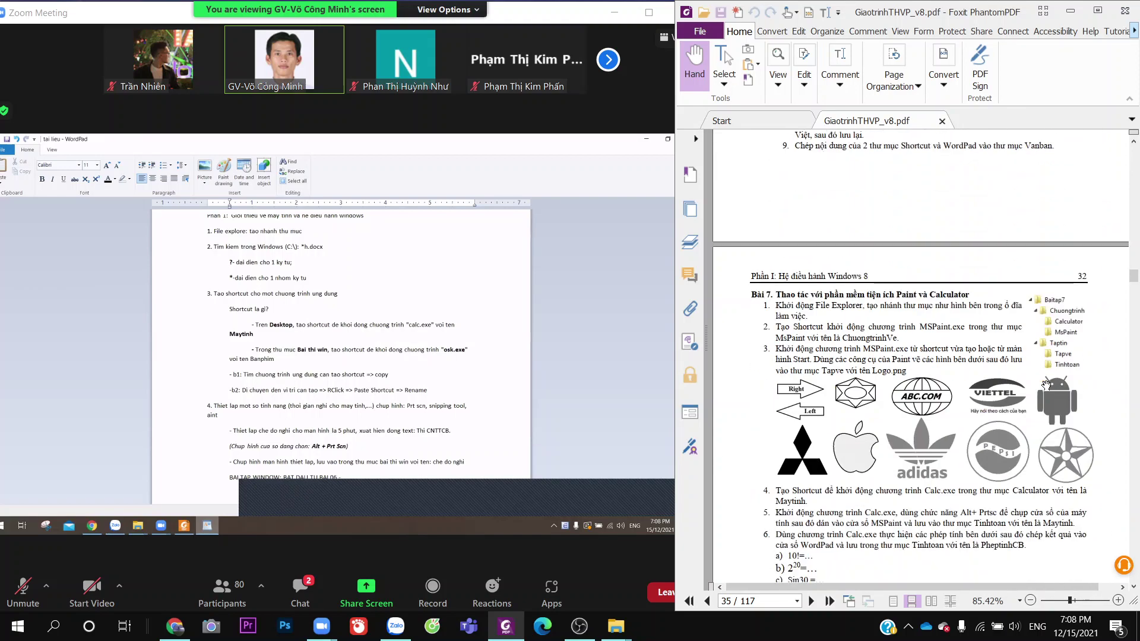
scroll(1046, 383, "down", 10)
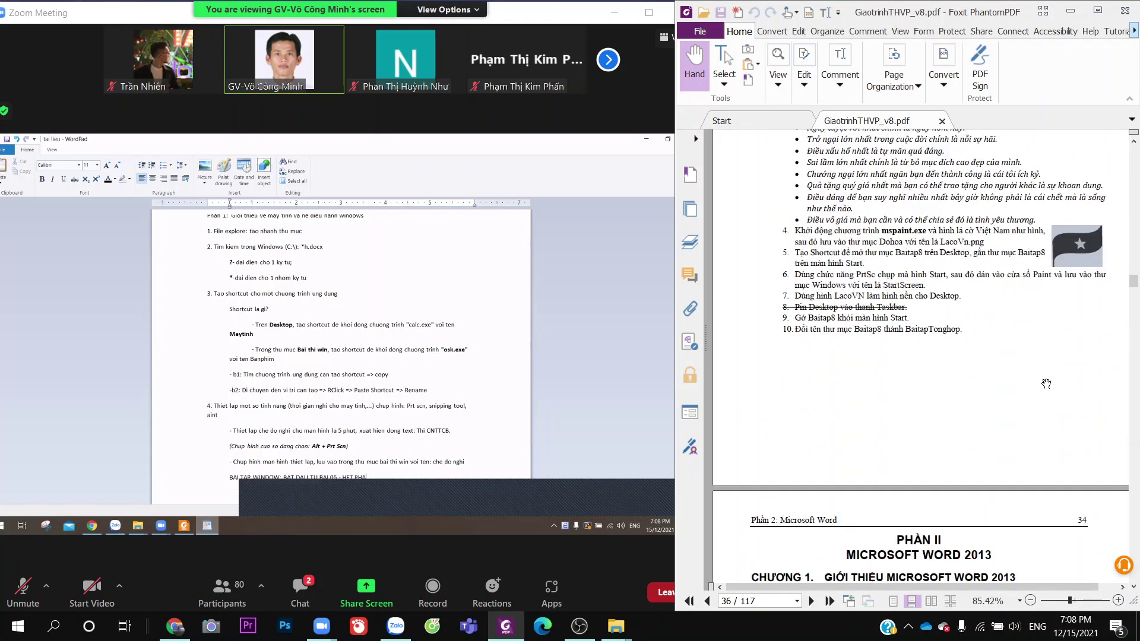
scroll(1046, 380, "up", 10)
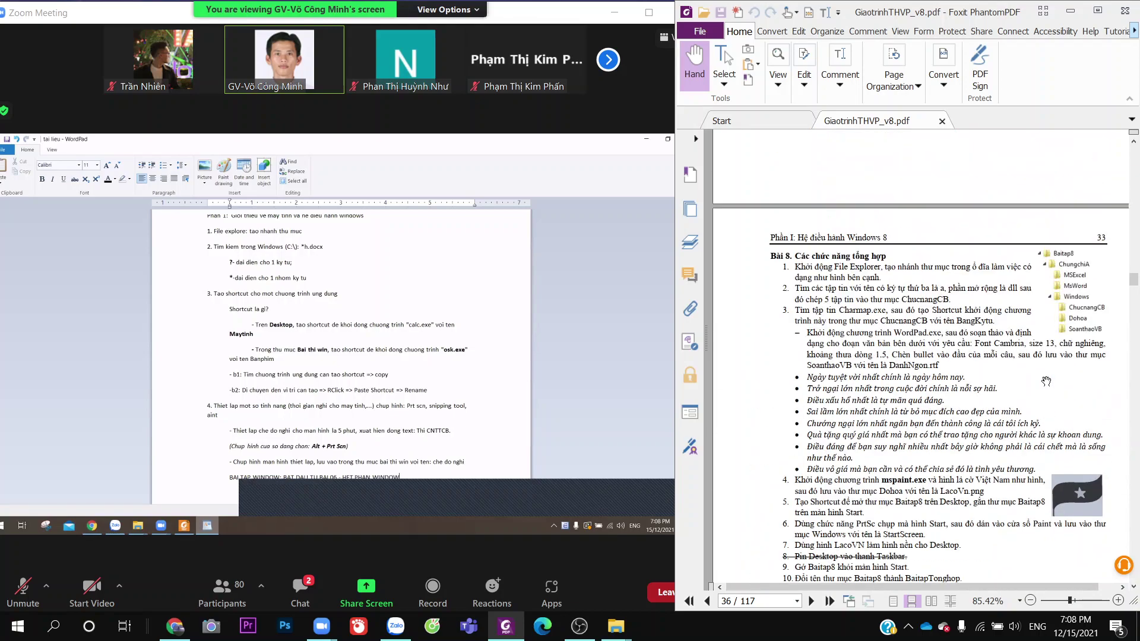
scroll(1047, 380, "up", 10)
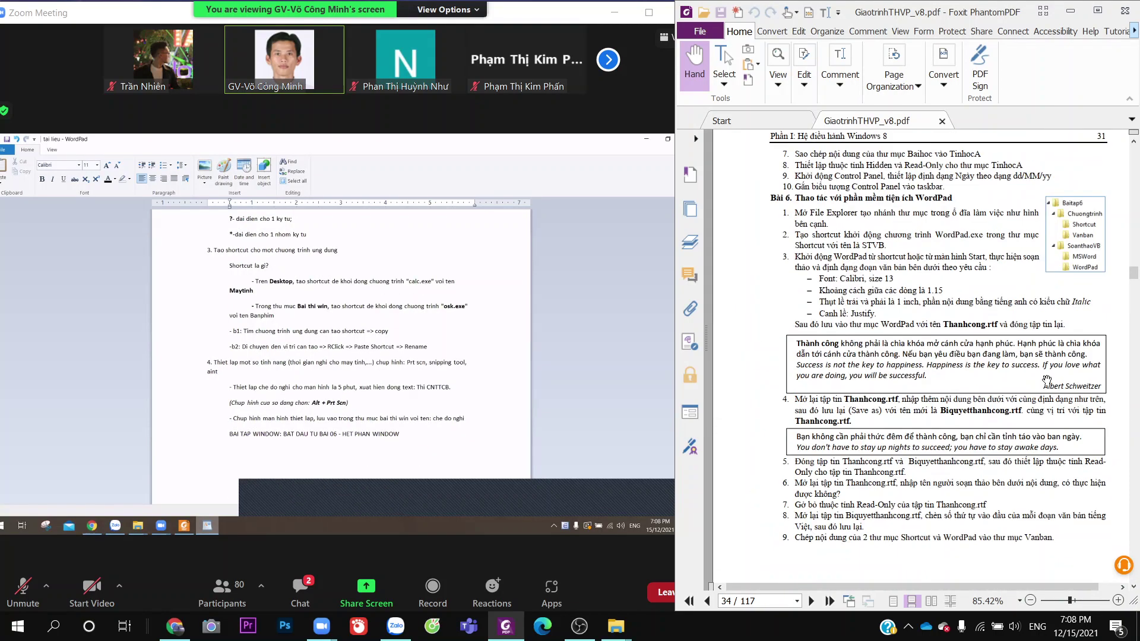
scroll(1047, 380, "up", 15)
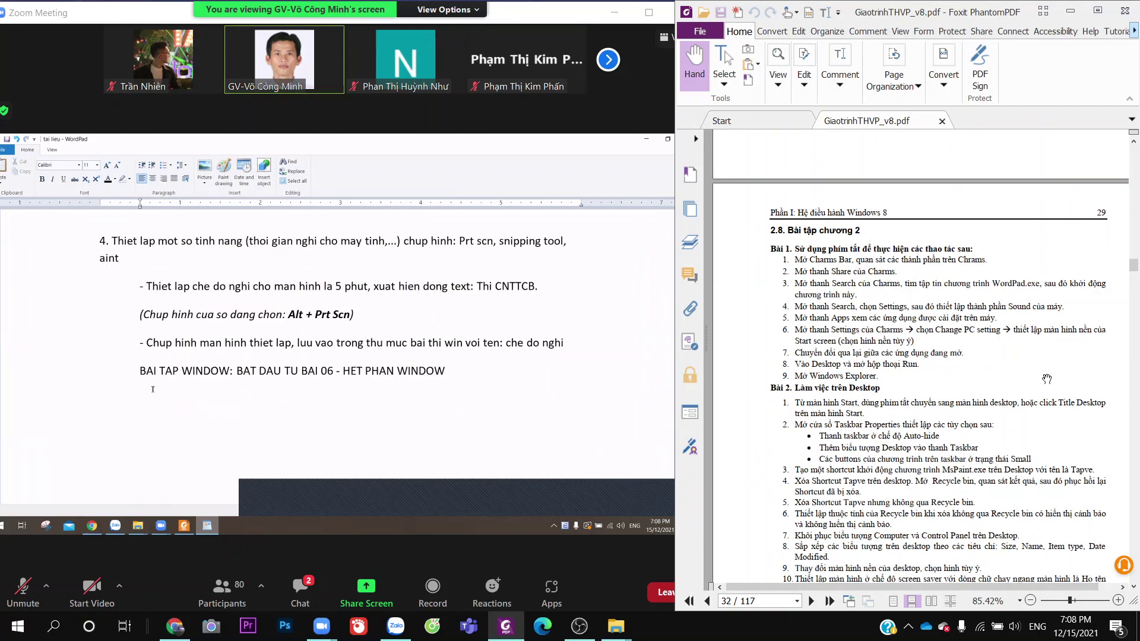
Scroll the PDF forward until Bài 6, the WordPad utility exercise, is in view
scroll(1047, 379, "down", 3)
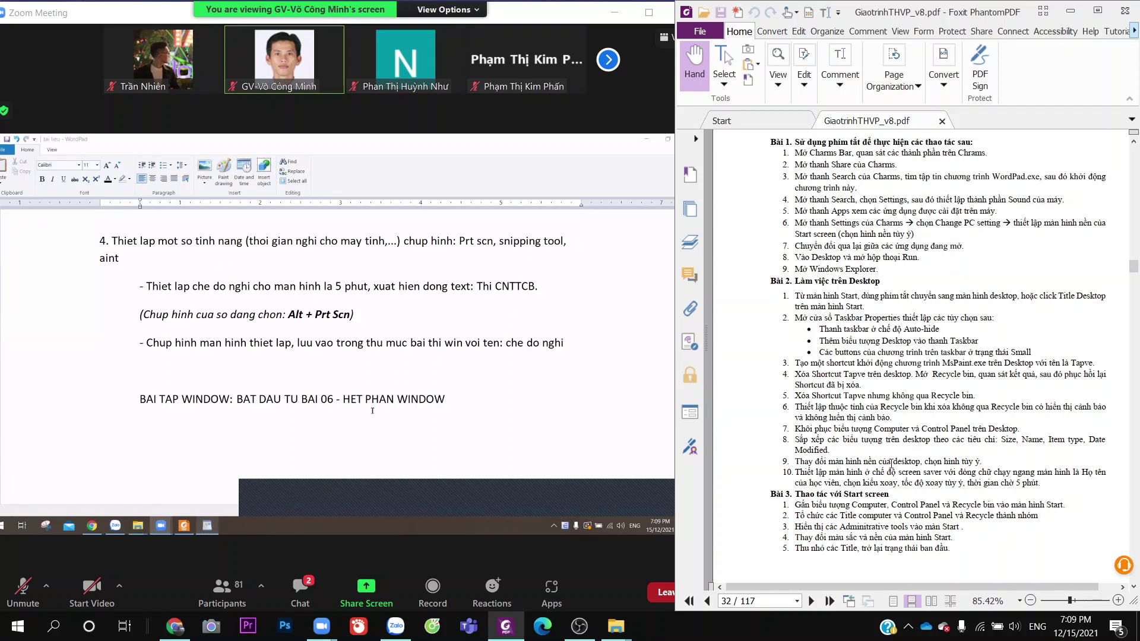
scroll(870, 475, "down", 2)
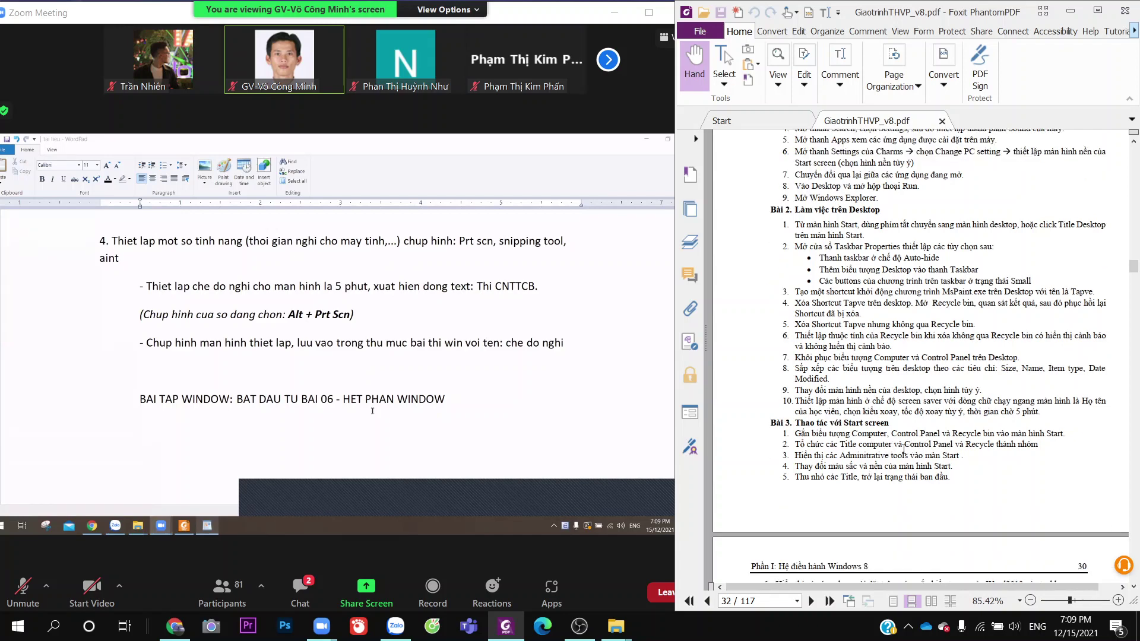
scroll(904, 450, "down", 6)
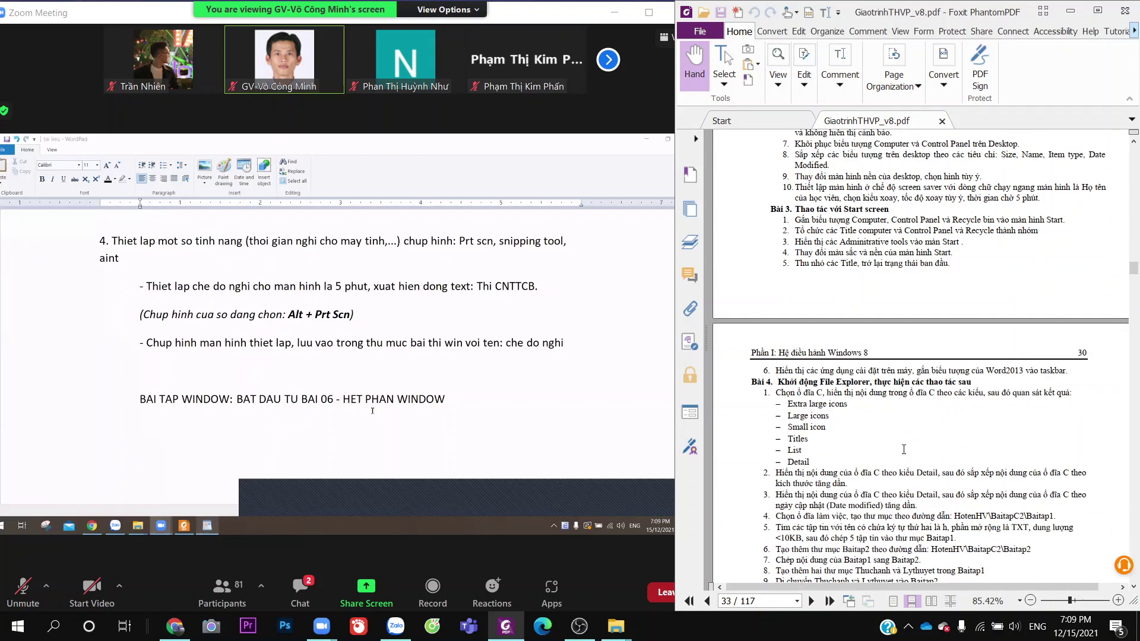
scroll(904, 449, "down", 4)
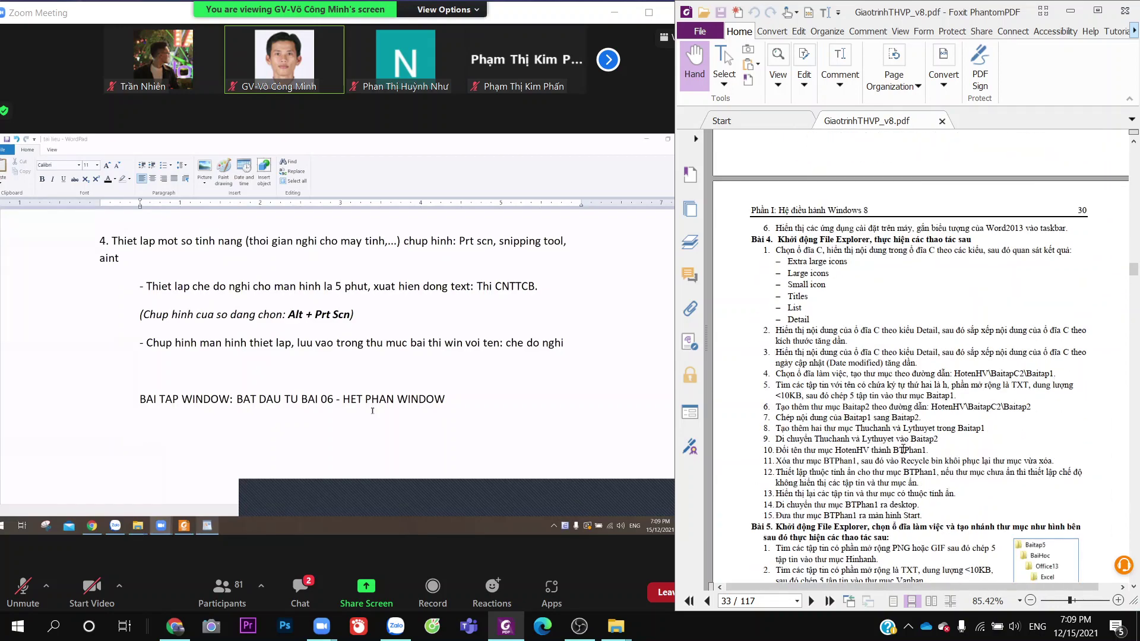
scroll(904, 449, "down", 20)
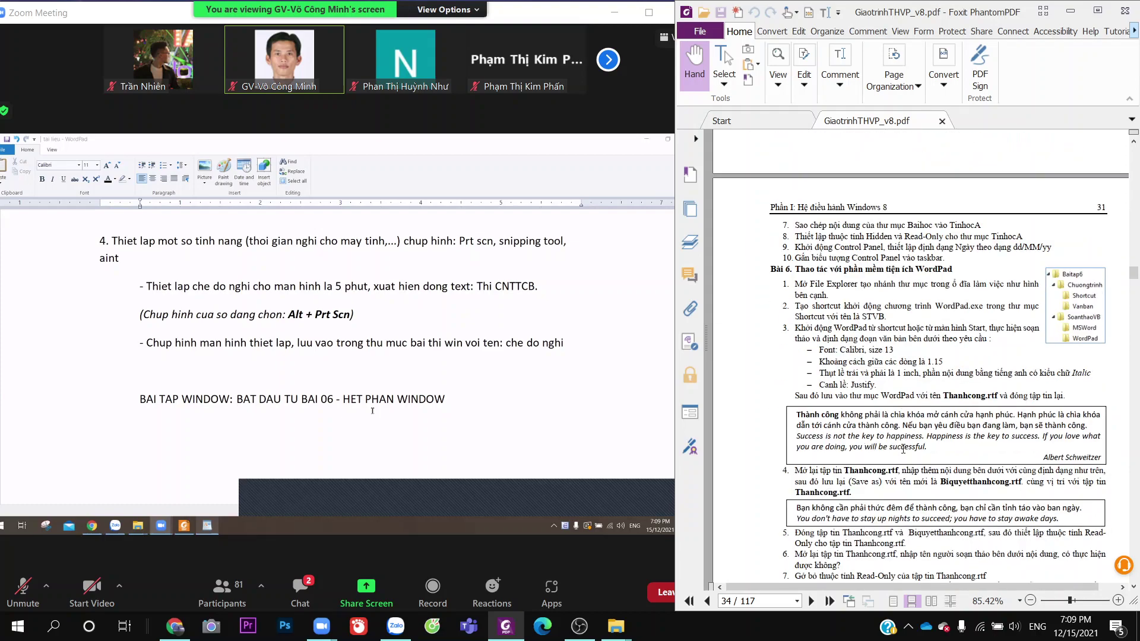
scroll(903, 450, "down", 10)
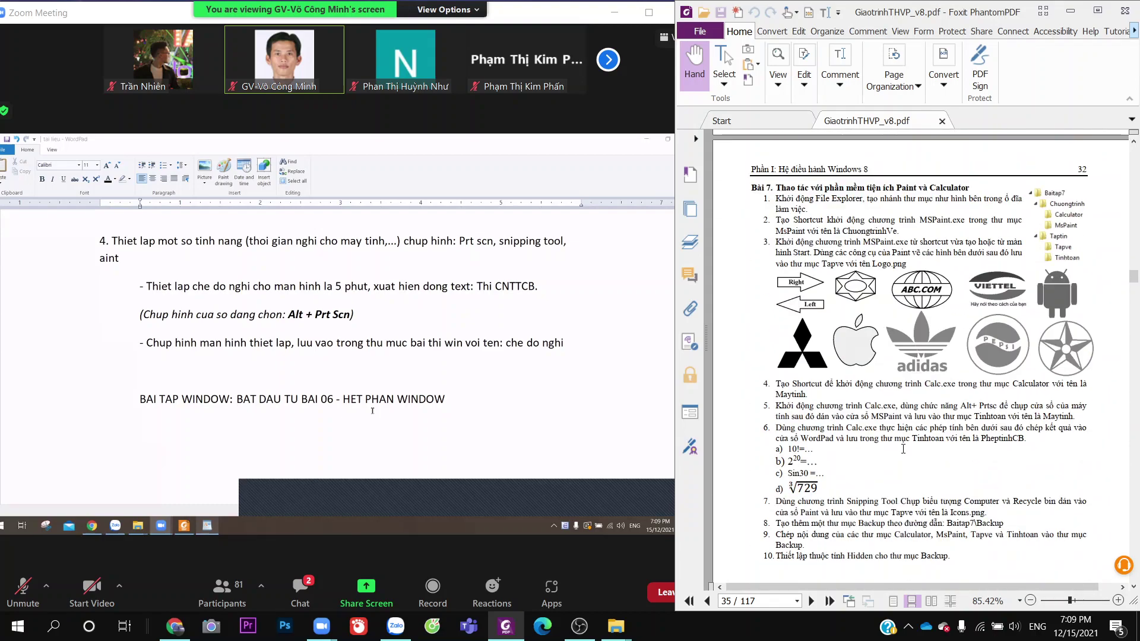
scroll(903, 450, "down", 6)
scroll(903, 449, "up", 20)
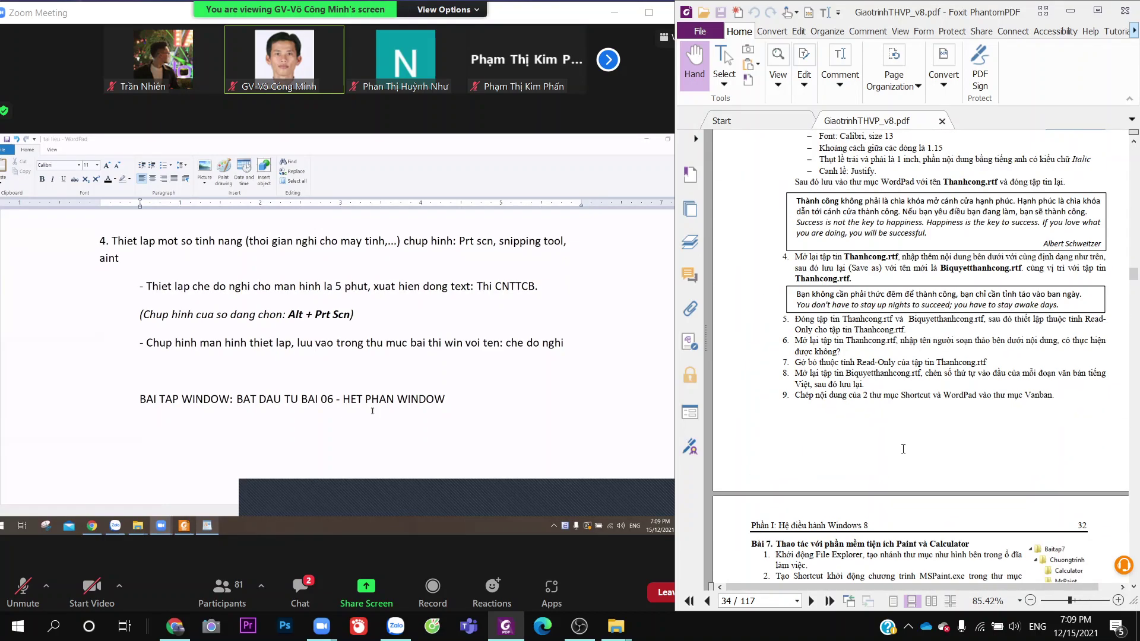
scroll(900, 442, "down", 1)
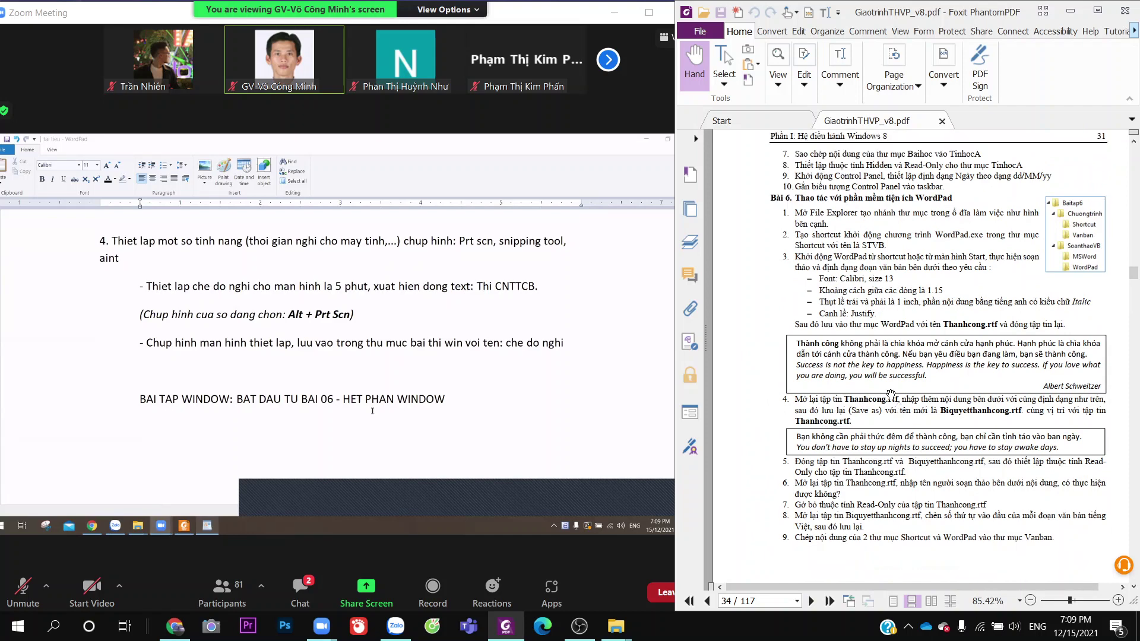
Minimize the Zoom window, move its mini video to the top right, and open This PC
left_click(614, 12)
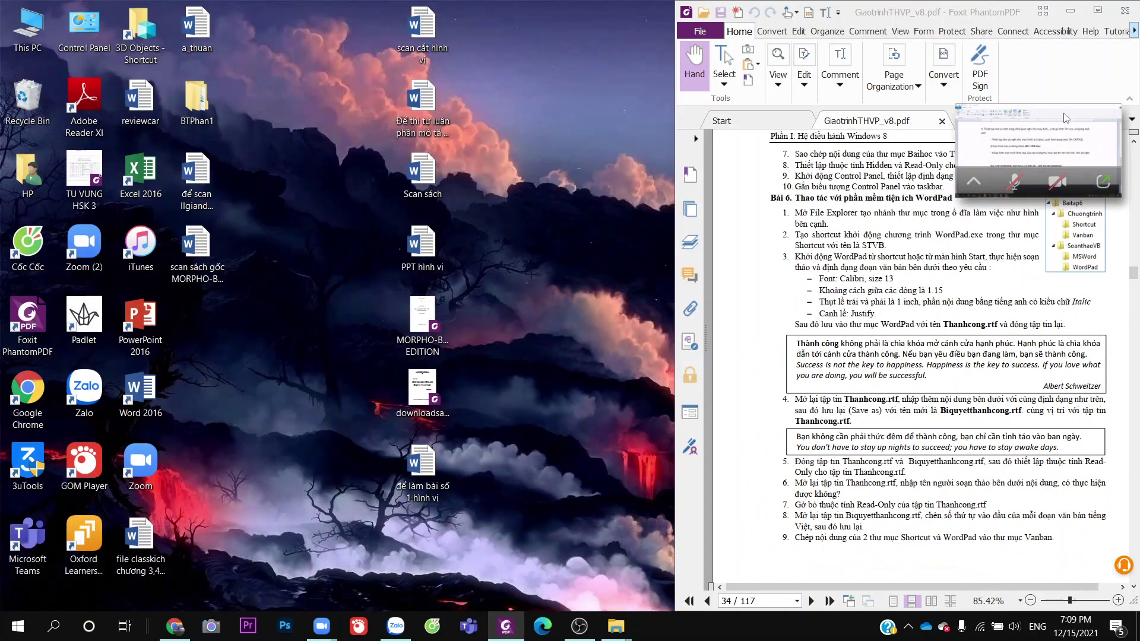
left_click_drag(1086, 185, 1110, 78)
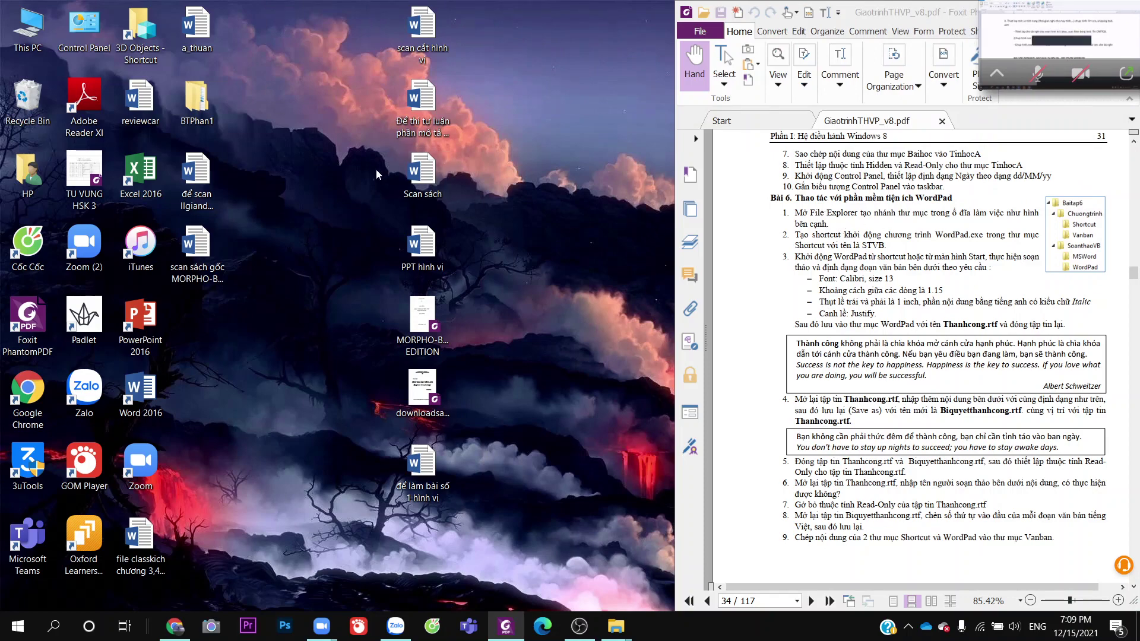
double_click(28, 26)
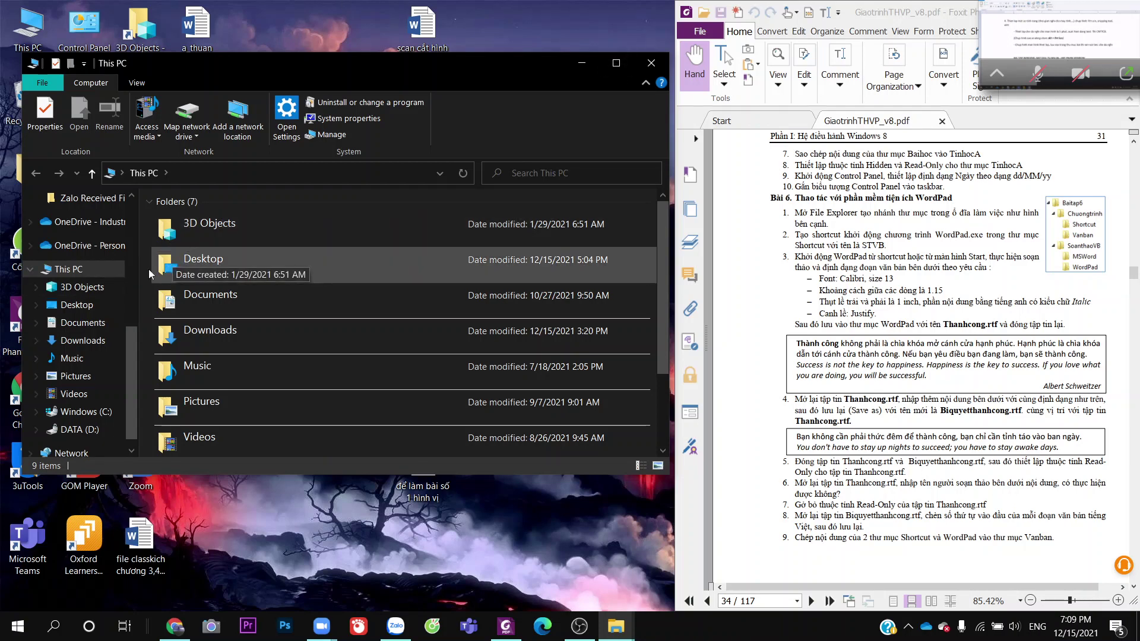
Create a new folder named 'Bài 6' in DATA (D:) › Tin học
left_click(75, 430)
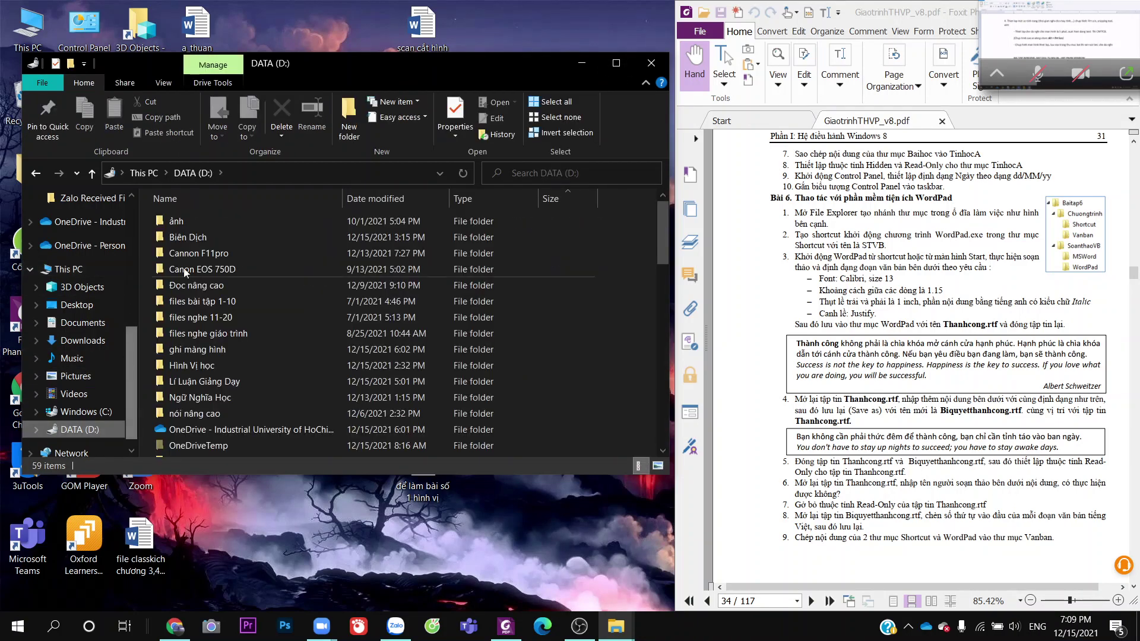
scroll(201, 410, "down", 3)
double_click(192, 418)
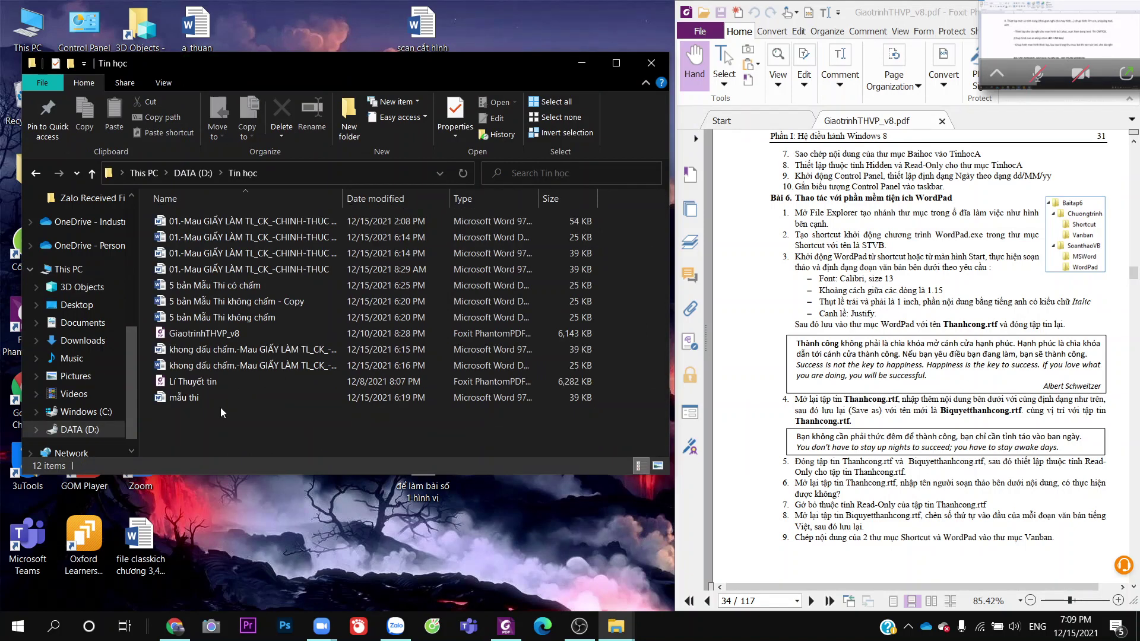
right_click(290, 439)
mouse_move(362, 407)
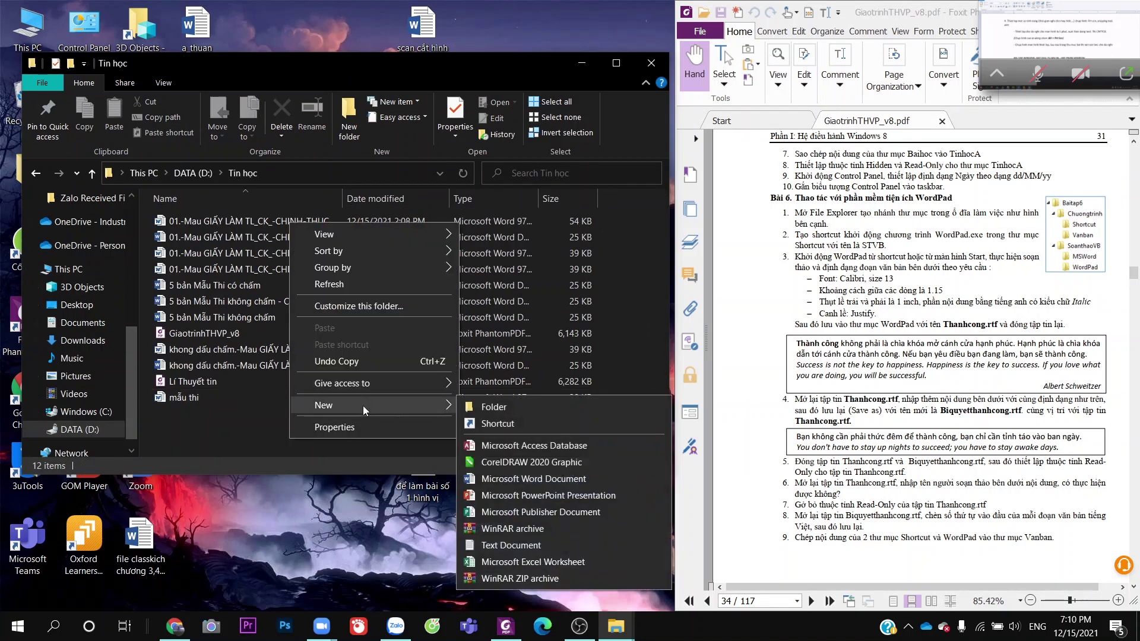
left_click(478, 406)
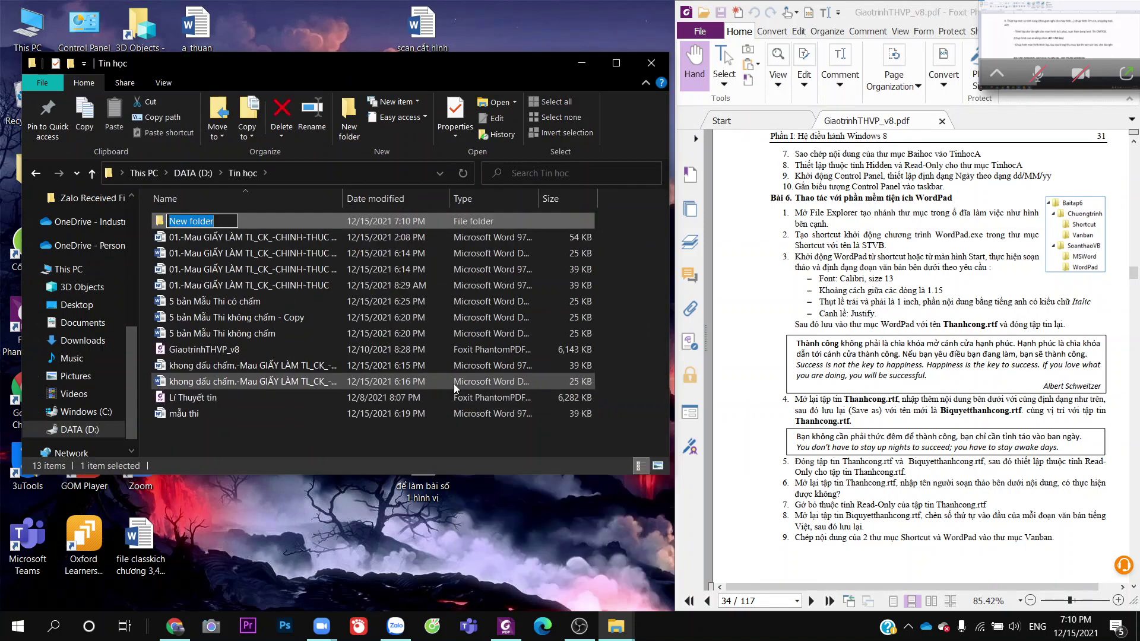
type("Bài 6")
key("Return")
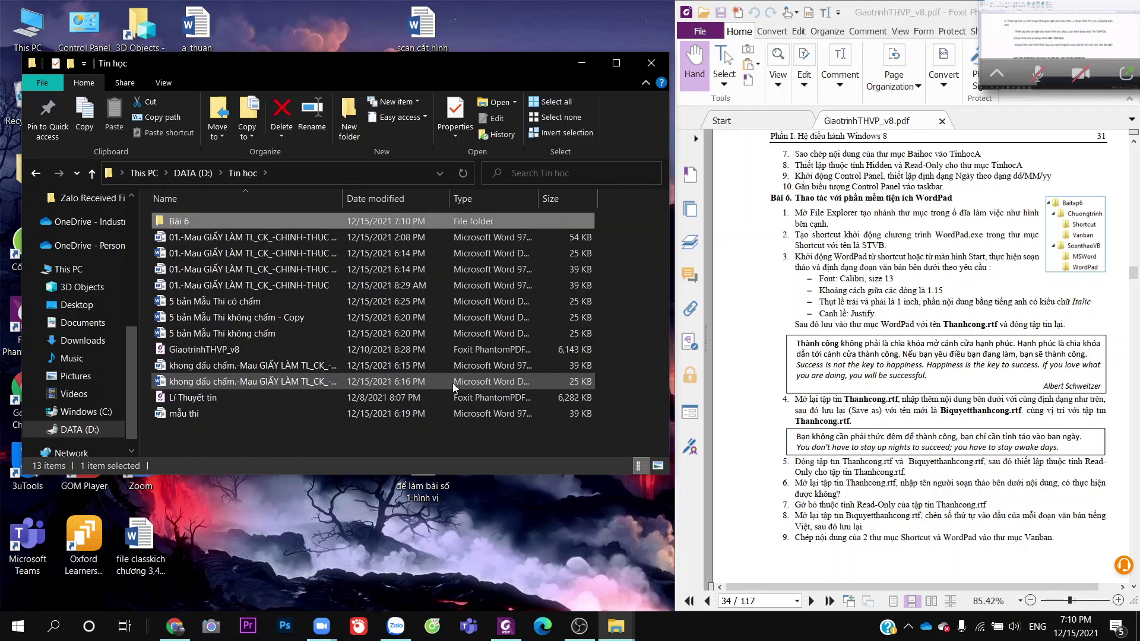
double_click(254, 227)
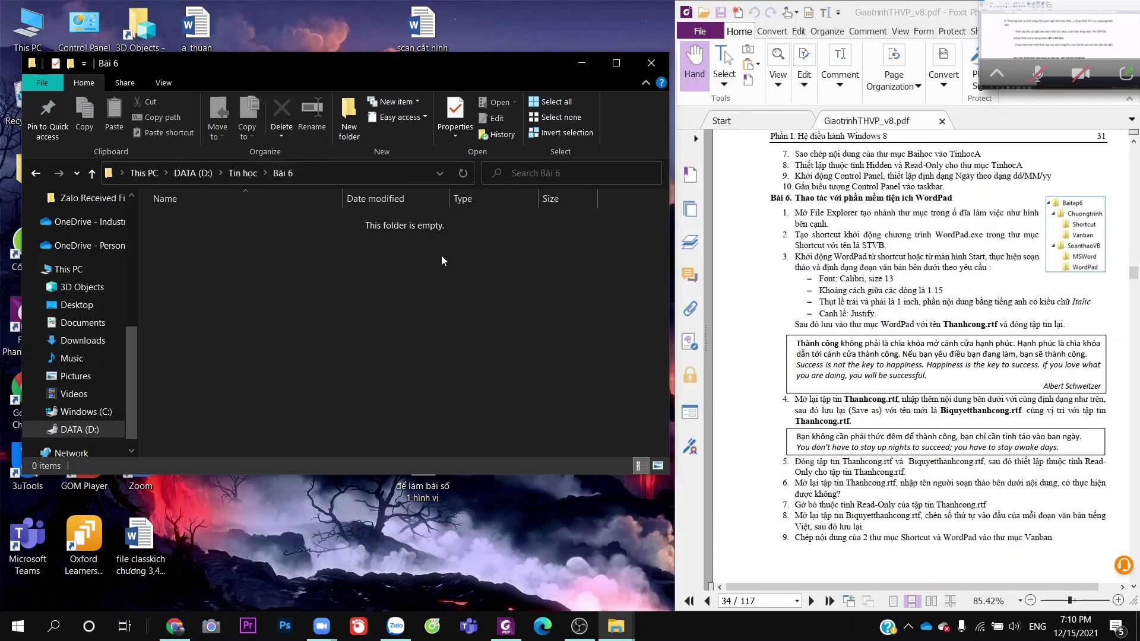
Rename the 'Bài 6' folder to Baitap6
left_click(37, 173)
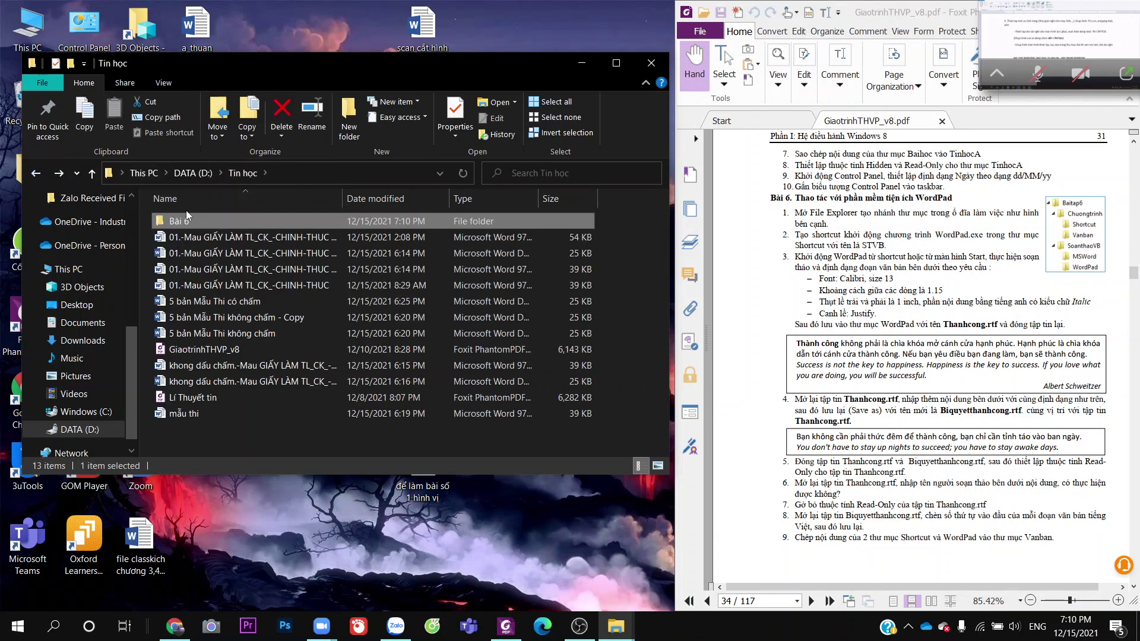
right_click(188, 218)
left_click(231, 571)
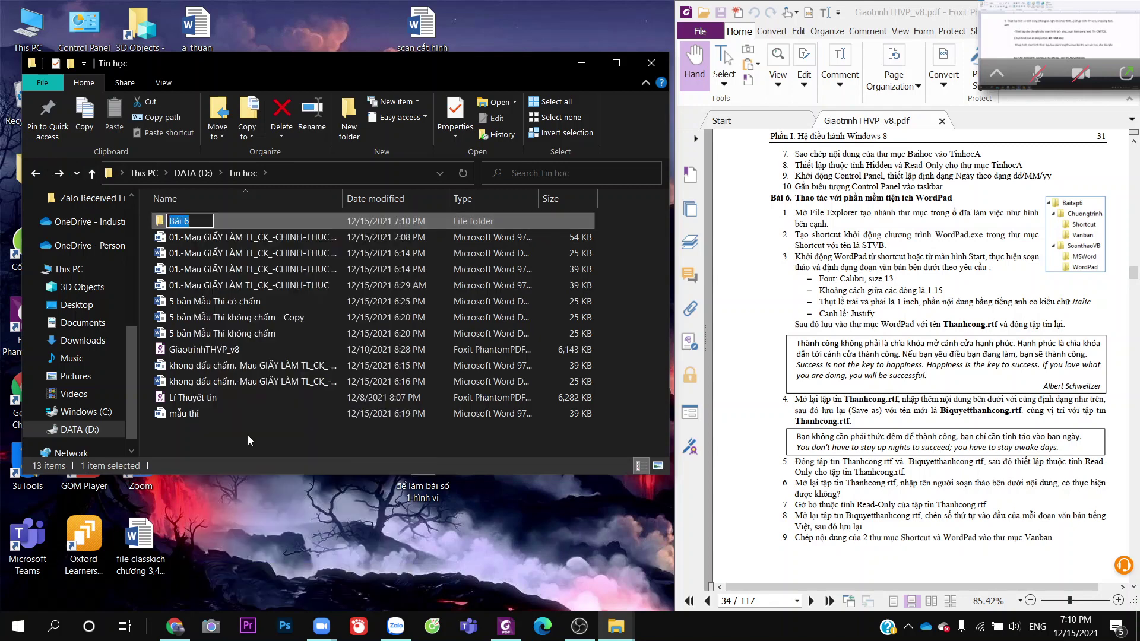
type("Bài Tập 6")
key("BackSpace")
key("BackSpace")
key("BackSpace")
key("BackSpace")
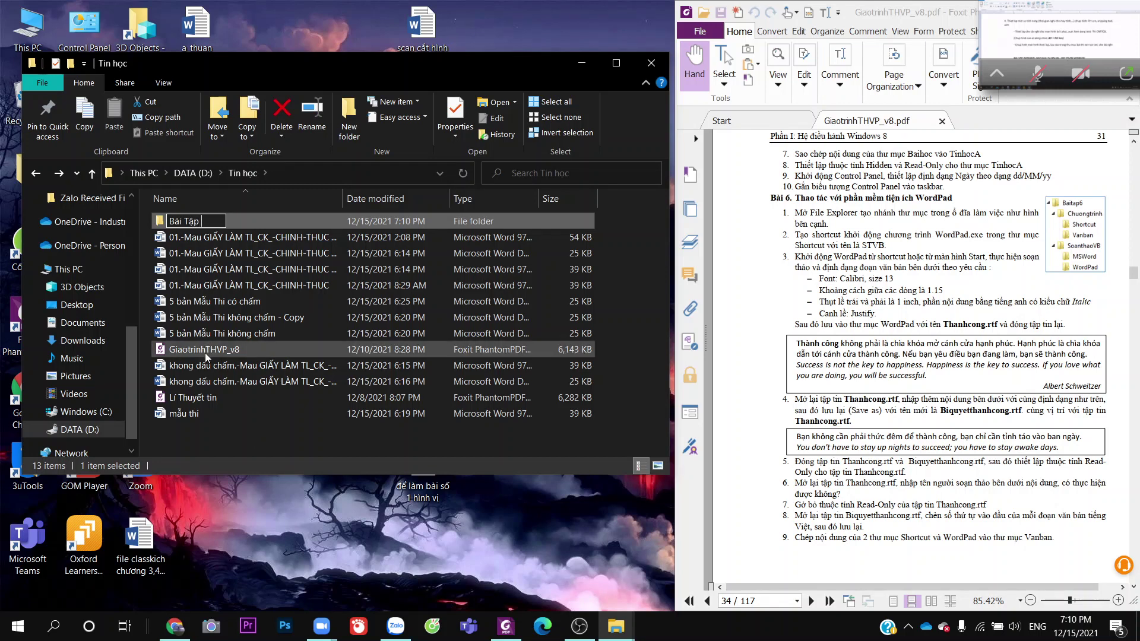
key("BackSpace")
key("BackSpace")
key("BackSpace")
key("BackSpace")
key("BackSpace")
type("Baitap6")
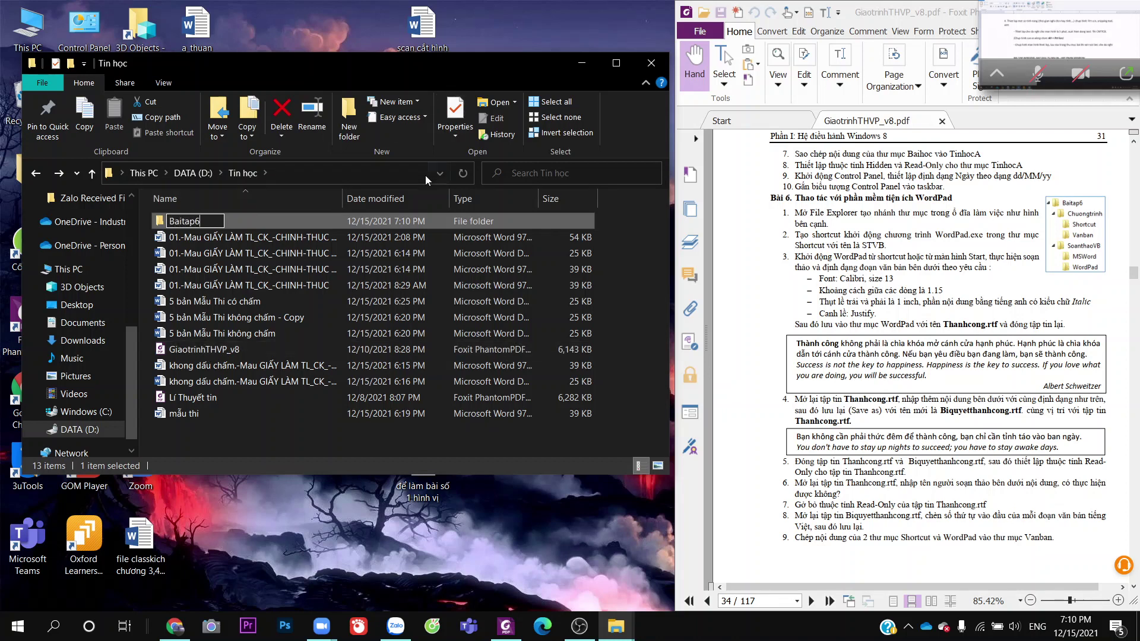
left_click(282, 202)
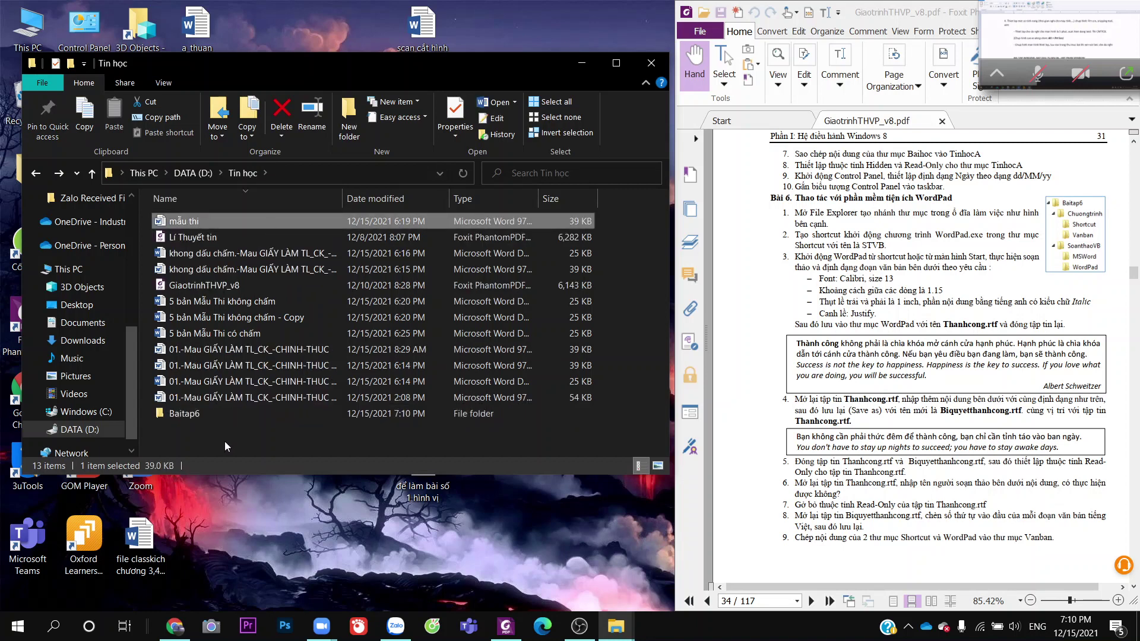
Create folders Chuongtrinh and SoanthaoVB inside Baitap6
double_click(230, 412)
right_click(262, 306)
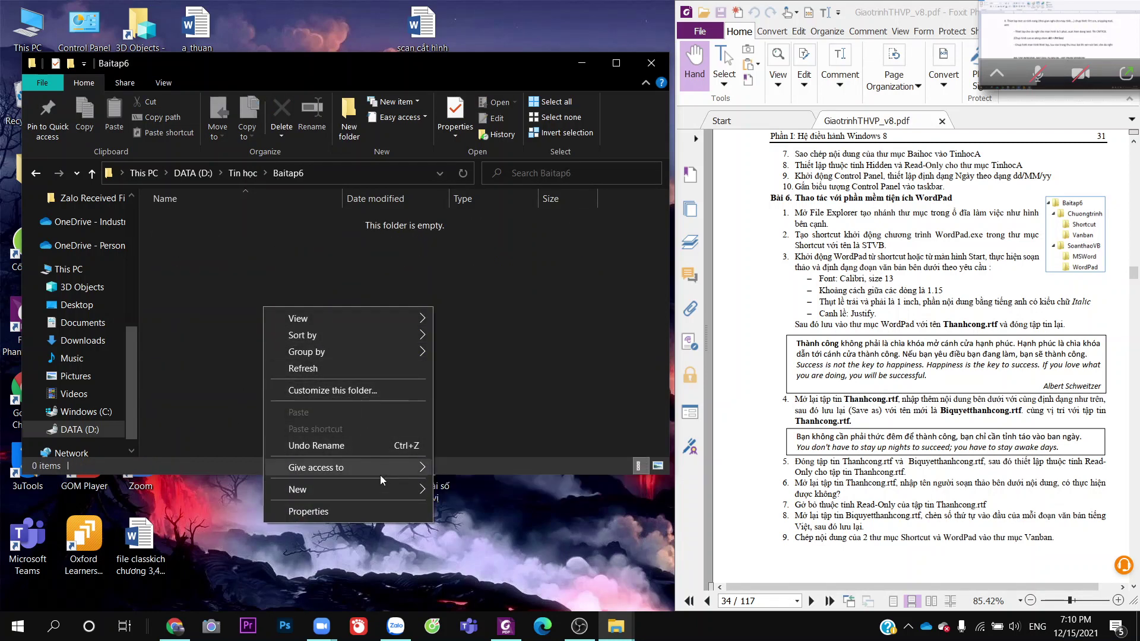
mouse_move(372, 491)
left_click(494, 318)
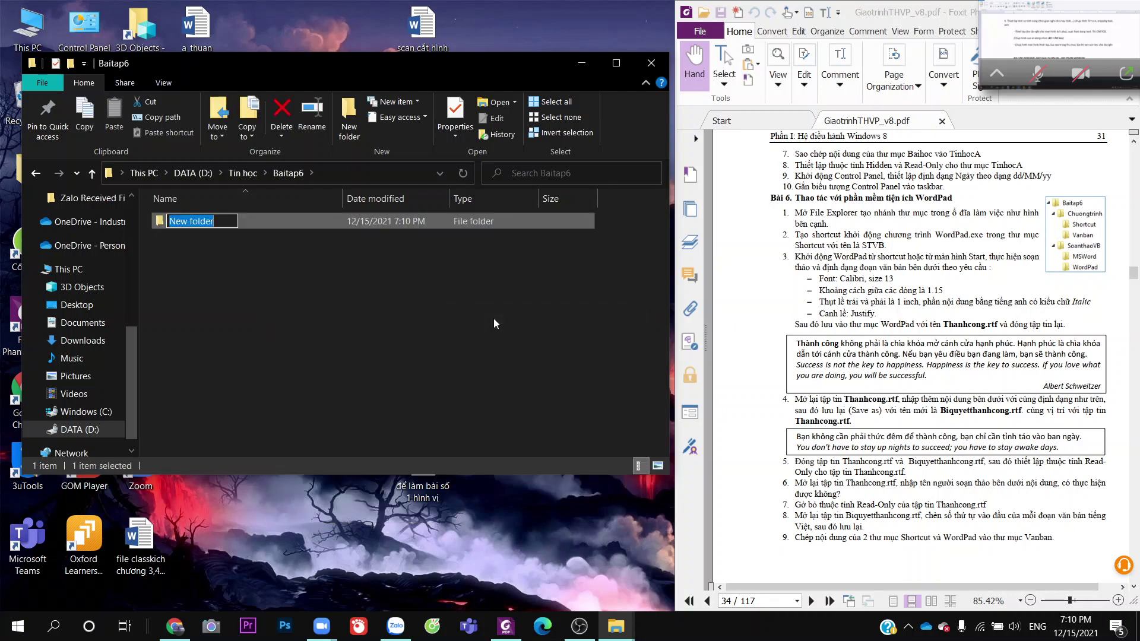
type("Chuong")
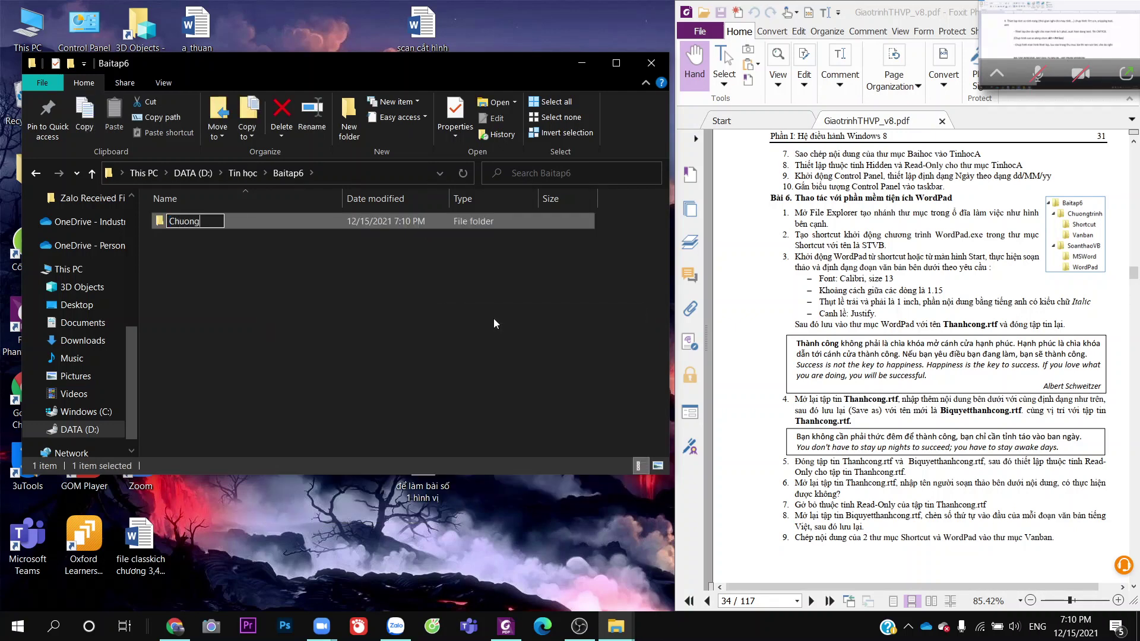
type("trinh")
left_click(443, 341)
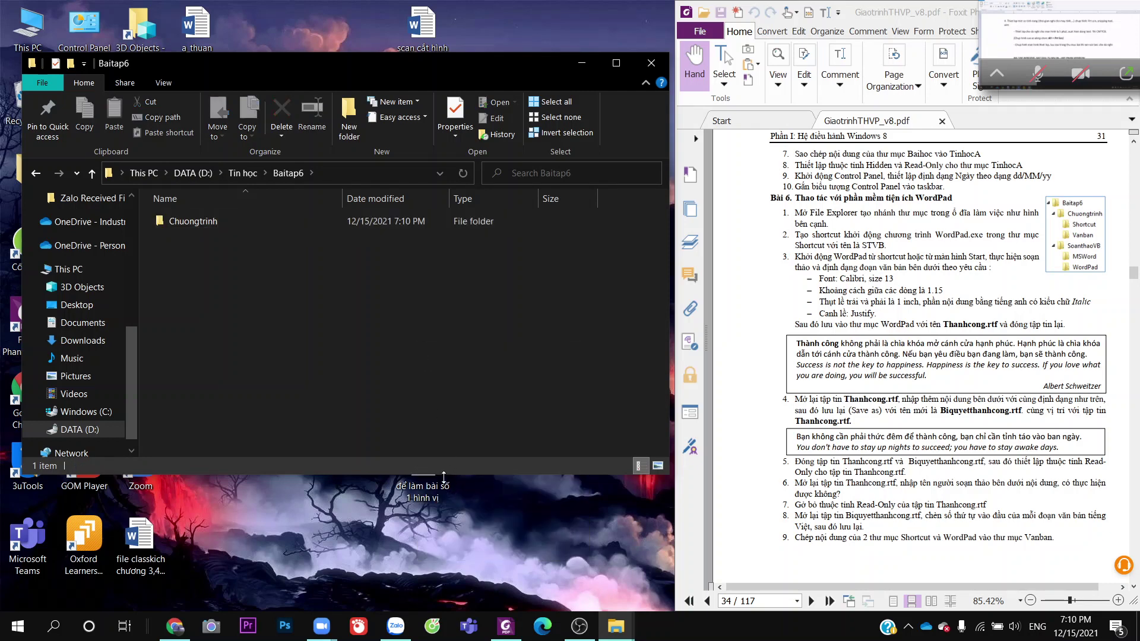
right_click(349, 284)
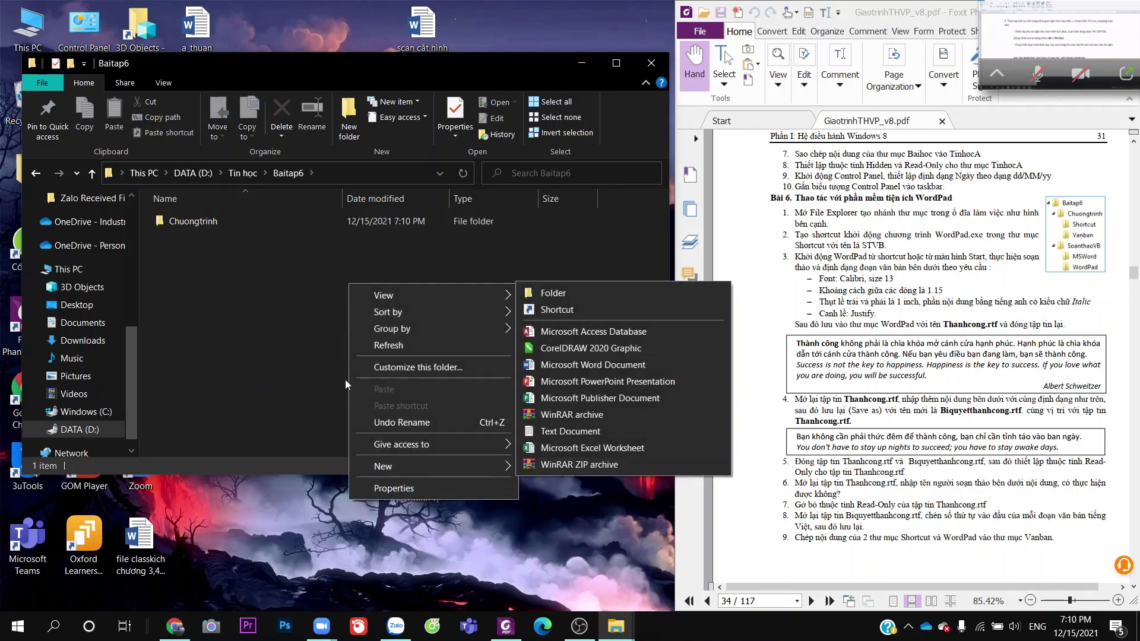
mouse_move(449, 466)
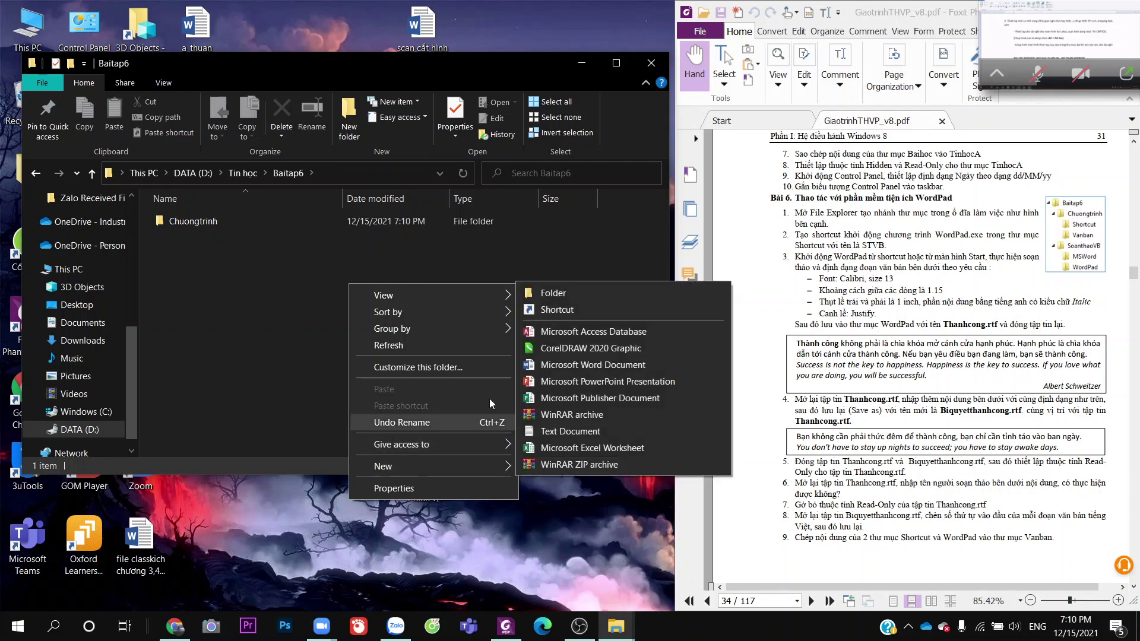
left_click(546, 289)
type("Soanthao")
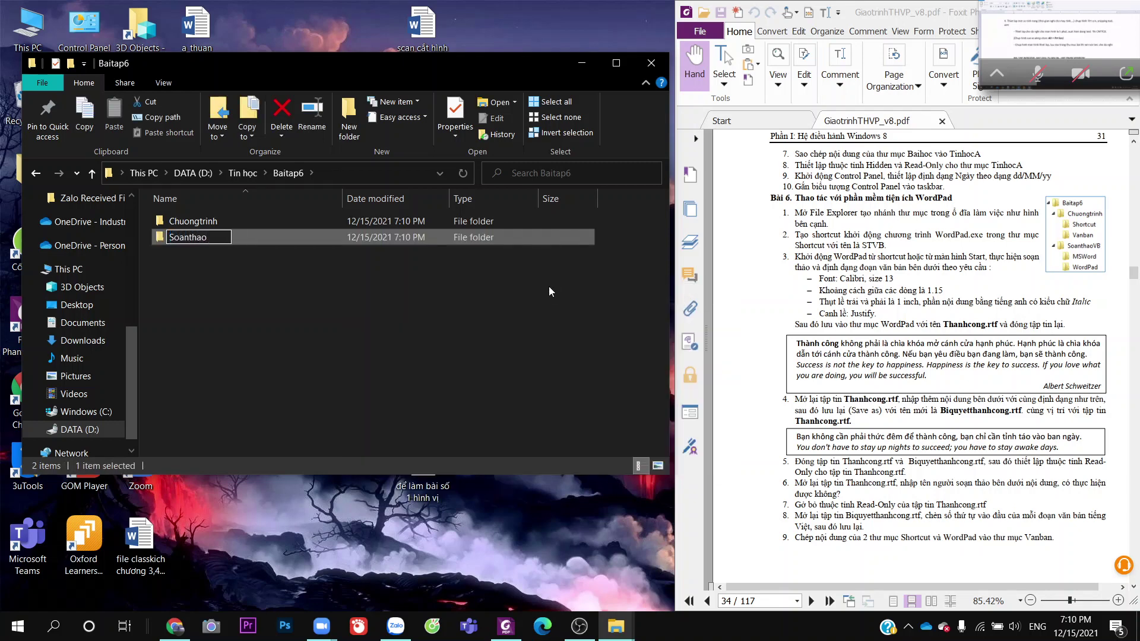
type("VB")
left_click(326, 240)
Create subfolders Shortcut and Vanban inside Chuongtrinh
double_click(327, 222)
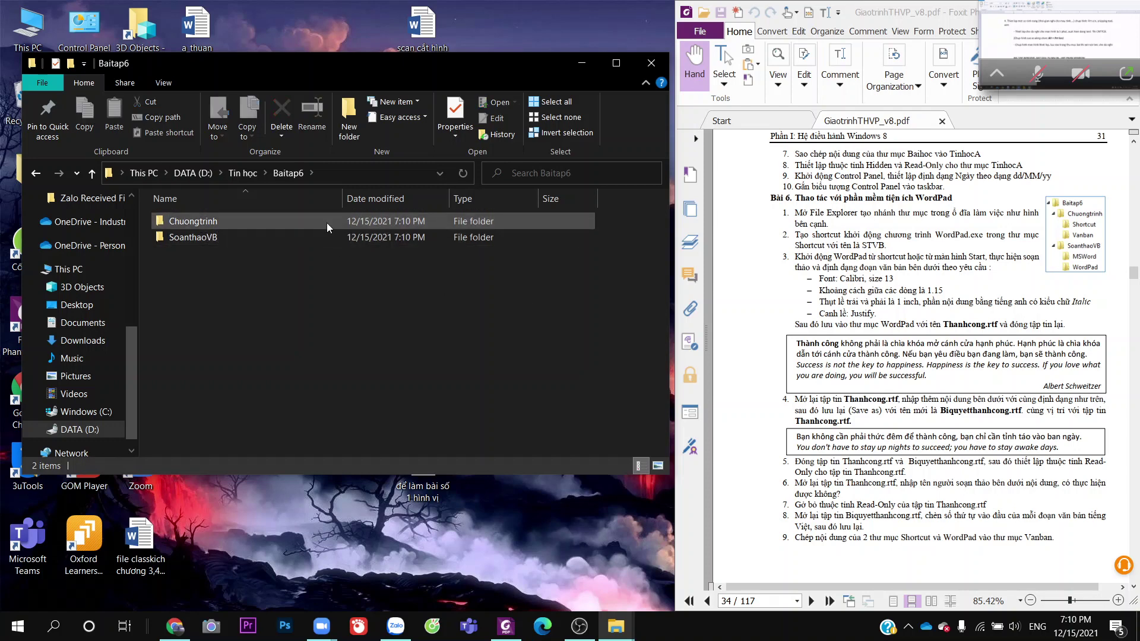
right_click(323, 280)
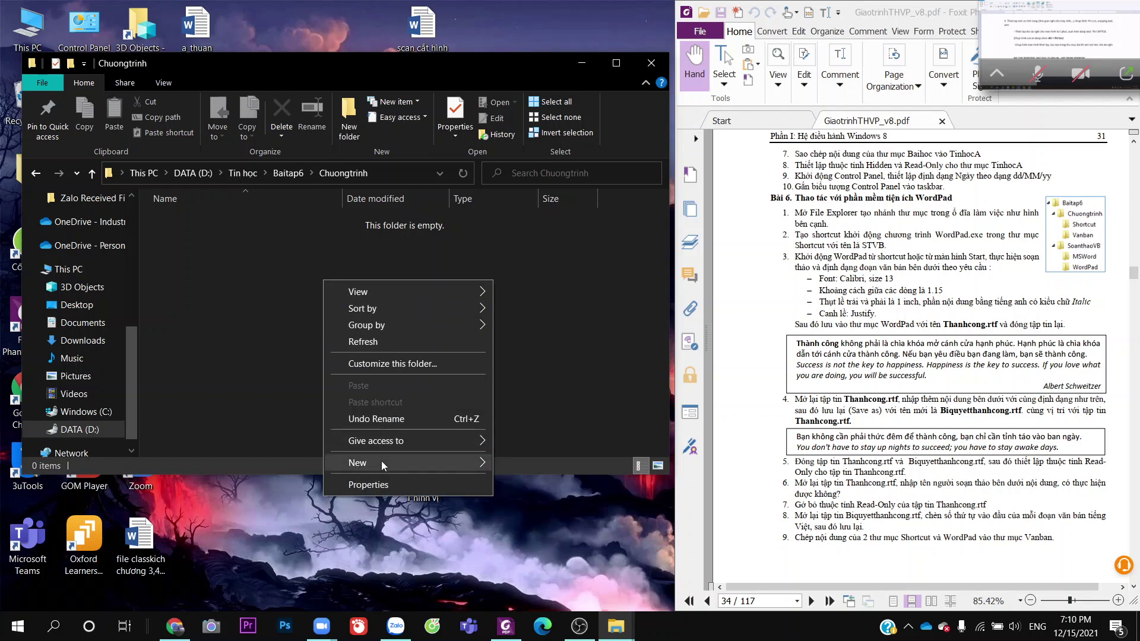
mouse_move(381, 461)
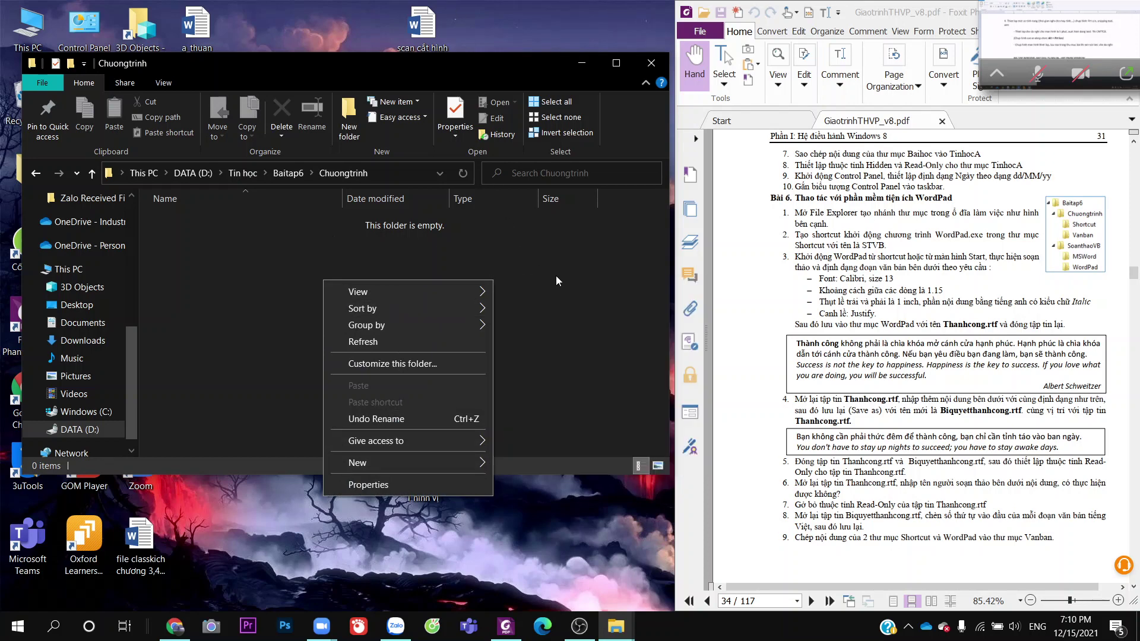
mouse_move(483, 466)
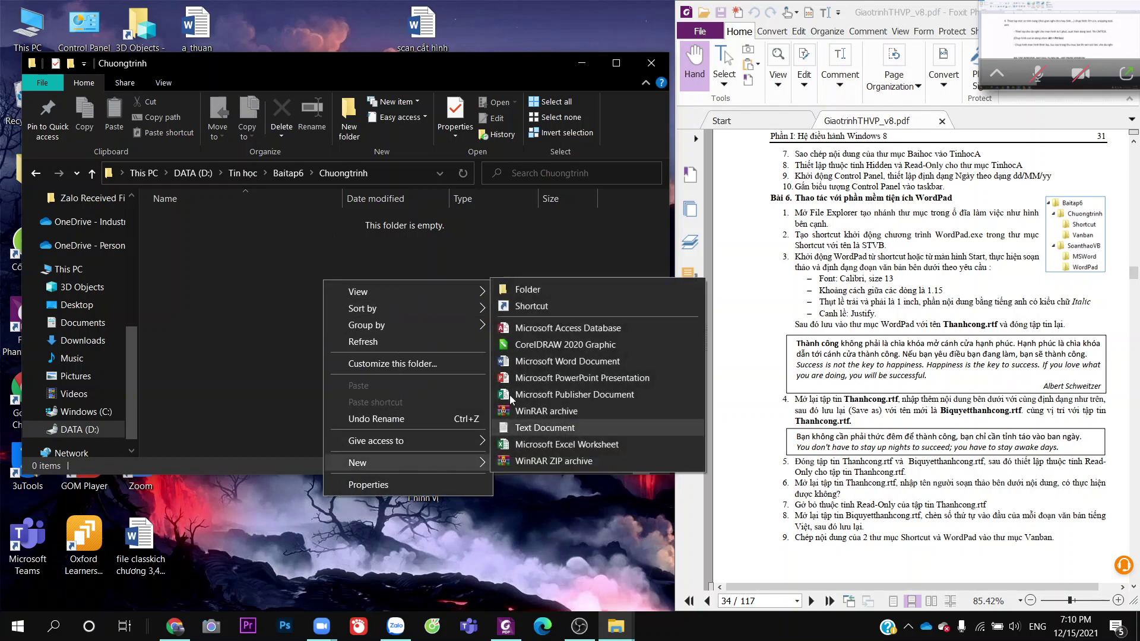
left_click(543, 288)
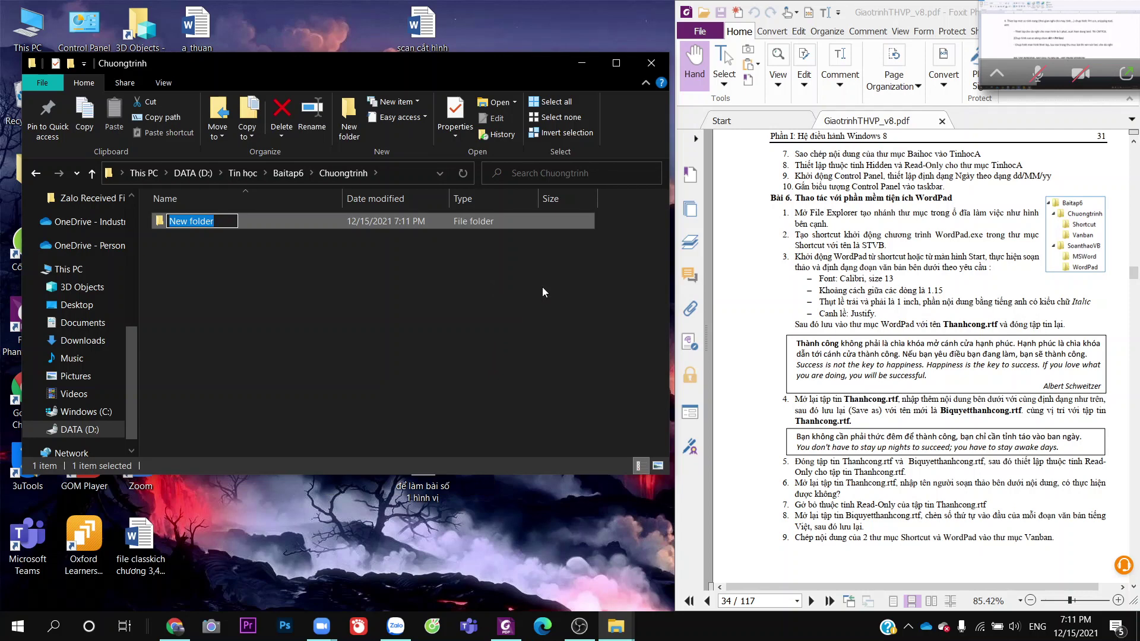
type("Short")
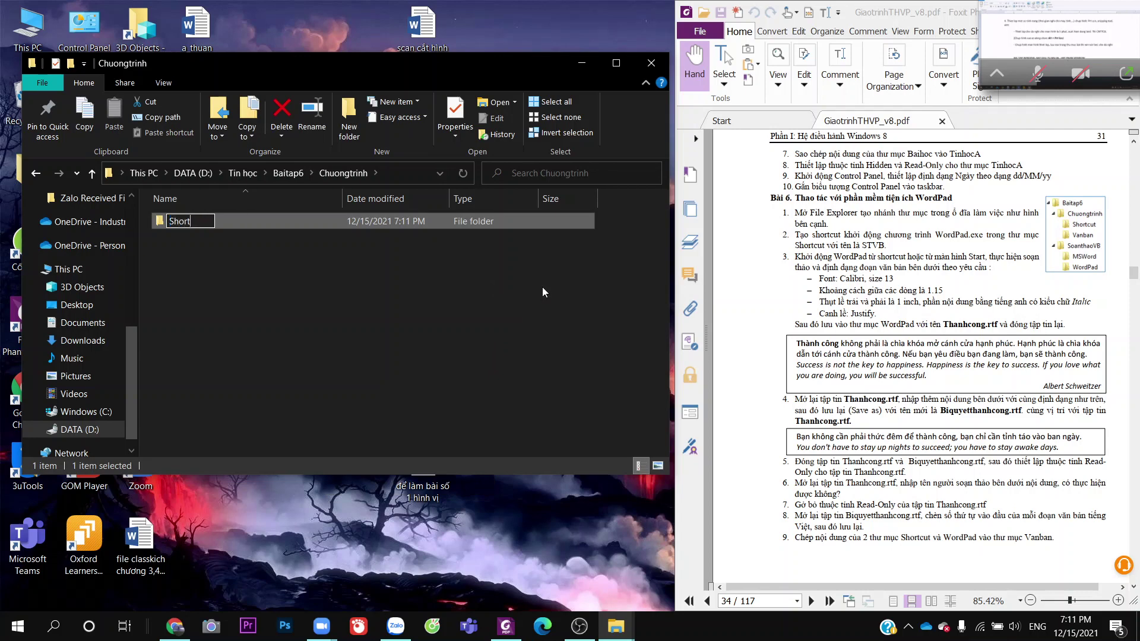
type("cut")
left_click(508, 302)
right_click(554, 301)
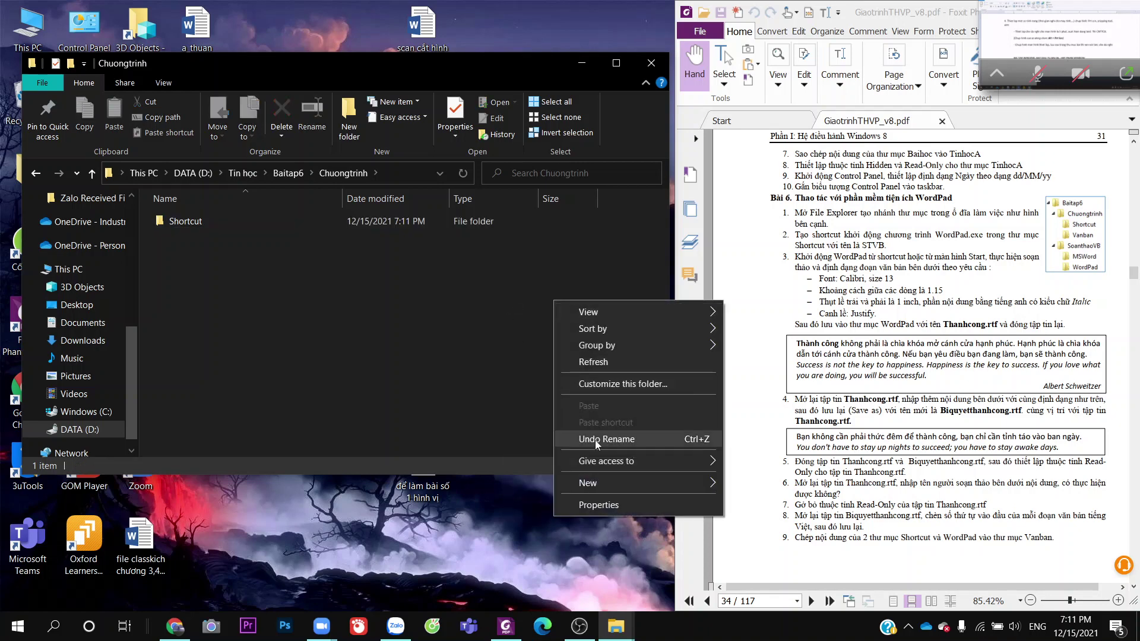
mouse_move(594, 483)
left_click(754, 310)
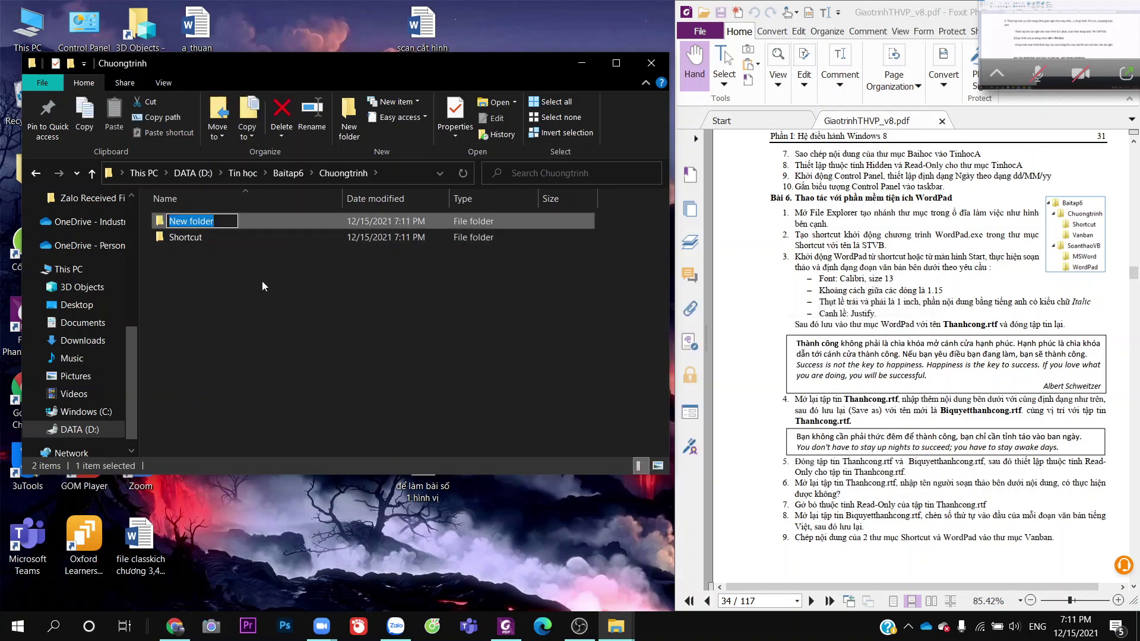
type("Va")
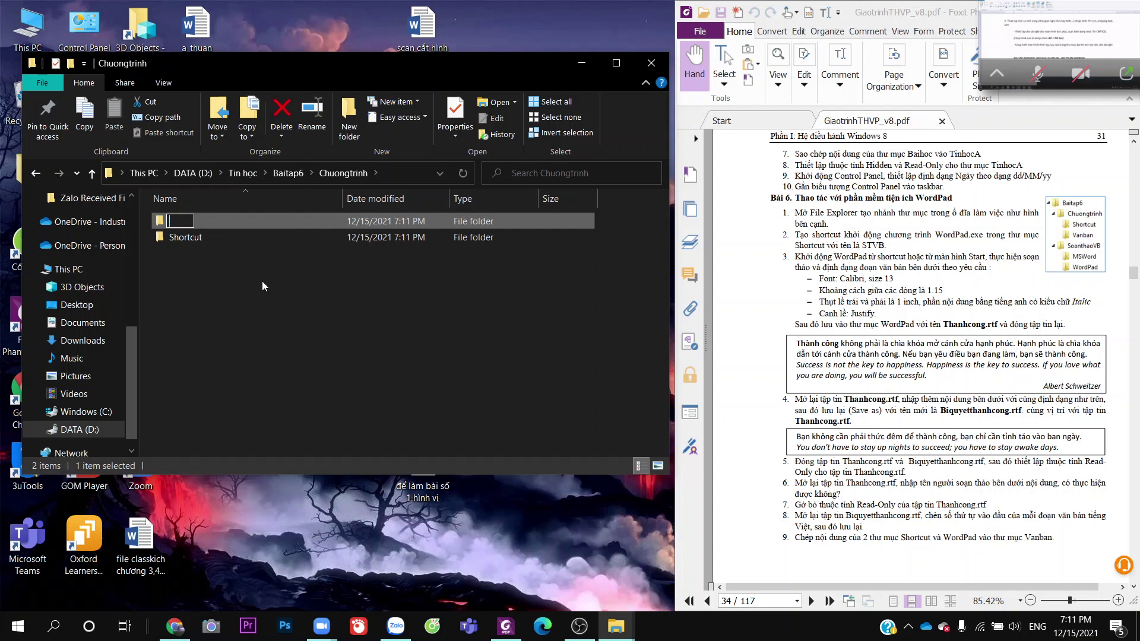
type("nban")
left_click(262, 282)
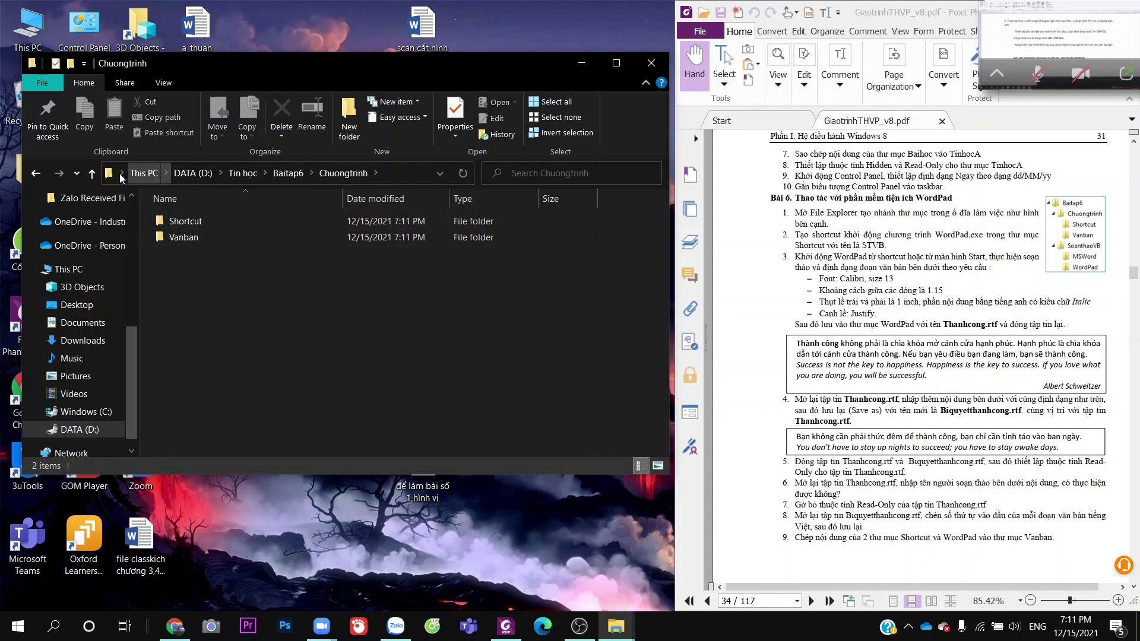
Create subfolders MSWord and WordPad inside SoanthaoVB
left_click(288, 173)
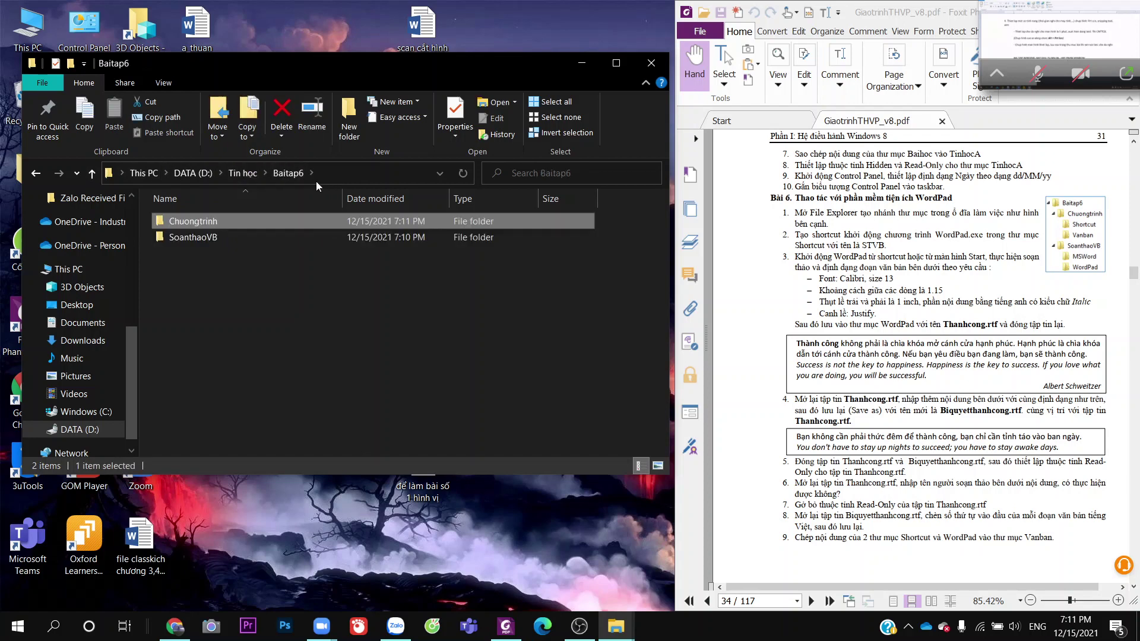
double_click(221, 238)
right_click(262, 310)
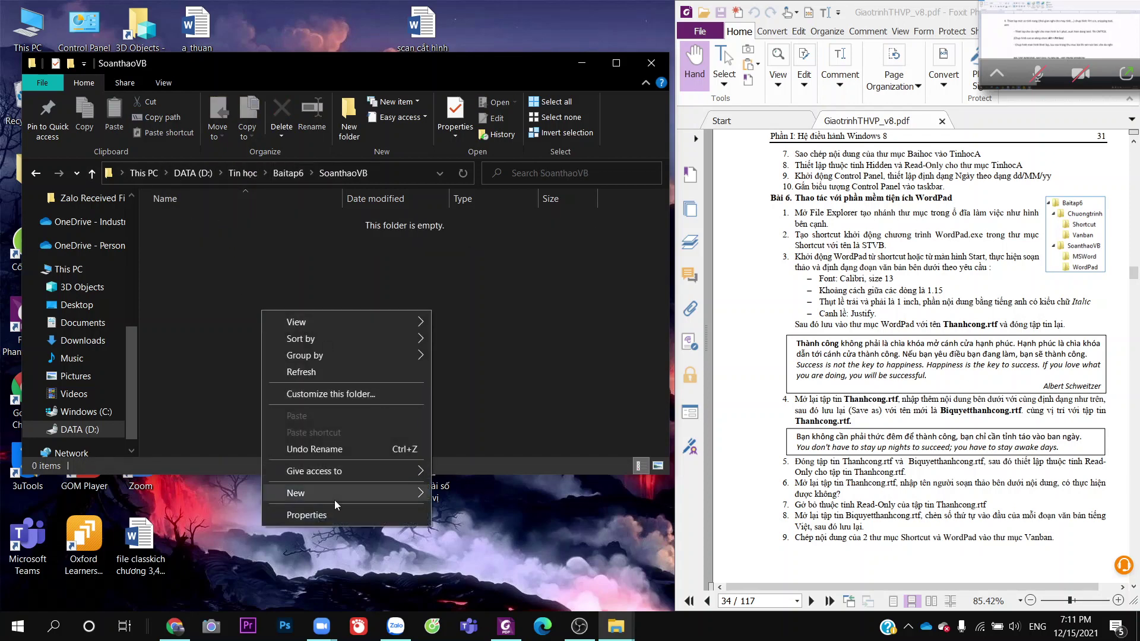
mouse_move(342, 492)
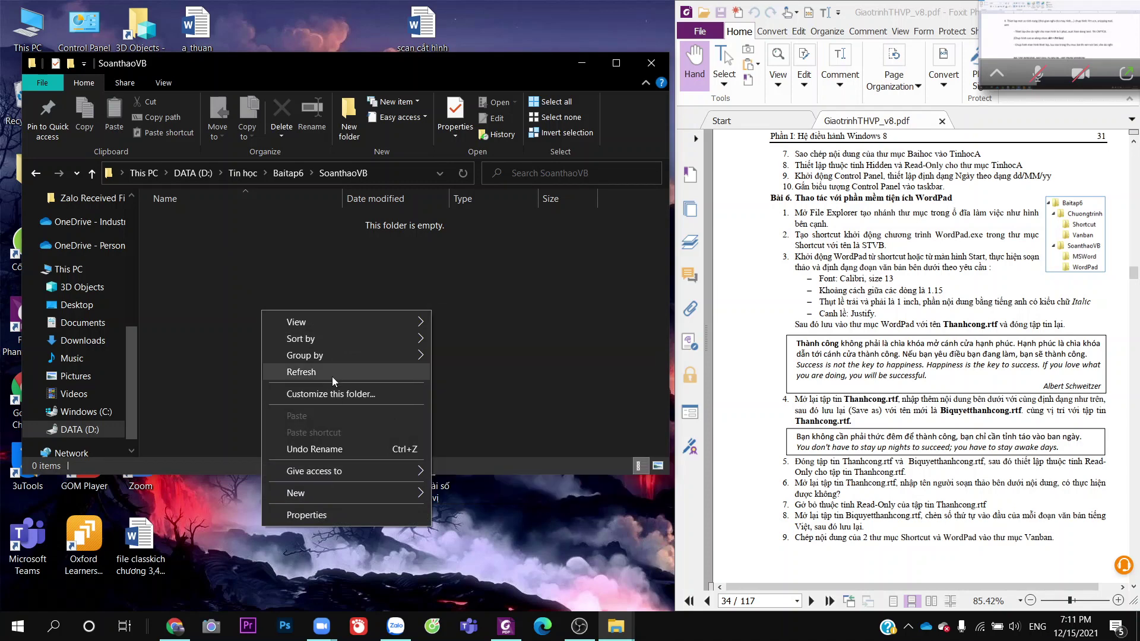
left_click(494, 323)
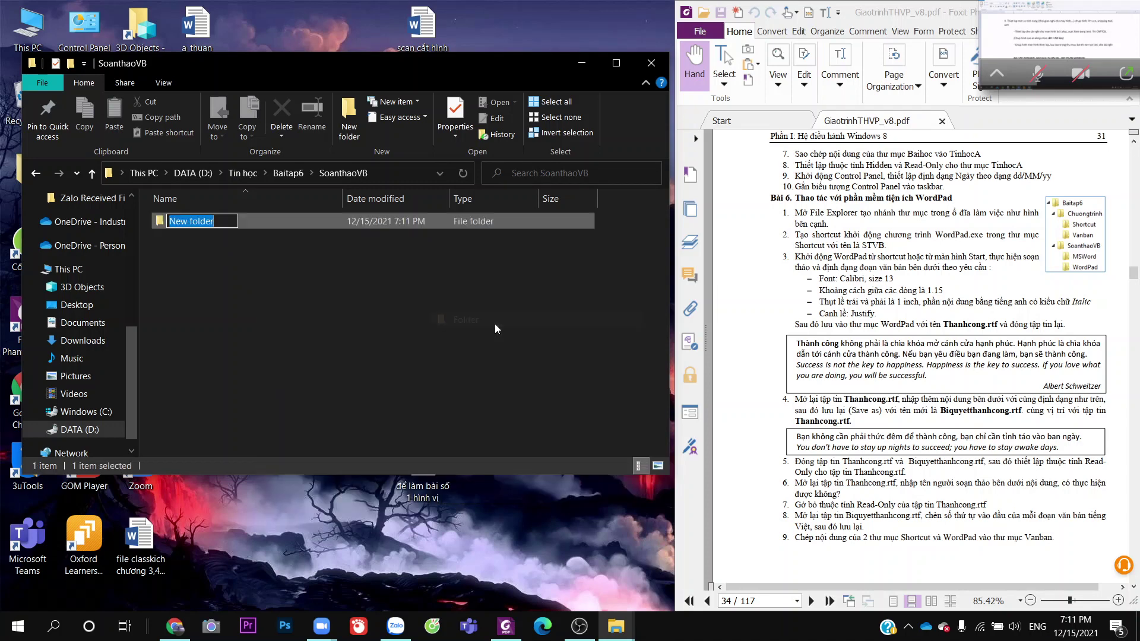
type("MS")
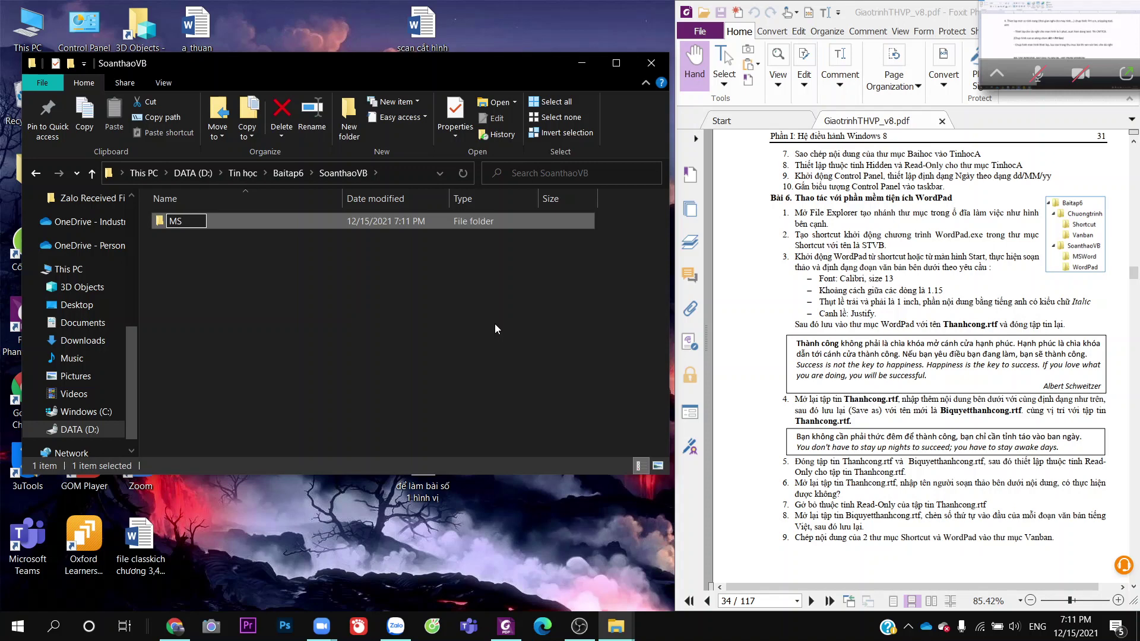
type("word")
key("Return")
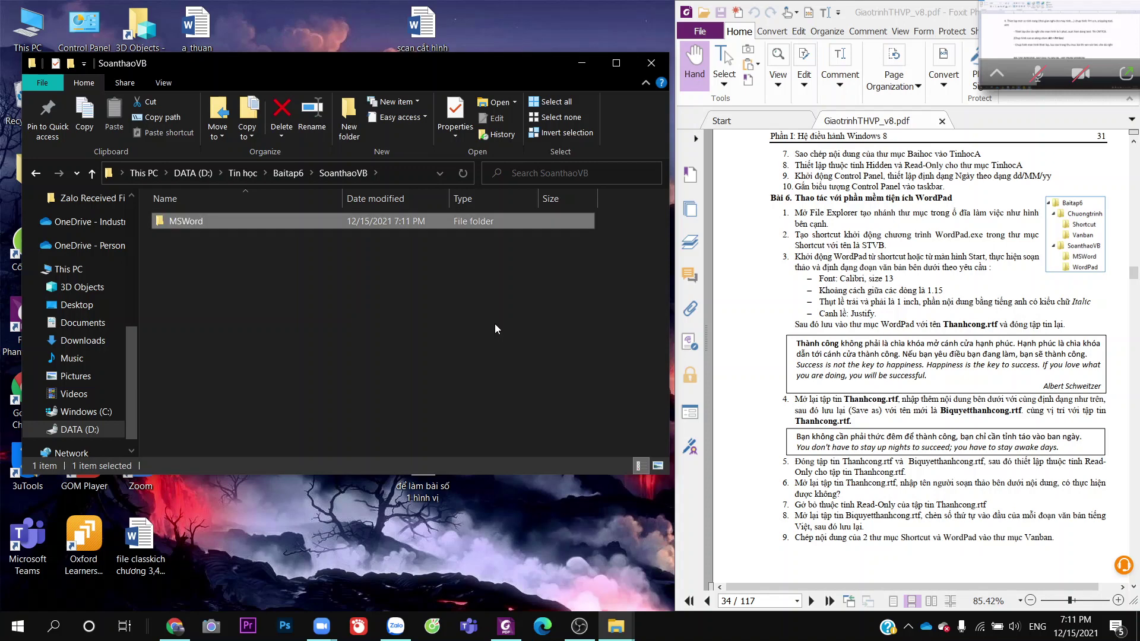
key("ctrl+shift+n")
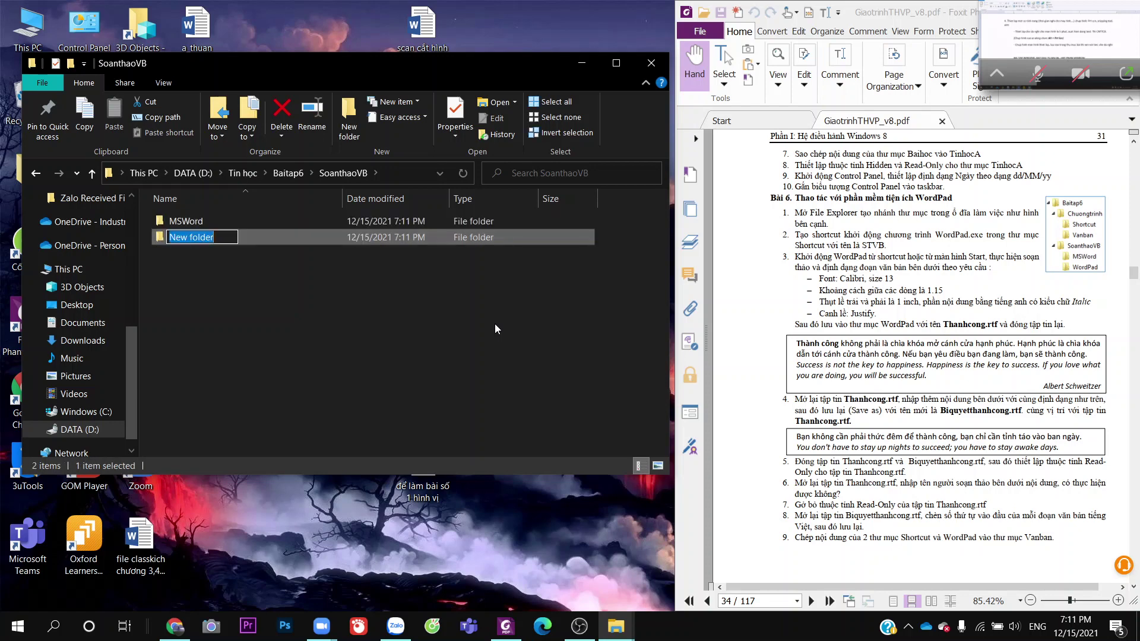
type("Ww")
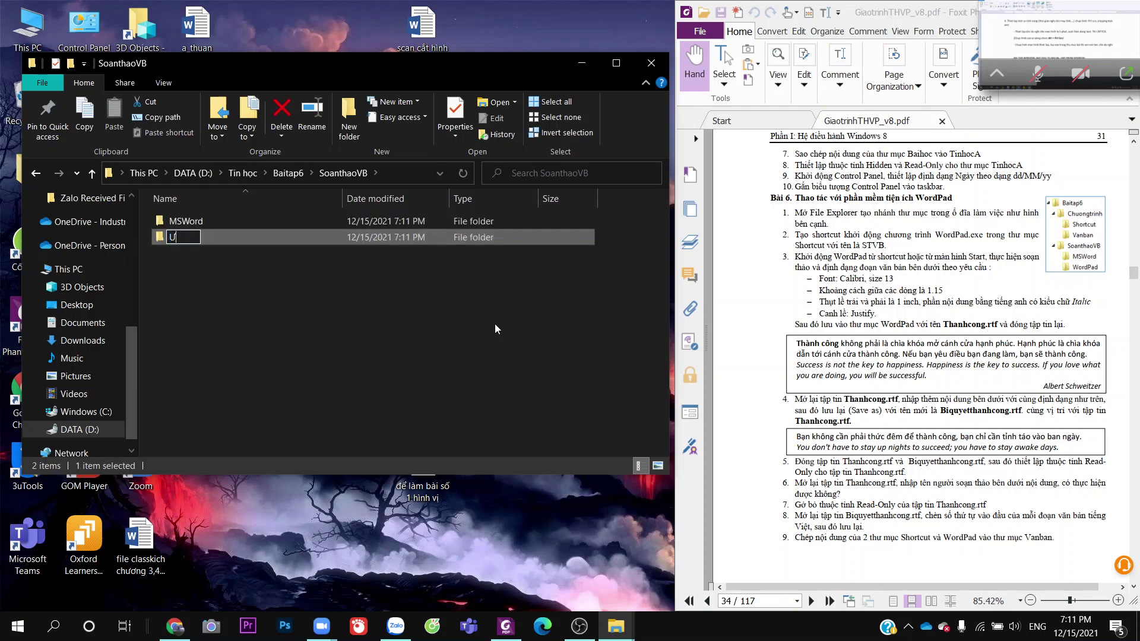
type("rdPAd")
key("BackSpace")
key("BackSpace")
key("BackSpace")
type("Pad")
left_click(495, 329)
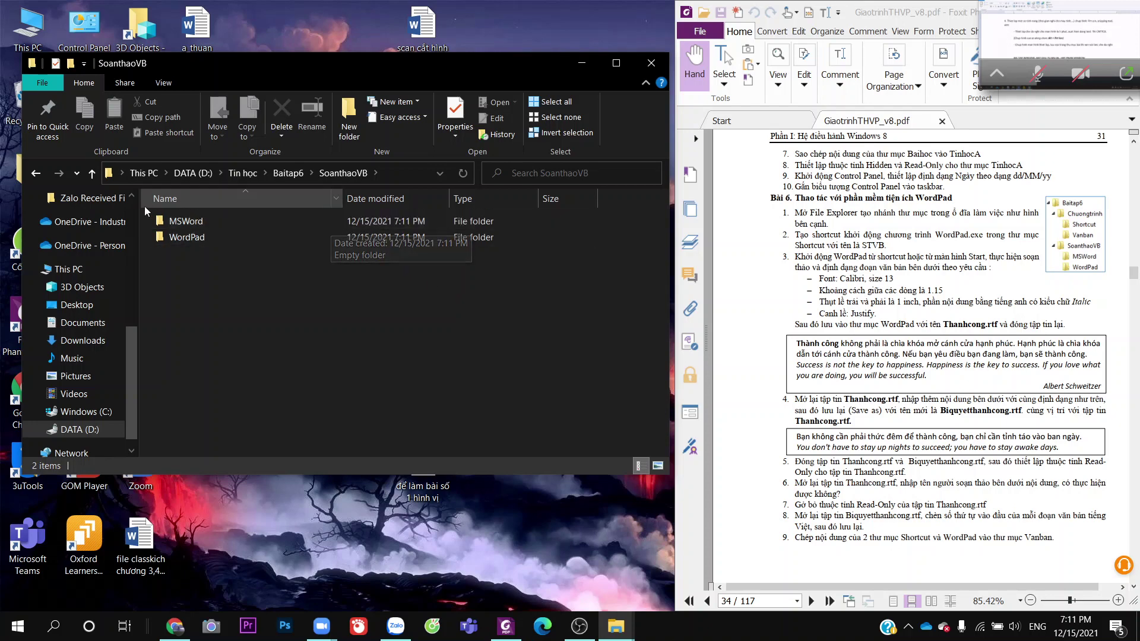
scroll(30, 291, "up", 1)
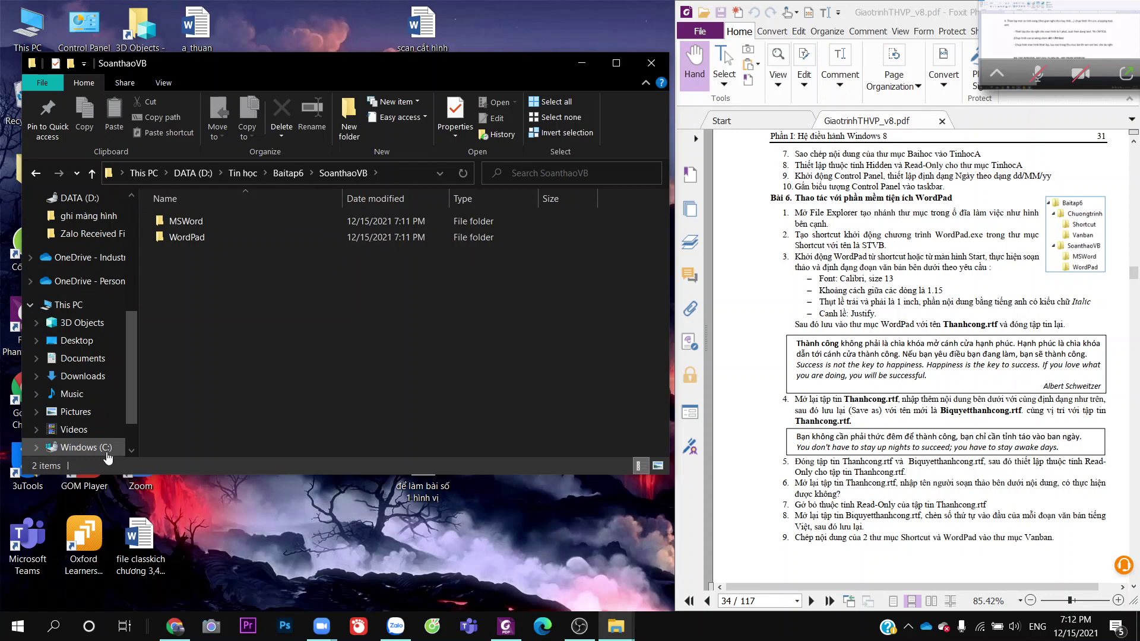
Search the Windows (C:) drive for 'WordPad' to list its WordPad.exe files
left_click(78, 447)
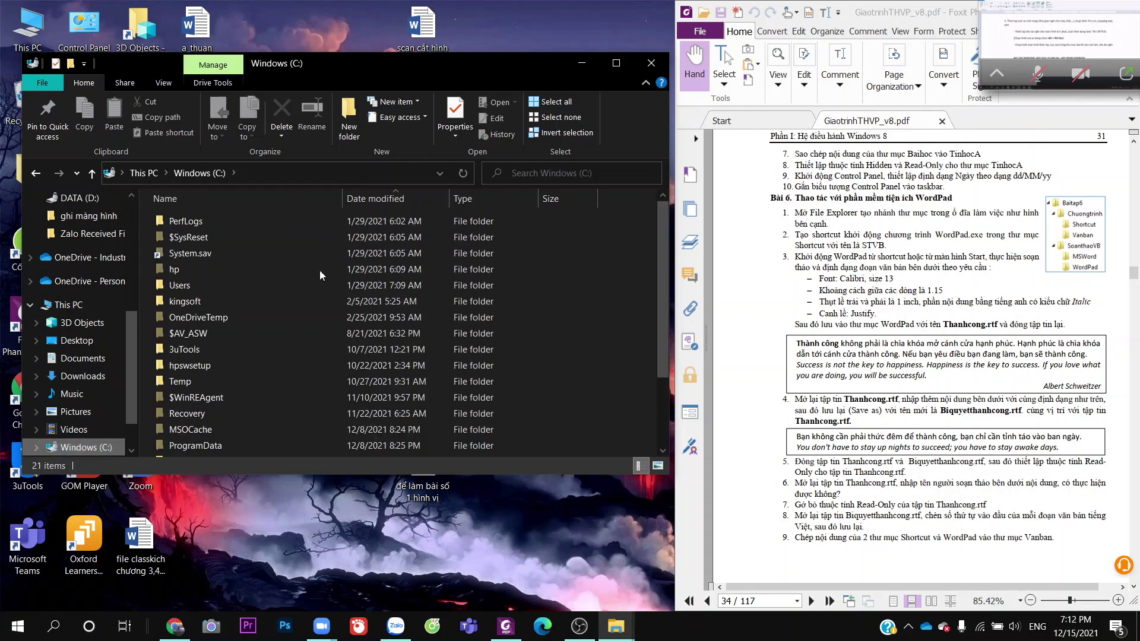
left_click(529, 169)
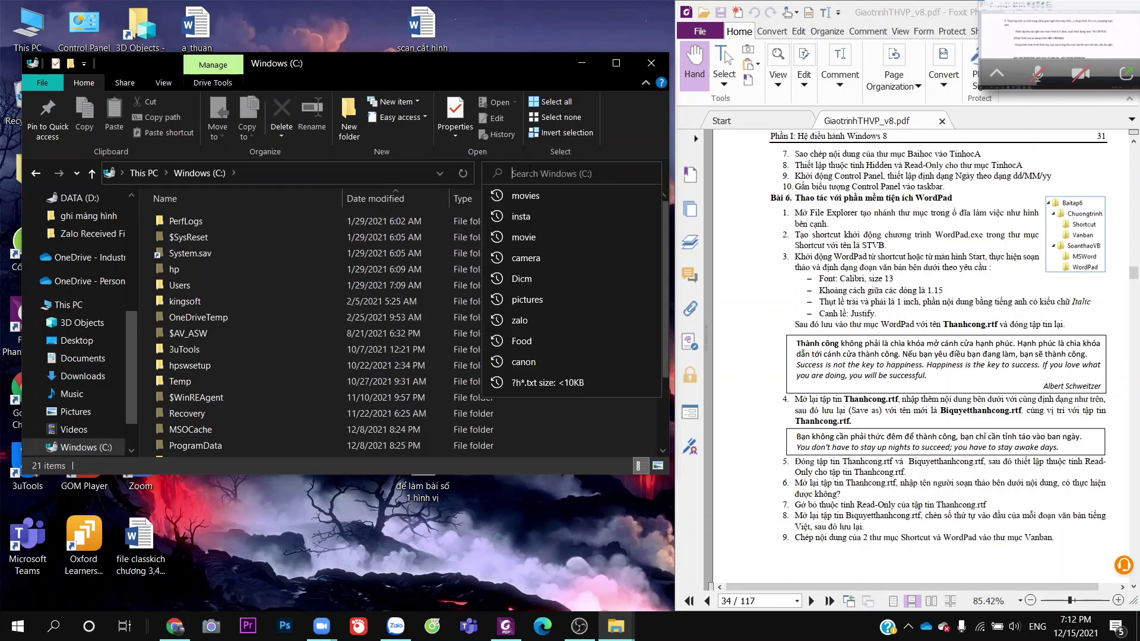
type("W")
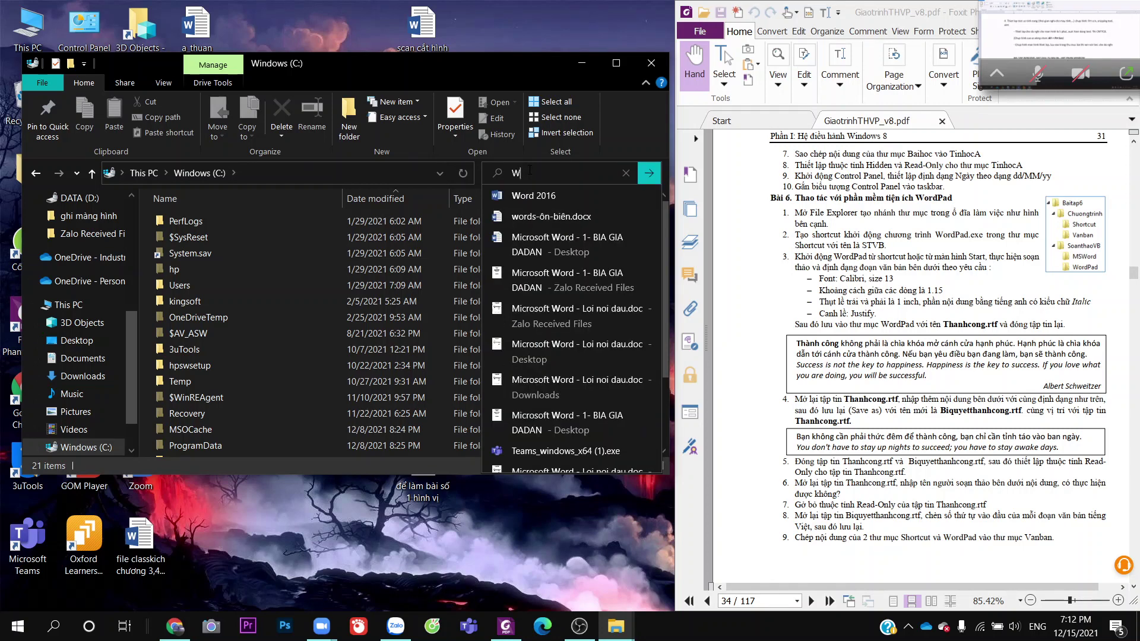
type("ord")
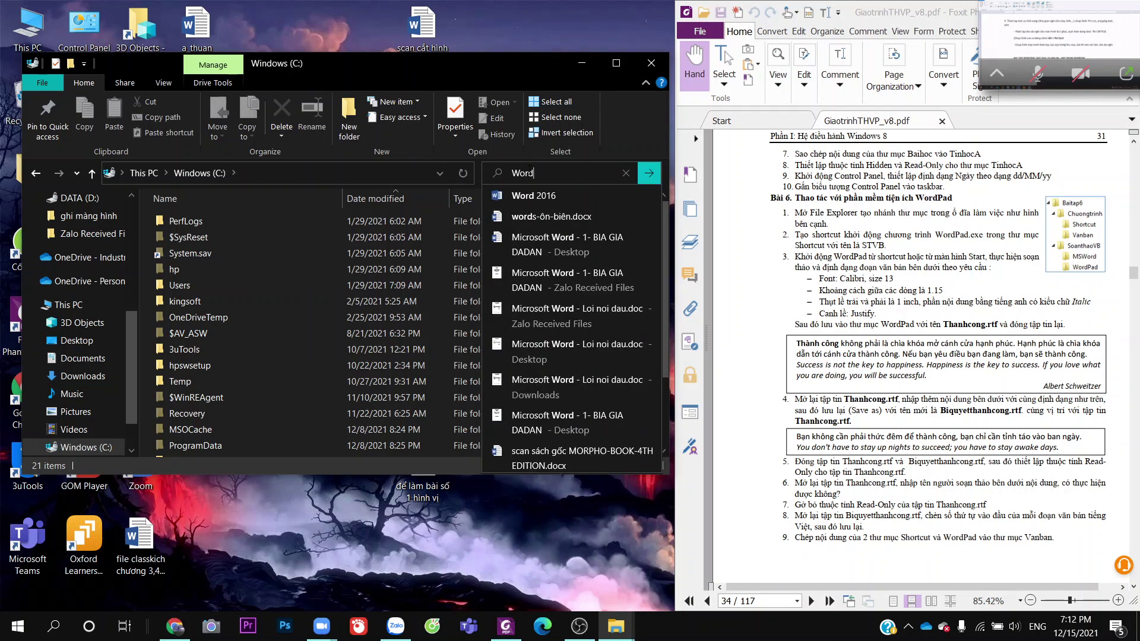
type("Pad.exe")
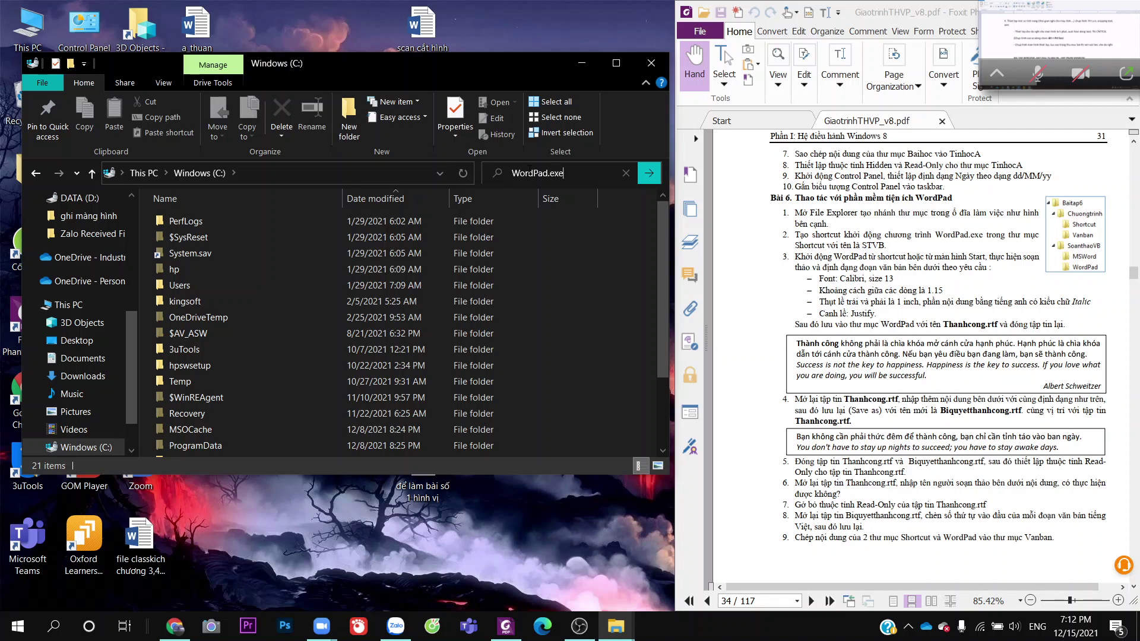
key("Return")
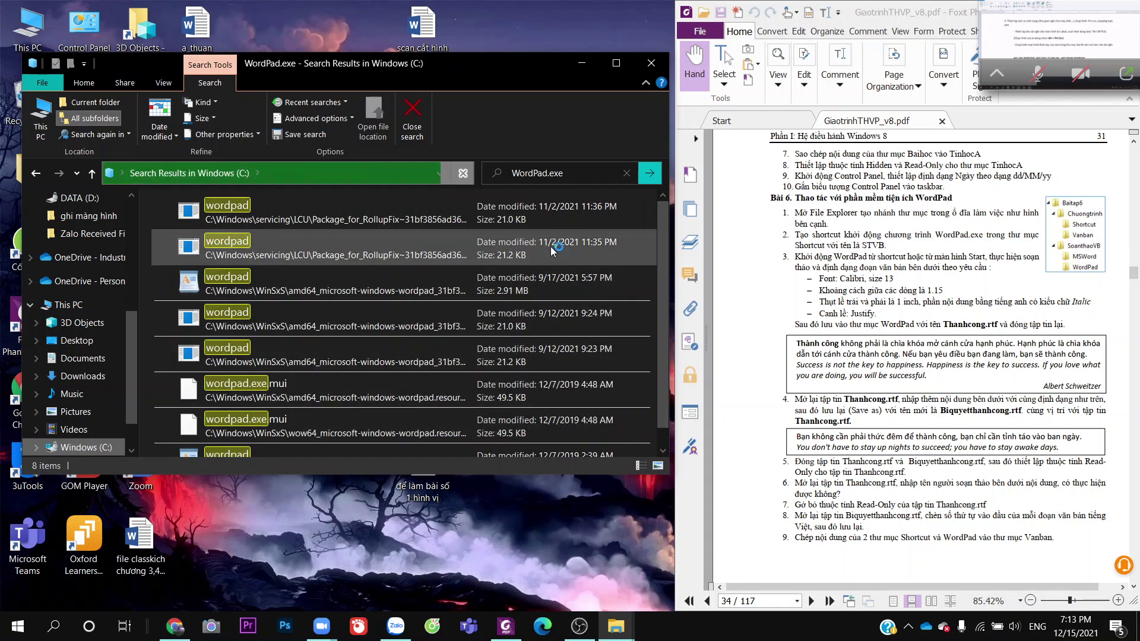
scroll(515, 258, "down", 1)
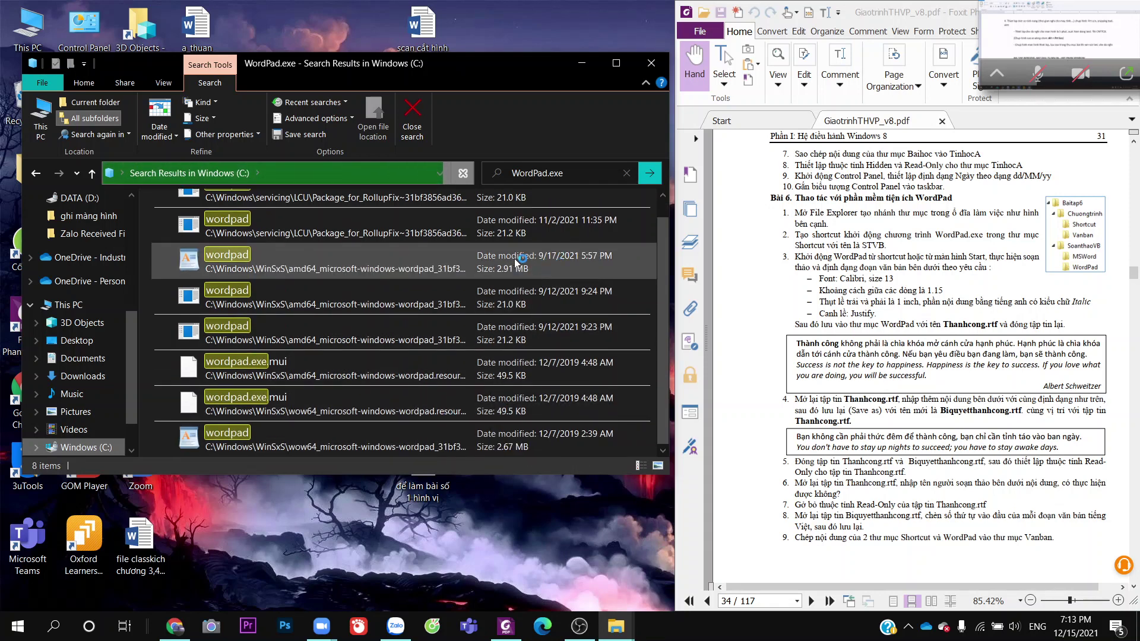
scroll(450, 391, "up", 1)
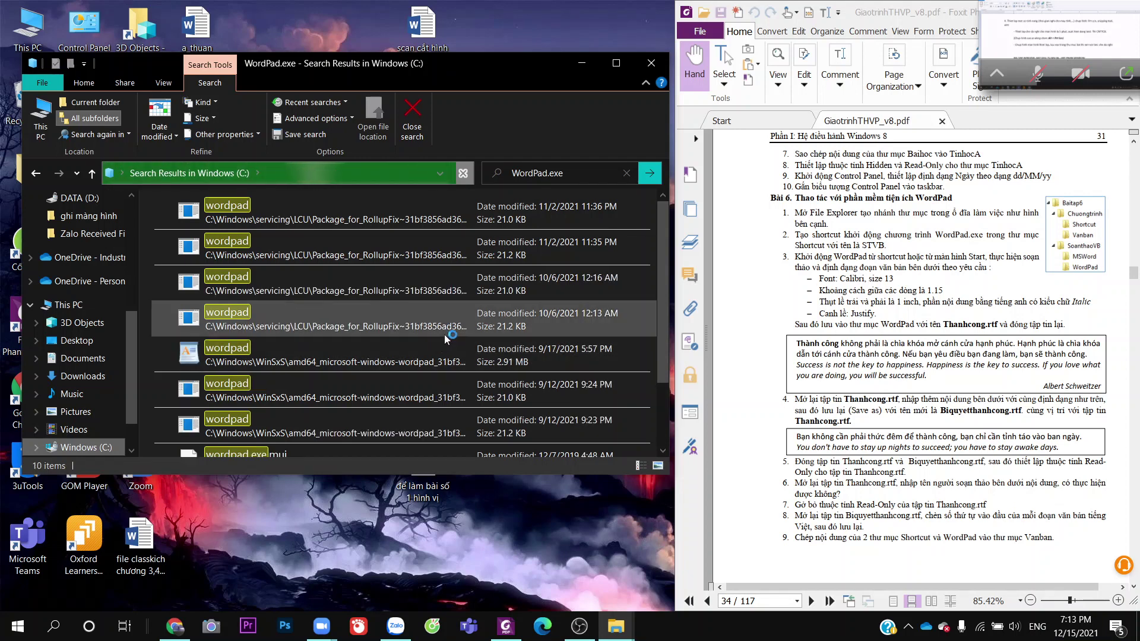
scroll(446, 341, "down", 3)
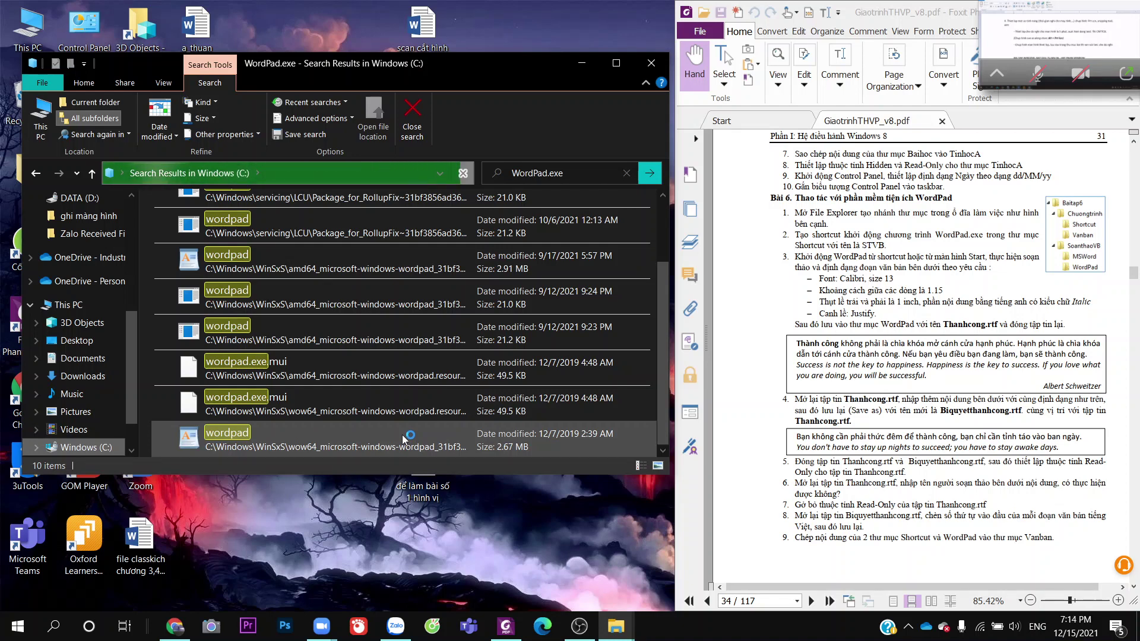
Search Windows for 'wodpad' and open the WordPad shortcut's file location
left_click(55, 613)
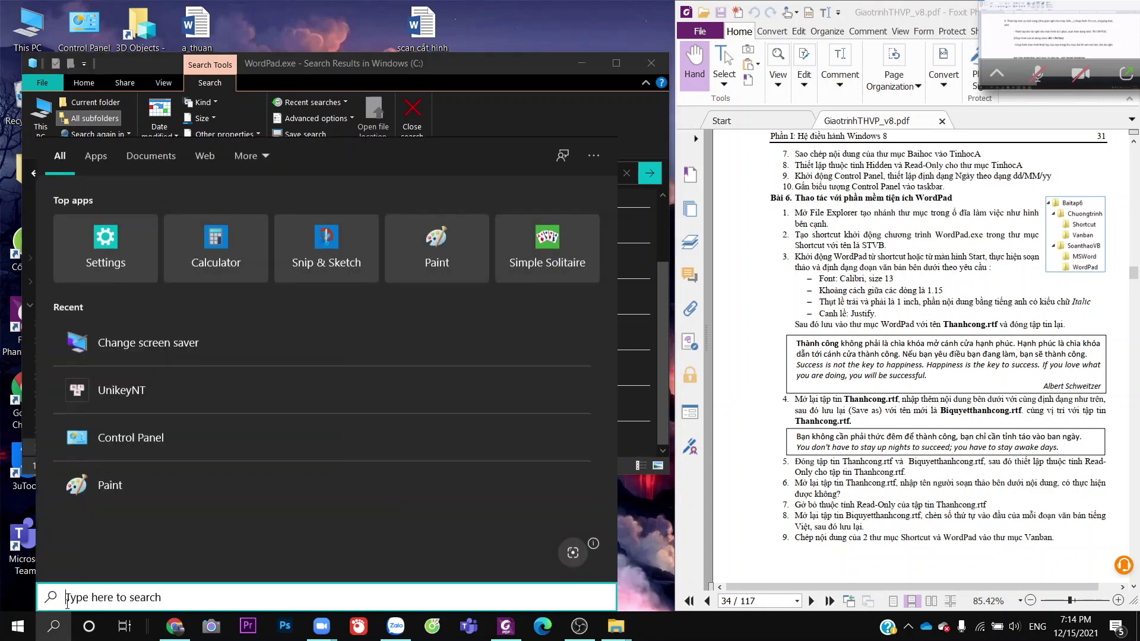
type("w")
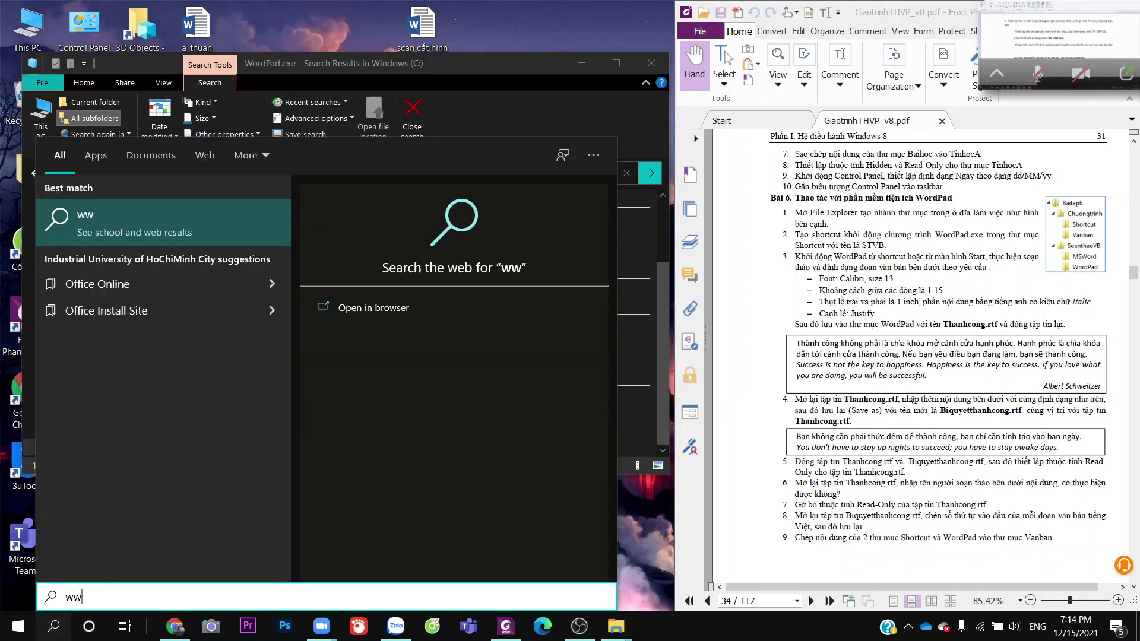
type("odpad")
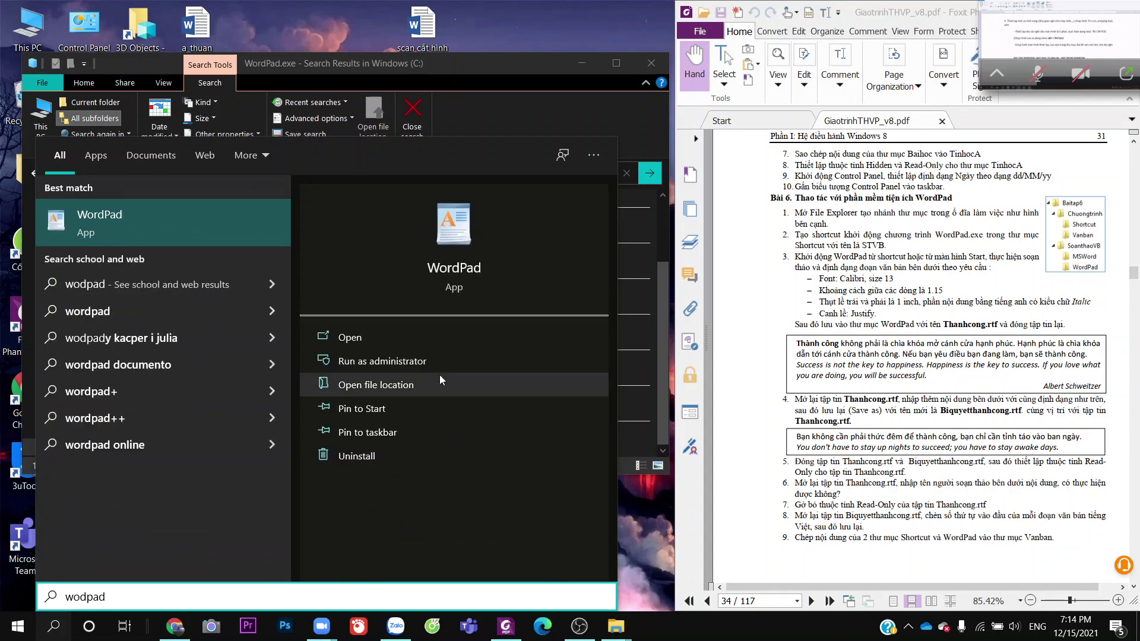
left_click(438, 391)
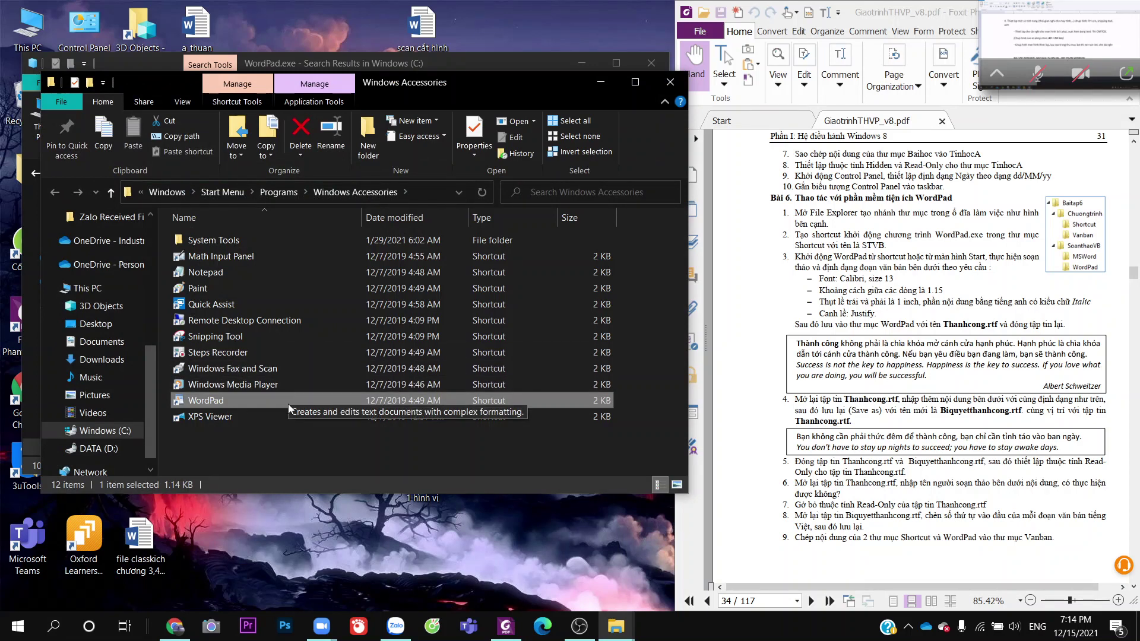
Test-launch WordPad from its shortcut, close it, and minimize the Accessories window
right_click(289, 404)
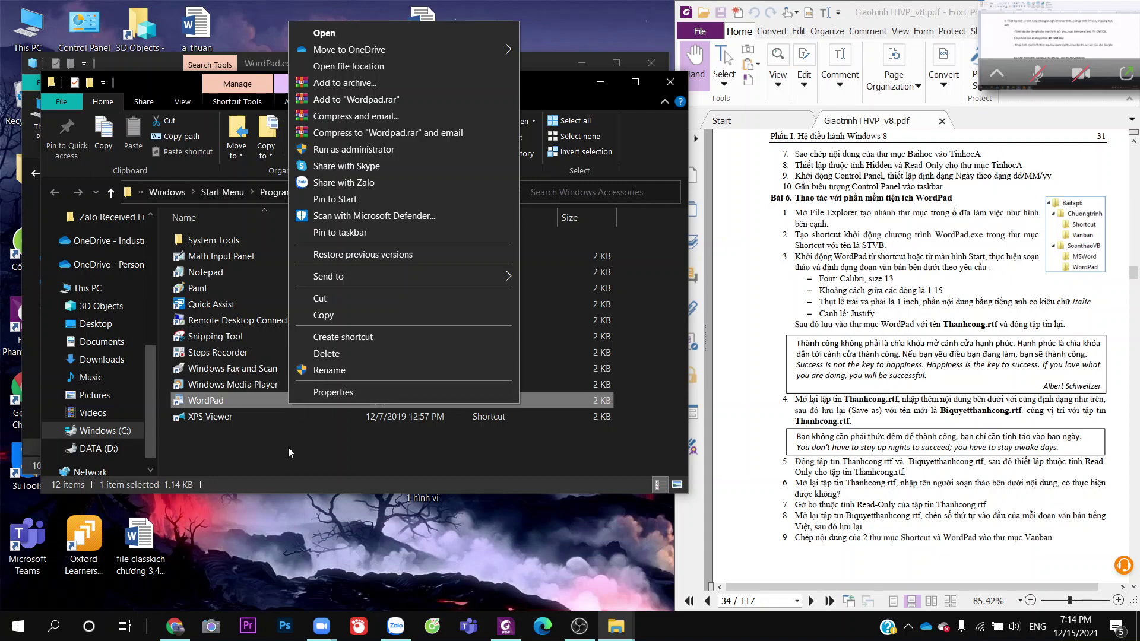
left_click(289, 443)
double_click(287, 405)
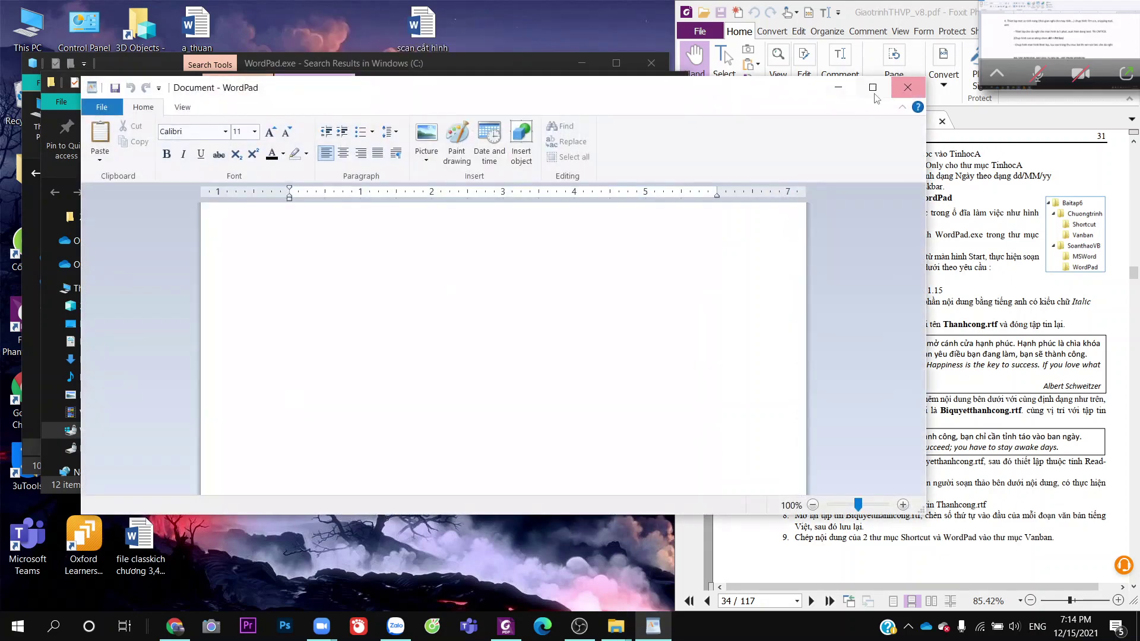
left_click(907, 87)
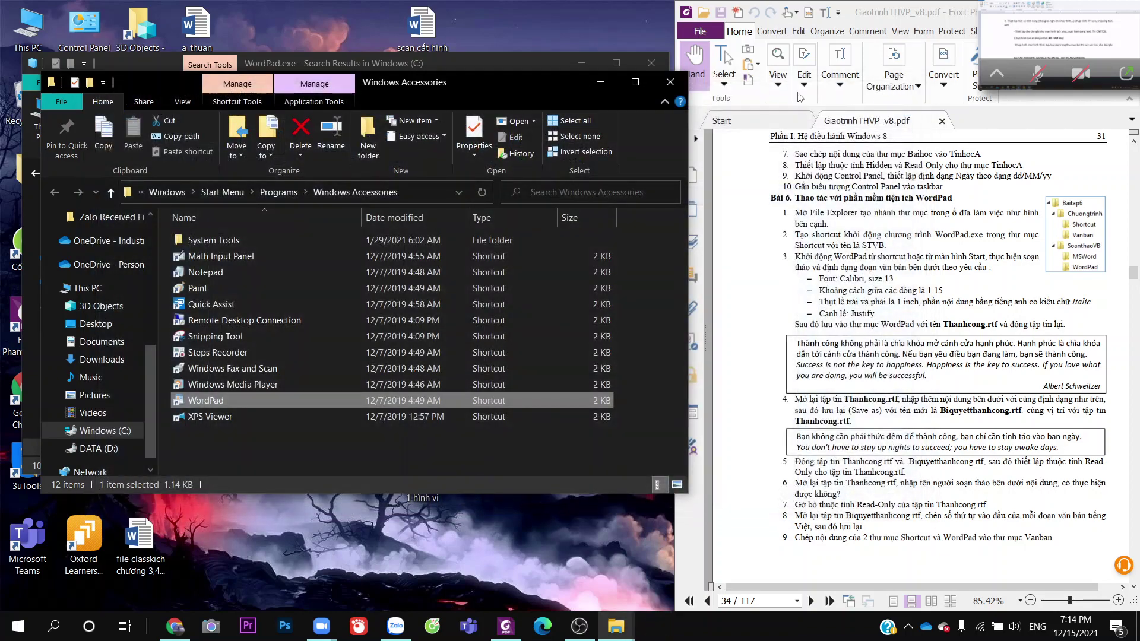
left_click(601, 82)
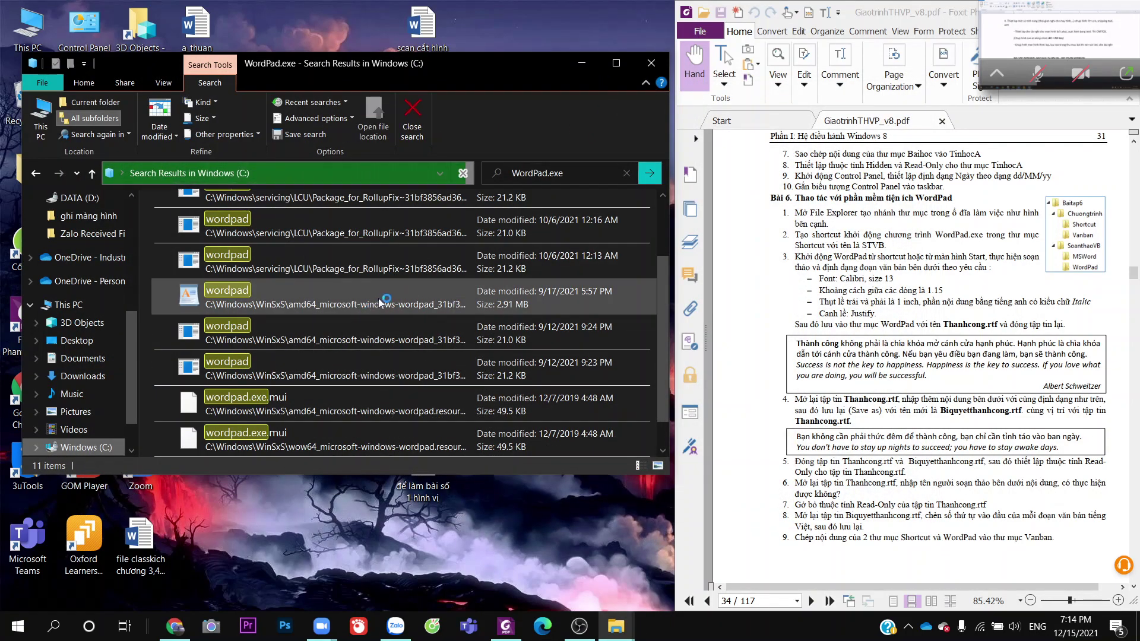
Search Windows for 'wordpad.exe' and open its file location
scroll(383, 300, "up", 3)
scroll(383, 300, "down", 3)
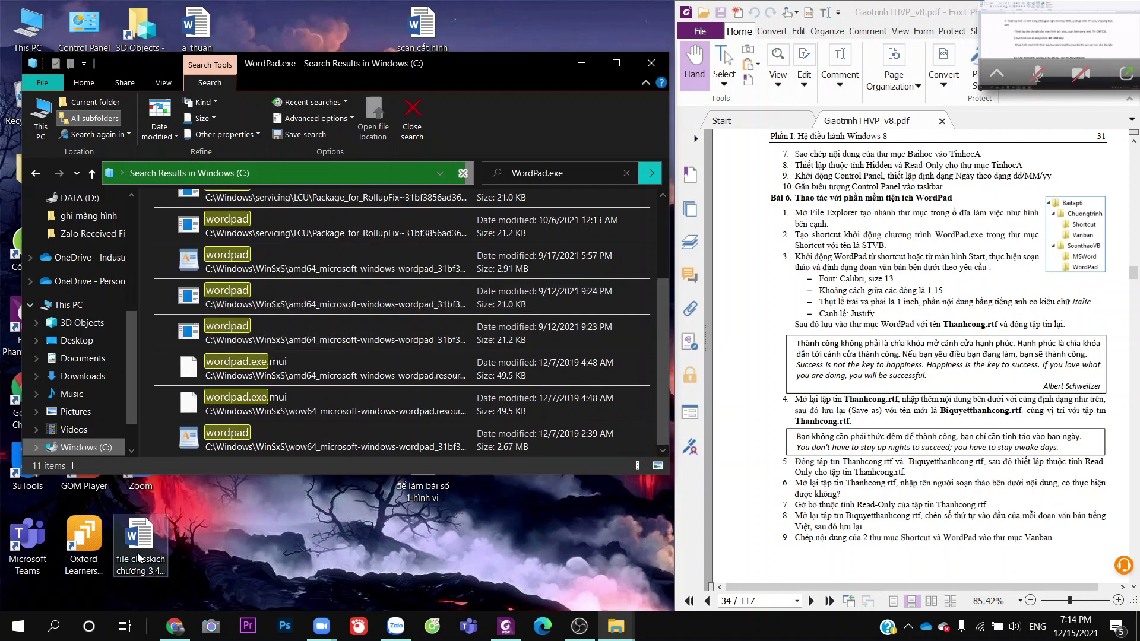
left_click(53, 626)
type("w")
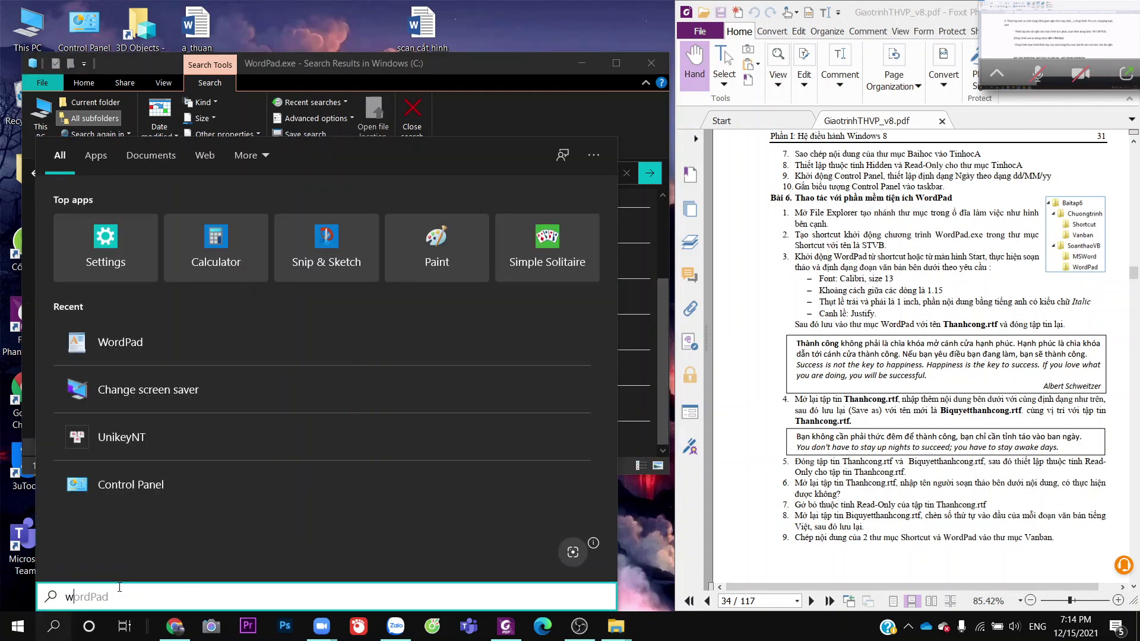
type("ordpad")
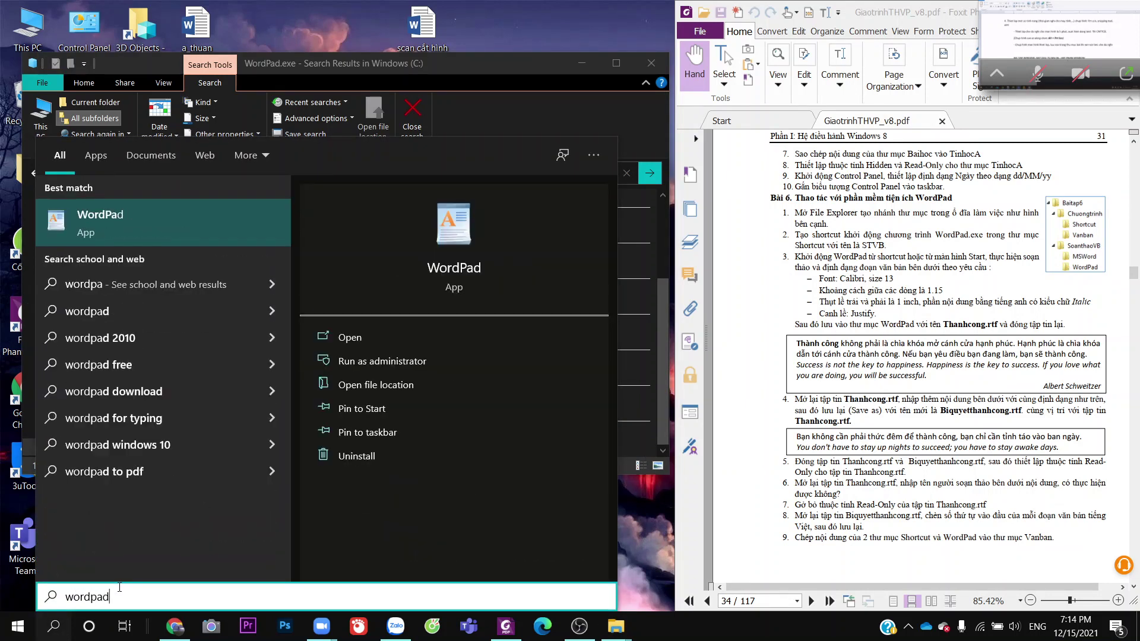
type(".exe")
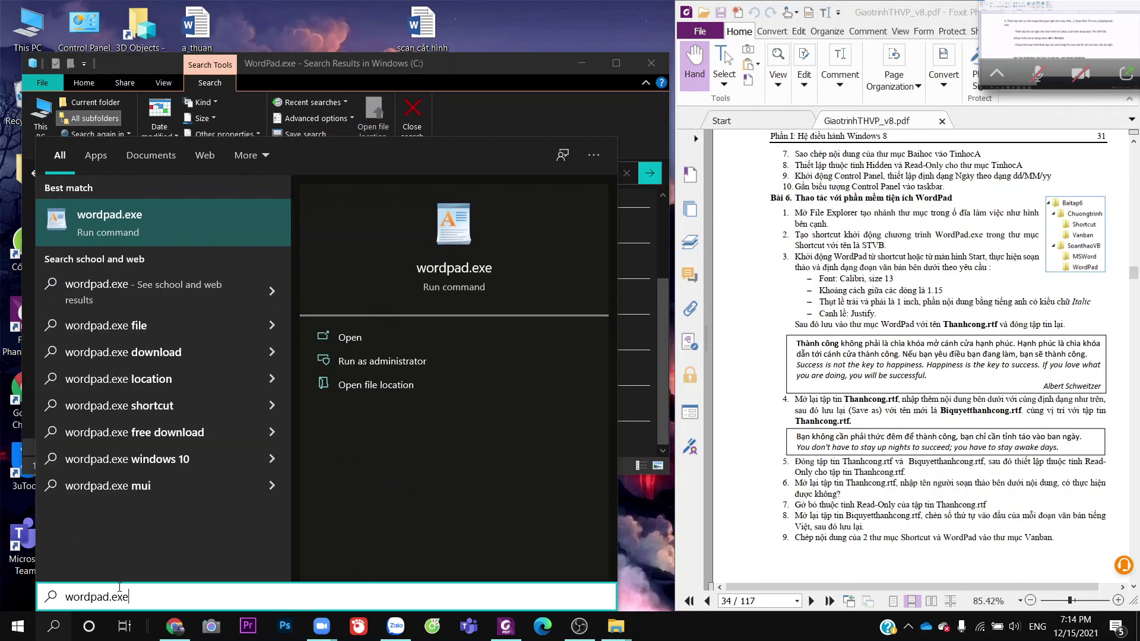
right_click(456, 244)
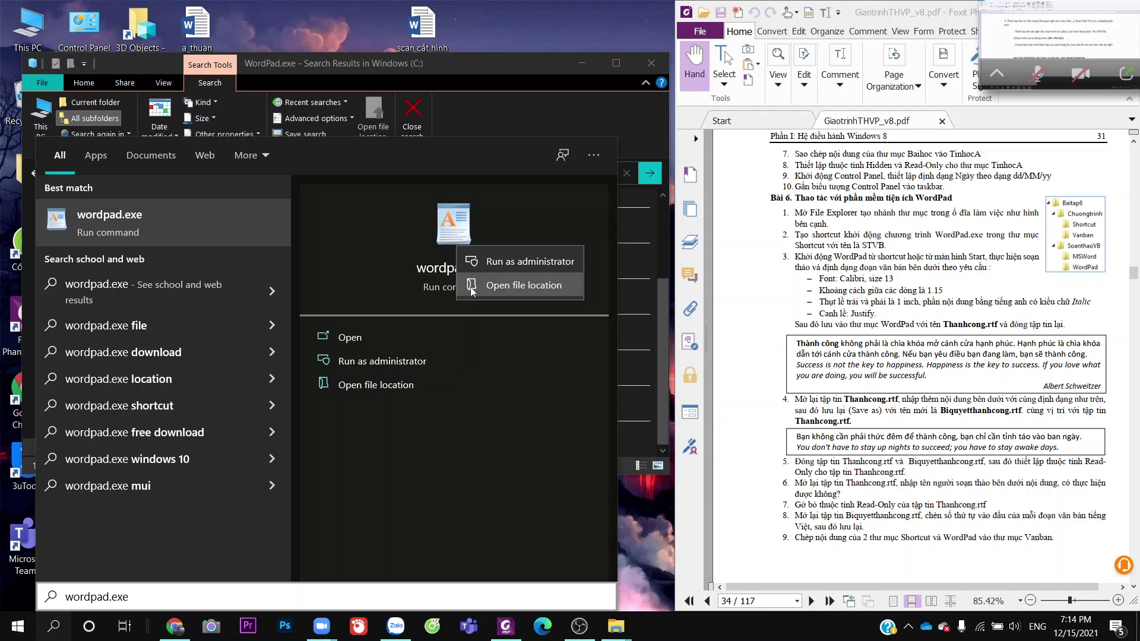
left_click(472, 286)
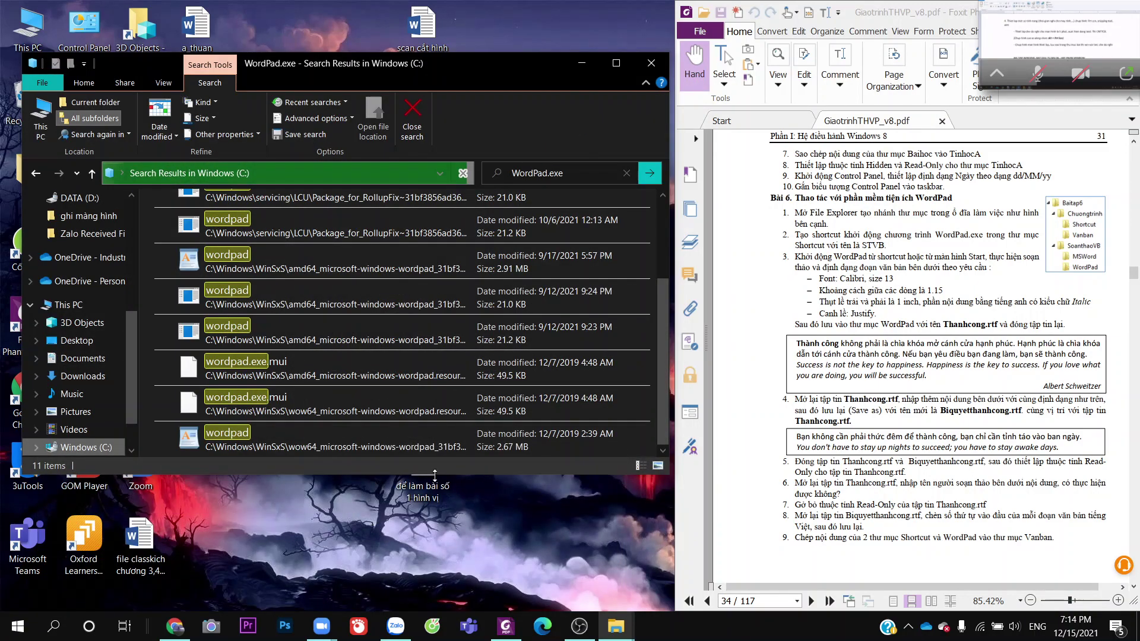
Close the extra Accessories folder windows and return to the WordPad.exe search results
left_click(616, 626)
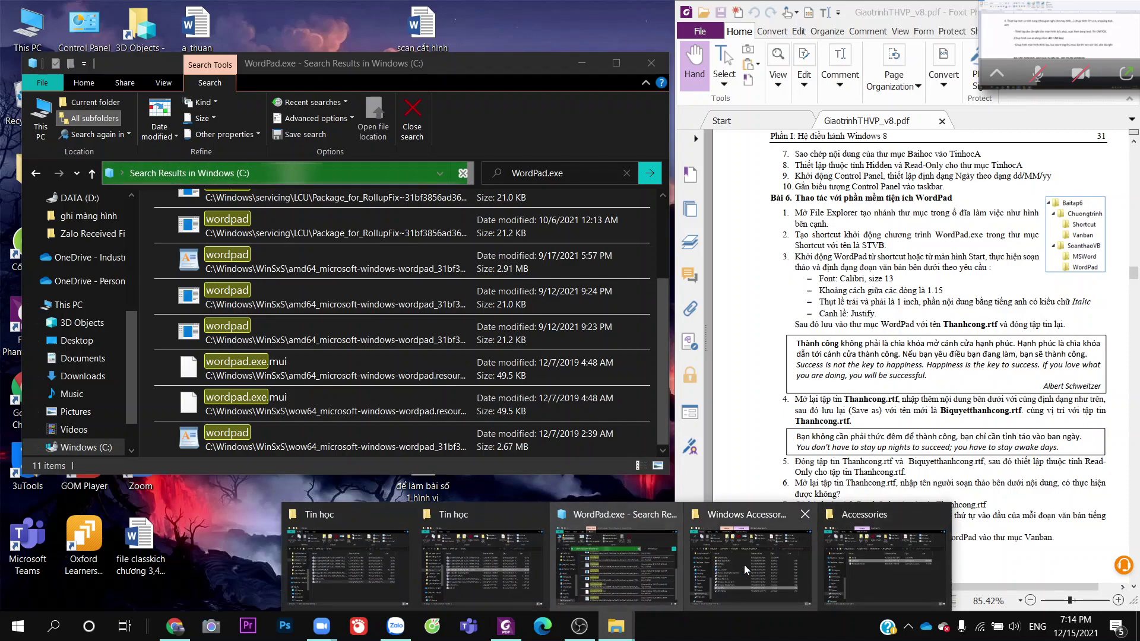
left_click(871, 565)
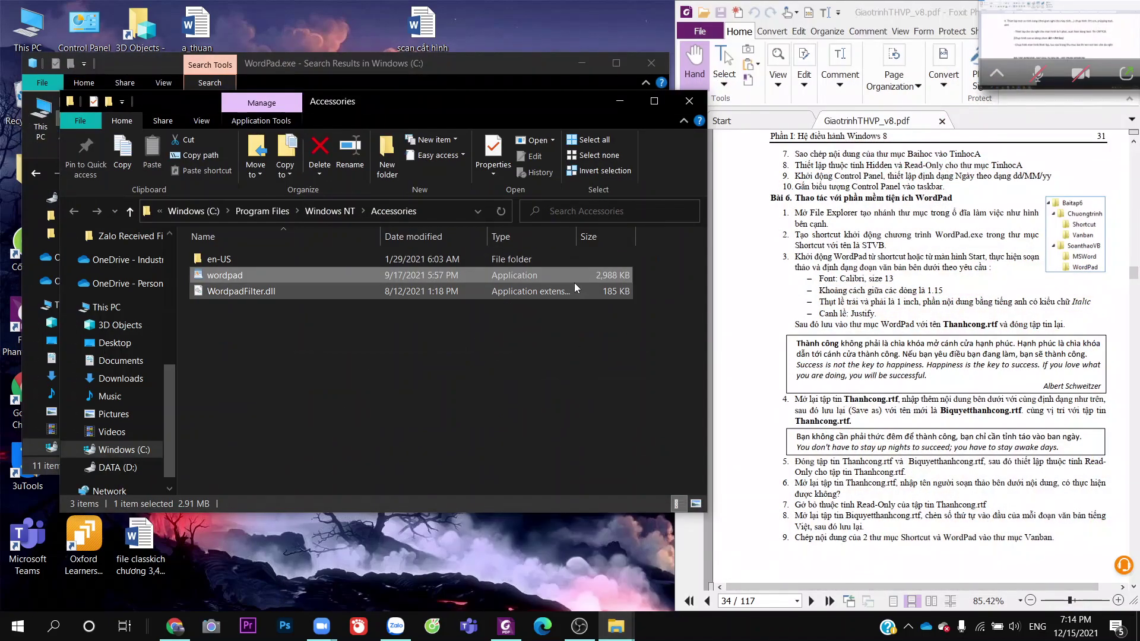
left_click(694, 101)
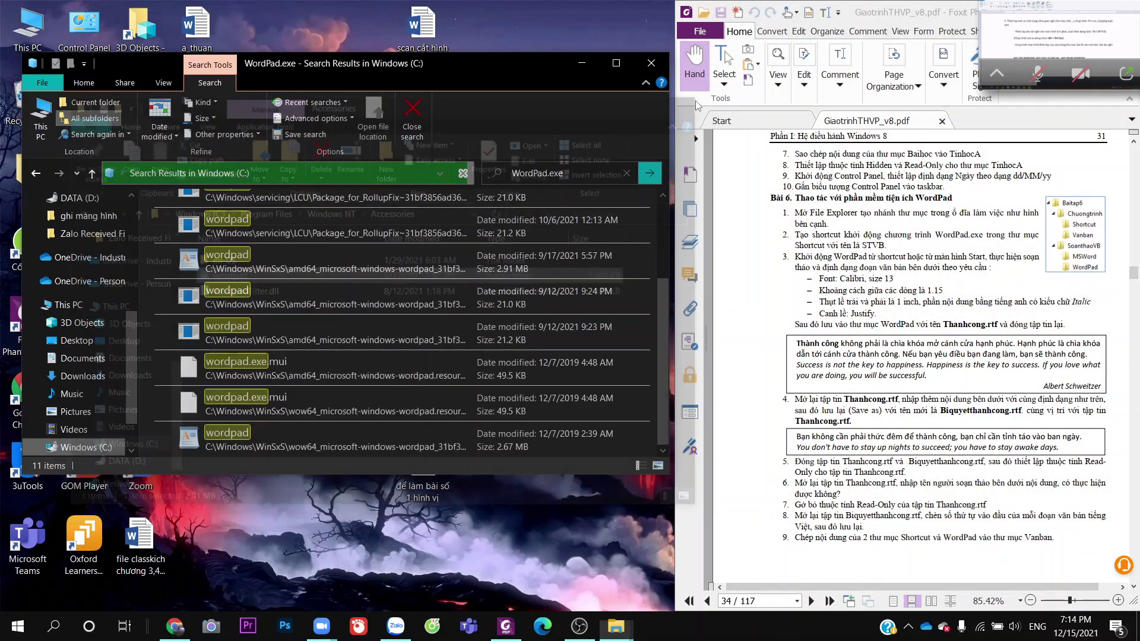
left_click(616, 618)
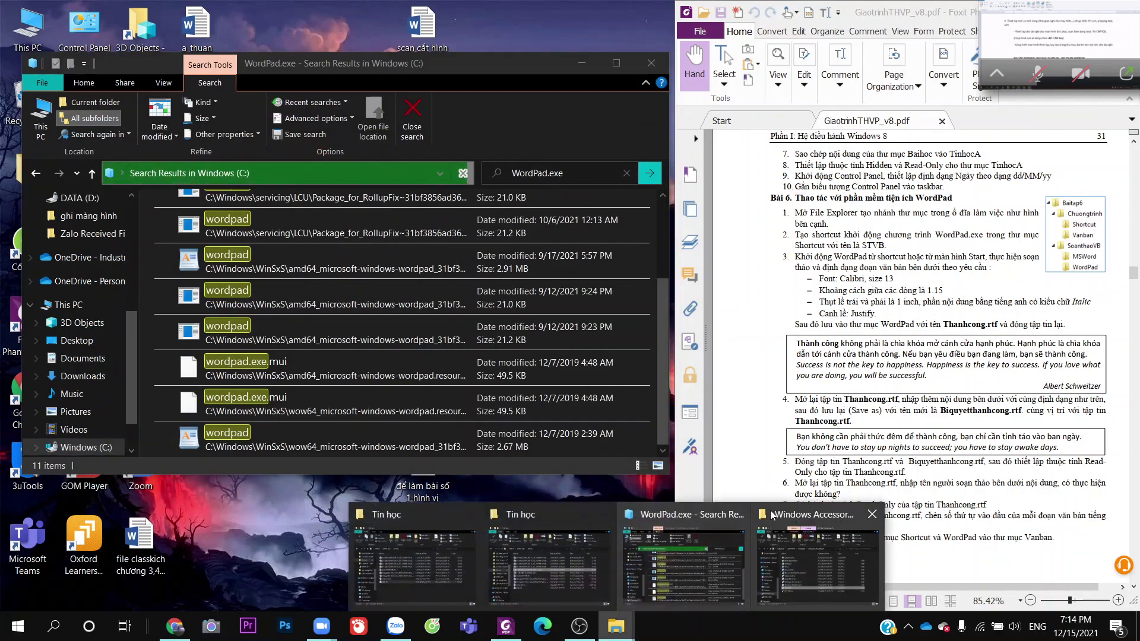
left_click(876, 516)
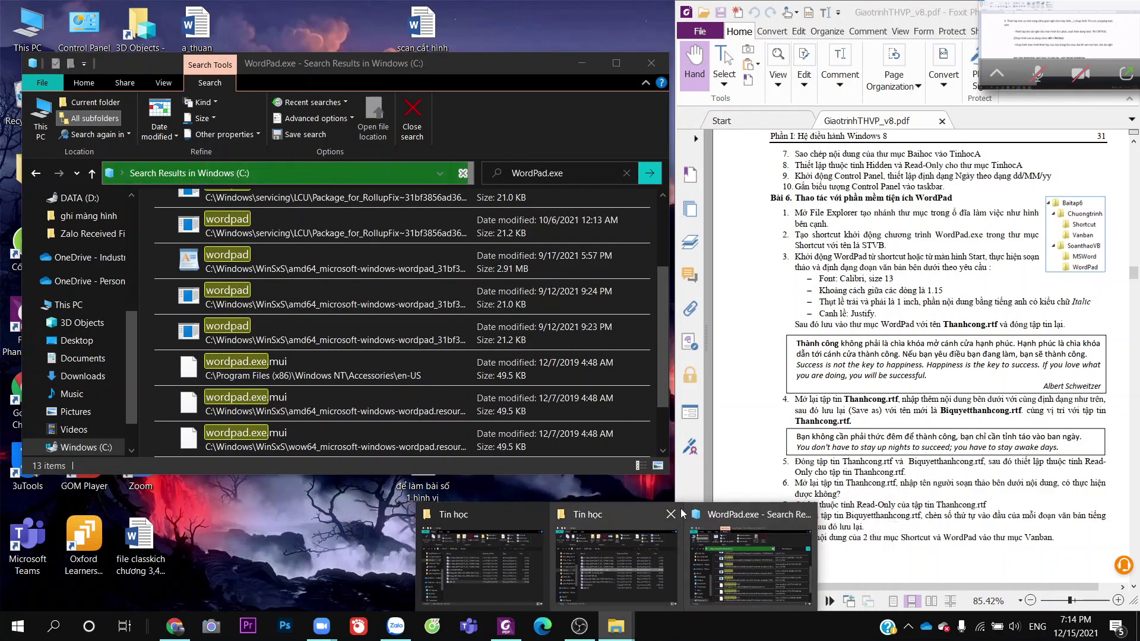
mouse_move(618, 502)
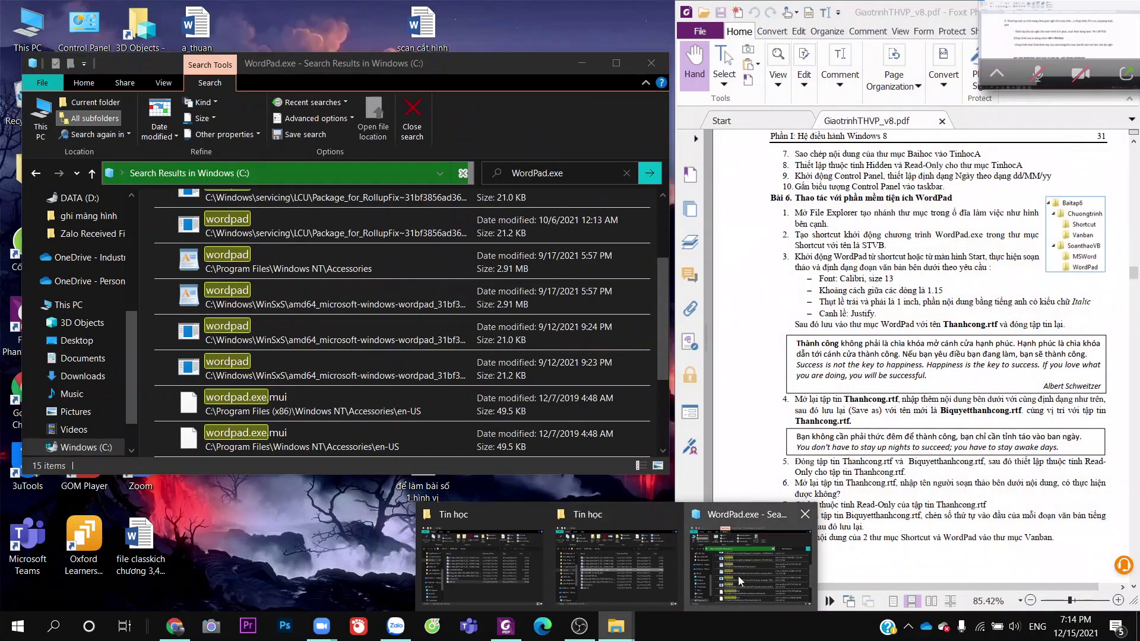
left_click(739, 581)
Scroll through all 15 WordPad.exe results, briefly maximizing then restoring the window
scroll(487, 368, "down", 2)
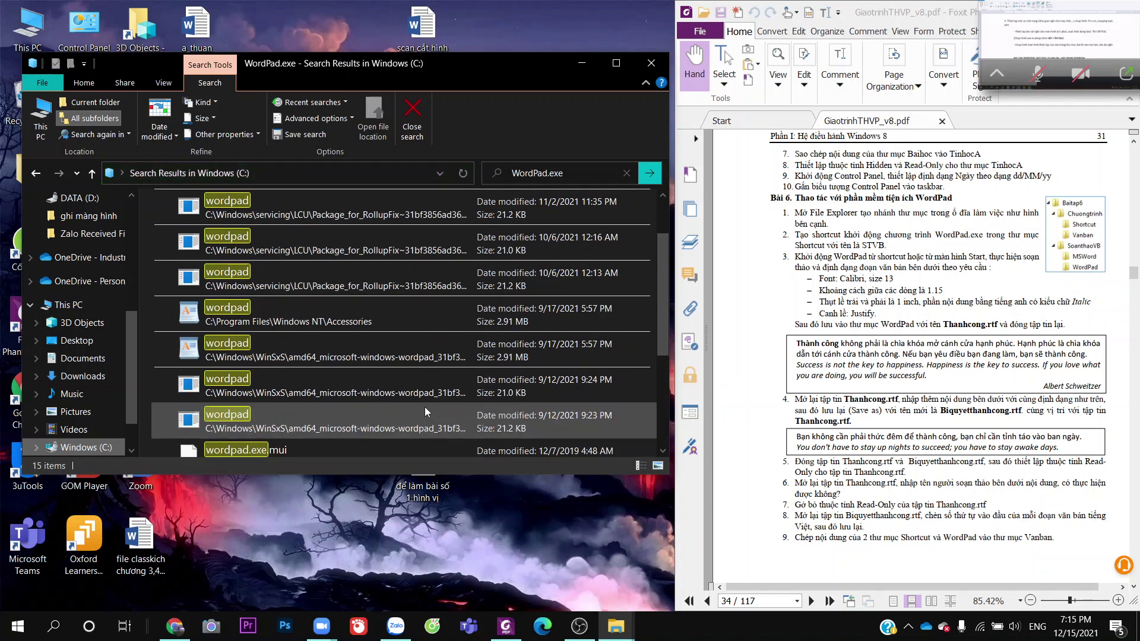
scroll(427, 401, "down", 4)
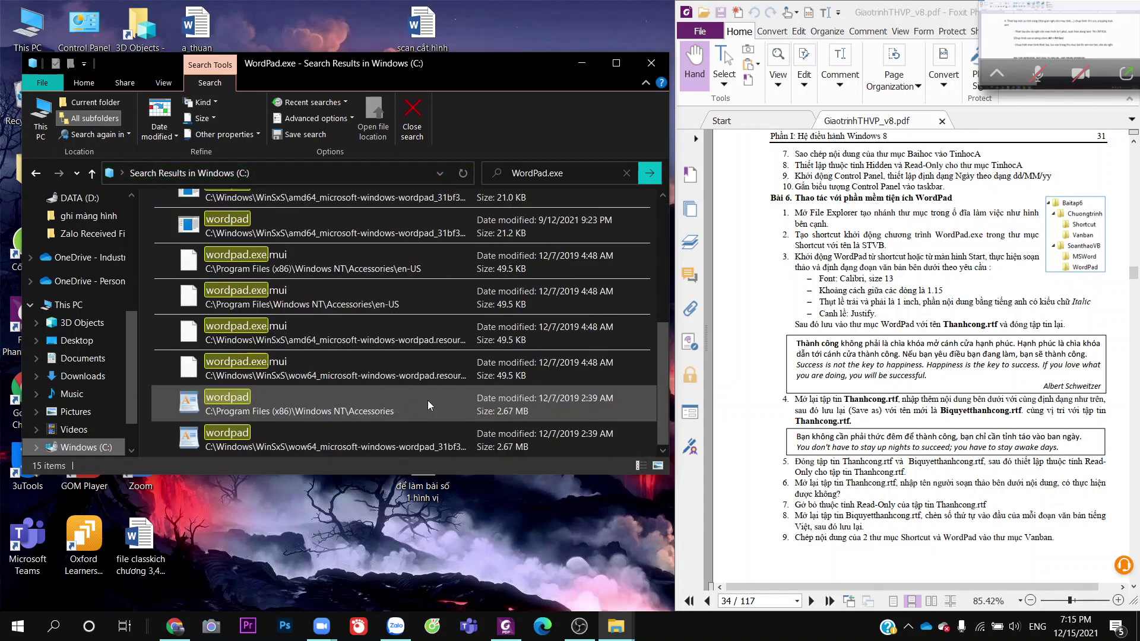
scroll(429, 398, "up", 3)
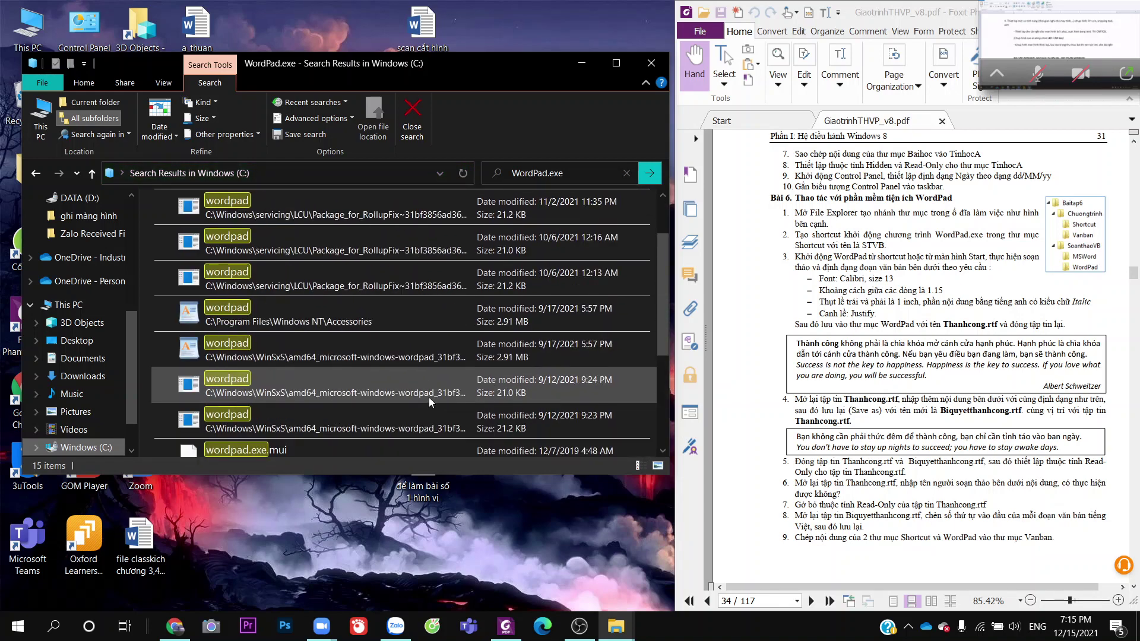
scroll(429, 397, "down", 3)
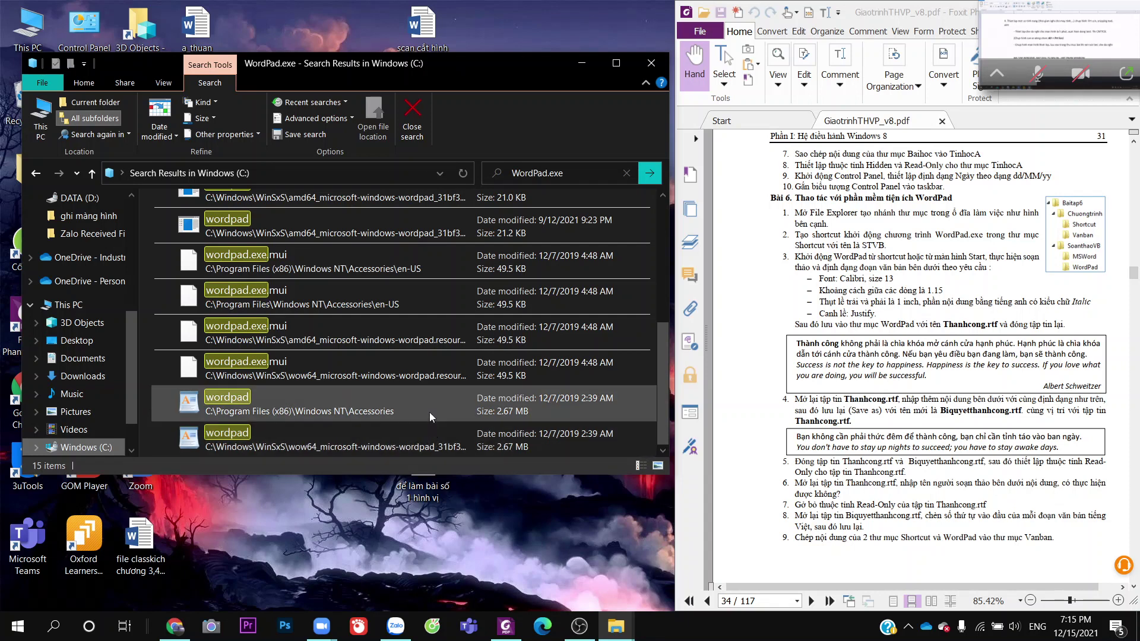
scroll(429, 412, "up", 5)
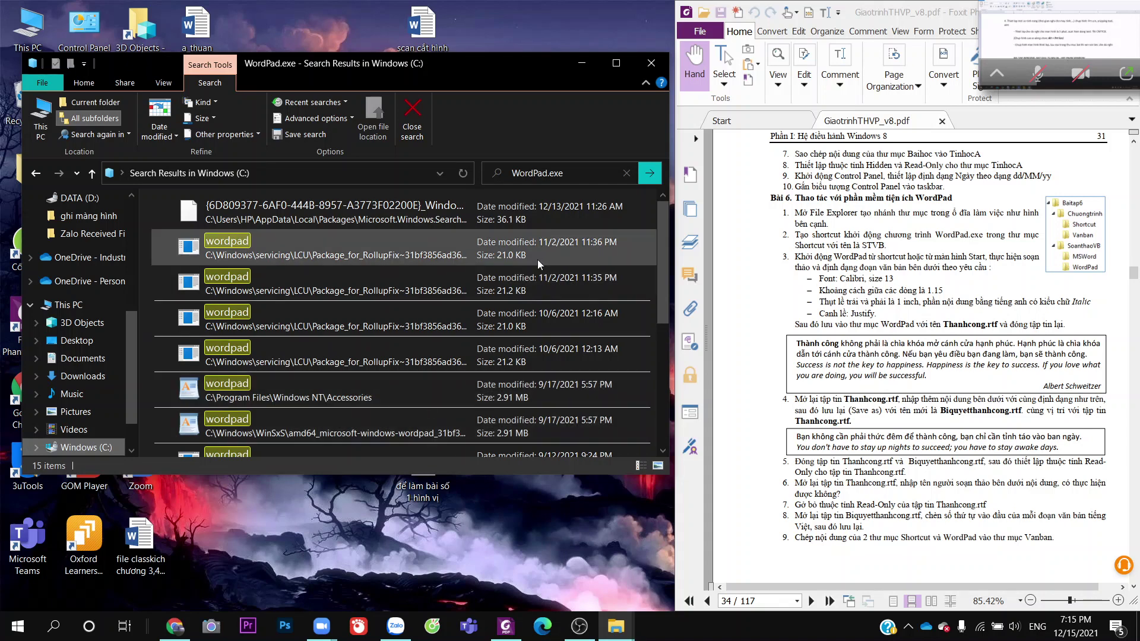
scroll(633, 215, "down", 5)
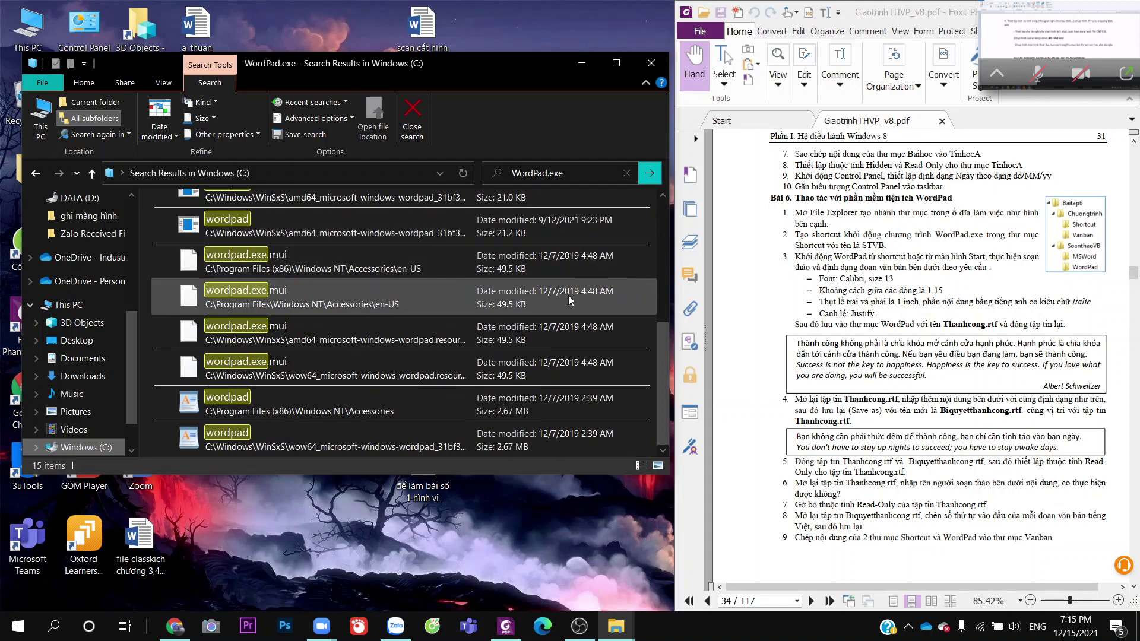
scroll(569, 295, "up", 3)
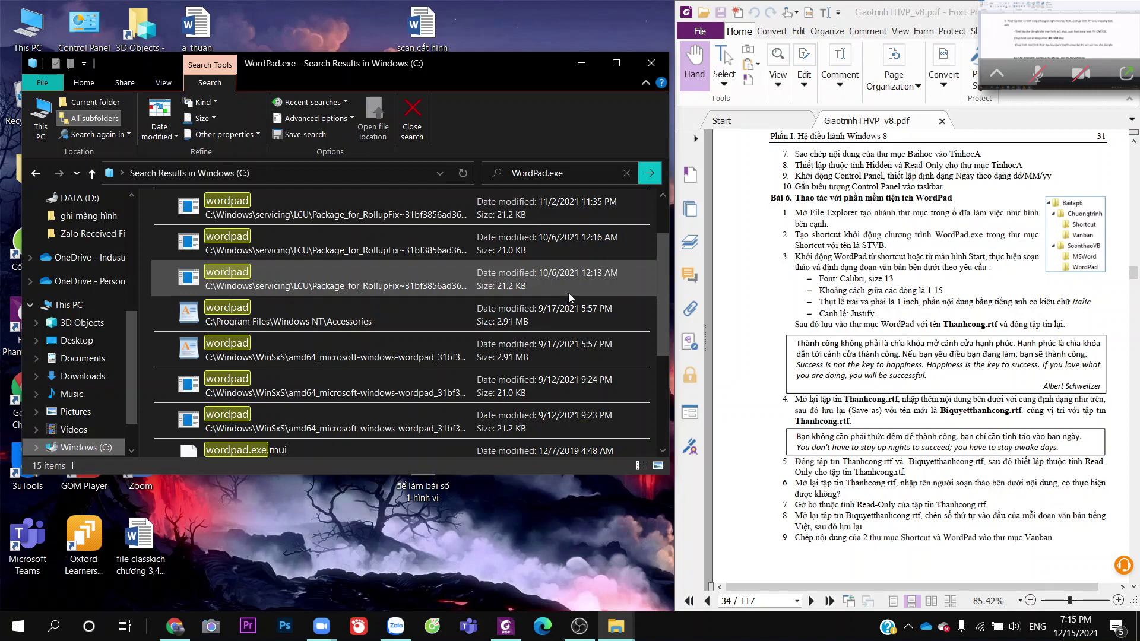
left_click(622, 63)
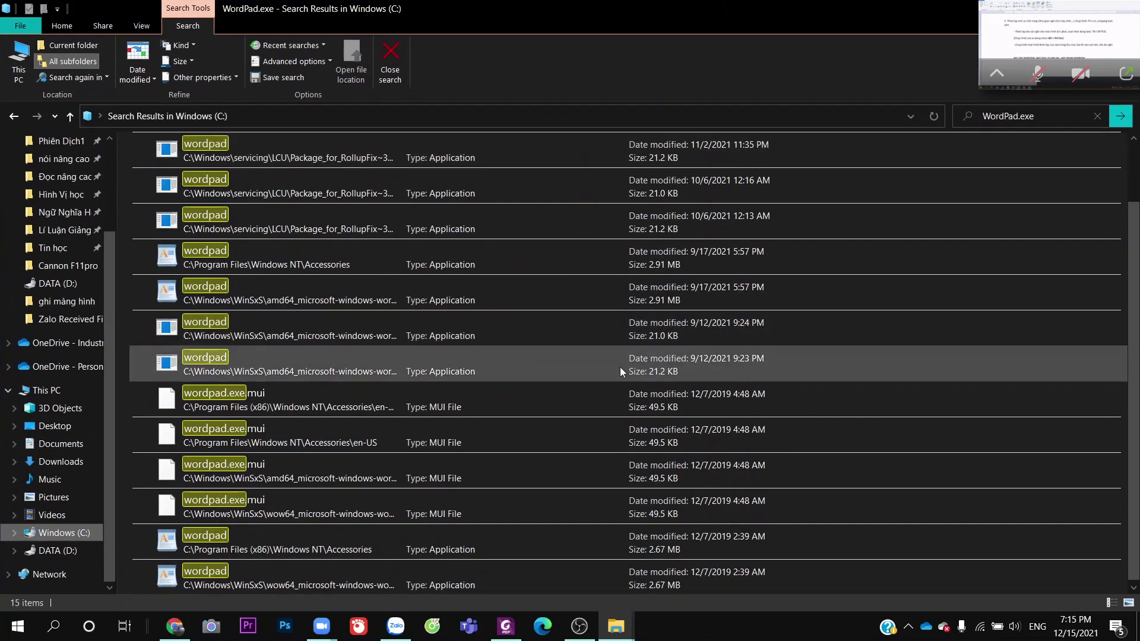
double_click(902, 20)
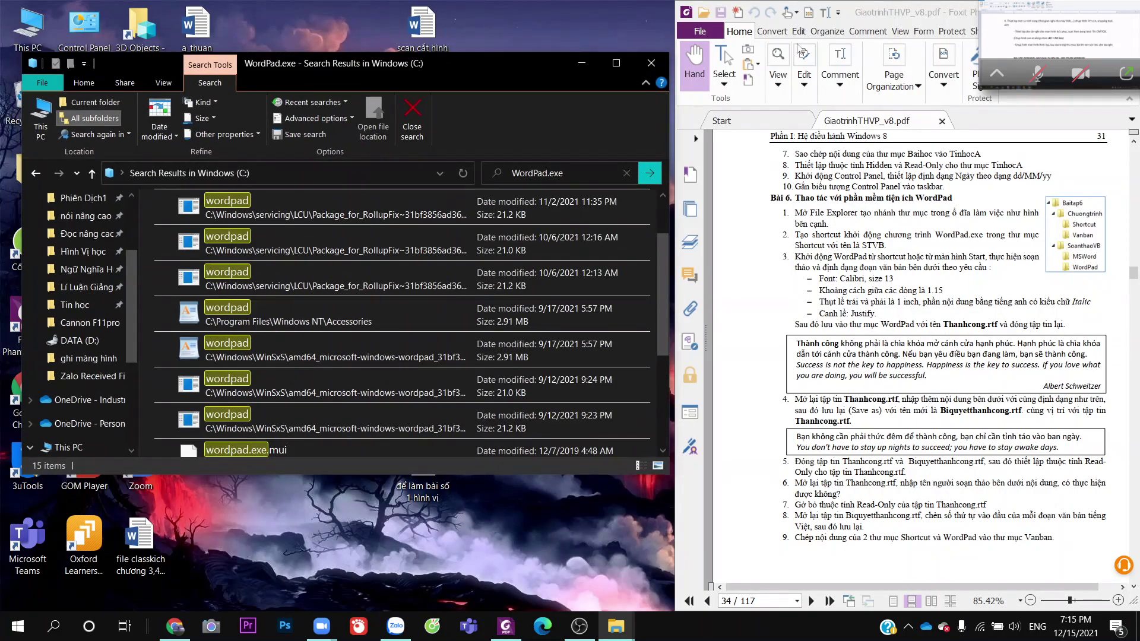
scroll(524, 356, "down", 2)
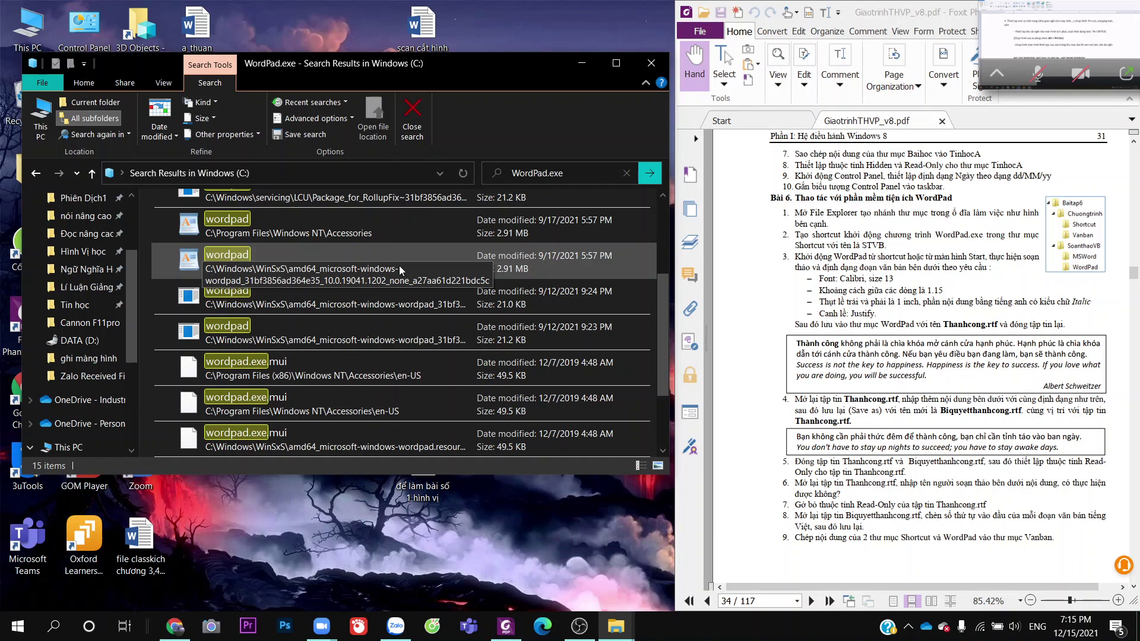
scroll(519, 233, "up", 3)
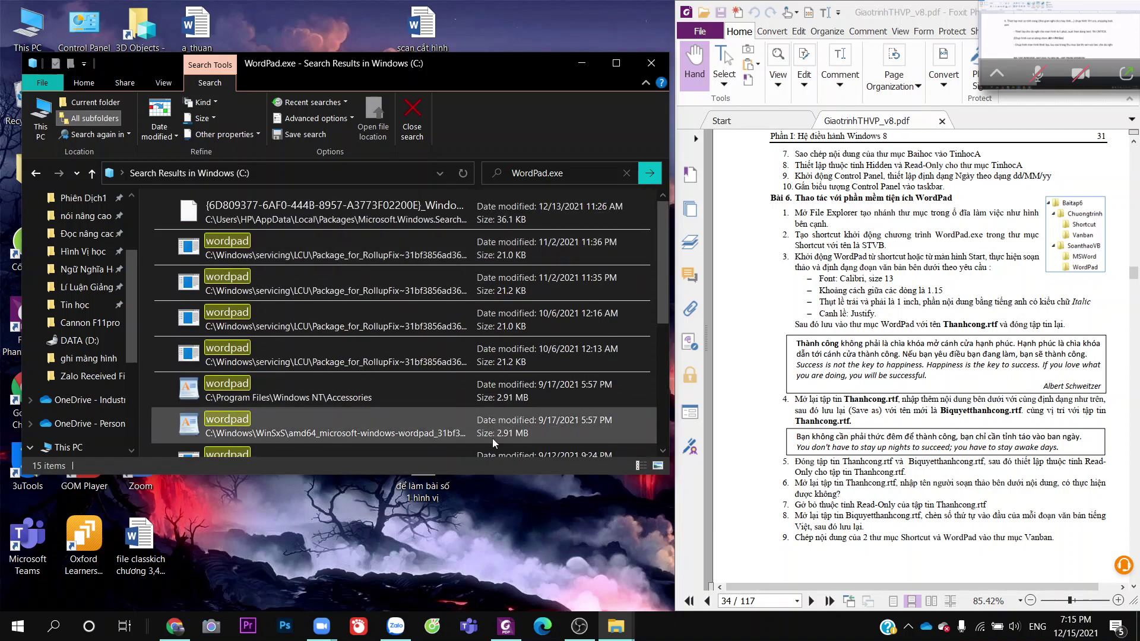
scroll(404, 431, "down", 4)
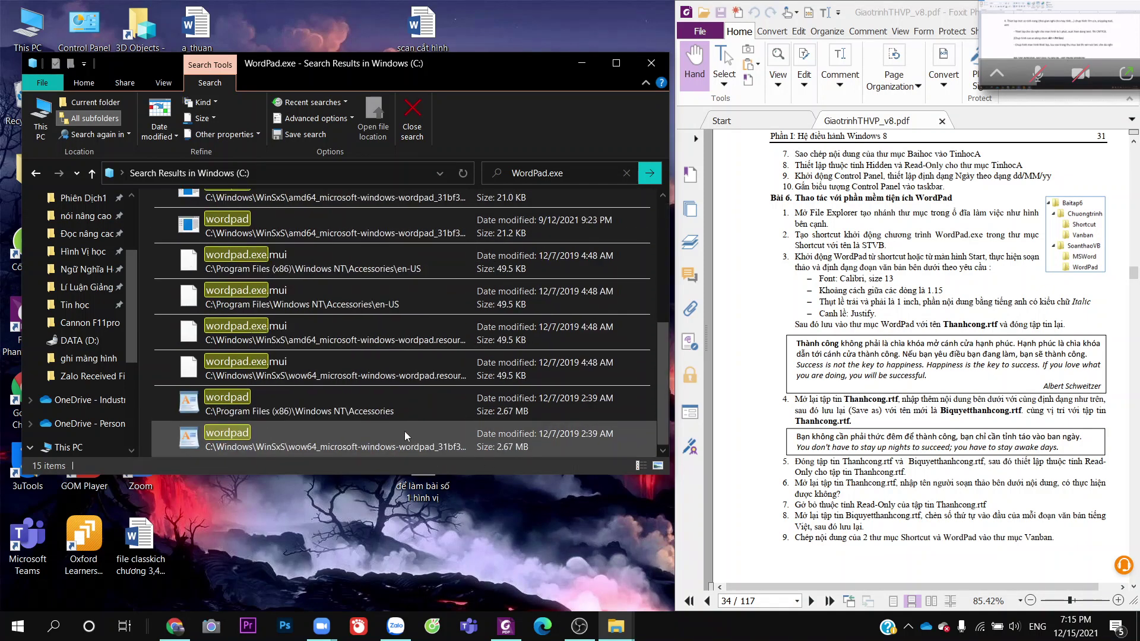
double_click(422, 436)
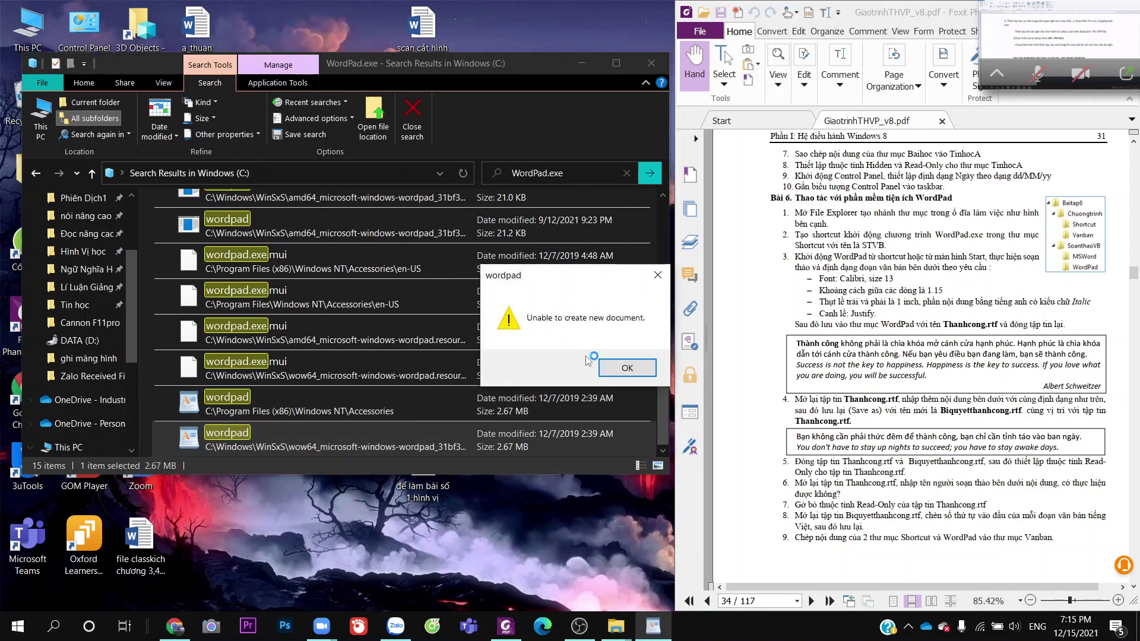
left_click(628, 369)
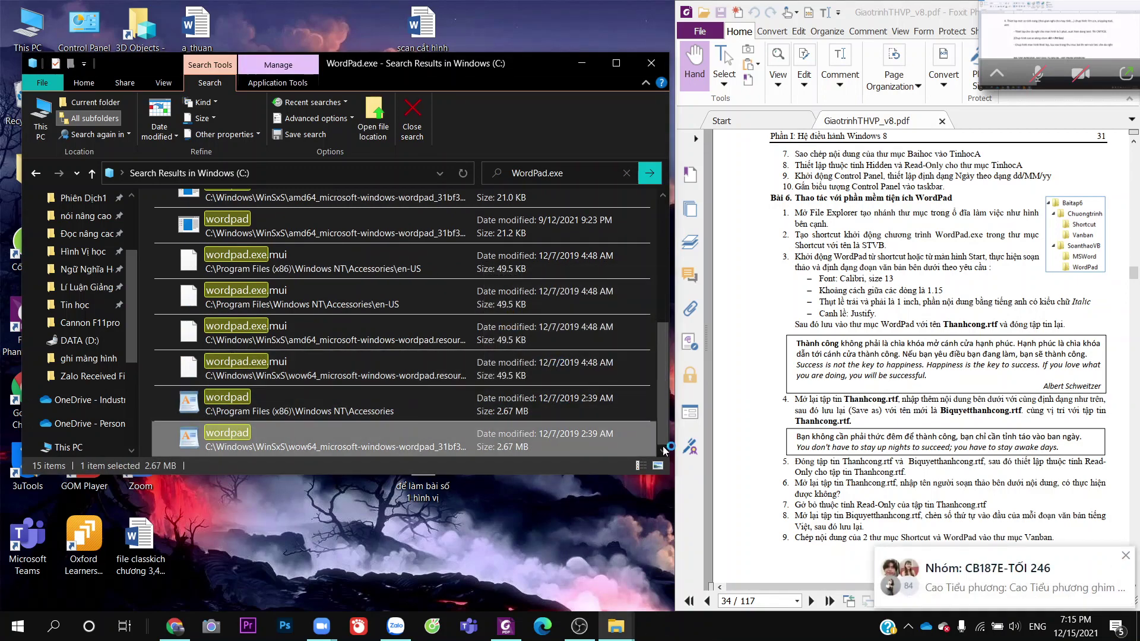
left_click(992, 585)
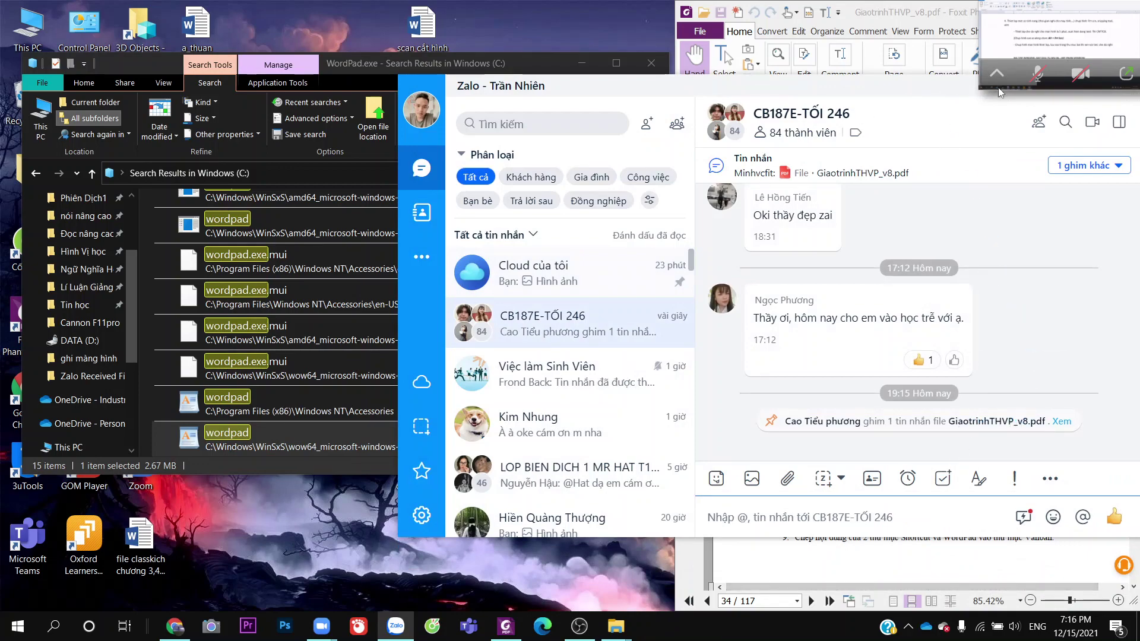
left_click_drag(930, 86, 891, 111)
left_click(1020, 111)
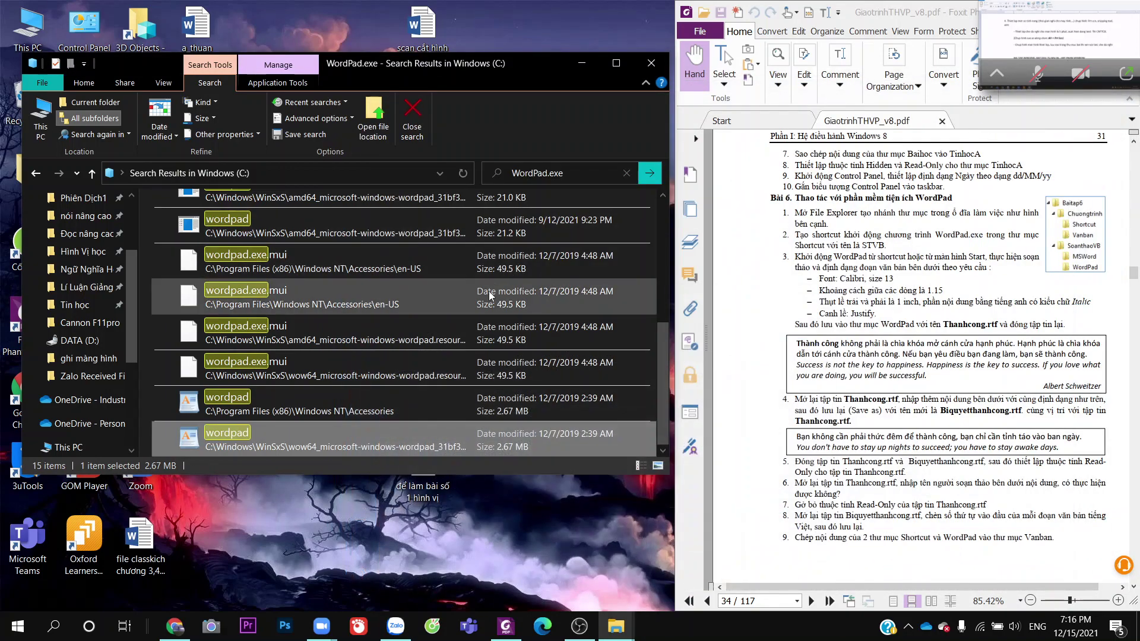
scroll(362, 393, "up", 3)
double_click(366, 395)
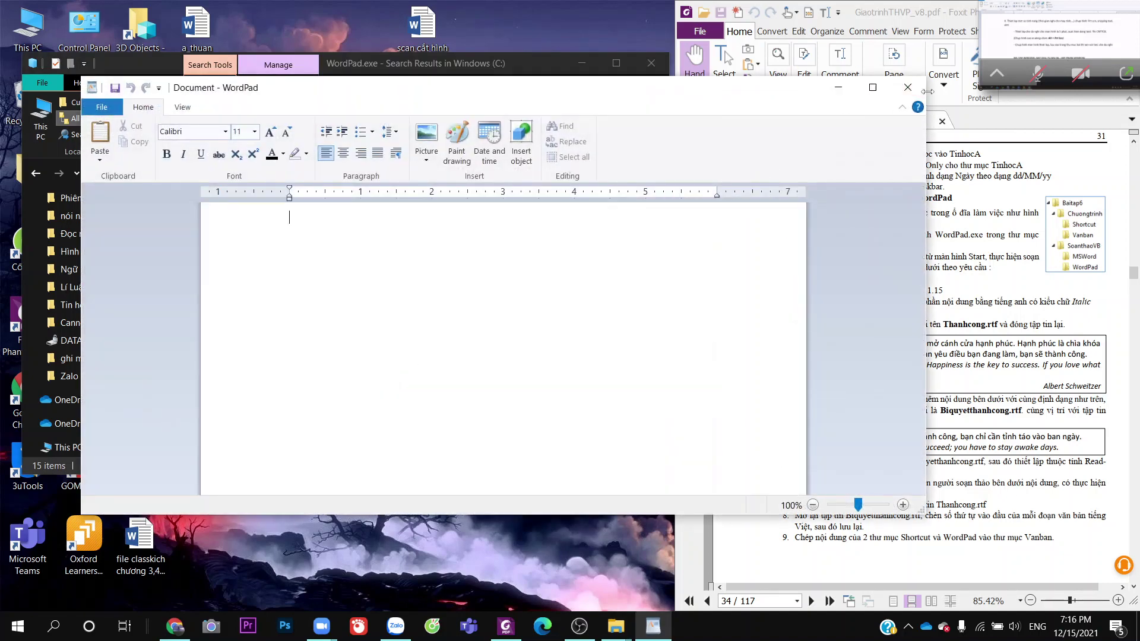
left_click(912, 87)
double_click(344, 416)
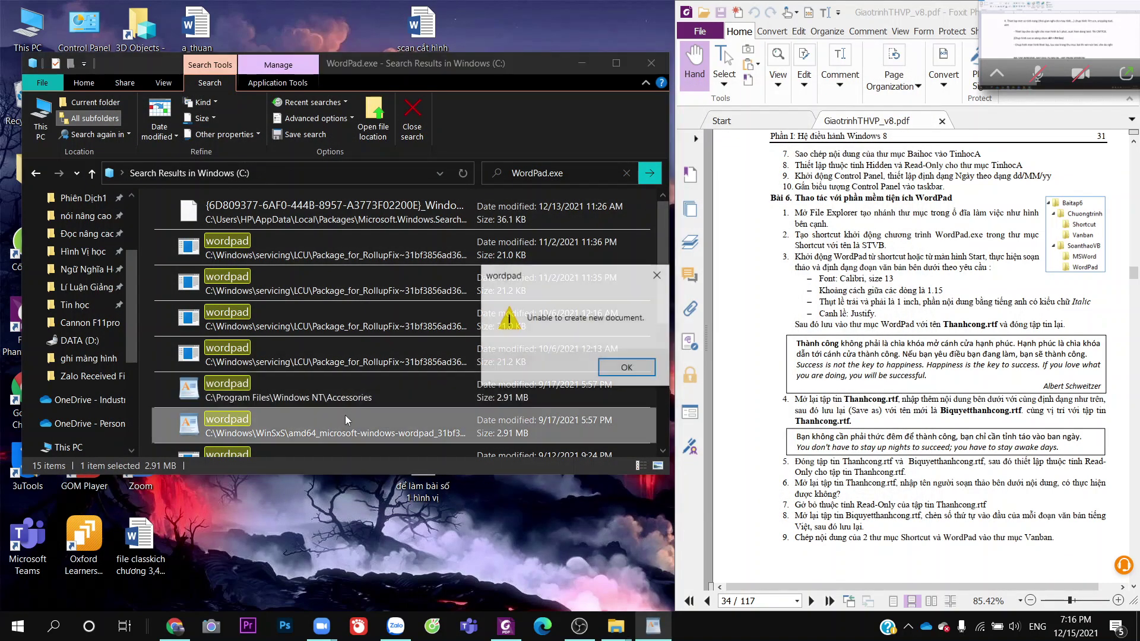
left_click(609, 365)
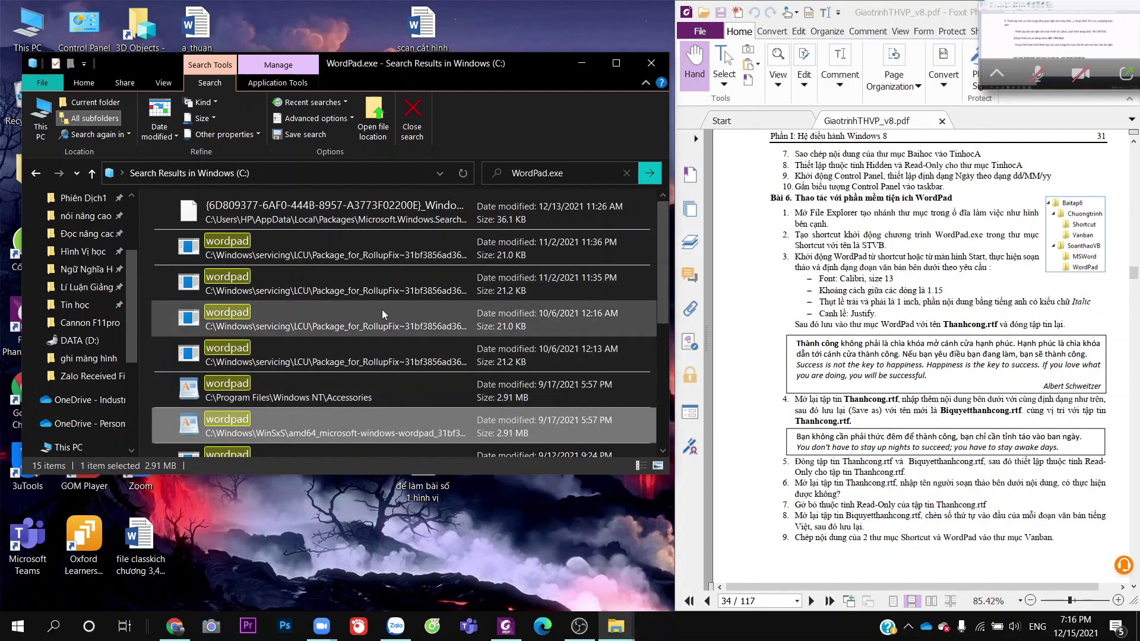
scroll(361, 329, "down", 5)
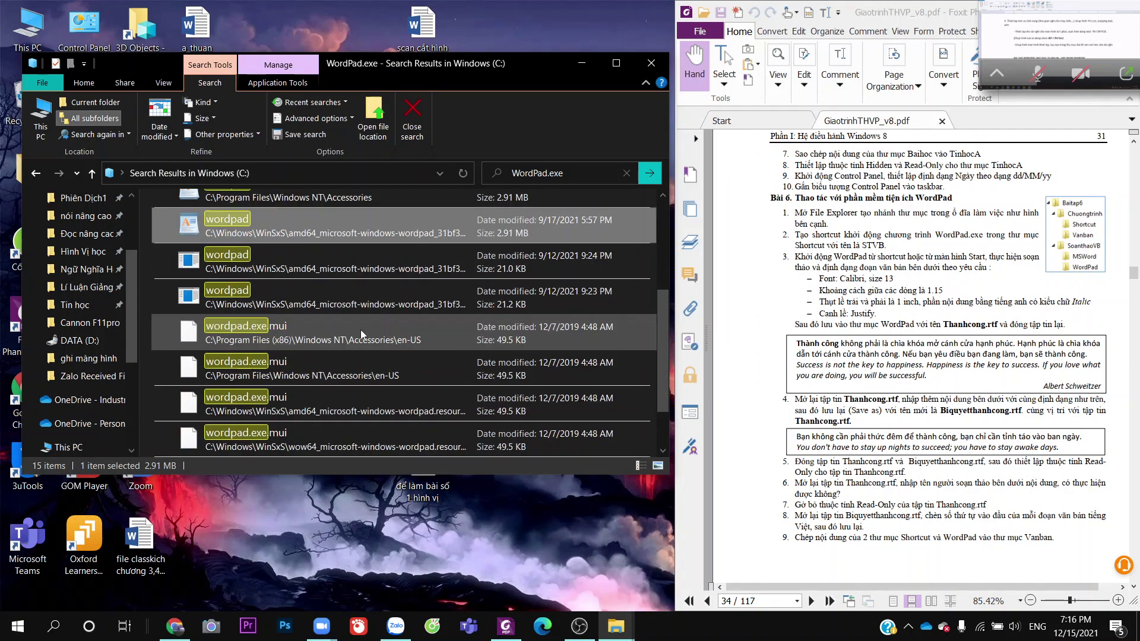
double_click(354, 411)
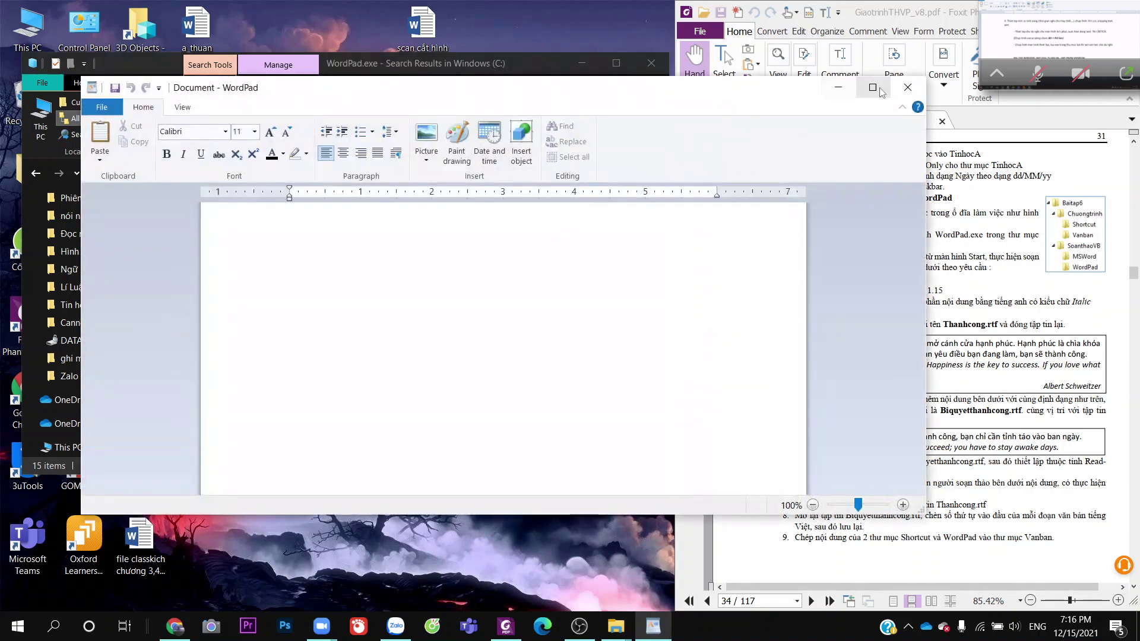
left_click(873, 87)
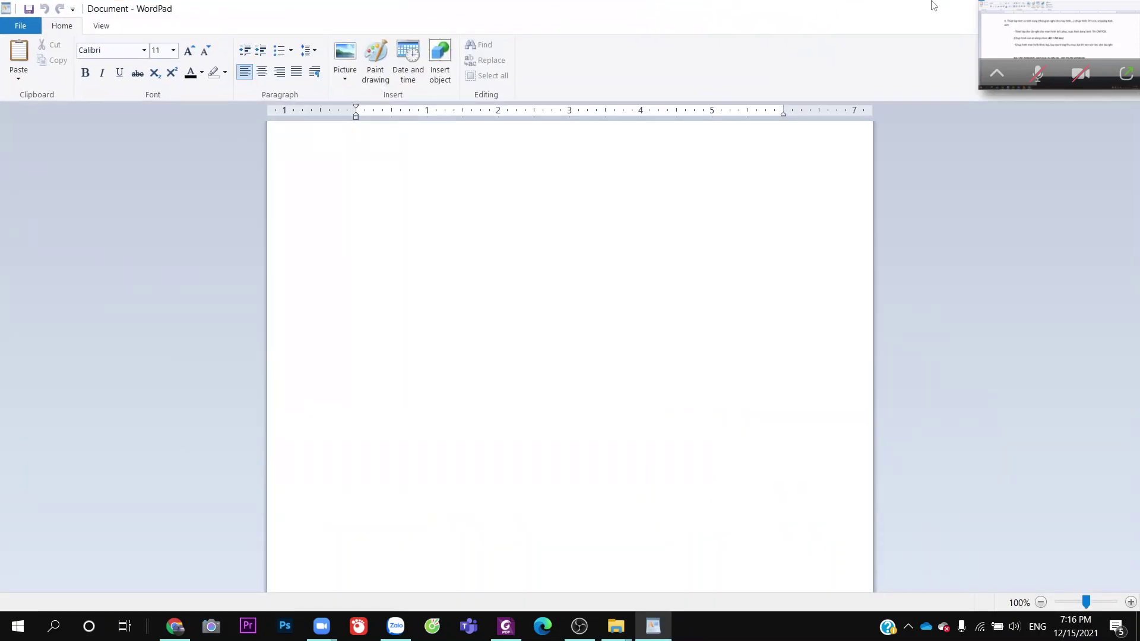
left_click_drag(932, 4, 456, 159)
left_click(669, 148)
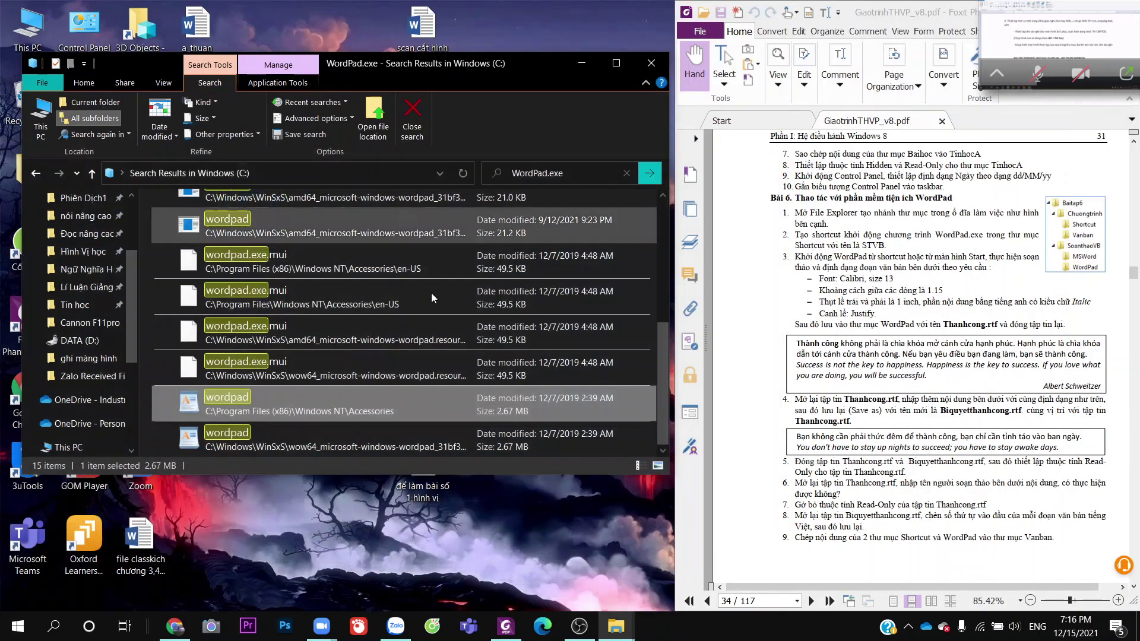
double_click(408, 428)
left_click(655, 274)
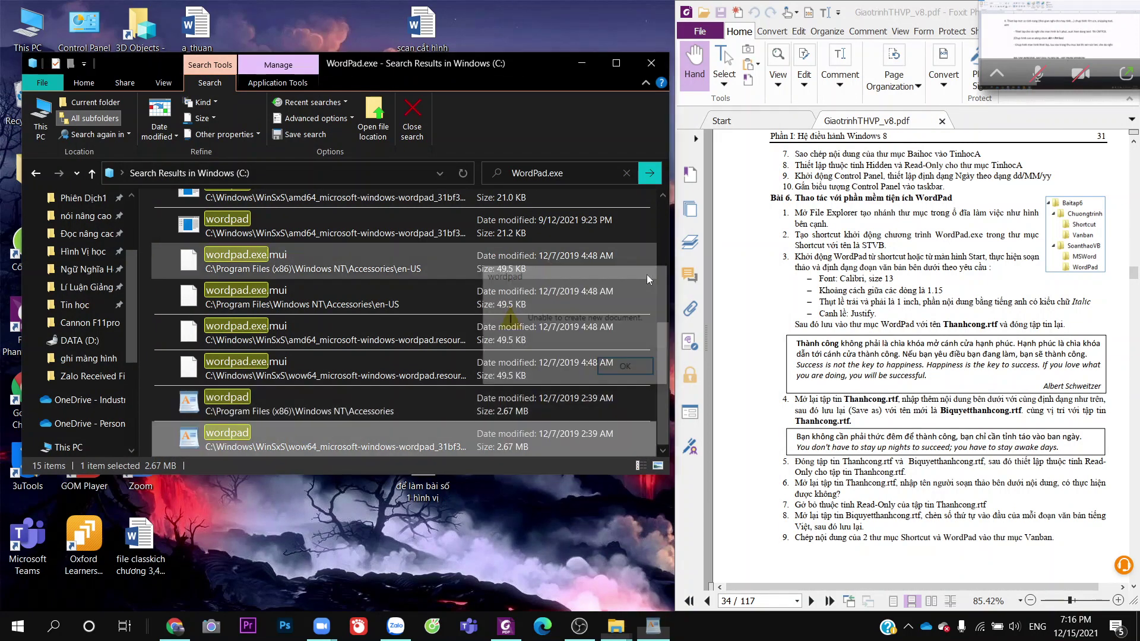
scroll(383, 380, "up", 5)
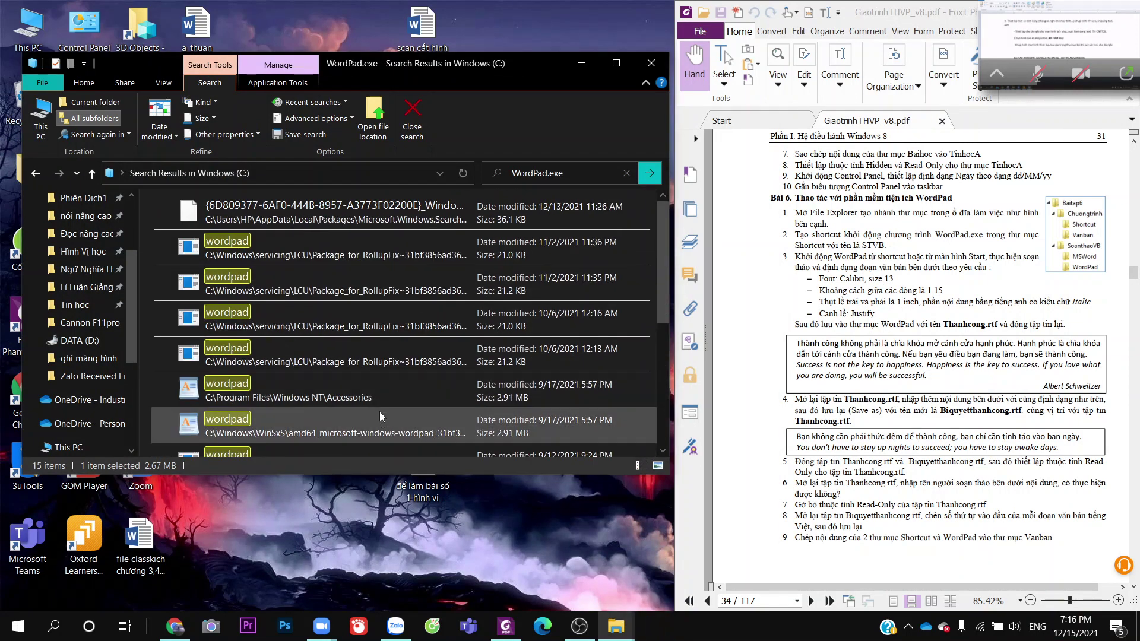
Copy the Accessories WordPad file and paste it as a shortcut into Baitap6 › Chuongtrinh › Shortcut
right_click(381, 396)
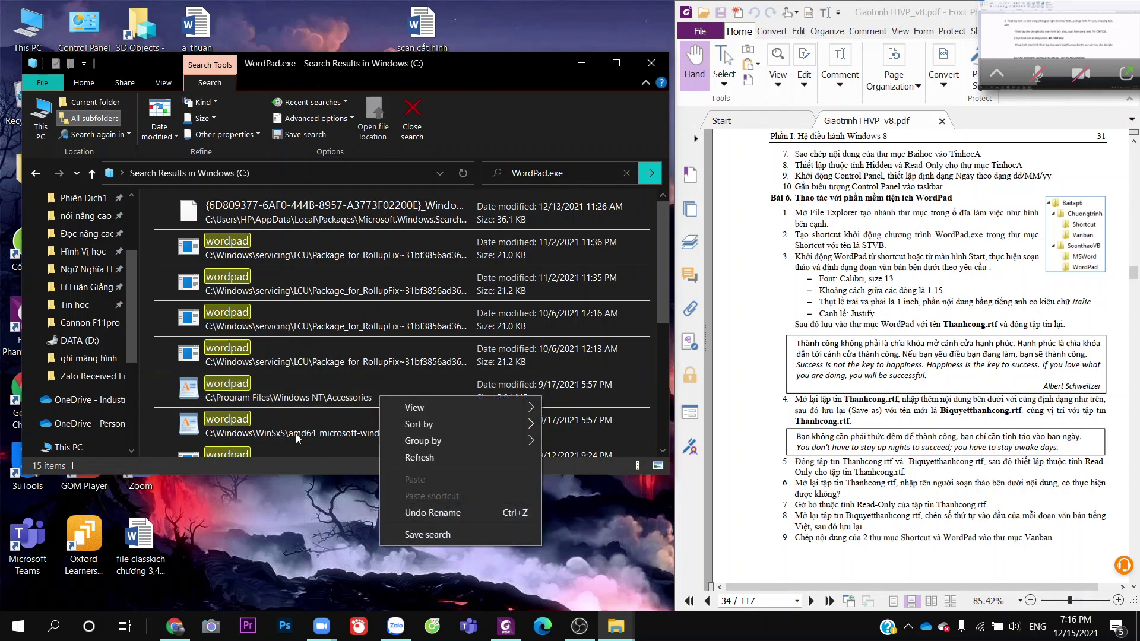
right_click(259, 391)
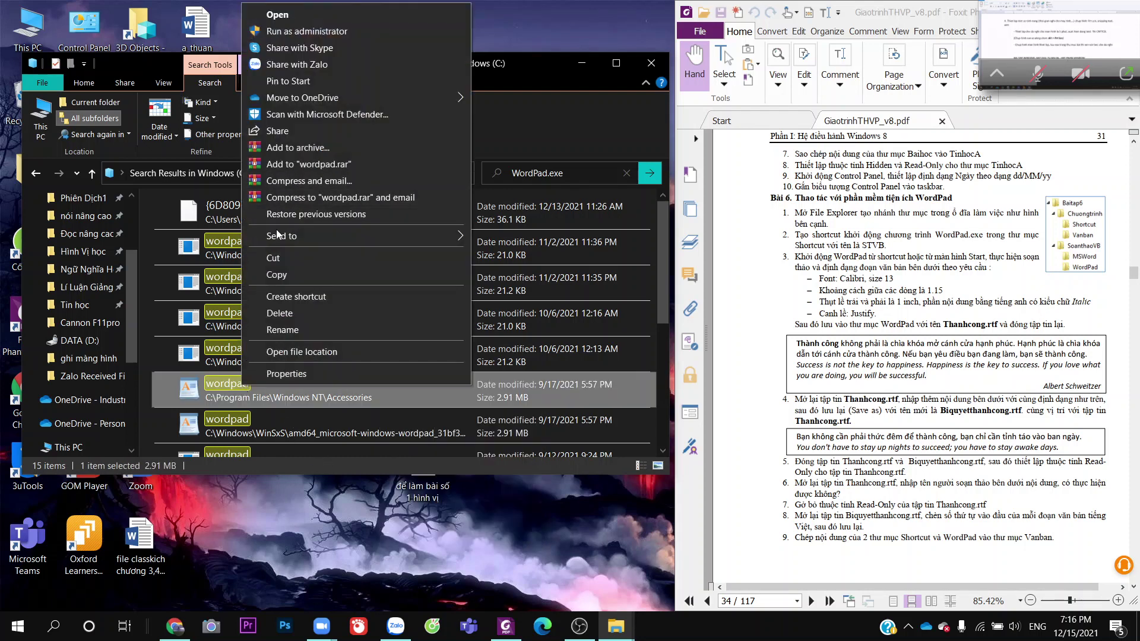
left_click(276, 274)
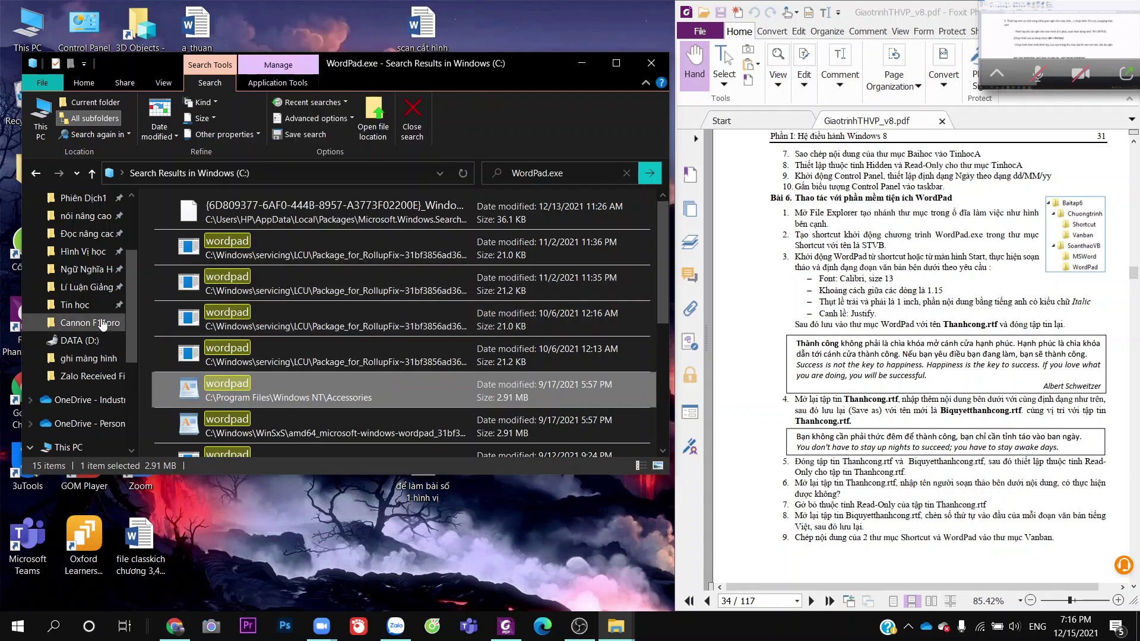
left_click(74, 304)
left_click(182, 414)
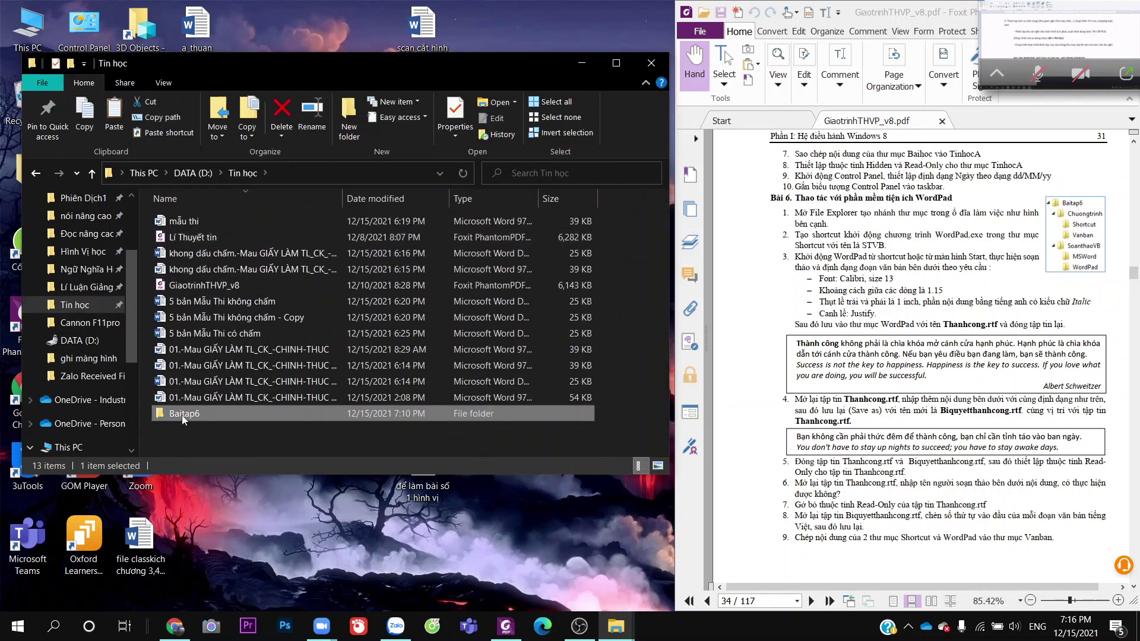
double_click(182, 414)
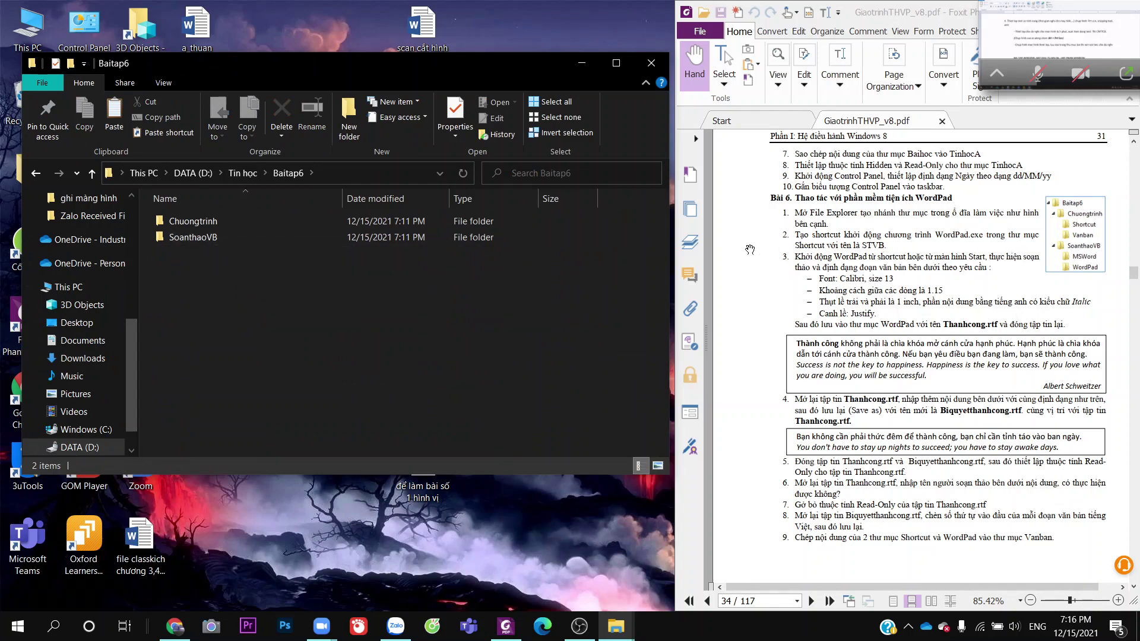
double_click(236, 221)
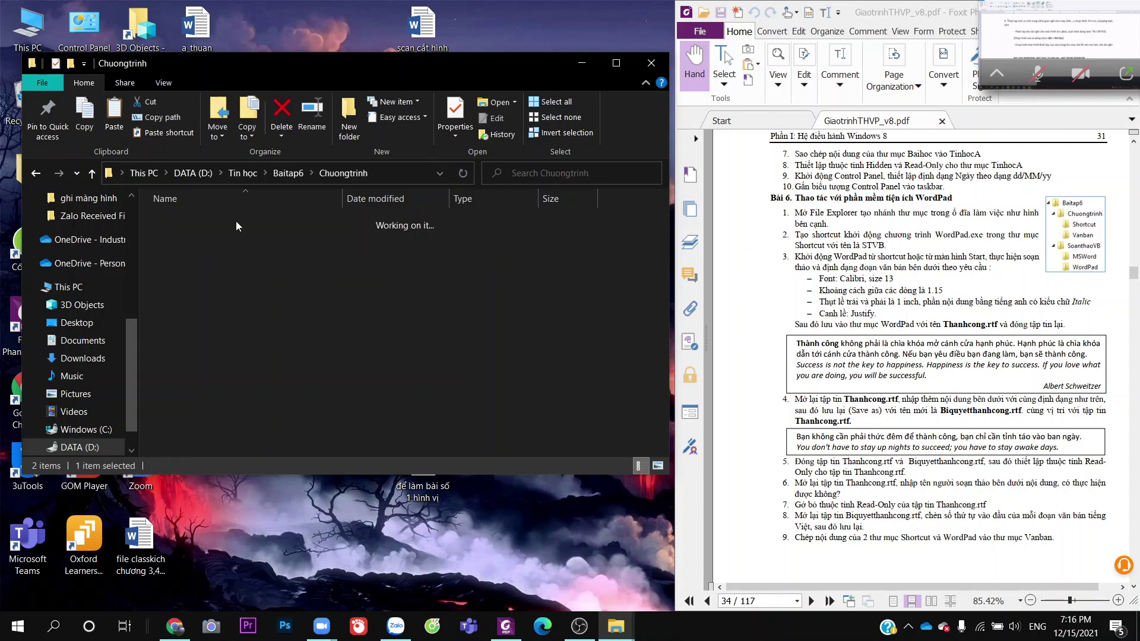
double_click(222, 224)
right_click(251, 291)
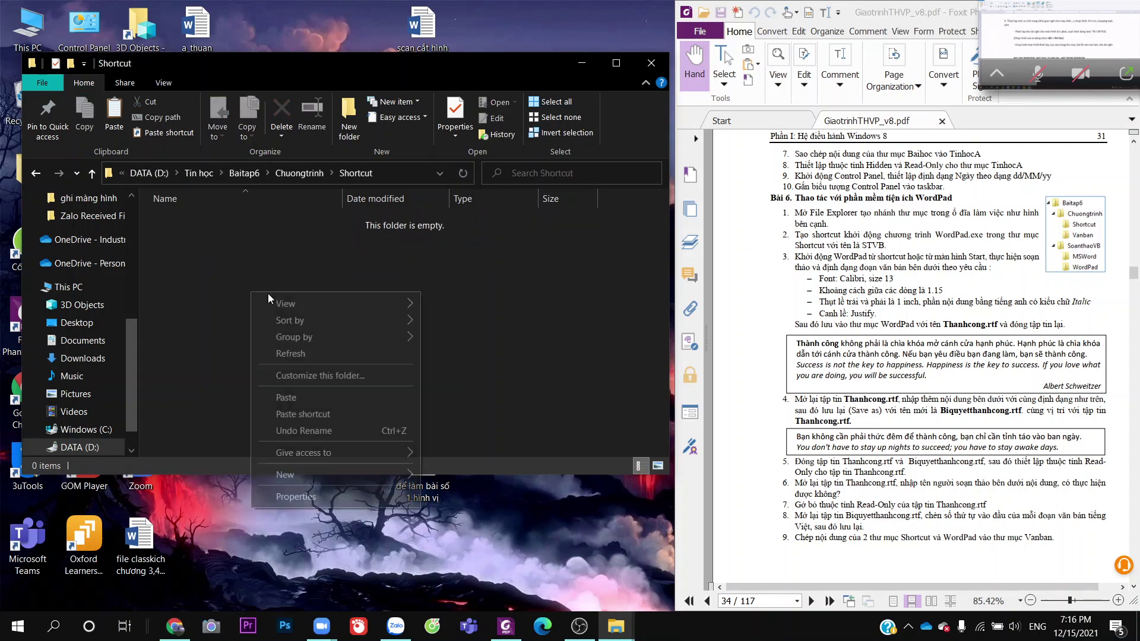
left_click(332, 414)
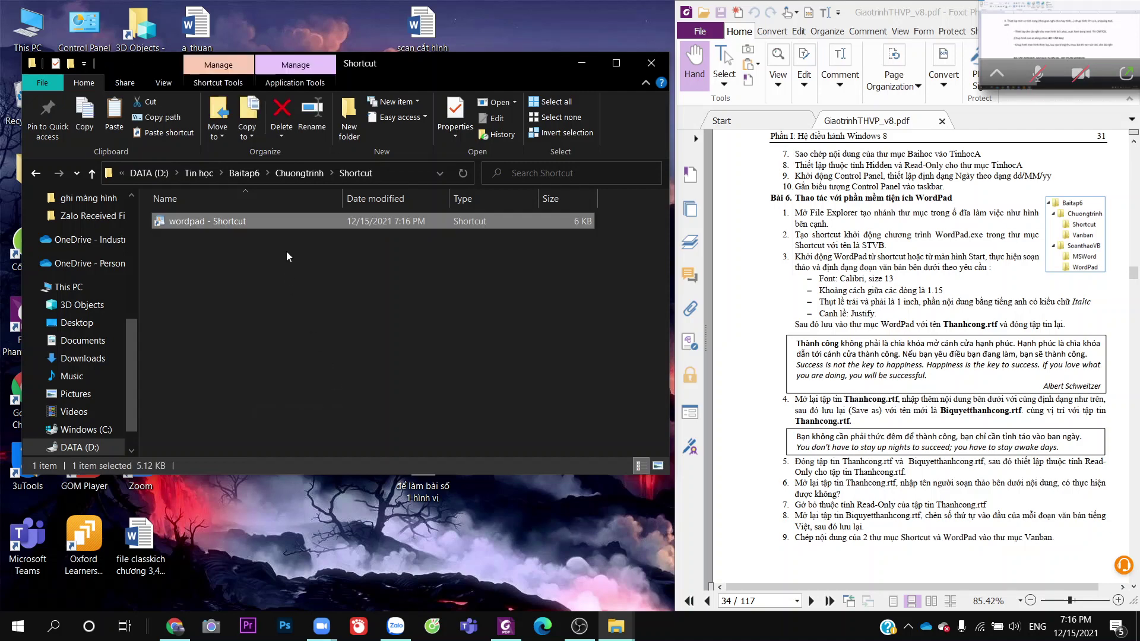
Rename the new WordPad shortcut to STVB
right_click(286, 226)
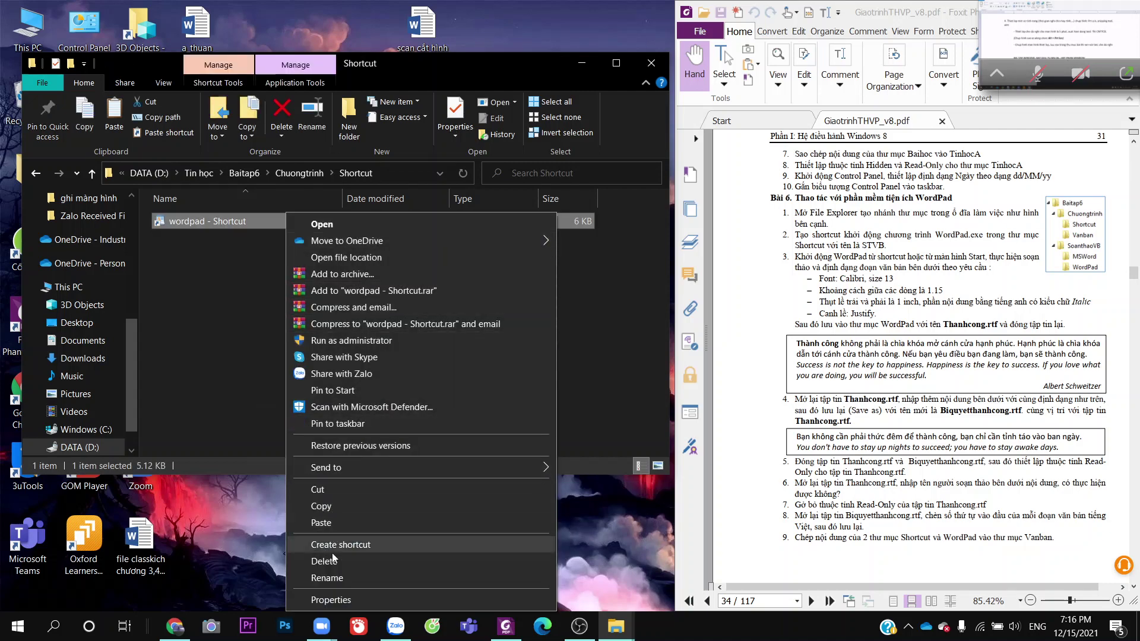
left_click(326, 578)
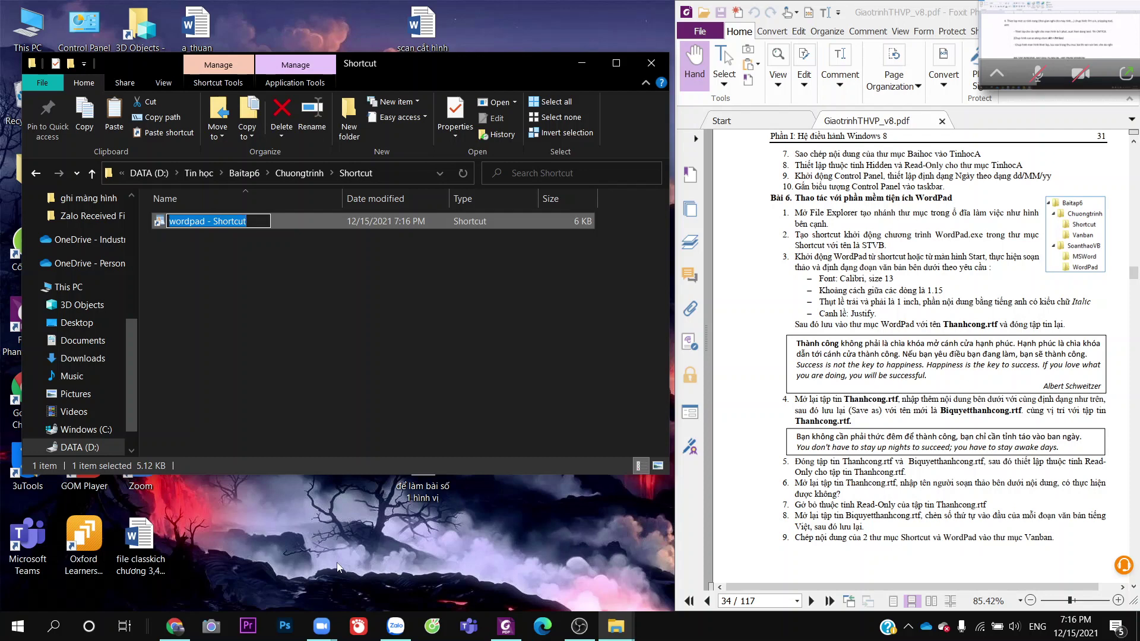
type("STB")
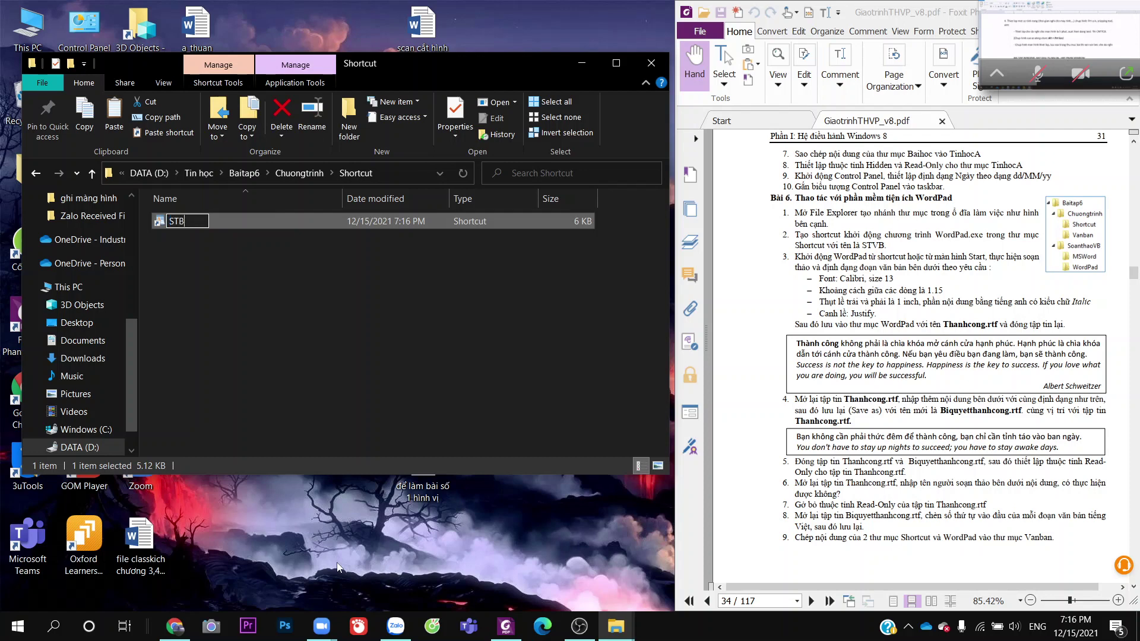
key("BackSpace")
type("VB")
left_click(299, 367)
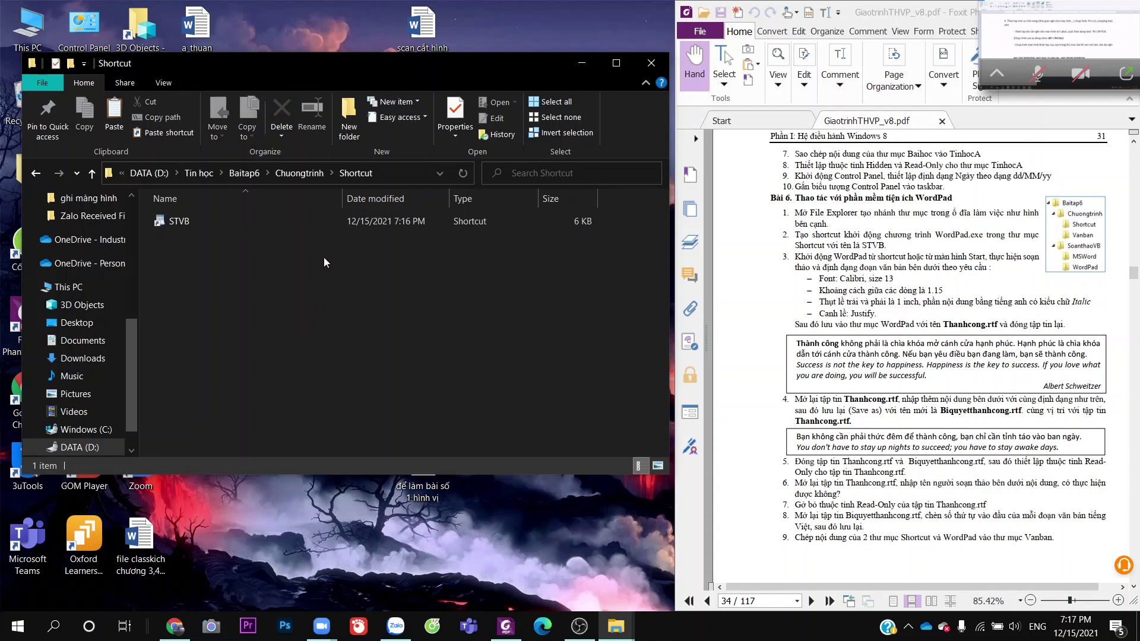
Launch WordPad from STVB, narrow its window, and set the font size to 13
double_click(251, 225)
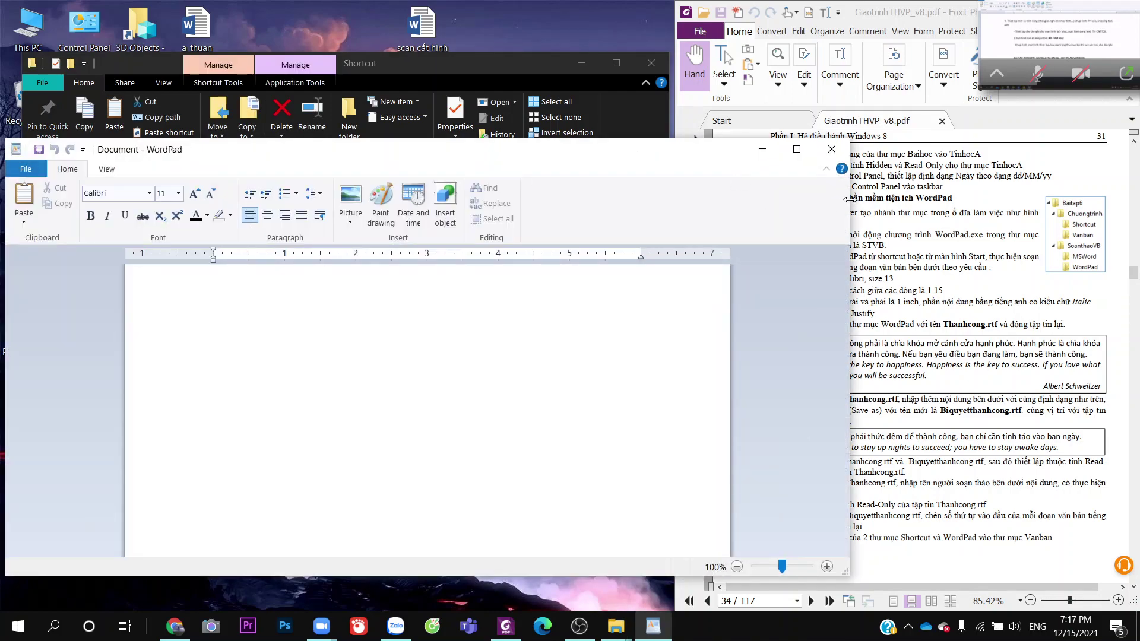
left_click_drag(851, 212, 687, 212)
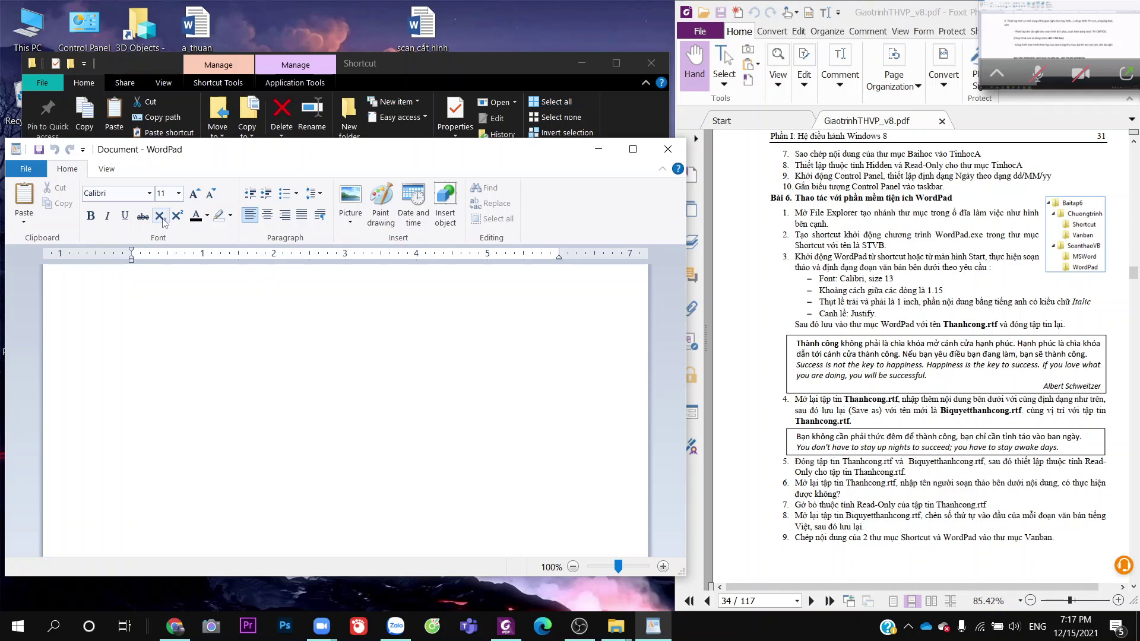
left_click(178, 194)
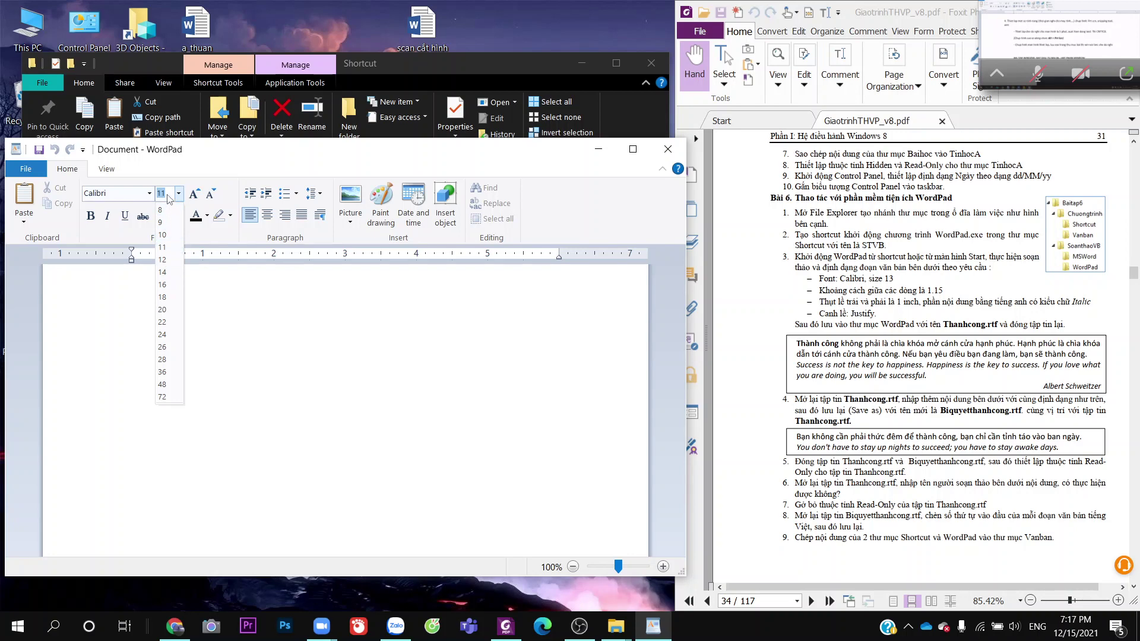
type("13")
key("Return")
Set line spacing to 1.15 and return the paragraph indent to the margin
left_click(312, 197)
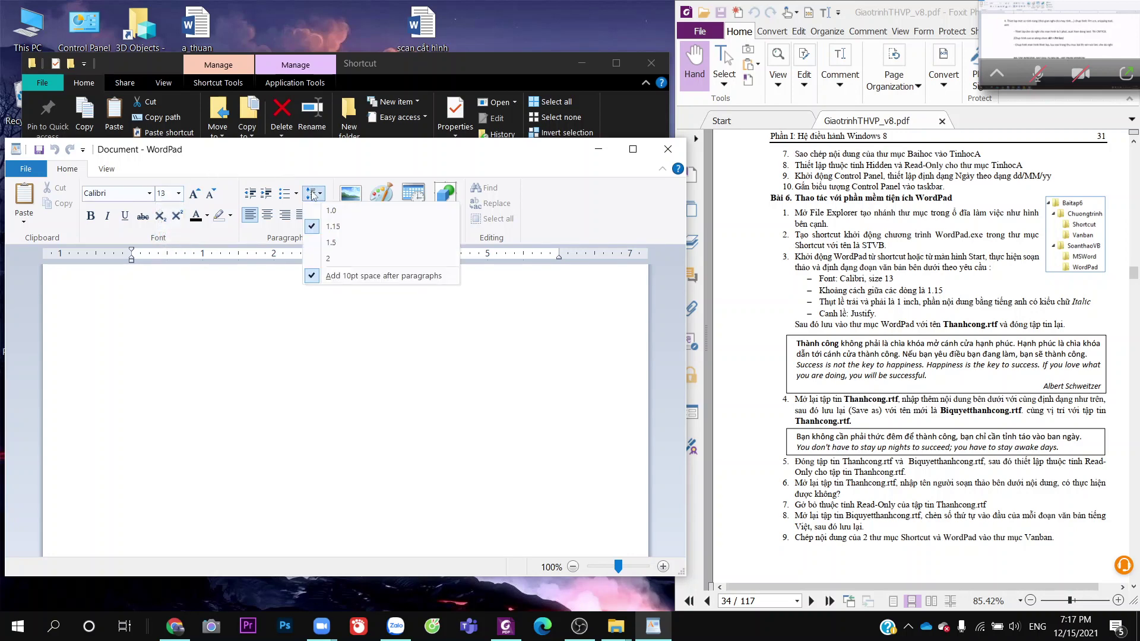
left_click(331, 228)
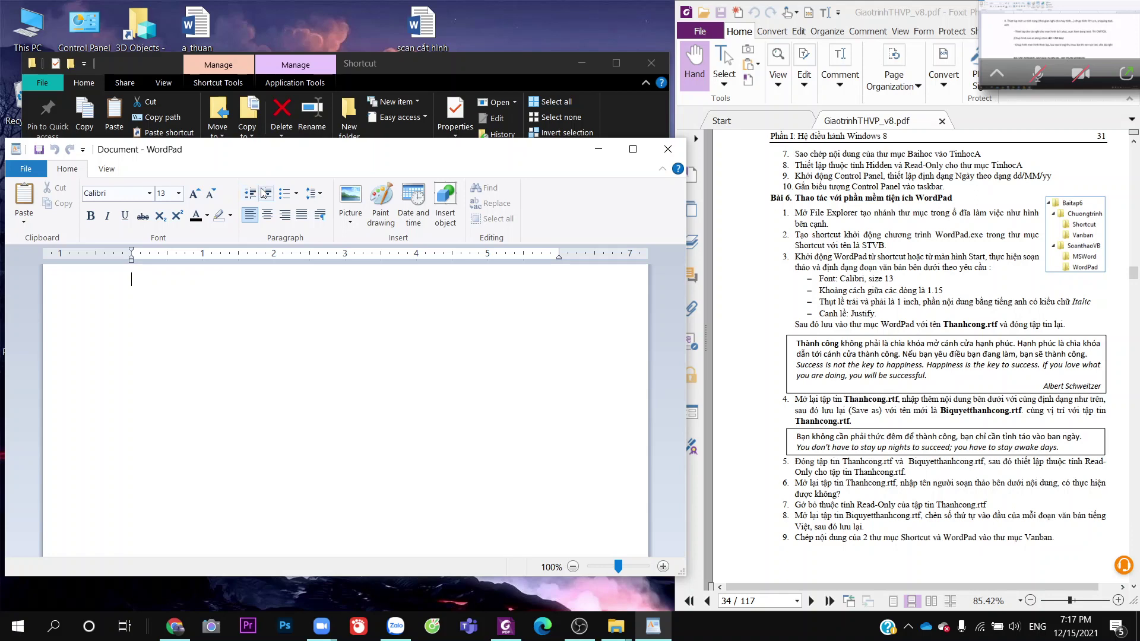
left_click(261, 193)
left_click(250, 193)
Pull the right indent in to about 5 inches and move the first-line indent to the right
key("Tab")
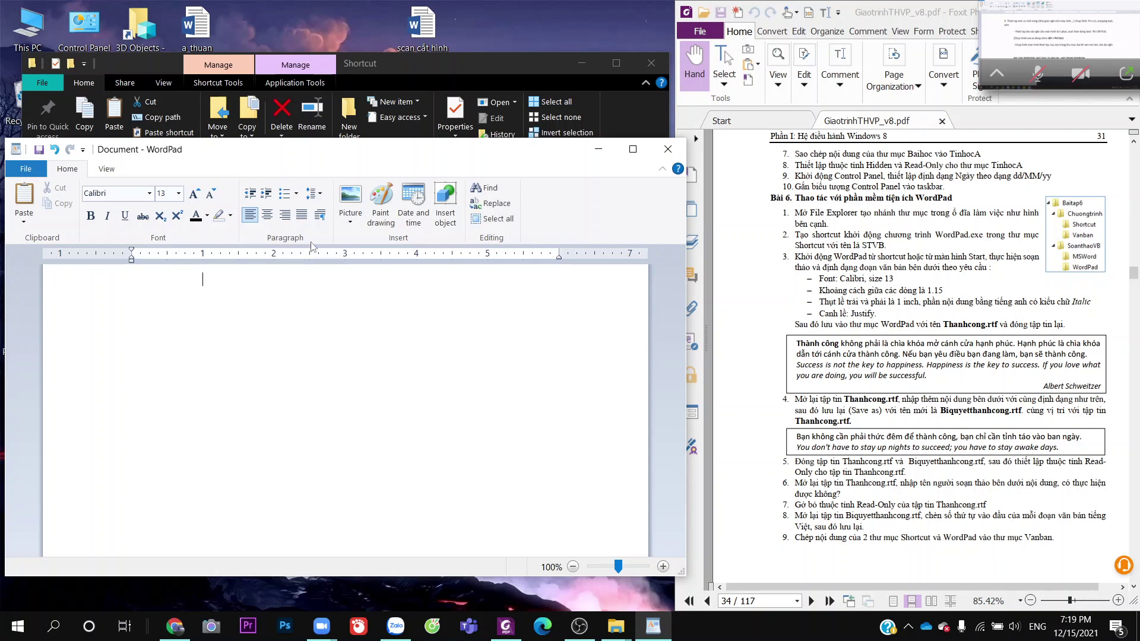
left_click_drag(559, 257, 488, 256)
left_click_drag(132, 250, 199, 250)
left_click_drag(198, 249, 202, 249)
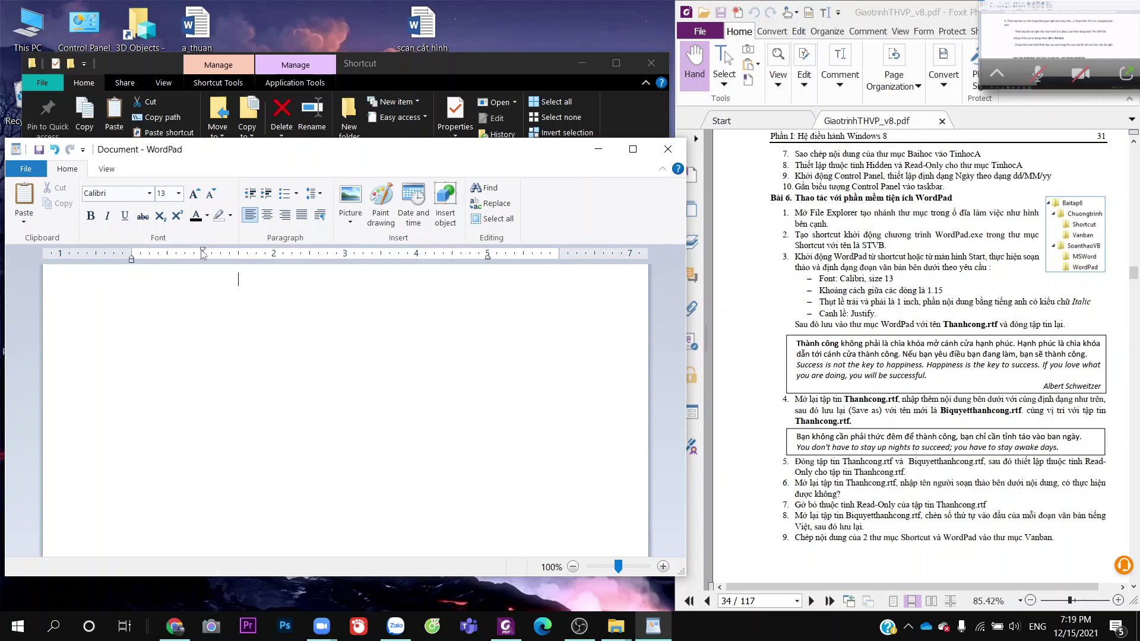
left_click(222, 282)
Type the Vietnamese sentences, from 'Thành công không phải là chìa khóa' through 'bạn sẽ thành công.'
type("Thành cô")
type("ng kho")
type("ng ")
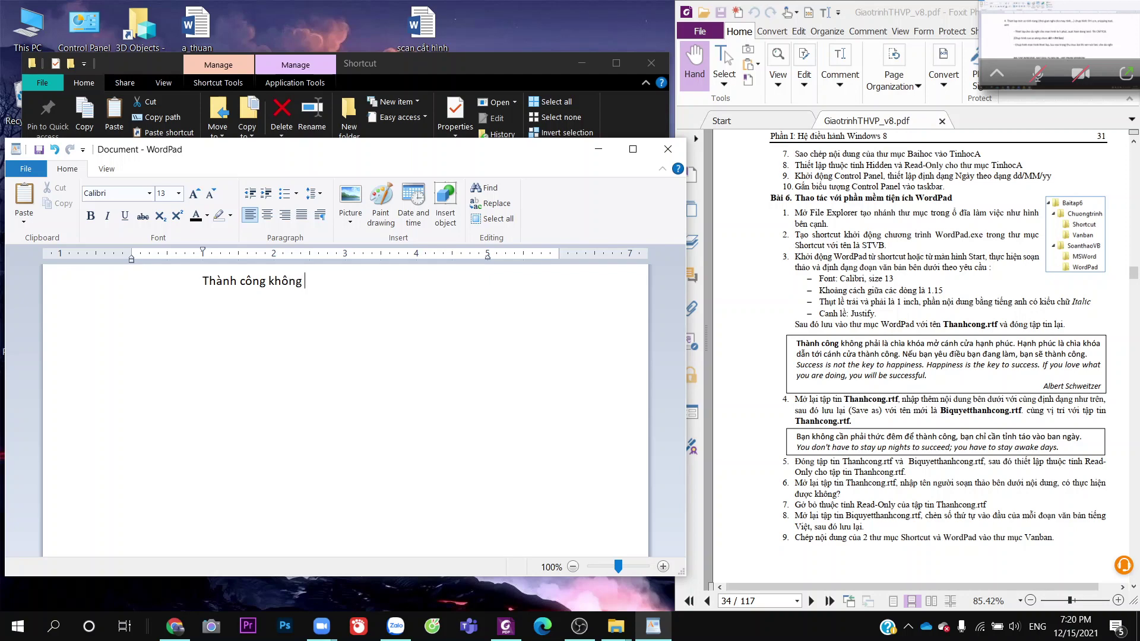
type("phải là chia khóa mở cánh cua")
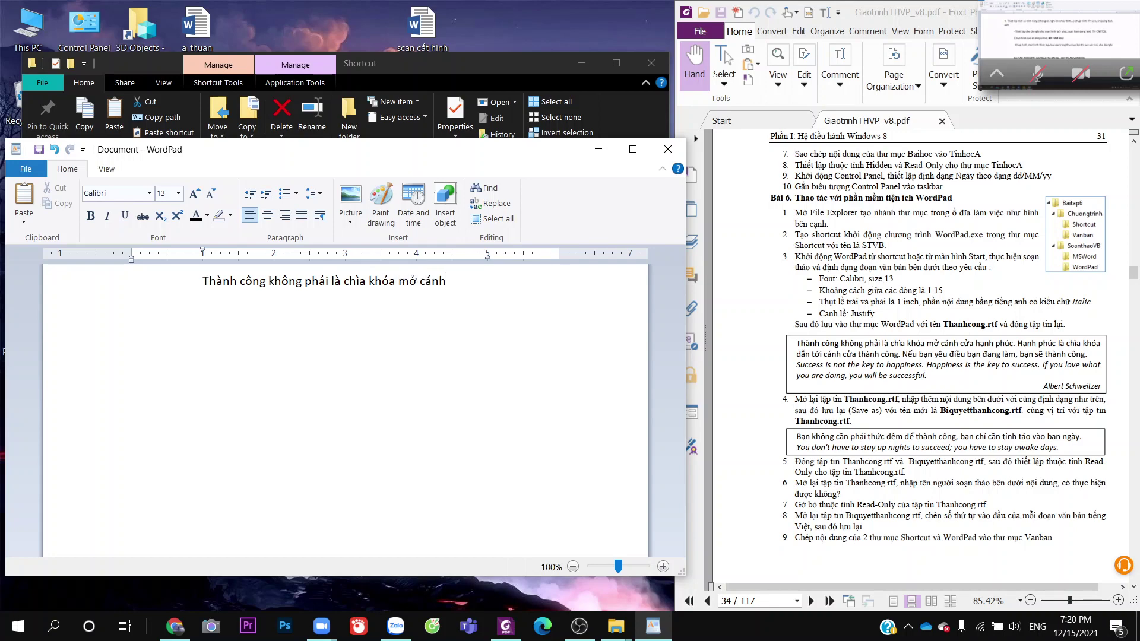
key("BackSpace")
type("w hạnh p")
type("húc ")
type(". Hạnh ")
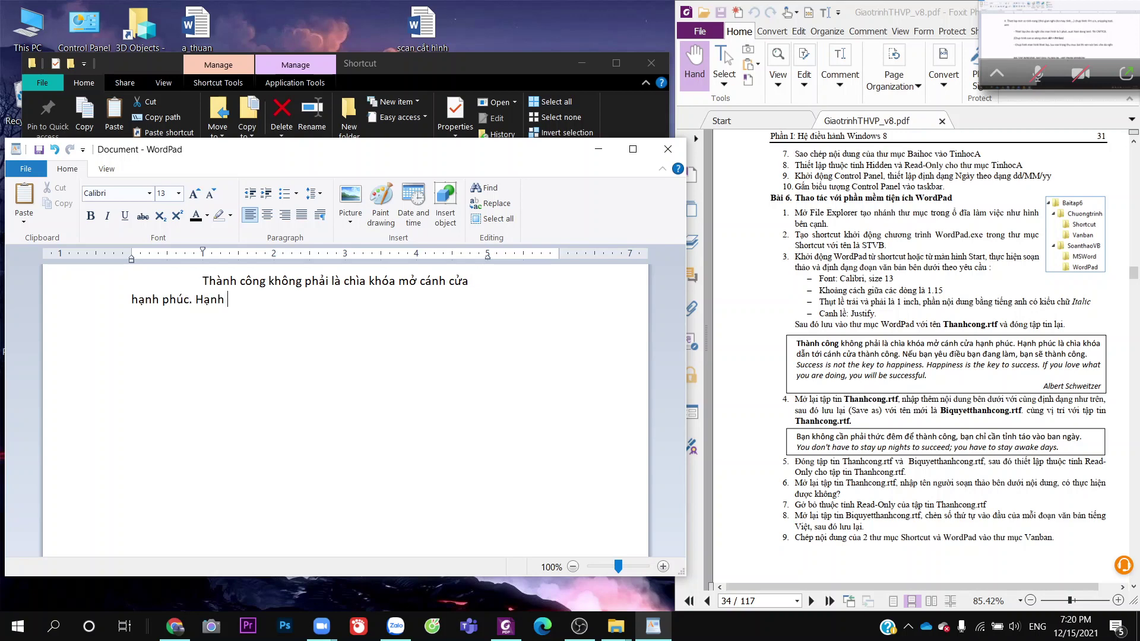
type("phuc")
type(" là ch")
type("ìa khóa đa")
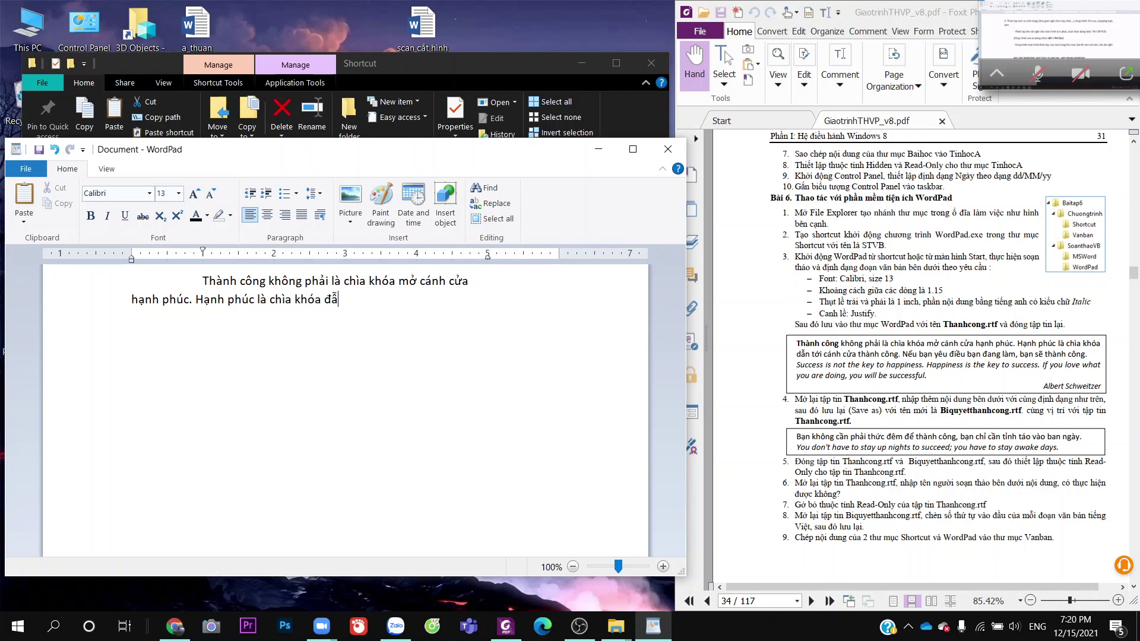
key("BackSpace")
key("BackSpace")
type("da")
key("BackSpace")
type("ẫn tới cánh cửa thành c")
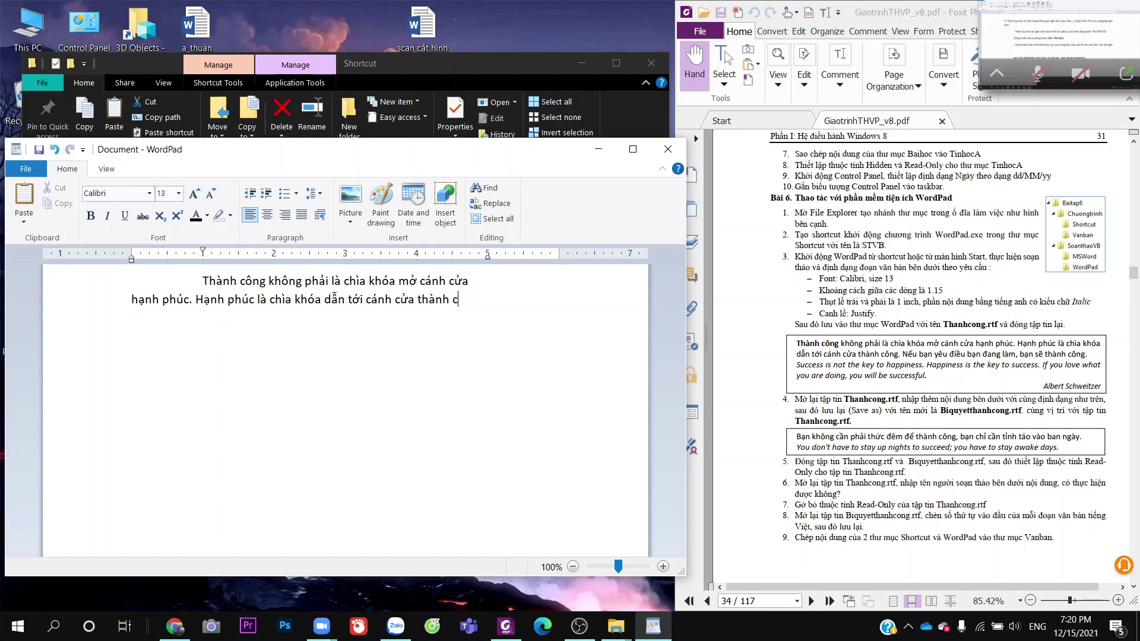
type("ông. ")
type("Ne")
type("u bạn y")
type("êu điều b")
type("ạn đang al")
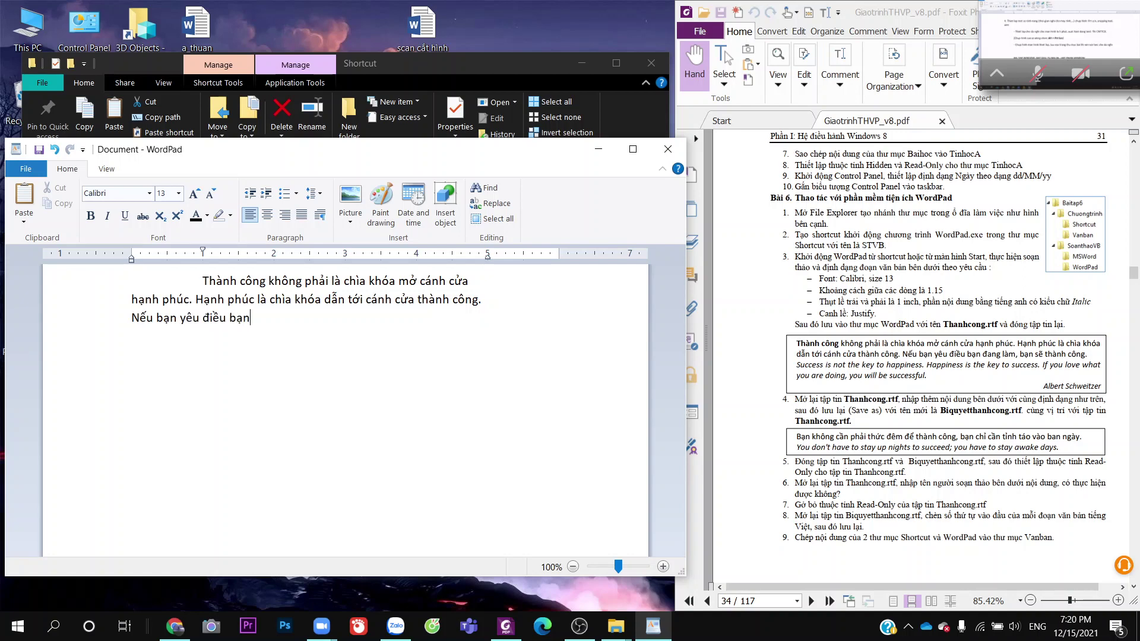
key("BackSpace")
key("BackSpace")
type("làm, ba")
type("n sẽ than")
type("h cồ")
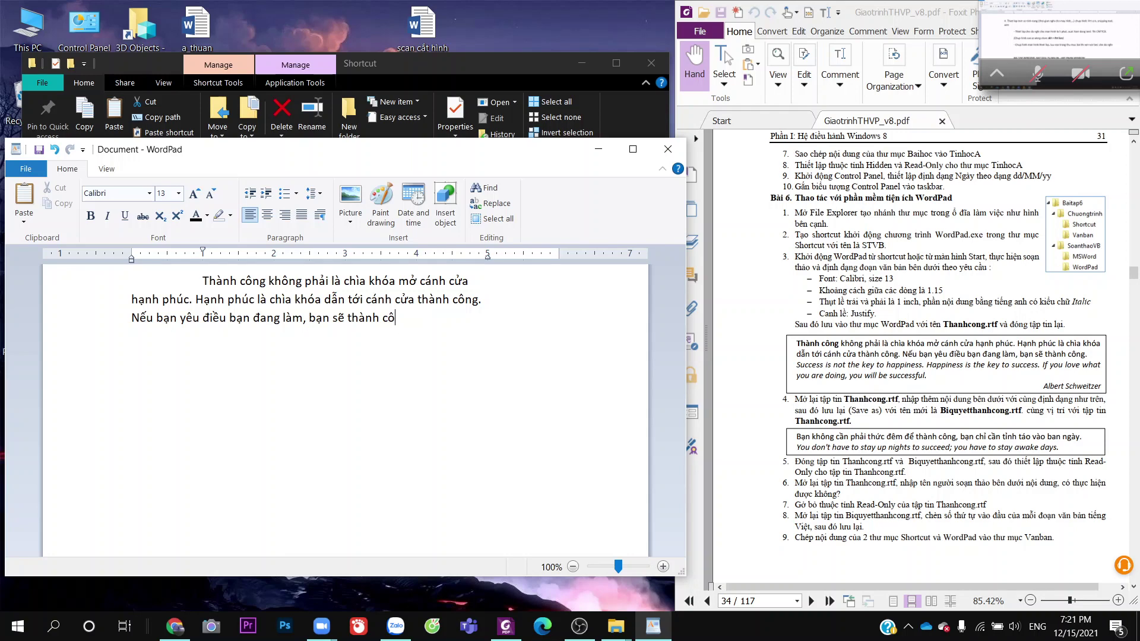
type("ng")
type(".")
Type 'Success is not the key to happiness. Happiness is the key to success. If you love what you are doing, you will be successful'
type("S")
type("uccess")
type(" is not the ")
type("key")
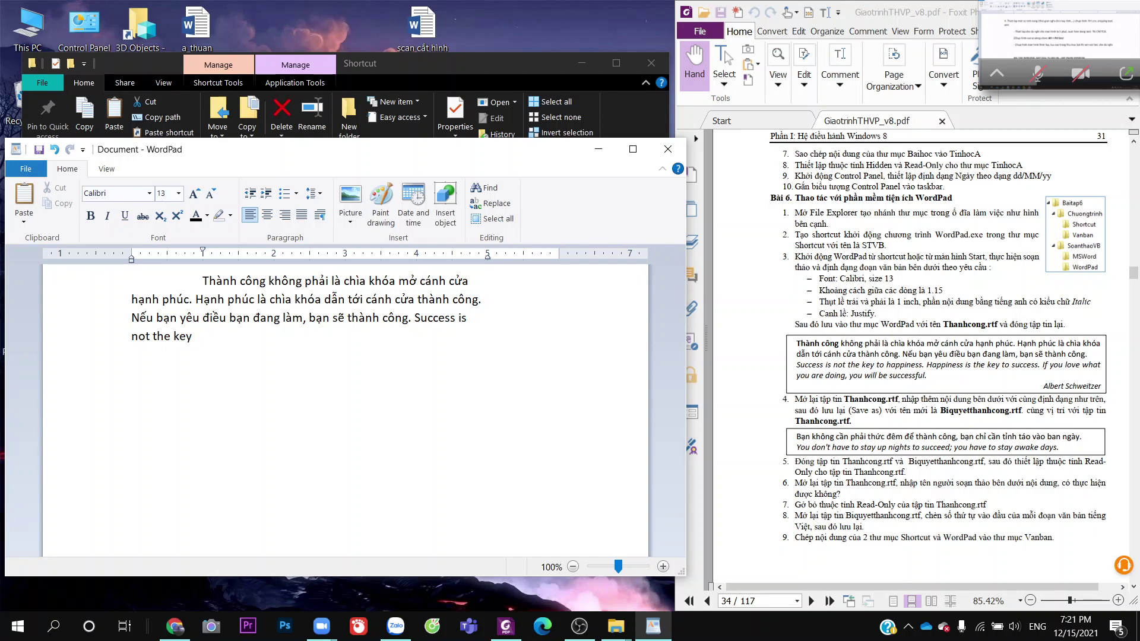
type(" to happiness. Happy")
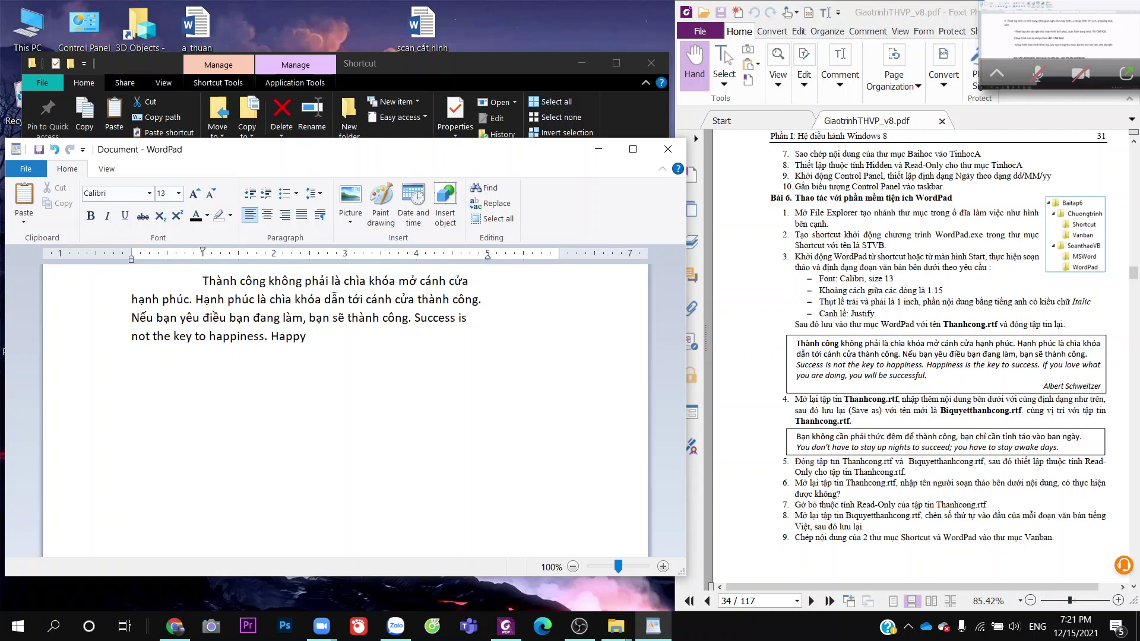
type("ne")
key("BackSpace")
key("BackSpace")
key("BackSpace")
type("iness iss th")
key("BackSpace")
key("BackSpace")
type("the key to cuc")
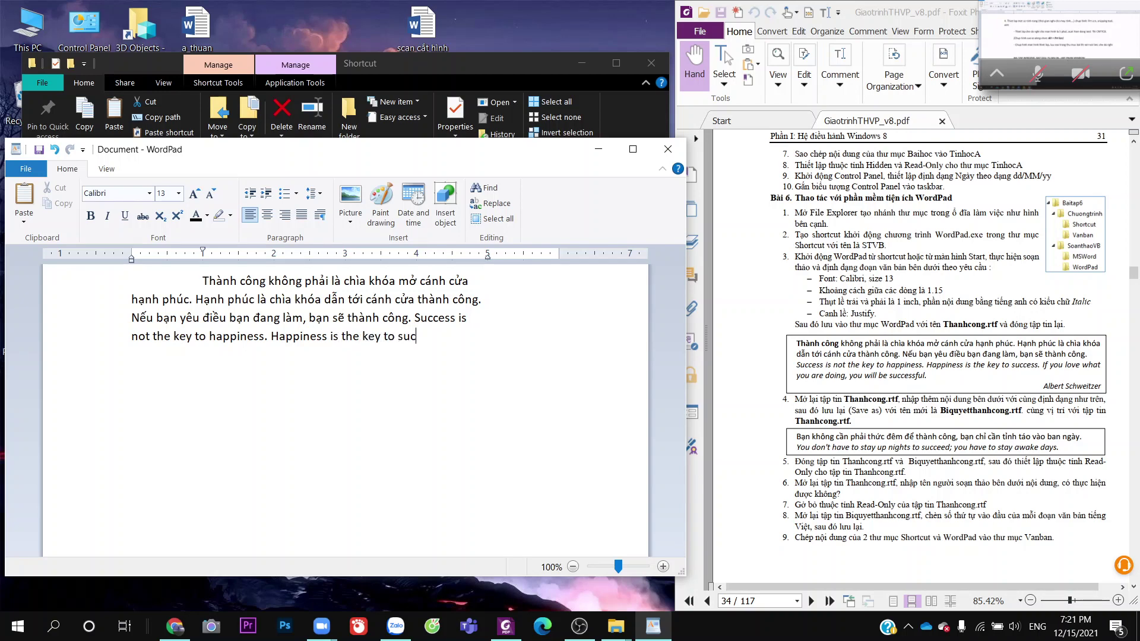
type("cess ")
type(". I")
type("f ")
type("you l")
type("ove what")
key("BackSpace")
key("BackSpace")
key("BackSpace")
type("hat y")
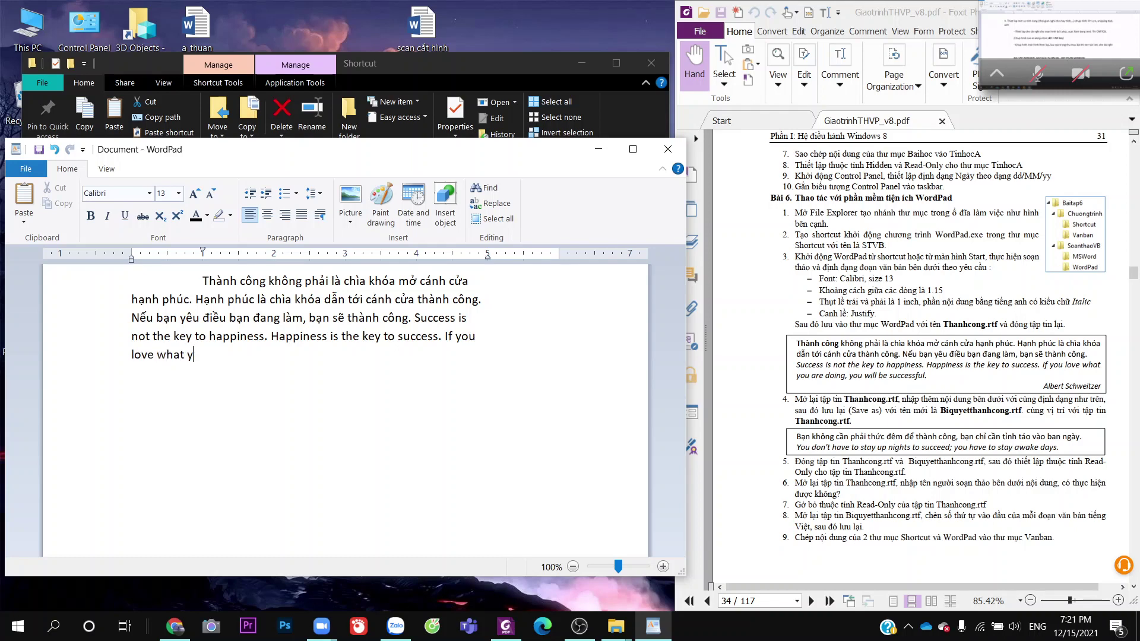
type("ou are doing, you wwi")
key("BackSpace")
key("BackSpace")
type("ill")
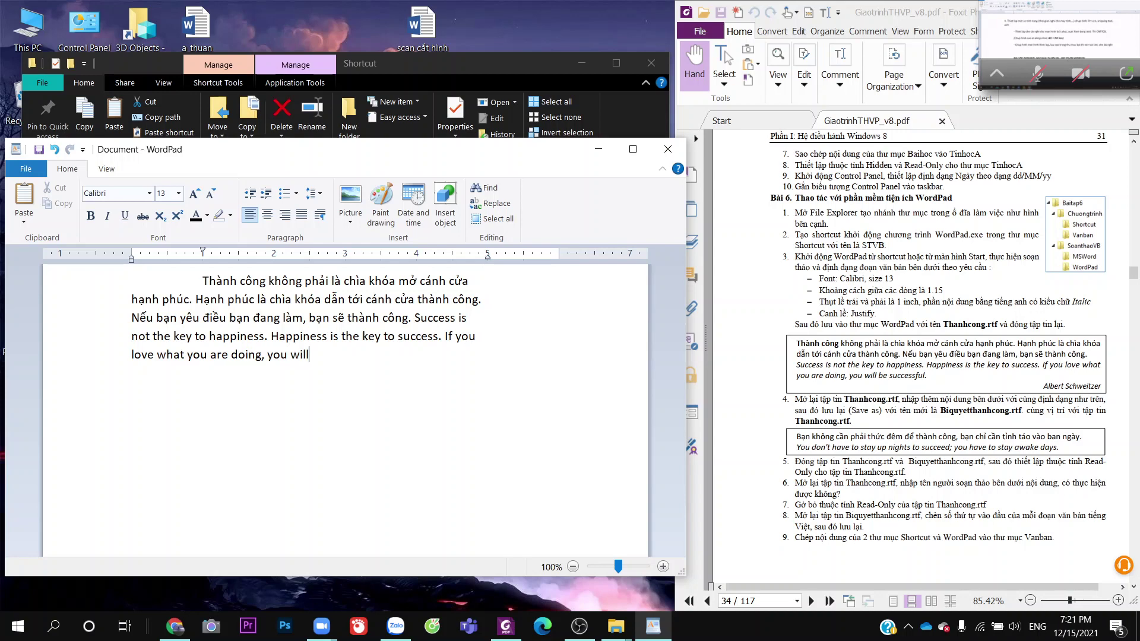
type(" be successful")
left_click_drag(415, 318, 426, 356)
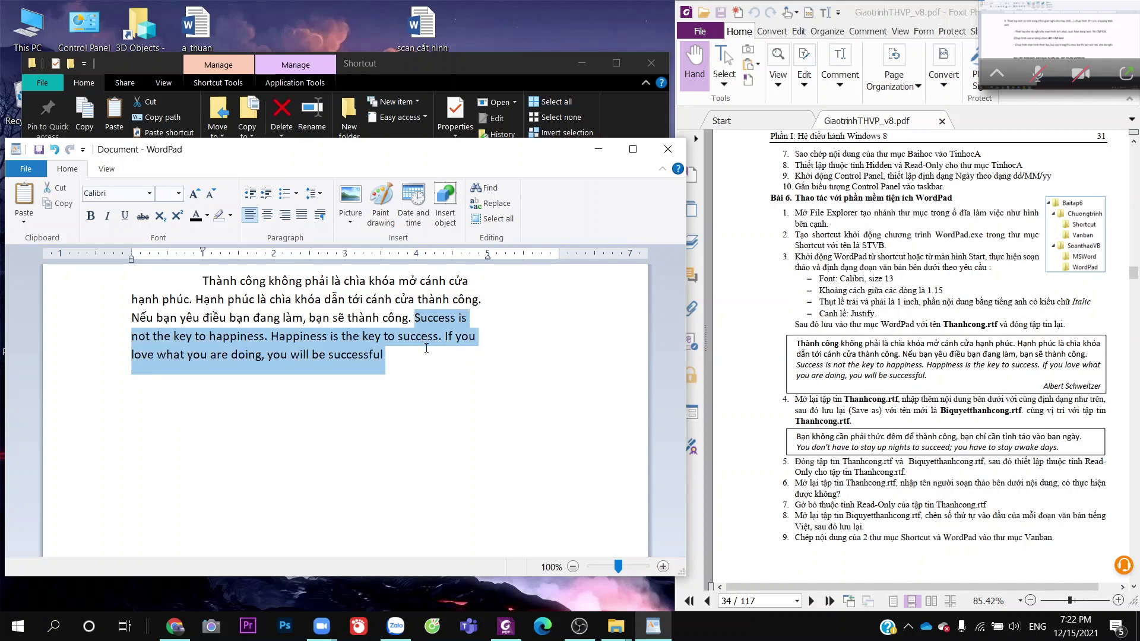
left_click(150, 193)
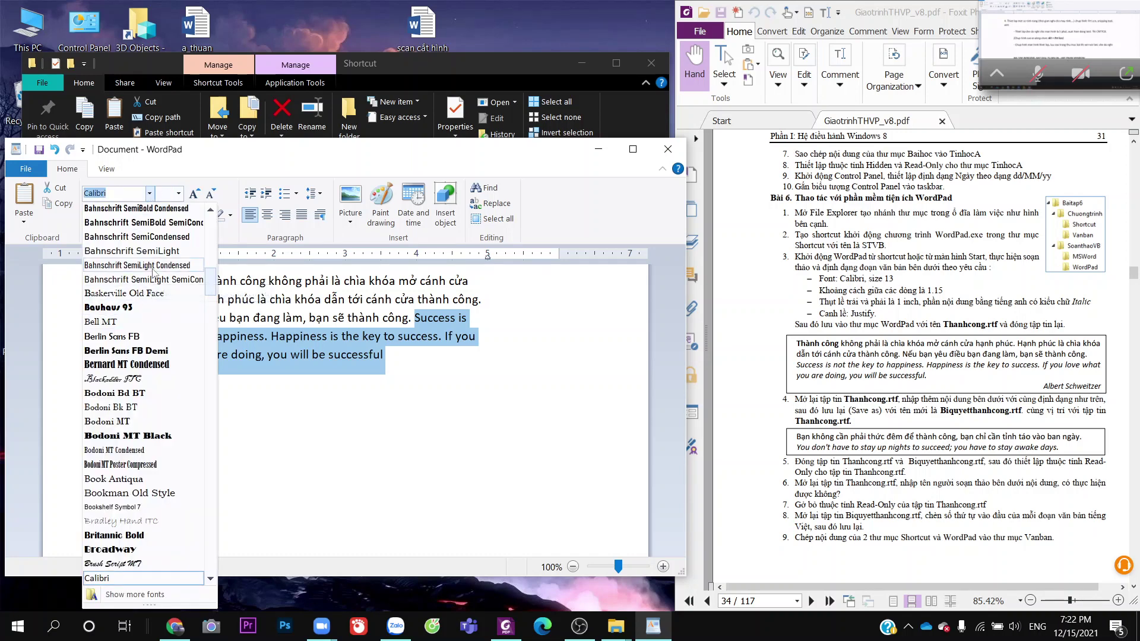
type("I")
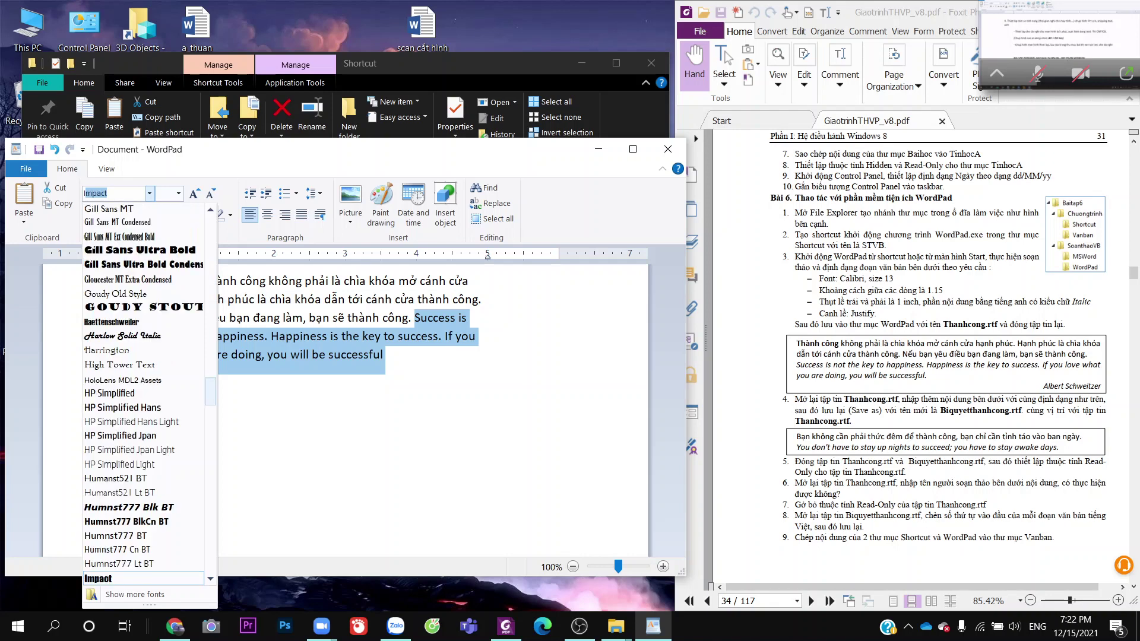
type("tali")
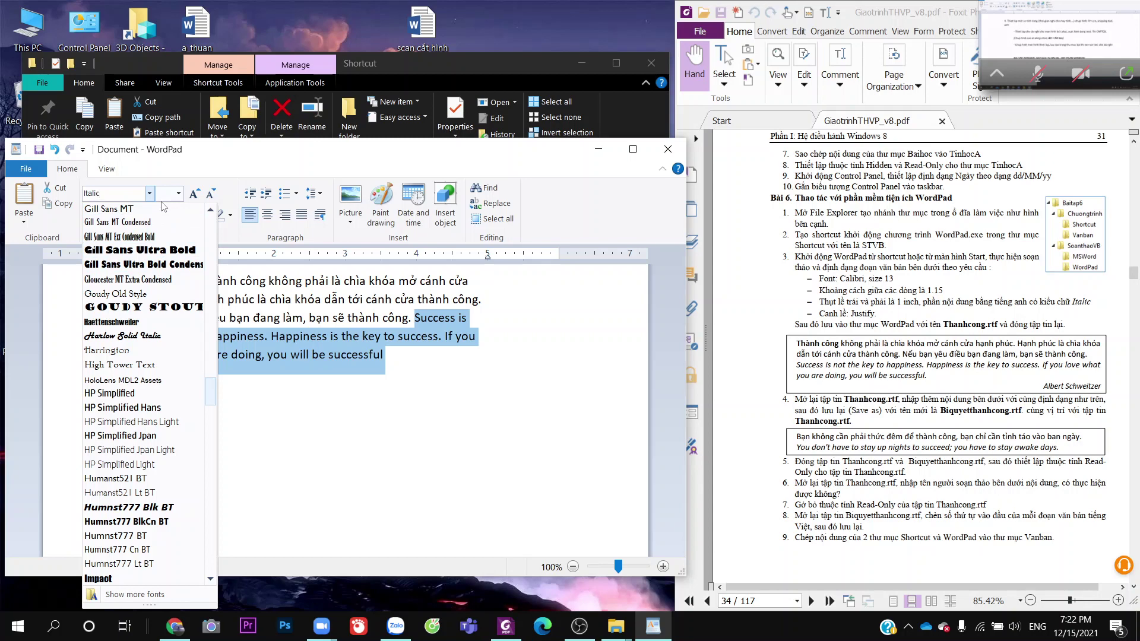
key("Escape")
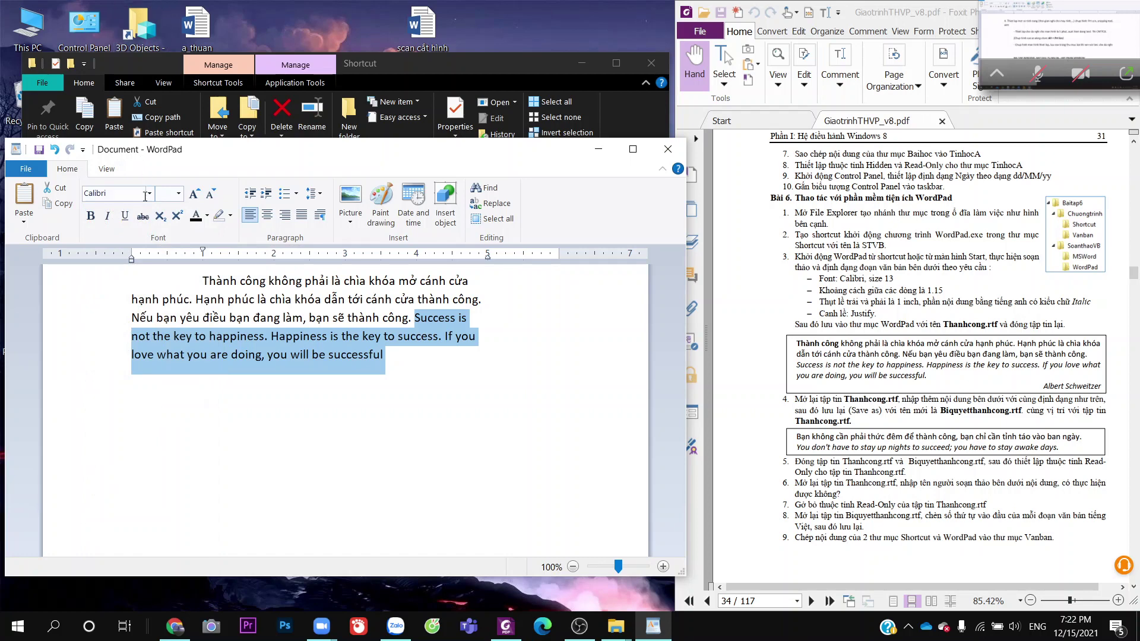
left_click(149, 193)
type("impact")
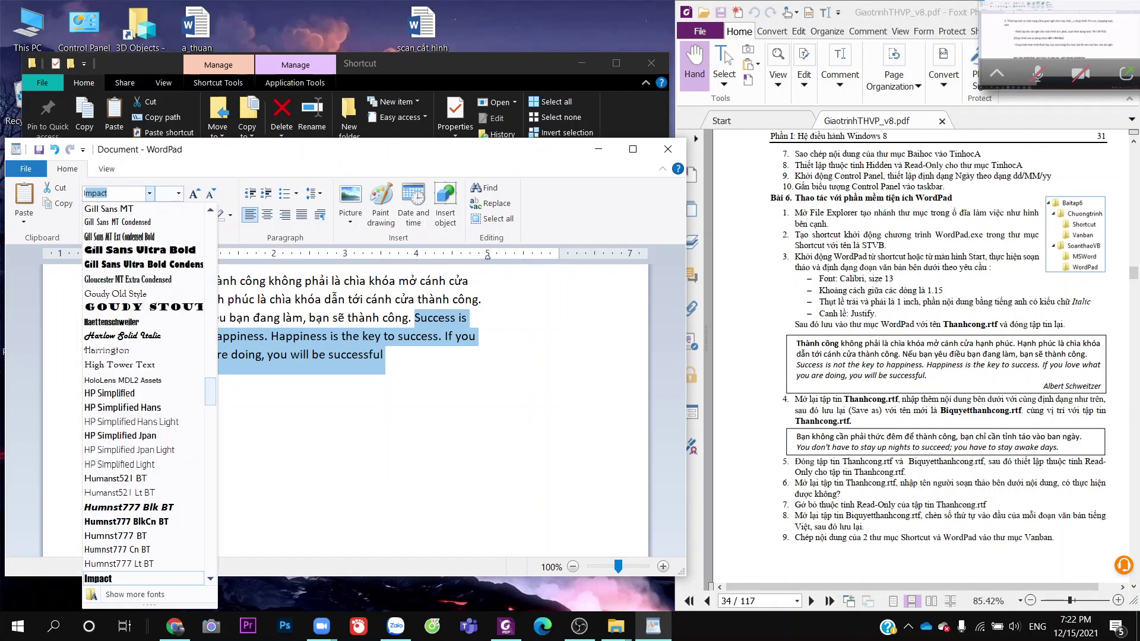
type("it")
scroll(151, 303, "down", 10)
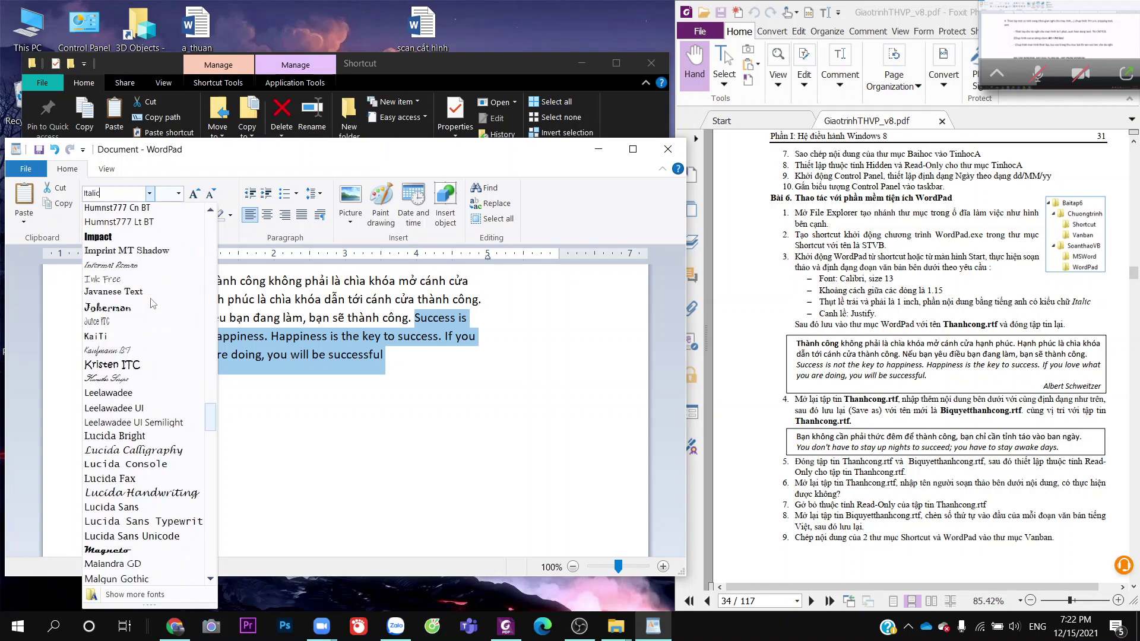
scroll(151, 303, "down", 15)
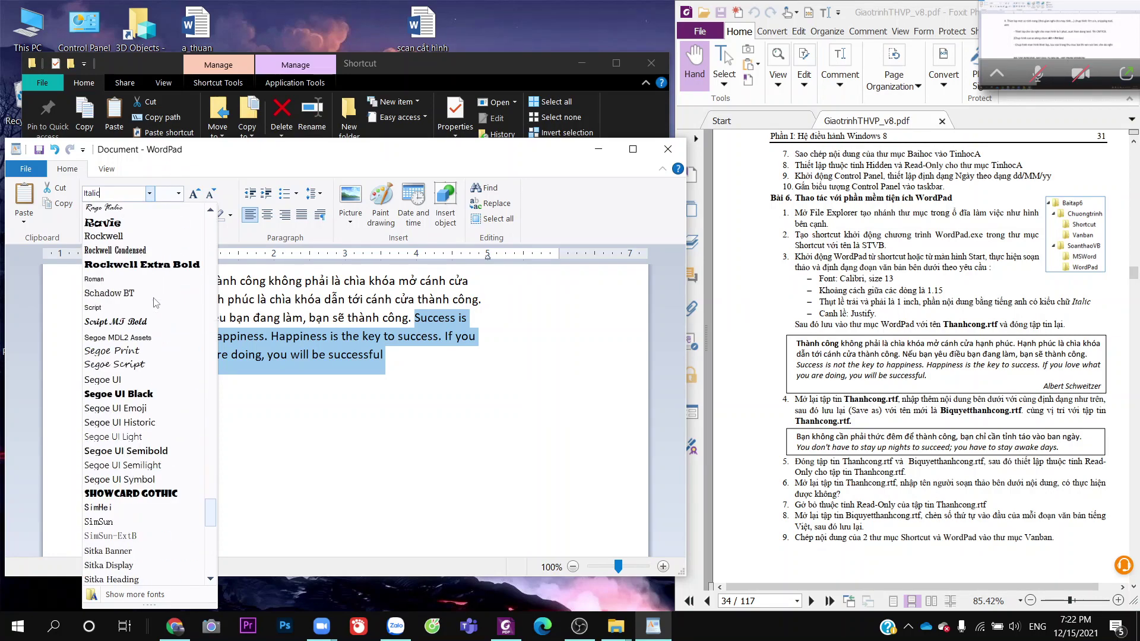
scroll(156, 303, "down", 9)
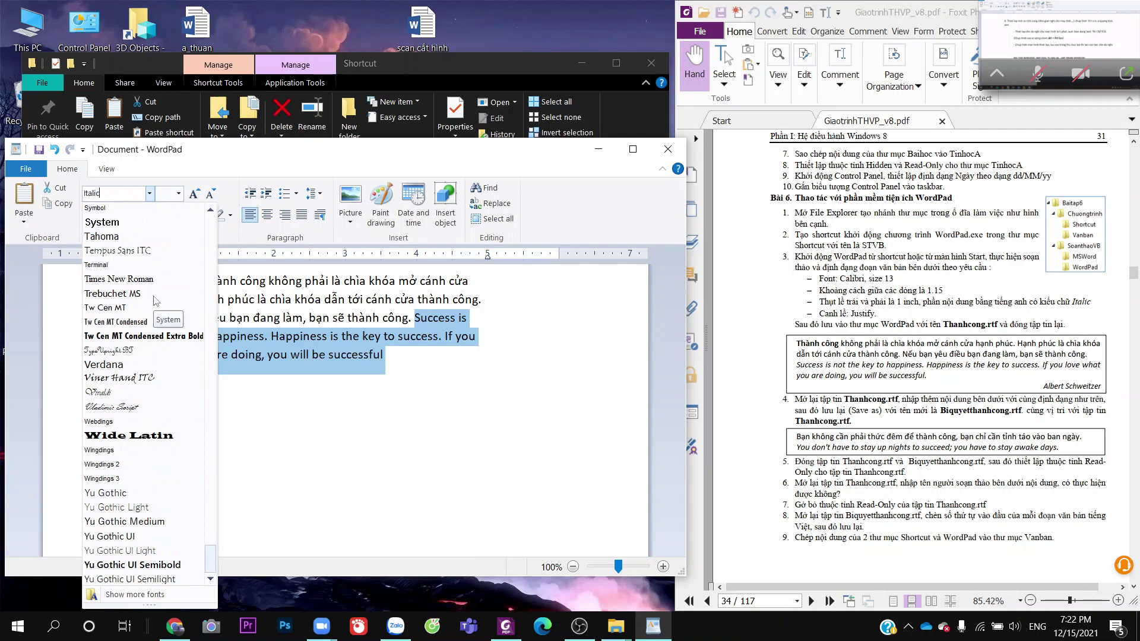
scroll(156, 302, "up", 4)
scroll(155, 303, "up", 20)
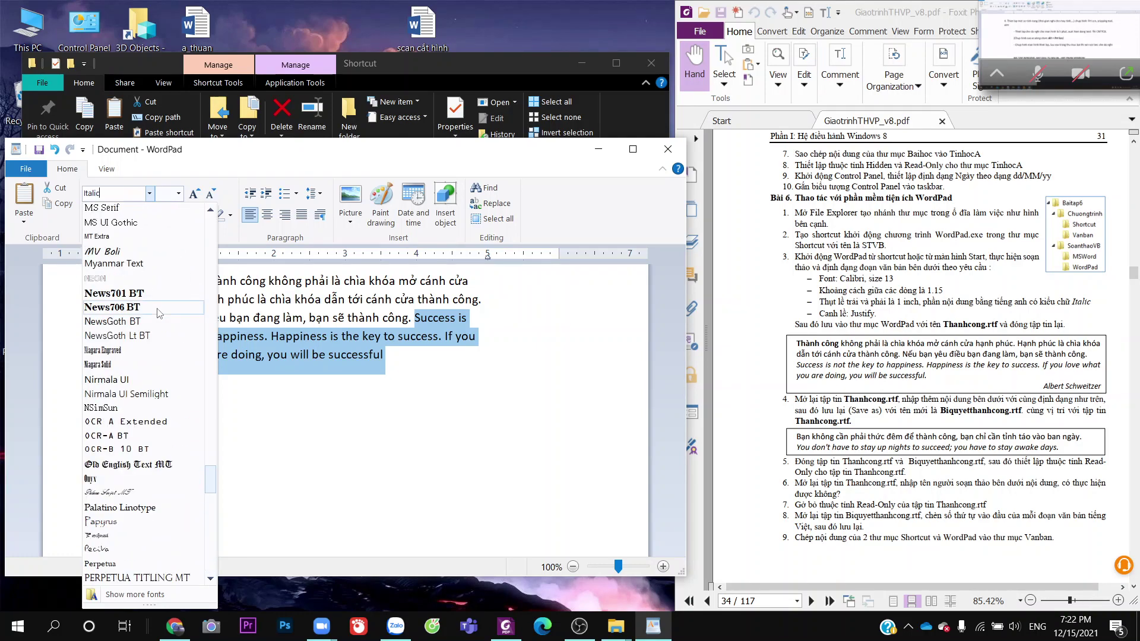
scroll(159, 314, "up", 20)
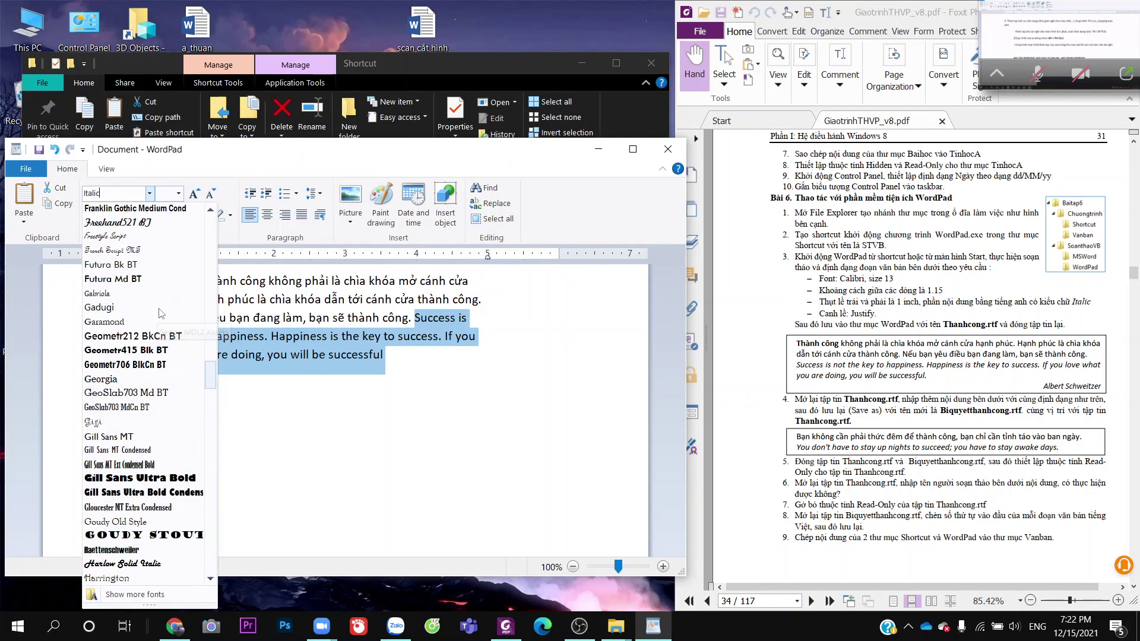
scroll(160, 313, "up", 20)
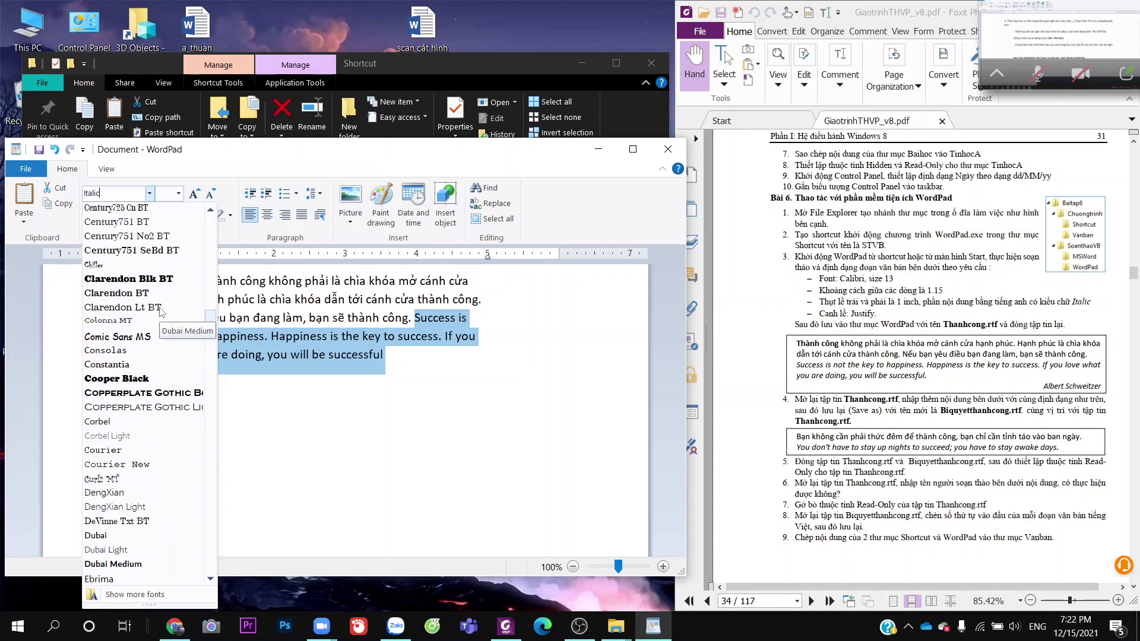
scroll(160, 313, "up", 20)
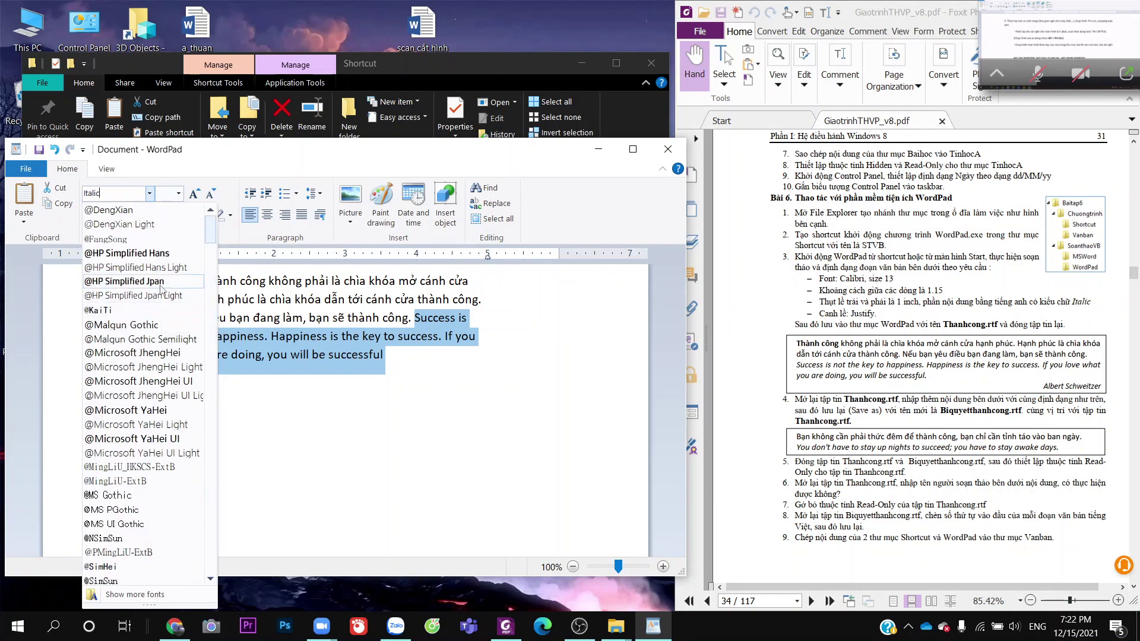
scroll(165, 469, "down", 9)
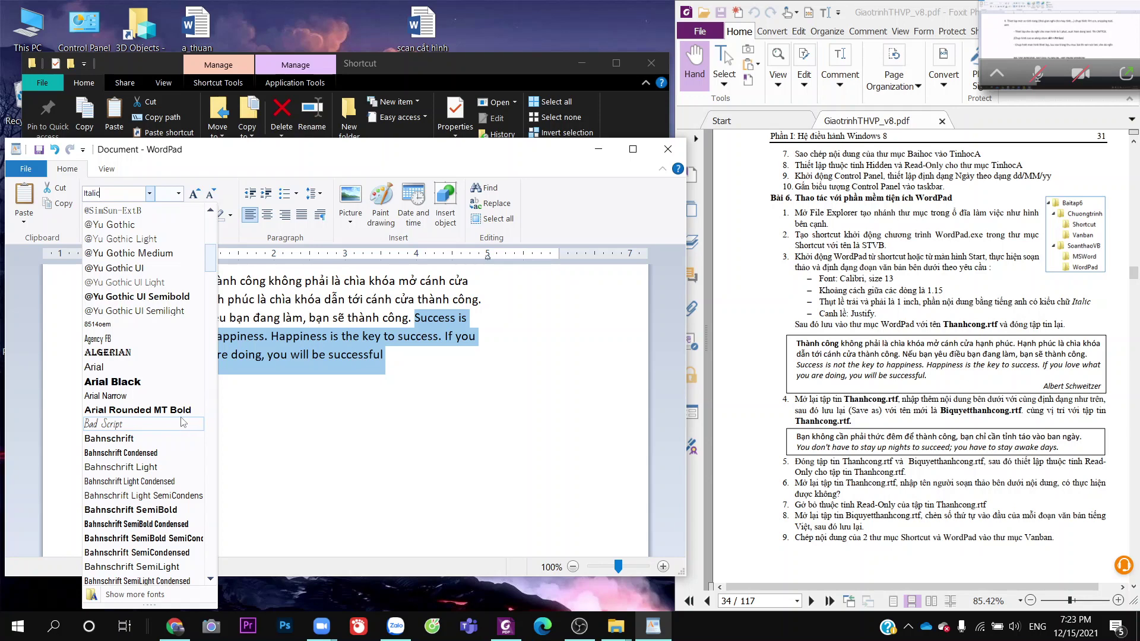
scroll(186, 410, "up", 6)
scroll(186, 404, "up", 3)
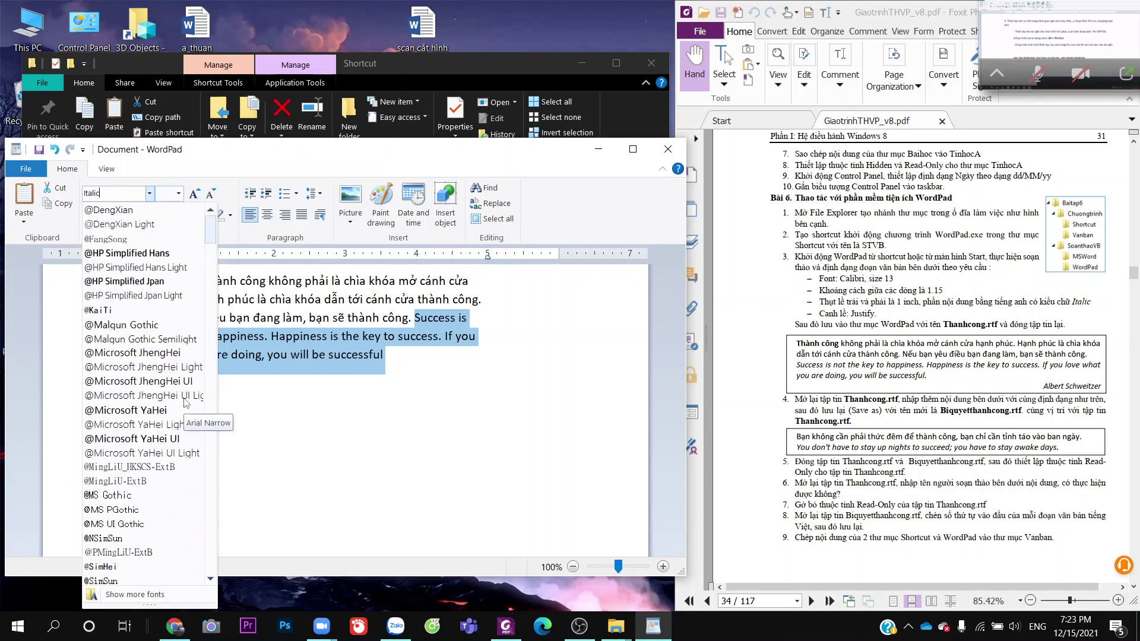
scroll(186, 404, "down", 10)
scroll(186, 402, "down", 4)
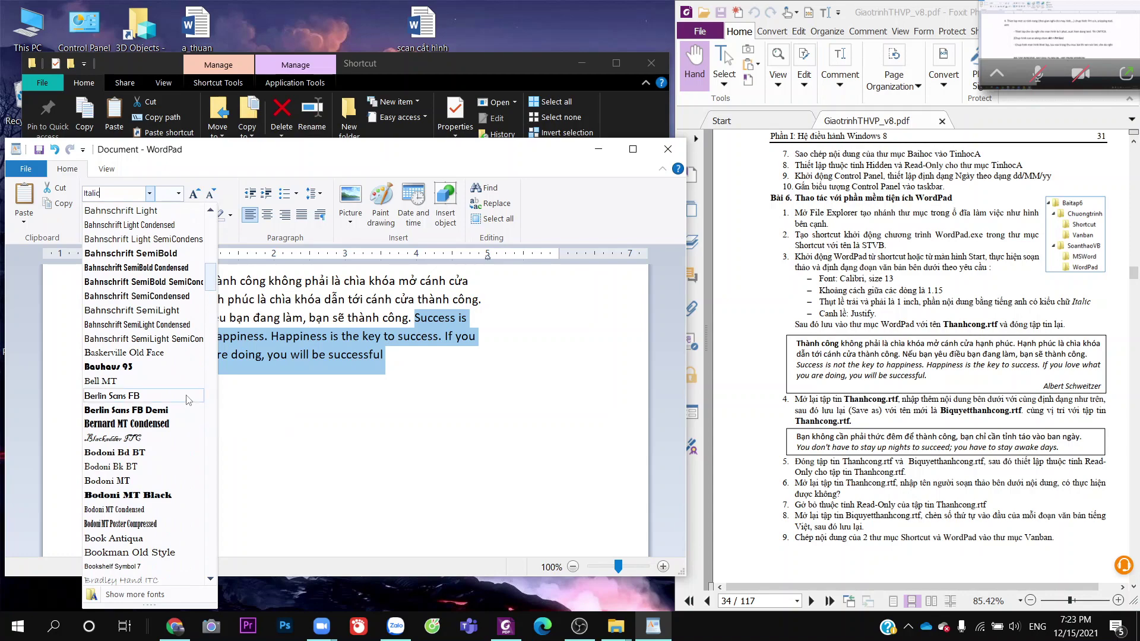
Show all installed fonts and search them for 'italic'
left_click(151, 594)
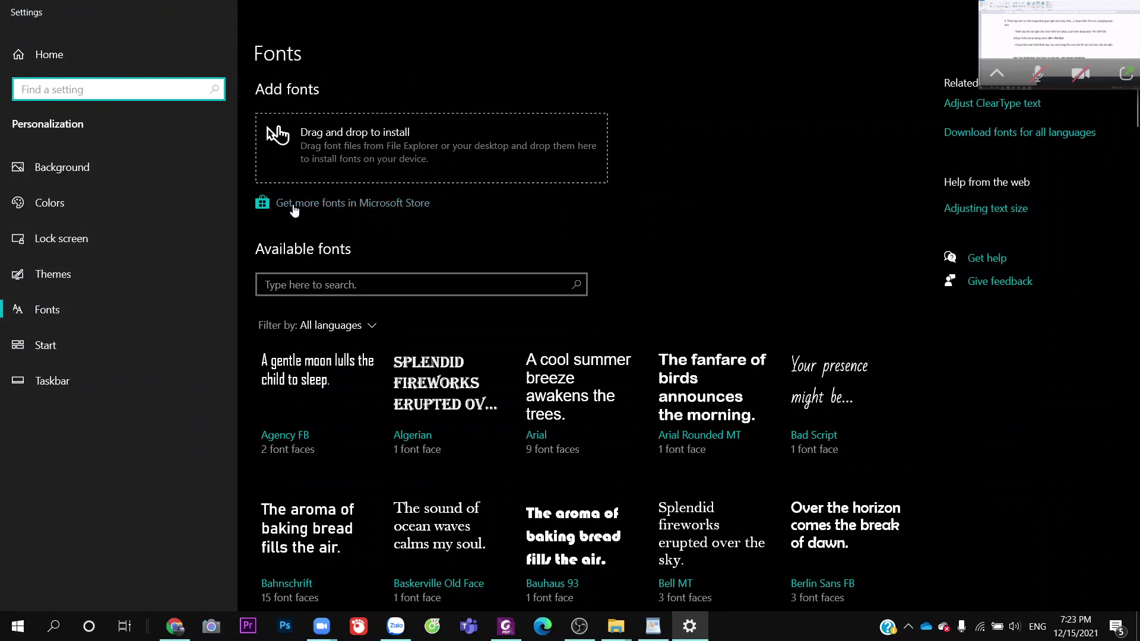
left_click(576, 286)
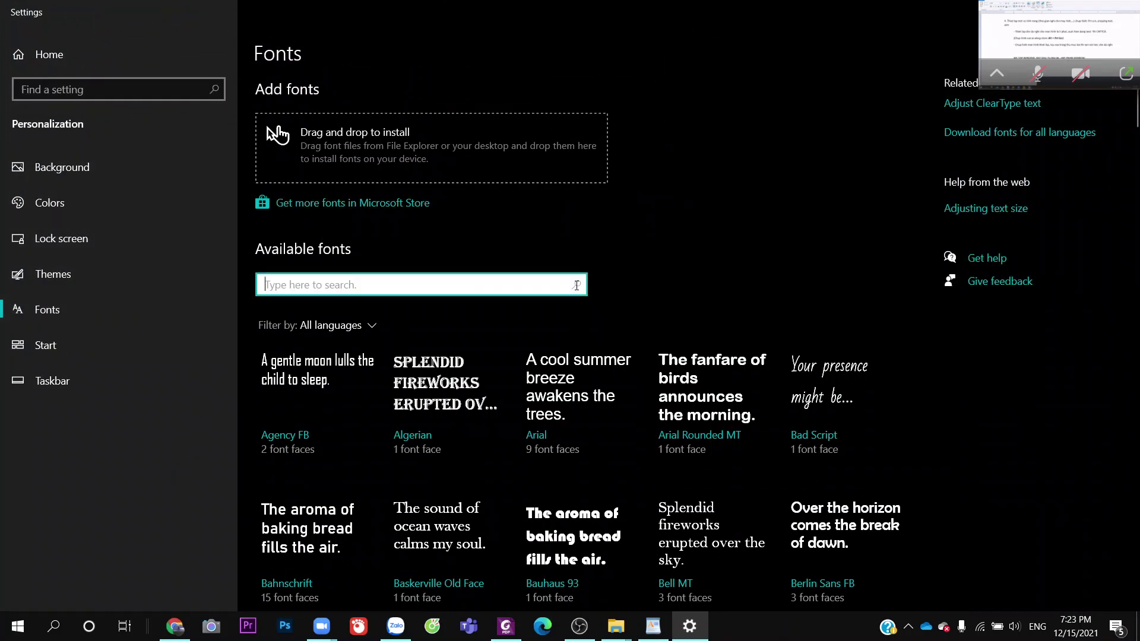
type("italuc")
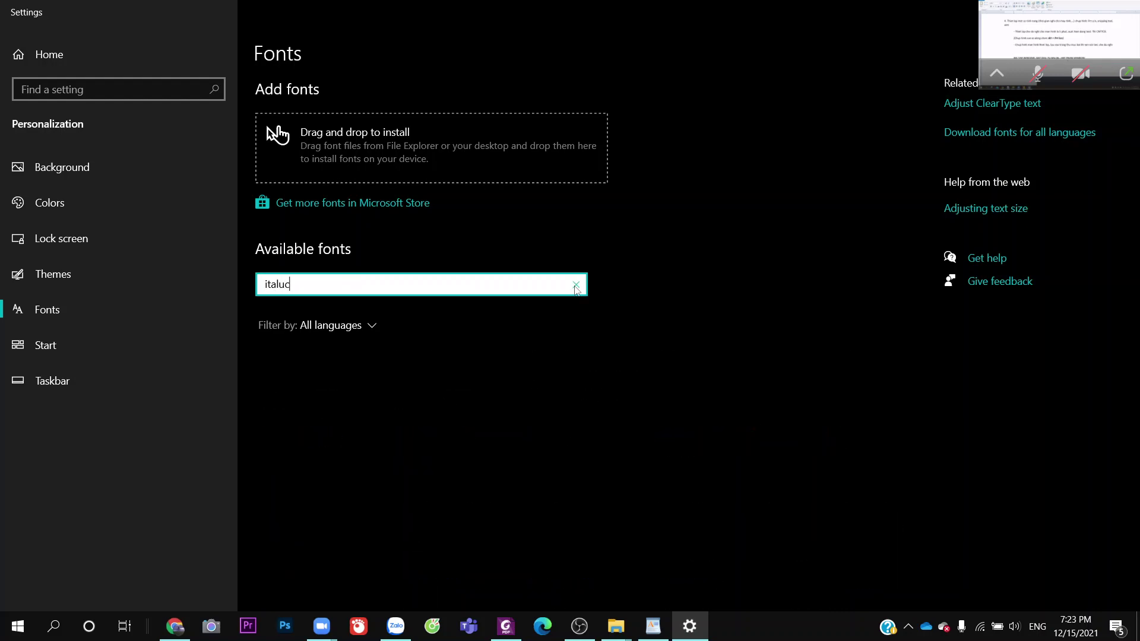
key("BackSpace")
key("BackSpace")
type("ic")
left_click(390, 154)
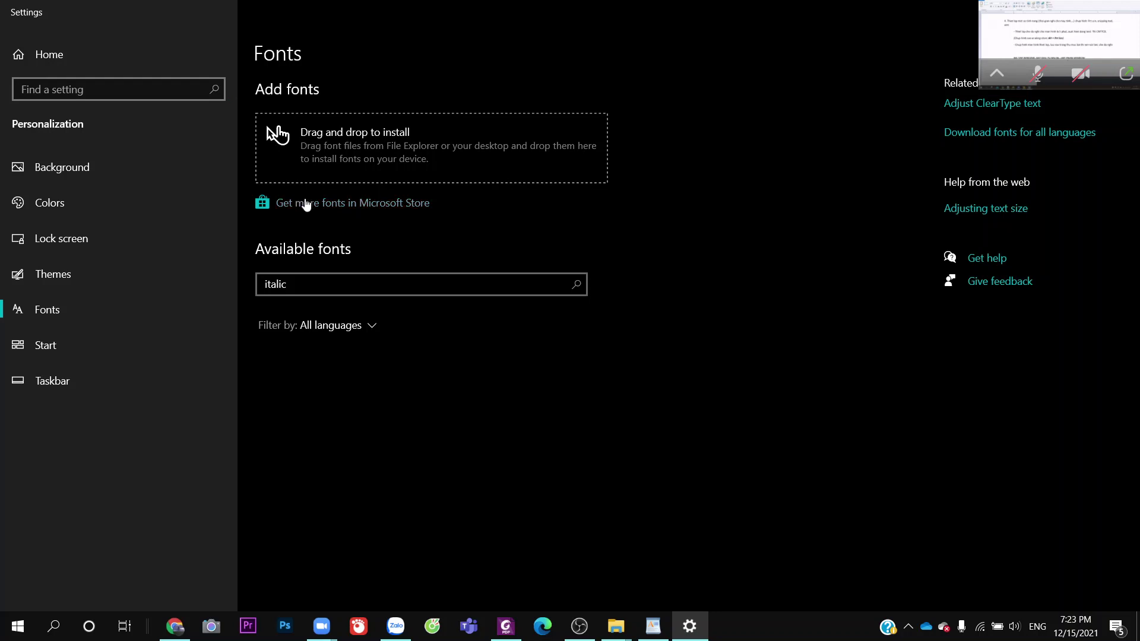
Check the font language filter and Microsoft Store, then close Settings to return to WordPad
left_click(372, 327)
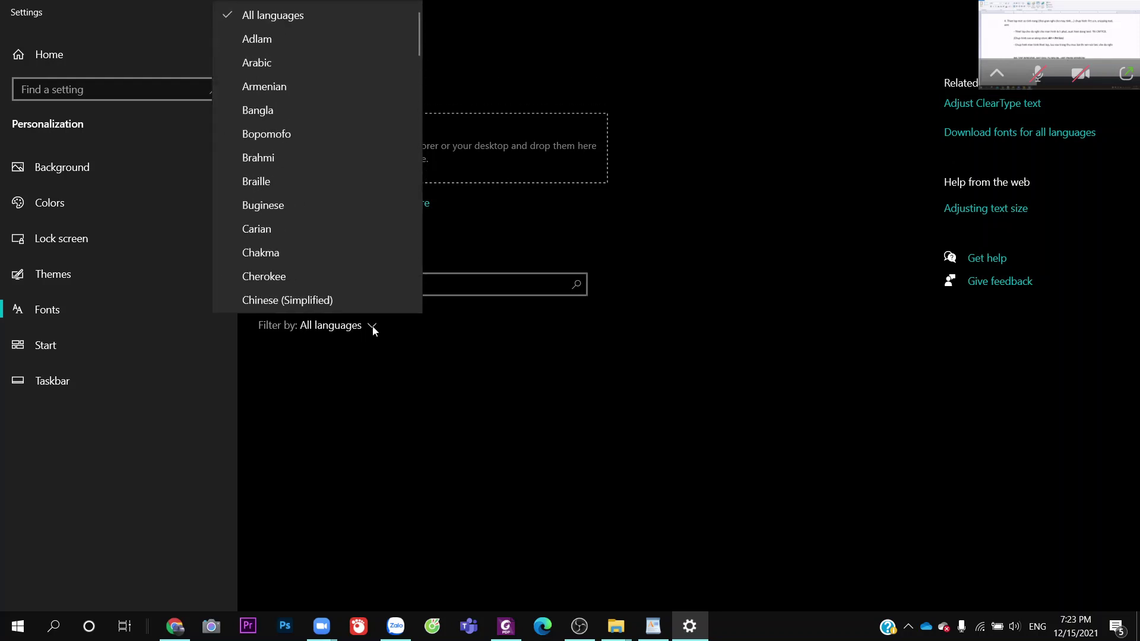
left_click(373, 328)
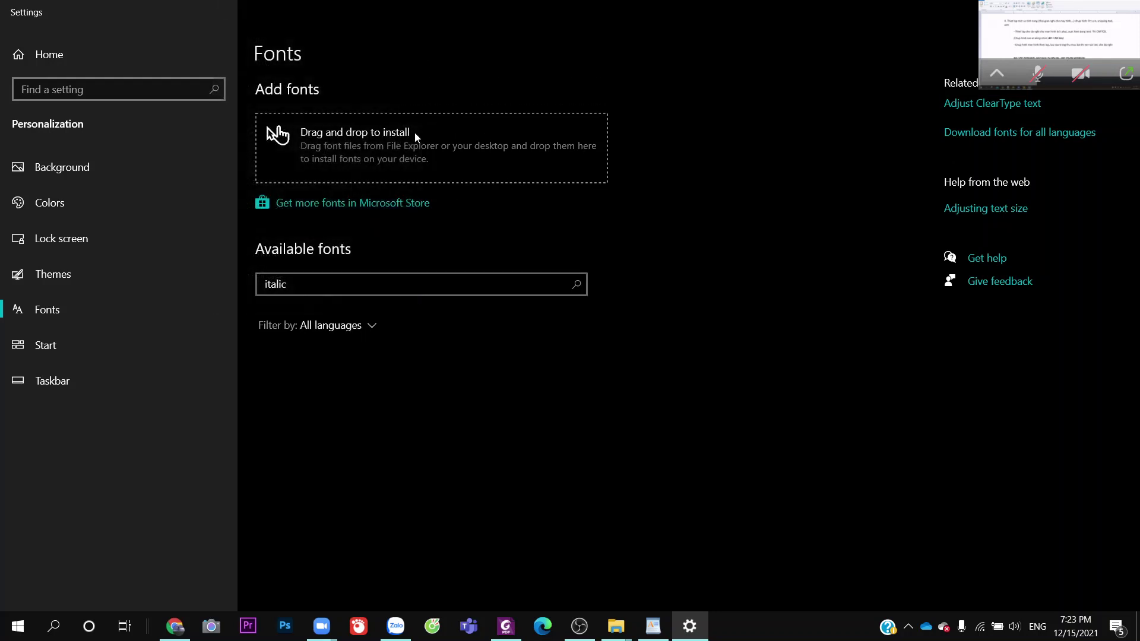
left_click(329, 205)
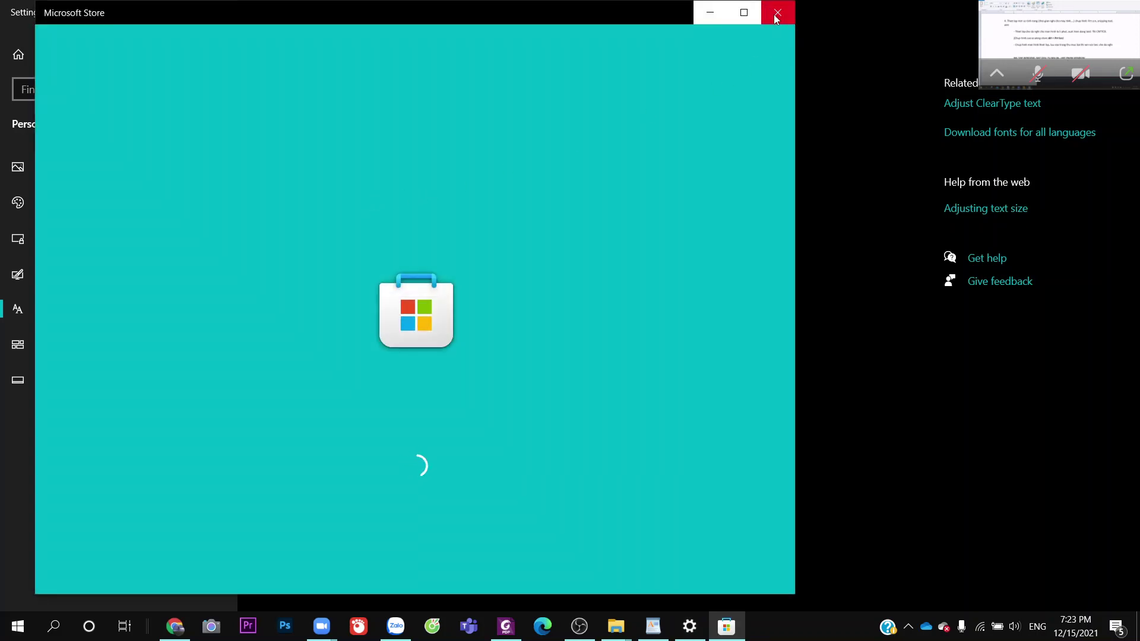
left_click(776, 13)
double_click(713, 5)
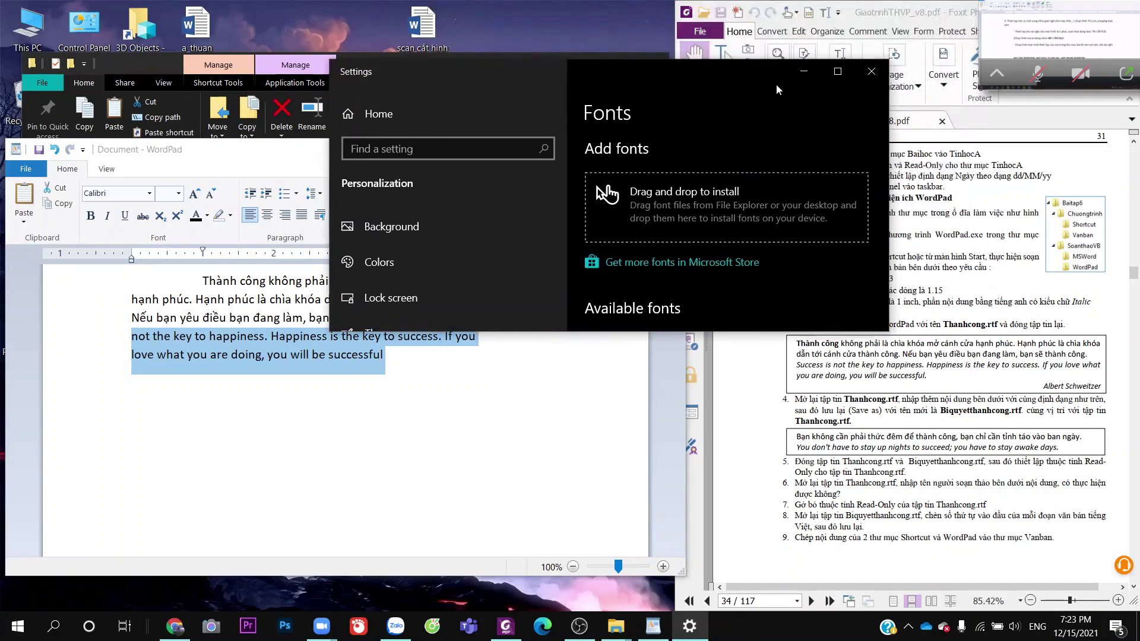
left_click(873, 73)
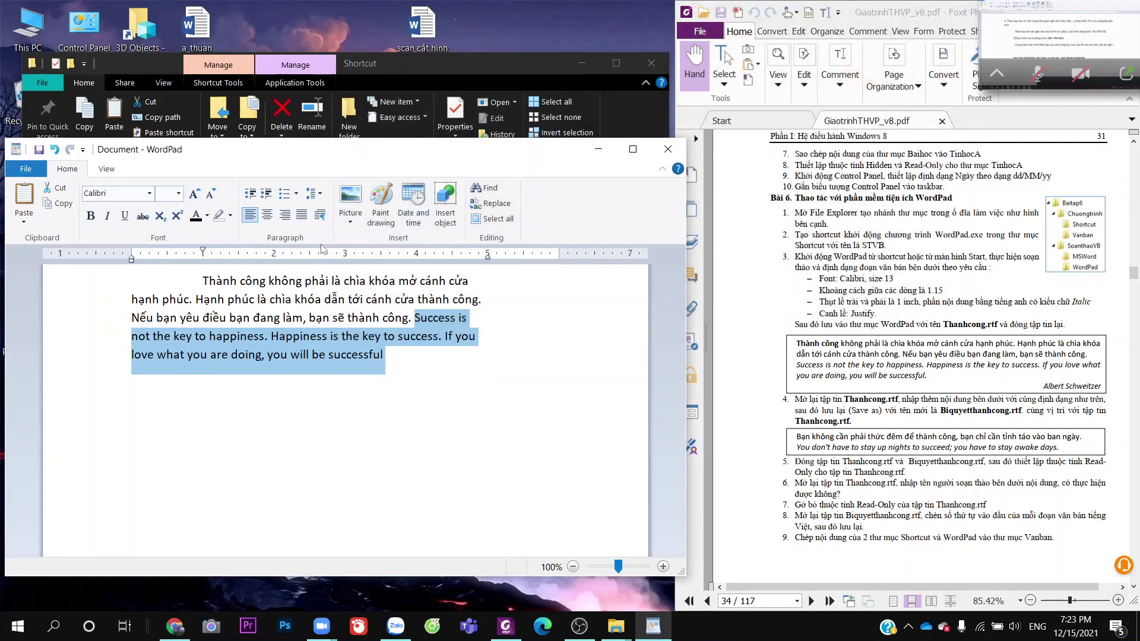
Try the Impact font on the selected English sentences
left_click(139, 194)
key("BackSpace")
type("Ip")
key("BackSpace")
key("BackSpace")
key("BackSpace")
type("Impact")
key("Return")
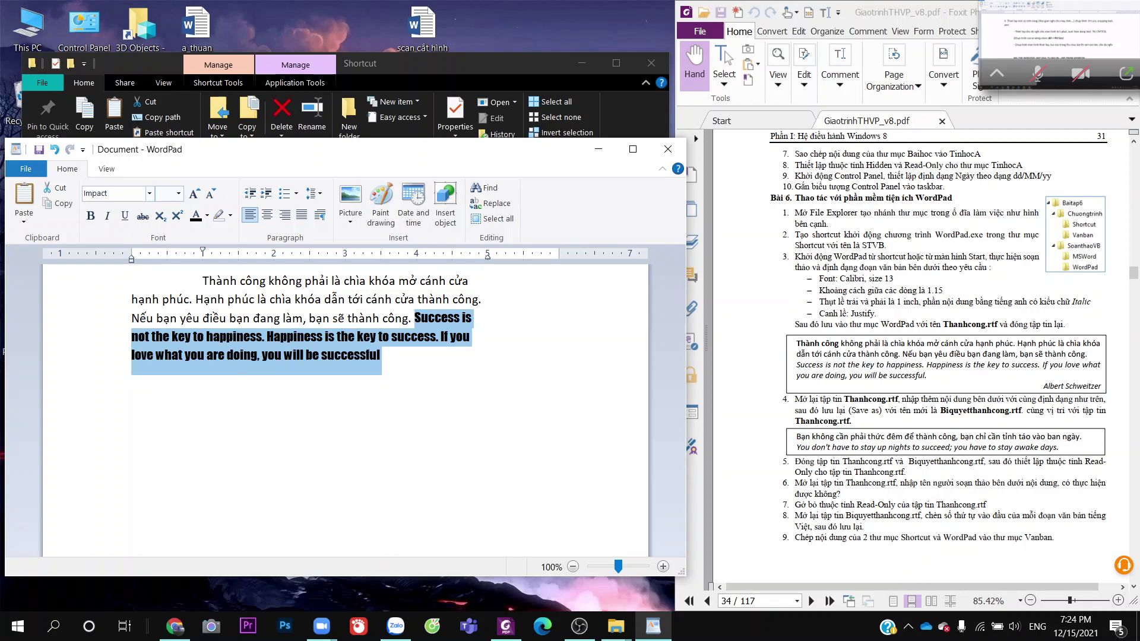
left_click(327, 355)
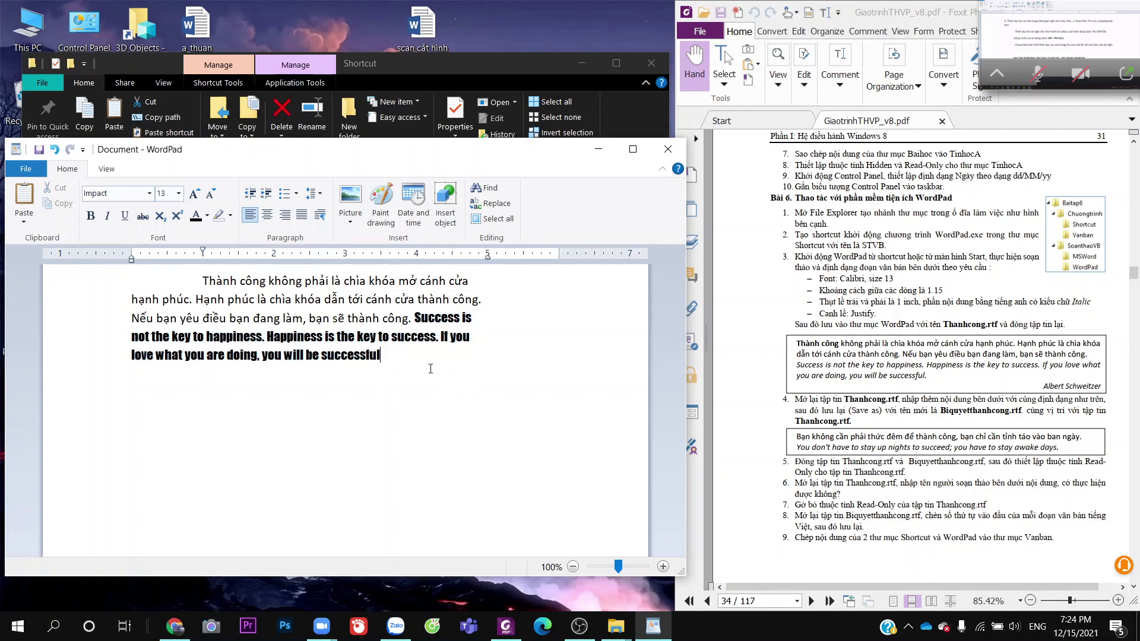
Start entering Times as the font name, then browse the font list without changing anything
left_click(127, 199)
type("Time")
key("BackSpace")
key("BackSpace")
key("BackSpace")
left_click(149, 193)
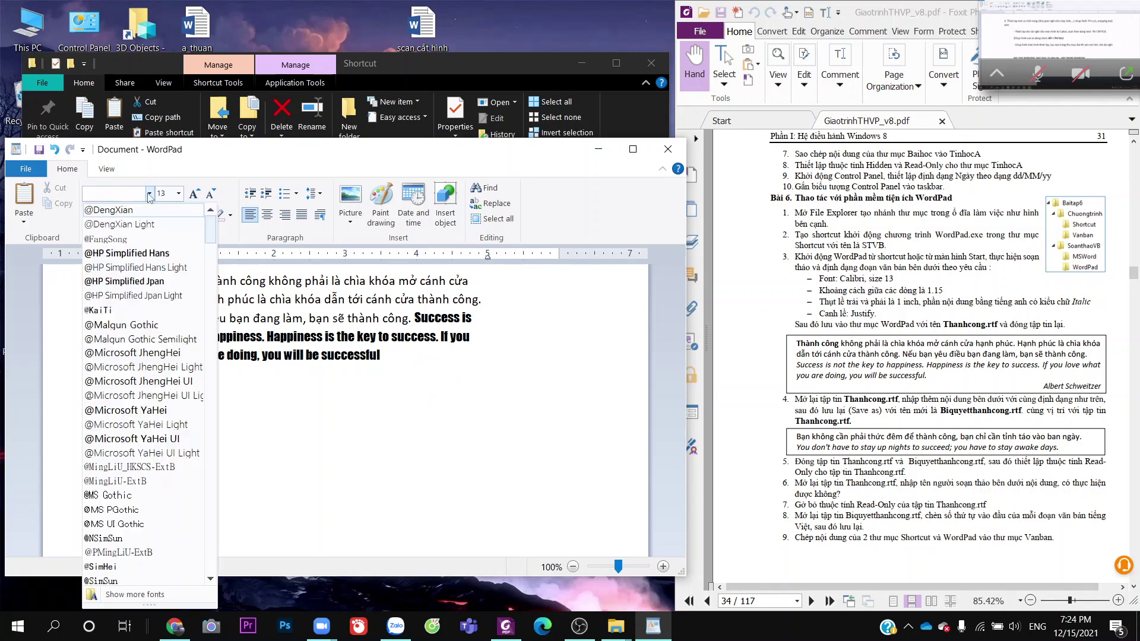
left_click(381, 359)
Set the English sentences from 'Success' to 'successful' in the Ink Free font
left_click_drag(380, 359, 415, 318)
left_click(149, 194)
scroll(118, 416, "down", 4)
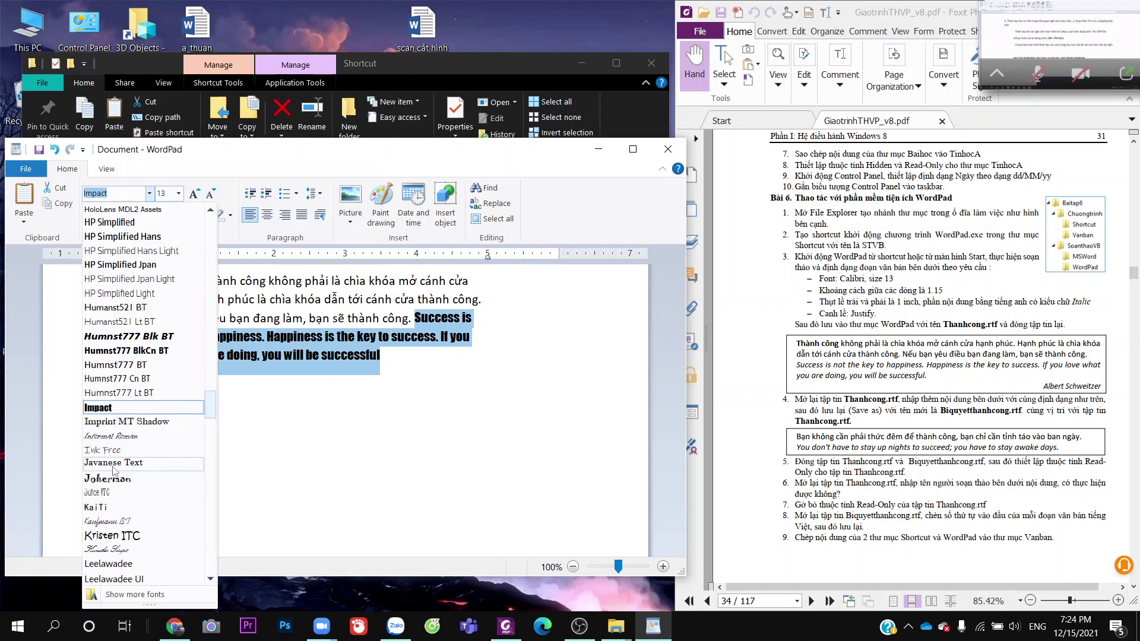
left_click(118, 454)
left_click(431, 376)
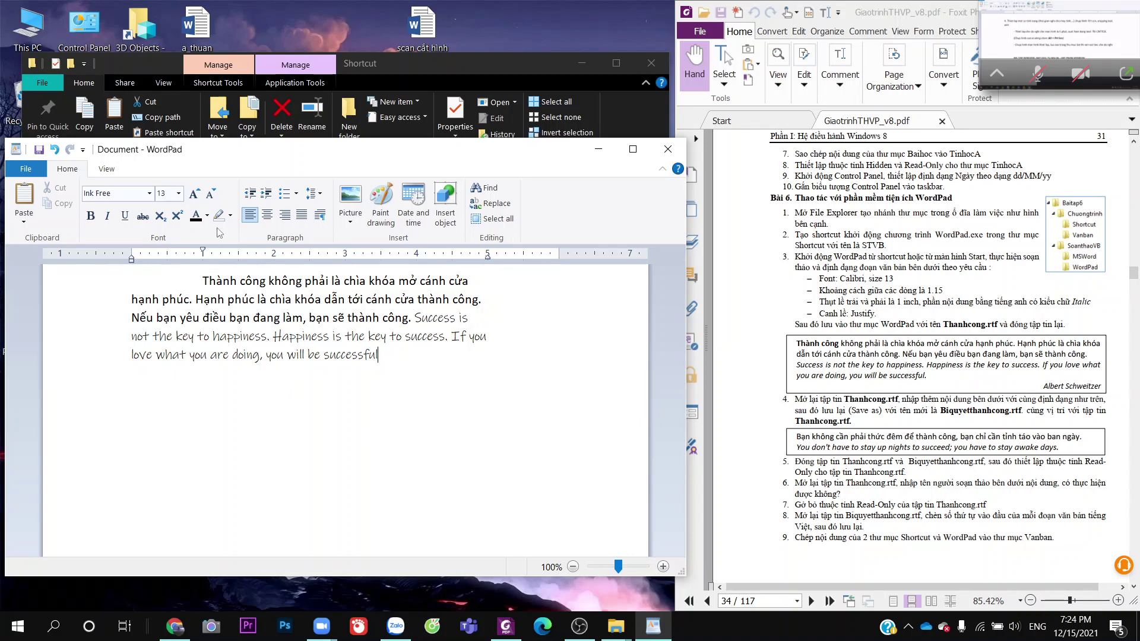
left_click(106, 169)
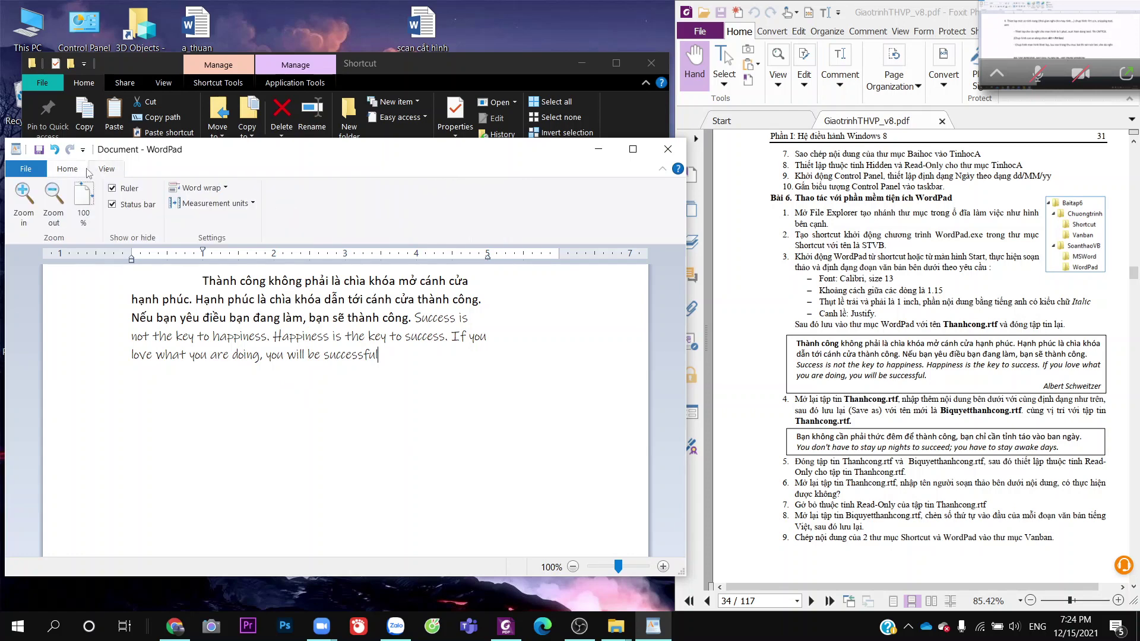
left_click(87, 171)
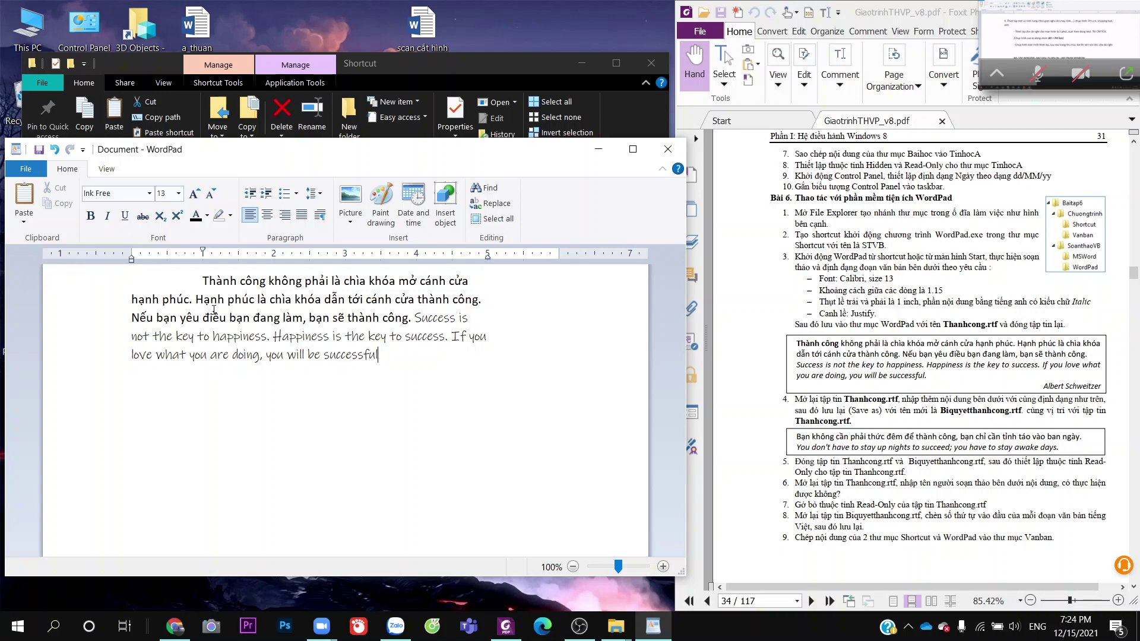
Justify the whole Vietnamese–English quote paragraph so both edges line up
left_click(232, 217)
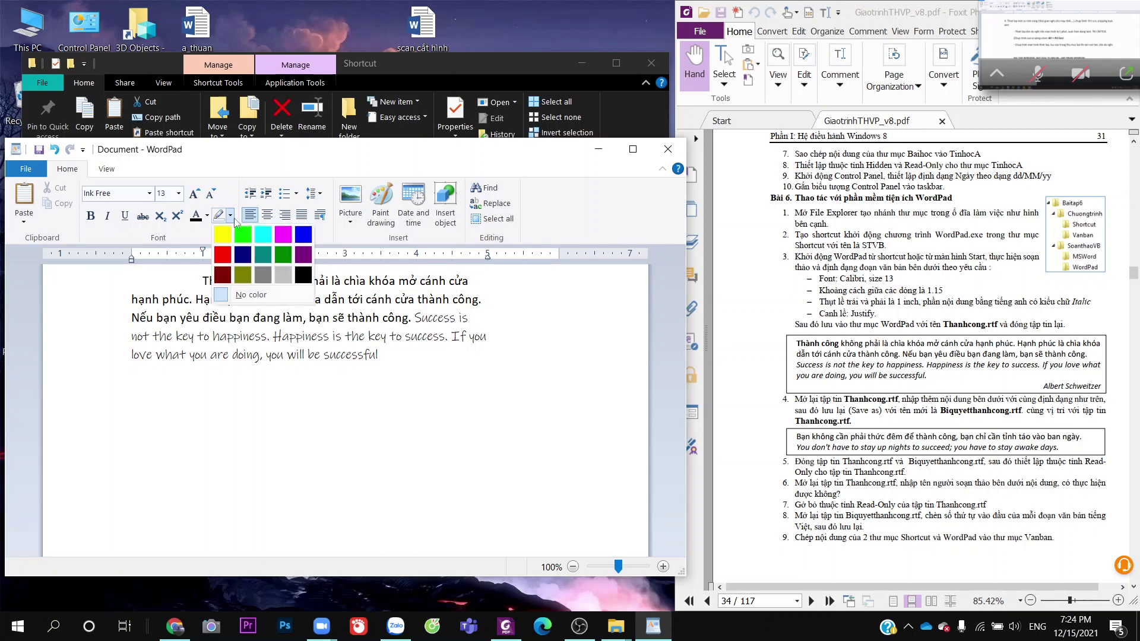
left_click(234, 218)
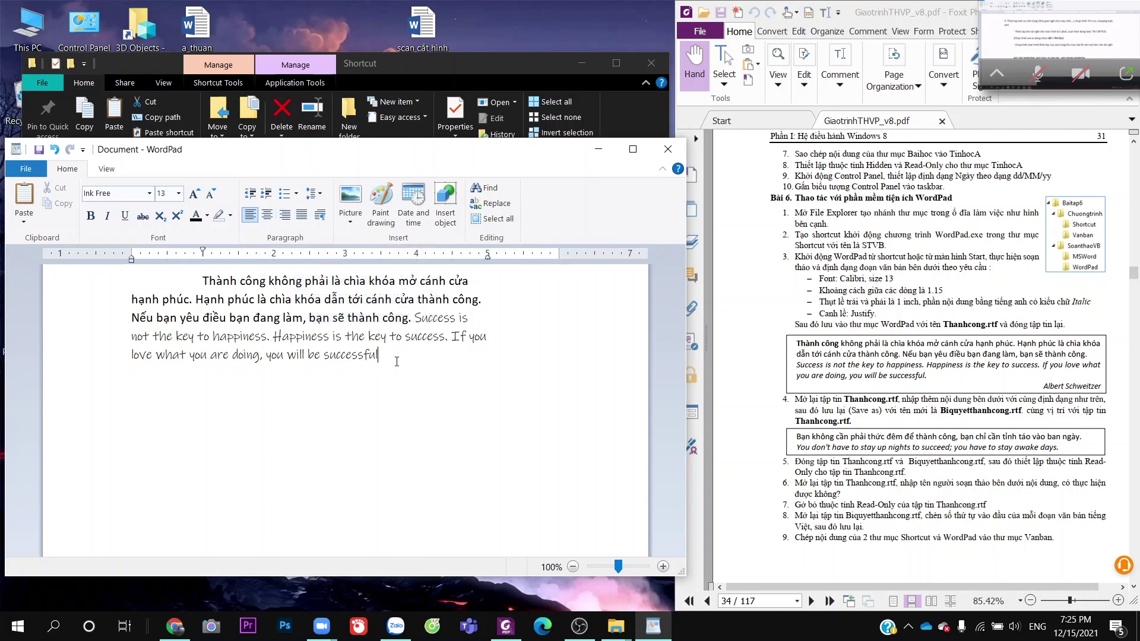
left_click_drag(380, 355, 202, 279)
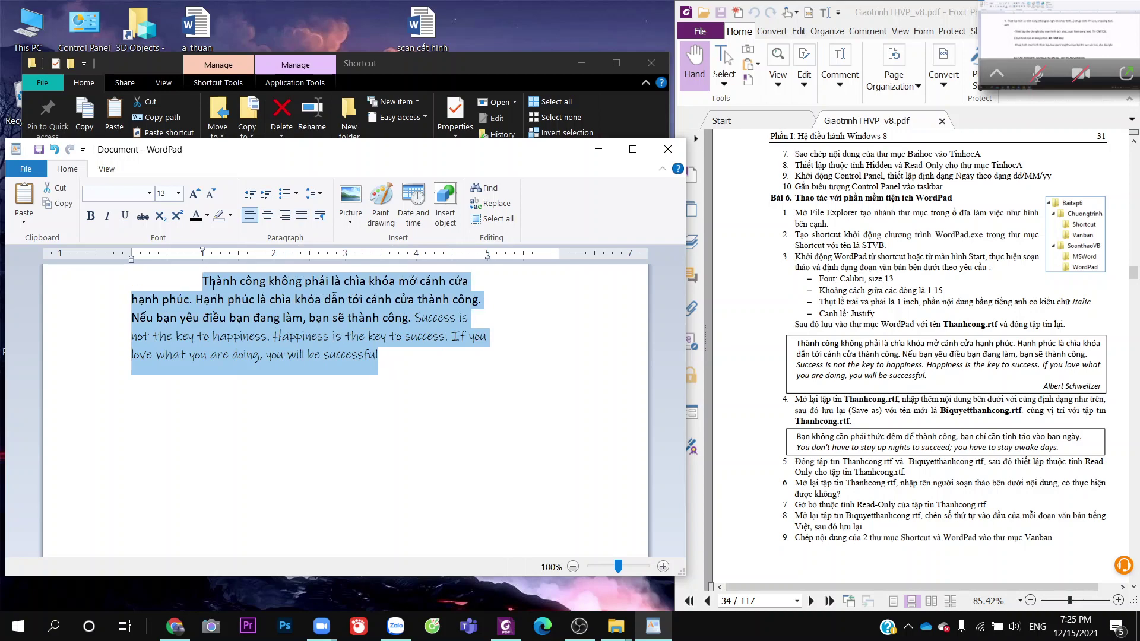
left_click(301, 214)
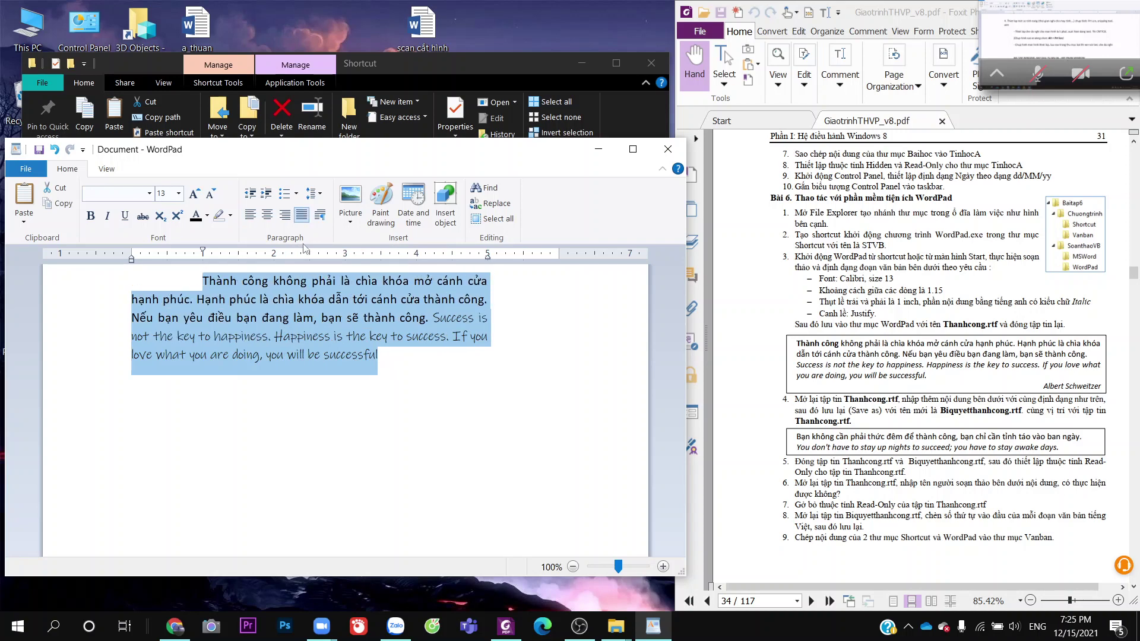
left_click(430, 416)
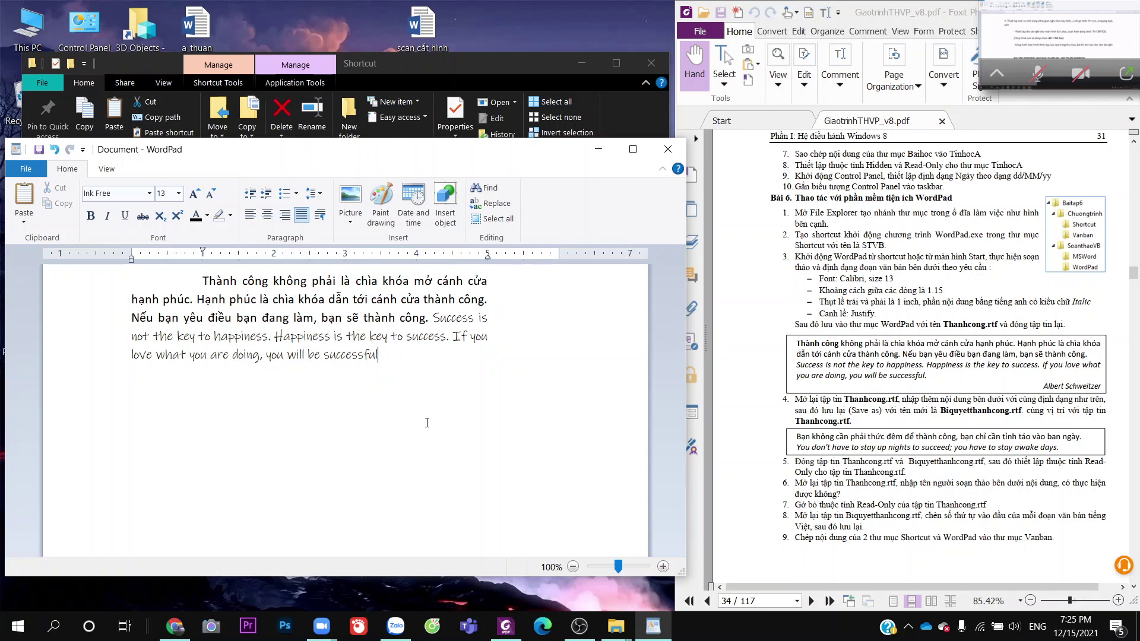
Name the new file Thanhcong, keeping the Rich Text Format type
left_click(40, 151)
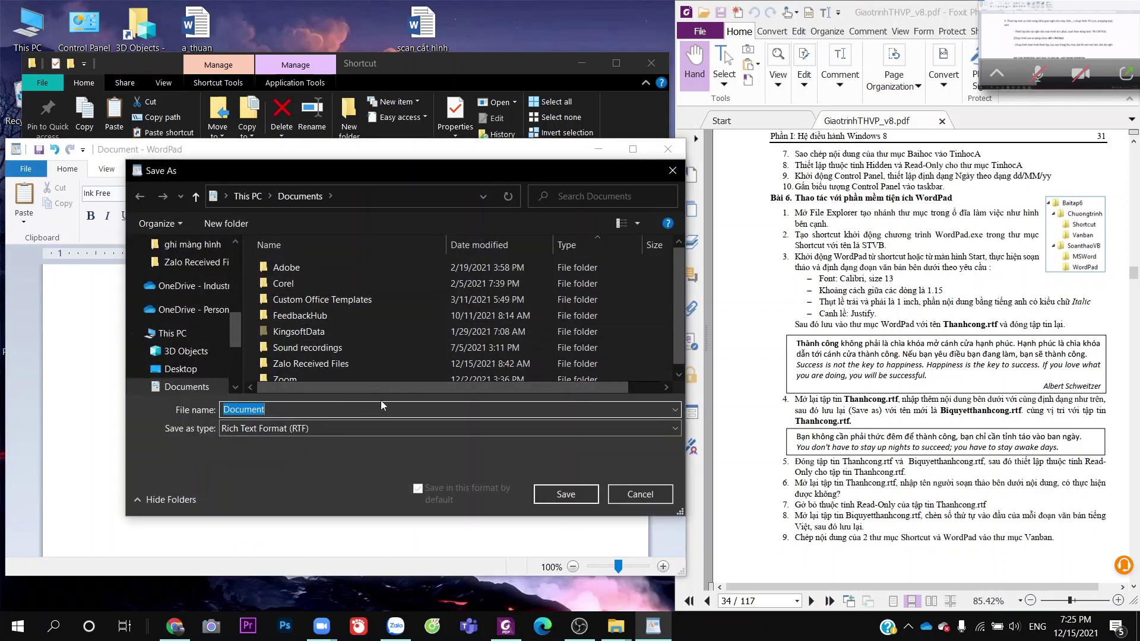
left_click(407, 428)
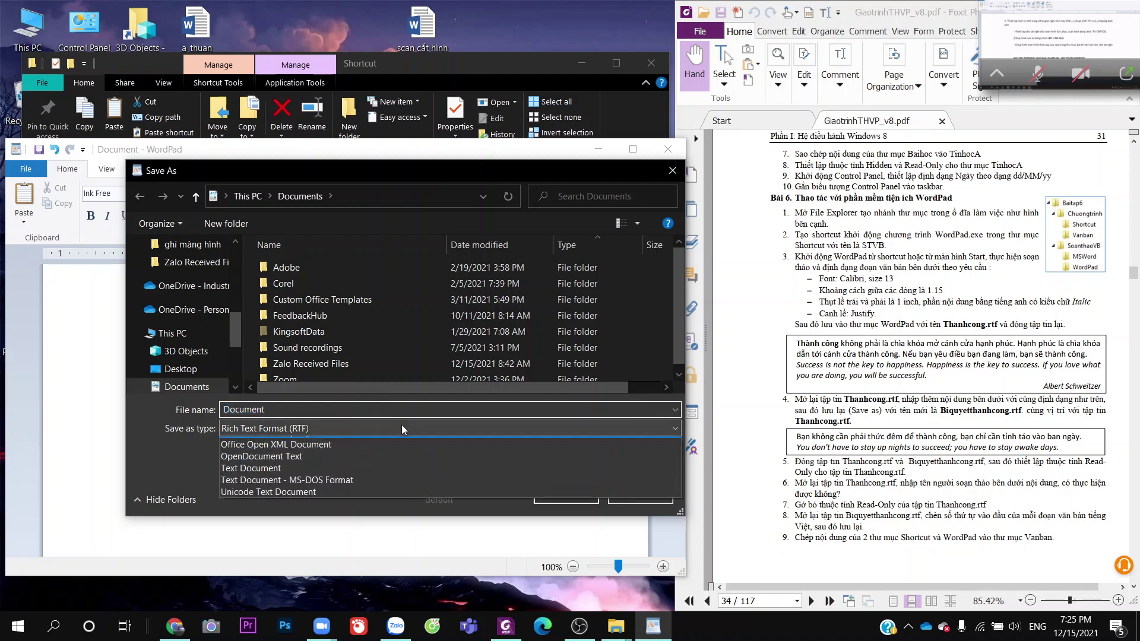
left_click(407, 429)
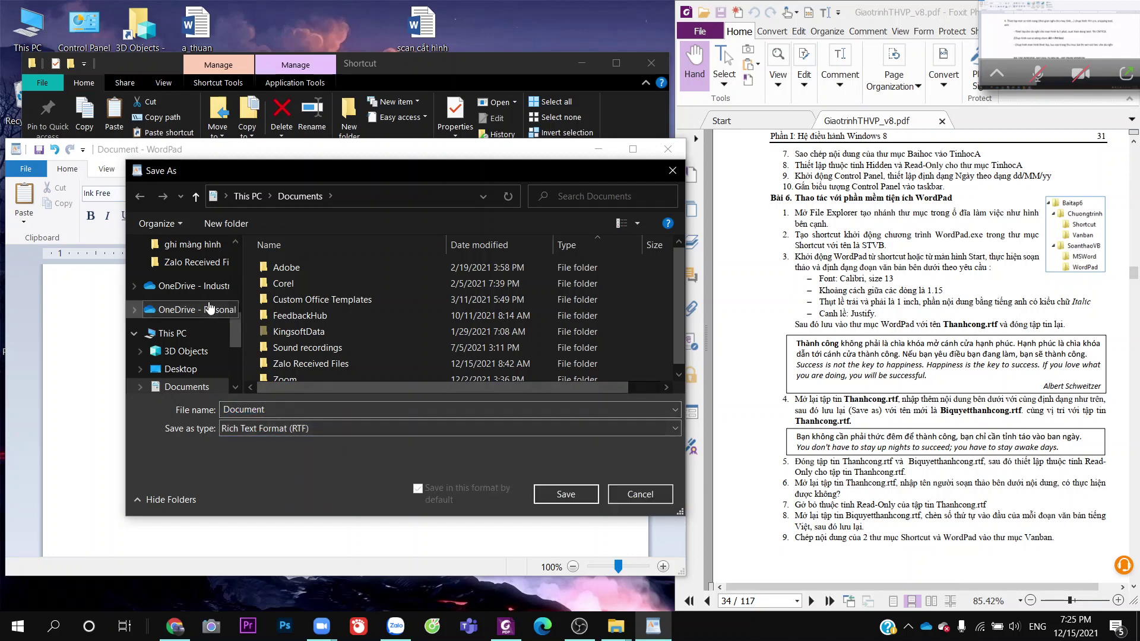
left_click(304, 410)
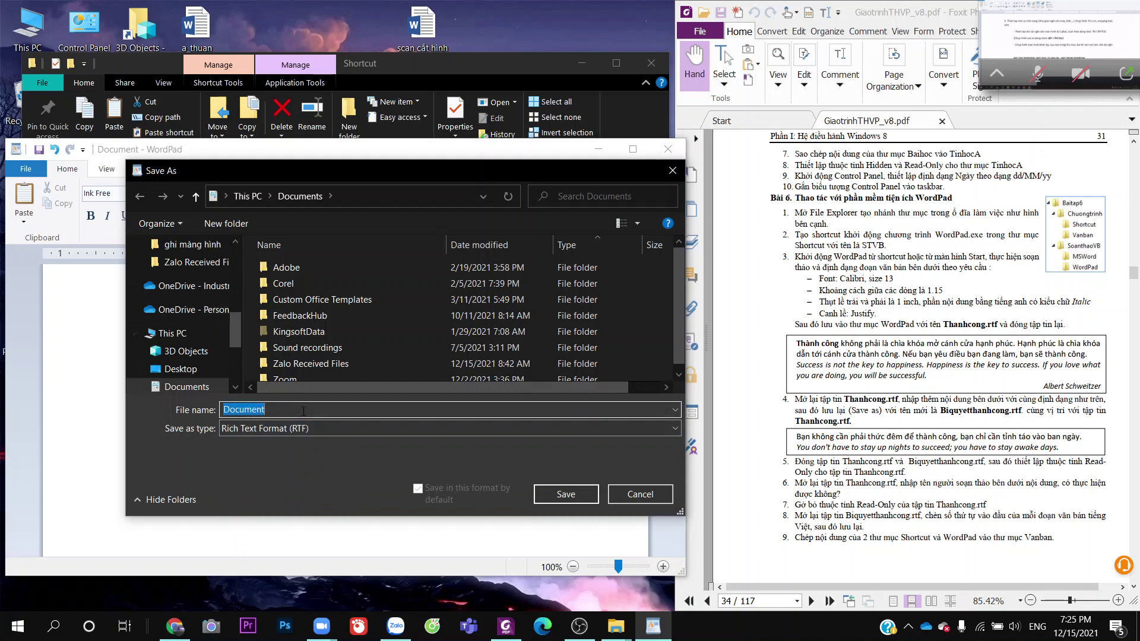
type("Thanhcong")
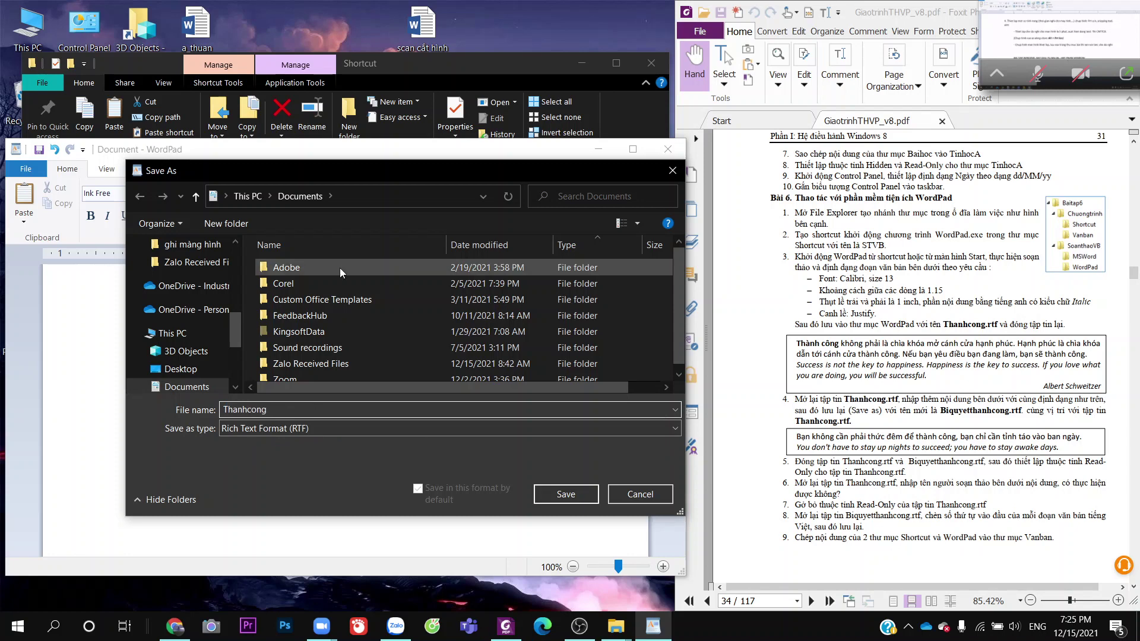
Save it into D:\Tin học\Baitap6\SoanthaoVB\WordPad
scroll(142, 316, "up", 2)
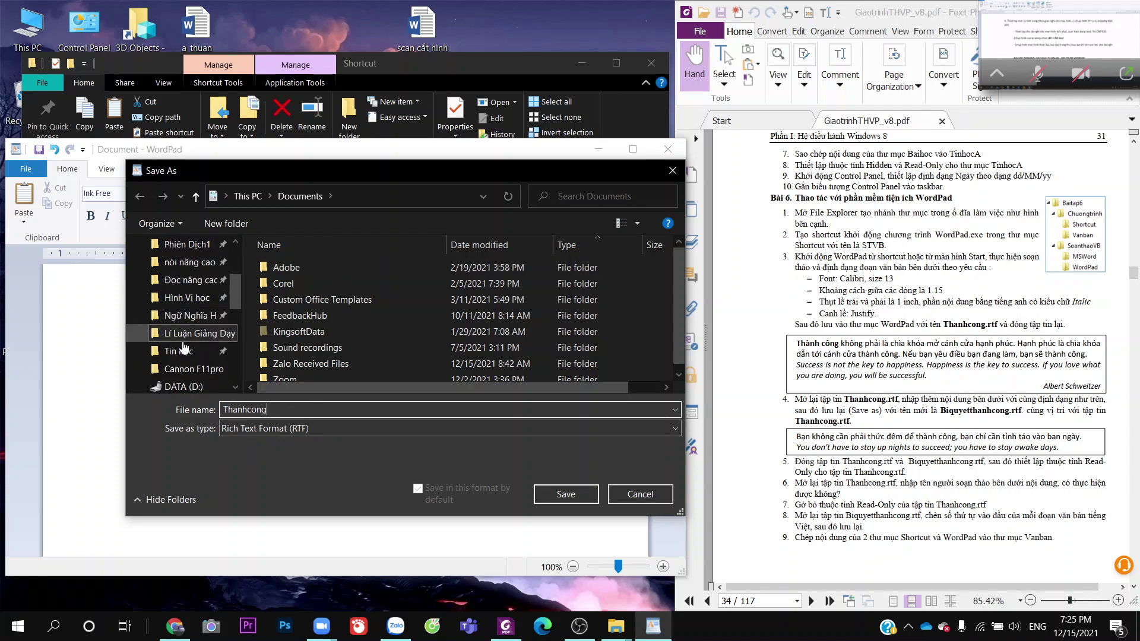
scroll(196, 285, "up", 2)
scroll(200, 280, "down", 1)
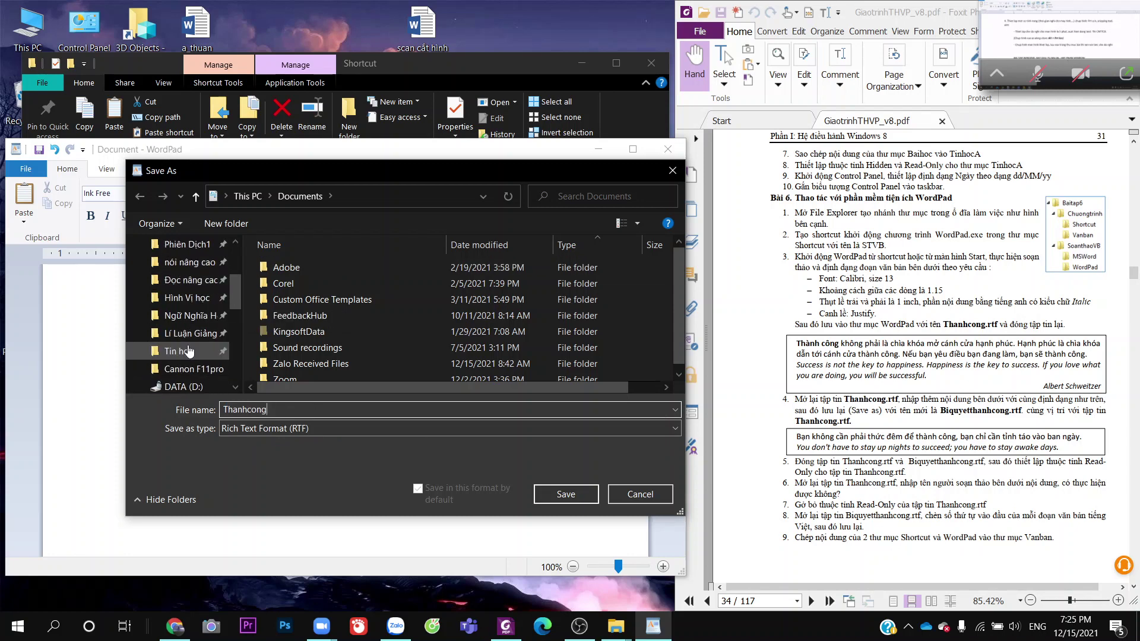
left_click(190, 351)
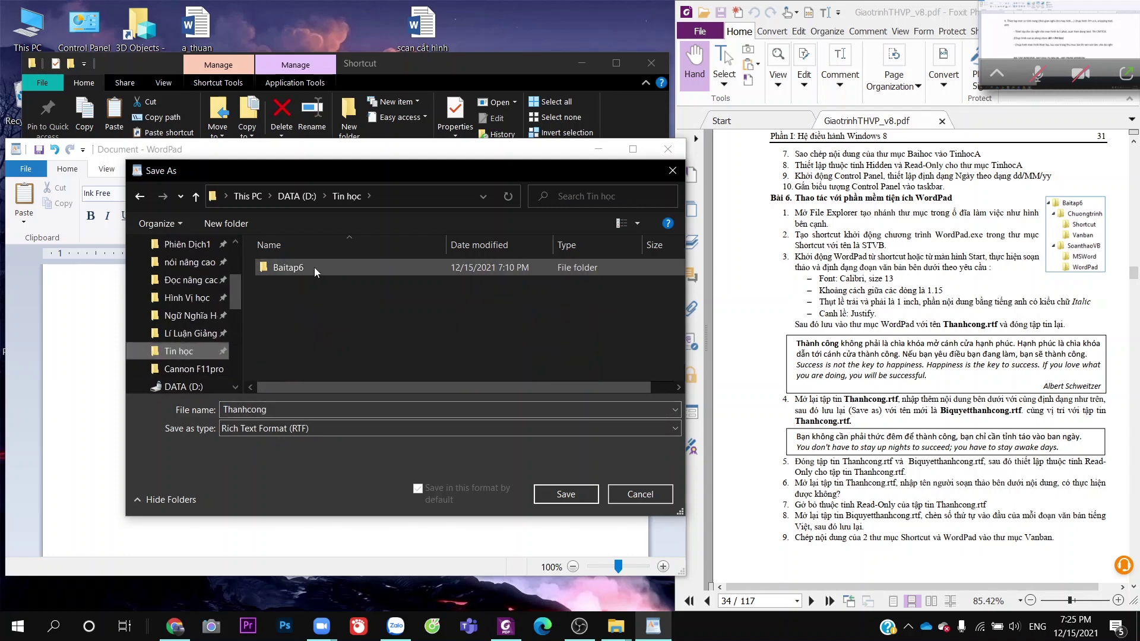
double_click(493, 270)
double_click(348, 280)
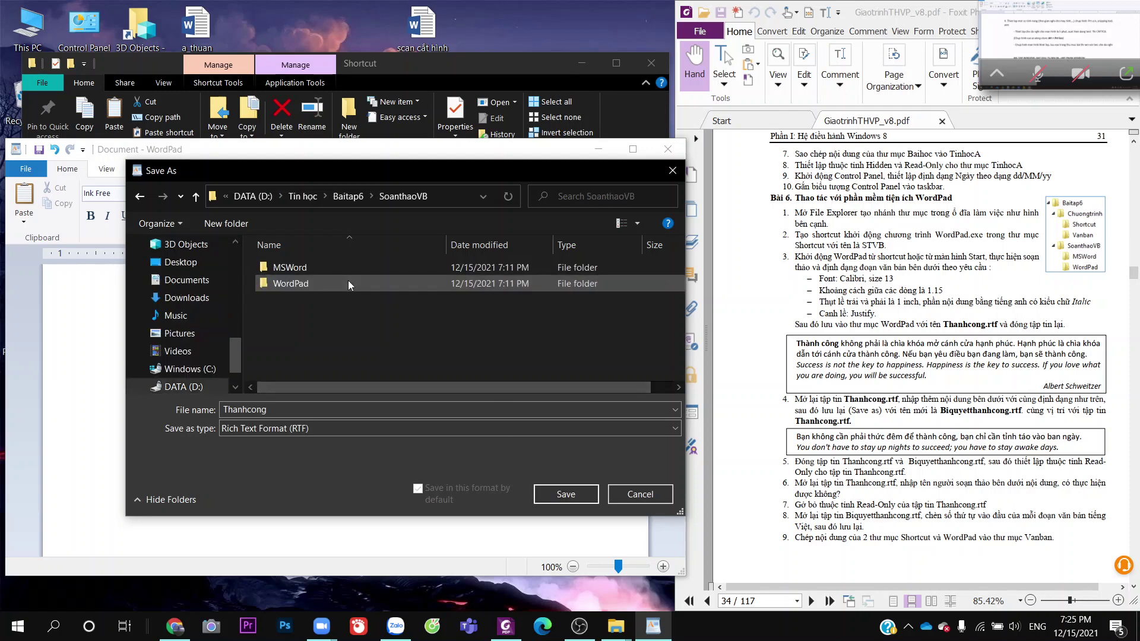
double_click(346, 280)
left_click(570, 497)
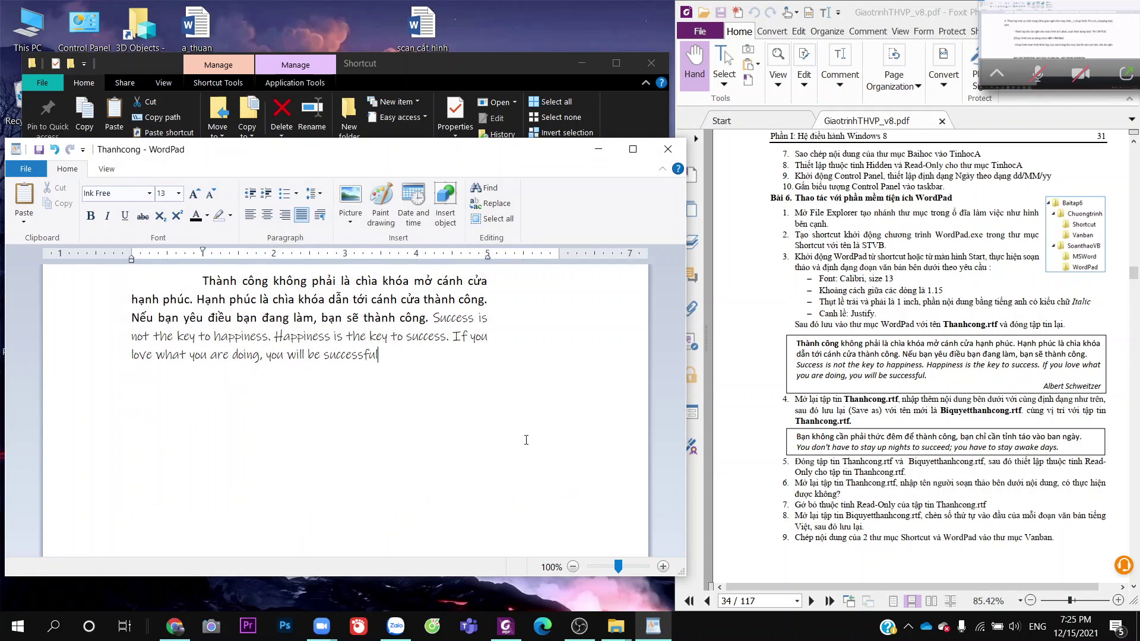
Close WordPad and select Thanhcong in Explorer's Tin học\Baitap6\SoanthaoVB\WordPad folder
left_click(668, 149)
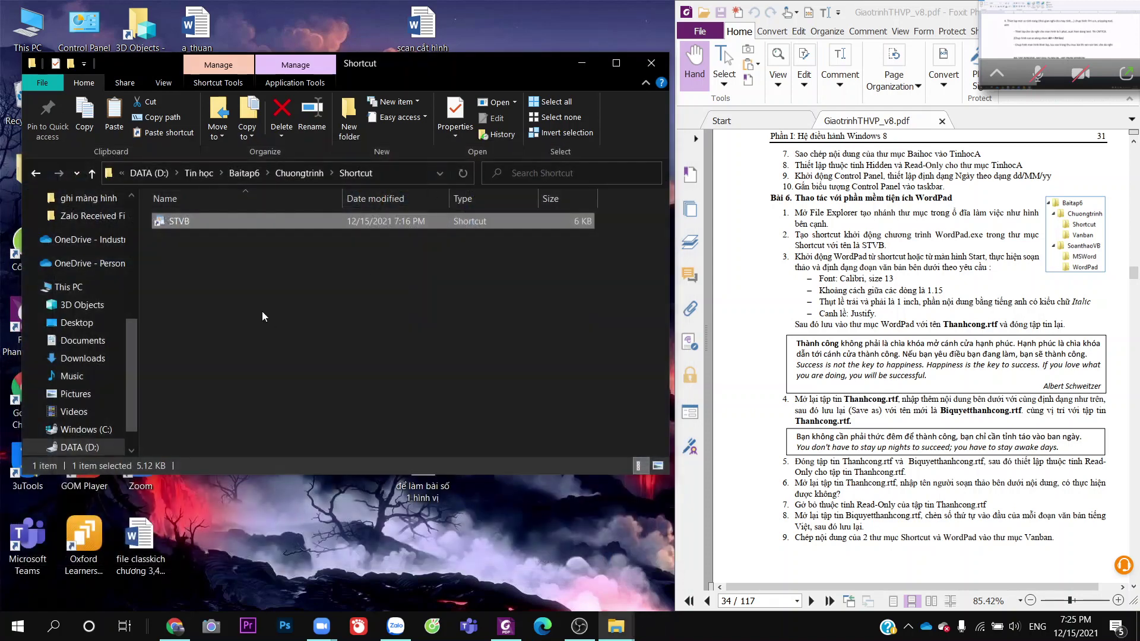
scroll(95, 237, "up", 2)
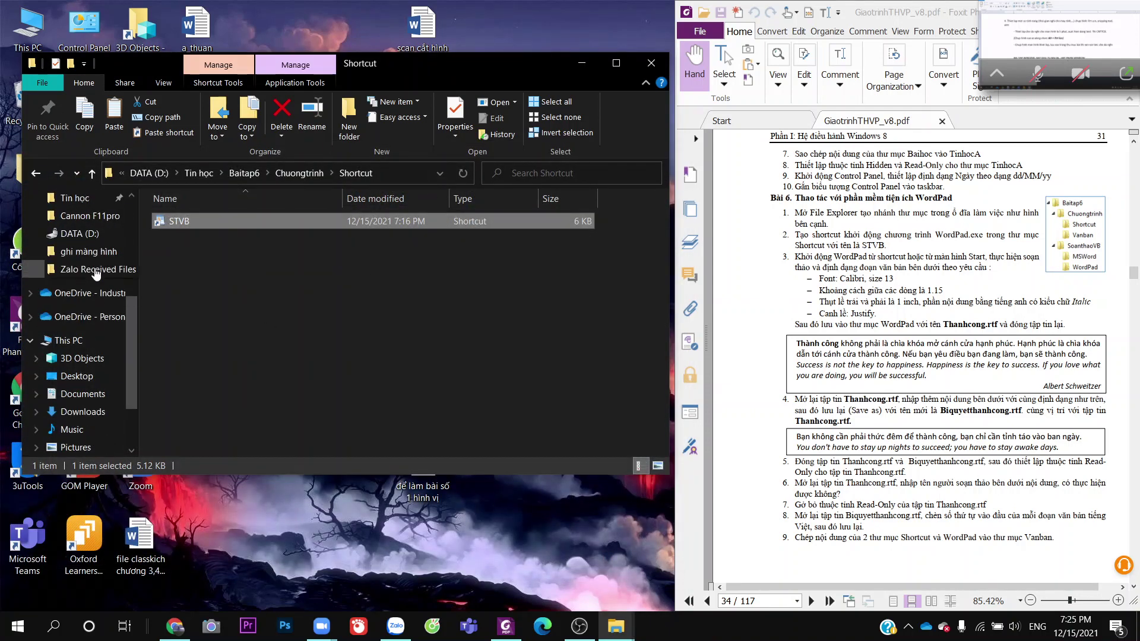
left_click(75, 215)
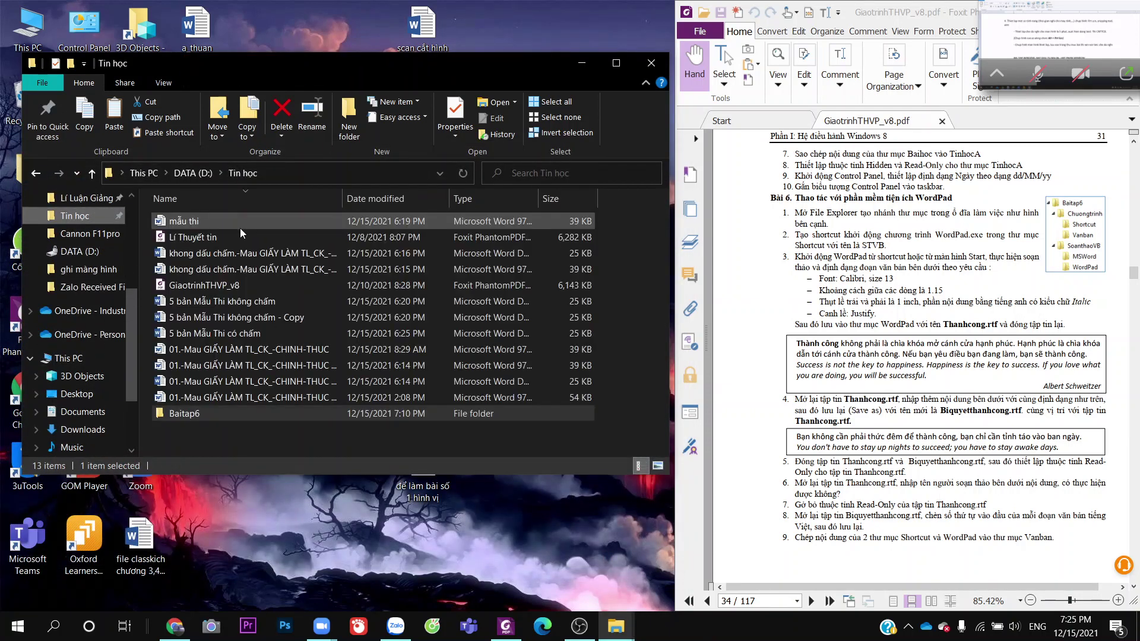
double_click(258, 409)
double_click(239, 238)
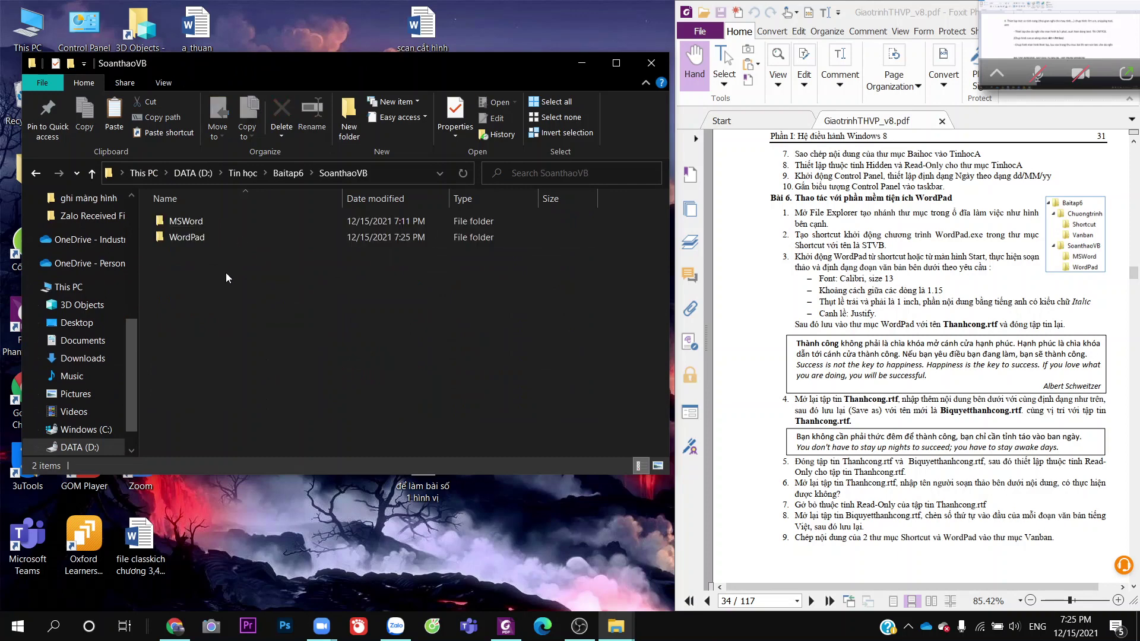
double_click(226, 234)
left_click(229, 229)
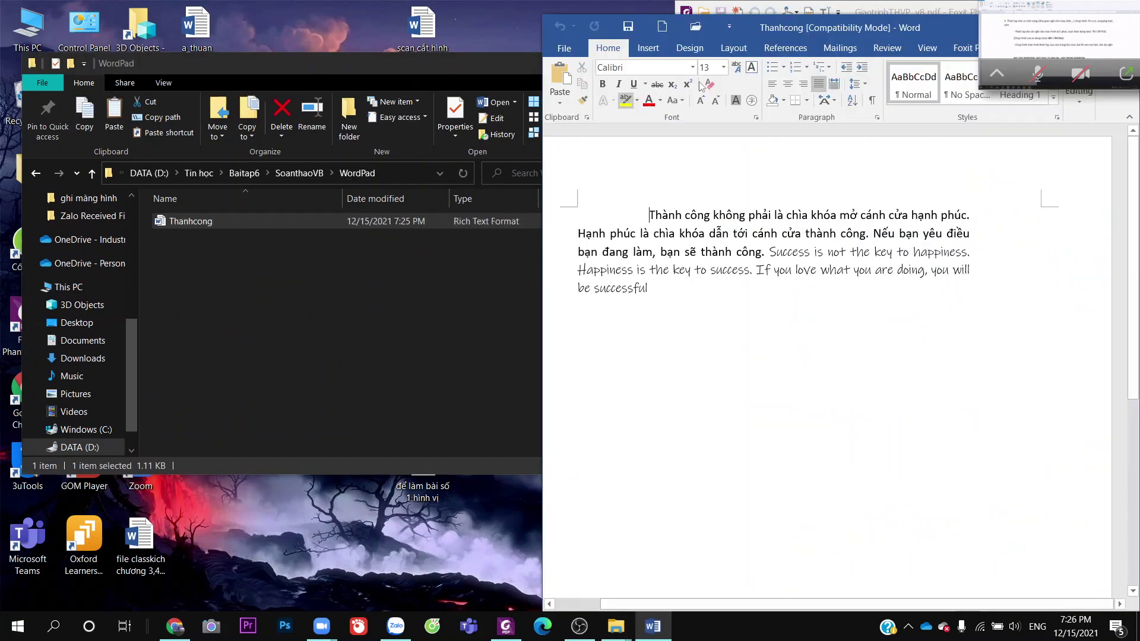
Close the Word window that opened and shift the PDF window slightly
left_click_drag(814, 30, 481, 70)
left_click(801, 69)
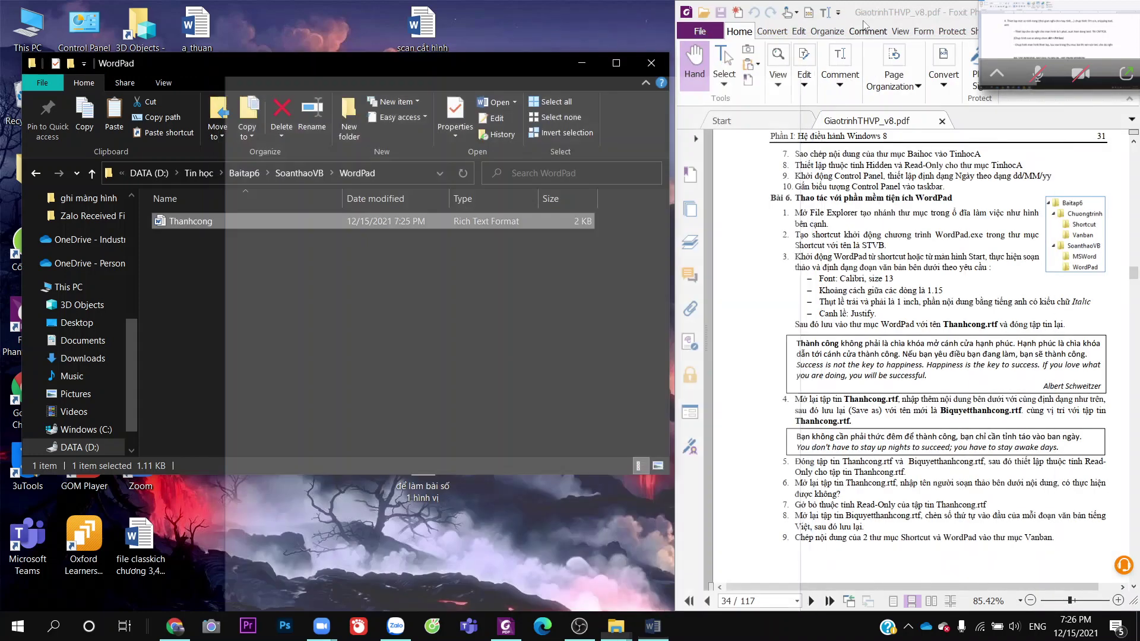
left_click_drag(901, 20, 873, 36)
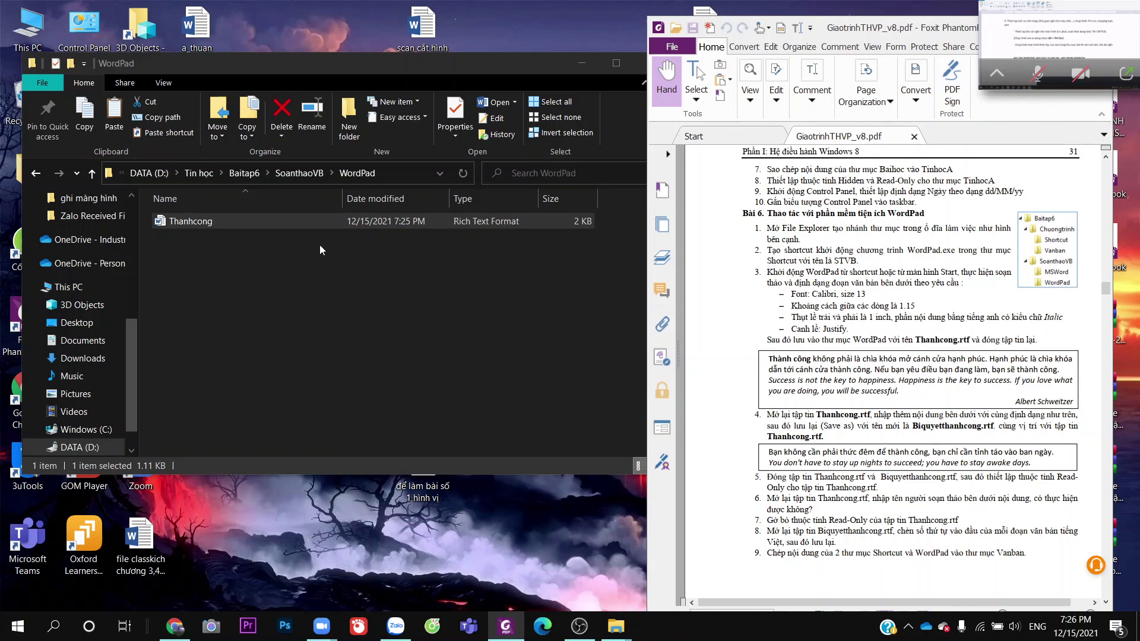
Open Thanhcong.rtf in WordPad via Open with and the More apps list
right_click(323, 225)
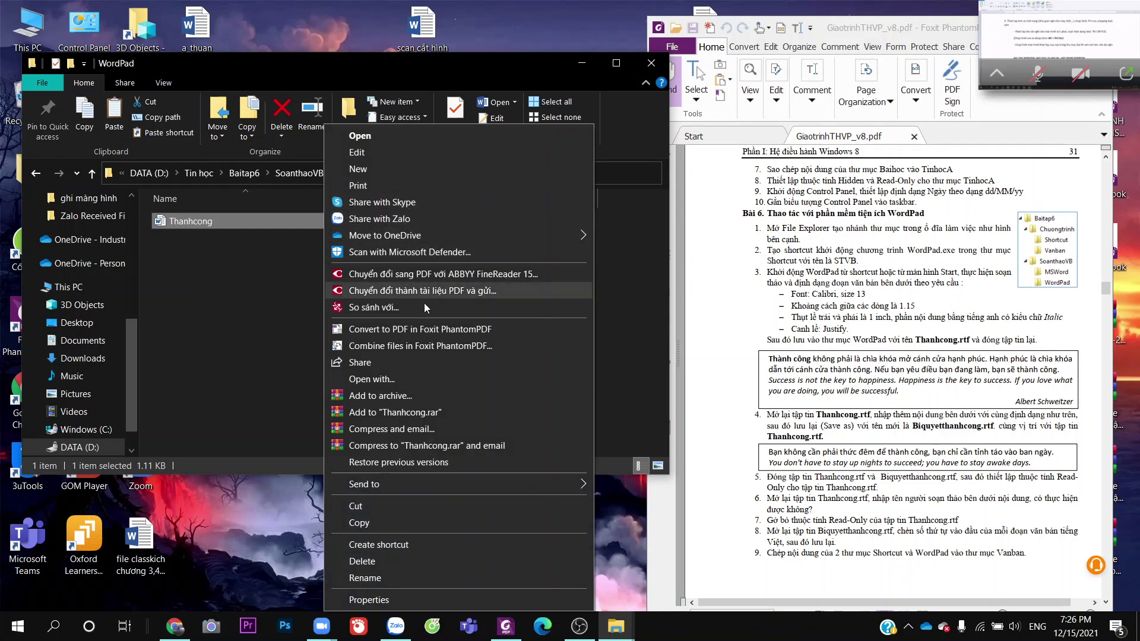
left_click(419, 379)
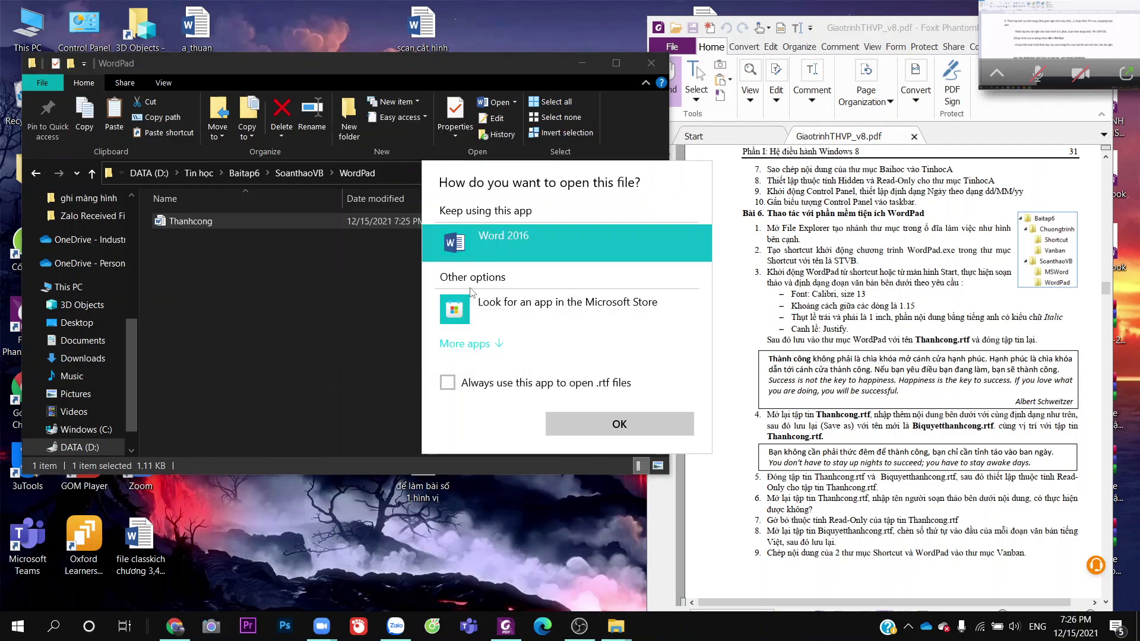
left_click(497, 345)
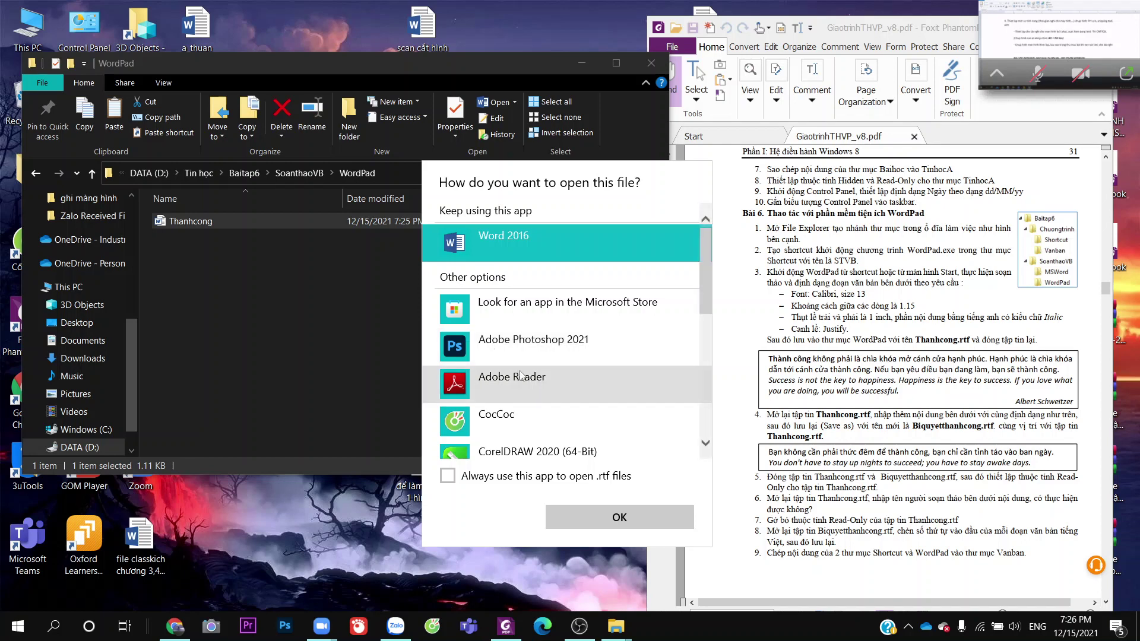
scroll(589, 368, "down", 5)
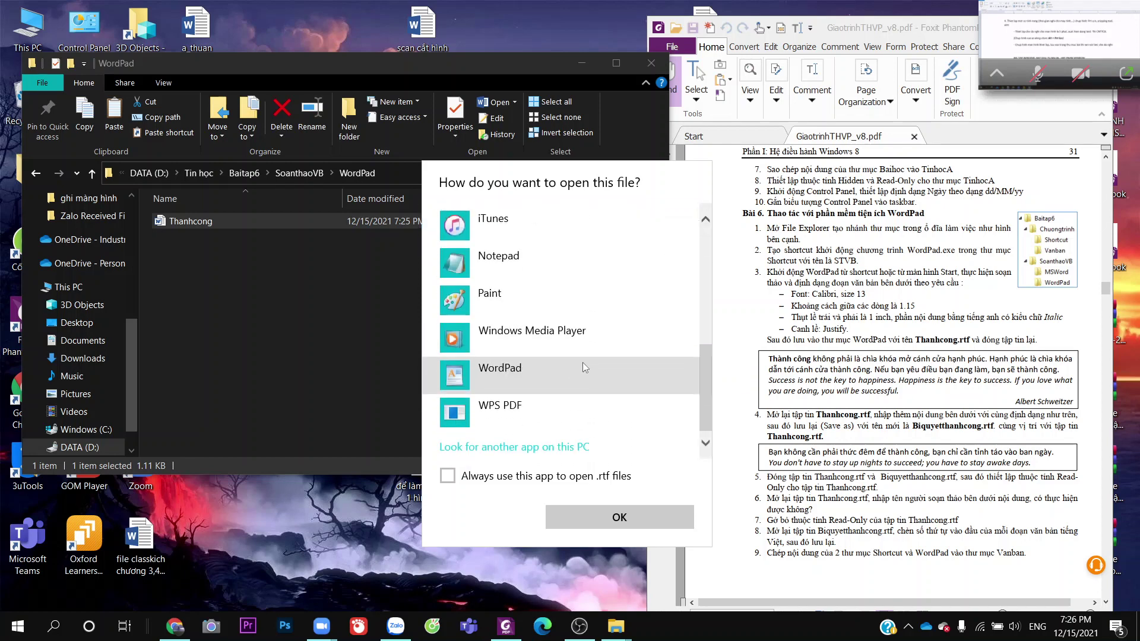
left_click(577, 366)
left_click(586, 515)
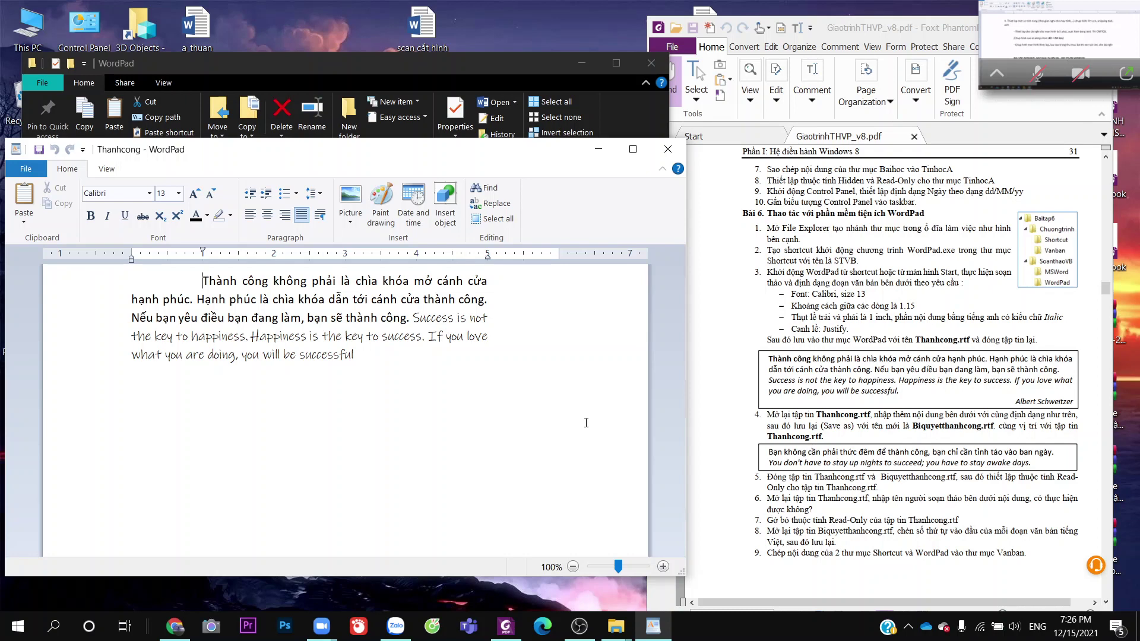
Append the Vietnamese sentence ending 'bạn chỉ cần tỉnh táo vào ban ngày.'
left_click(447, 358)
type(".")
type("Ban")
key("BackSpace")
key("BackSpace")
key("BackSpace")
type("Bạ")
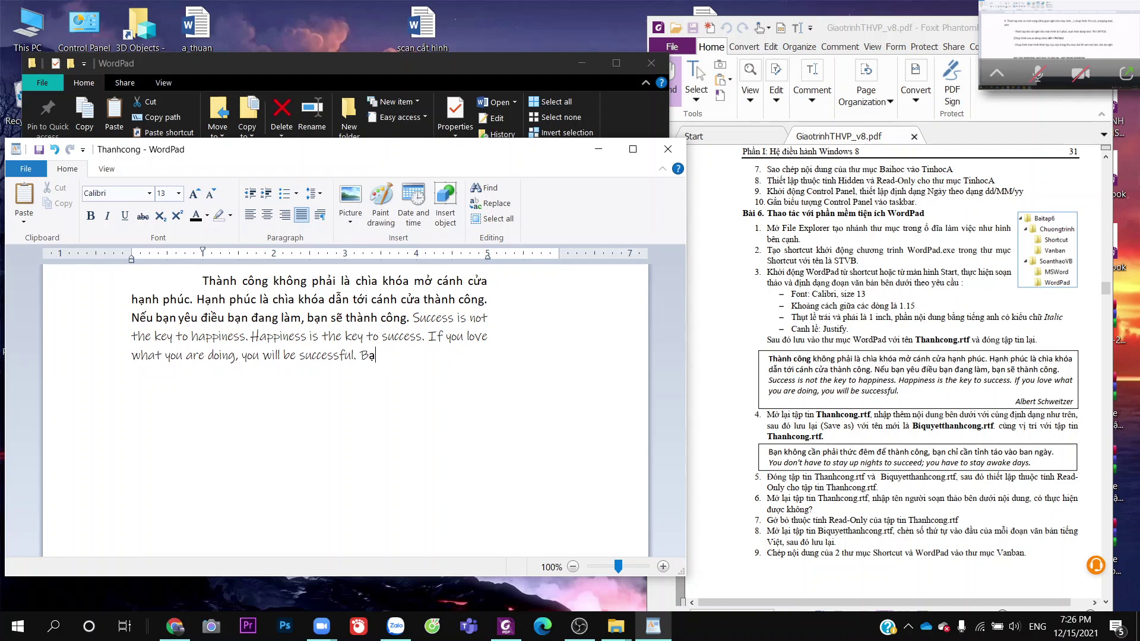
type("n không cần o")
key("BackSpace")
key("BackSpace")
key("BackSpace")
key("BackSpace")
key("BackSpace")
key("BackSpace")
key("BackSpace")
key("BackSpace")
key("BackSpace")
key("BackSpace")
key("BackSpace")
key("BackSpace")
key("BackSpace")
key("BackSpace")
key("BackSpace")
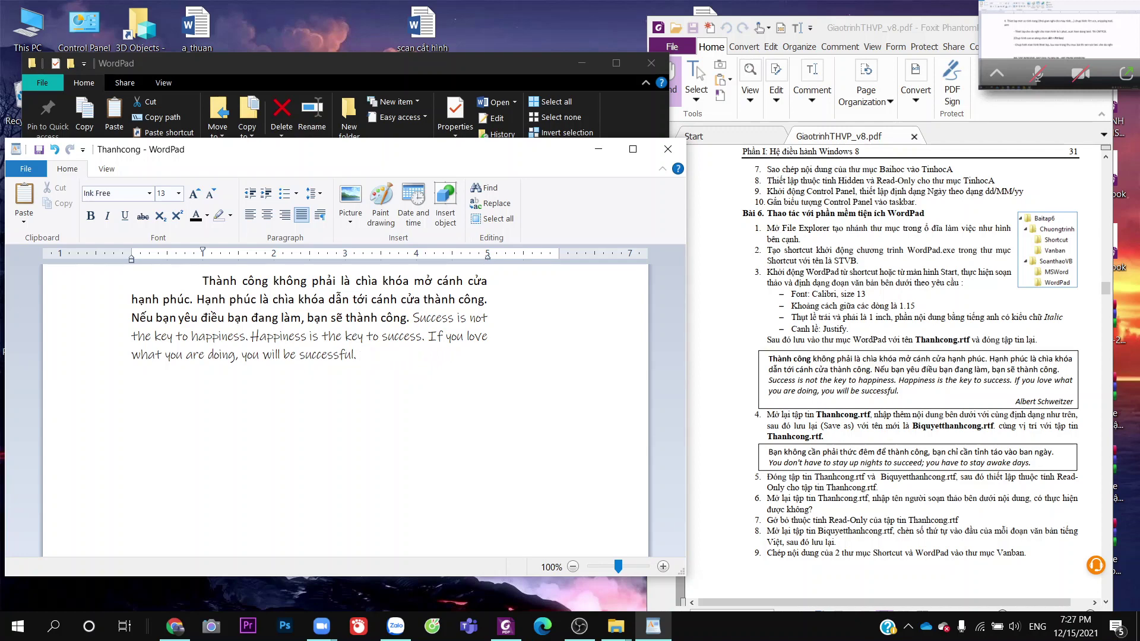
type("Bạn khongi")
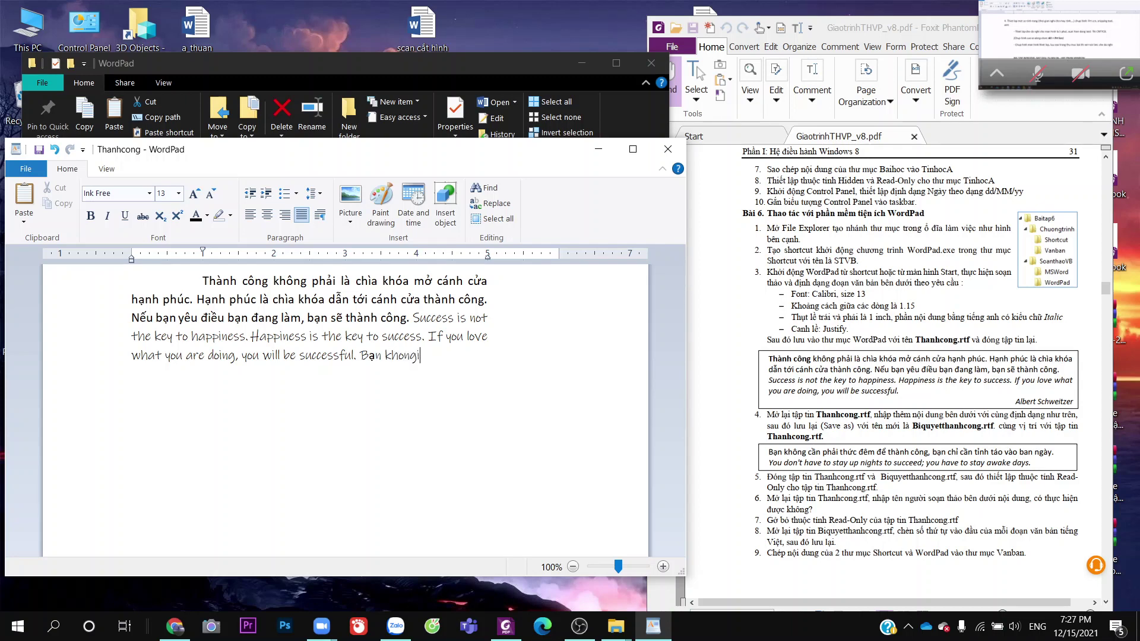
key("BackSpace")
type("cần p")
type("ha")
type("ir tr")
key("BackSpace")
type("hucws")
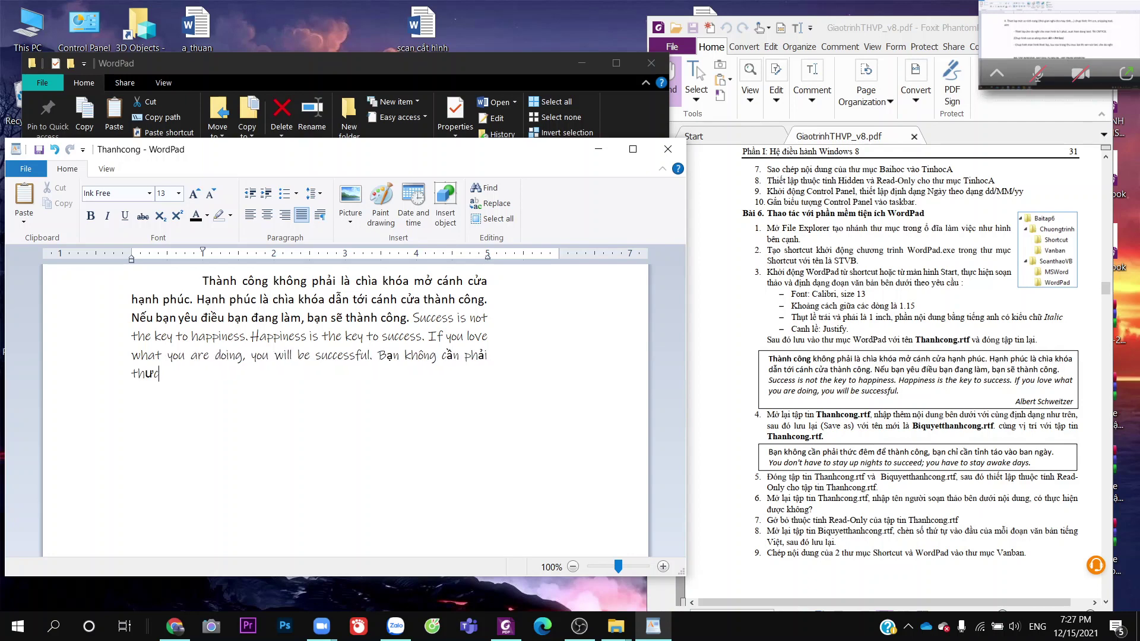
type(" khuye")
key("BackSpace")
type("a")
key("BackSpace")
key("BackSpace")
key("BackSpace")
key("BackSpace")
key("BackSpace")
type("đem ")
type(" để thành ")
type("công ")
type(", bạn")
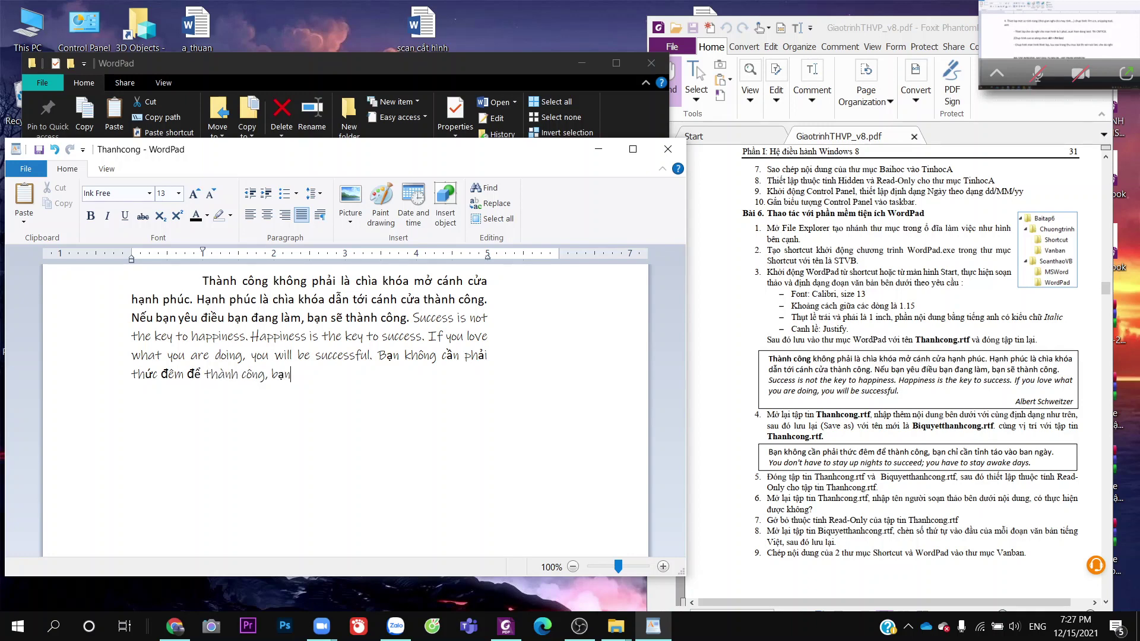
type(" chỉ cần t")
type("inh ")
type("táo vào")
type(" ban ngà")
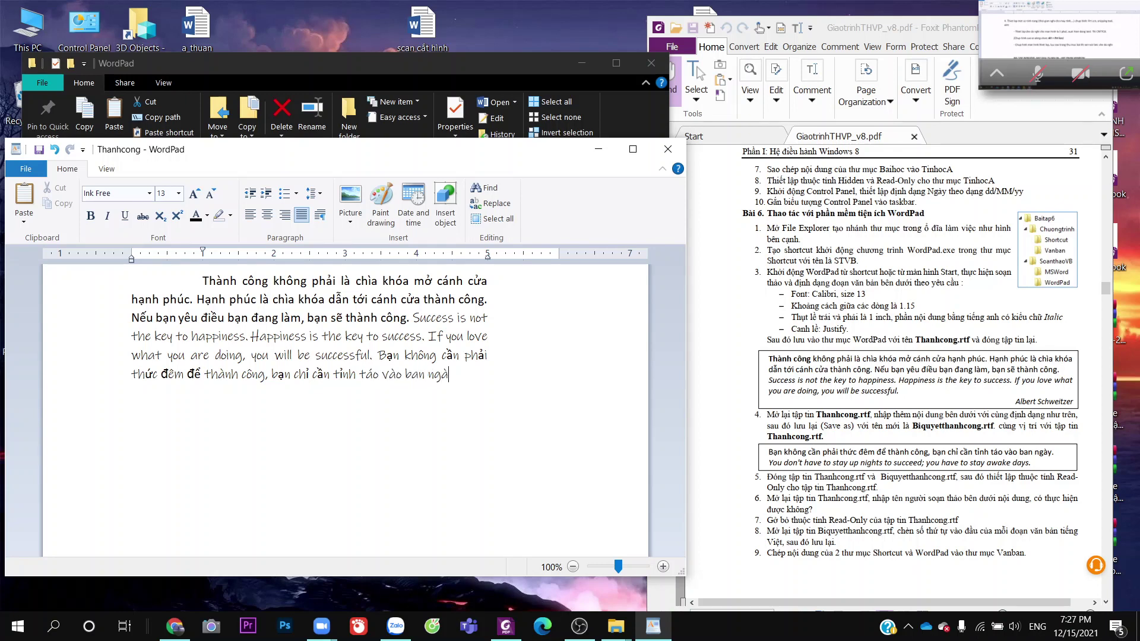
type("y. You")
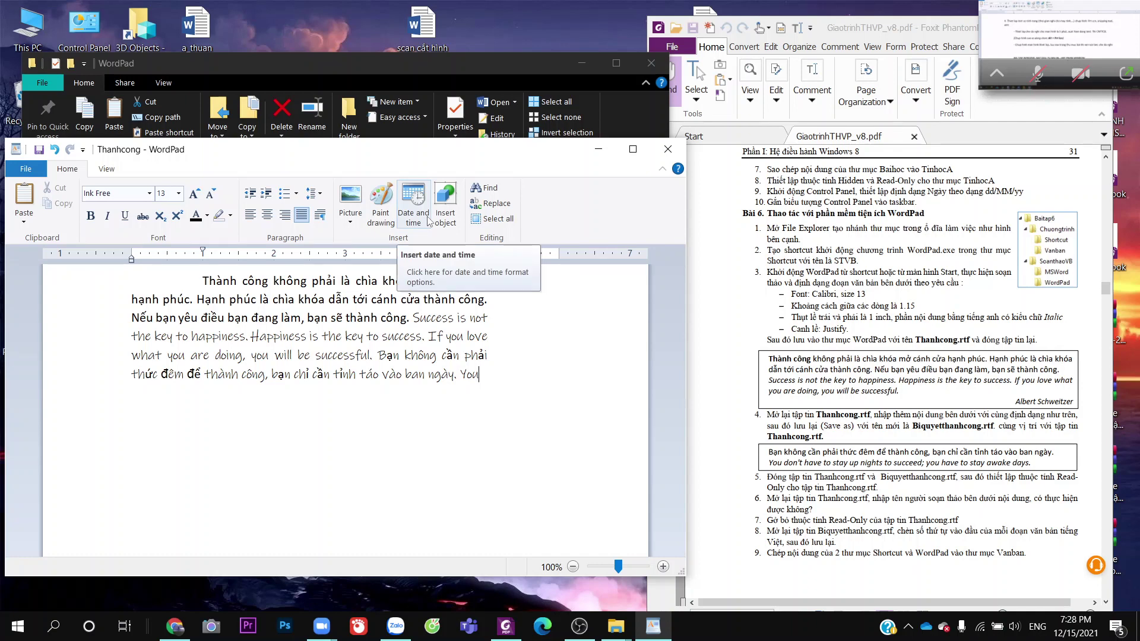
Add the English line 'You don't have to stay up nights to succeed; you have to stay awake days'
type("dont")
key("BackSpace")
type("'t have t")
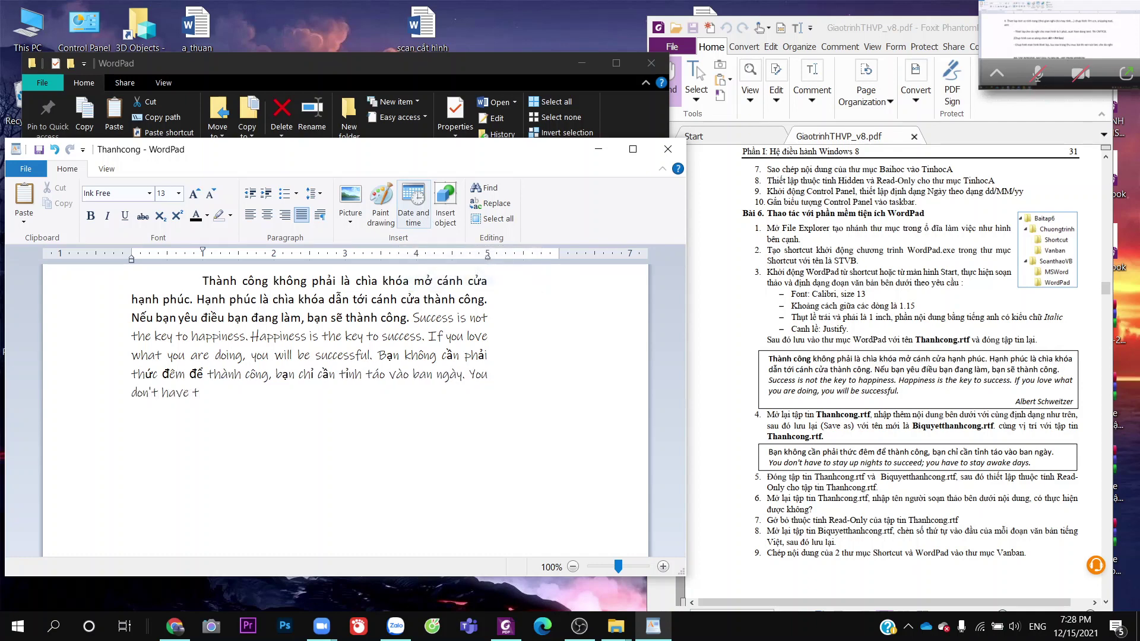
type("o stay up nig")
type("s to succeed")
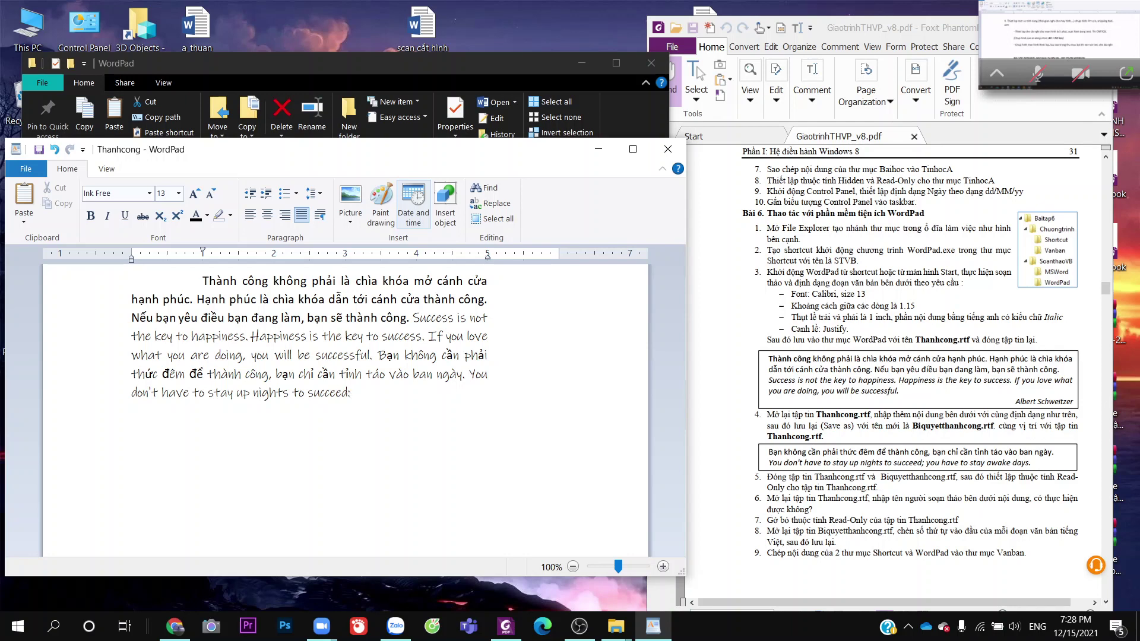
type("; you have to stay awake")
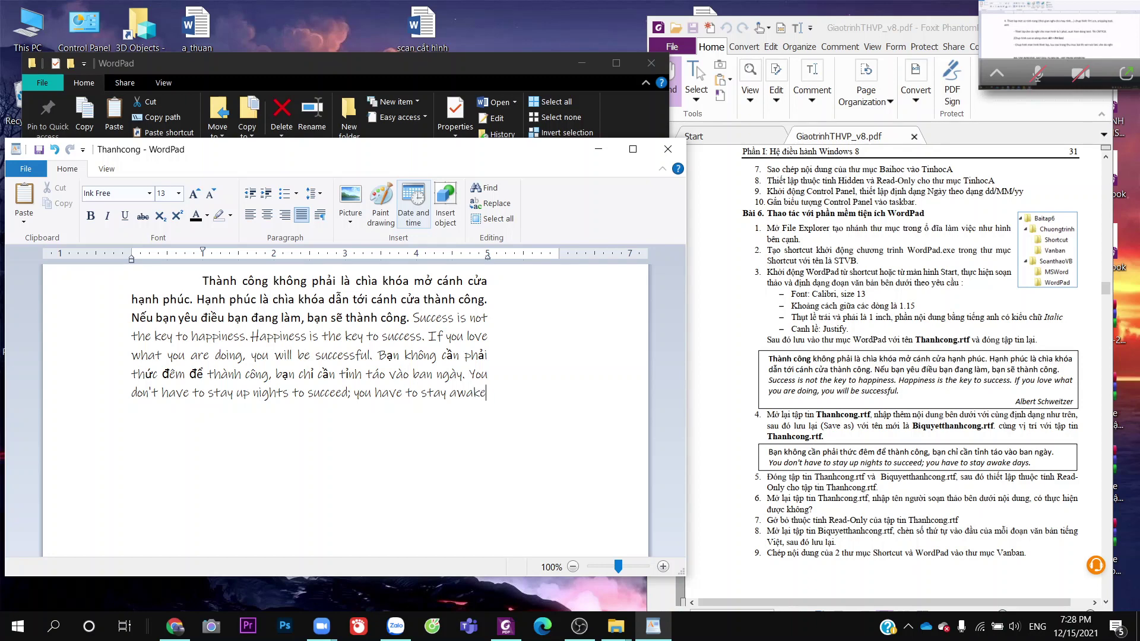
type(" dya")
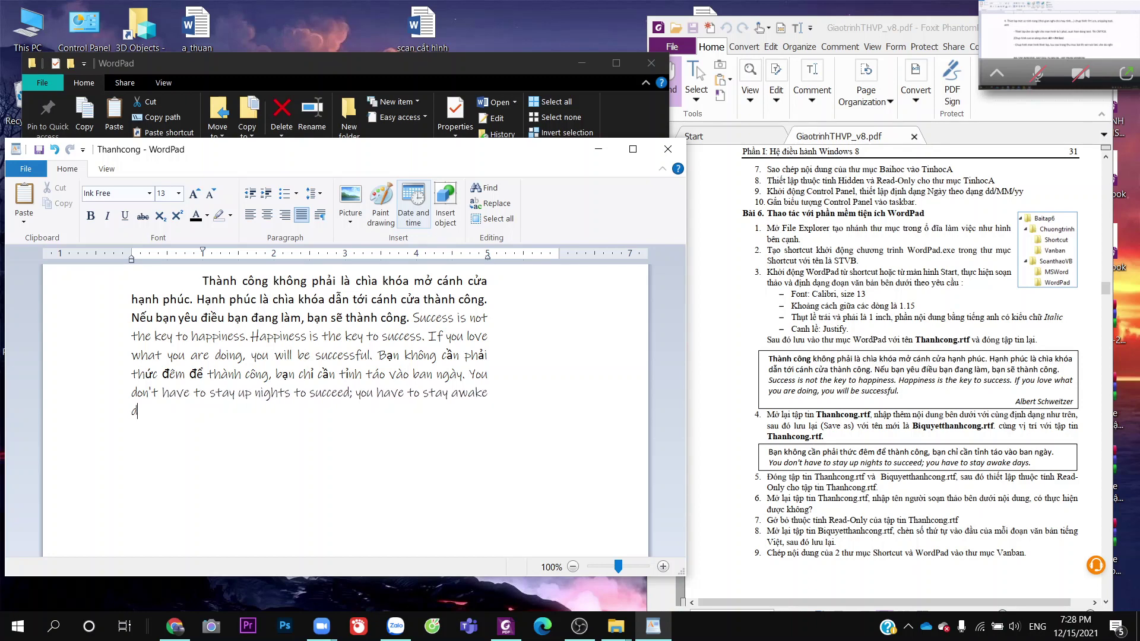
key("BackSpace")
key("BackSpace")
type("as")
type("ys")
Change the font of the newly typed Vietnamese sentence to Calibri
left_click_drag(378, 355, 466, 378)
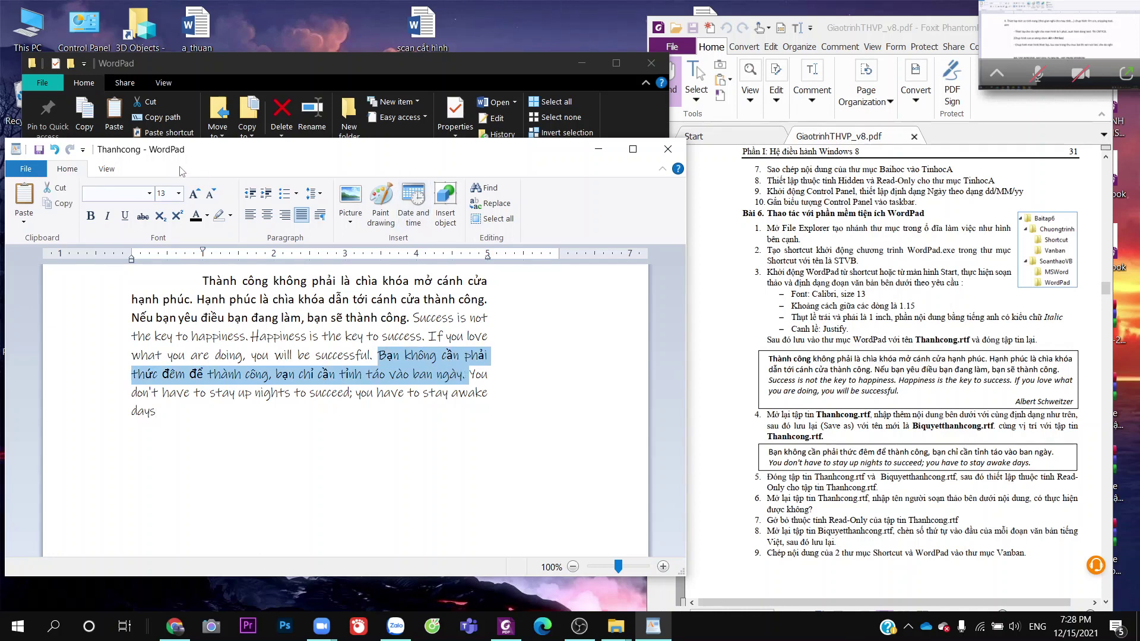
left_click(149, 193)
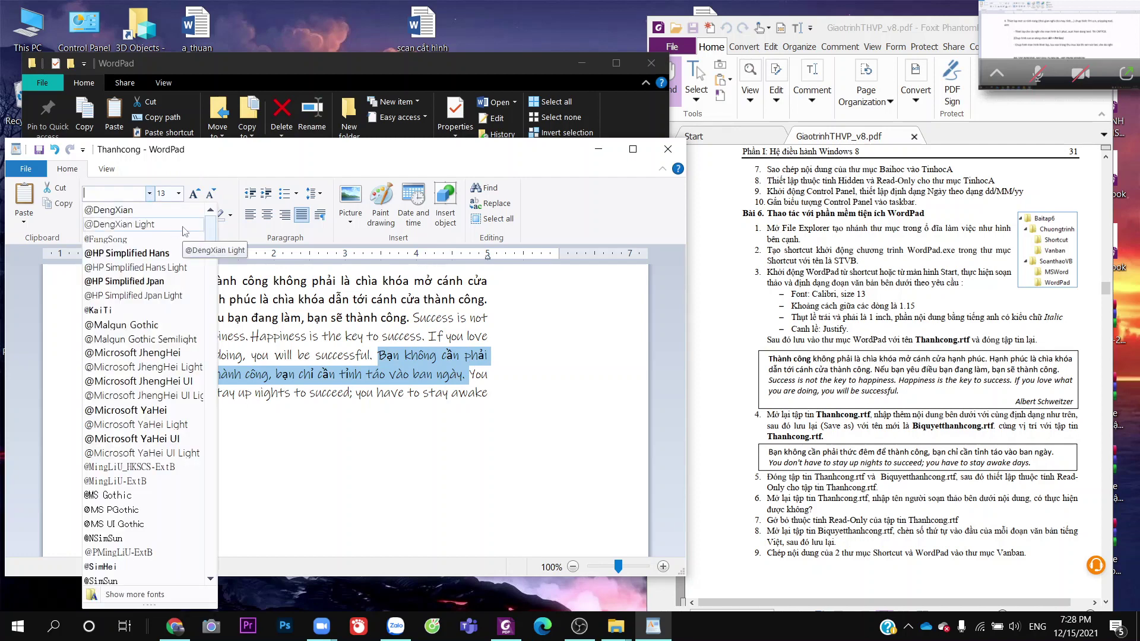
type("Calibri")
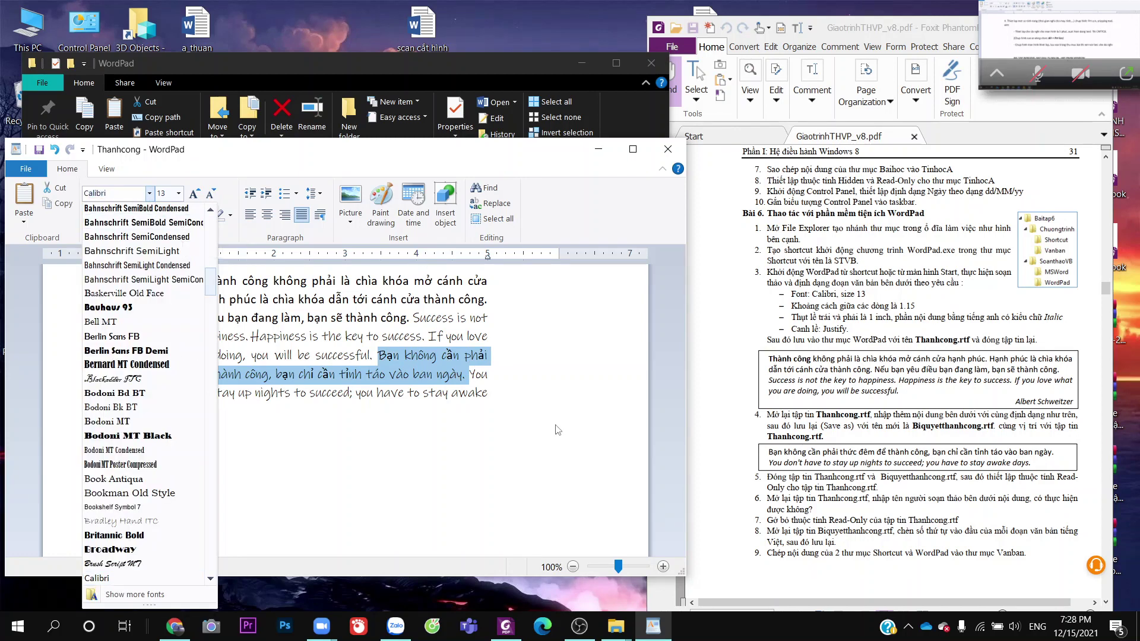
key("Return")
left_click(554, 428)
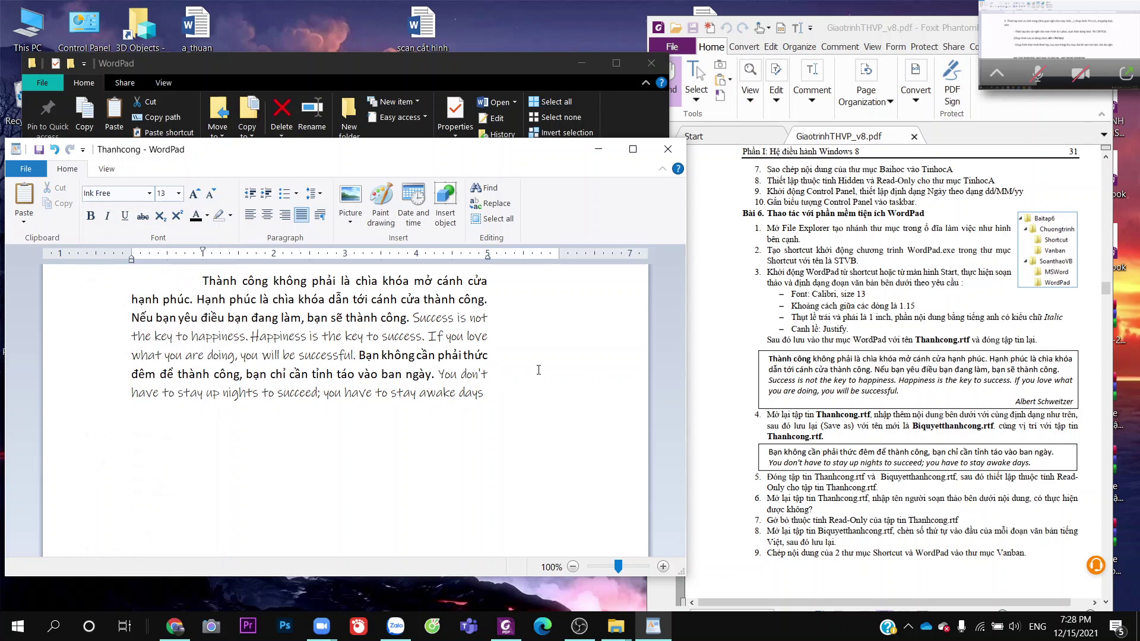
scroll(998, 421, "down", 3)
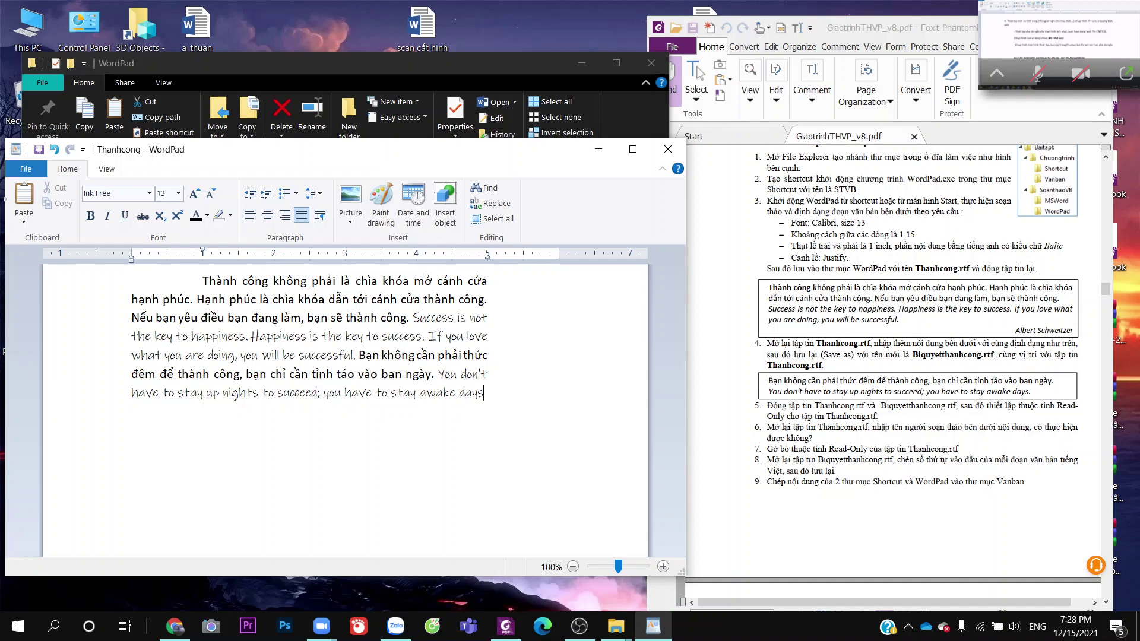
left_click(25, 169)
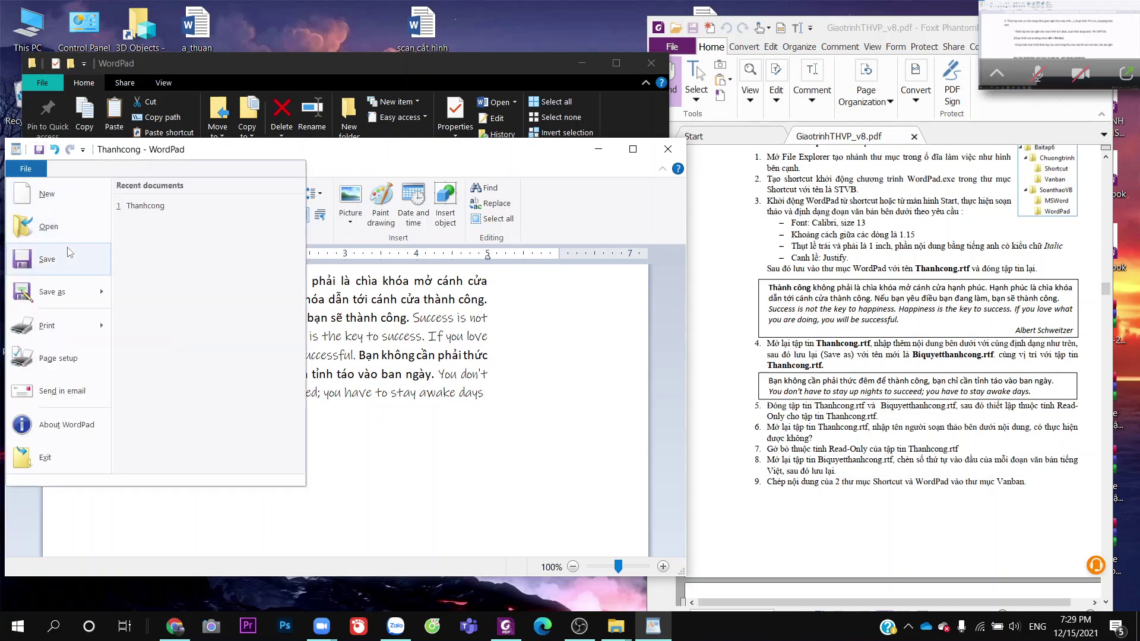
Save the document under the new name Biquyetthanhcong
left_click(63, 289)
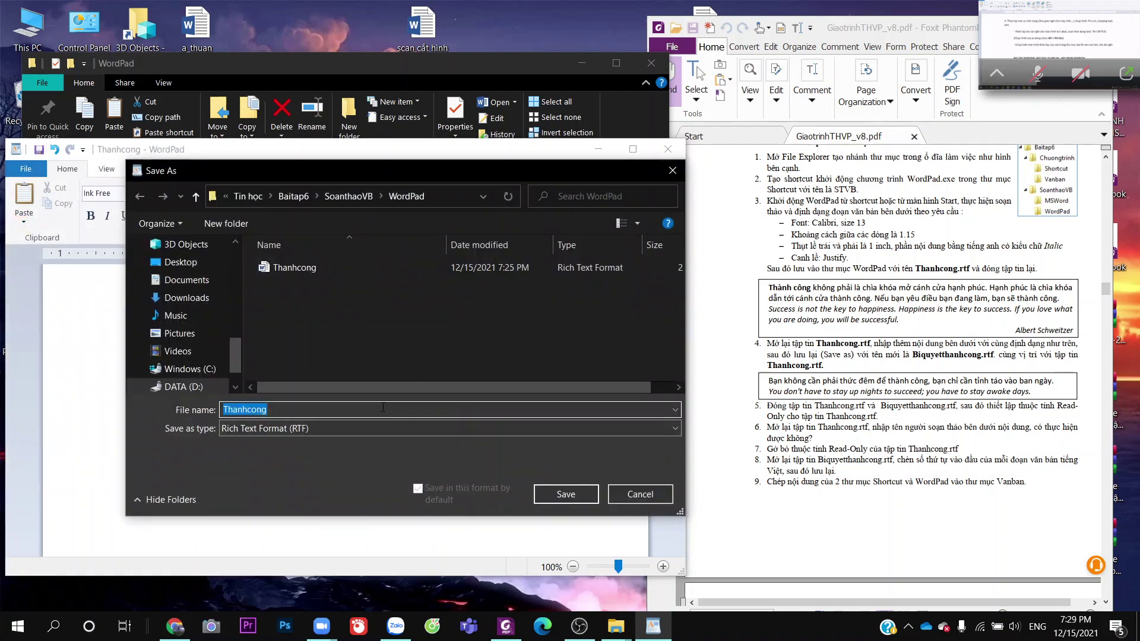
type("Biiquyetthanhcong")
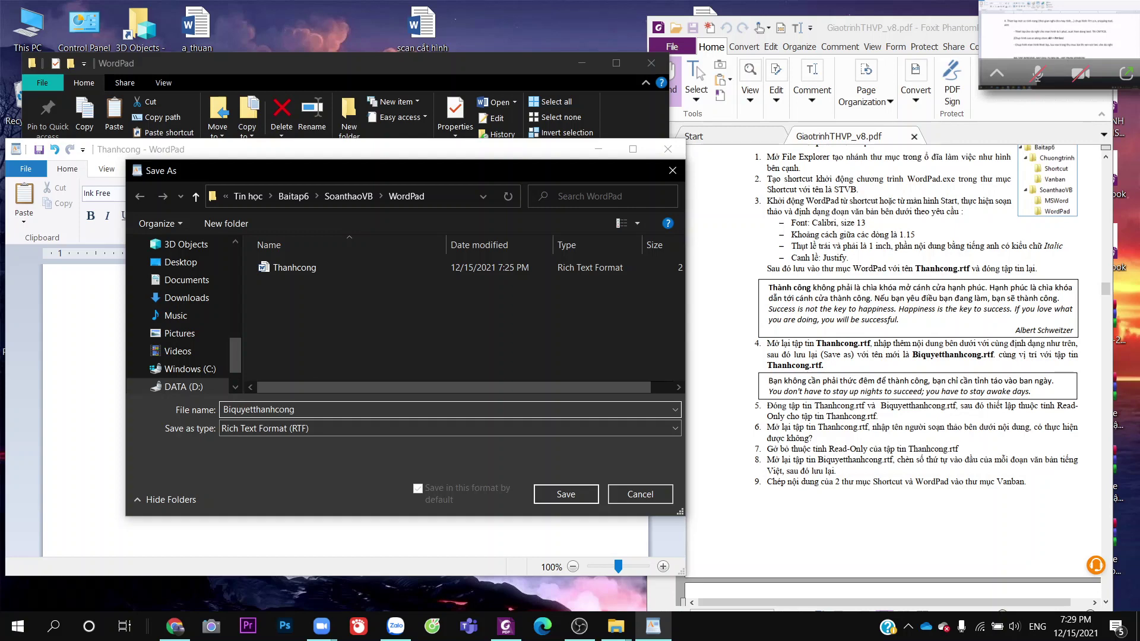
key("Return")
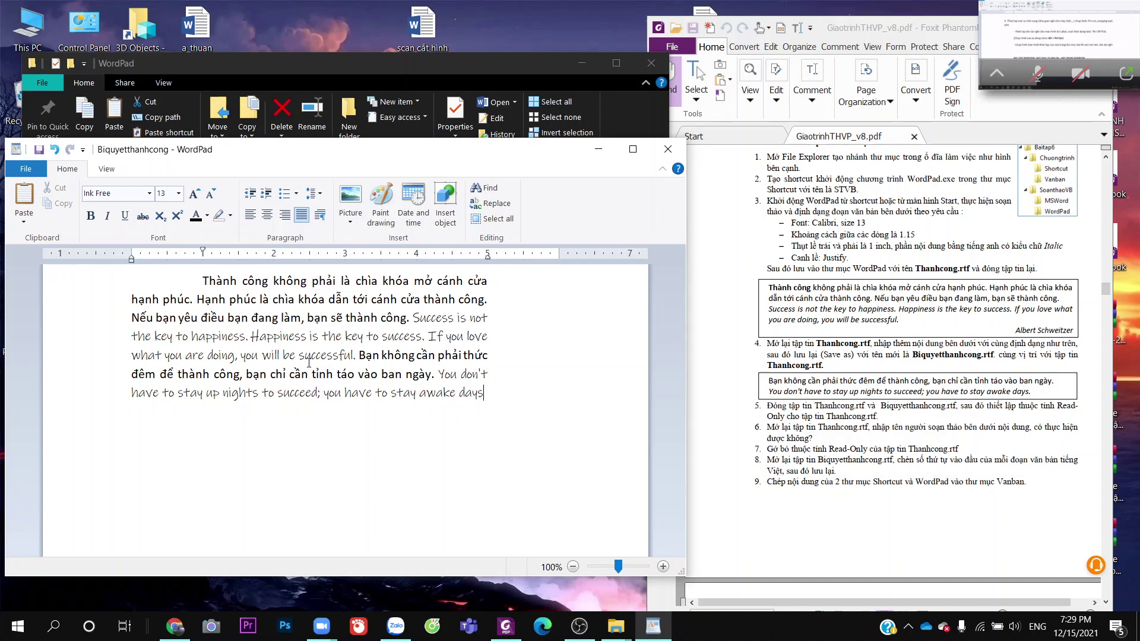
Re-save Biquyetthanhcong as Rich Text Format, replacing the existing file, then close WordPad
left_click(25, 169)
left_click(42, 291)
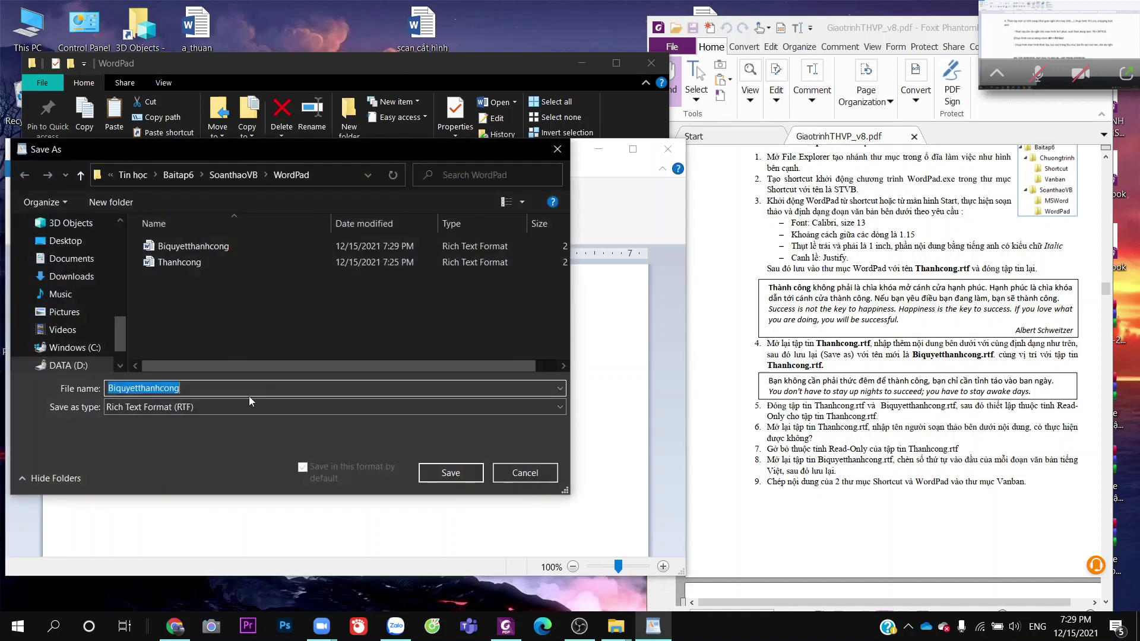
left_click(253, 404)
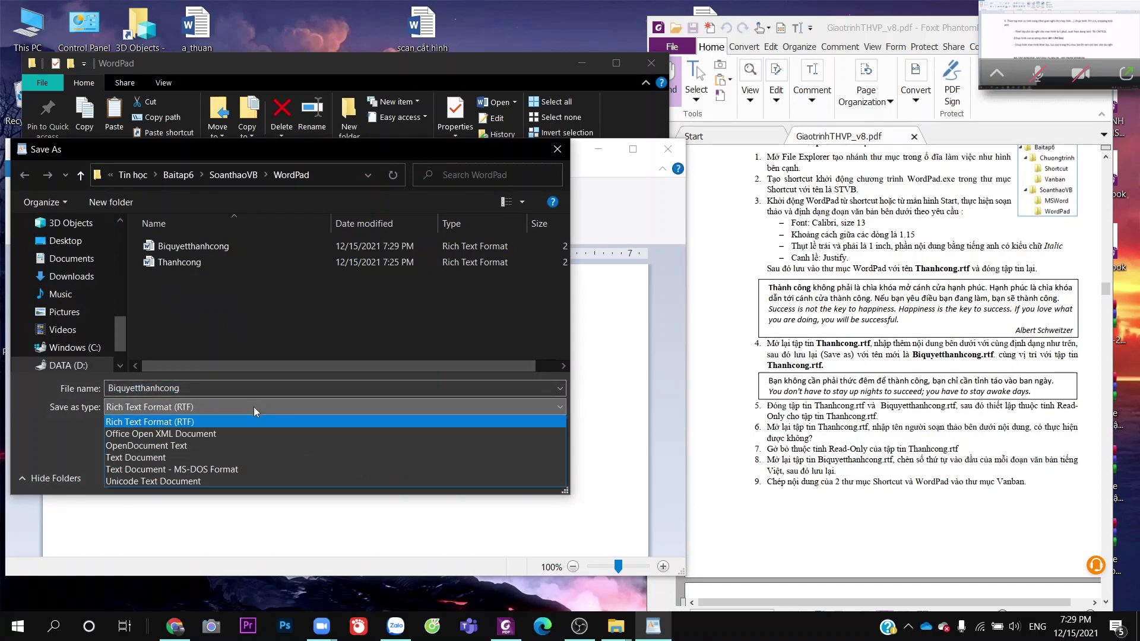
left_click(254, 407)
left_click(451, 473)
left_click(605, 314)
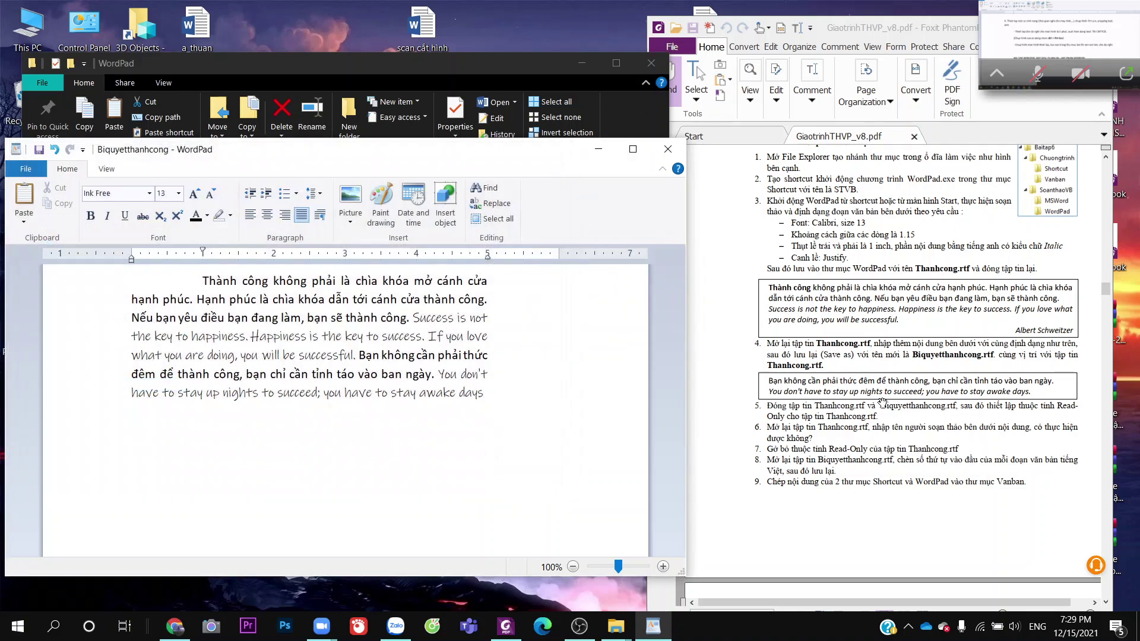
scroll(882, 404, "down", 1)
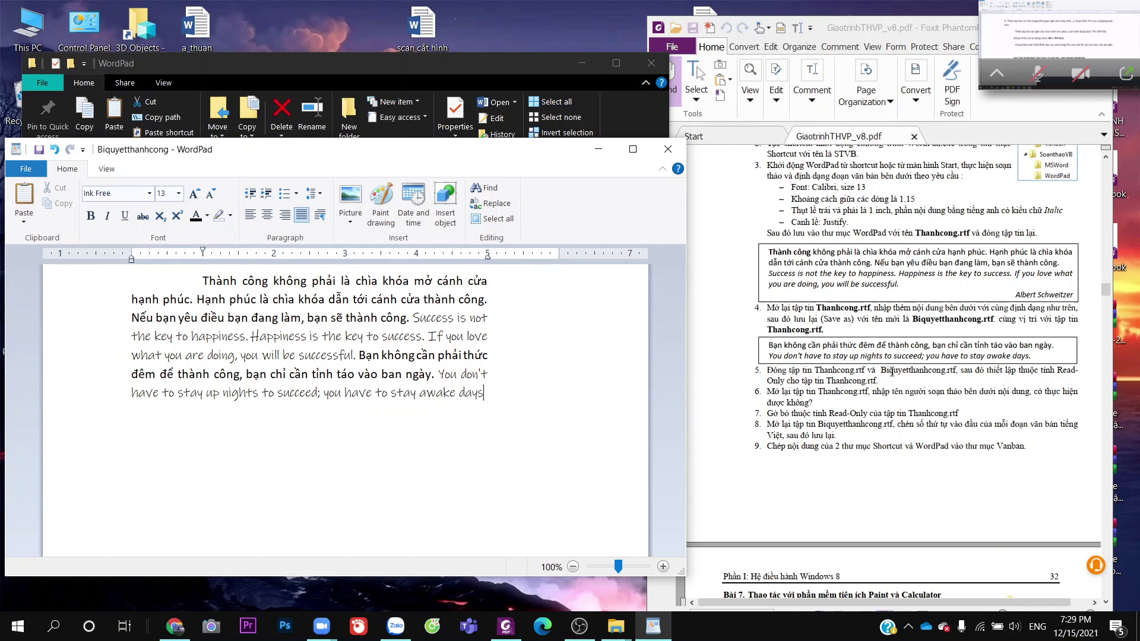
left_click(668, 149)
left_click(437, 325)
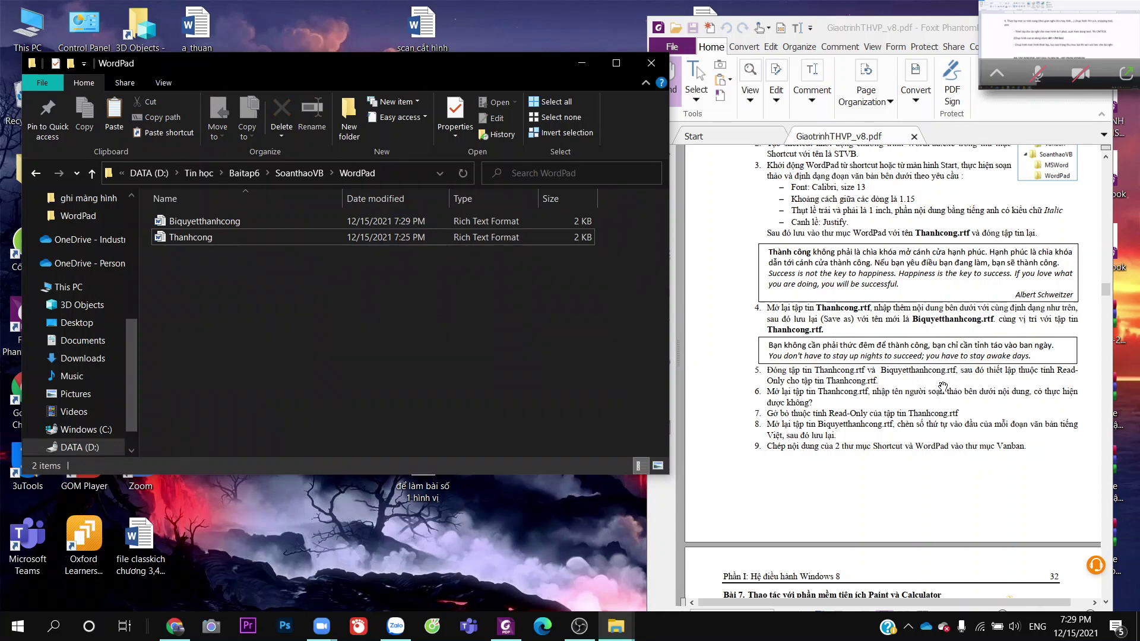
right_click(251, 240)
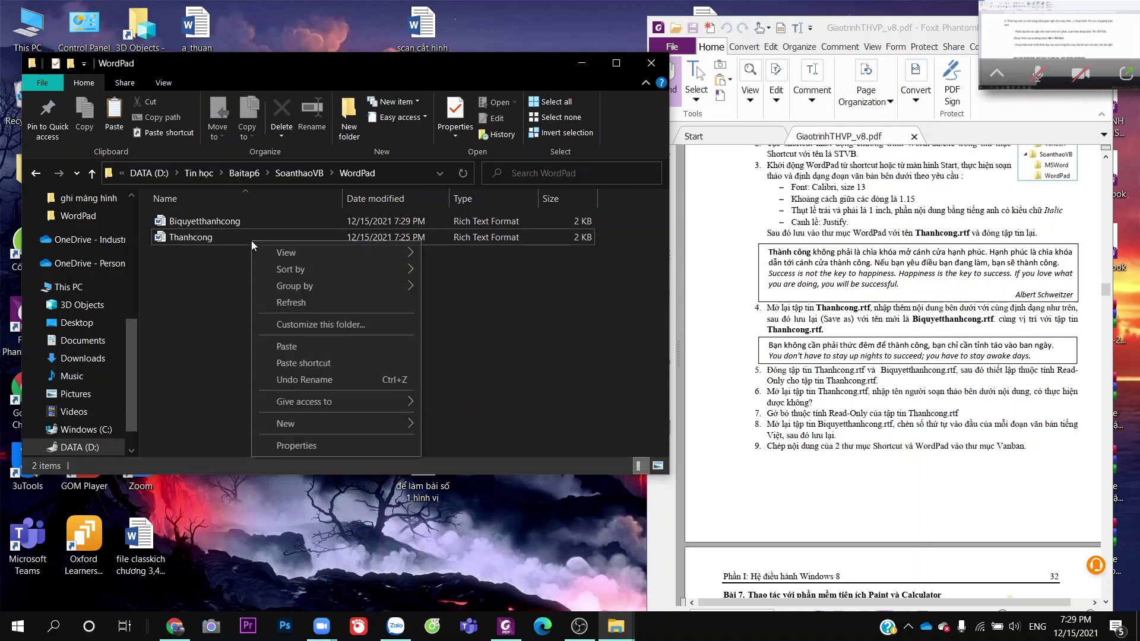
left_click(380, 446)
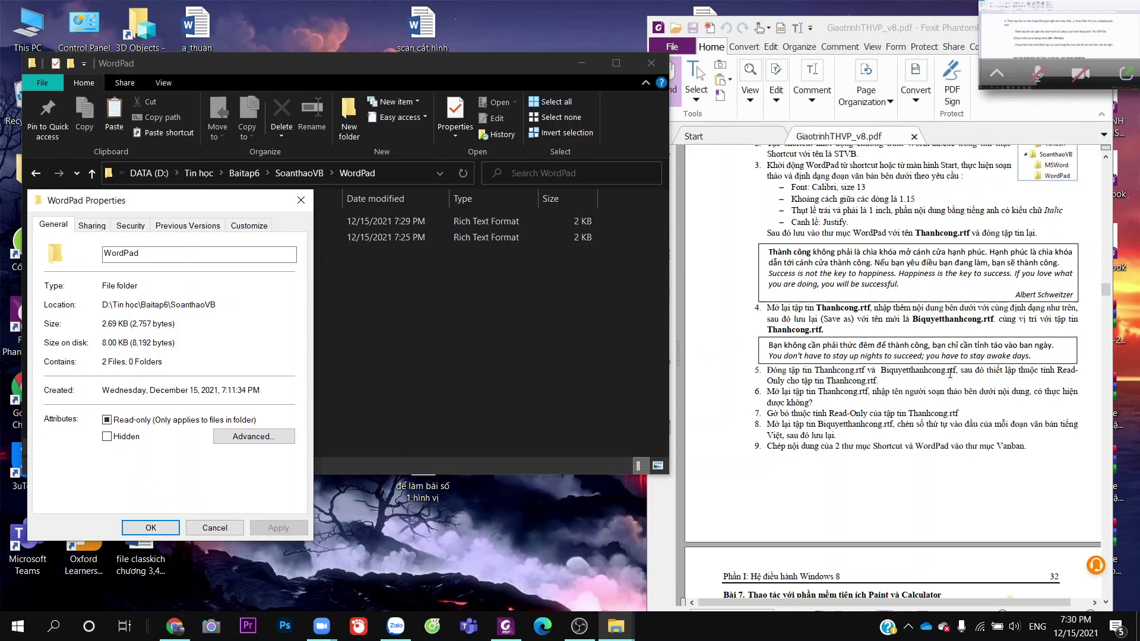
left_click(146, 528)
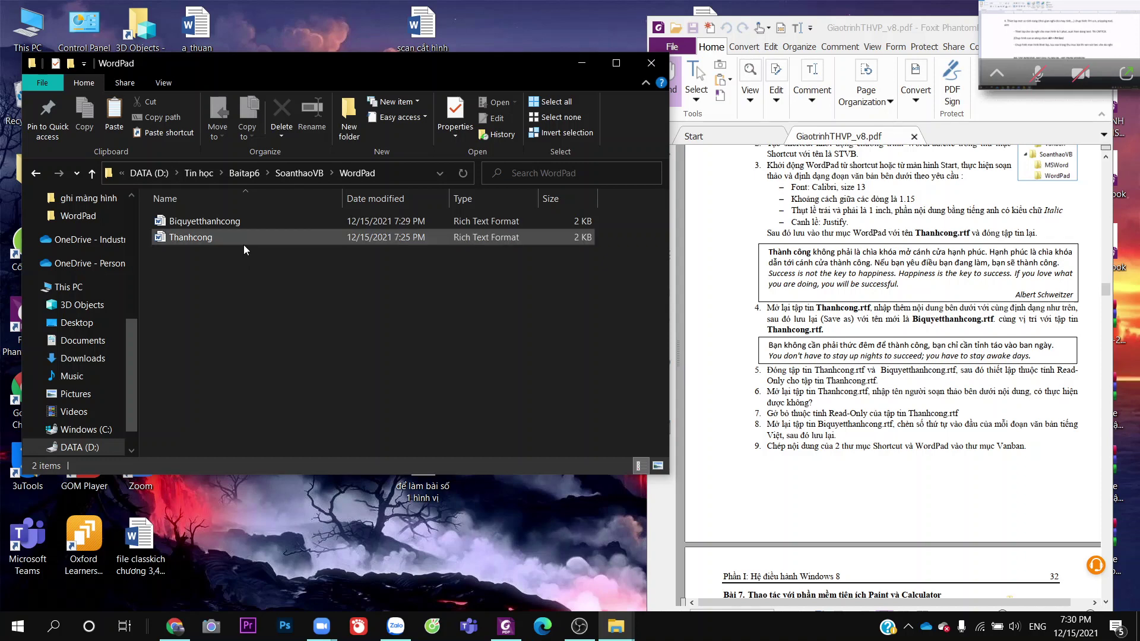
double_click(244, 241)
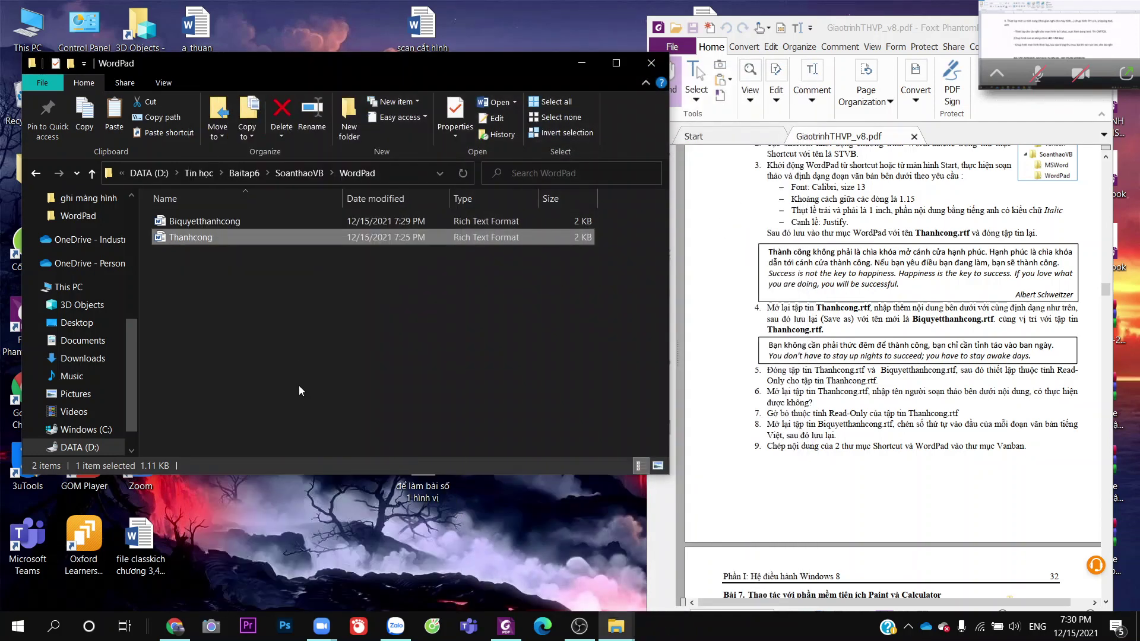
Open Thanhcong with WordPad, chosen from the Open with app list
right_click(271, 245)
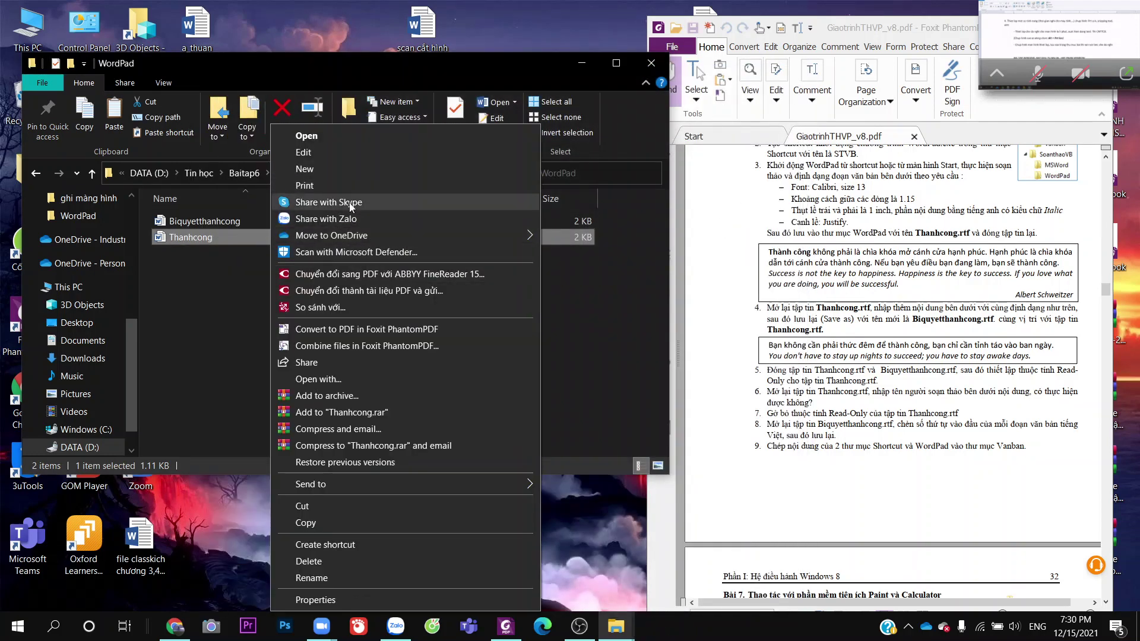
left_click(359, 380)
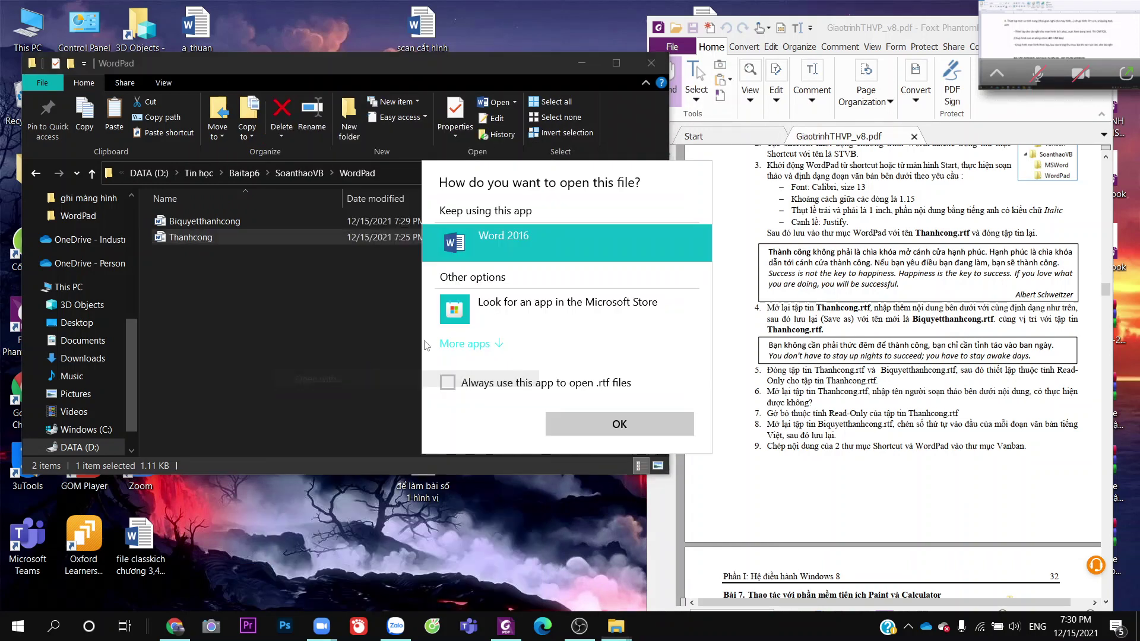
left_click(466, 344)
scroll(481, 407, "down", 3)
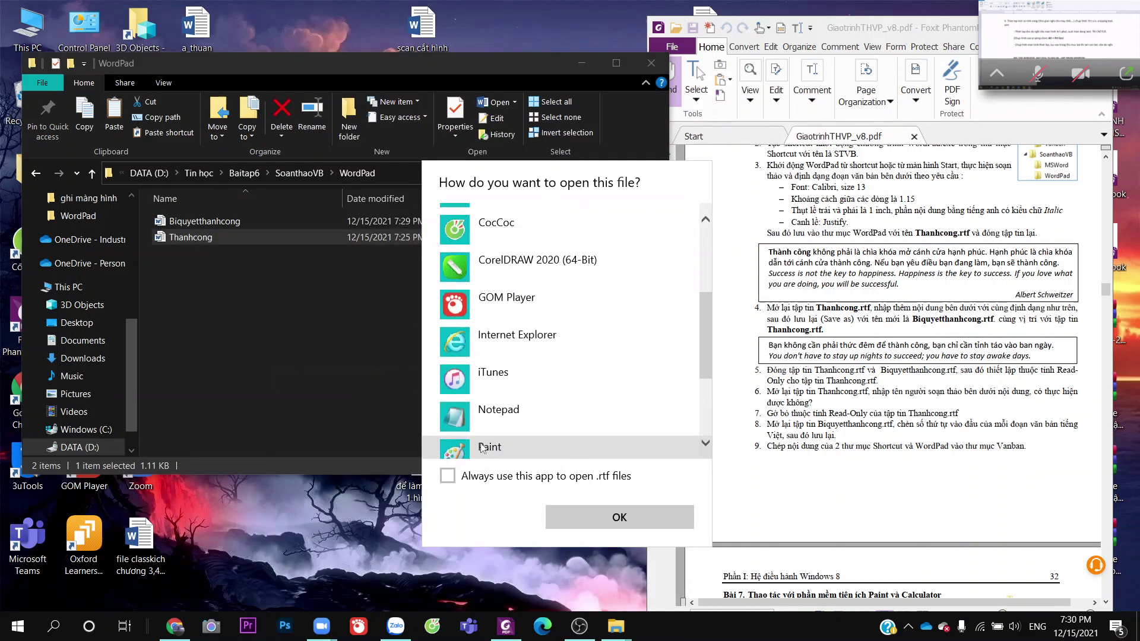
left_click(483, 410)
scroll(493, 416, "down", 2)
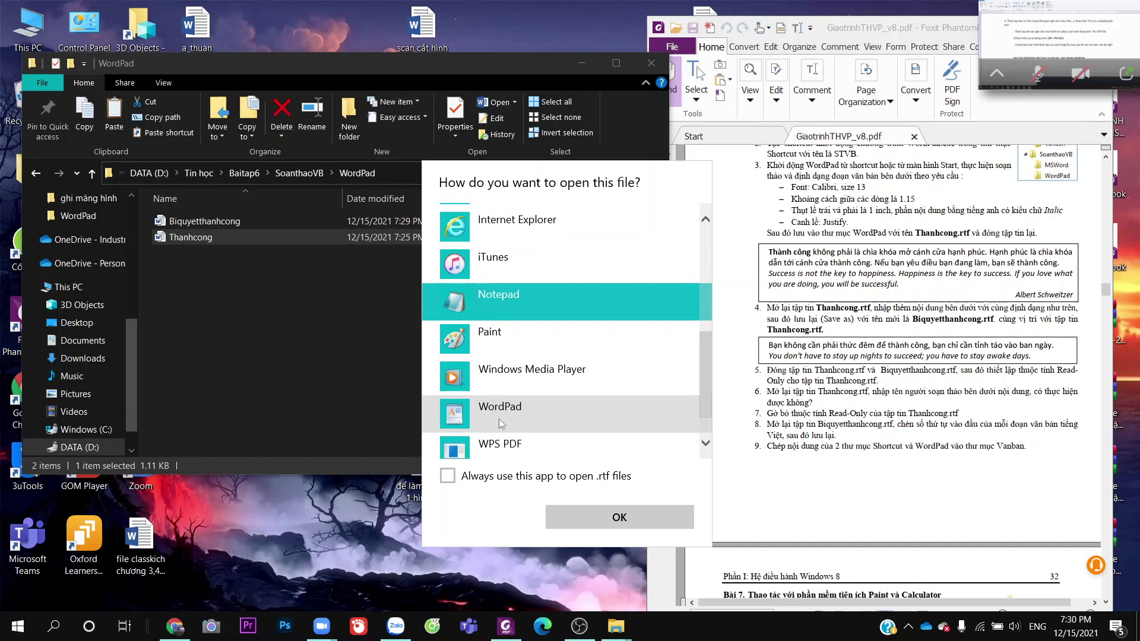
left_click(502, 416)
left_click(605, 515)
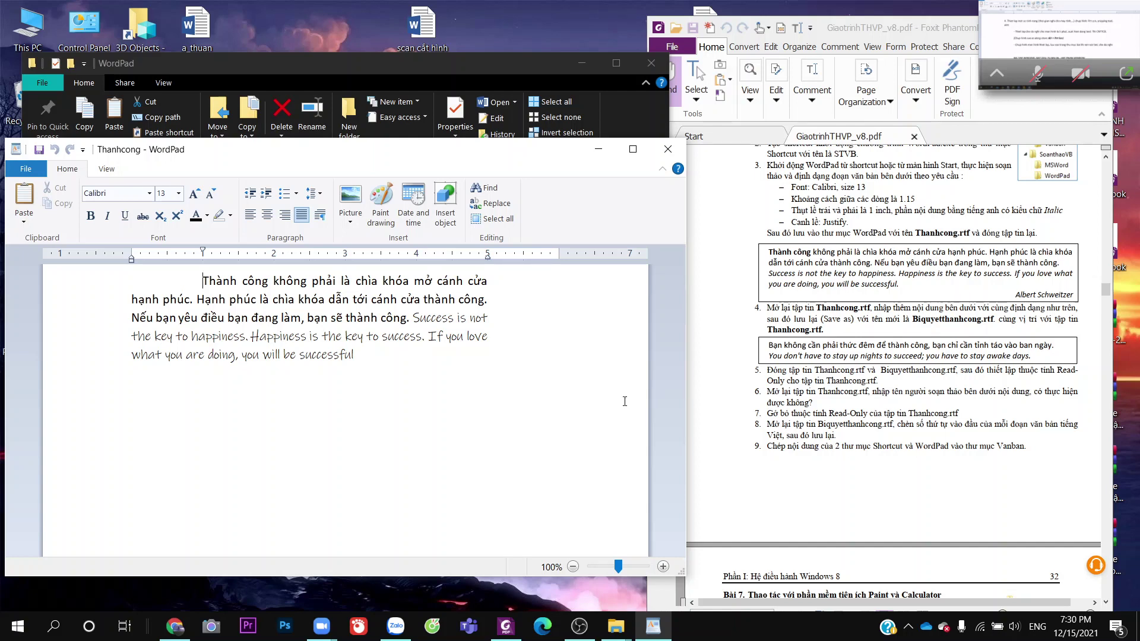
Type the author's name after 'successful', then close Thanhcong without saving
left_click(621, 402)
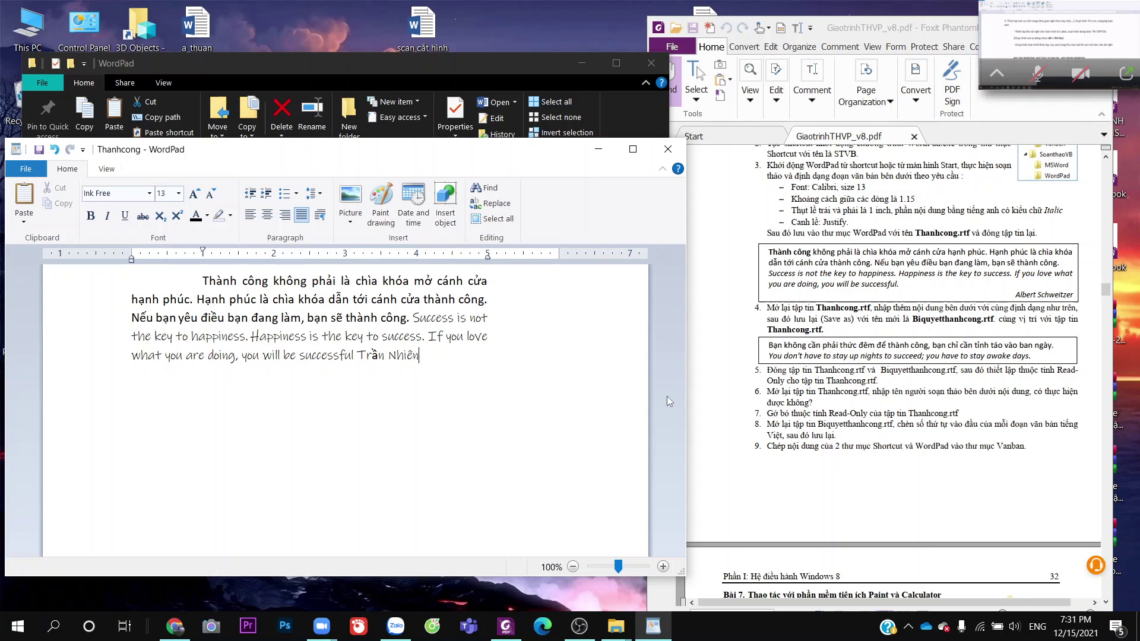
left_click(667, 154)
left_click(397, 378)
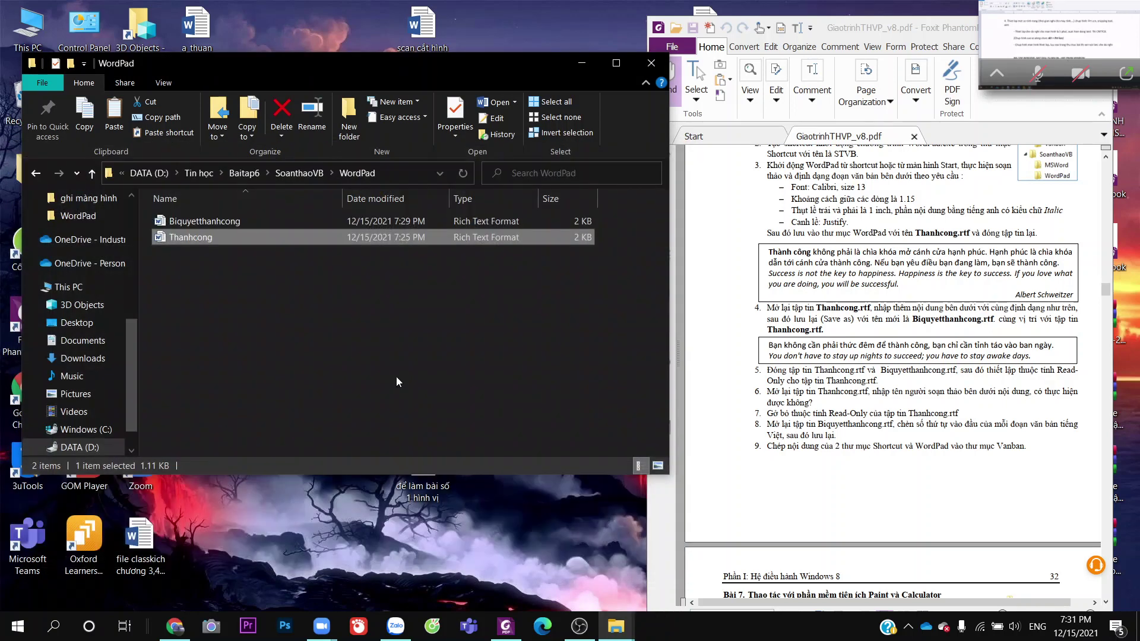
Mark Thanhcong as Read-only in Properties and open it in Word to confirm
right_click(331, 237)
left_click(368, 600)
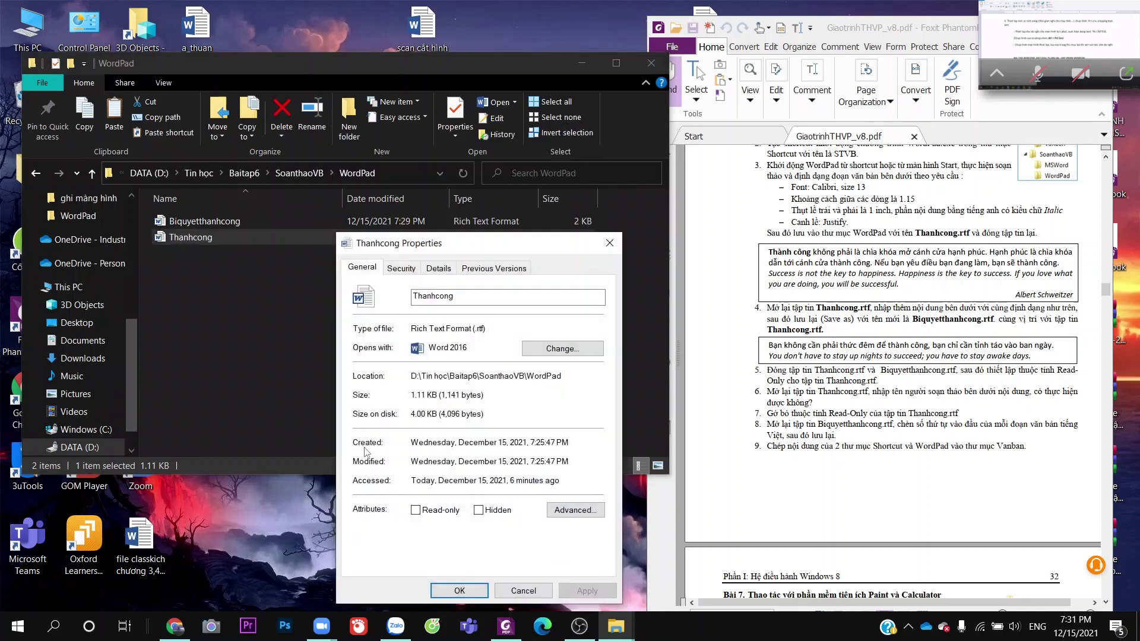
left_click(417, 511)
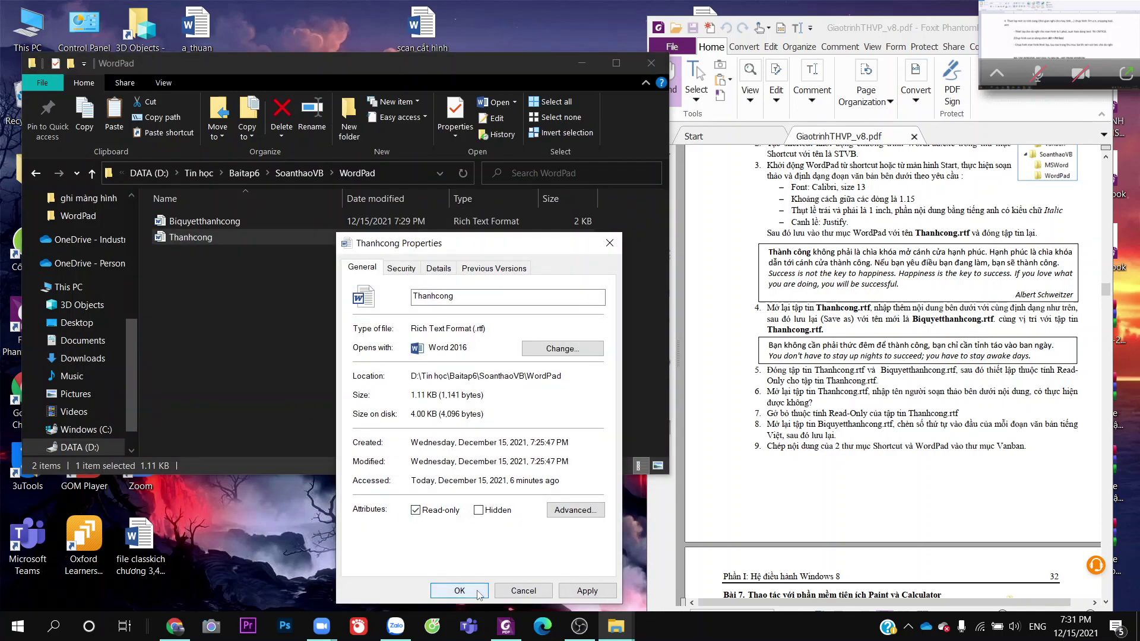
left_click(460, 591)
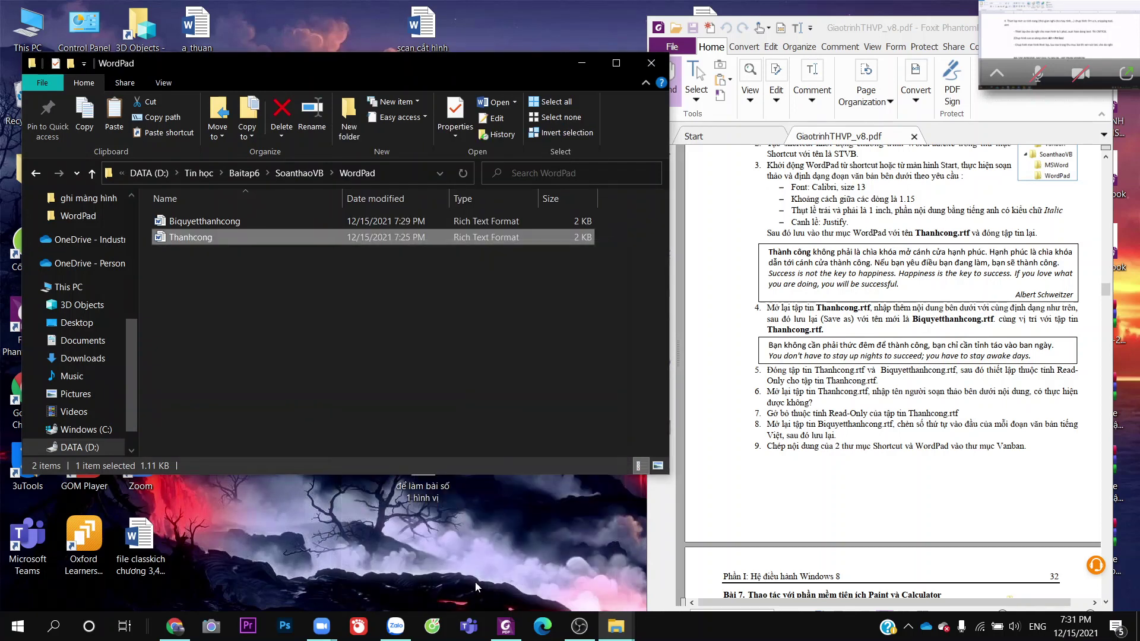
double_click(356, 237)
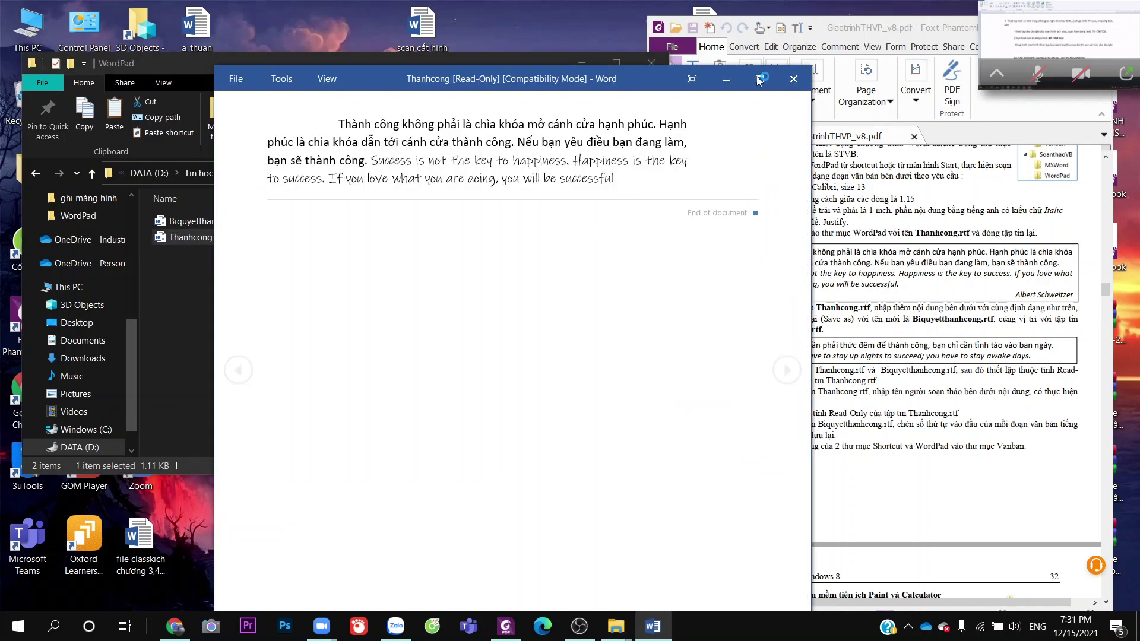
left_click(795, 79)
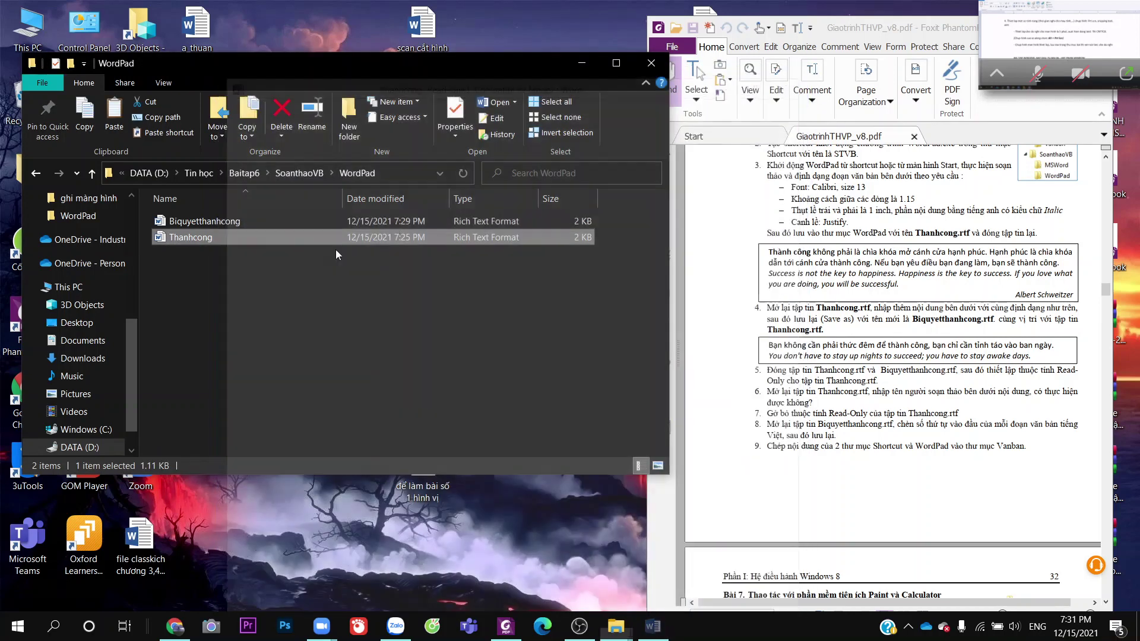
Clear Thanhcong's Read-only attribute, then open Biquyetthanhcong
right_click(319, 240)
left_click(376, 601)
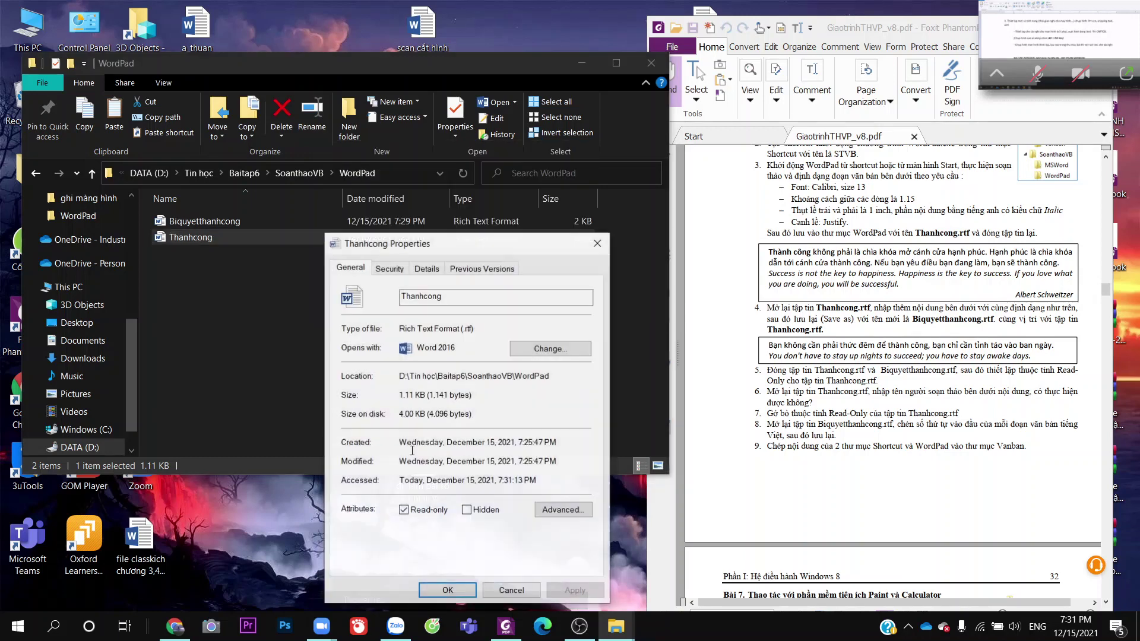
left_click(595, 245)
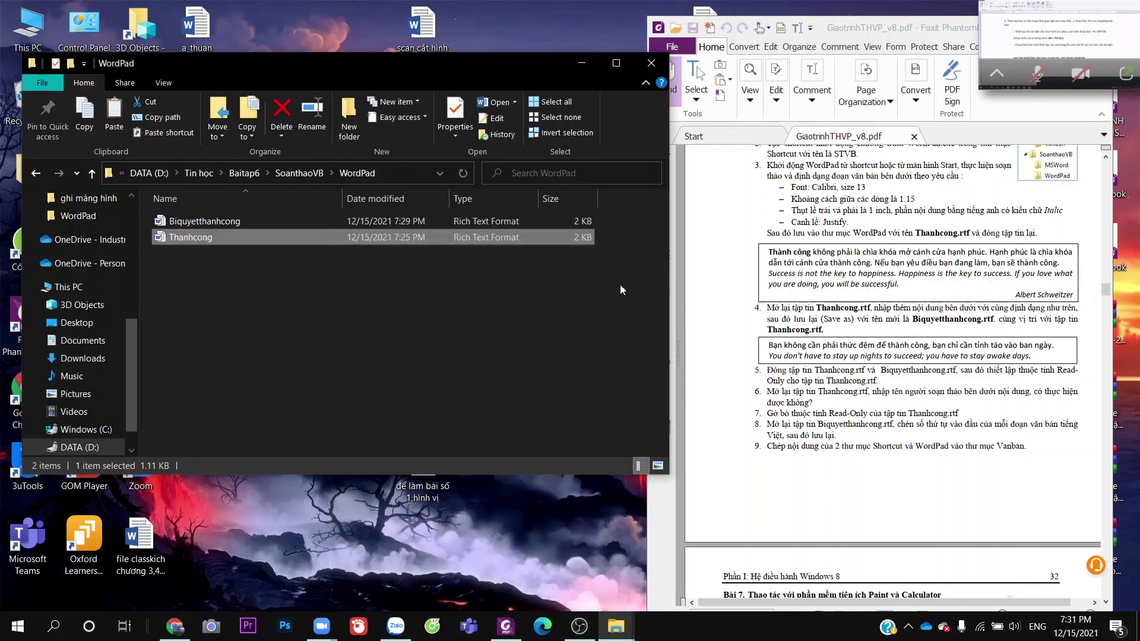
right_click(449, 243)
left_click(507, 601)
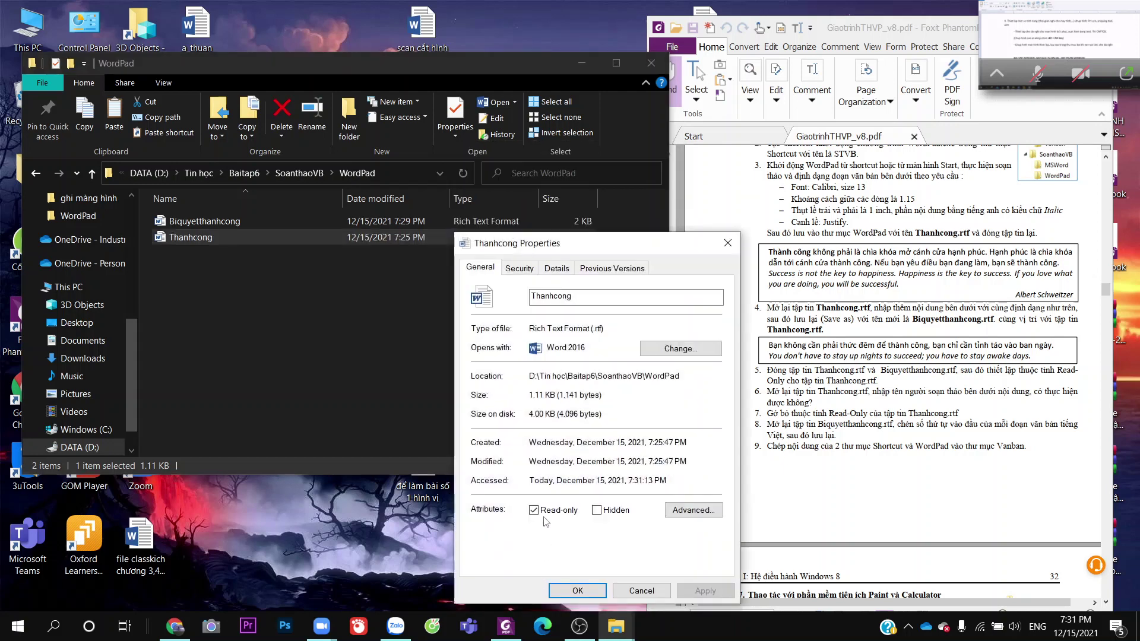
left_click(534, 510)
left_click(577, 591)
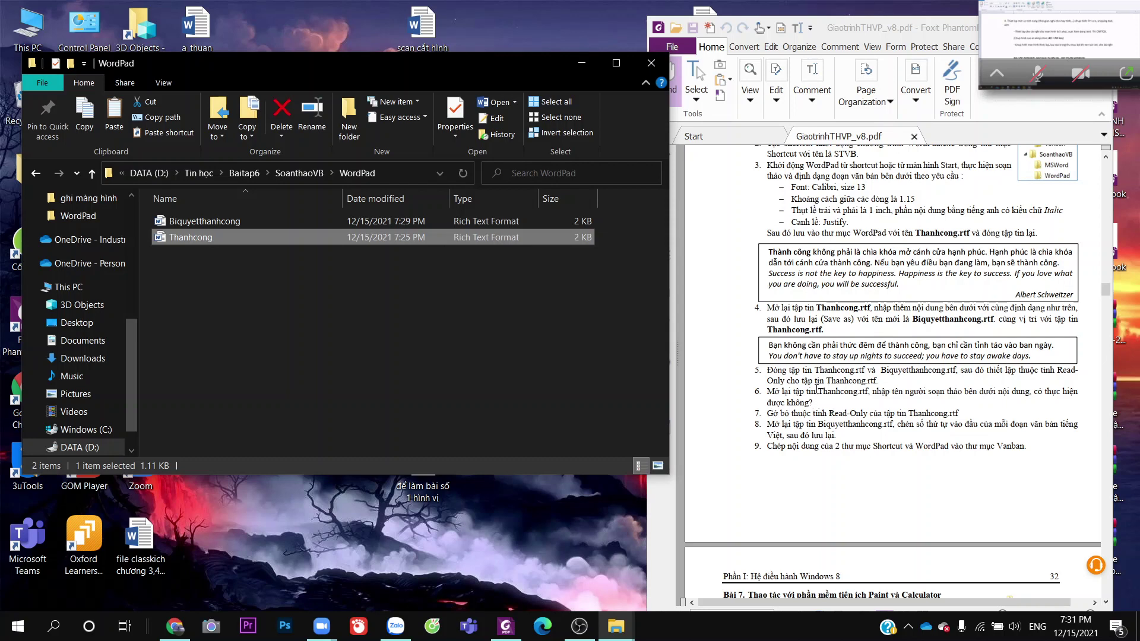
double_click(329, 221)
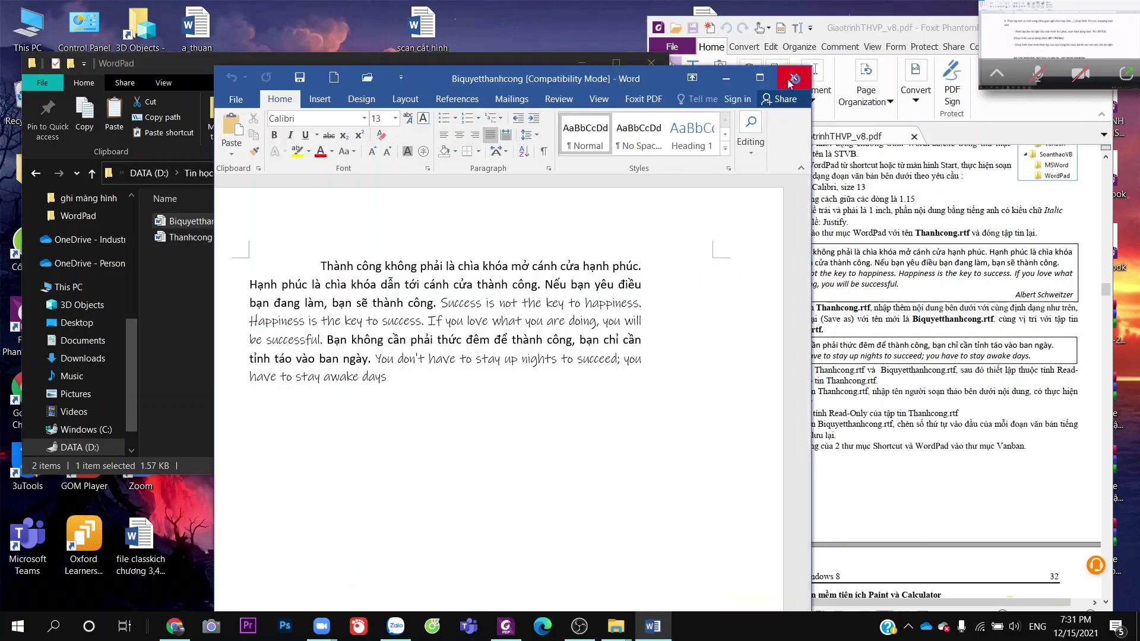
Close Word and reopen Biquyetthanhcong in WordPad through Open with > More apps
left_click(809, 67)
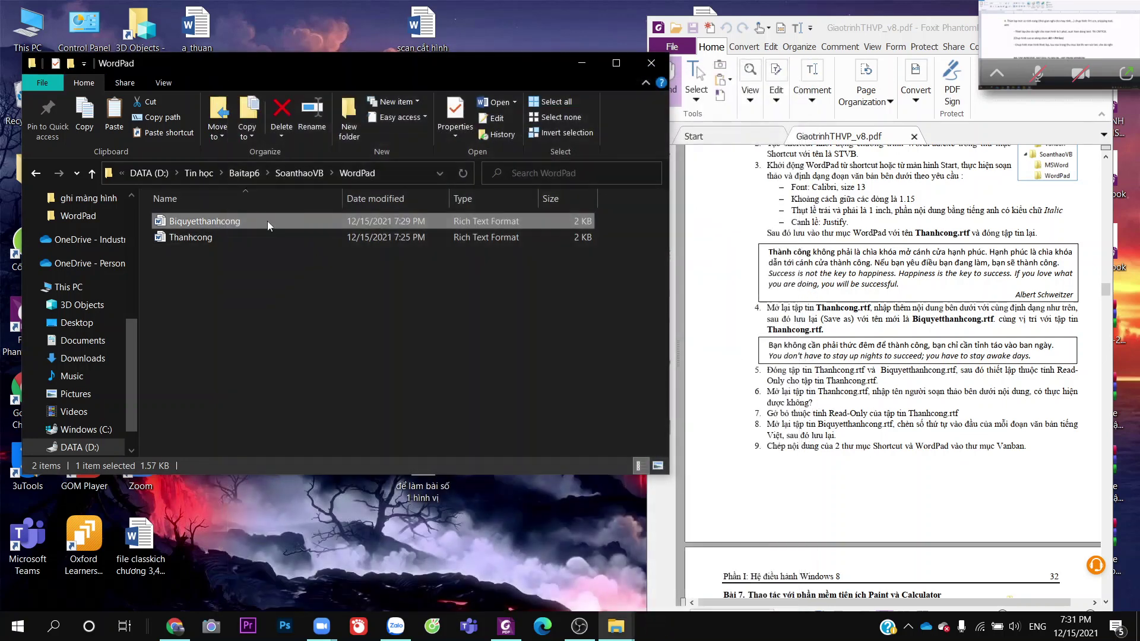
right_click(267, 221)
key("Escape")
right_click(351, 225)
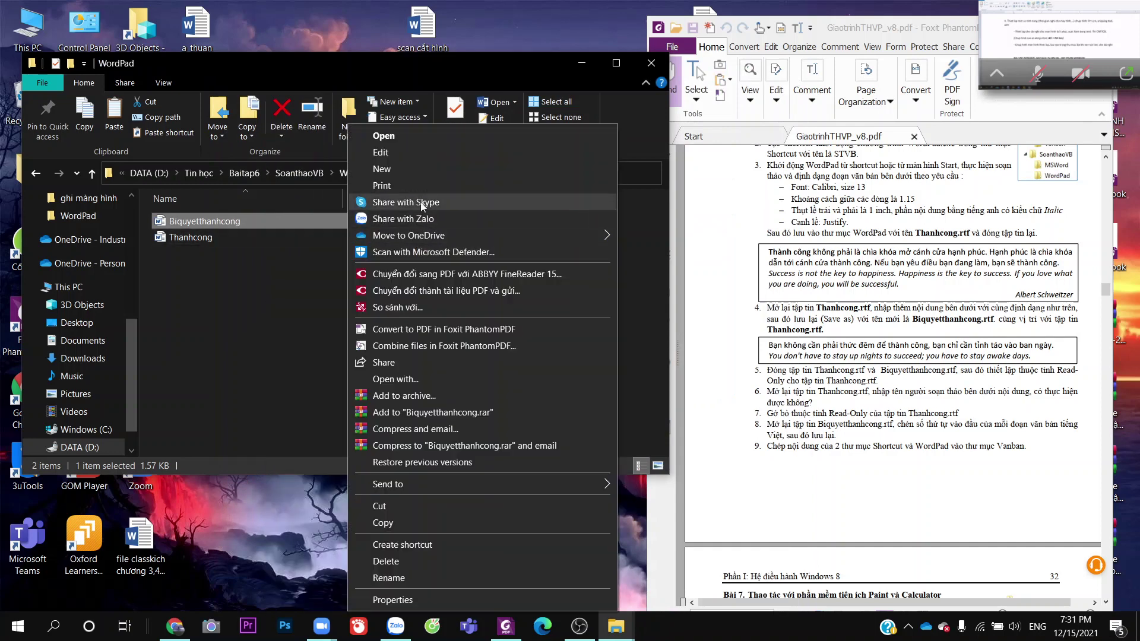
left_click(430, 382)
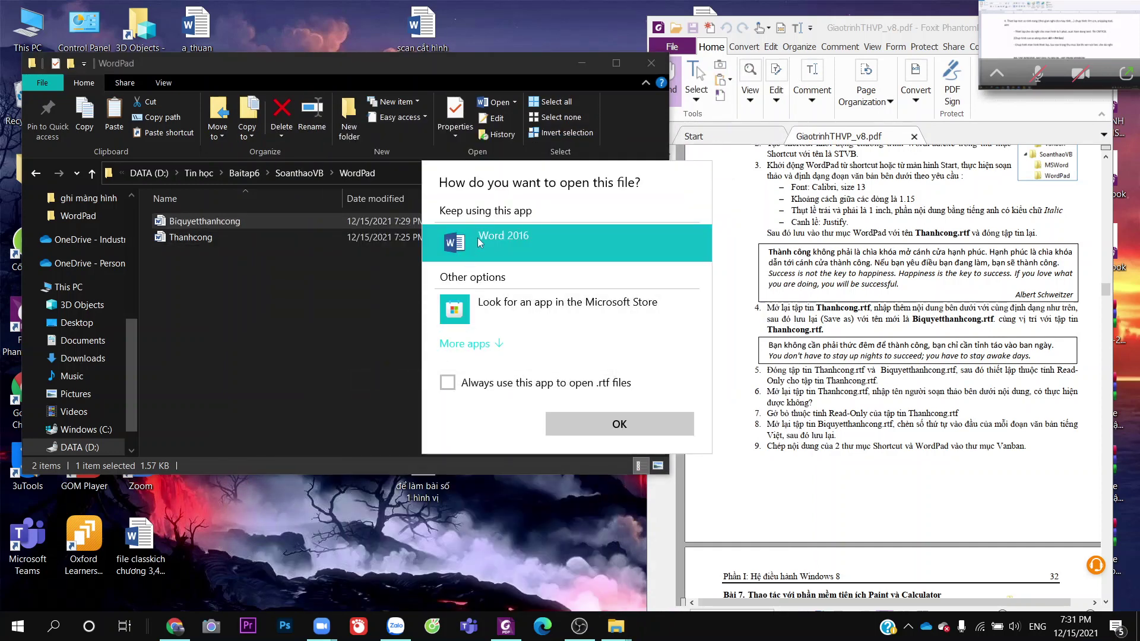
left_click(504, 350)
scroll(455, 417, "down", 5)
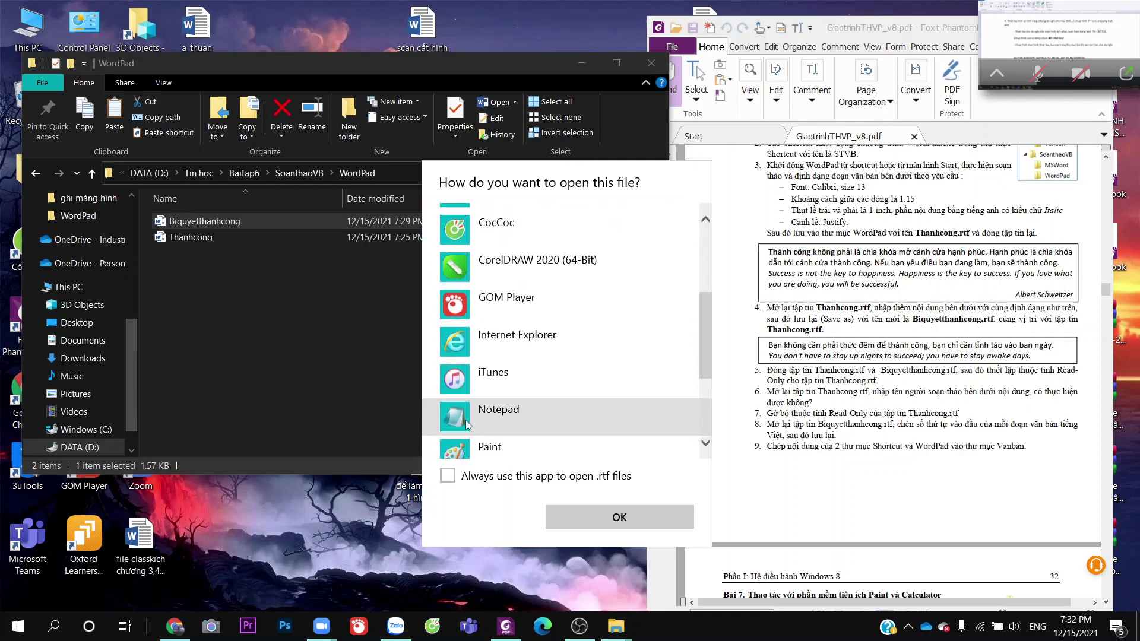
scroll(454, 417, "down", 3)
left_click(493, 377)
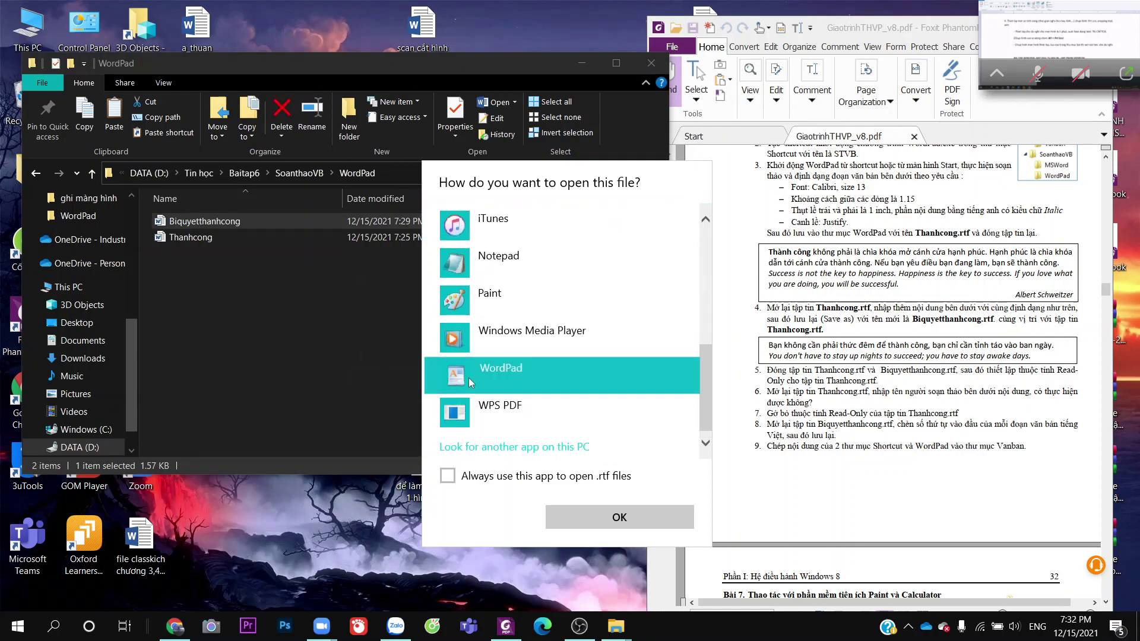
left_click(616, 518)
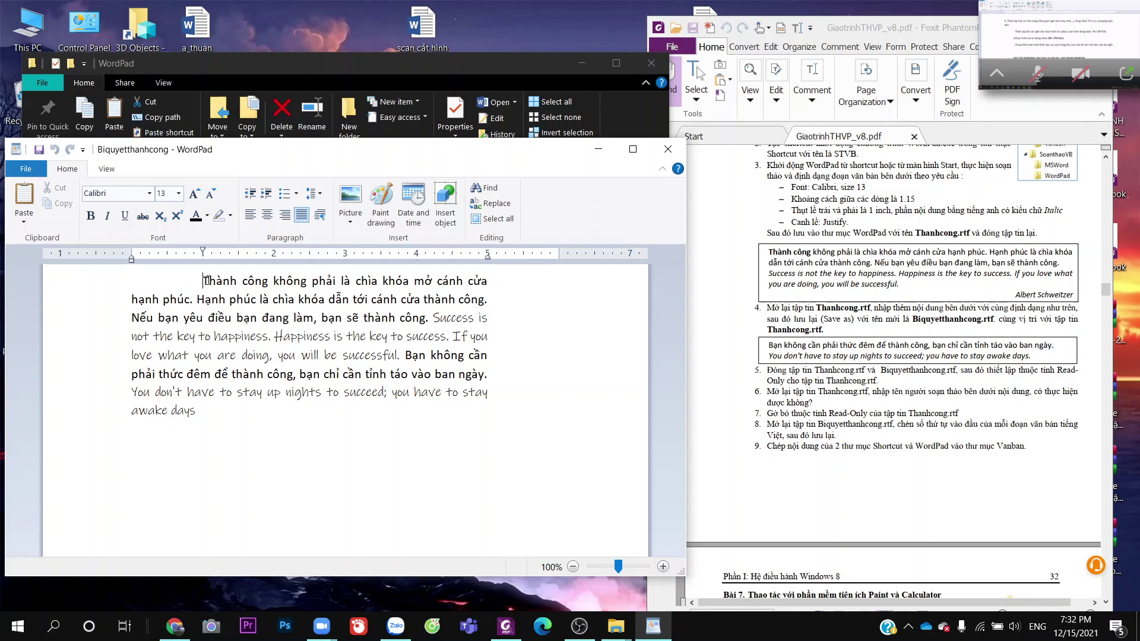
Split the text starting 'Bạn không cần' off into its own paragraph
left_click(406, 355)
key("Return")
key("BackSpace")
key("Return")
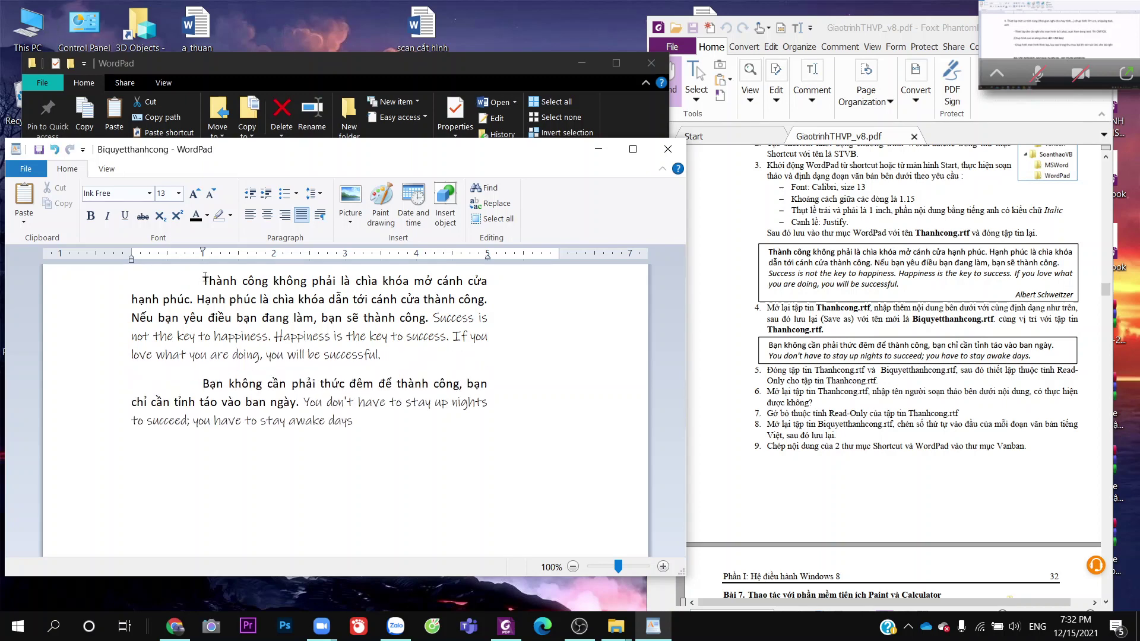
Apply 1. 2. numbering to both paragraphs of Biquyetthanhcong
left_click_drag(203, 280, 355, 423)
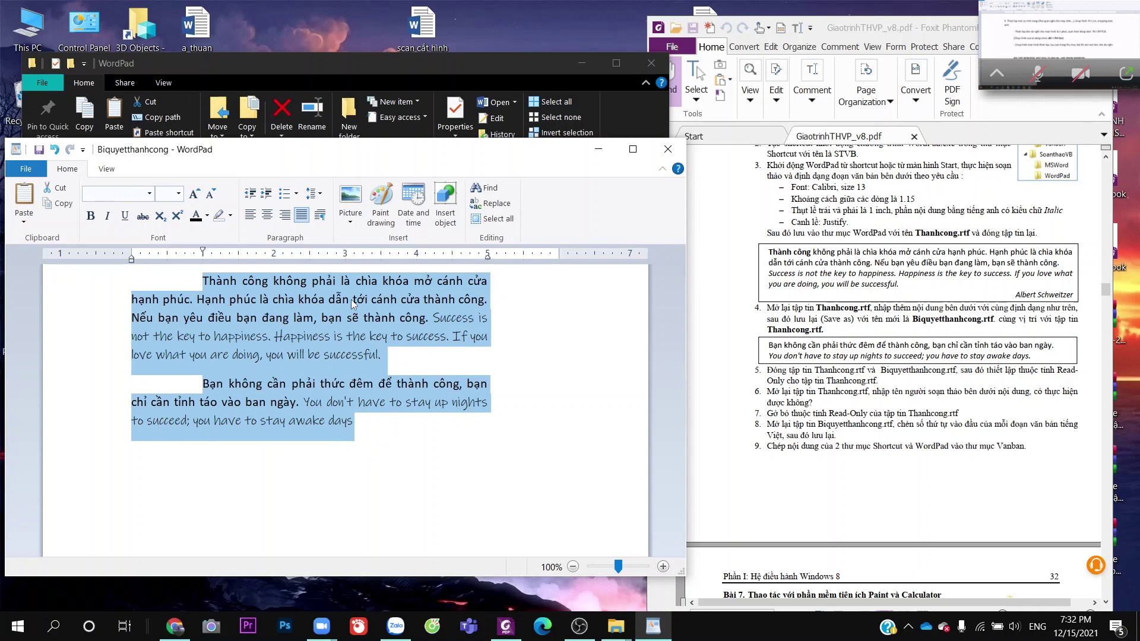
left_click(296, 193)
left_click(432, 250)
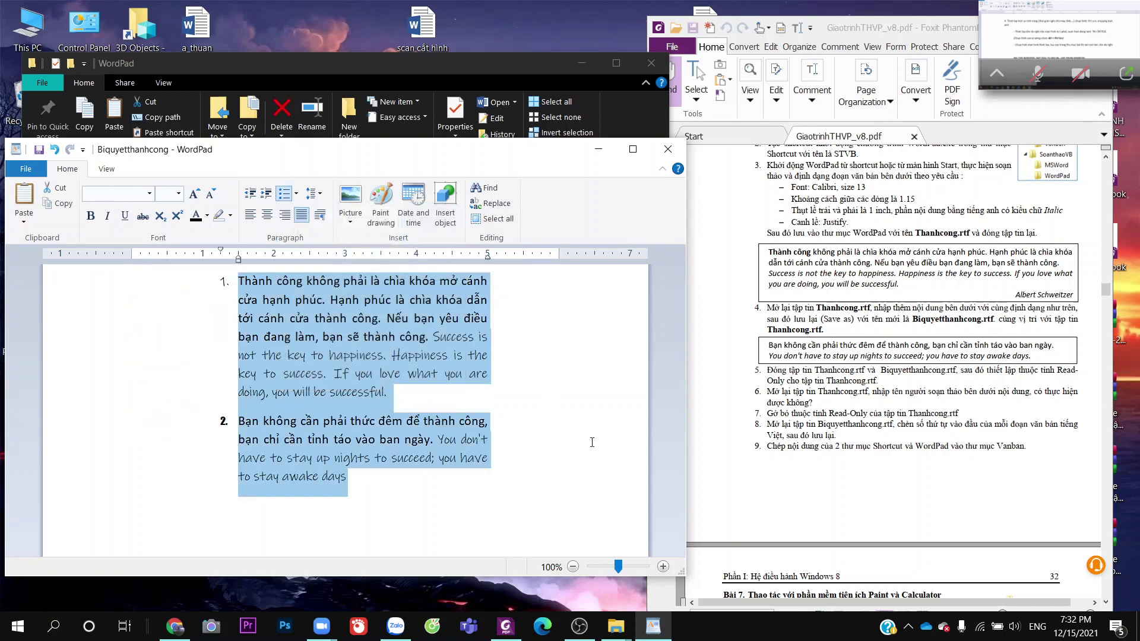
left_click(574, 433)
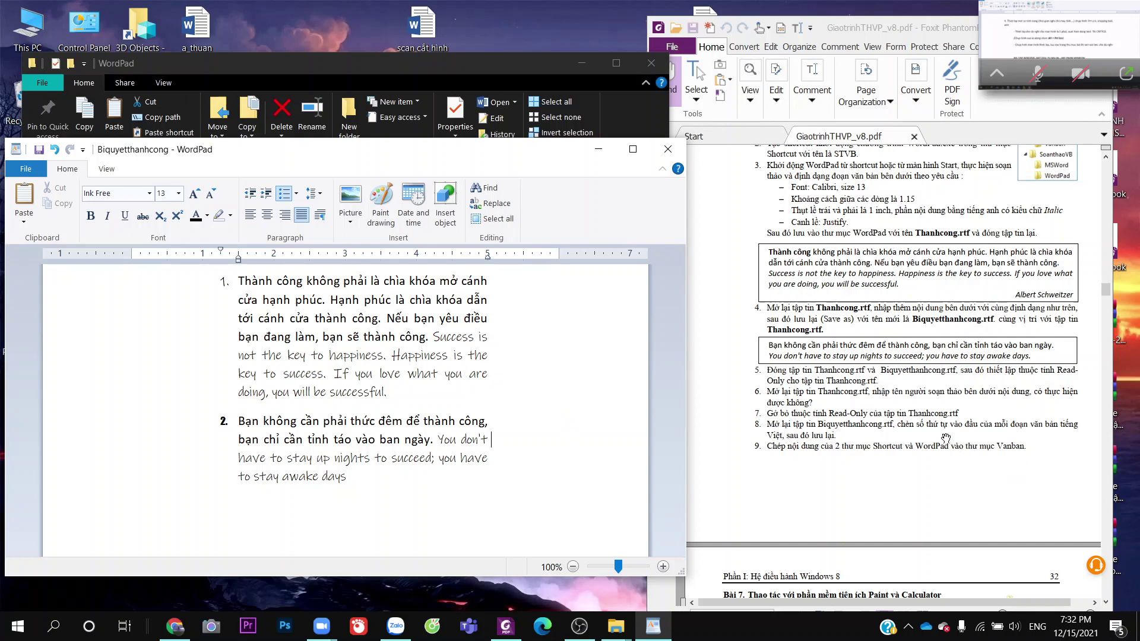
scroll(918, 466, "down", 1)
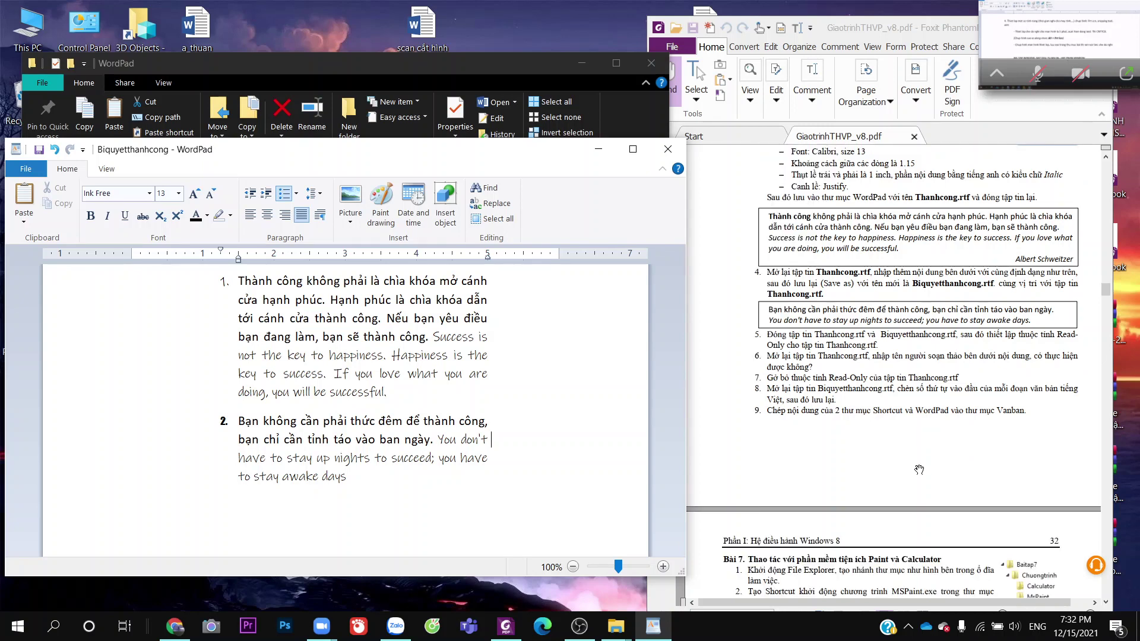
scroll(919, 470, "down", 1)
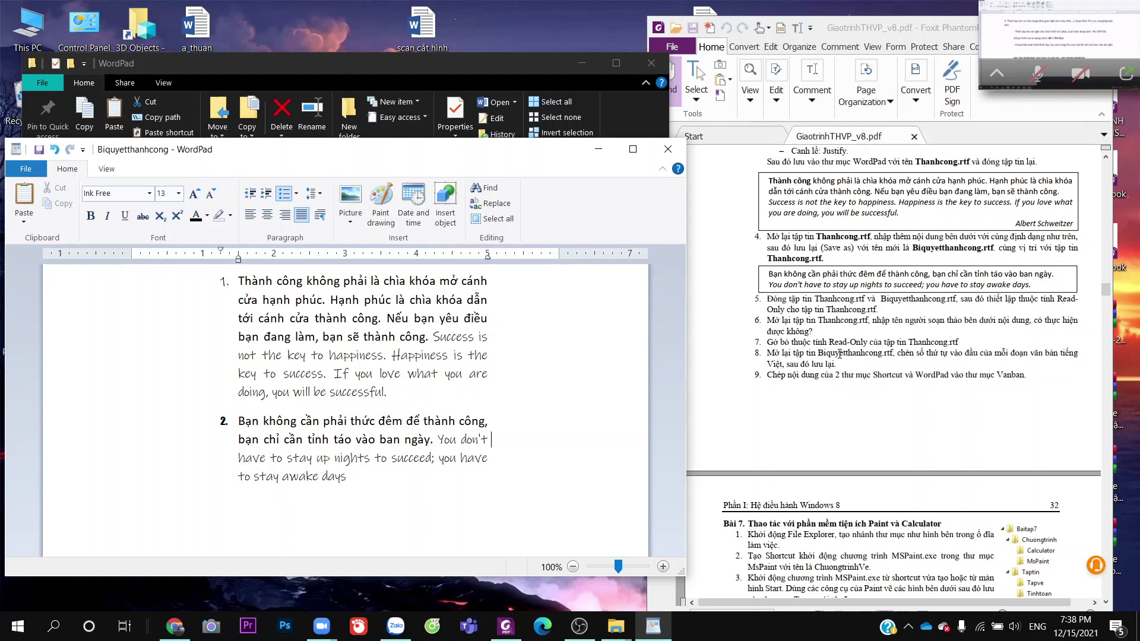
Save the numbered Biquyetthanhcong, close WordPad, and return to the WordPad folder window
left_click_drag(897, 353, 1074, 366)
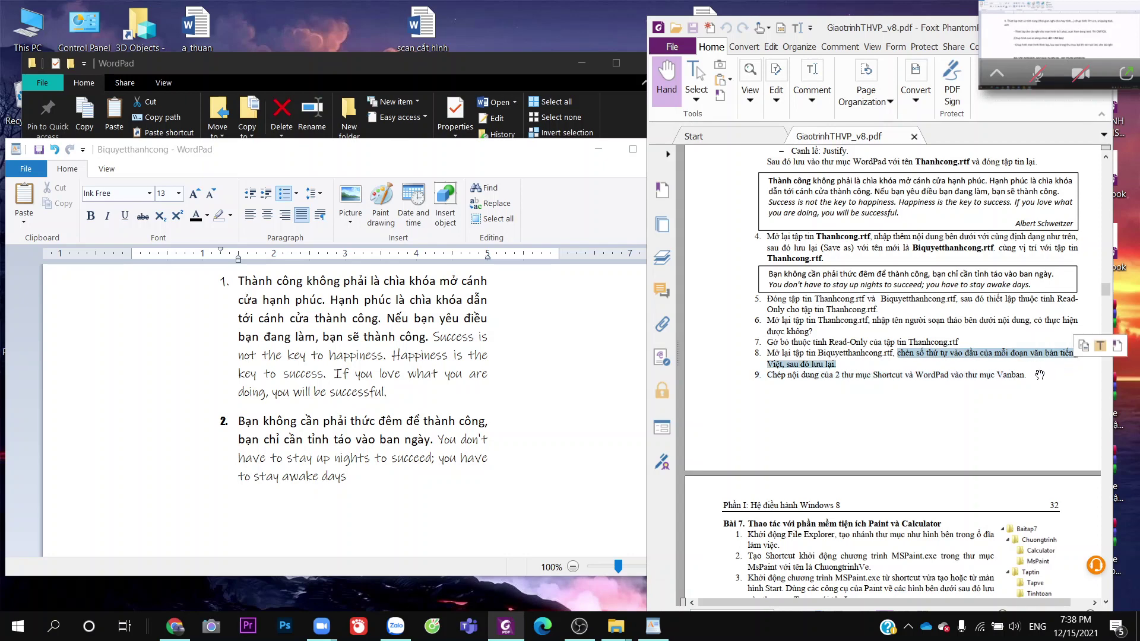
left_click(486, 474)
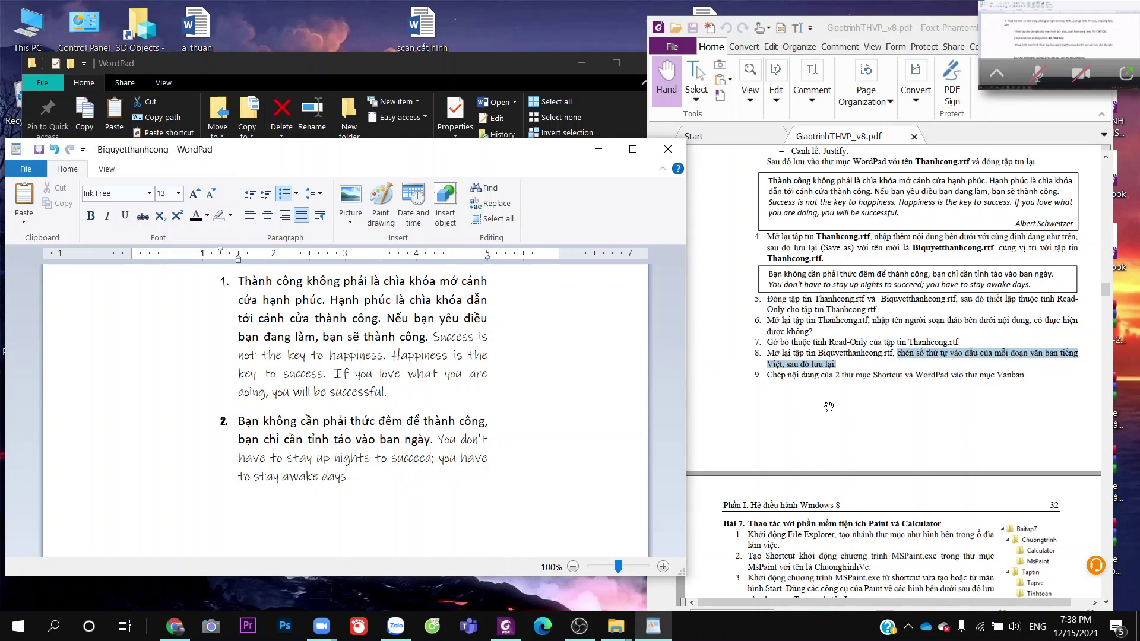
left_click(39, 150)
left_click(669, 149)
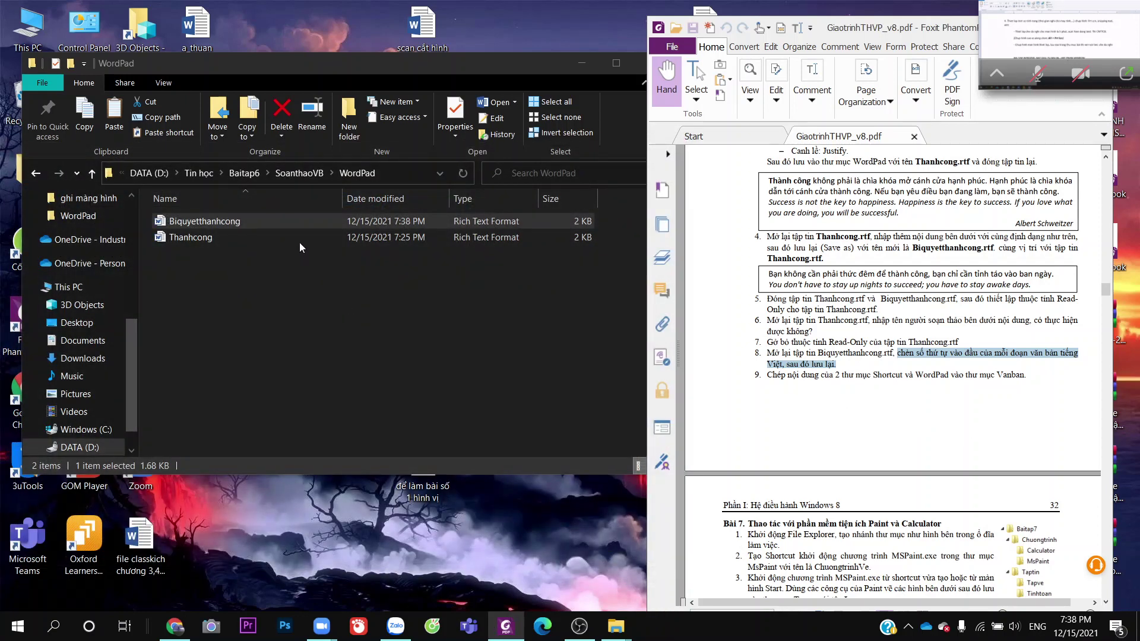
left_click(283, 276)
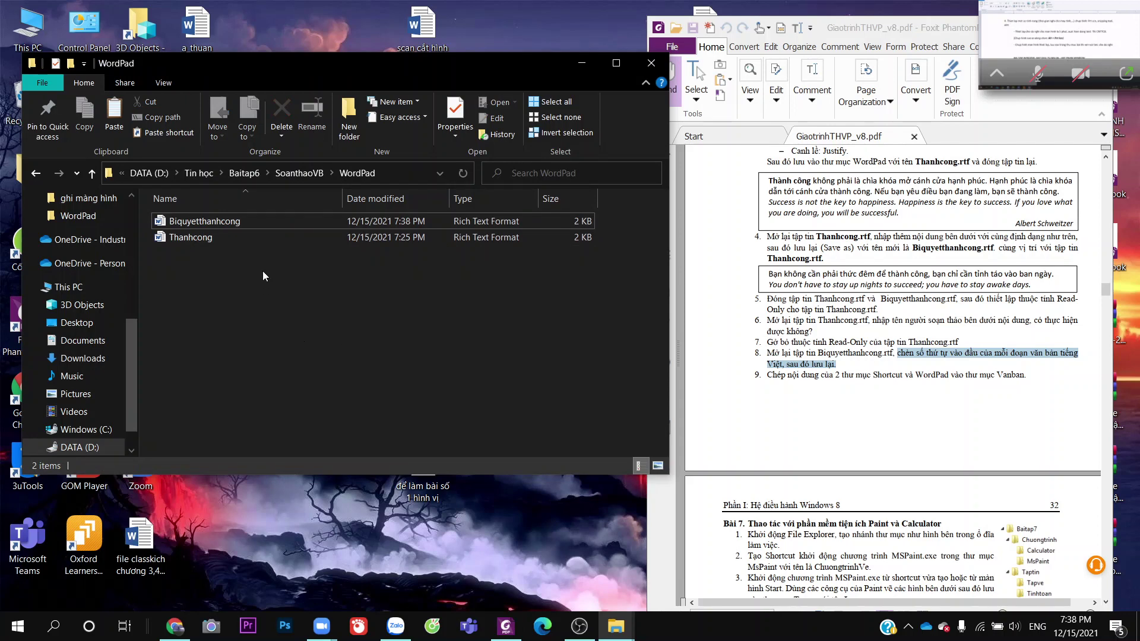
Cut both RTF files from the WordPad folder, cancelling the same-folder paste conflict
left_click_drag(262, 268, 237, 219)
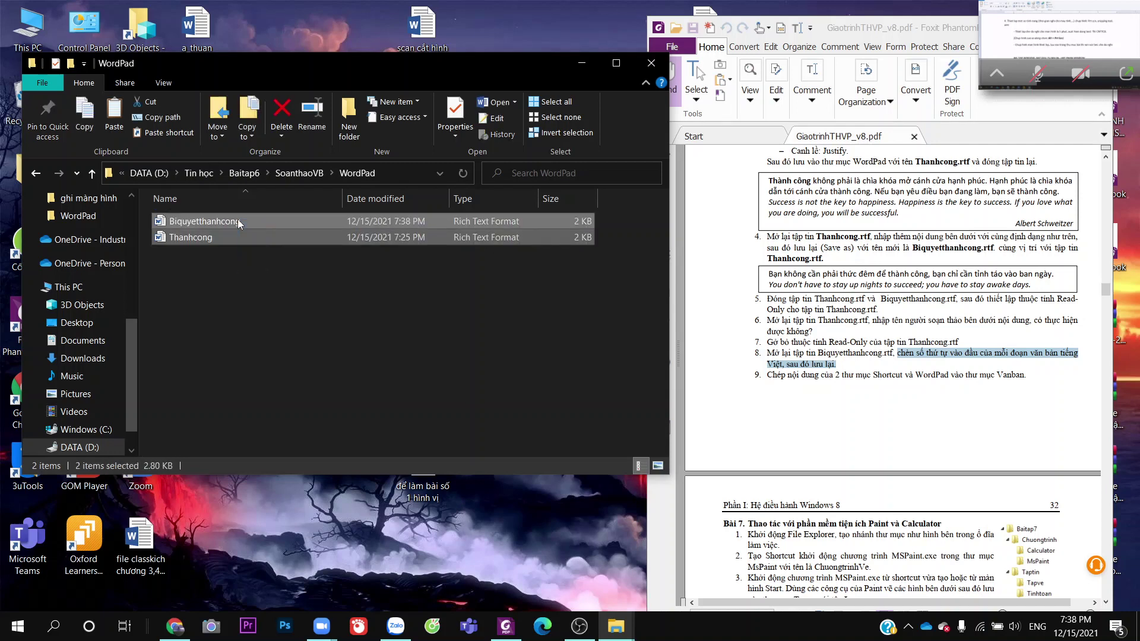
key("ctrl+x")
left_click(243, 270)
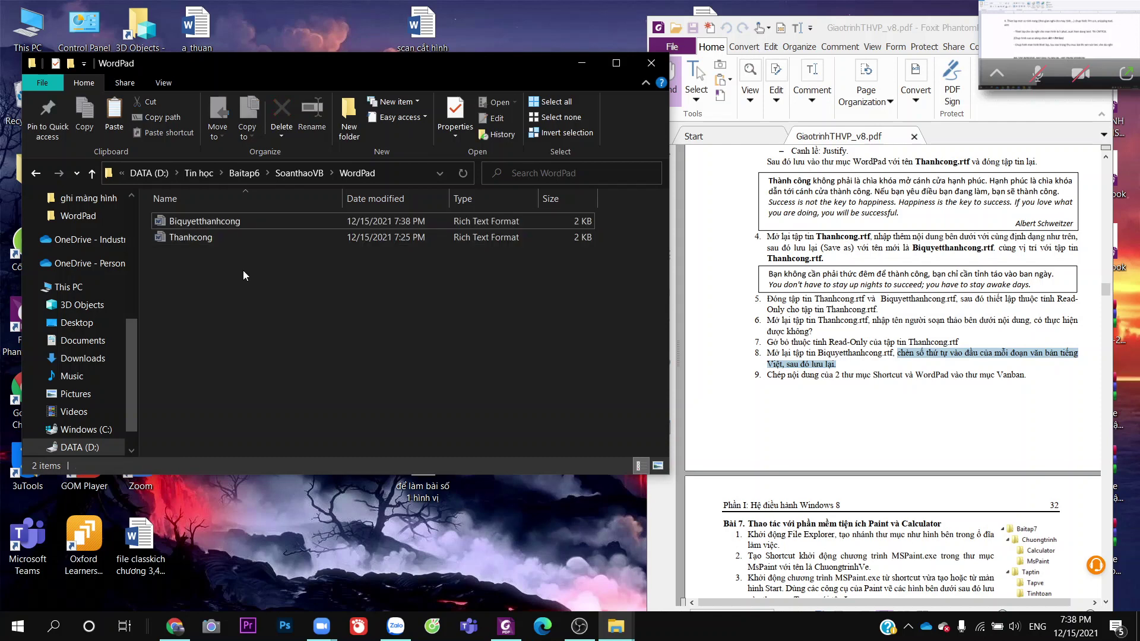
key("ctrl+v")
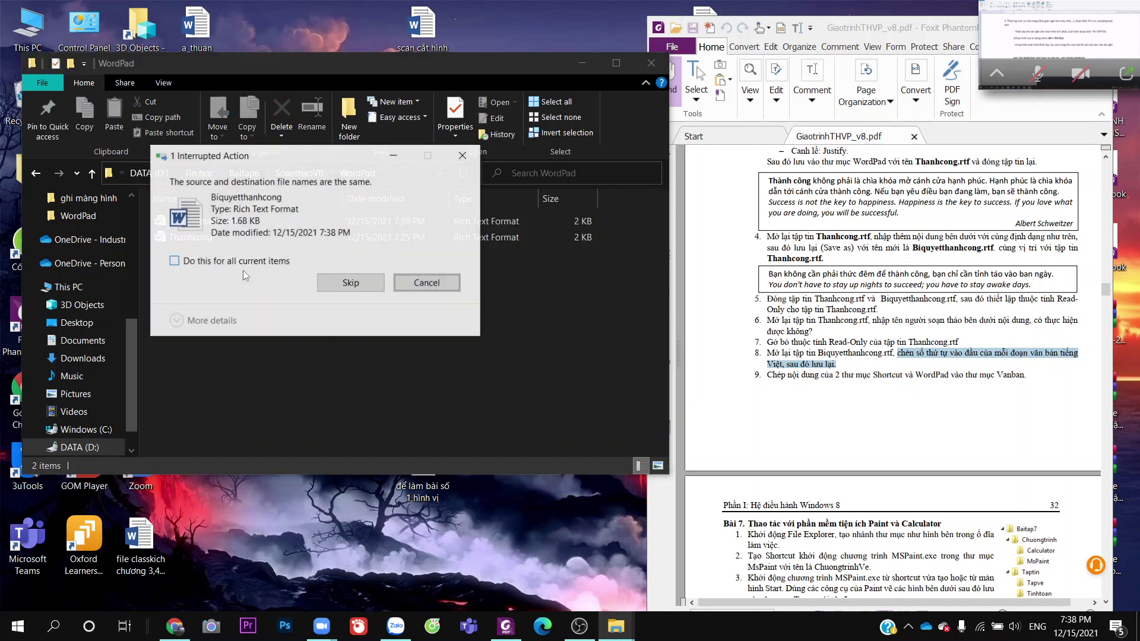
left_click(426, 282)
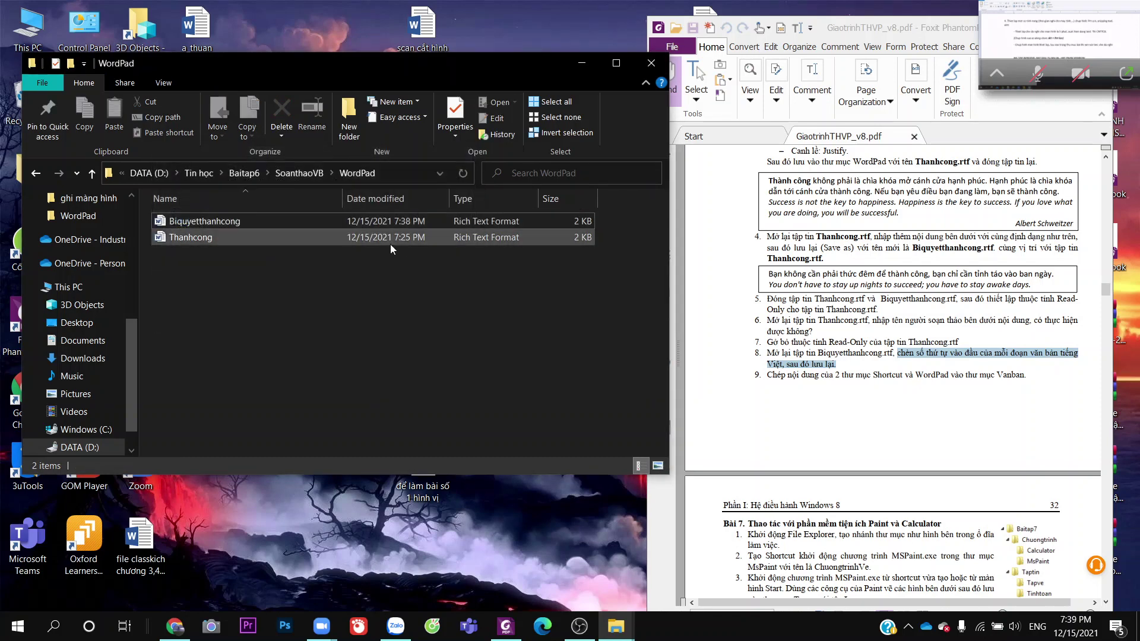
left_click_drag(390, 241, 344, 243)
left_click_drag(386, 313, 311, 216)
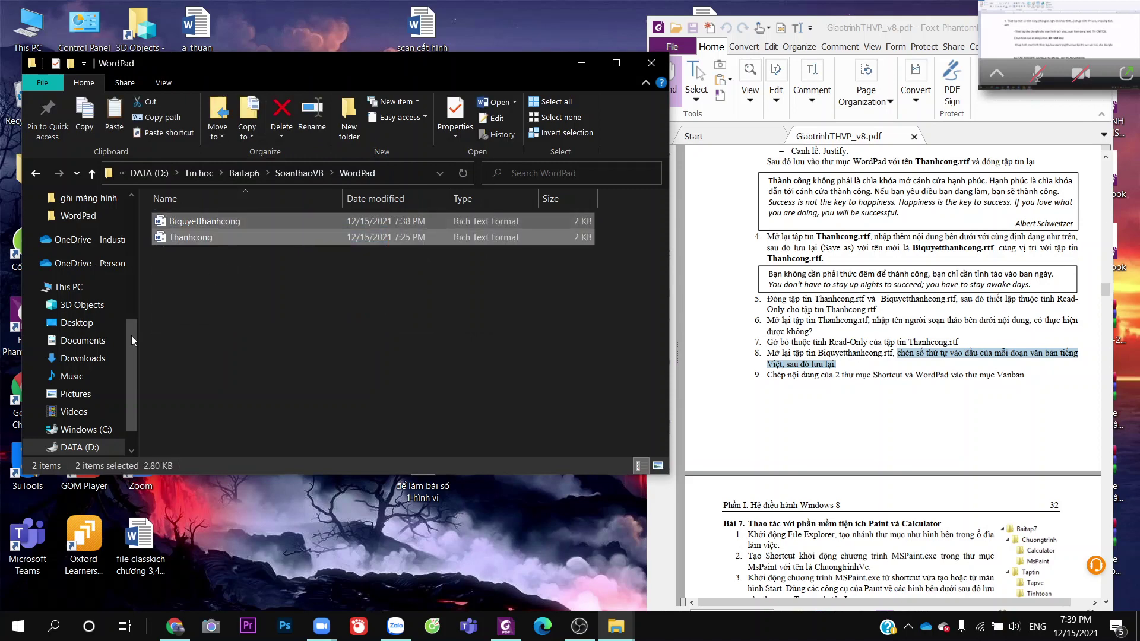
Navigate up to Baitap6 and into its Chuongtrinh folder
left_click(245, 174)
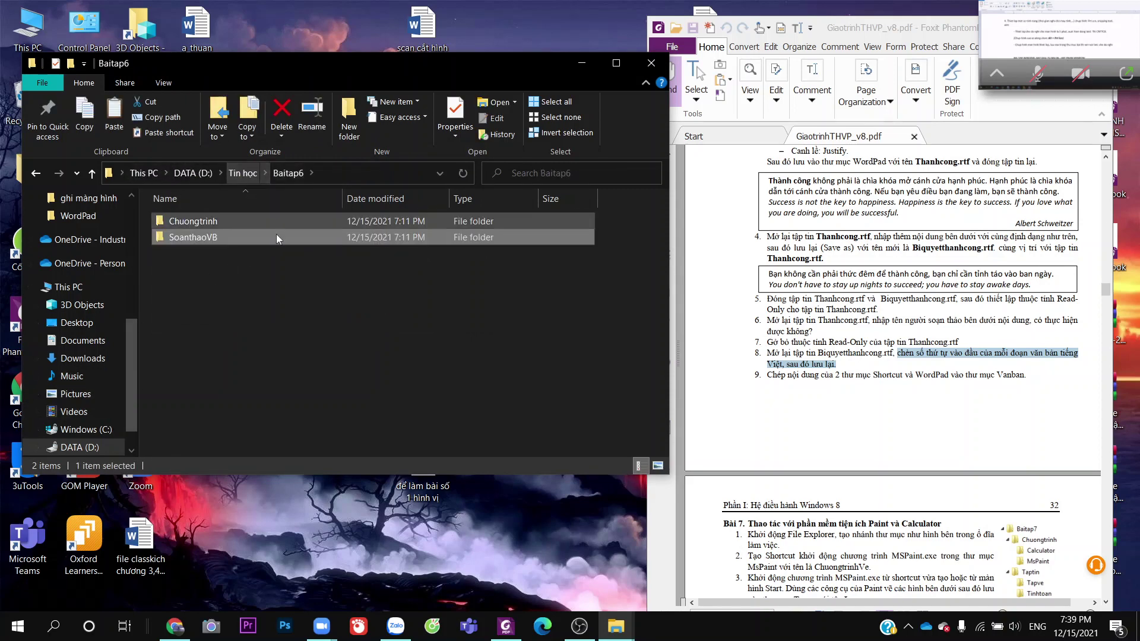
double_click(269, 225)
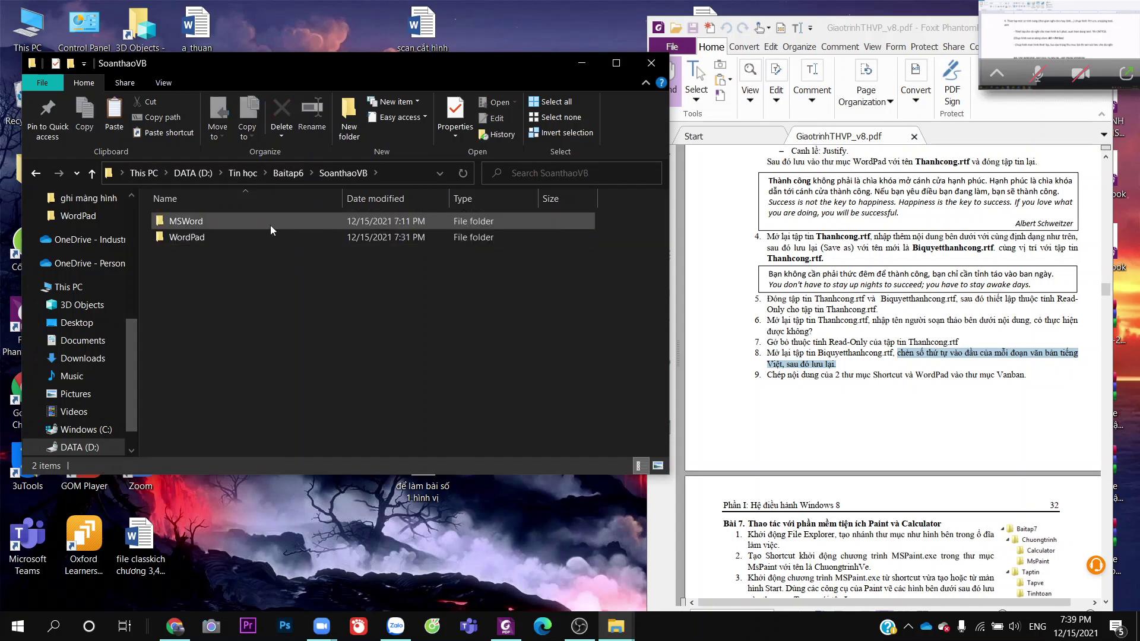
left_click(289, 174)
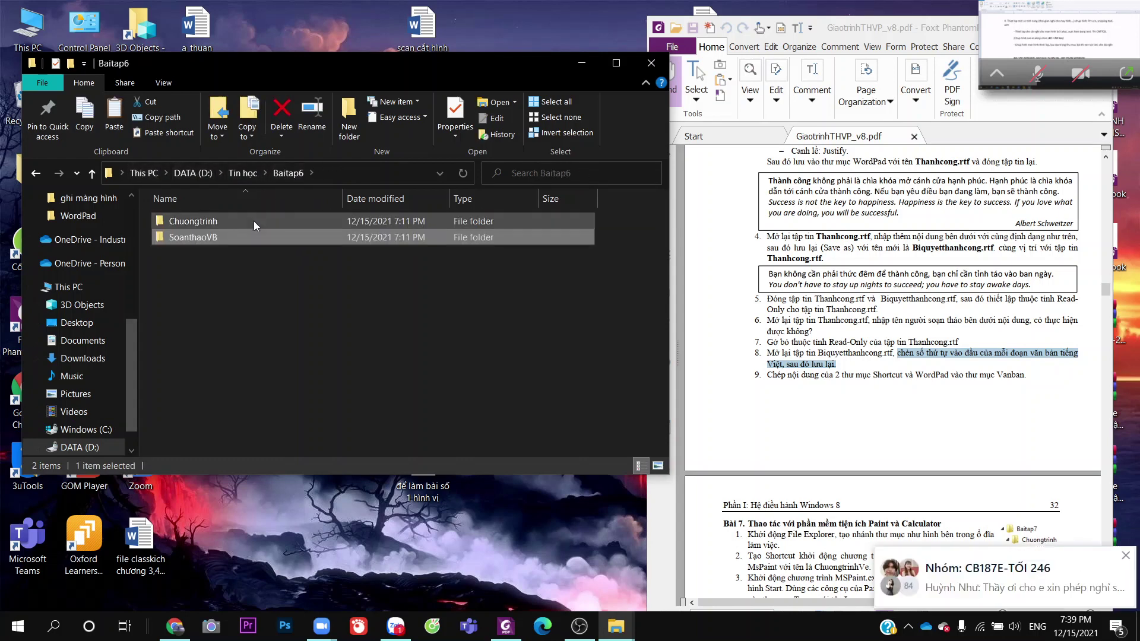
double_click(254, 221)
Paste the Biquyetthanhcong and Thanhcong RTF files into the Vanban folder
double_click(252, 234)
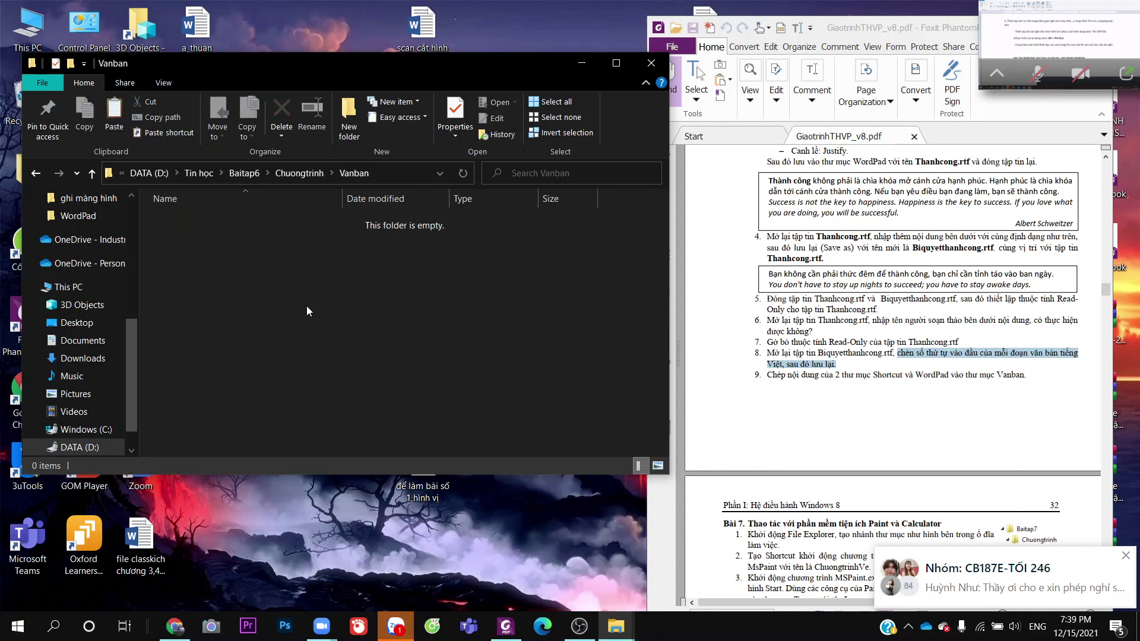
key("ctrl+v")
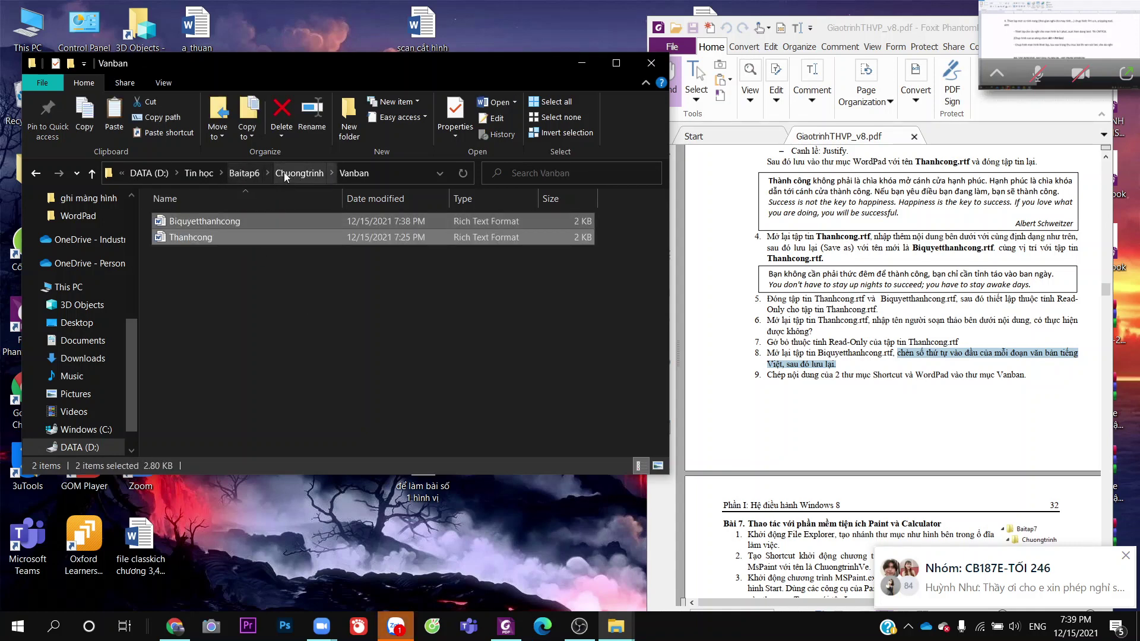
left_click(245, 173)
Bring the wordpad shortcut from Chuongtrinh\Shortcut and paste it into Vanban
double_click(241, 222)
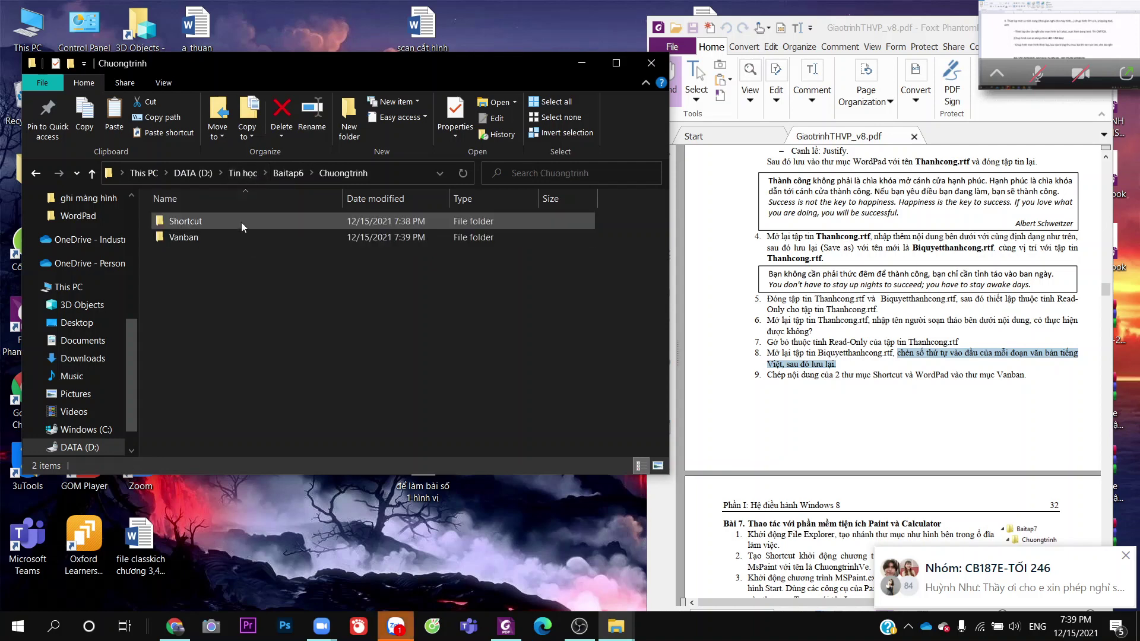
double_click(244, 220)
key("BackSpace")
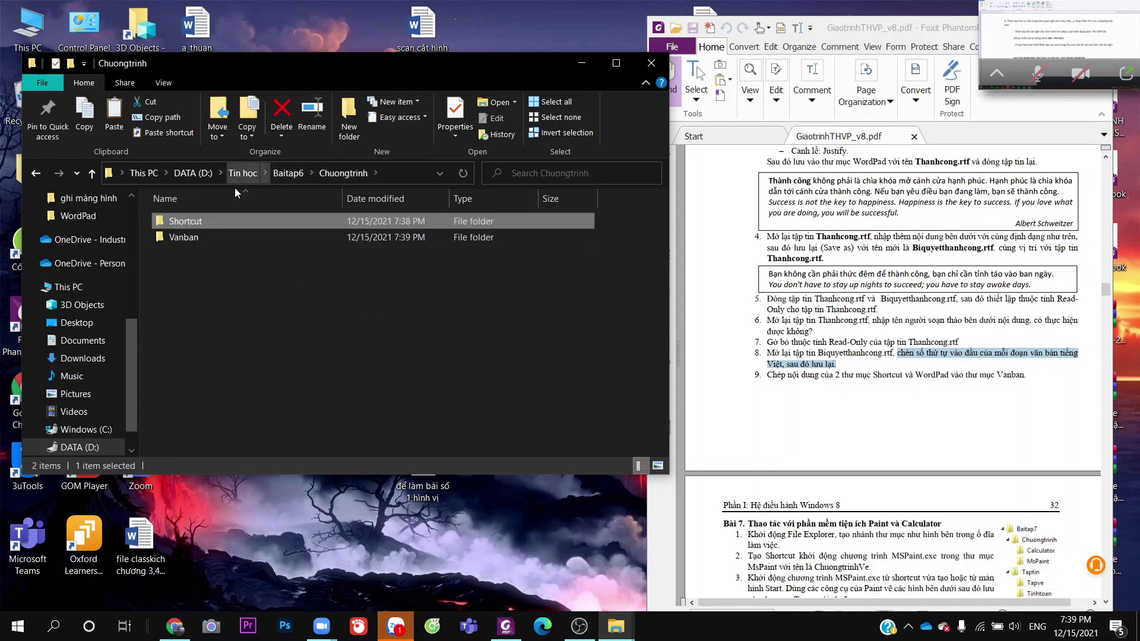
left_click(240, 173)
double_click(216, 415)
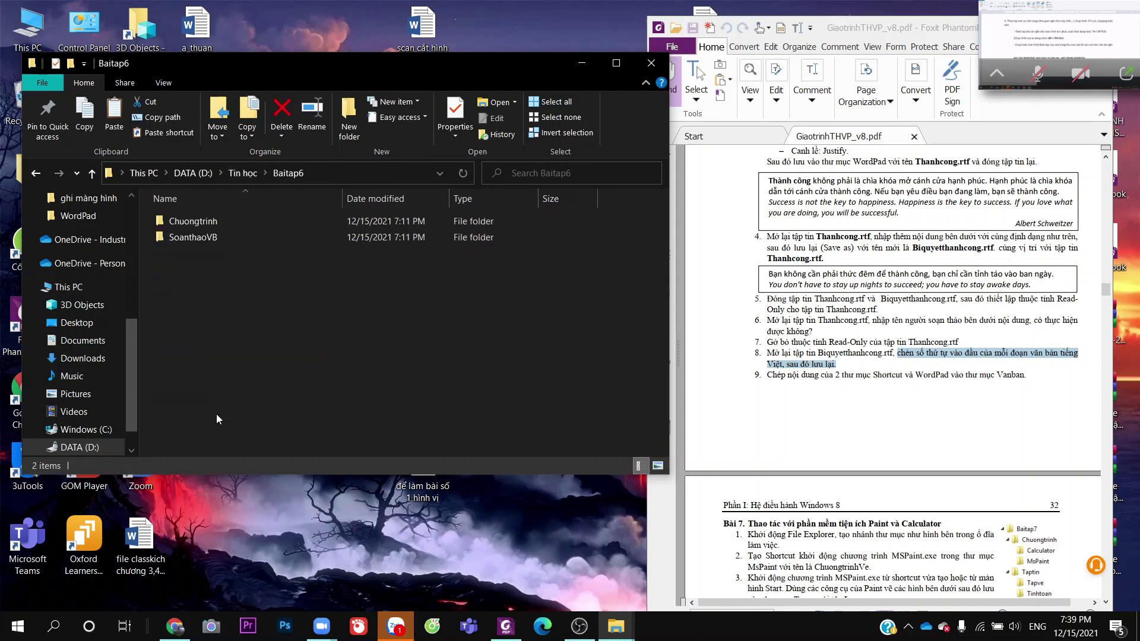
double_click(226, 220)
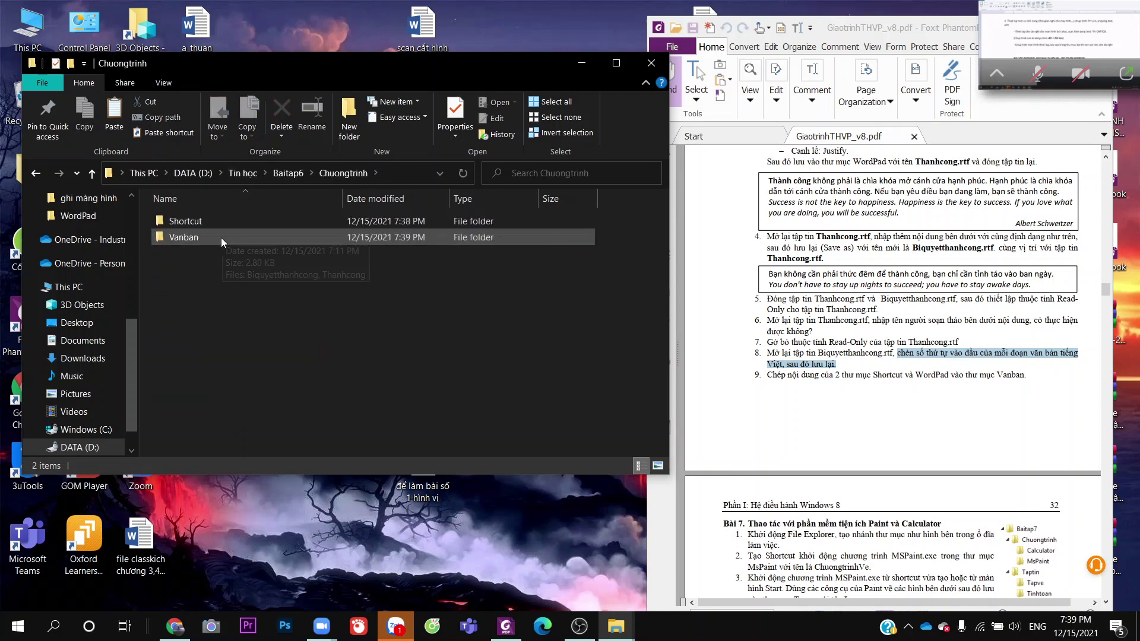
double_click(221, 238)
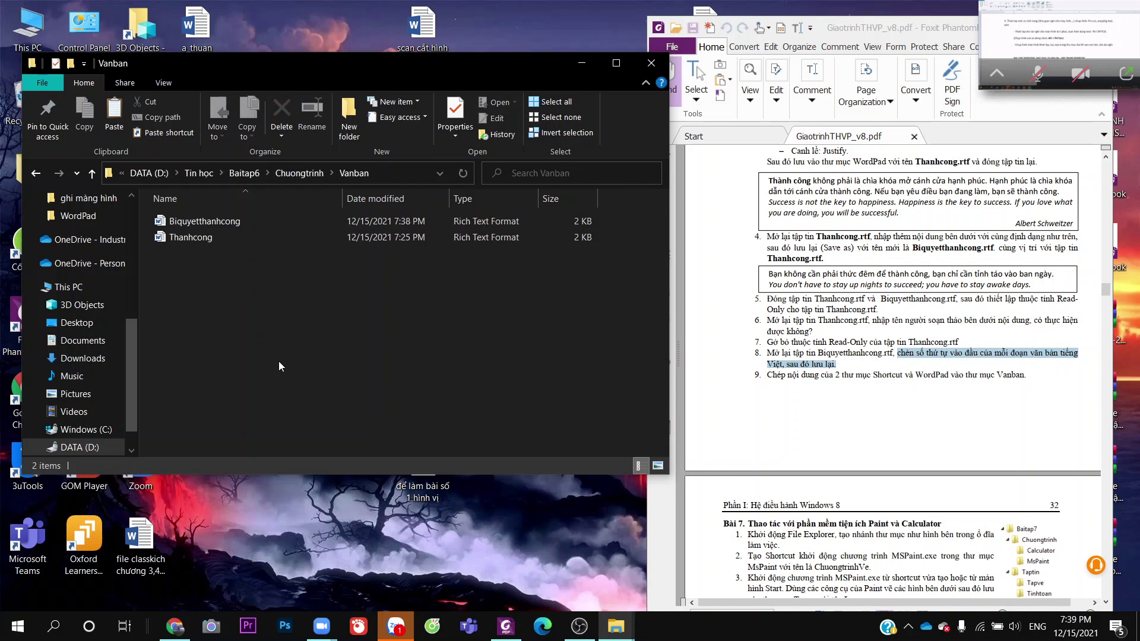
key("ctrl+v")
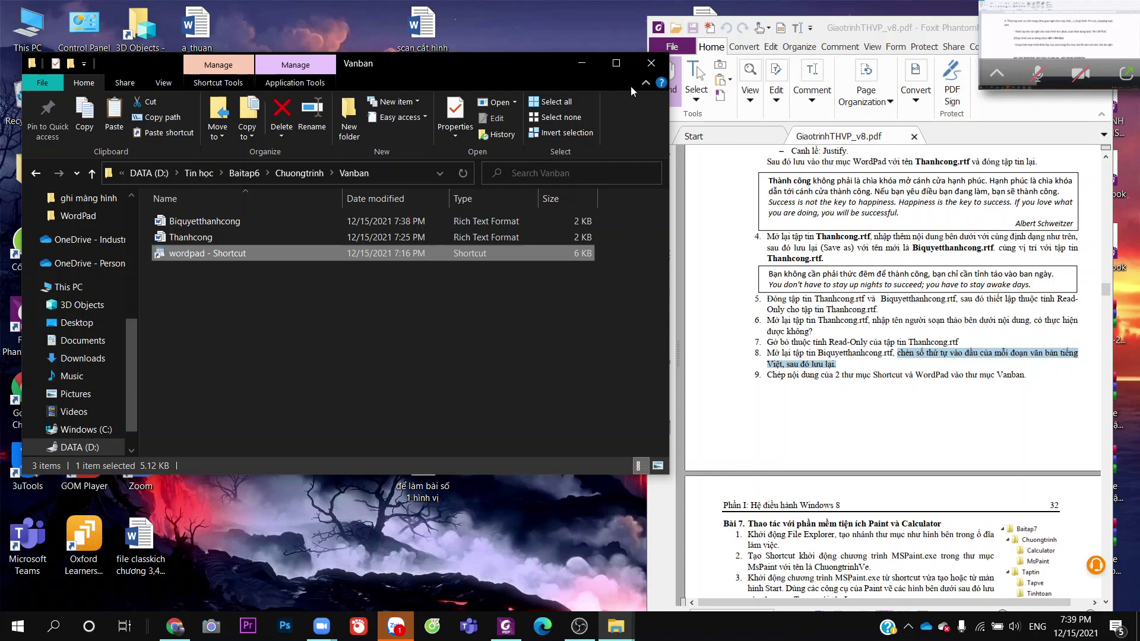
Close the Vanban window, scroll the PDF to Exercise 7, and bring back the Tin hoc window
left_click(651, 63)
scroll(798, 422, "down", 4)
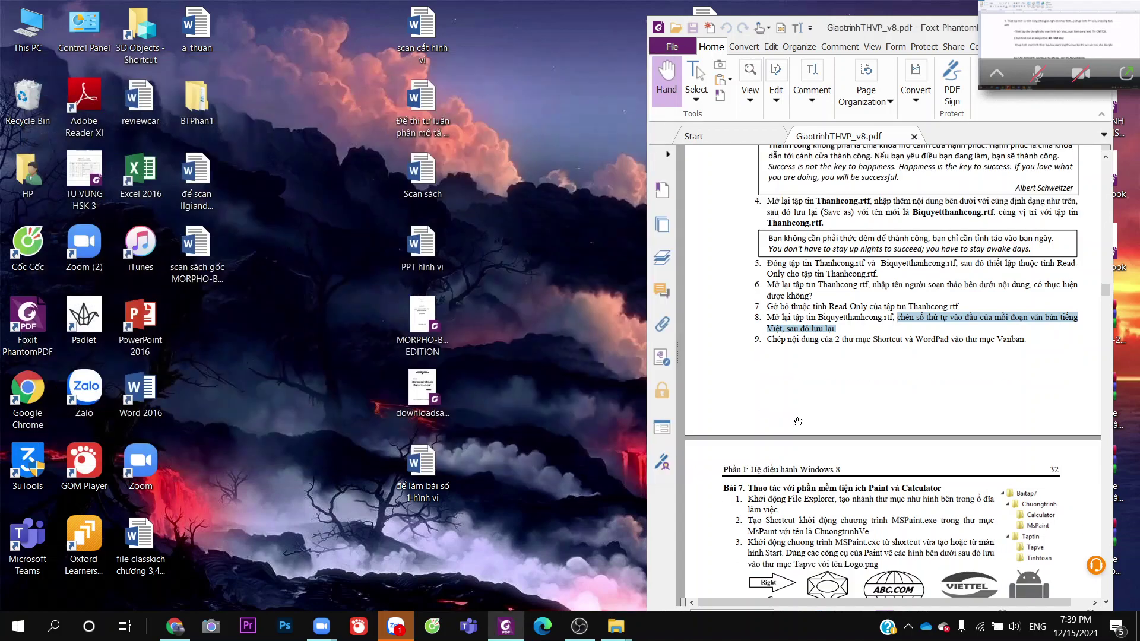
scroll(797, 422, "down", 1)
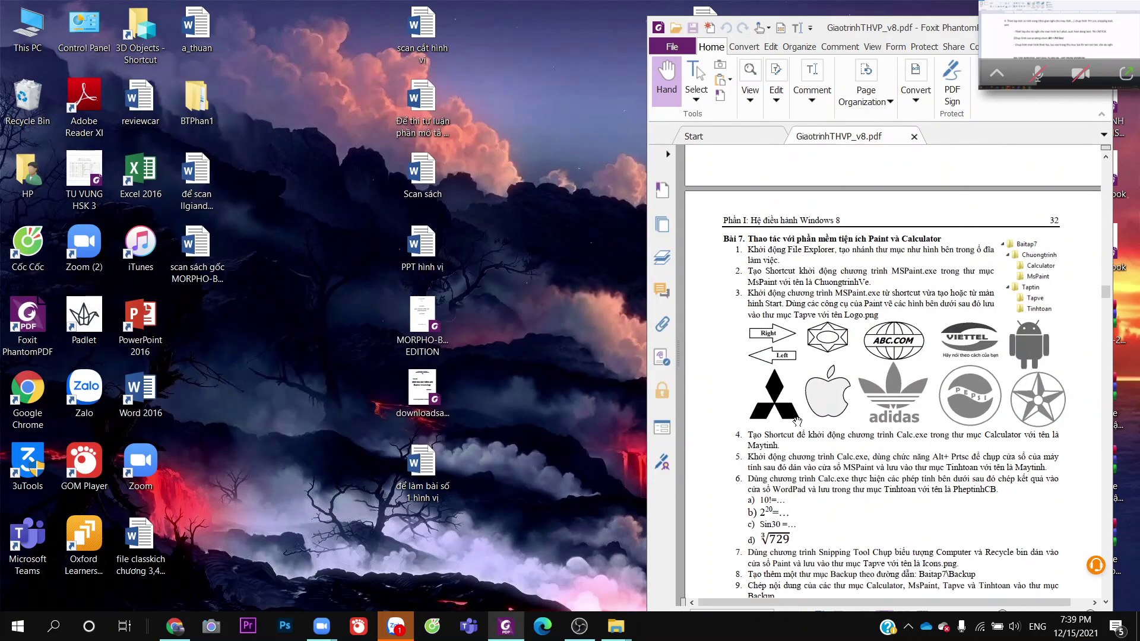
mouse_move(619, 630)
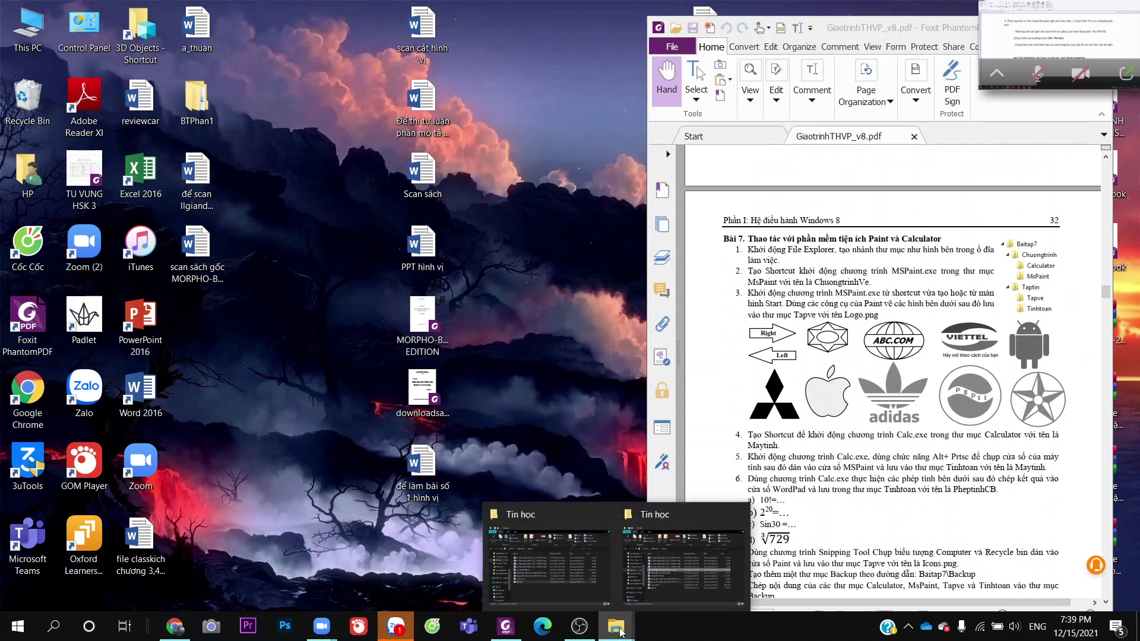
left_click(656, 579)
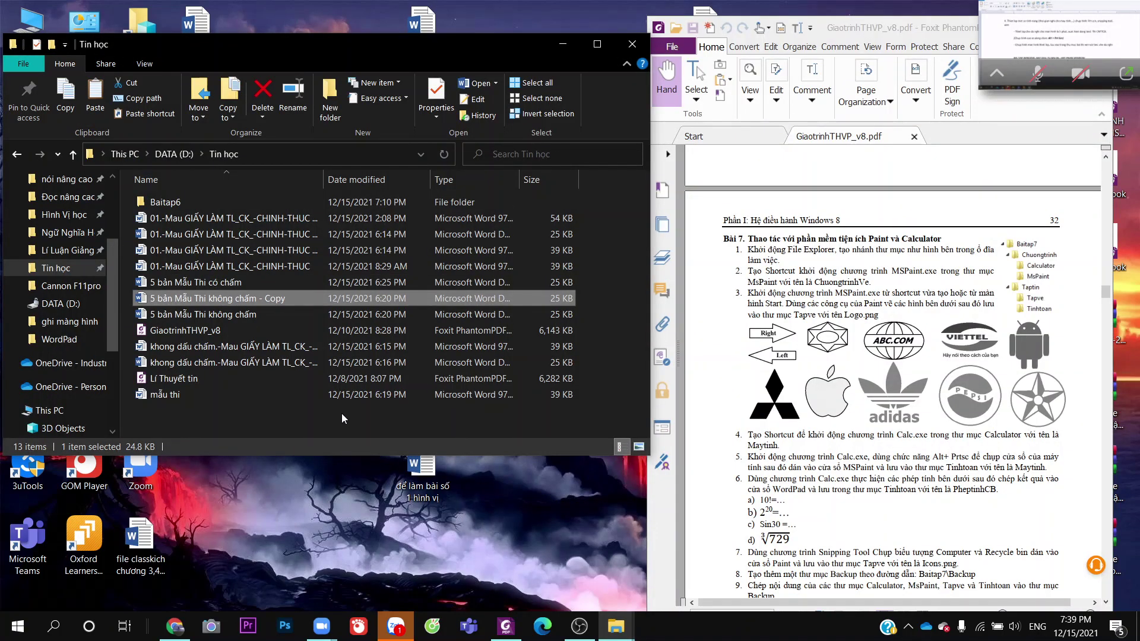
Create a Baitap7 folder in Tin hoc containing Chuongtrinh and Taptin subfolders
key("ctrl+shift+n")
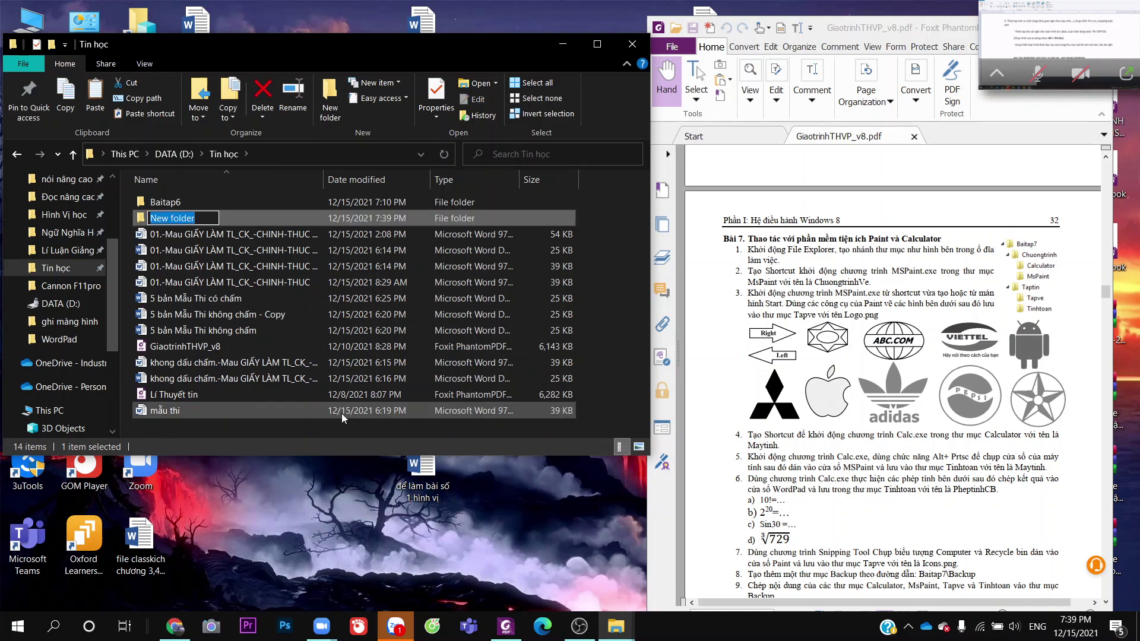
type("Ba")
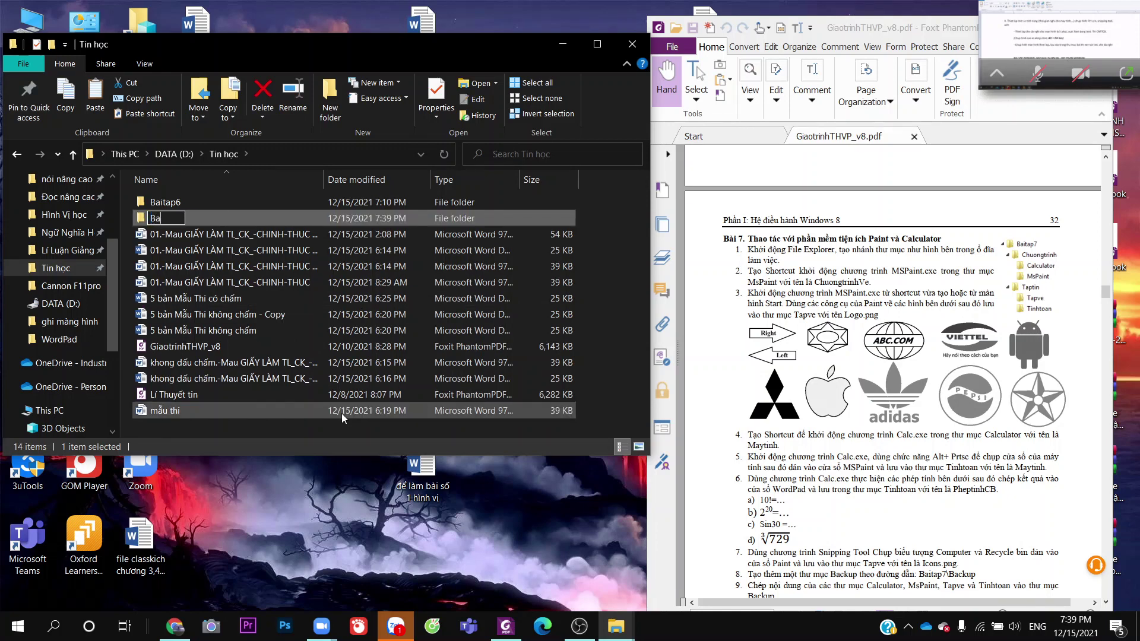
type("itap7")
left_click(380, 266)
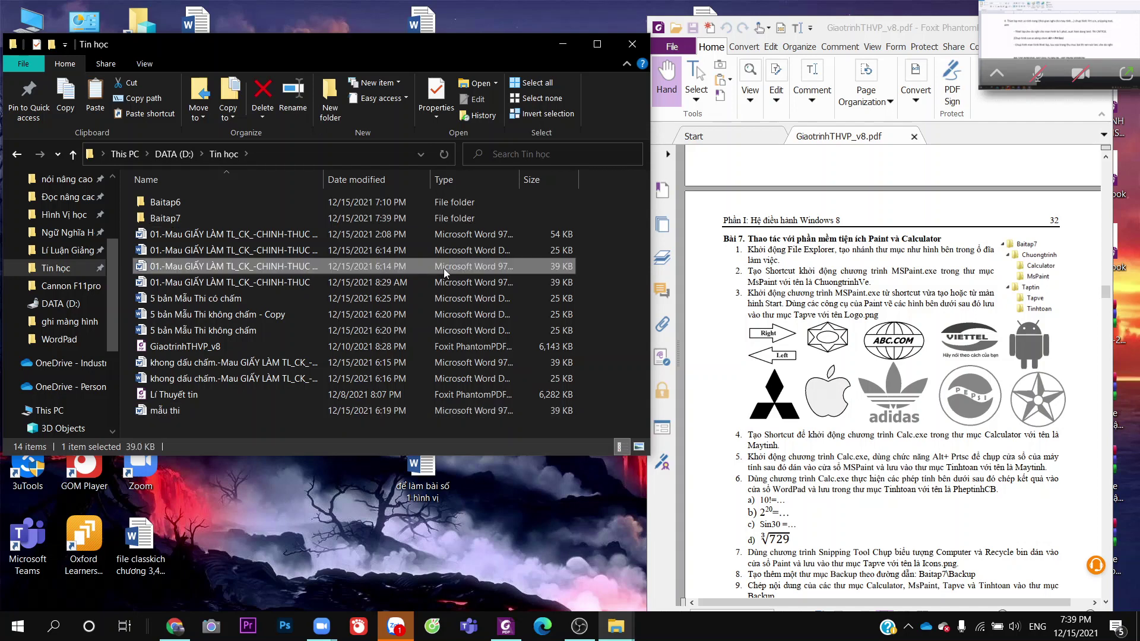
double_click(399, 219)
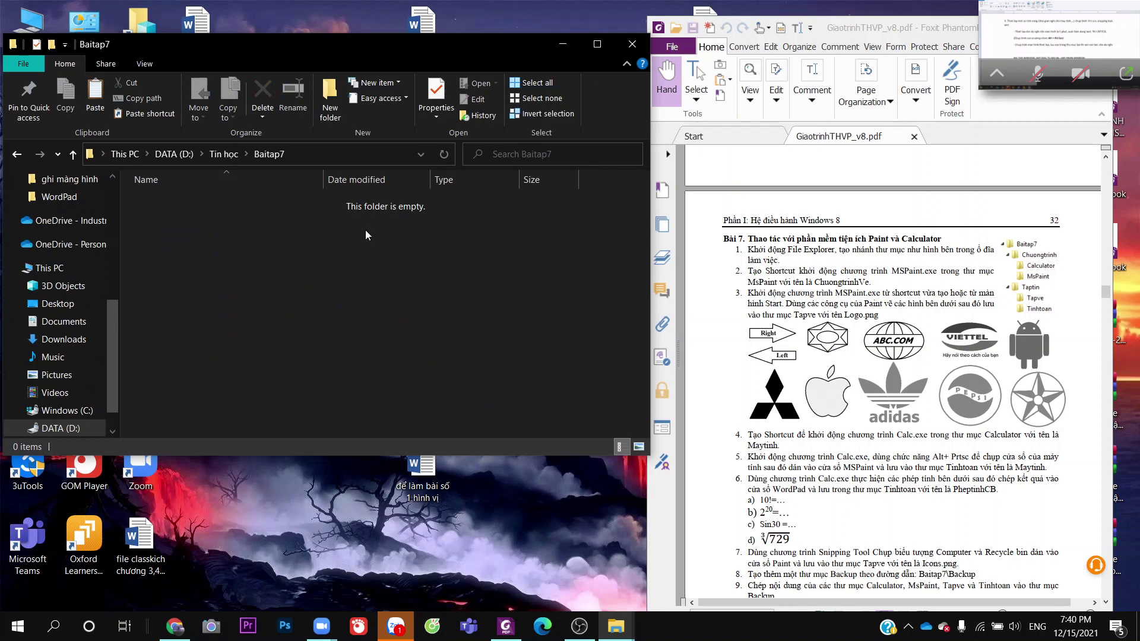
key("ctrl+shift+n")
type("Ch")
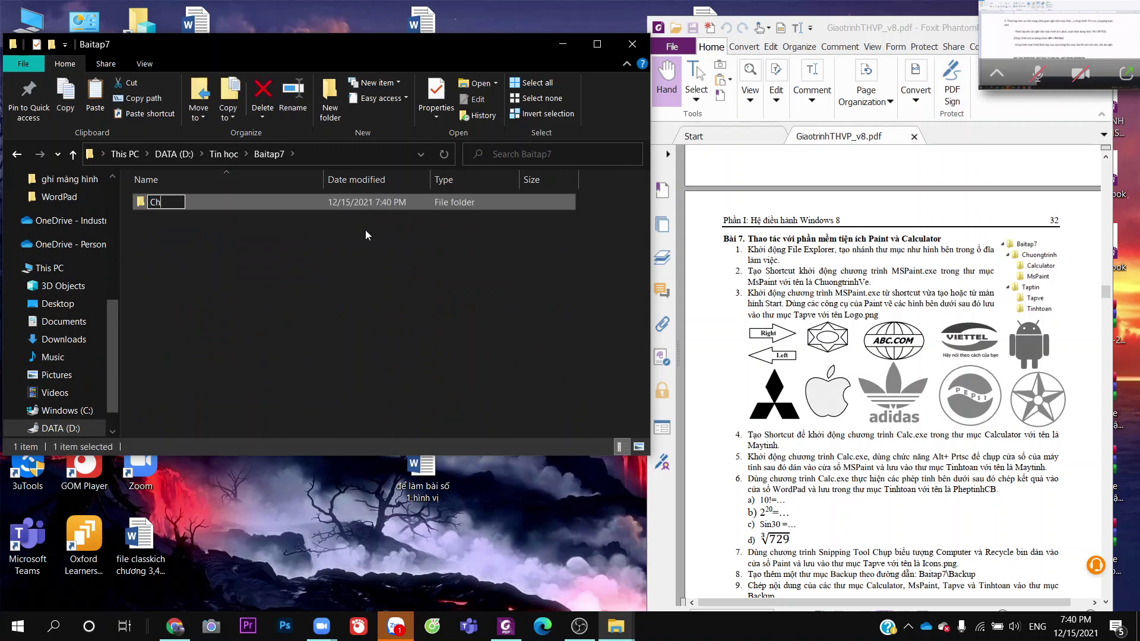
type("uongtrinh")
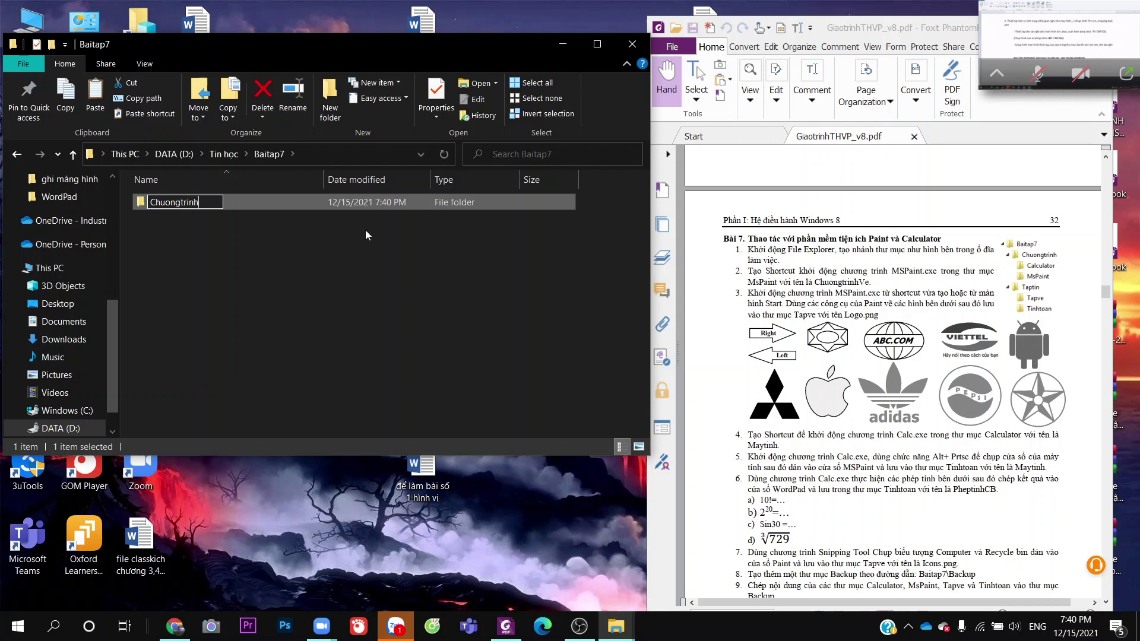
key("Return")
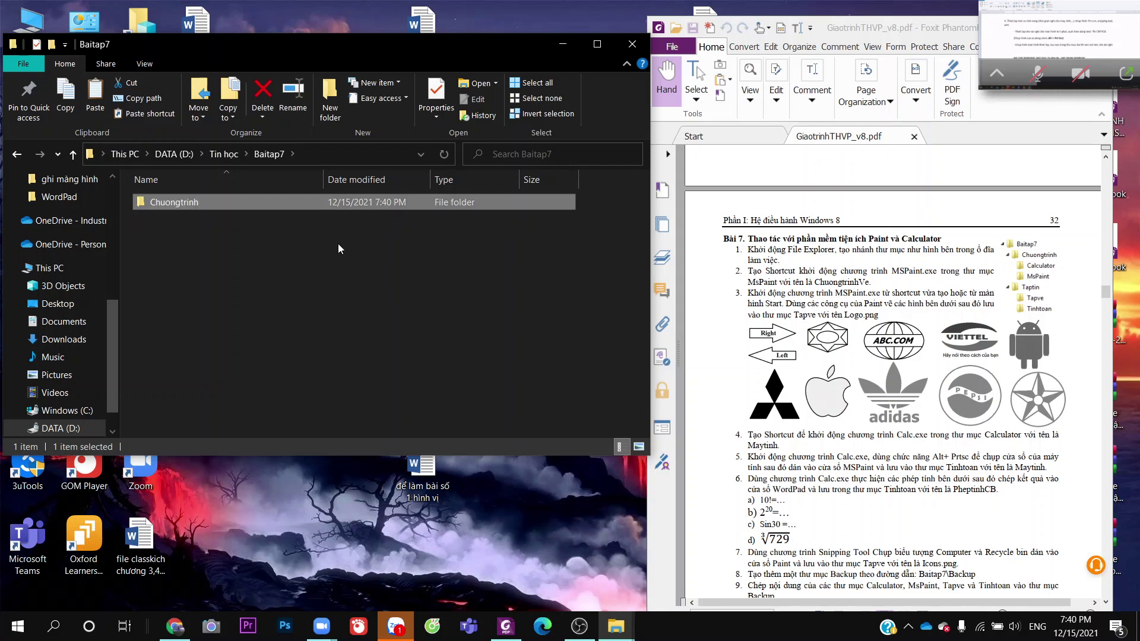
key("ctrl+shift+n")
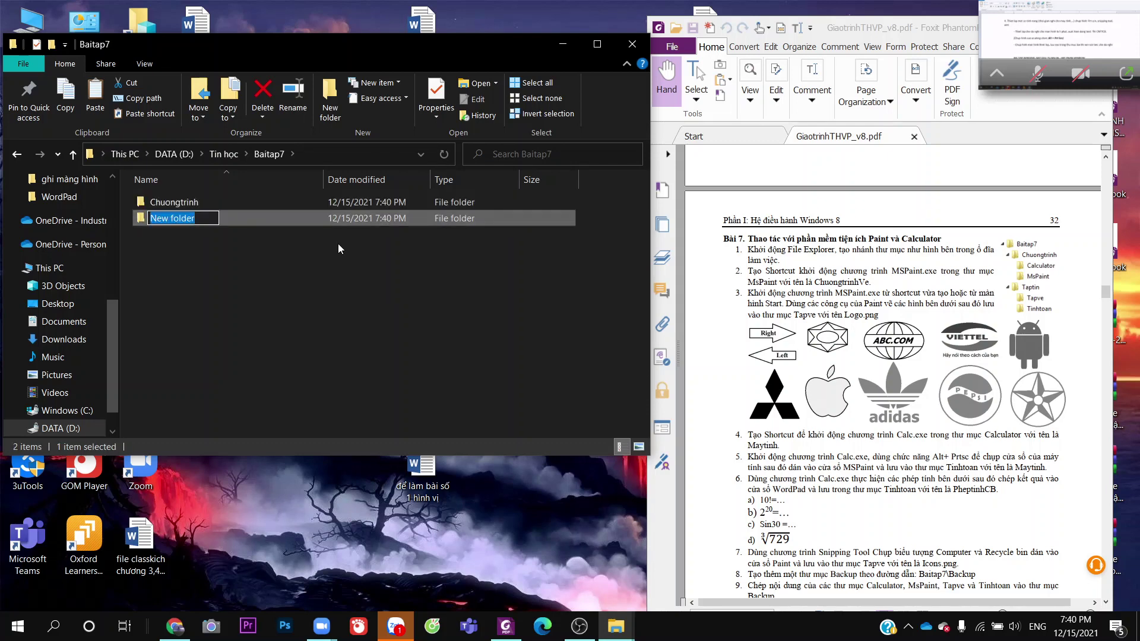
type("Taptin")
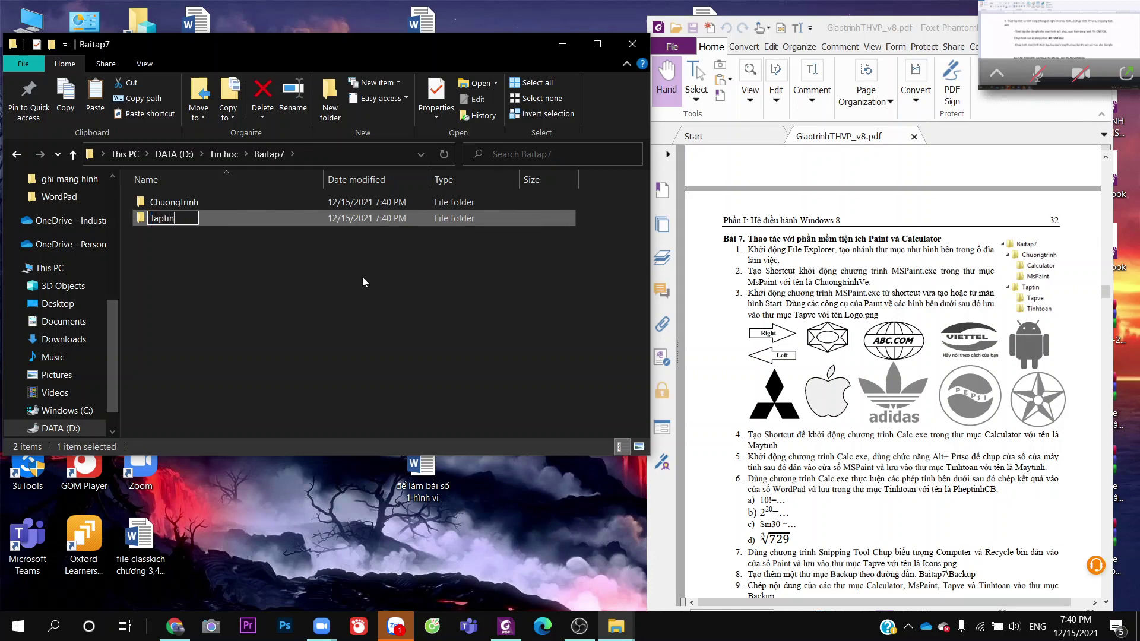
left_click(362, 277)
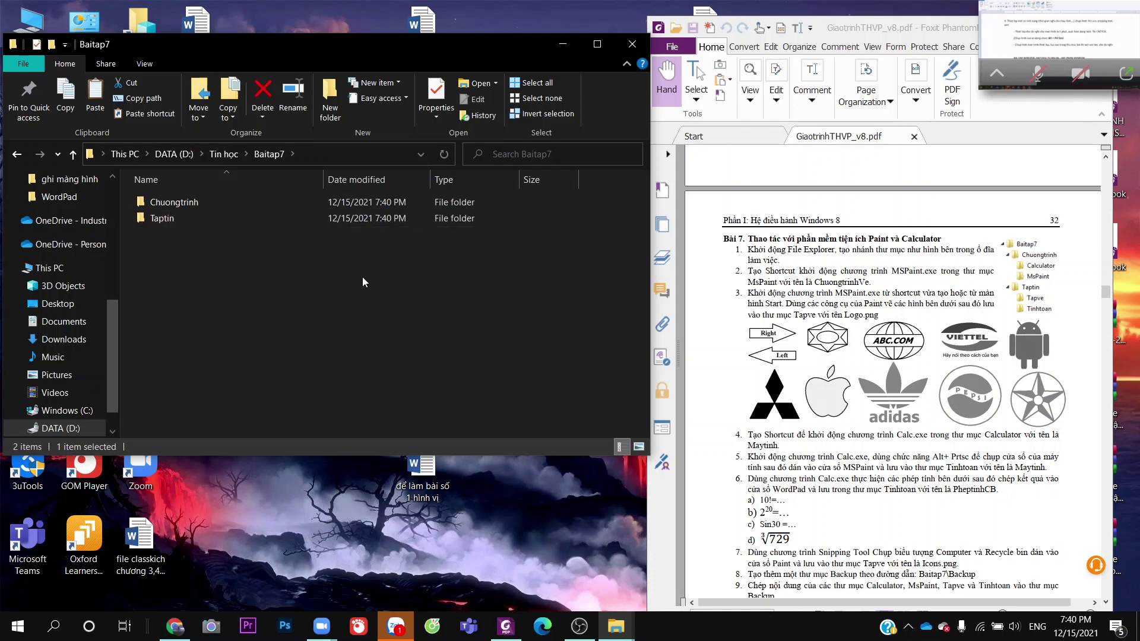
Inside Chuongtrinh, create the Calculator and MsPaint folders
double_click(297, 203)
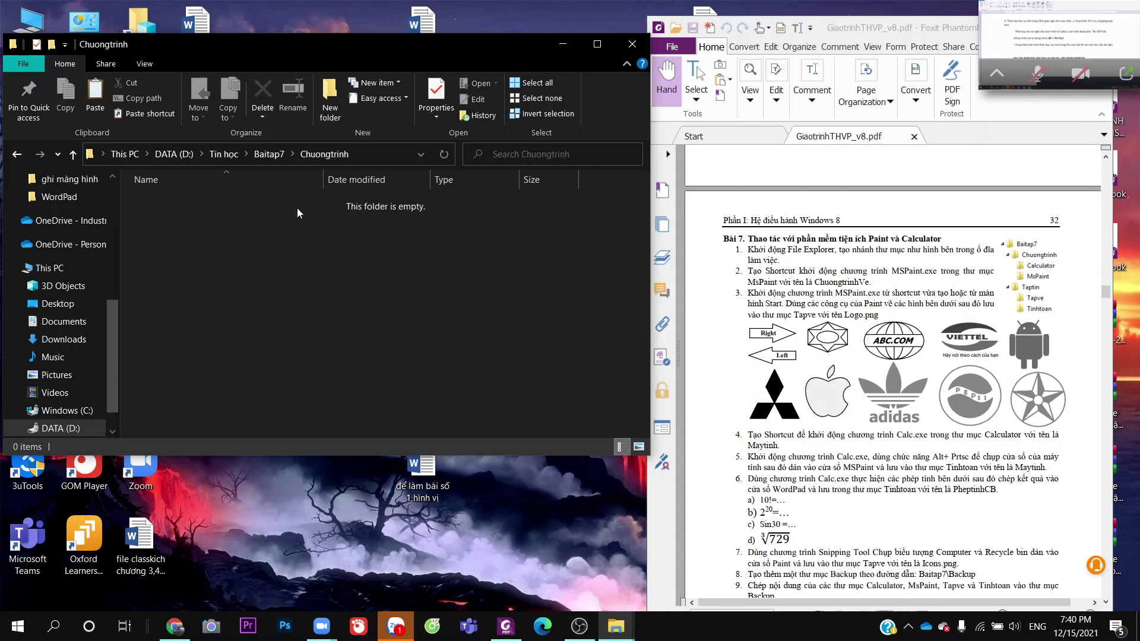
key("ctrl+shift+n")
type("C")
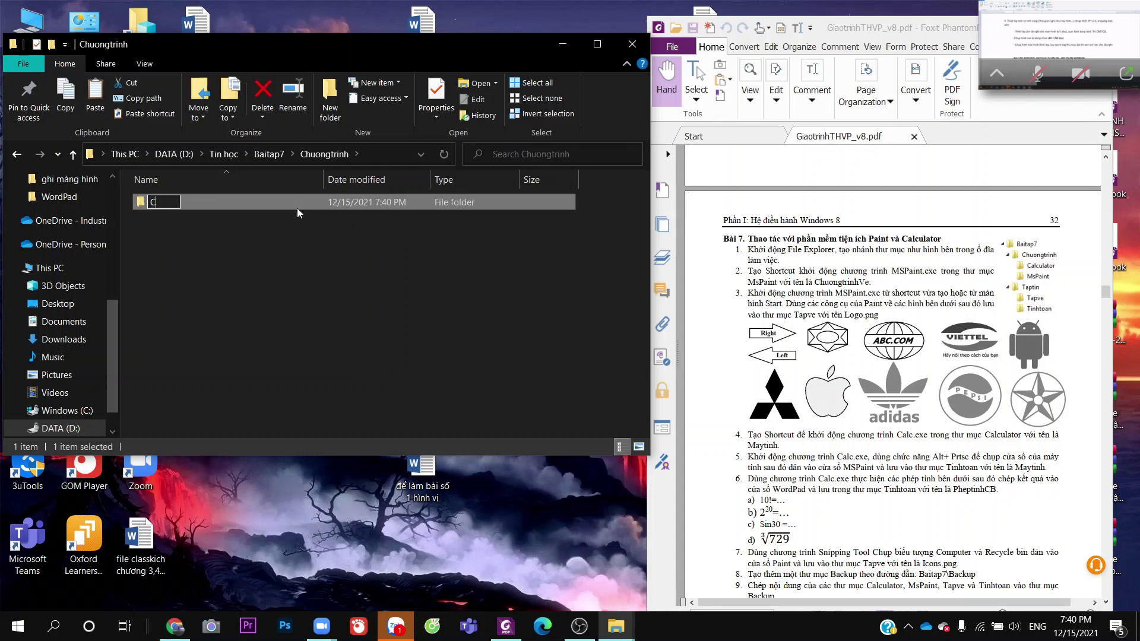
type("alculator")
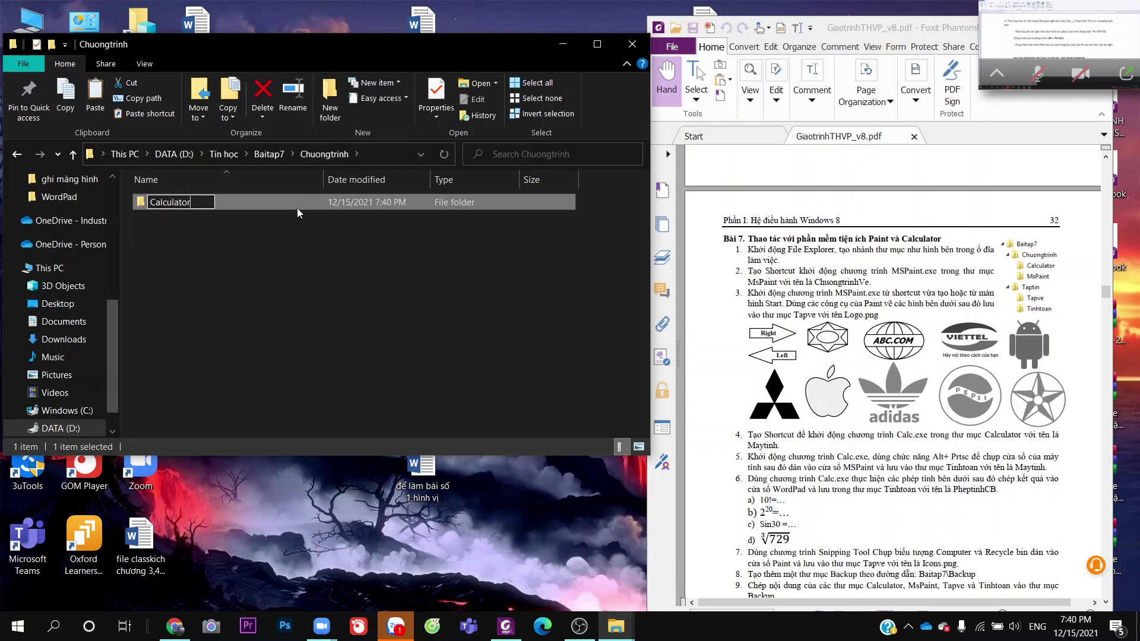
left_click(321, 241)
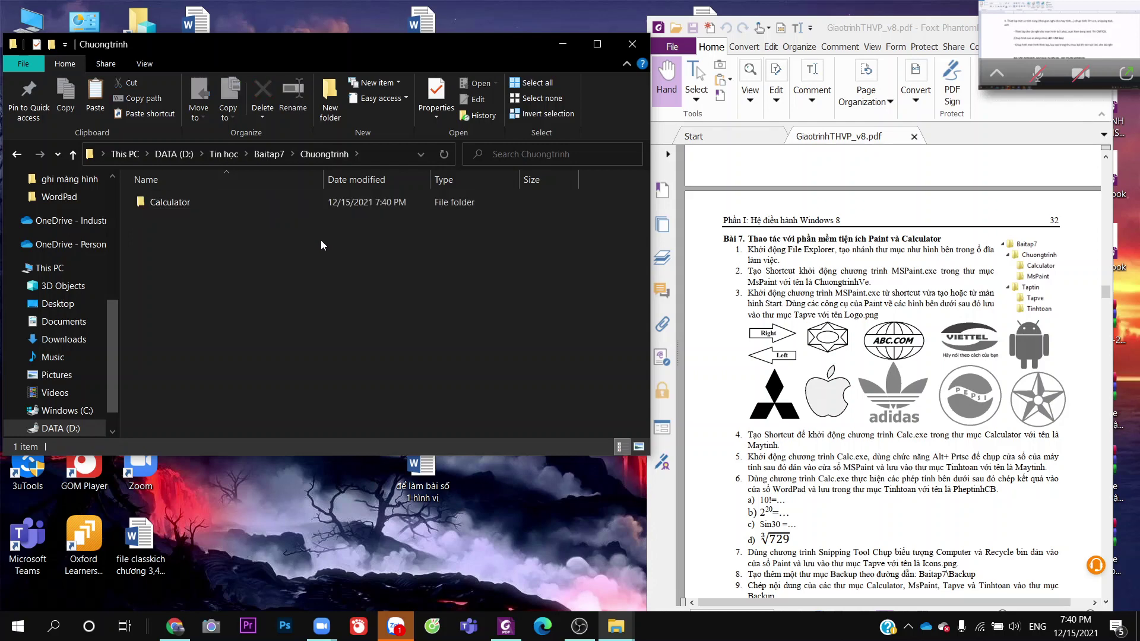
key("ctrl+shift+n")
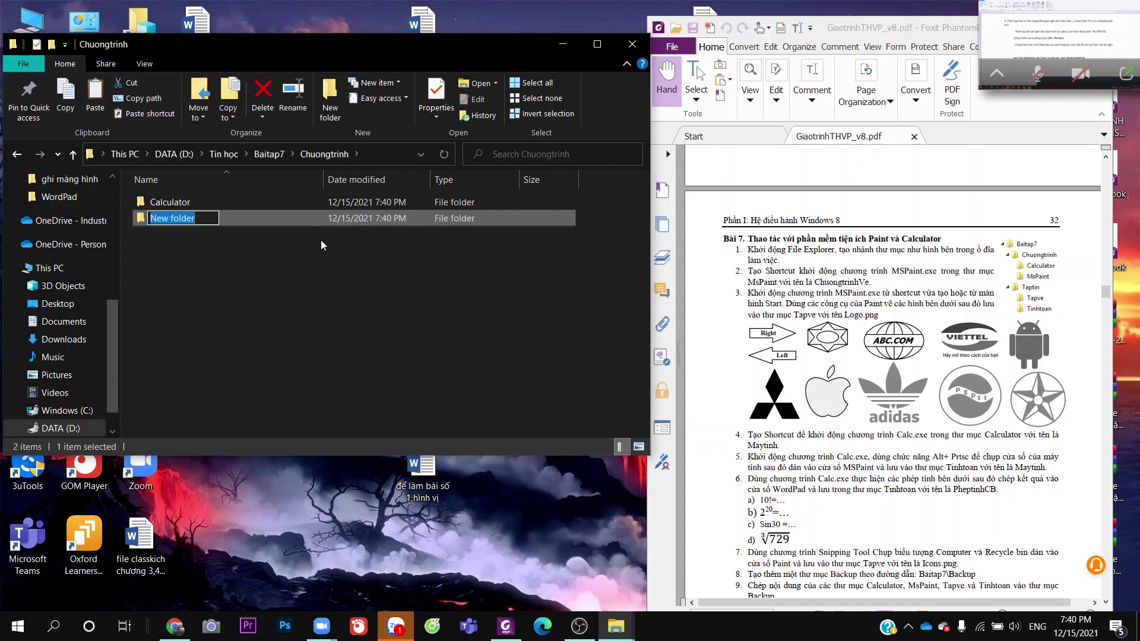
type("MsPaint")
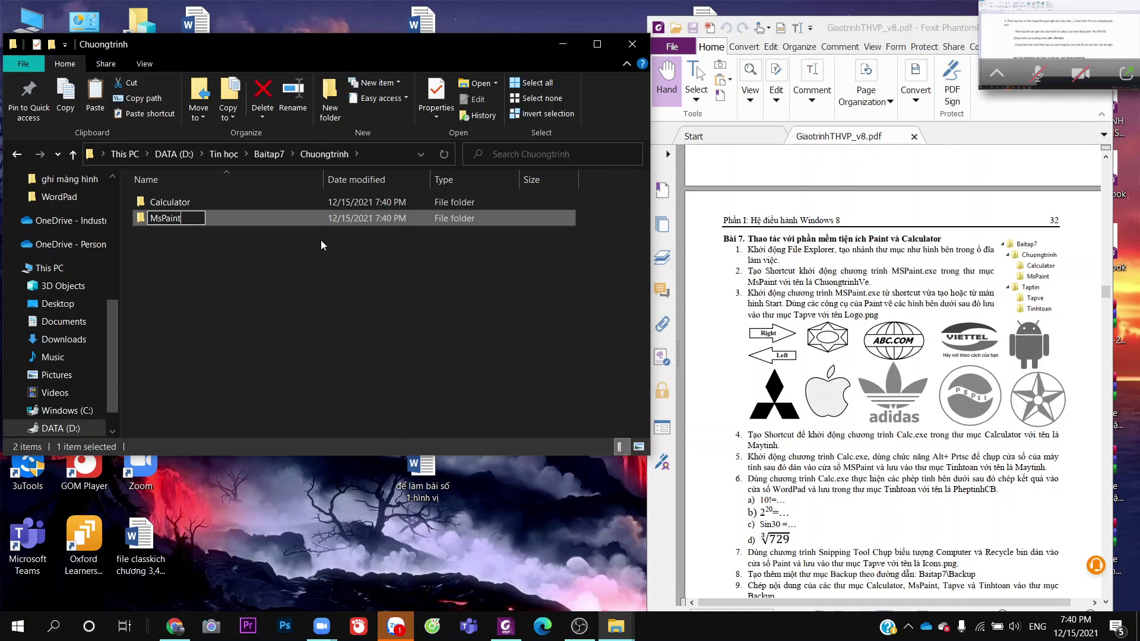
key("Return")
Go to Baitap7\Taptin and create the Tapve and Tinhtoan subfolders there
left_click(326, 252)
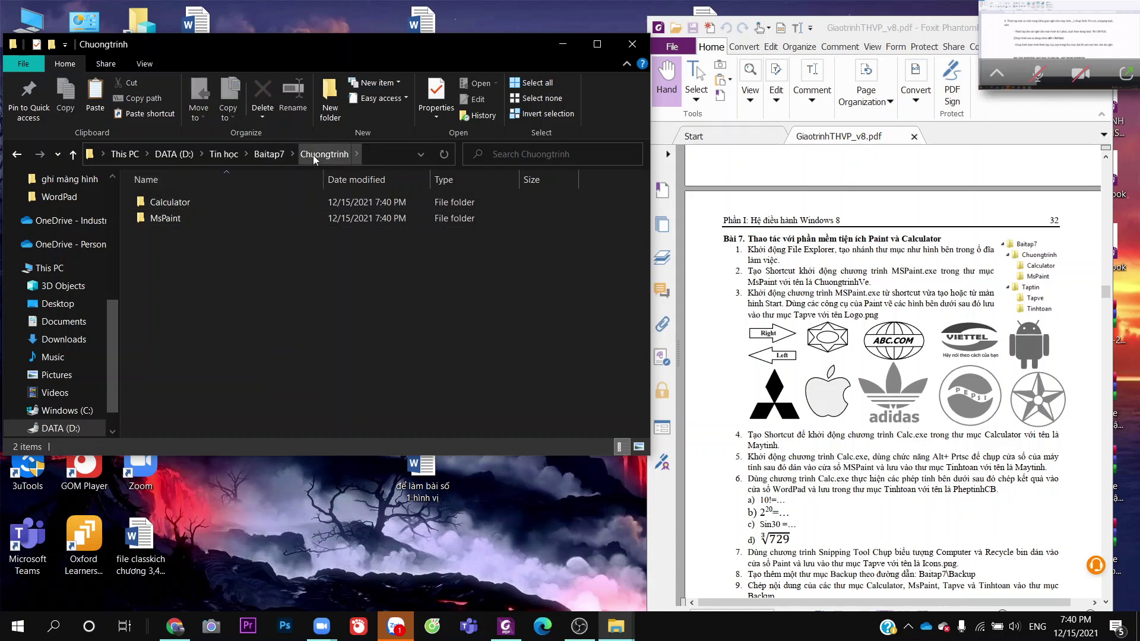
left_click(269, 155)
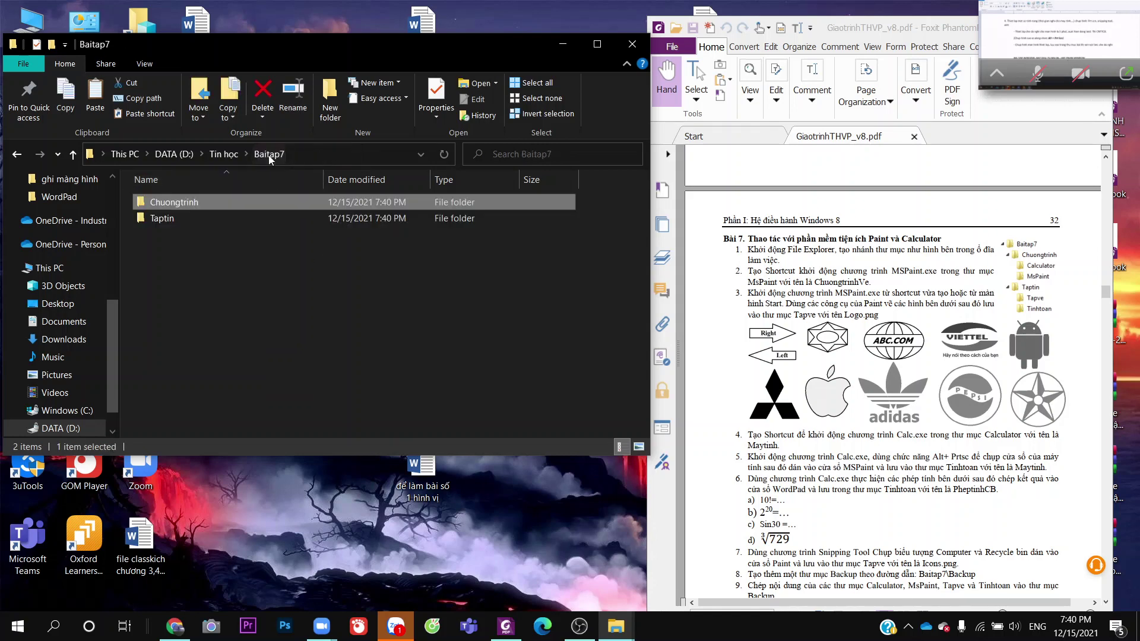
double_click(234, 221)
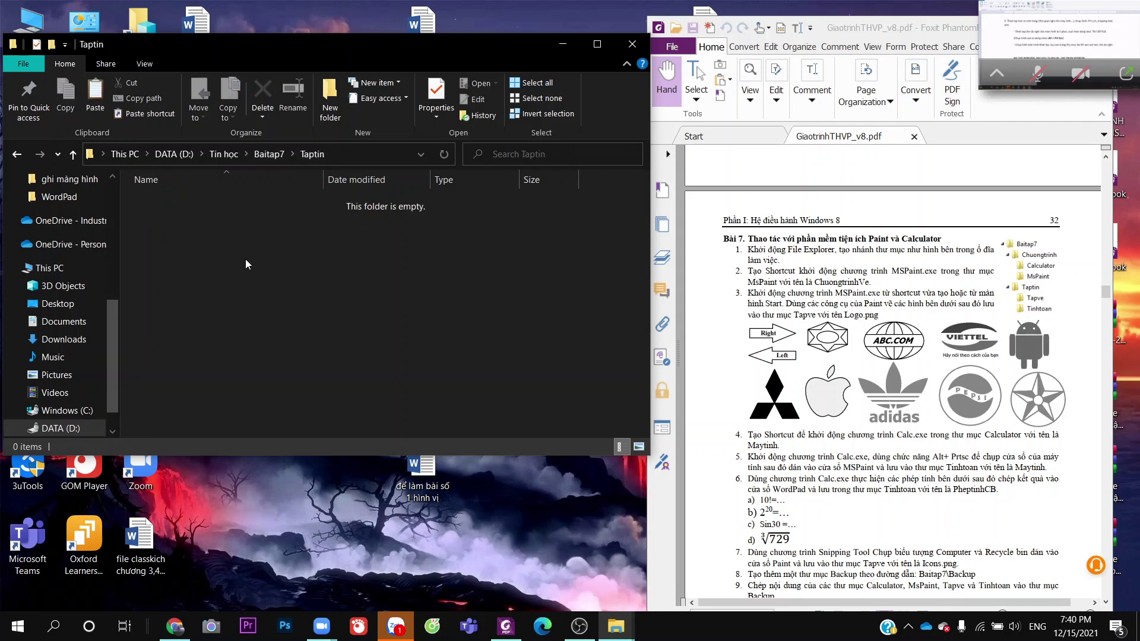
key("ctrl+shift+n")
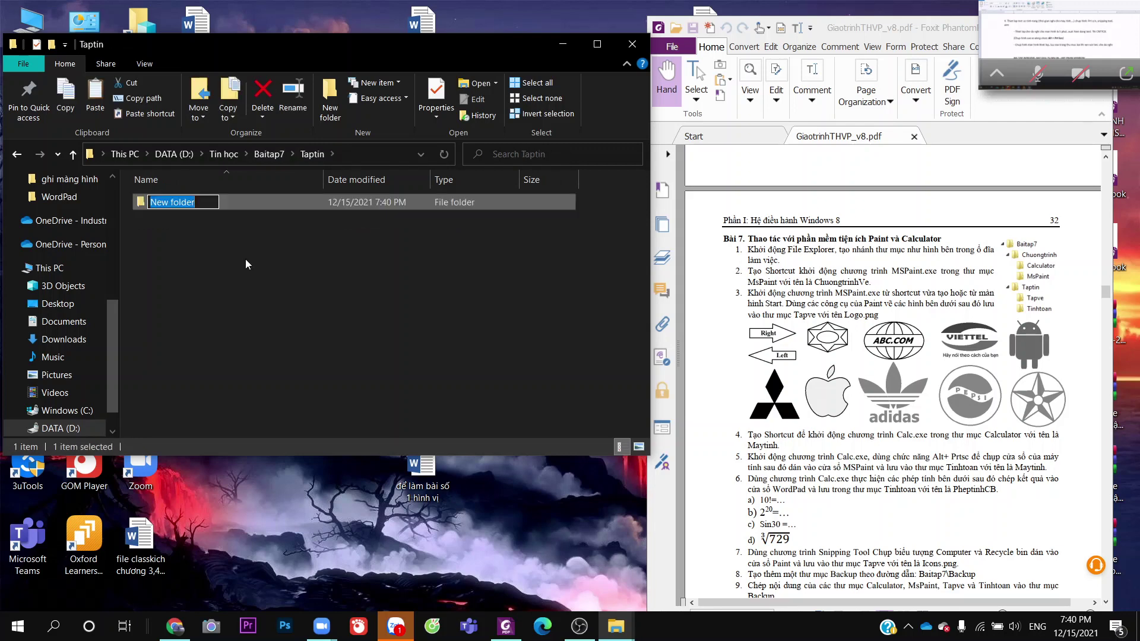
type("Tapve")
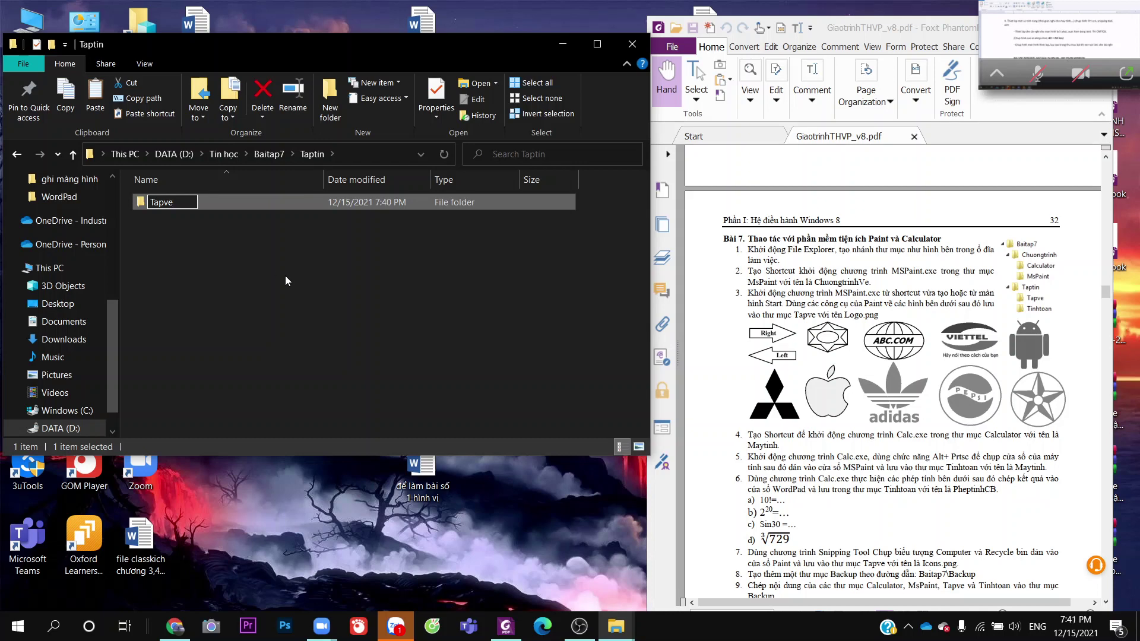
left_click(285, 276)
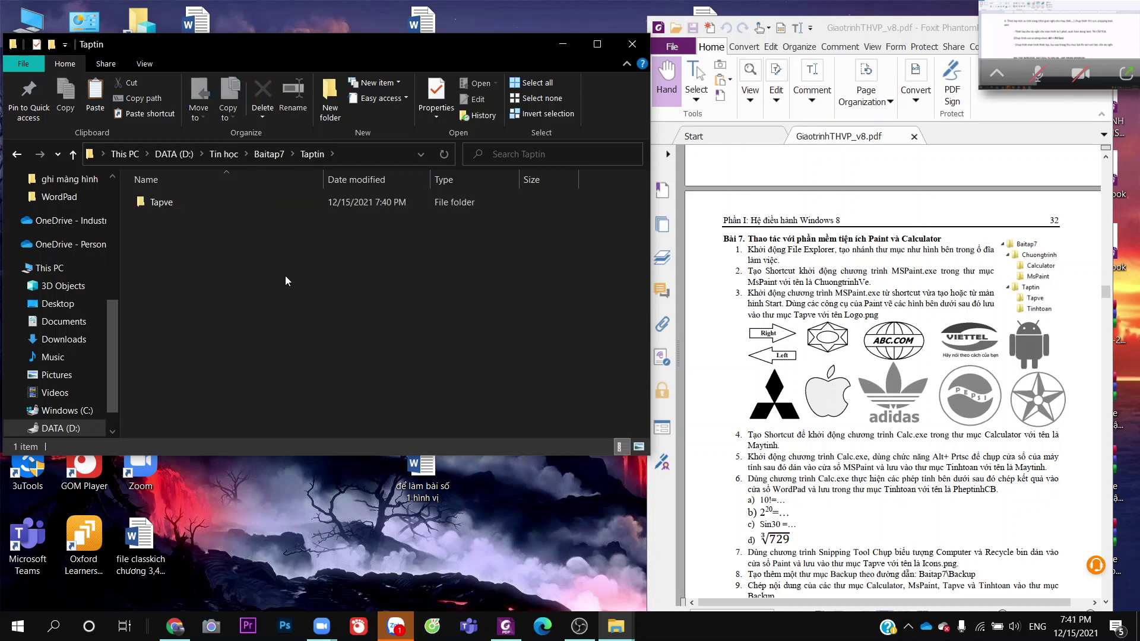
key("ctrl+shift+n")
type("Ti")
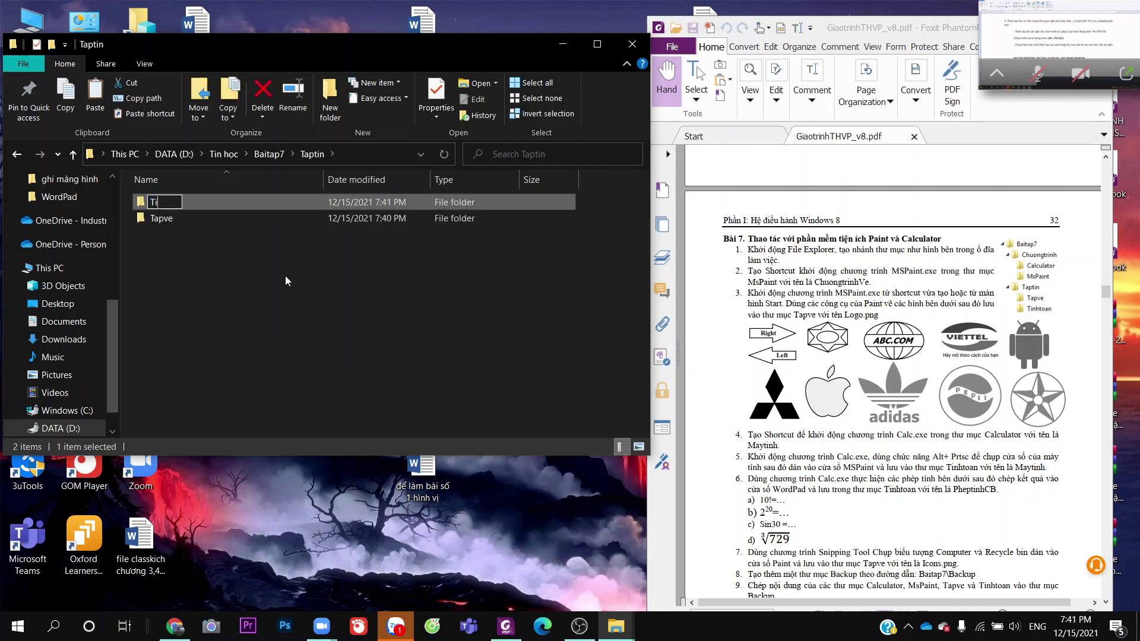
type("nhtoan")
key("Return")
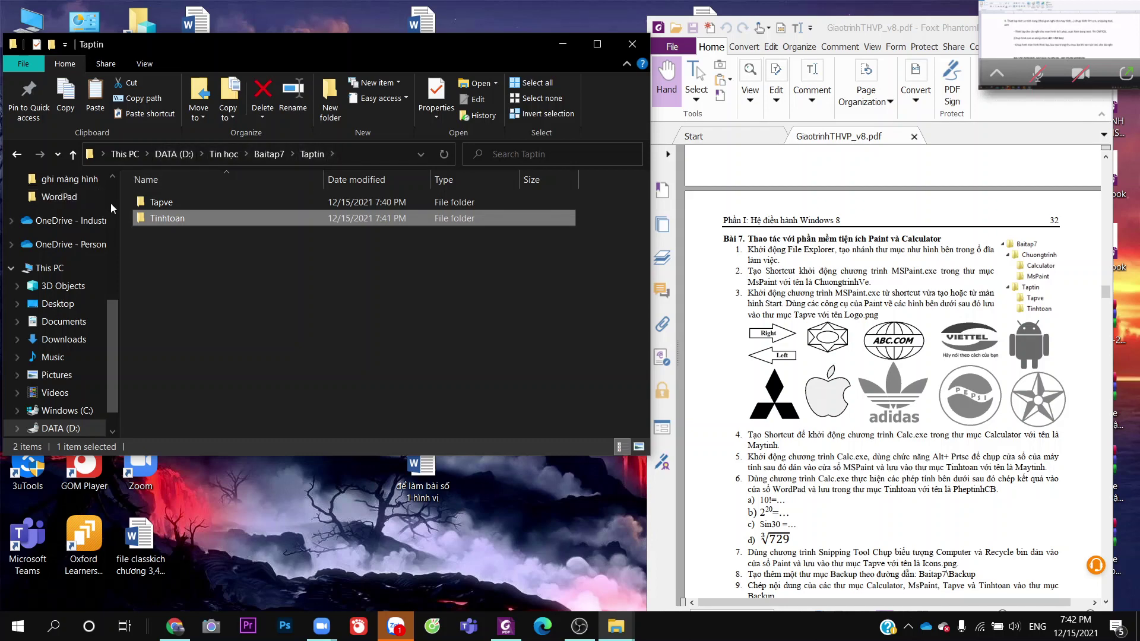
In a new Explorer window, search Windows (C:) for MSPaint.exe, then return to Taptin
scroll(86, 232, "up", 2)
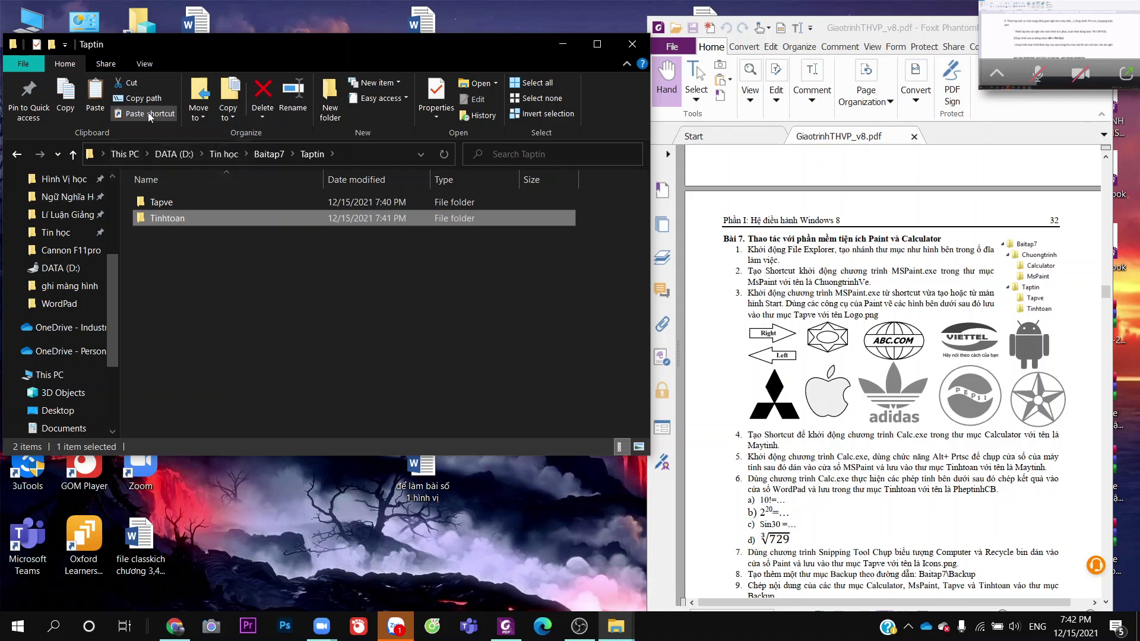
key("super+e")
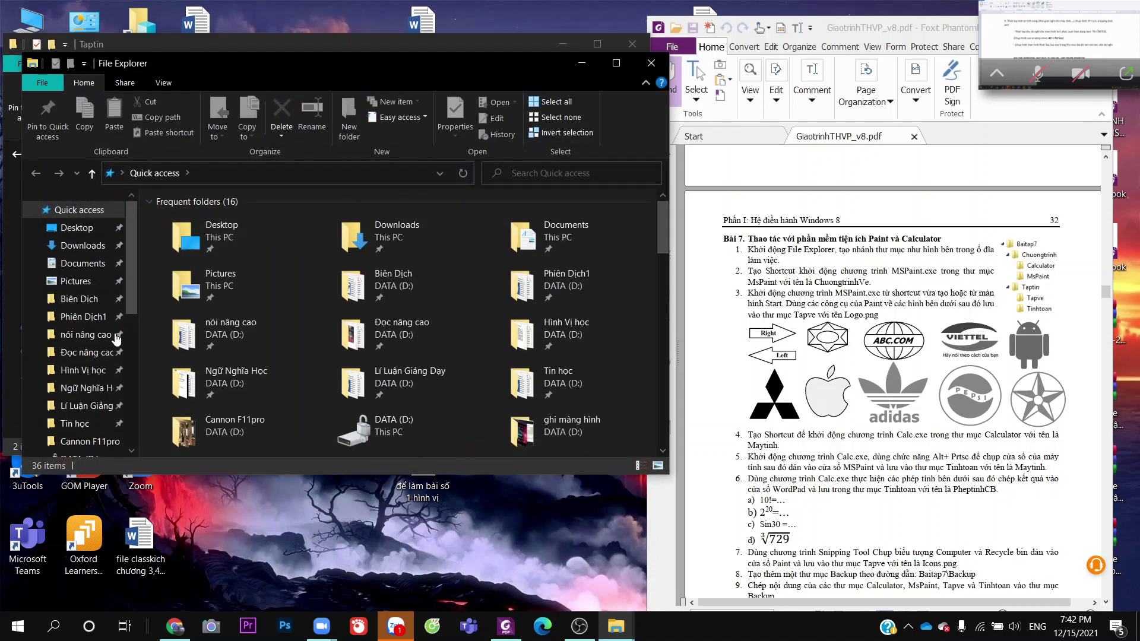
scroll(75, 409, "down", 10)
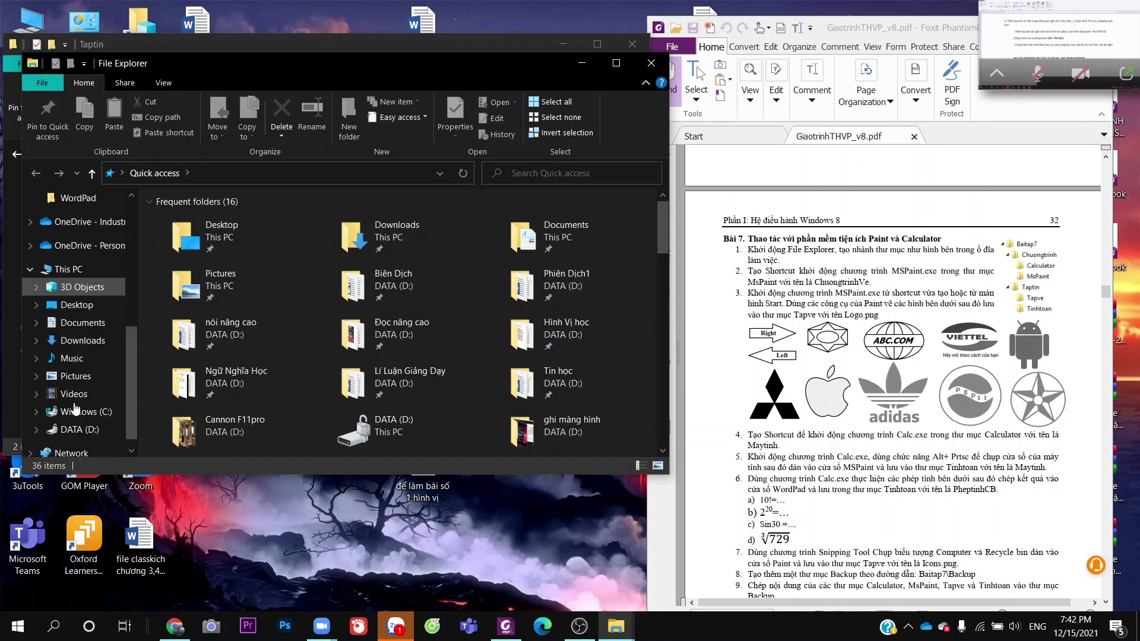
left_click(76, 411)
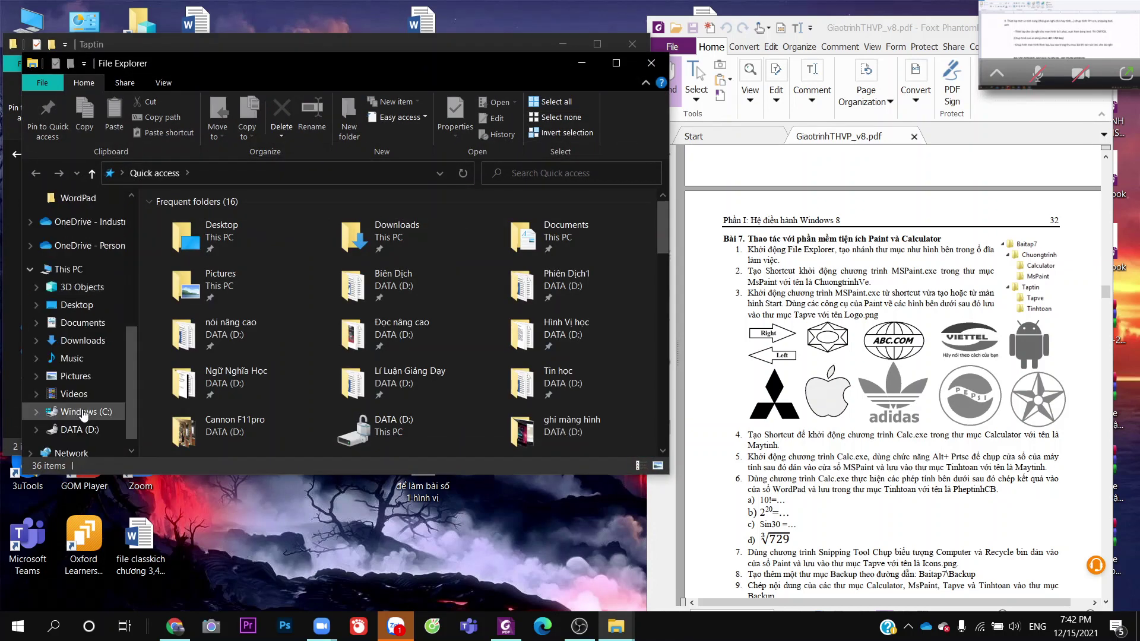
left_click(516, 168)
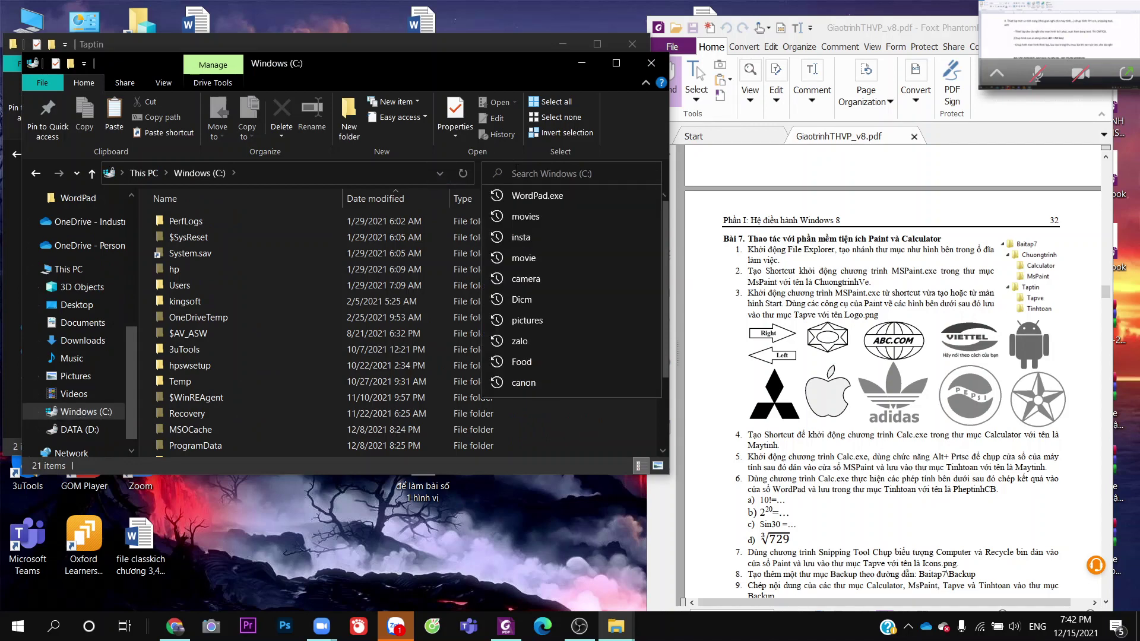
type("M")
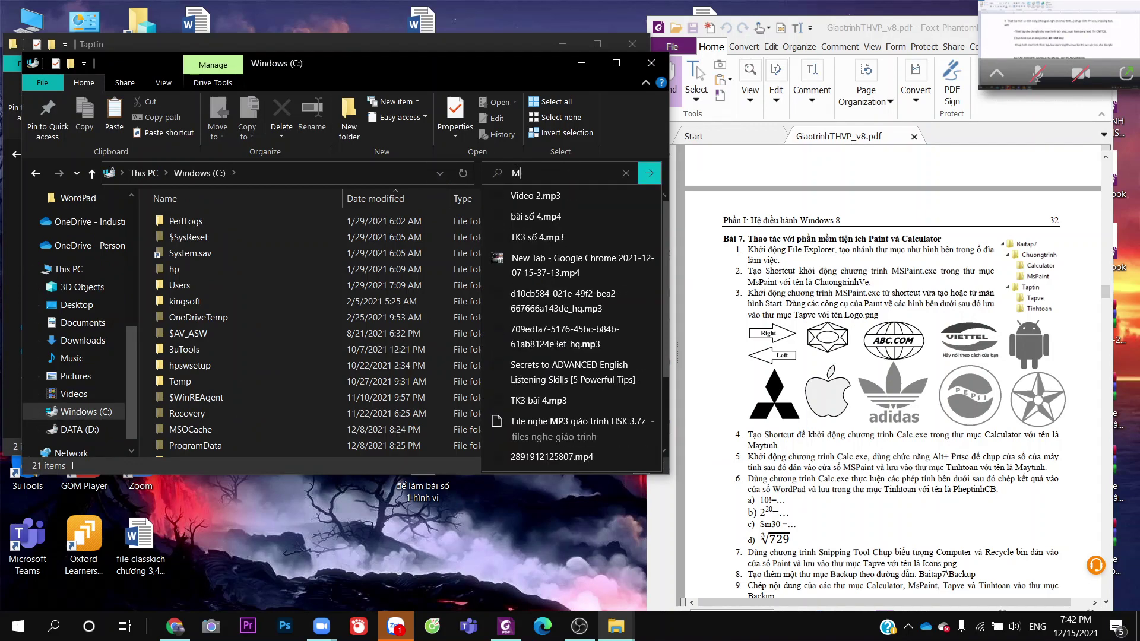
type("SPain")
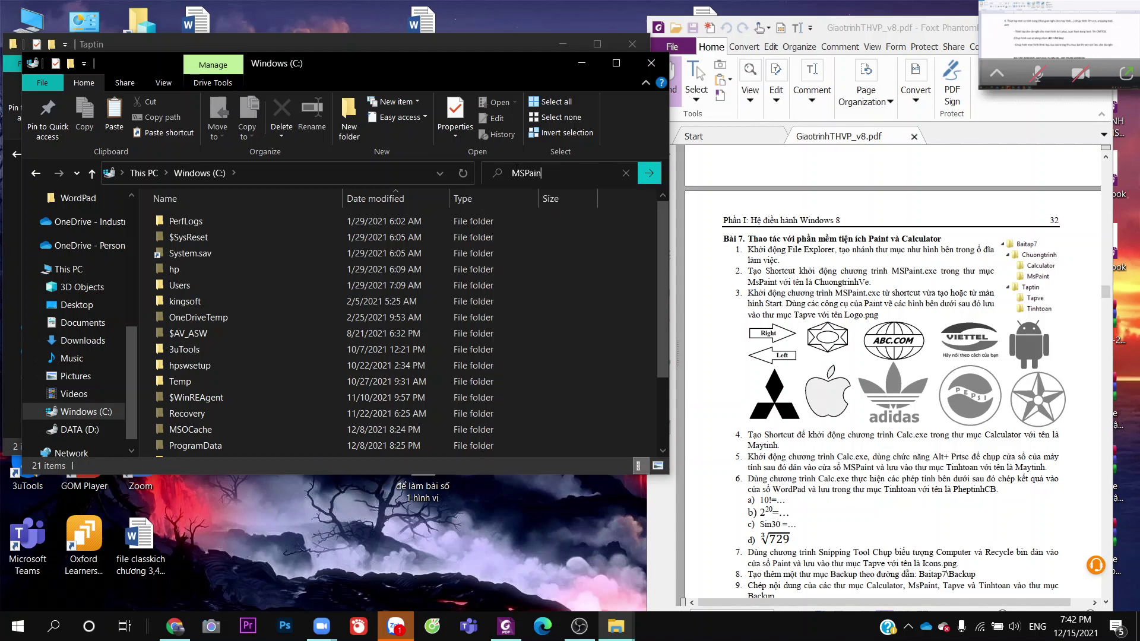
type("t.exe")
key("Return")
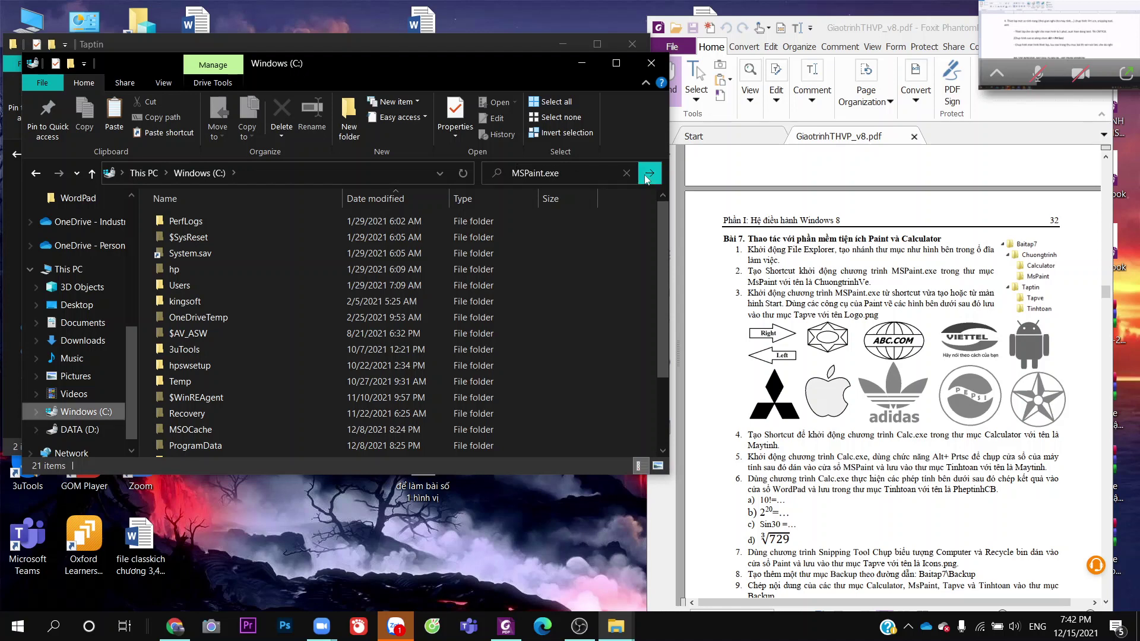
left_click(528, 44)
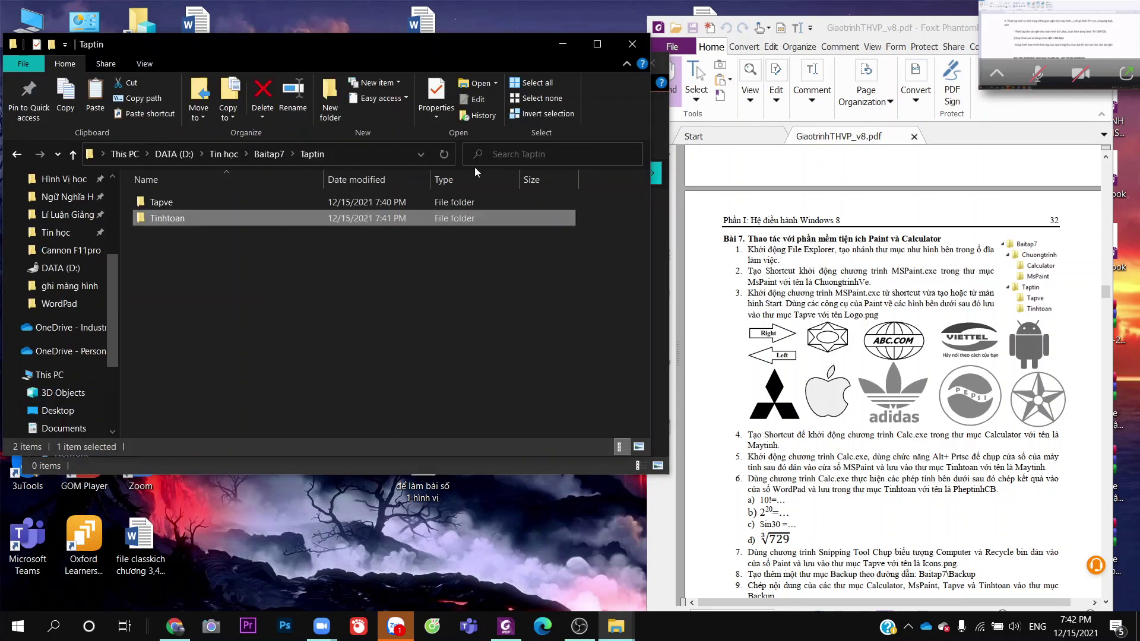
left_click(605, 373)
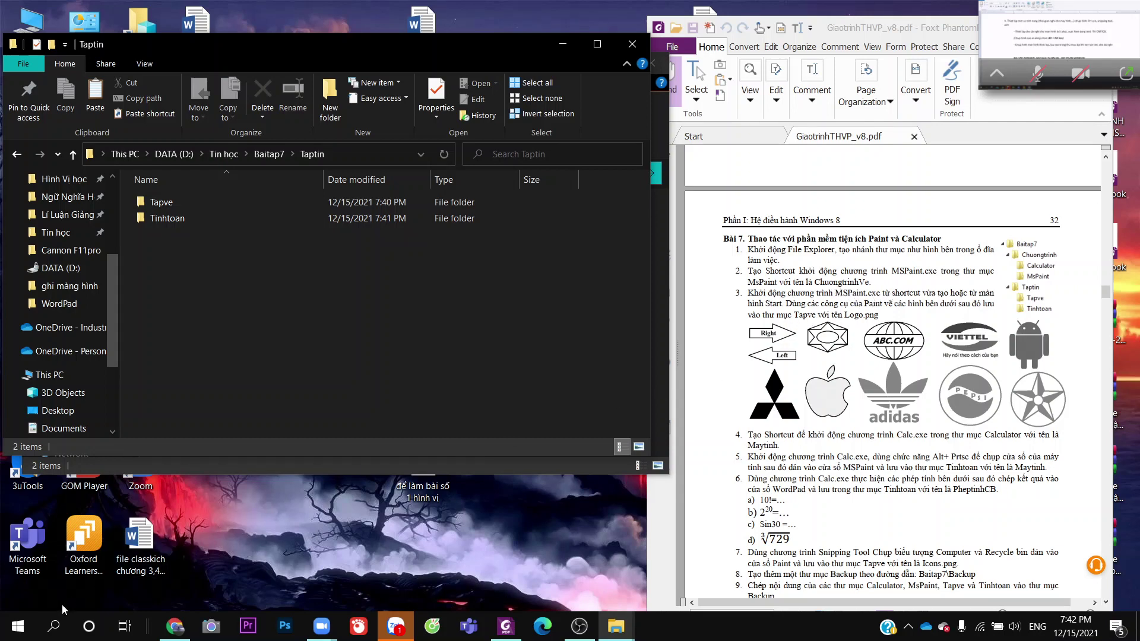
Search the Start menu for 'pa' and launch Paint with a blank canvas
left_click(54, 628)
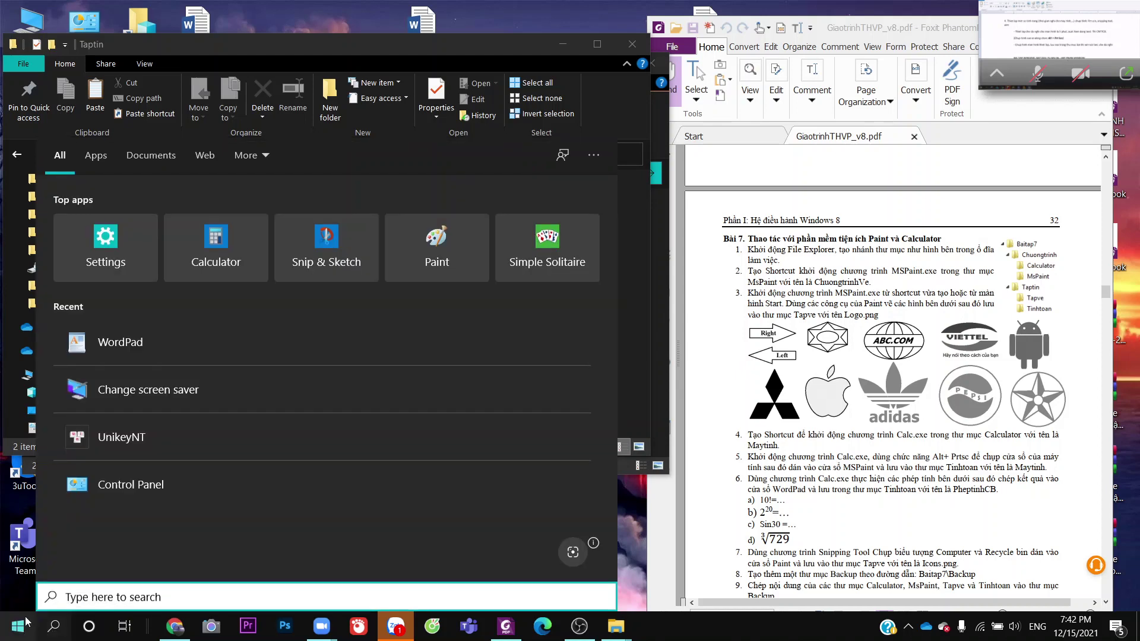
left_click(16, 627)
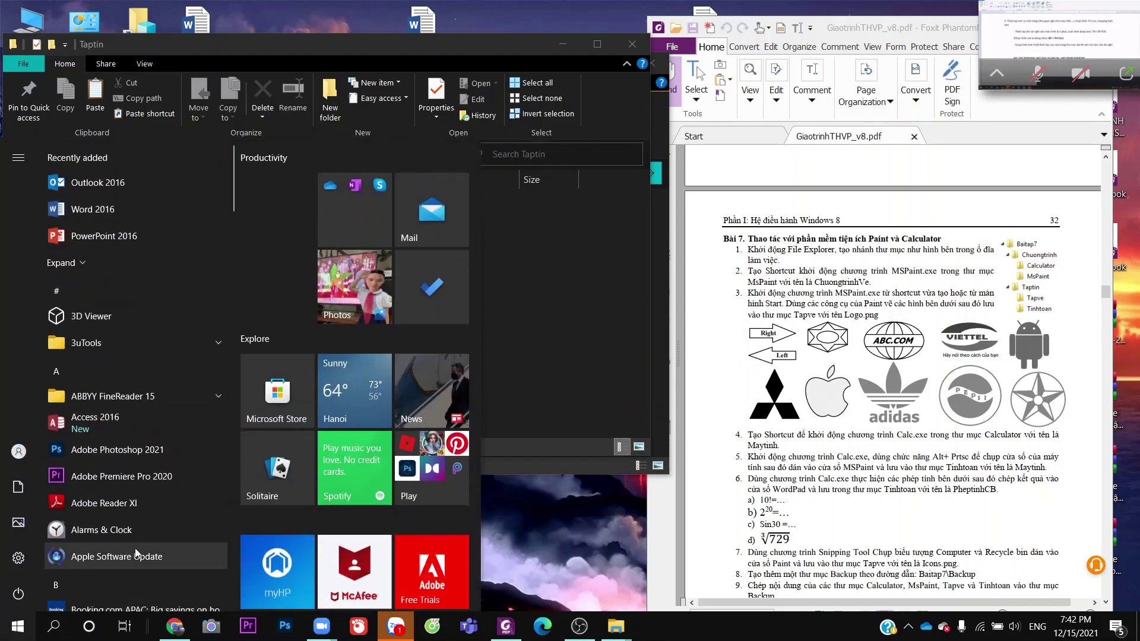
type("pa")
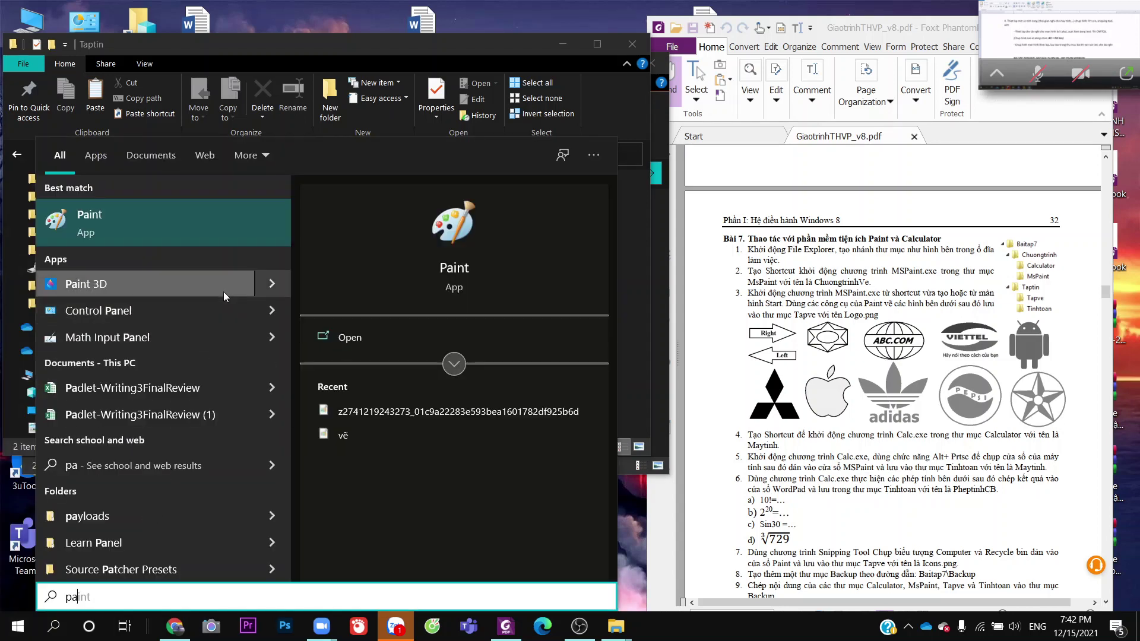
left_click(190, 216)
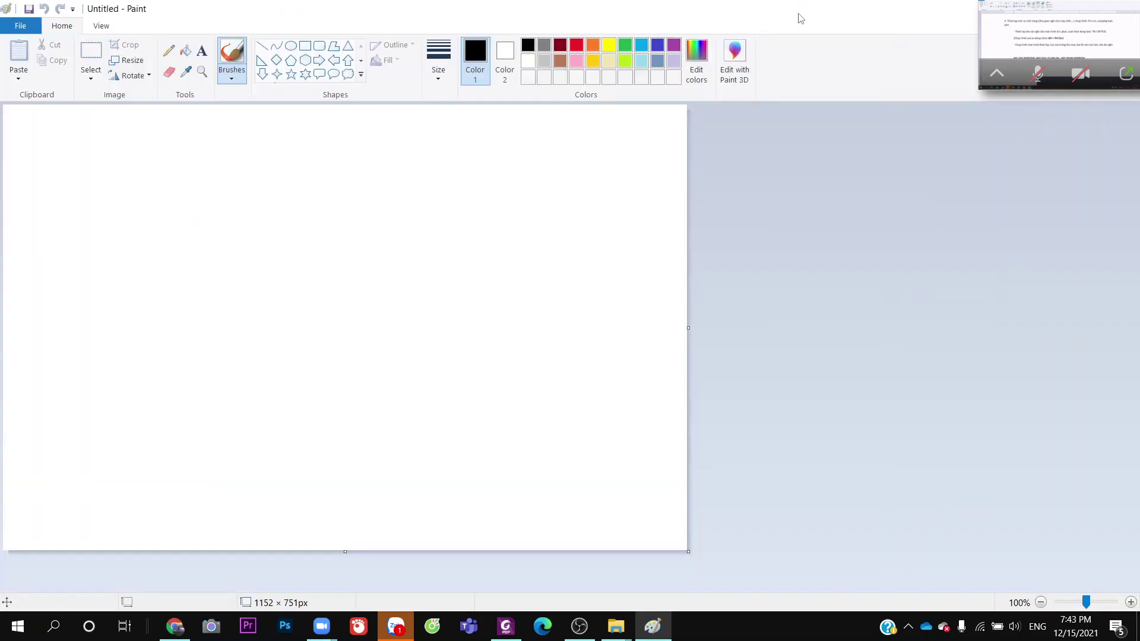
Restore Paint to a window and make it narrower beside the PDF
left_click_drag(1070, 2, 1043, 90)
left_click(1081, 14)
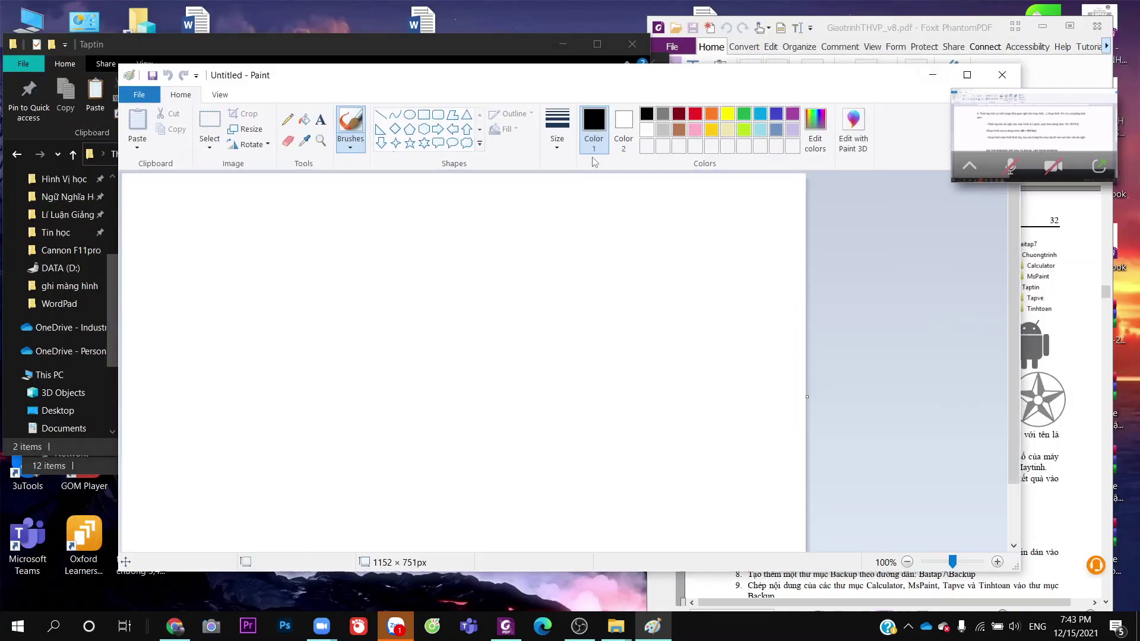
mouse_move(529, 85)
left_mouse_down()
mouse_move(418, 74)
mouse_move(417, 63)
left_mouse_up()
left_click_drag(909, 221, 623, 225)
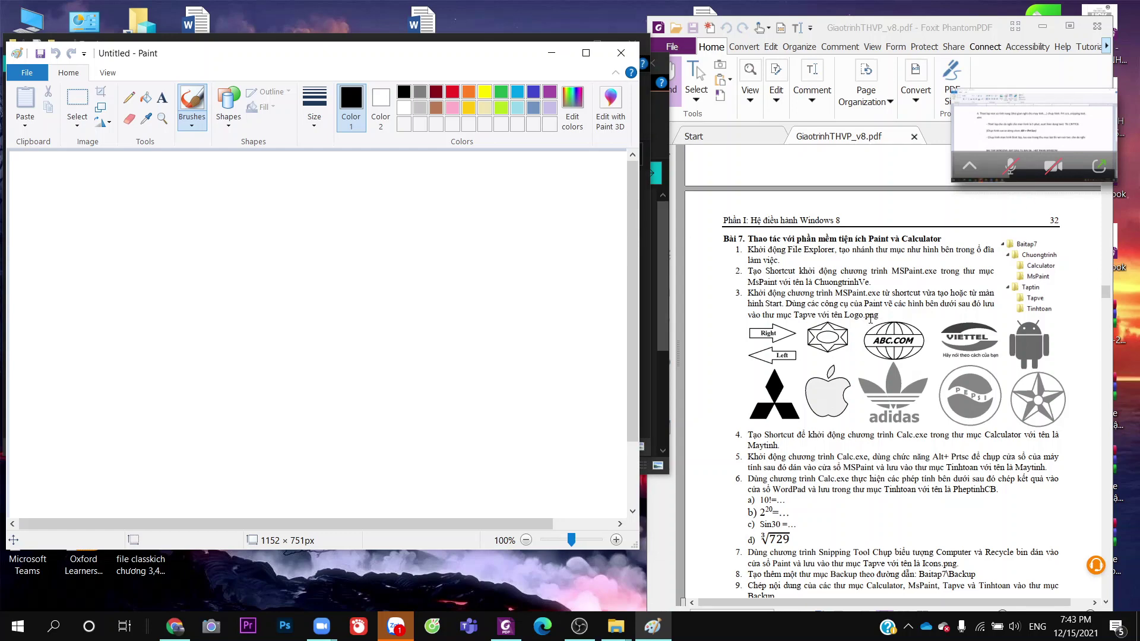
scroll(870, 319, "down", 1)
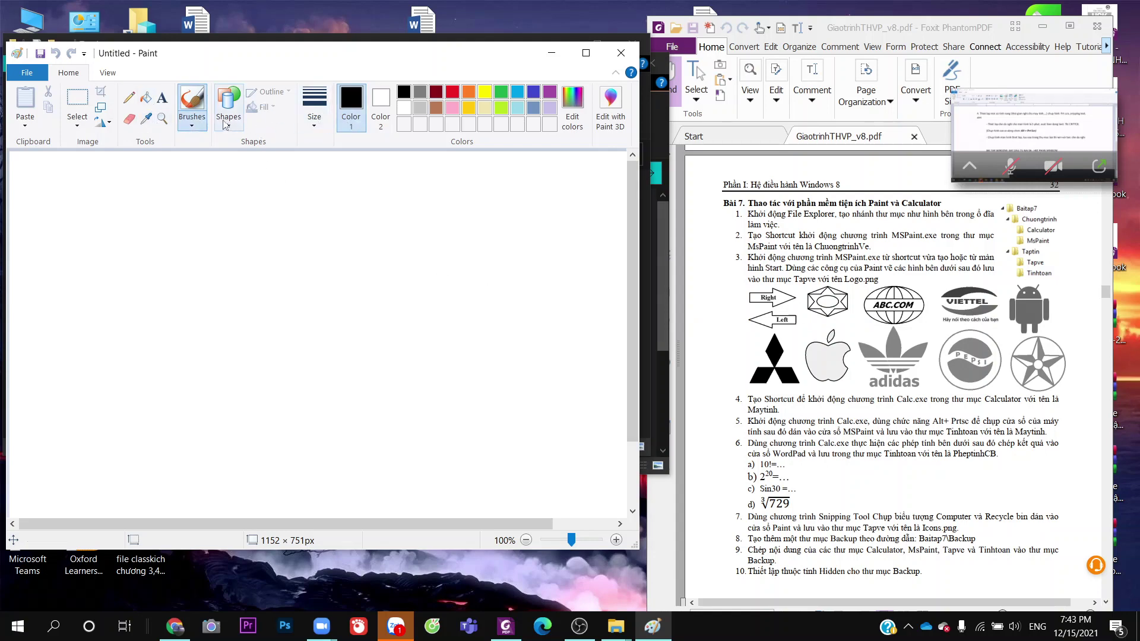
Draw a large right-pointing block arrow on the upper canvas
left_click(236, 121)
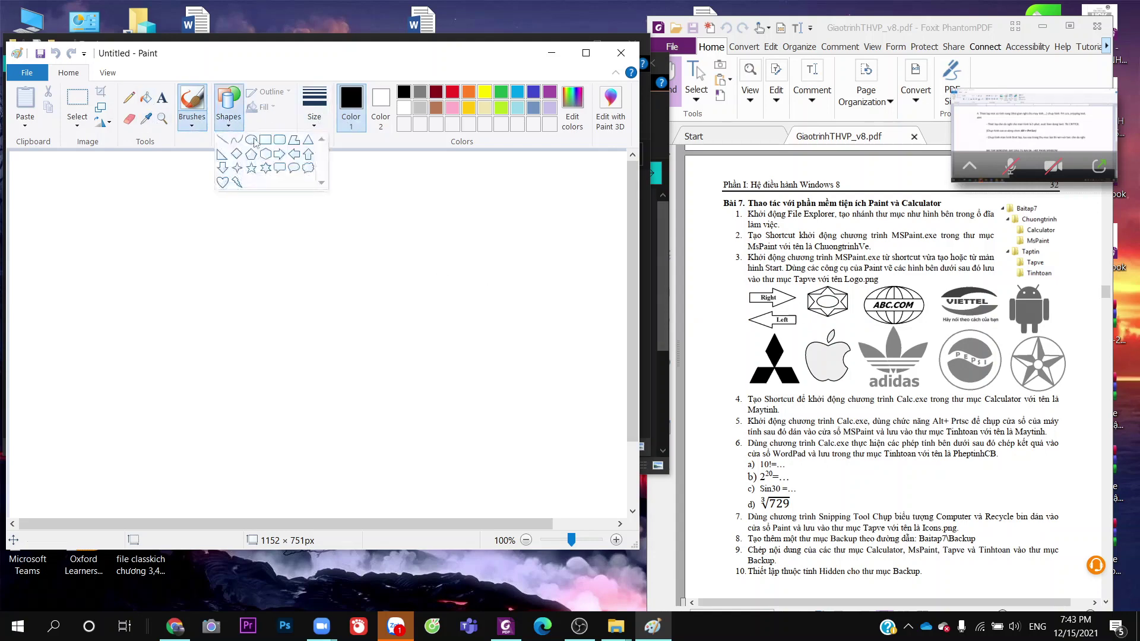
left_click(280, 153)
mouse_move(119, 254)
left_mouse_down()
mouse_move(547, 336)
mouse_move(440, 349)
mouse_move(397, 330)
left_mouse_up()
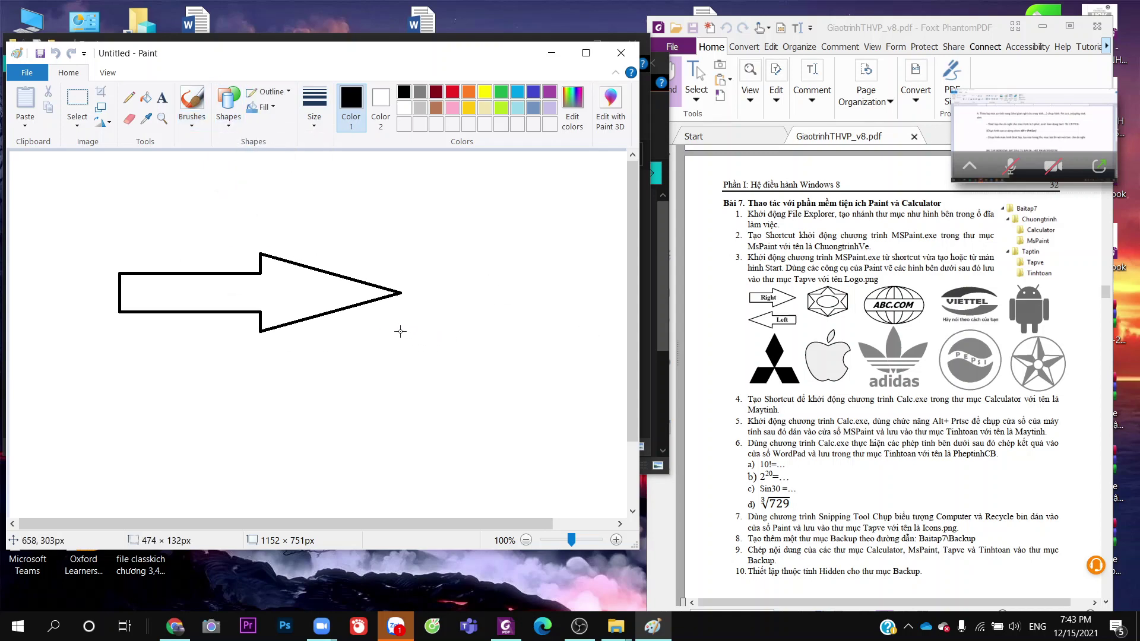
Label the arrow 'Right' in a text box centred on it
left_click(162, 97)
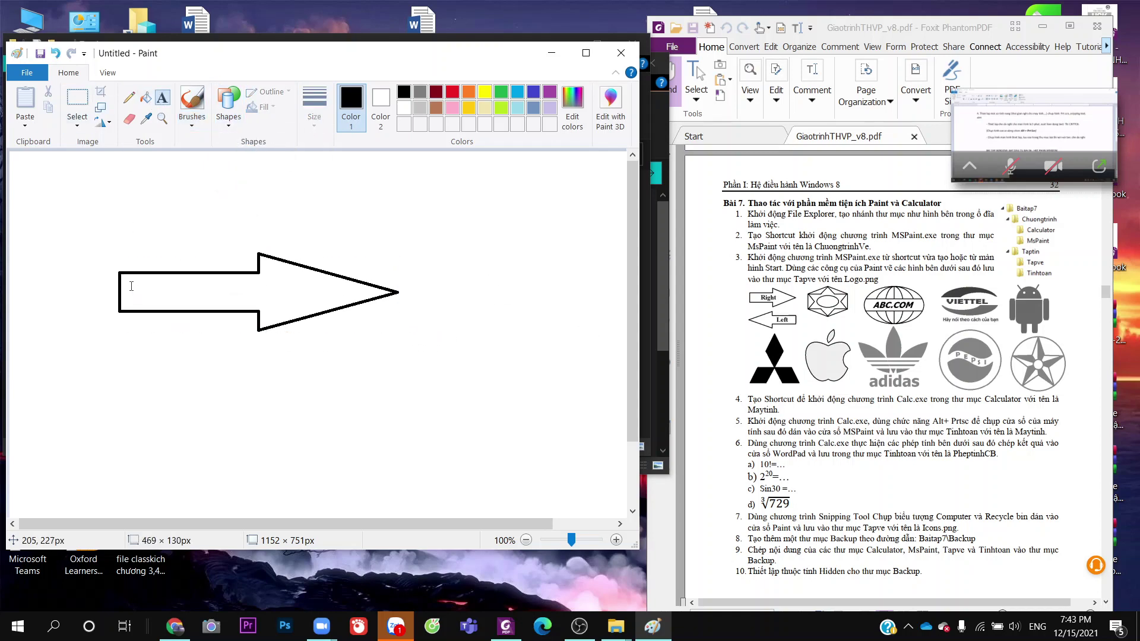
left_click_drag(126, 274, 288, 304)
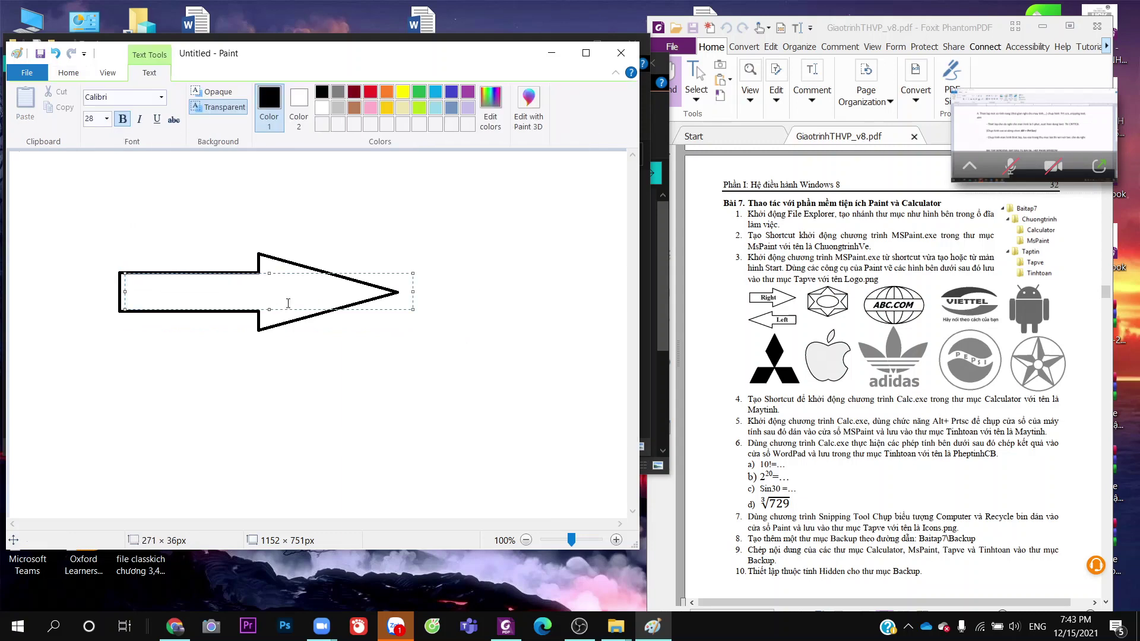
type("Right")
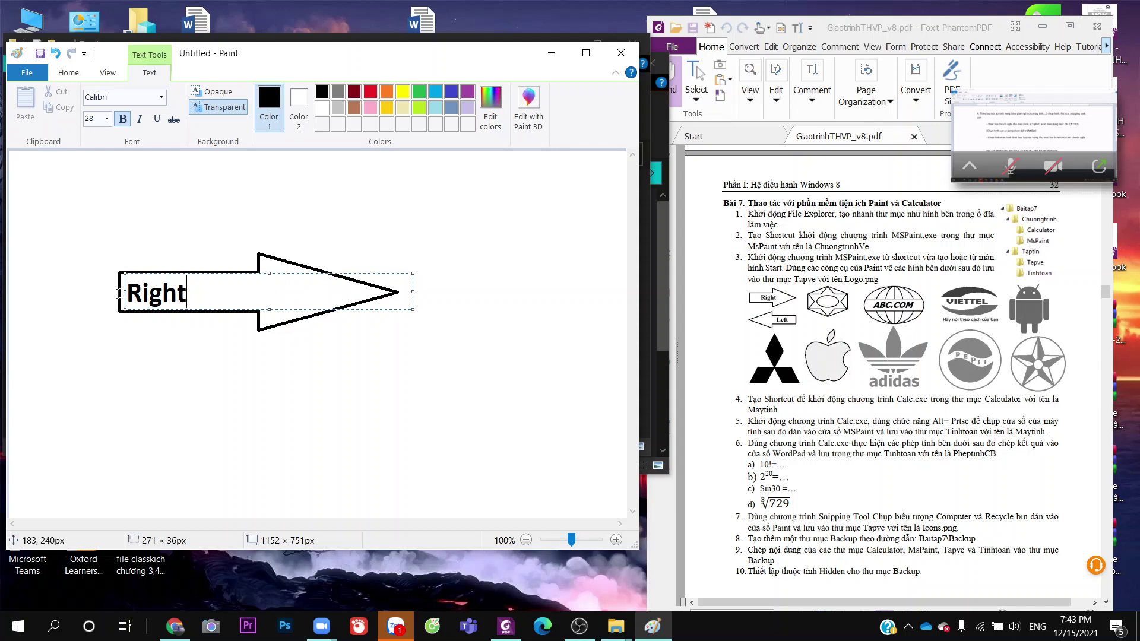
left_click_drag(119, 292, 210, 292)
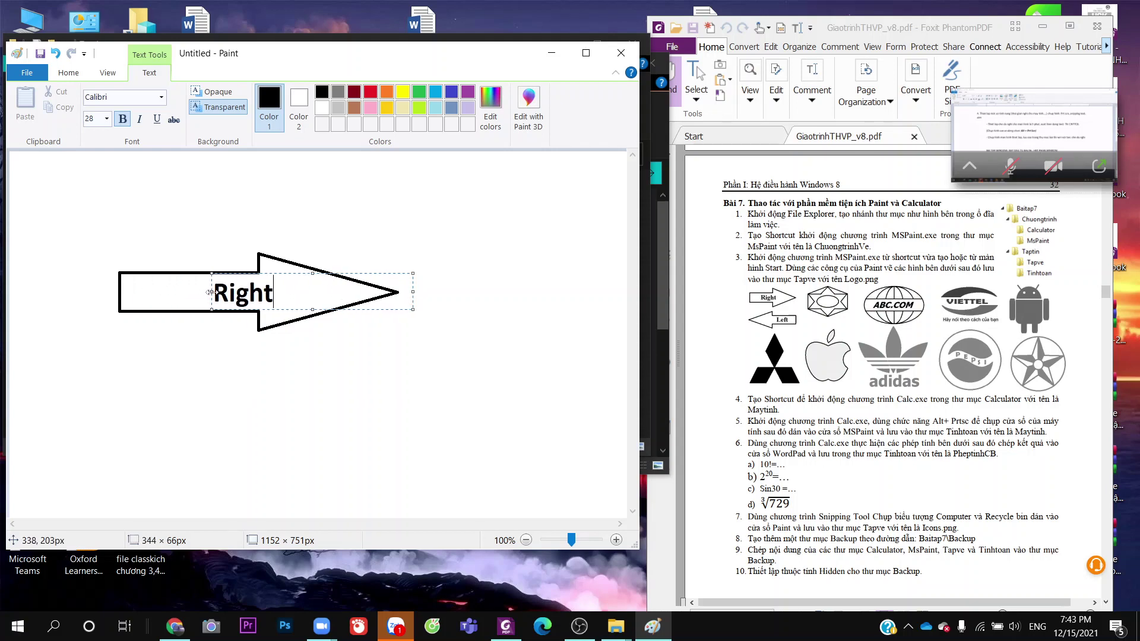
left_click(330, 402)
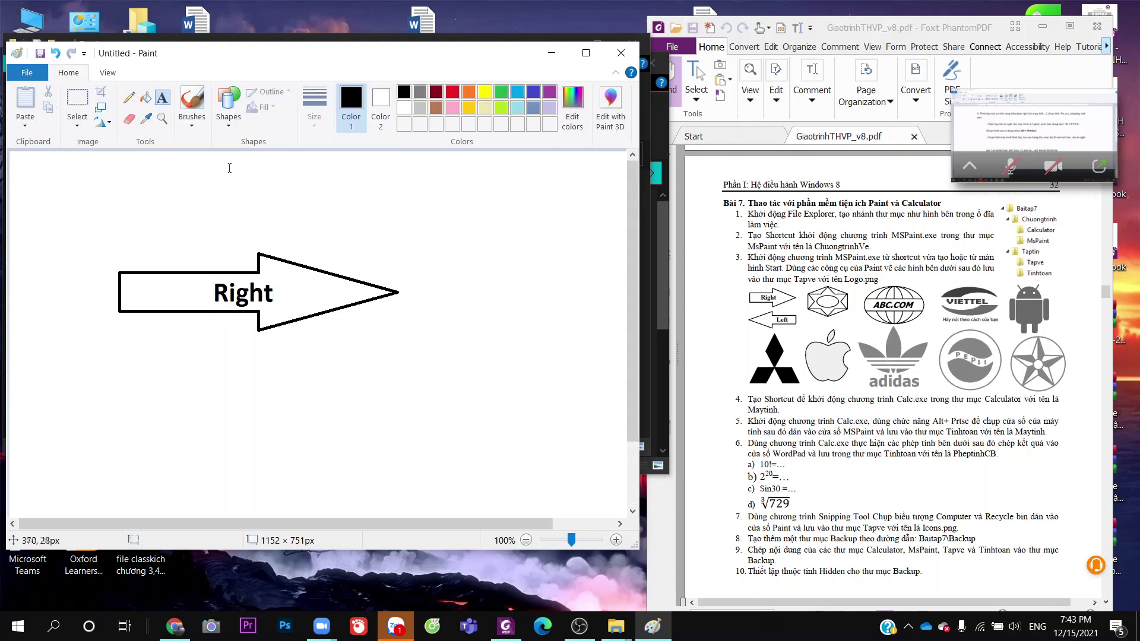
Draw a left-pointing block arrow below the Right arrow
left_click(228, 107)
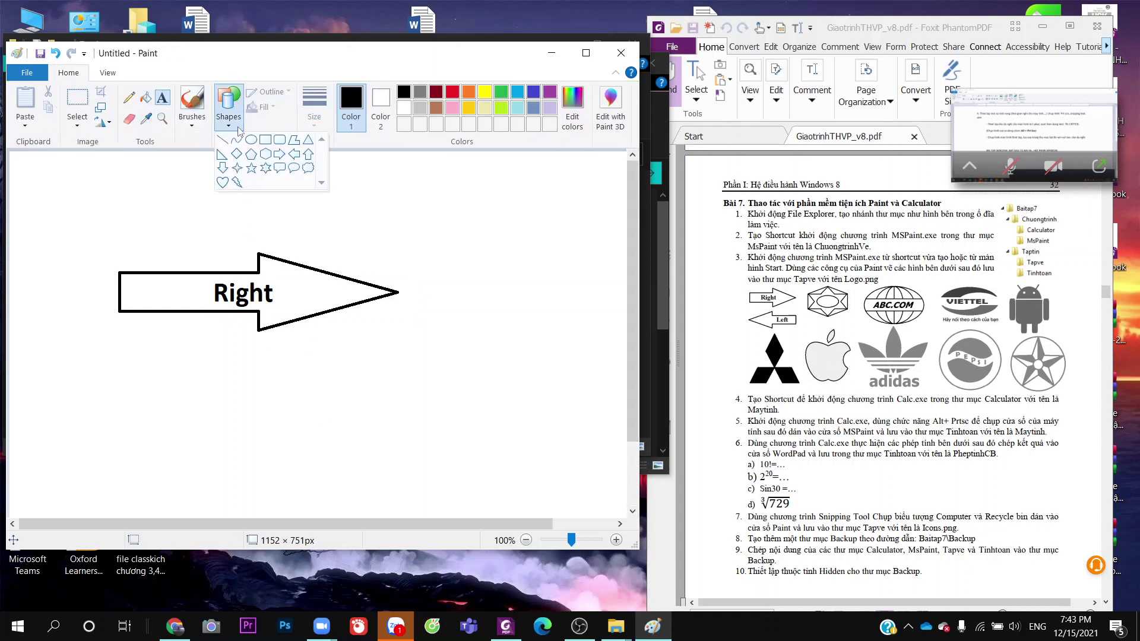
left_click(294, 154)
left_click_drag(116, 361, 379, 441)
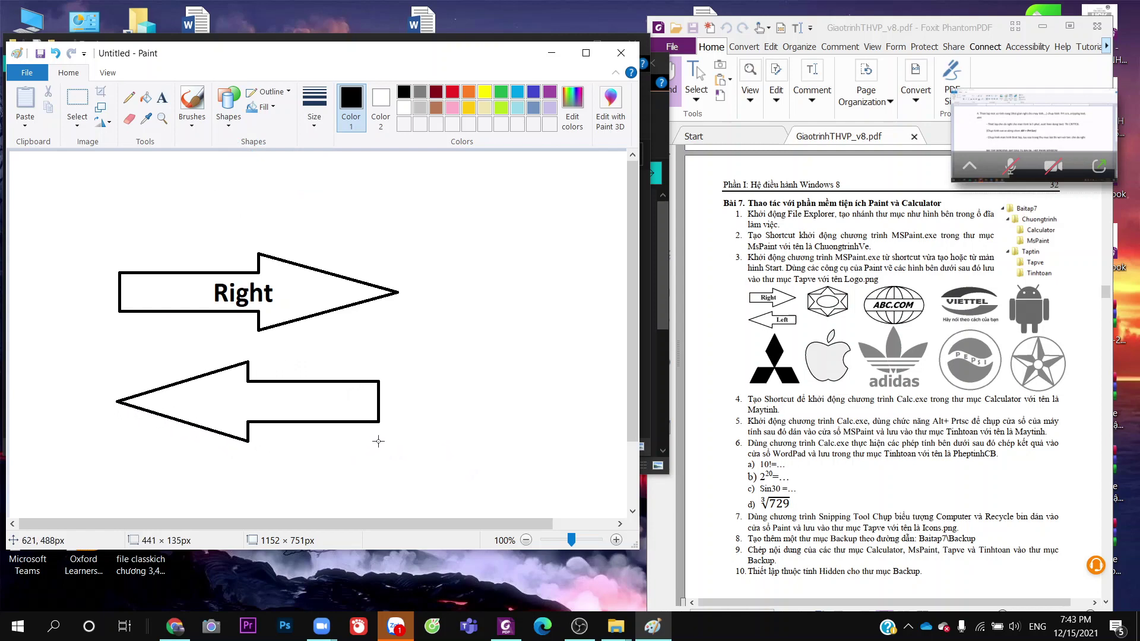
Label the left arrow 'Left' in a text box centred inside it
left_click(162, 97)
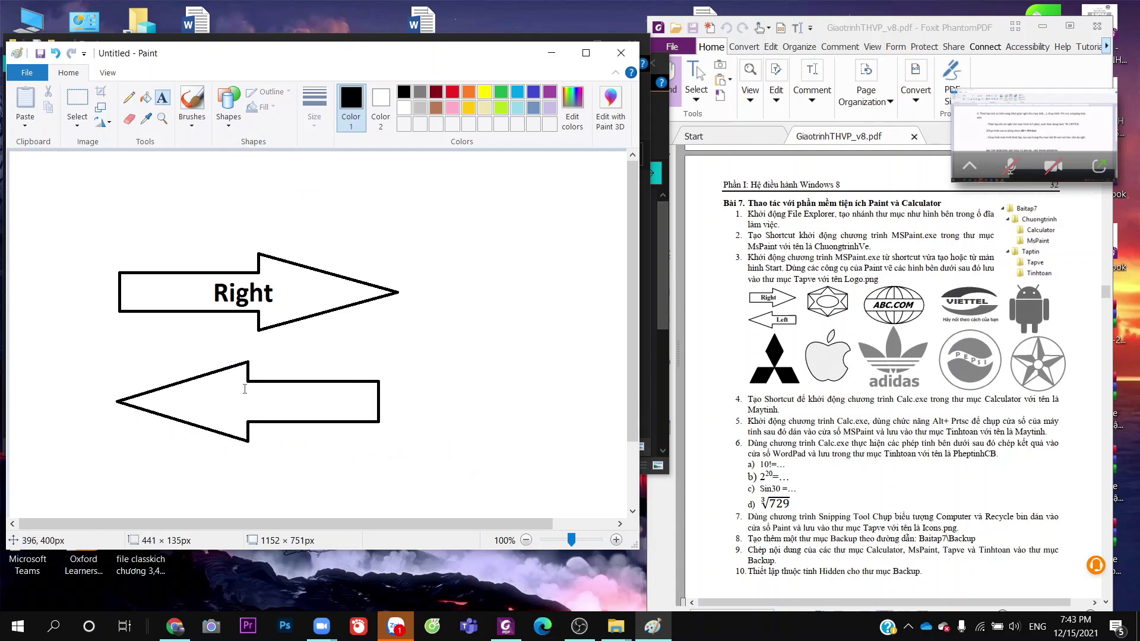
left_click_drag(244, 389, 366, 415)
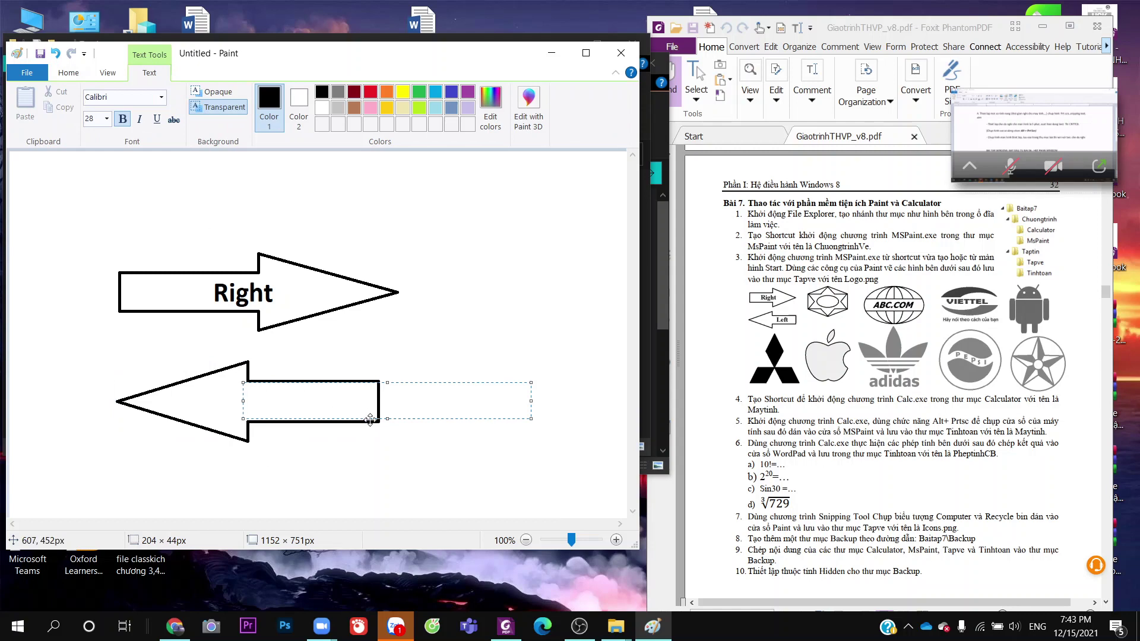
type("Lefft")
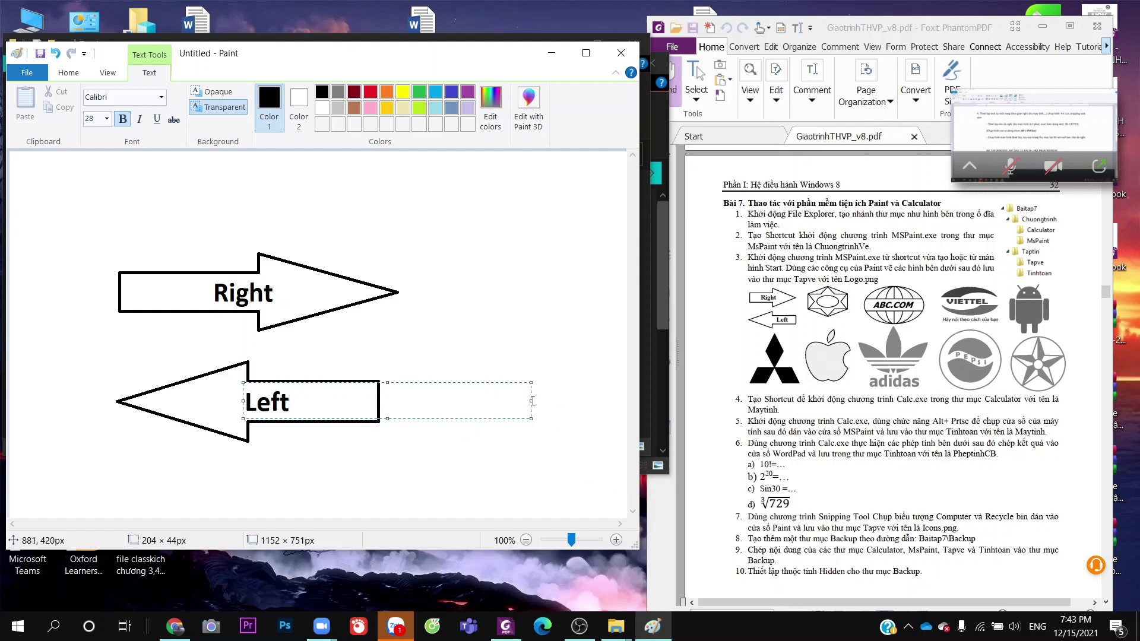
left_click_drag(533, 401, 315, 401)
left_click_drag(240, 401, 262, 401)
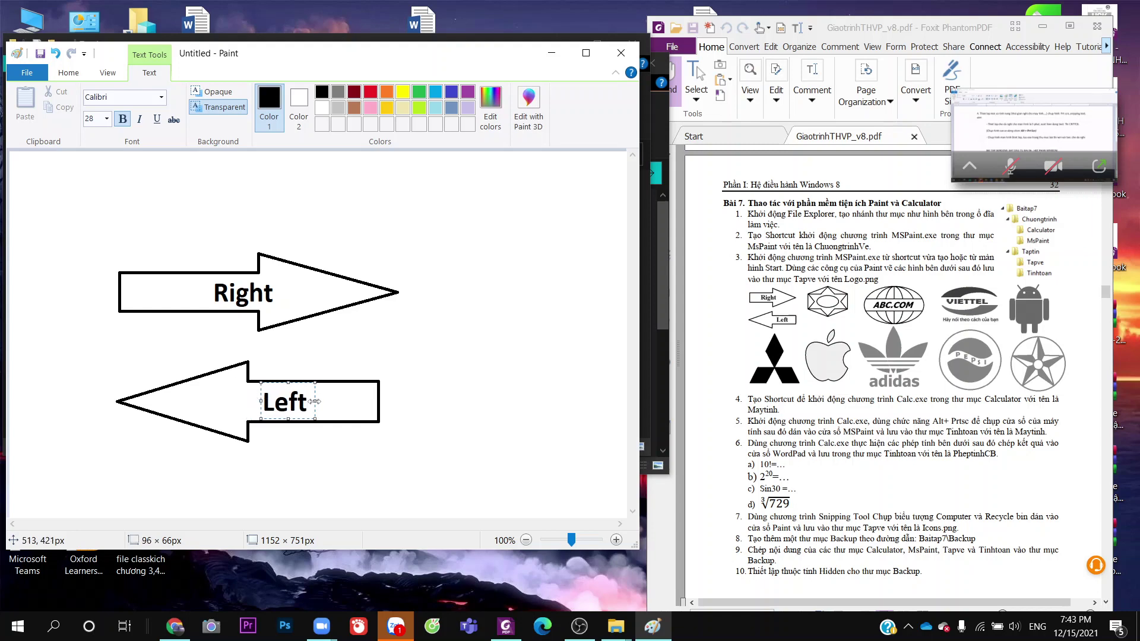
left_click(508, 443)
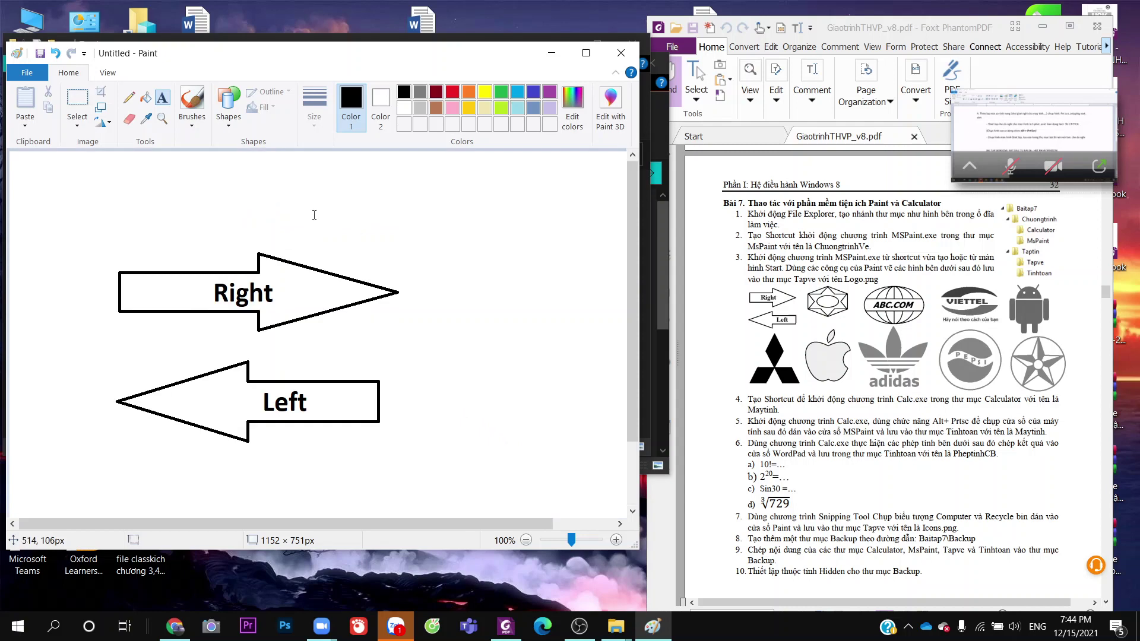
Add the caption 'vẽ nhiêu đó đủ rồi' at the canvas top right
left_click(162, 97)
left_click(397, 196)
type("vẽ ")
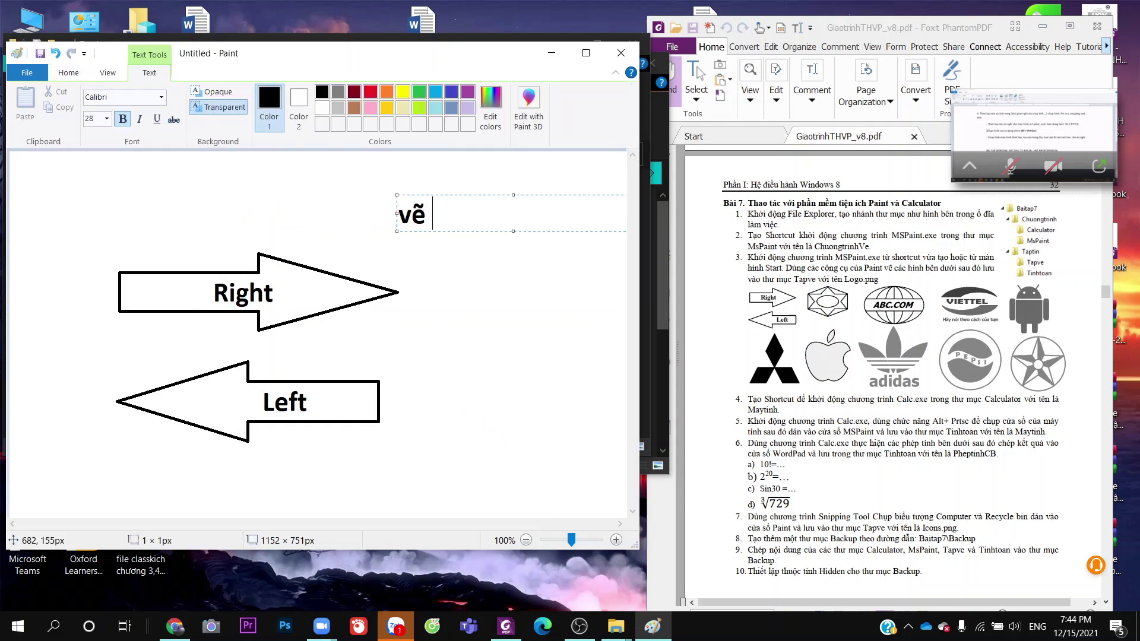
type("nhiêu đó đủ rô")
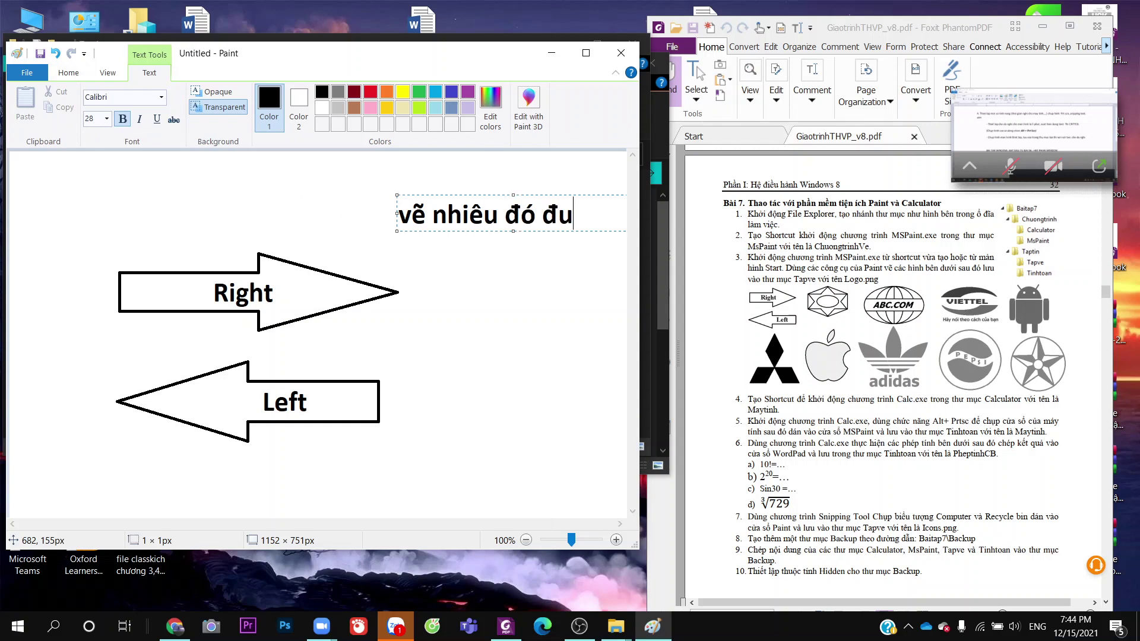
type("ồi")
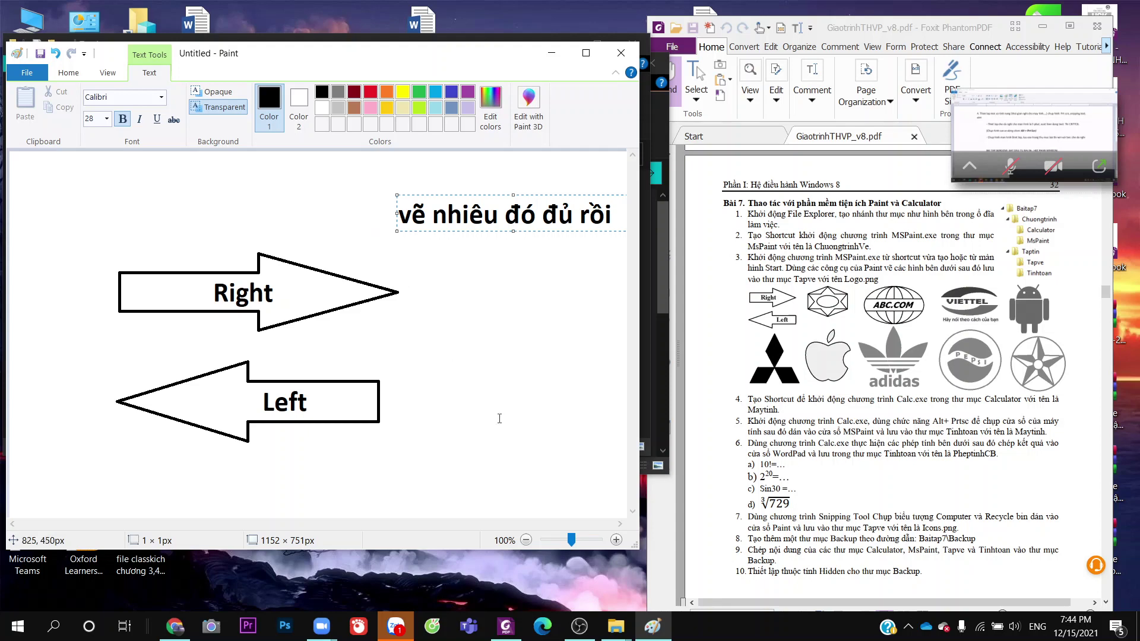
left_click(493, 416)
Start Save As and browse to D:\Tin hoc\Baitap7\Taptin\Tapve
left_click(26, 77)
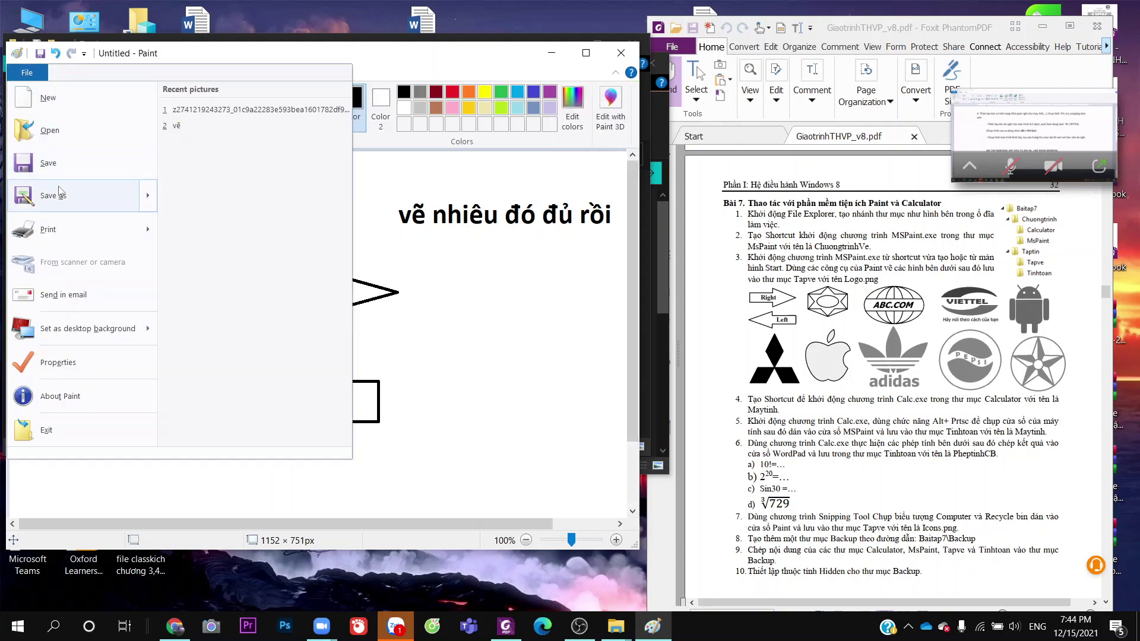
mouse_move(35, 190)
left_click(277, 271)
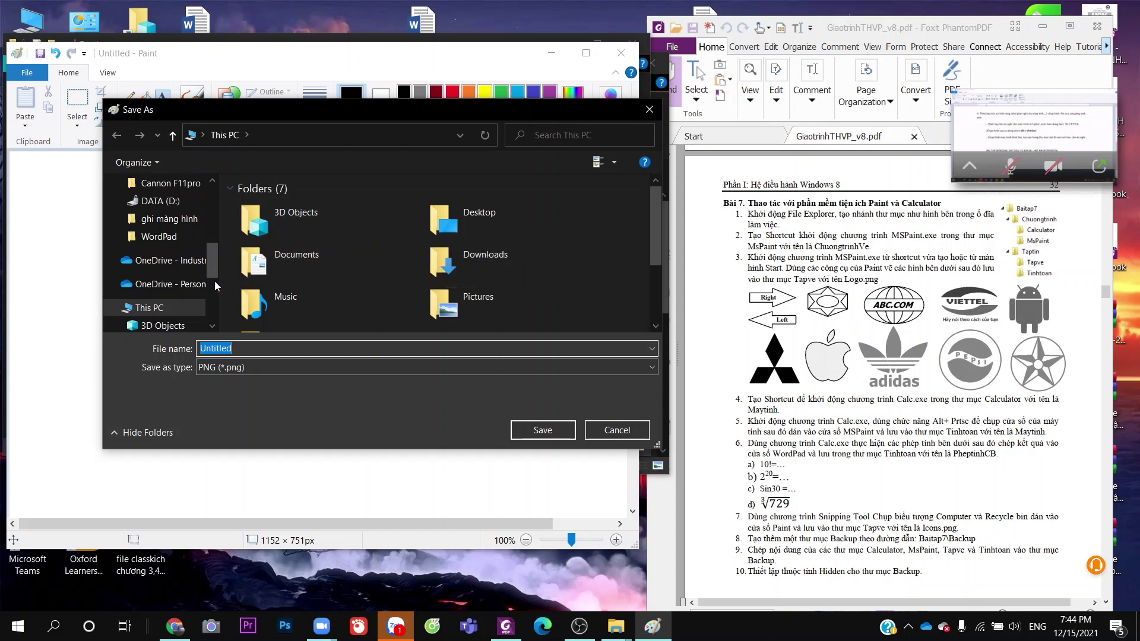
scroll(180, 230, "up", 1)
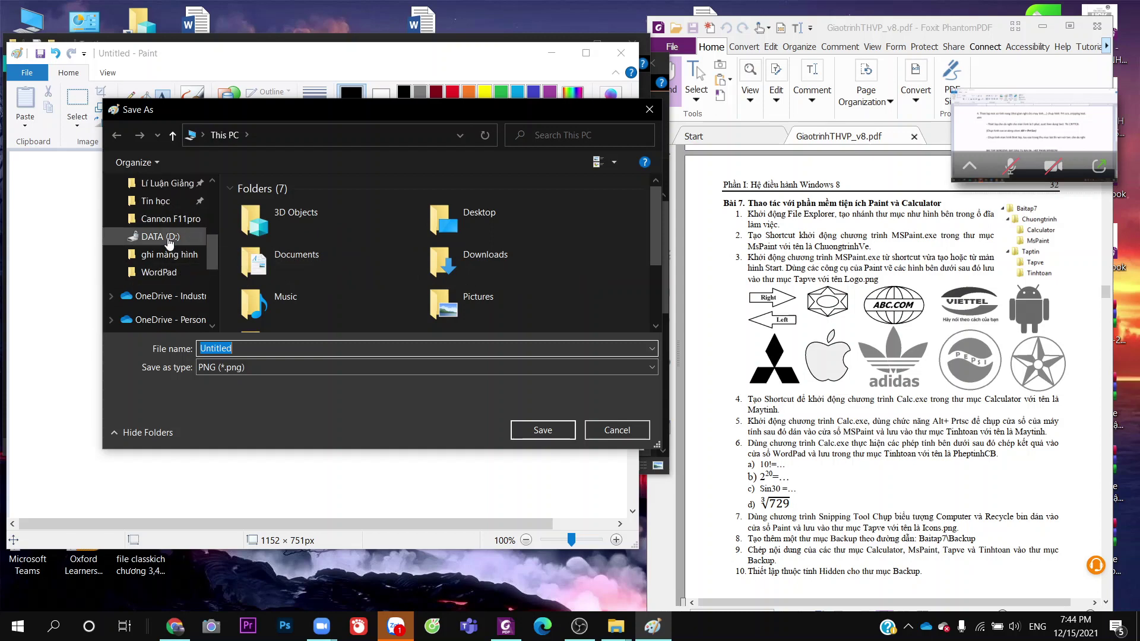
left_click(169, 237)
scroll(284, 285, "down", 3)
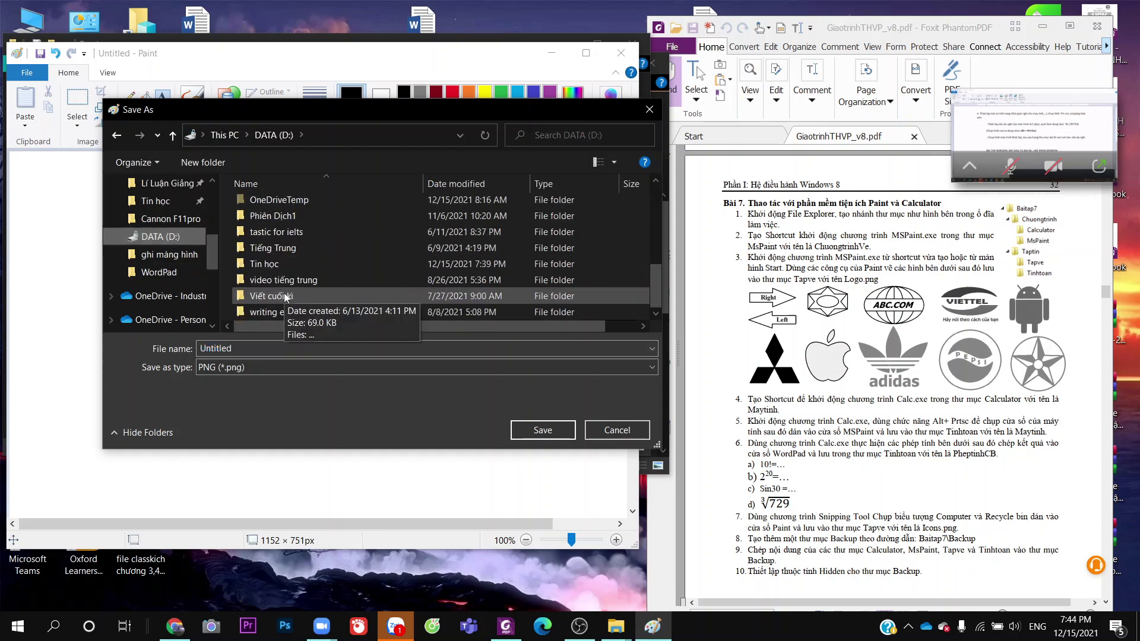
double_click(281, 260)
double_click(280, 221)
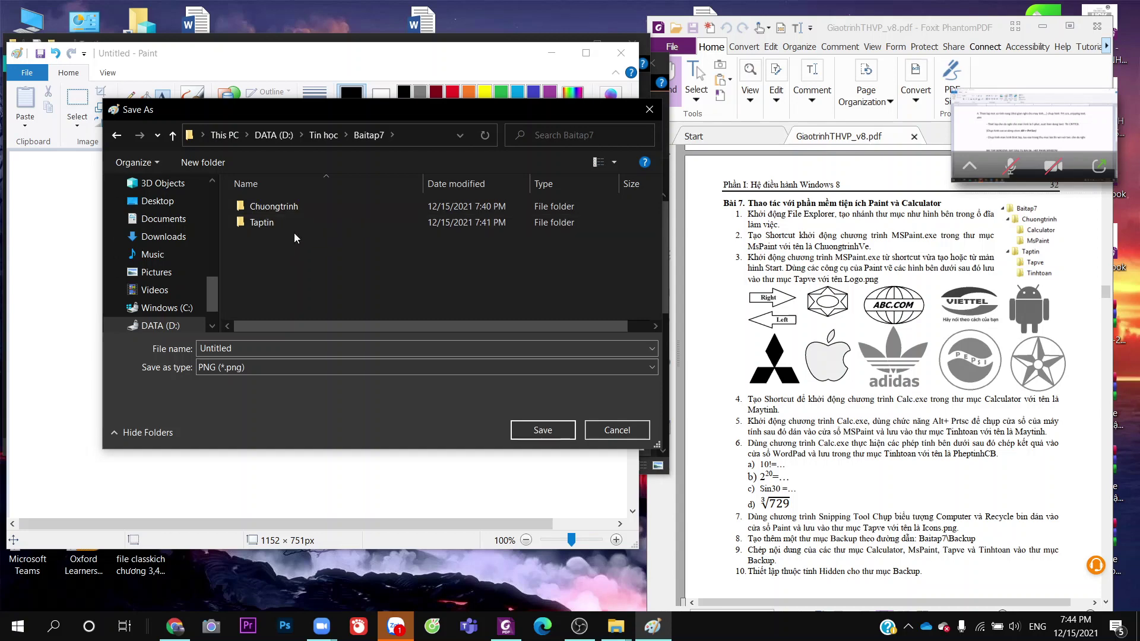
left_click(290, 222)
double_click(290, 221)
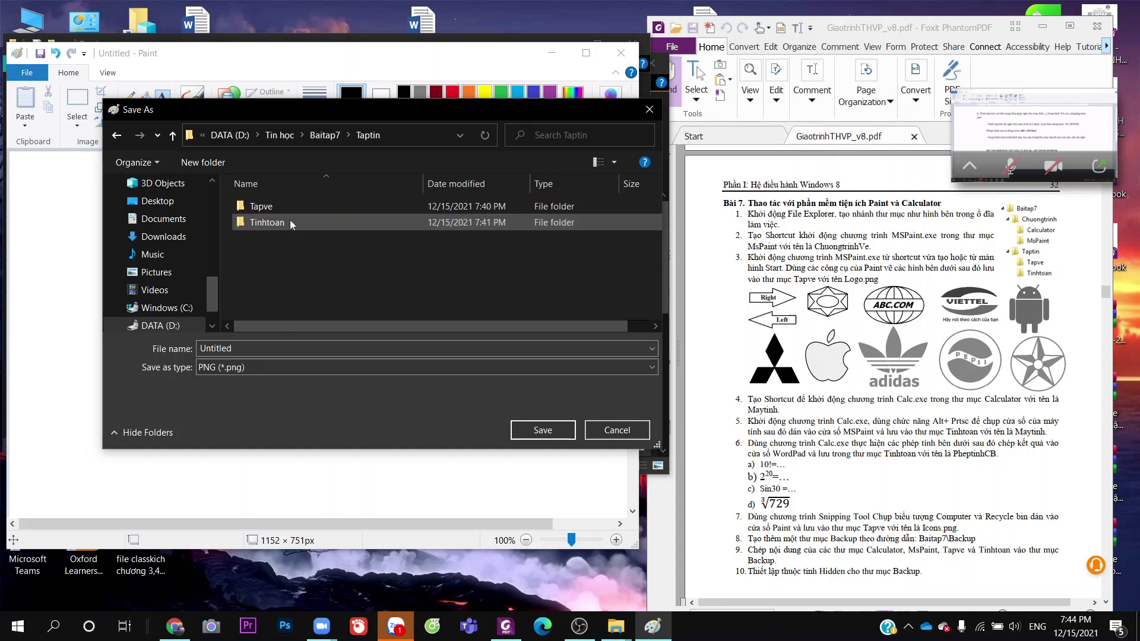
double_click(286, 206)
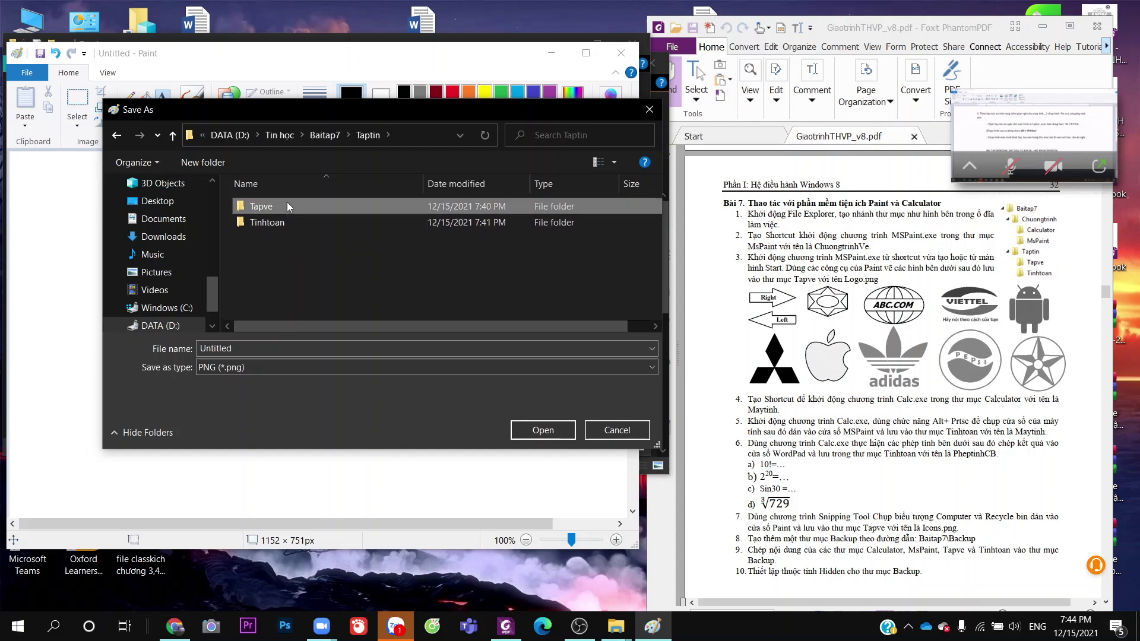
Save the drawing as PNG with the name Logo
left_click(386, 369)
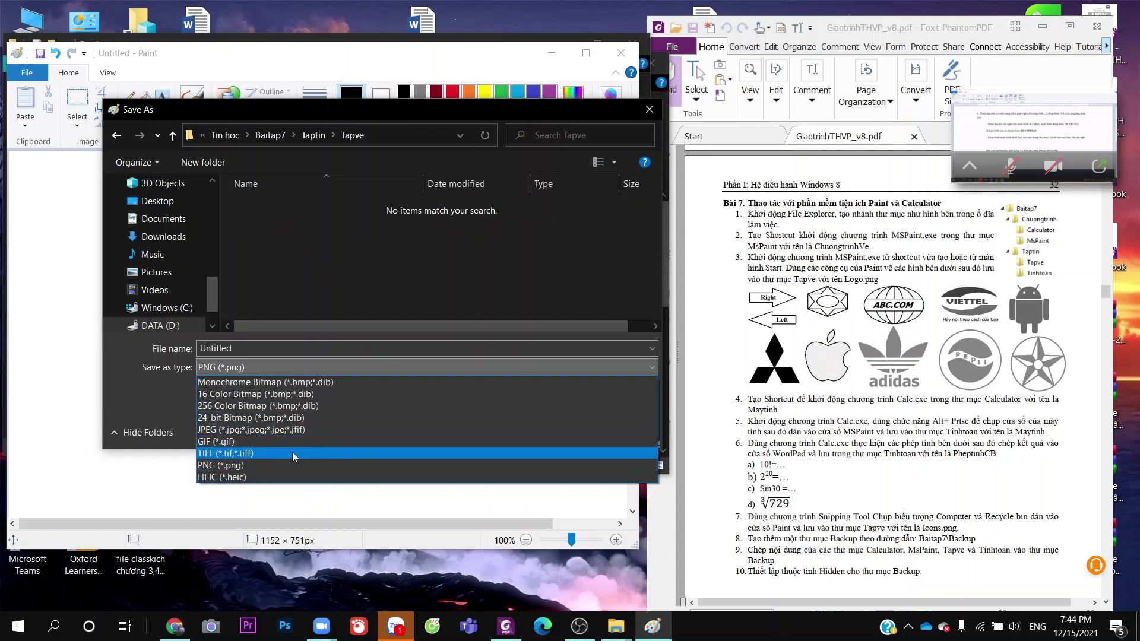
left_click(267, 347)
double_click(267, 346)
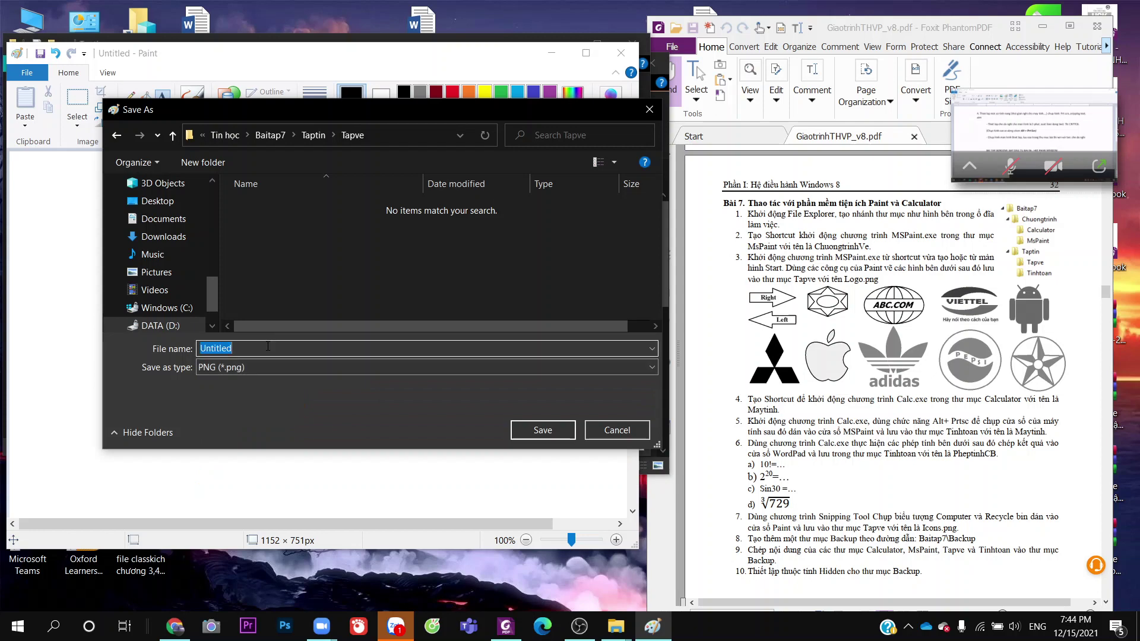
type("Logo")
left_click(557, 433)
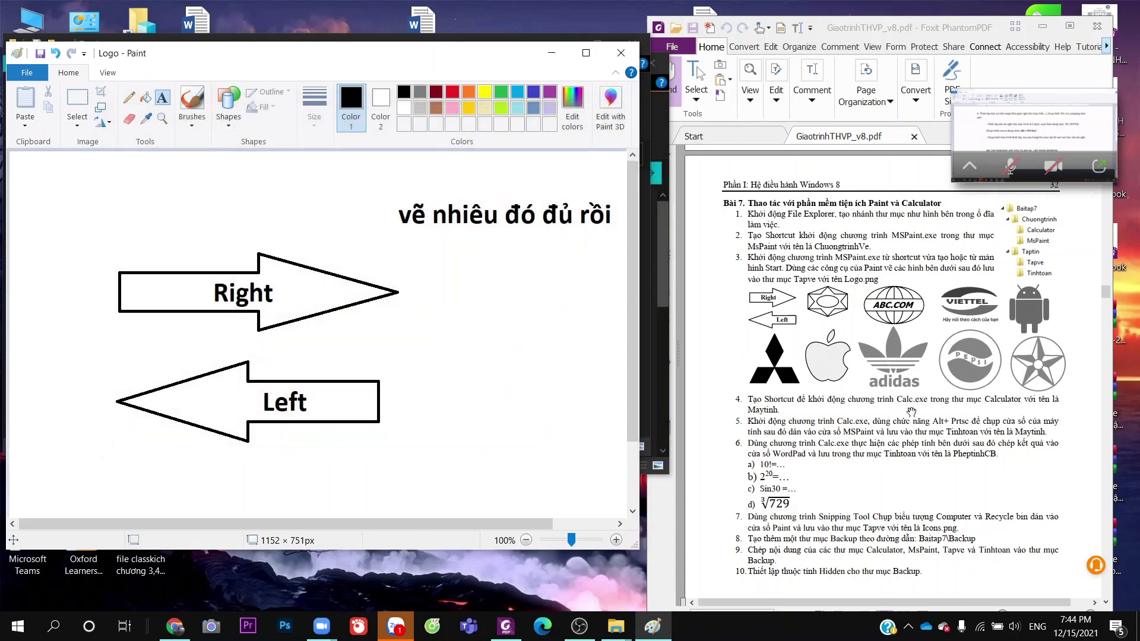
left_click(618, 60)
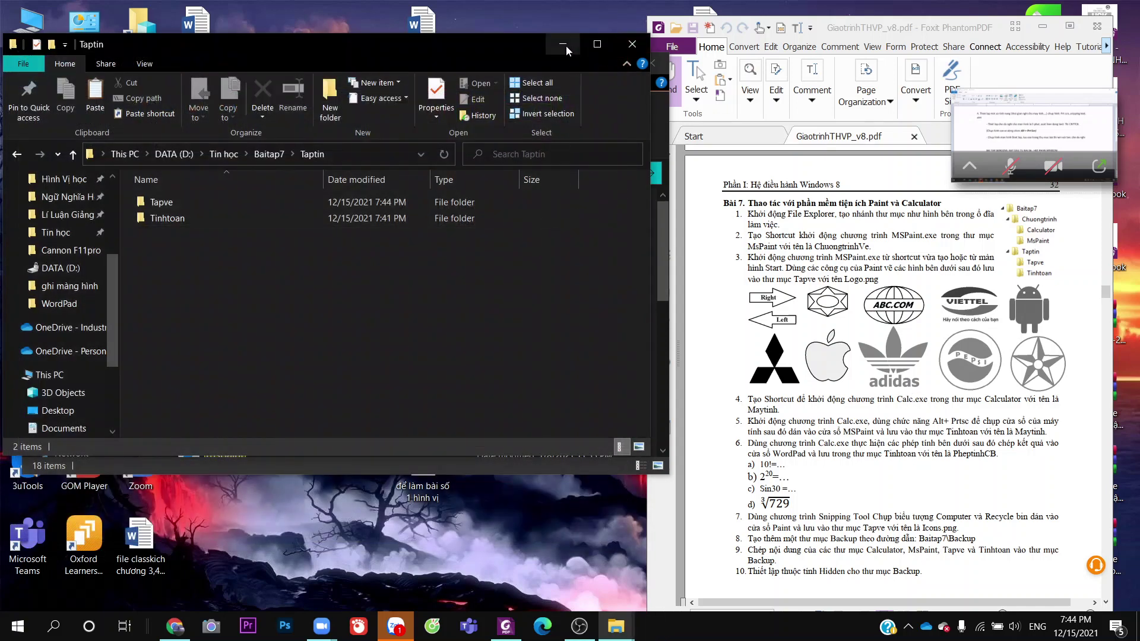
left_click(563, 45)
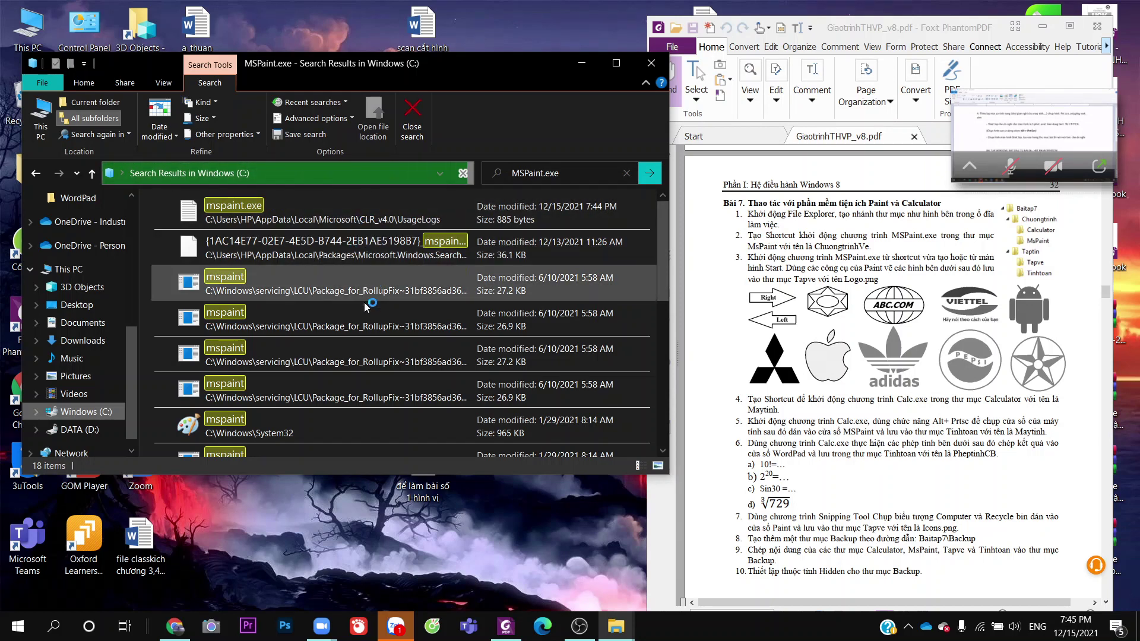
scroll(368, 297, "down", 3)
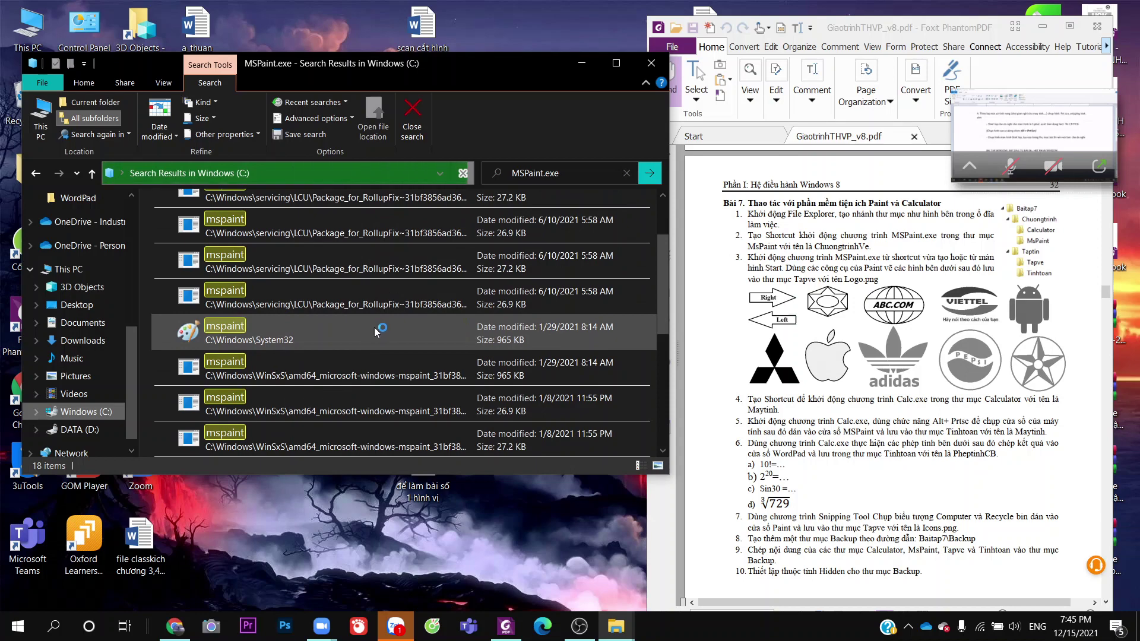
scroll(373, 327, "up", 3)
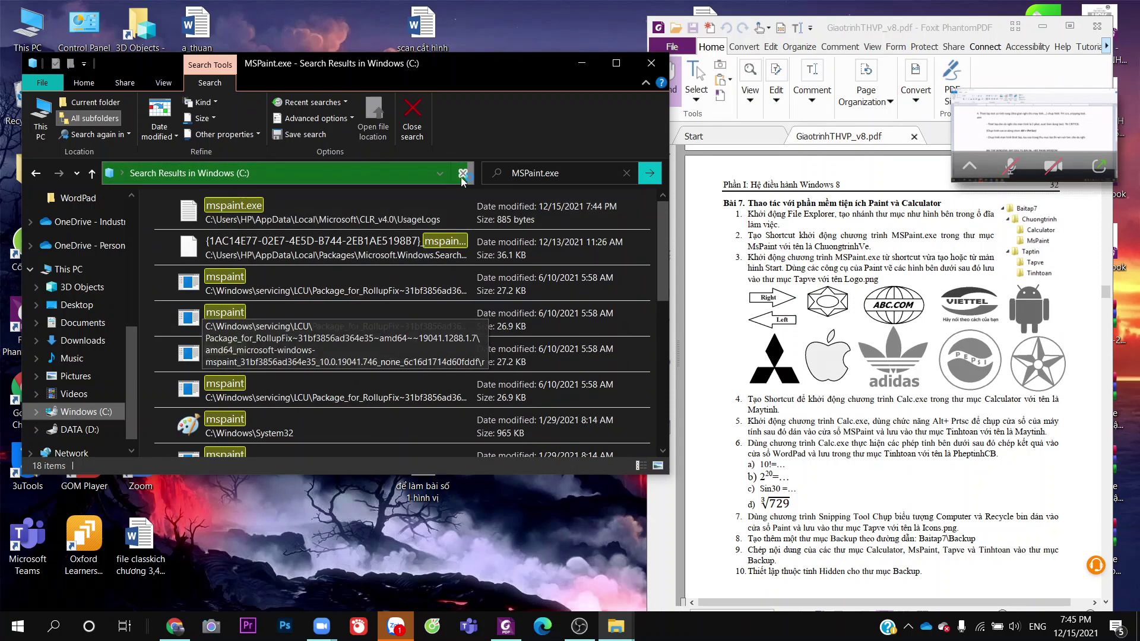
double_click(347, 218)
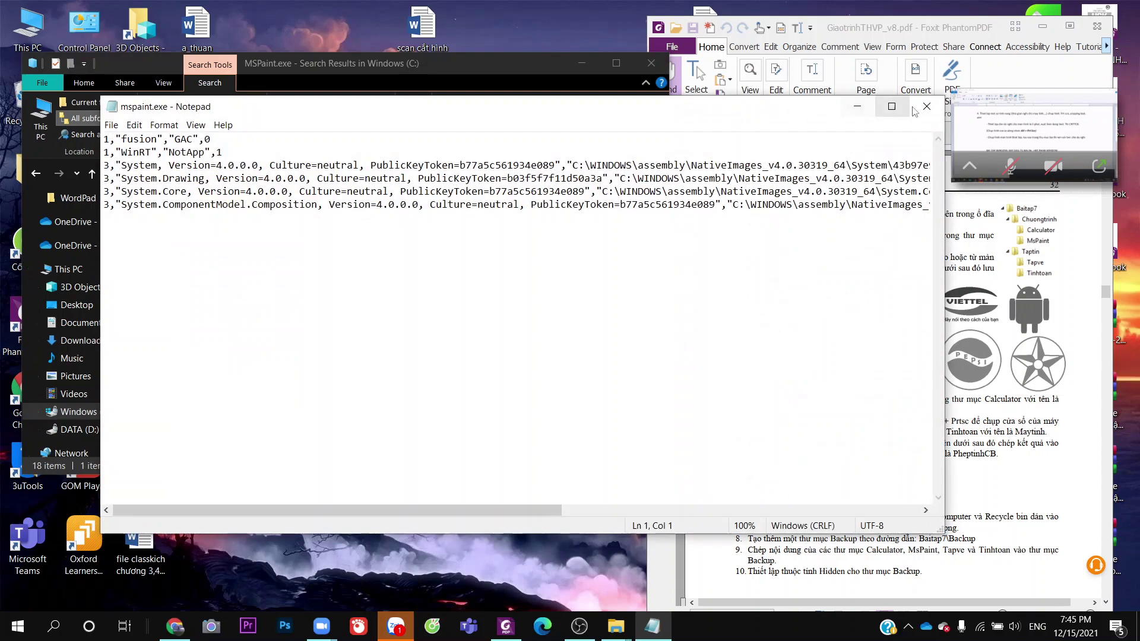
left_click(918, 109)
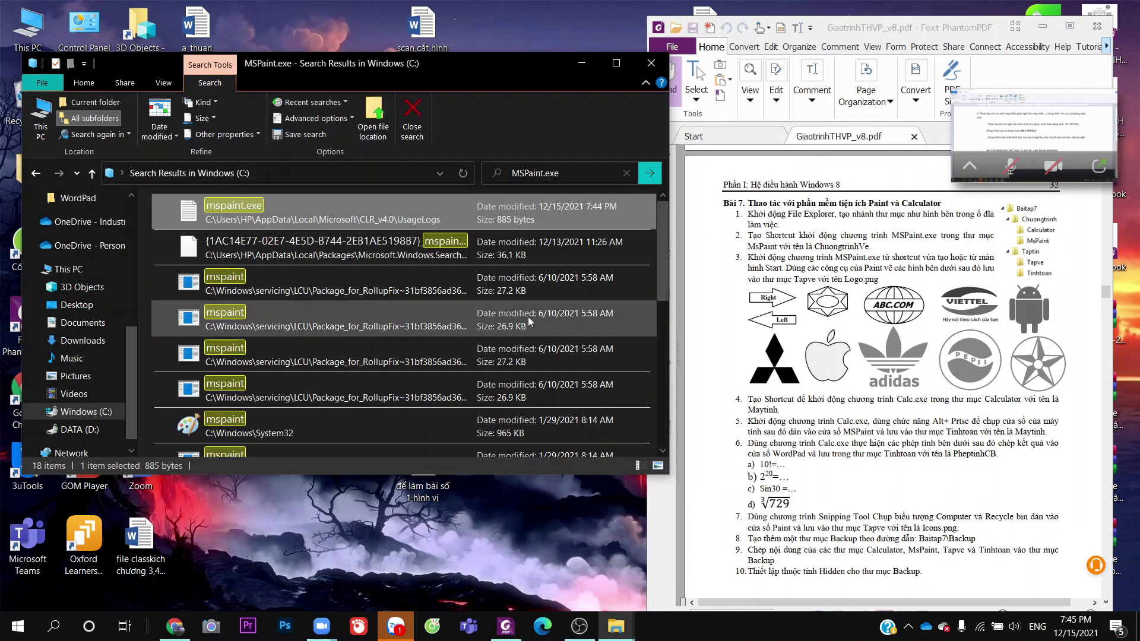
scroll(529, 316, "down", 2)
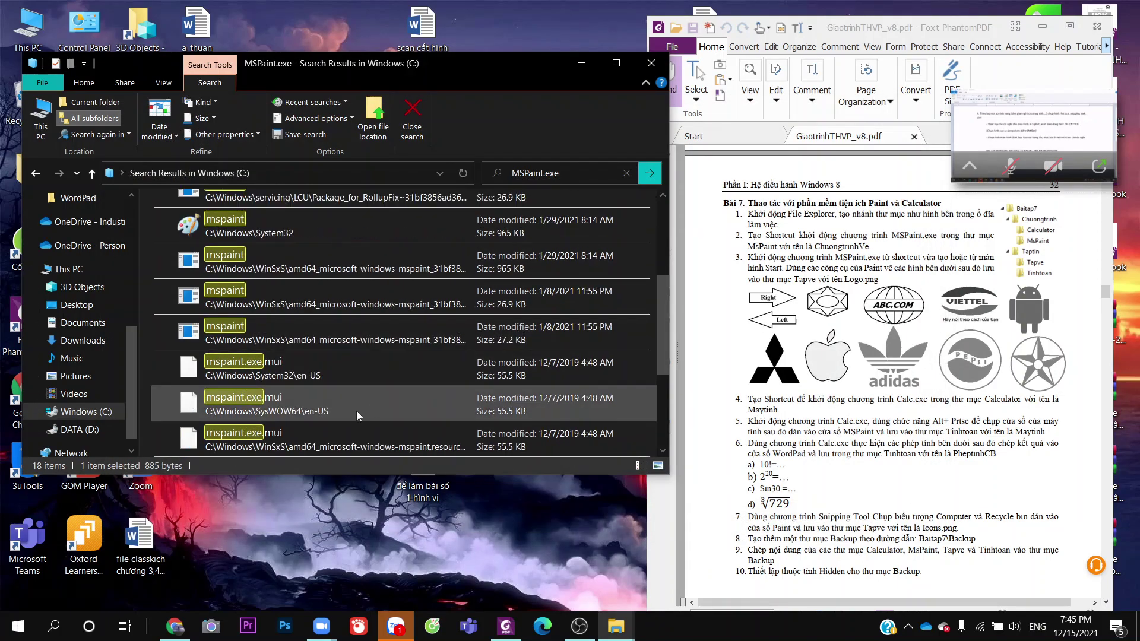
double_click(322, 232)
left_click(624, 21)
Copy the System32 mspaint file, then open Baitap7 under Tin học on drive D
right_click(255, 227)
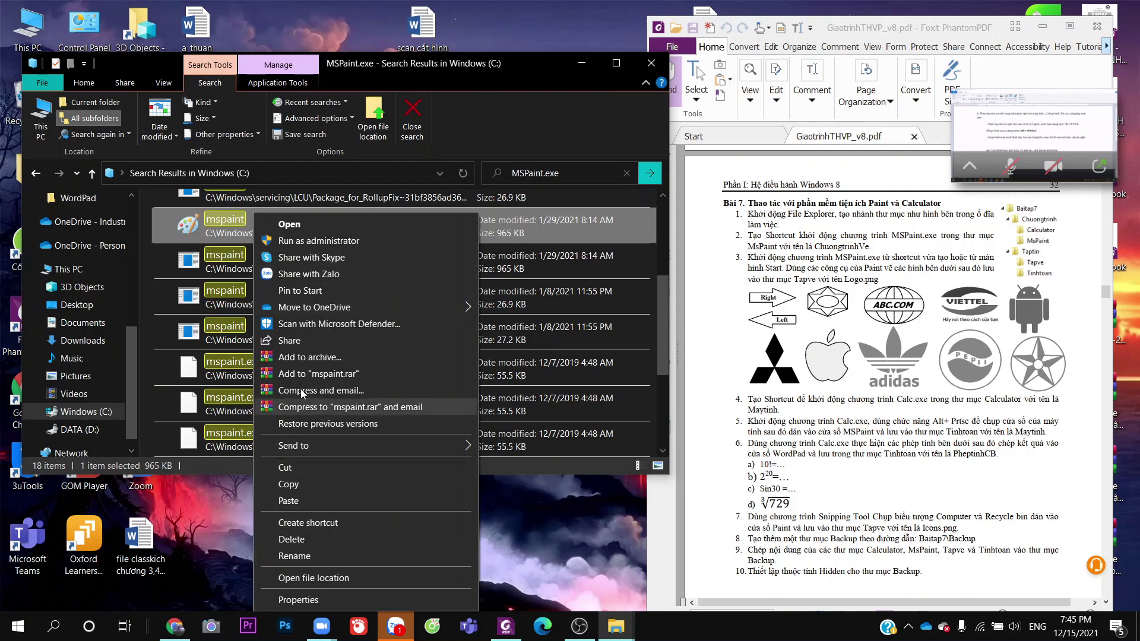
left_click(312, 483)
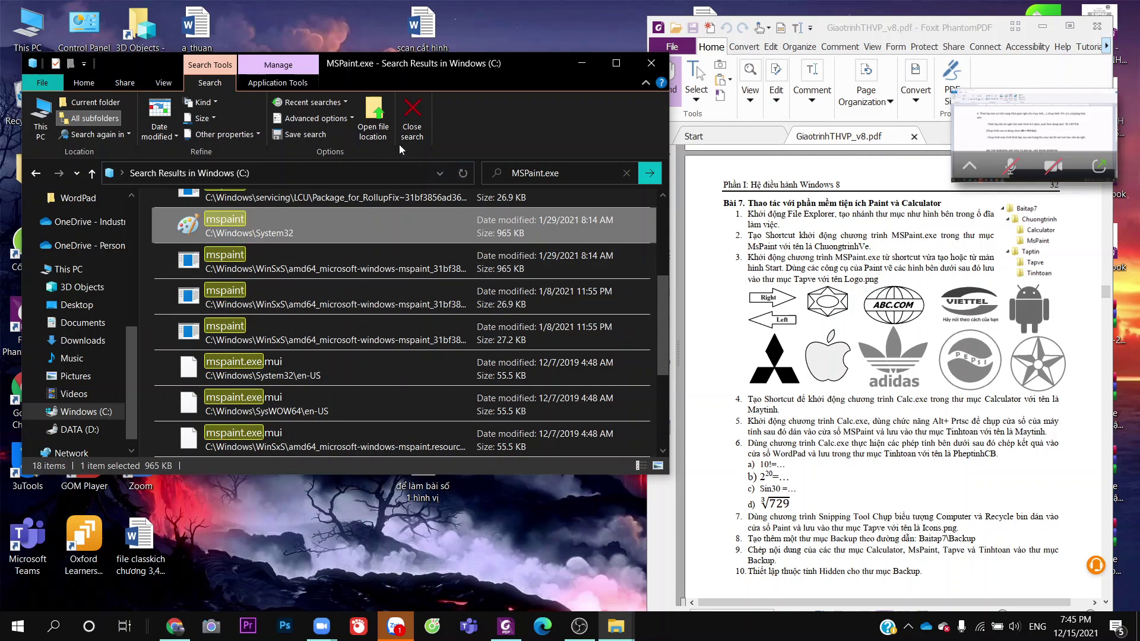
scroll(89, 284, "up", 1)
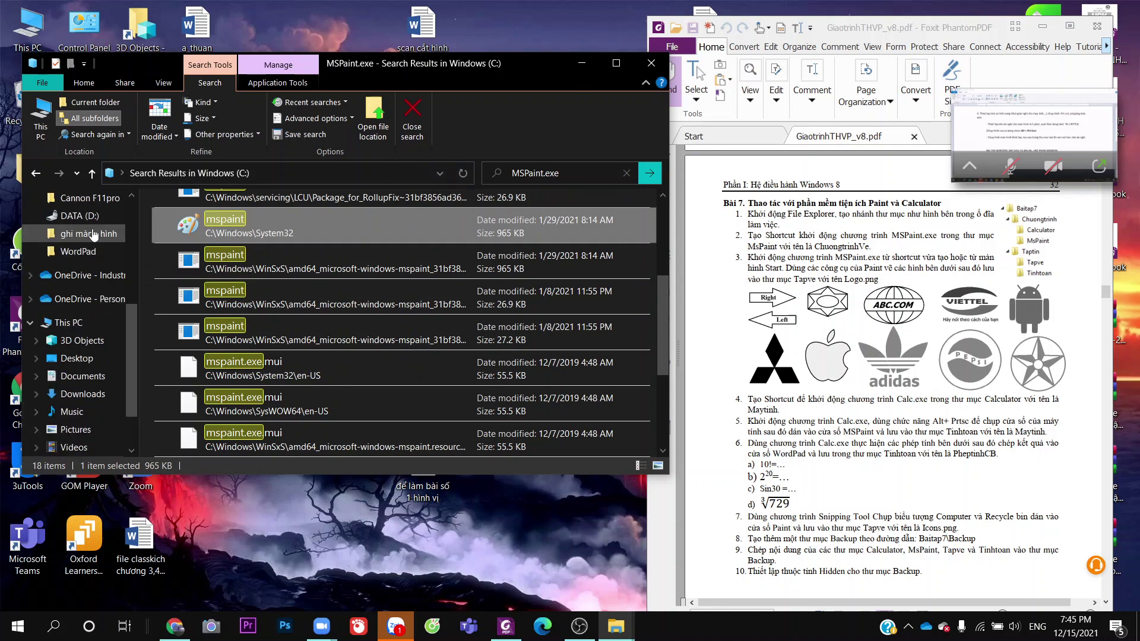
scroll(93, 238, "up", 1)
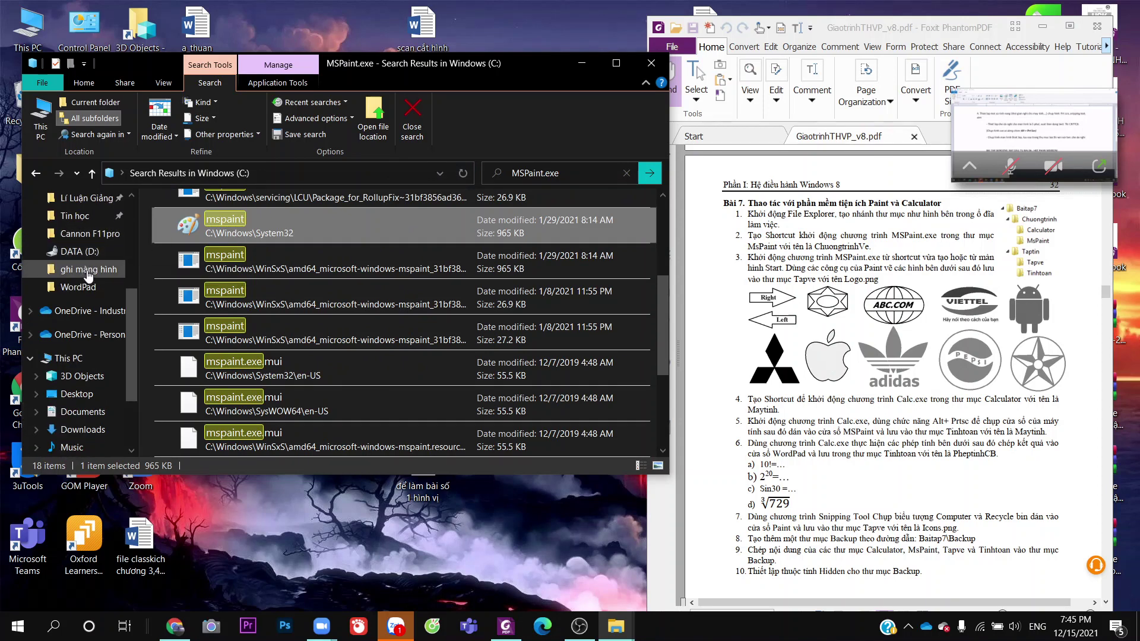
scroll(88, 275, "up", 1)
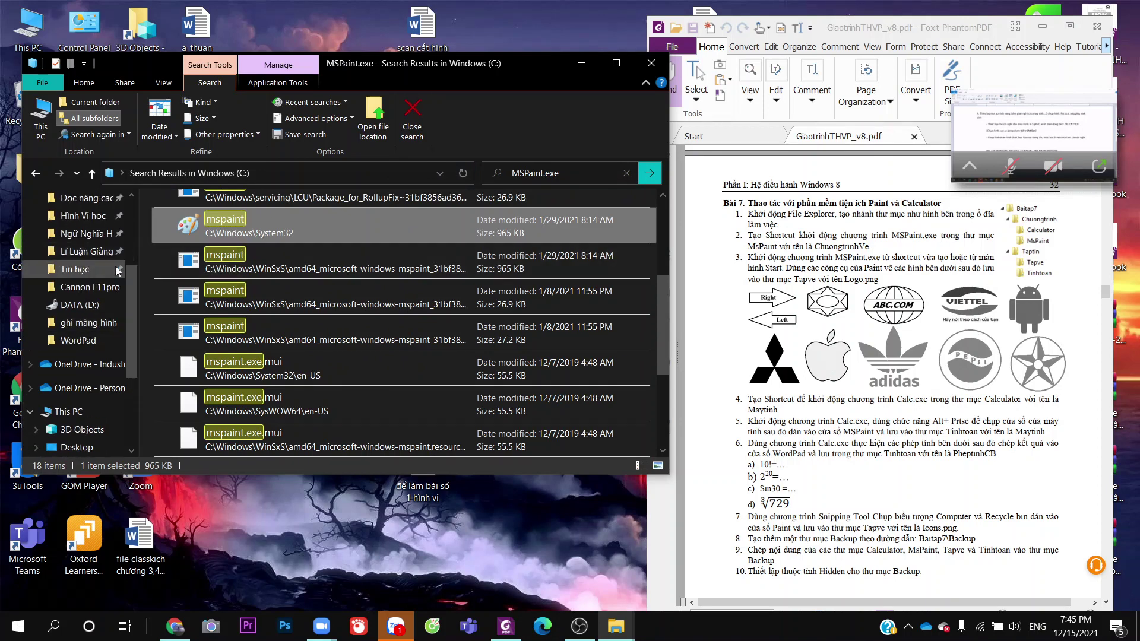
left_click(117, 270)
double_click(230, 239)
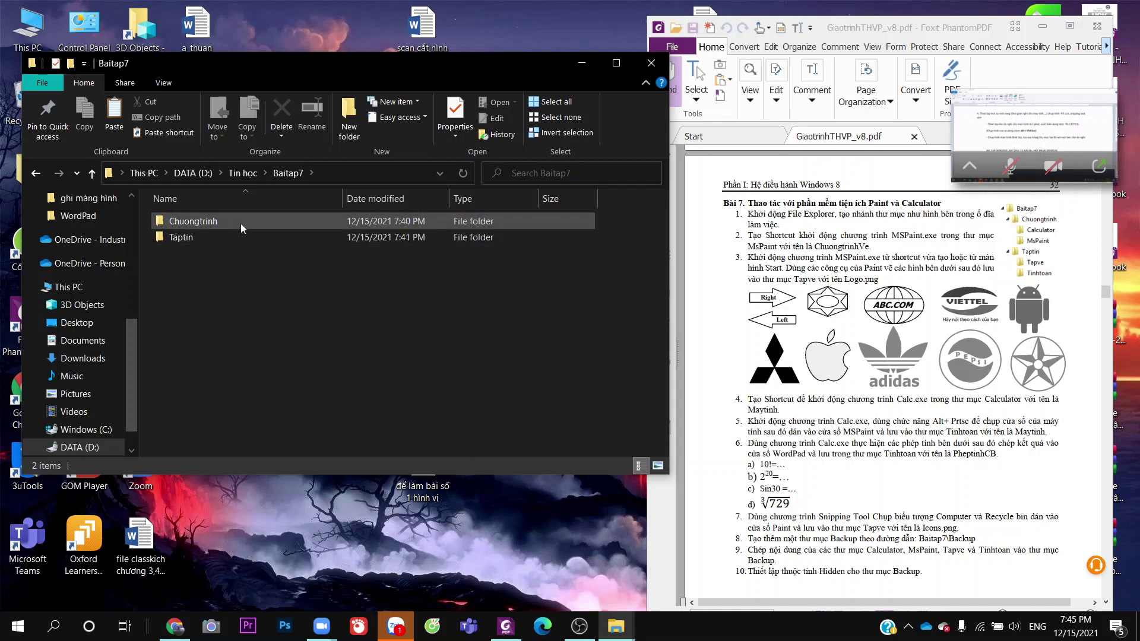
Paste an mspaint shortcut into Chuongtrinh\MsPaint
double_click(241, 222)
double_click(228, 237)
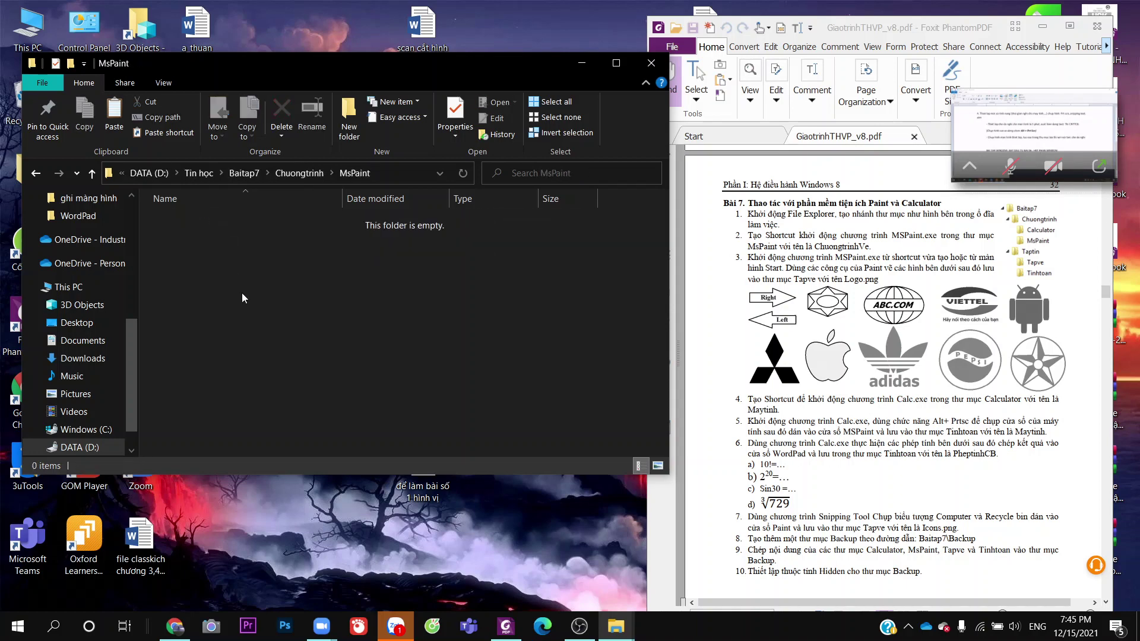
right_click(241, 293)
left_click(315, 416)
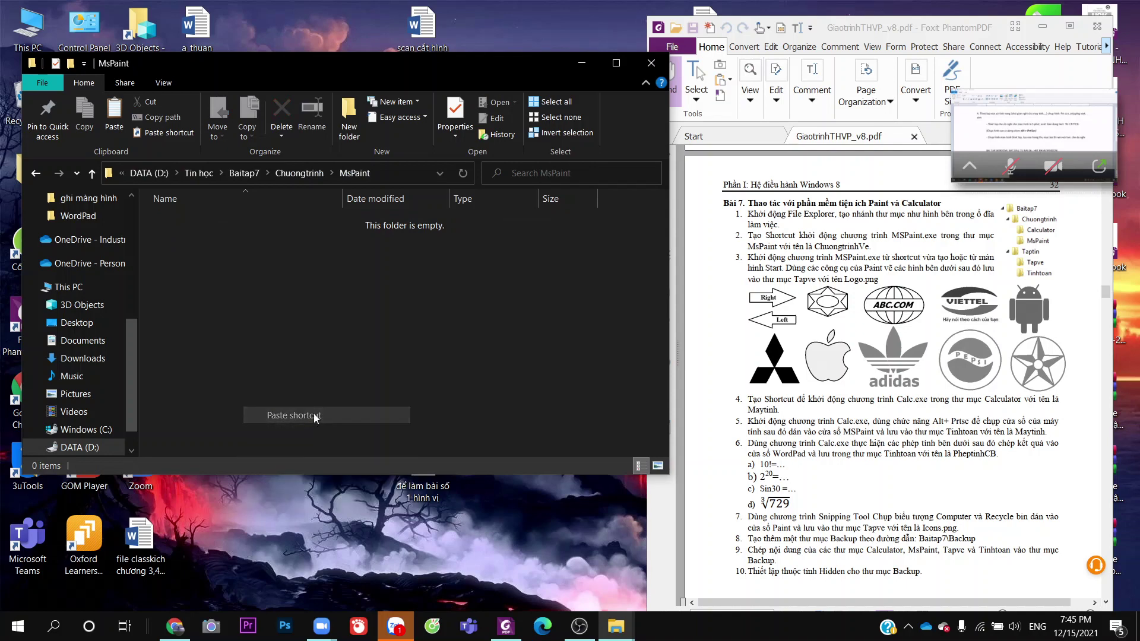
Rename the mspaint shortcut to ChuongtrinhVe
right_click(287, 228)
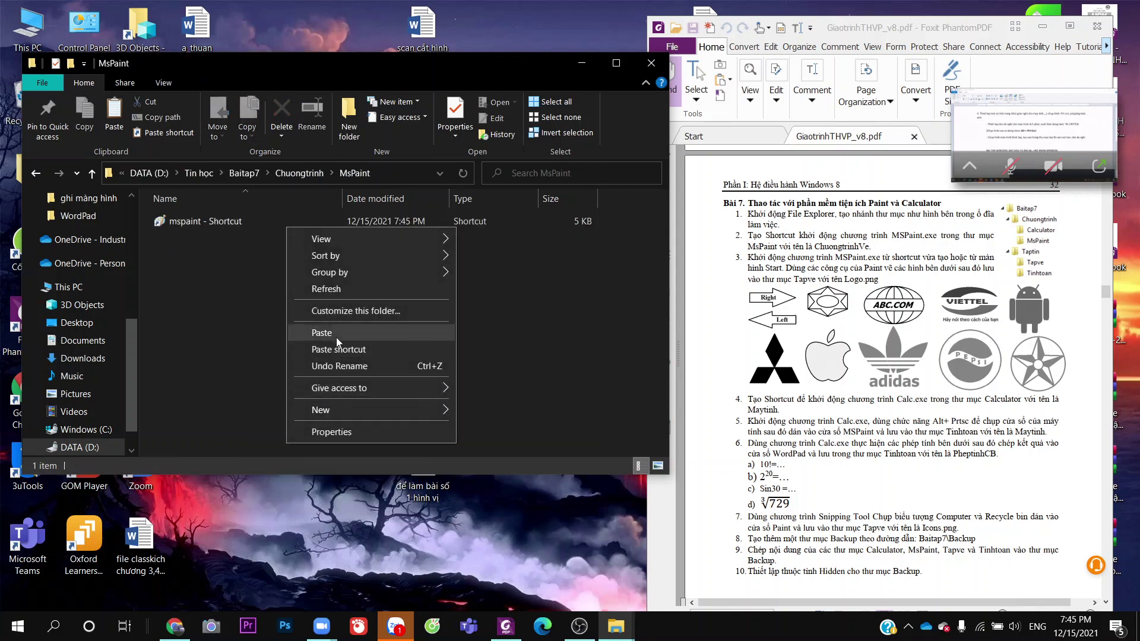
right_click(265, 295)
right_click(205, 227)
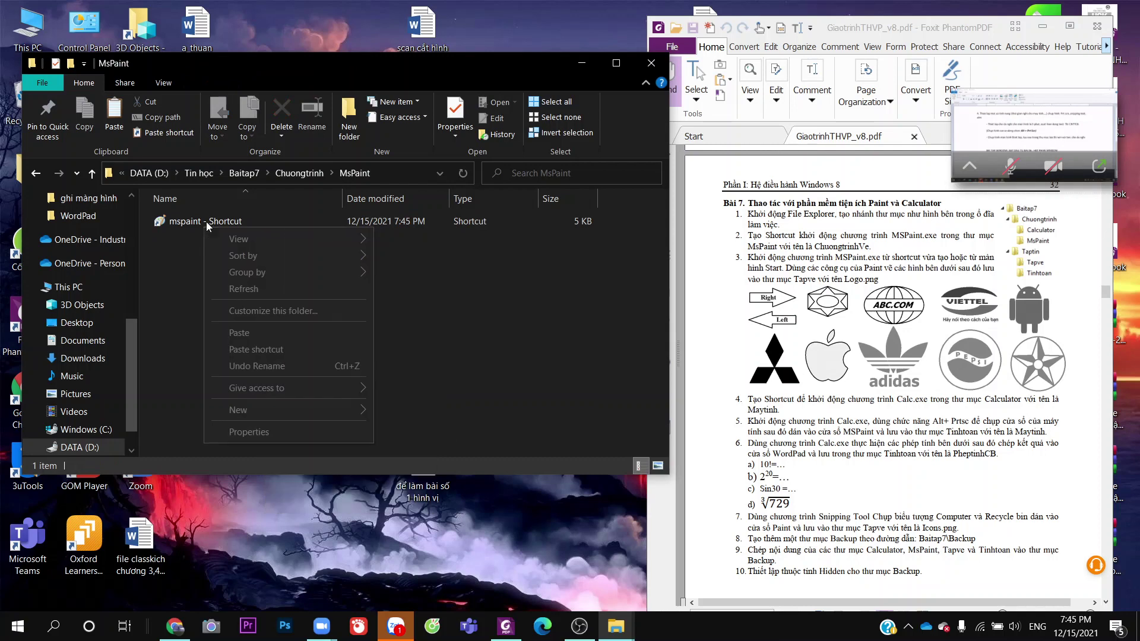
right_click(205, 221)
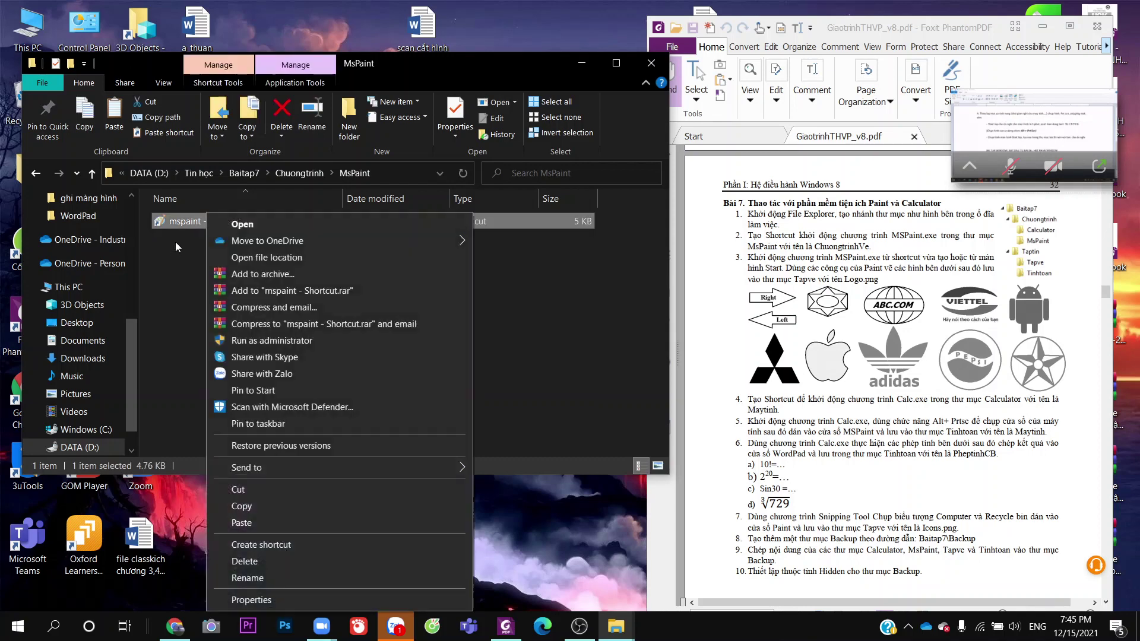
left_click(266, 579)
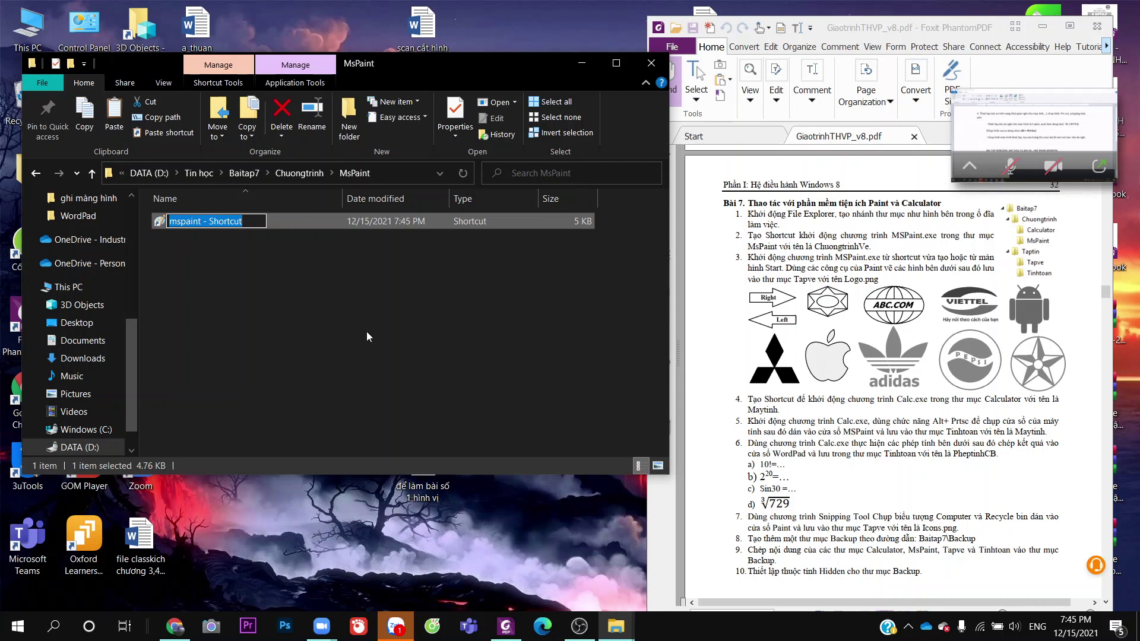
type("ChuongtrinhVe")
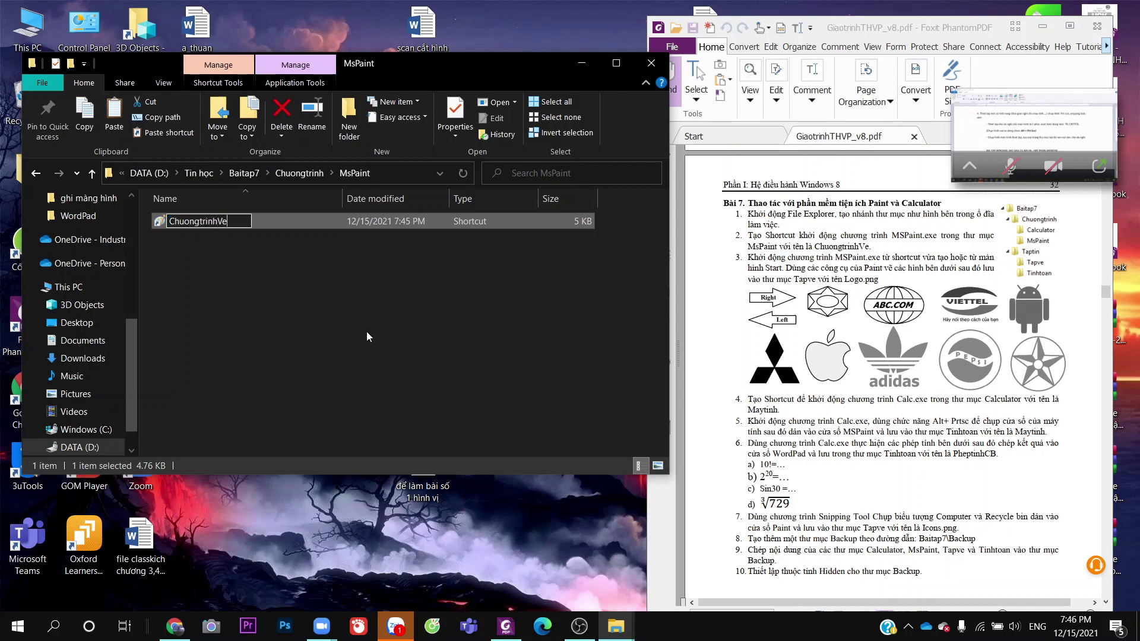
left_click(387, 331)
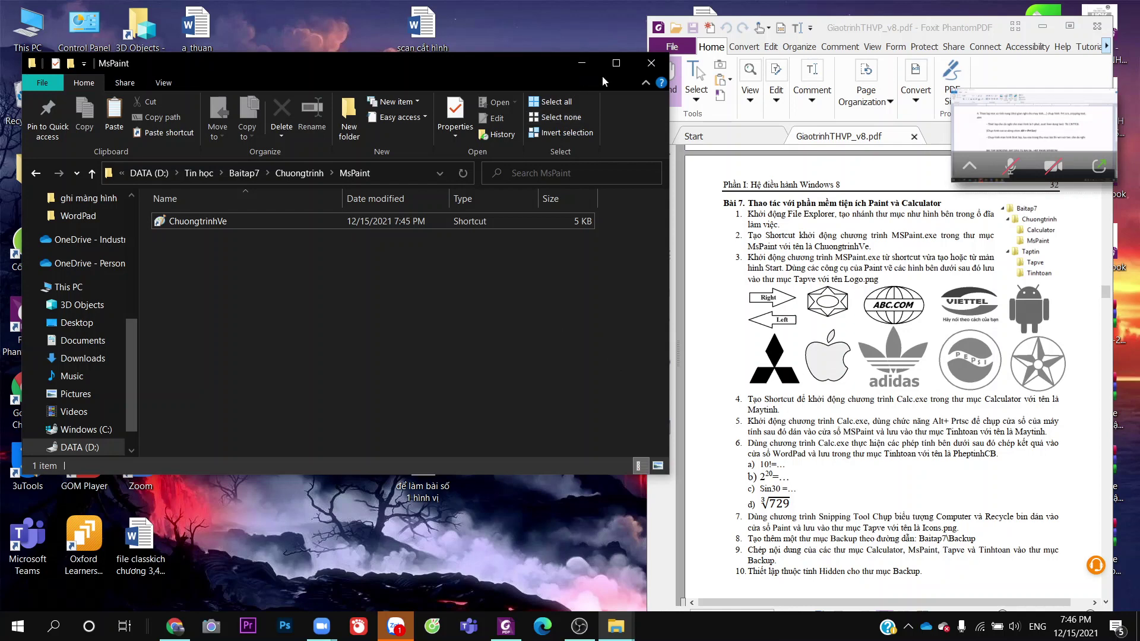
Search the Windows (C:) drive for Calc.exe
left_click(88, 432)
left_click(497, 176)
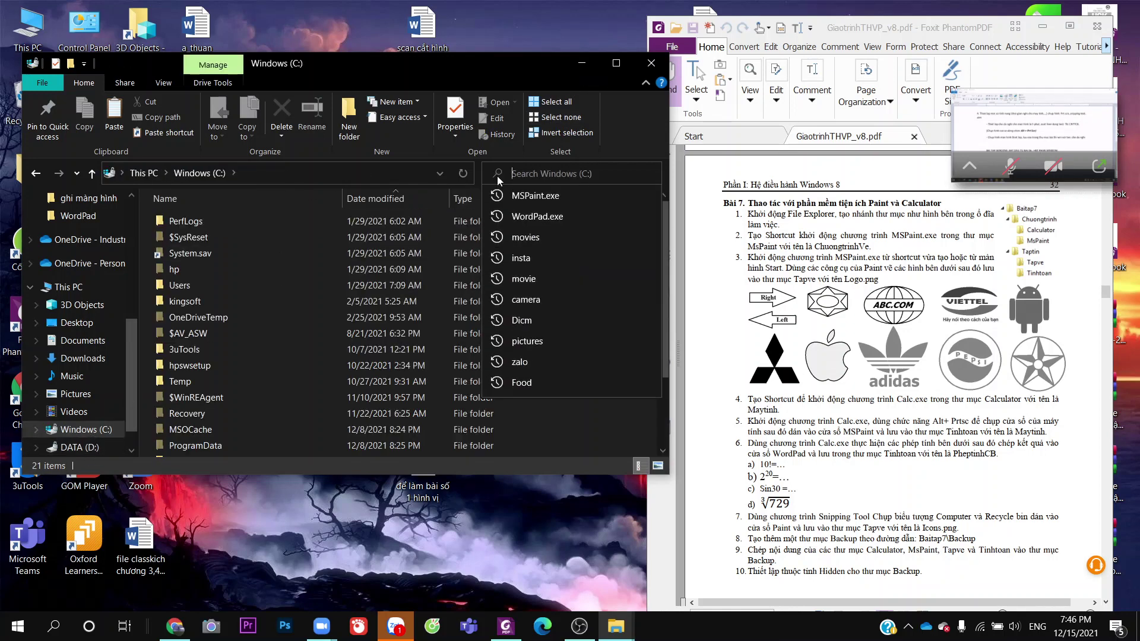
type("Ca")
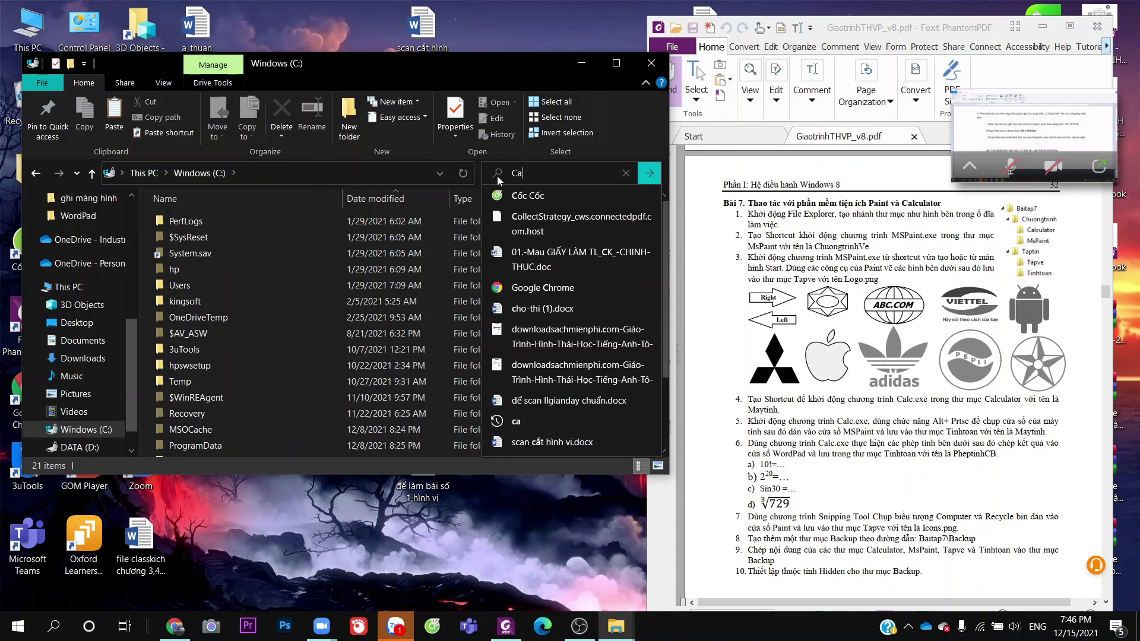
type("lc.")
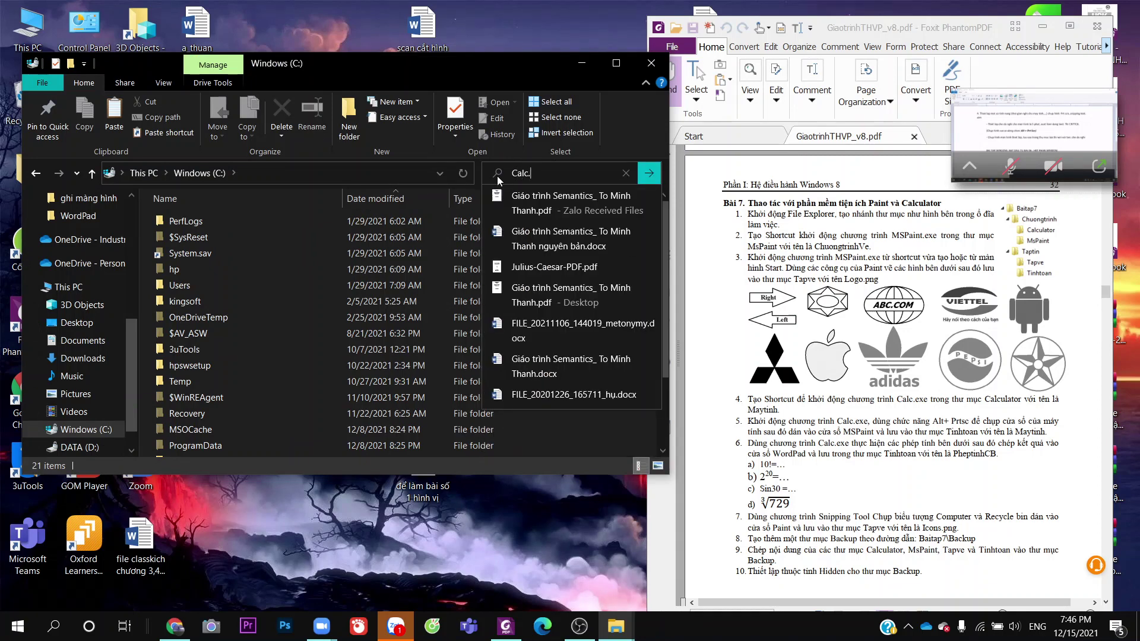
type("xe")
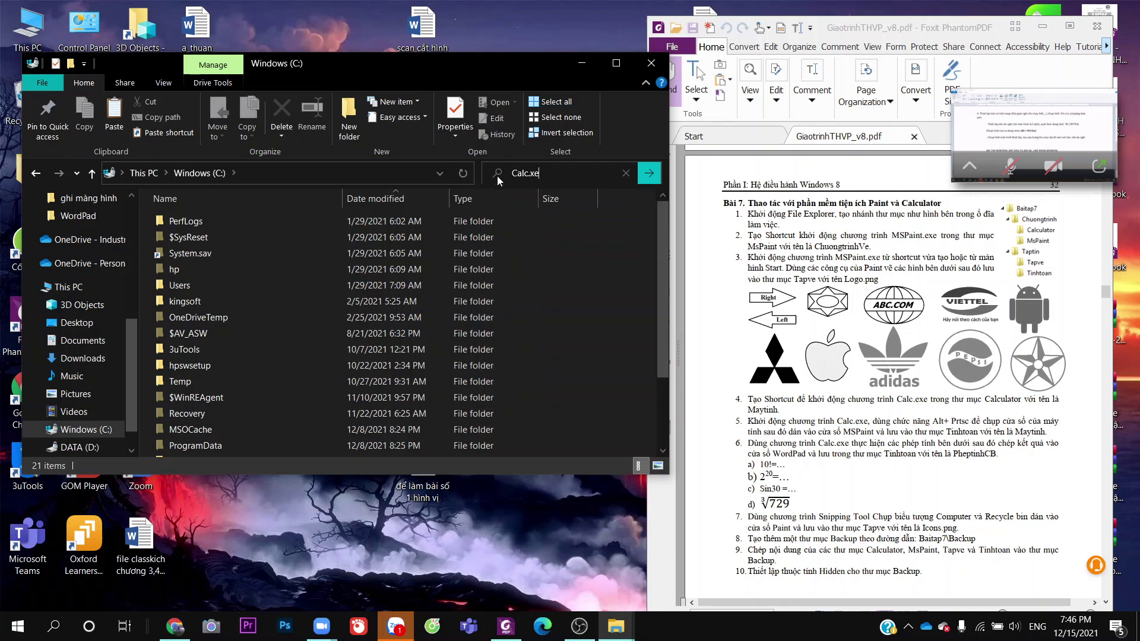
type("x")
key("BackSpace")
key("BackSpace")
key("BackSpace")
type("e")
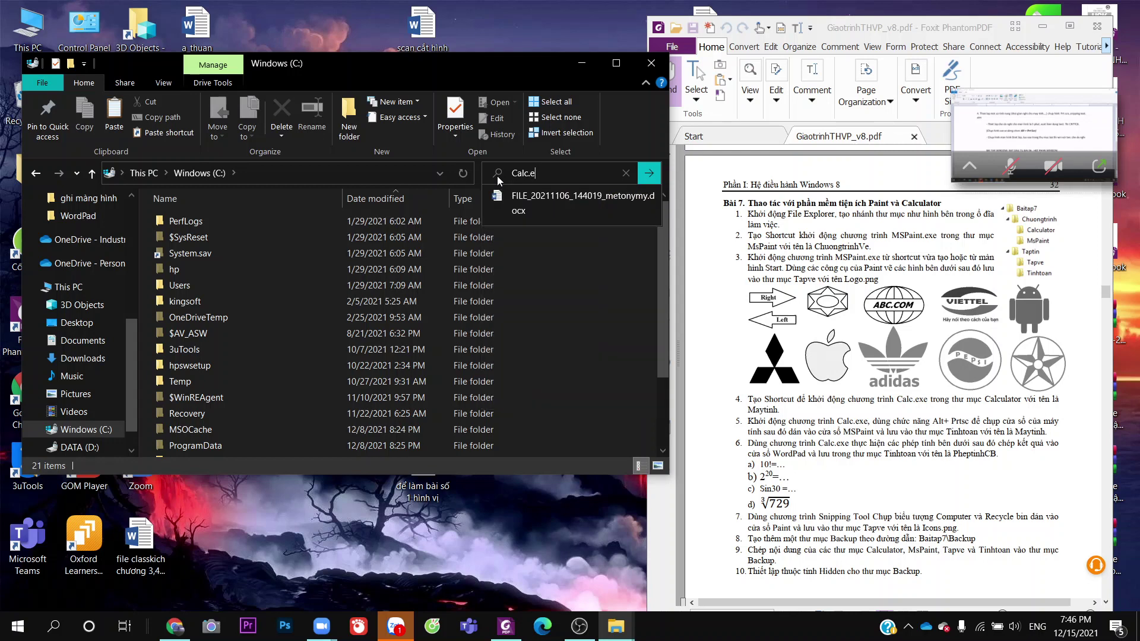
type("xe")
key("Return")
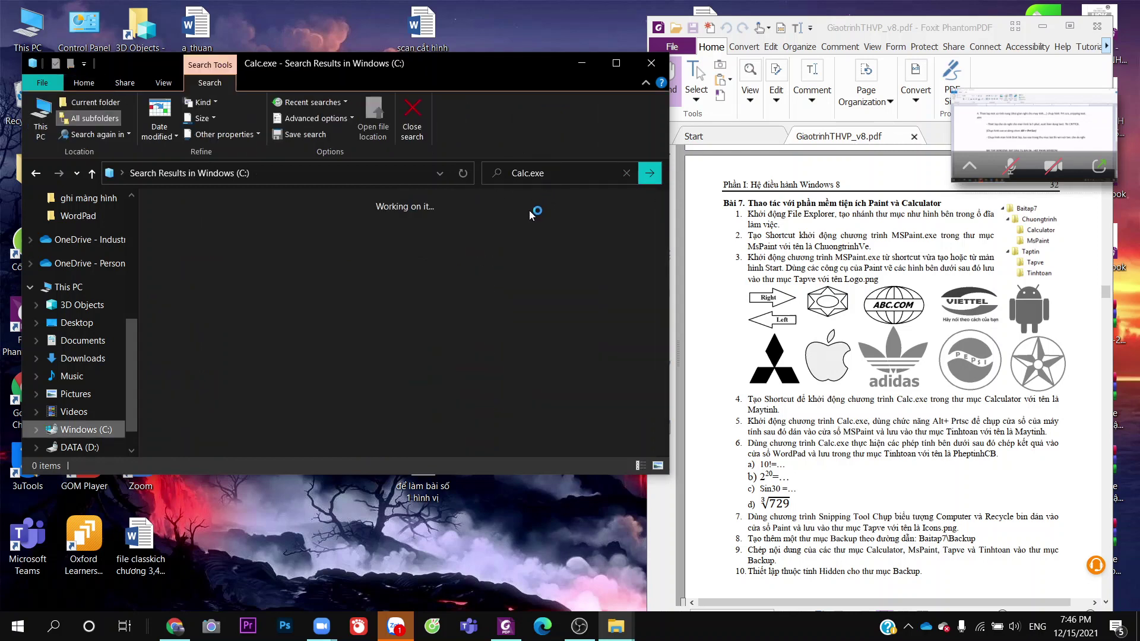
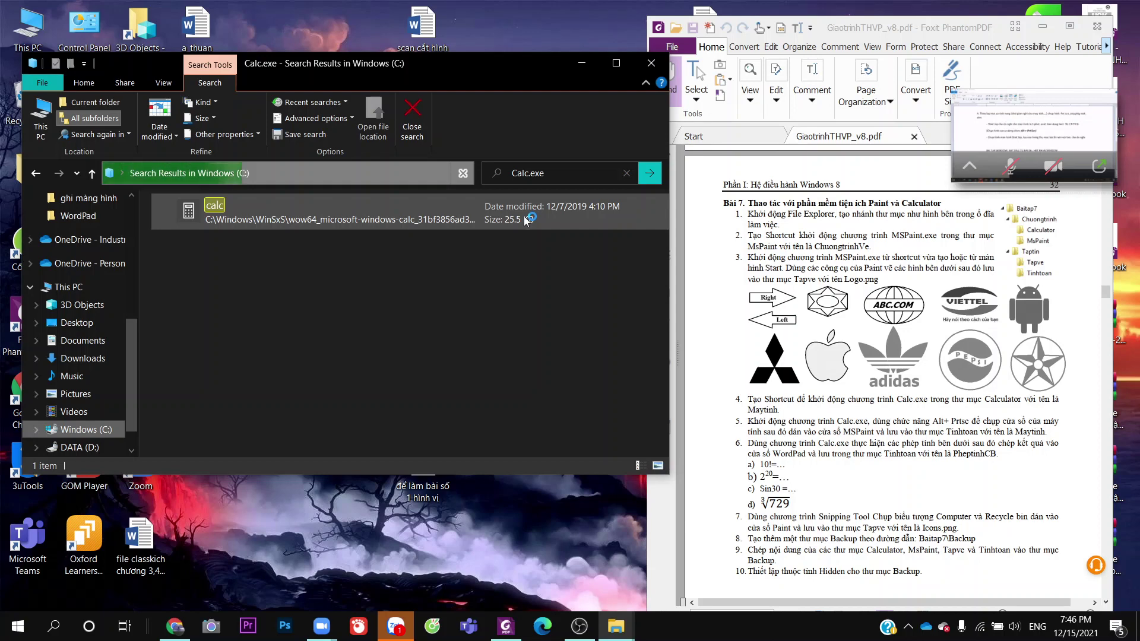
Launch Calculator by searching 'ca' and move its window beside the Explorer search results
left_click(54, 626)
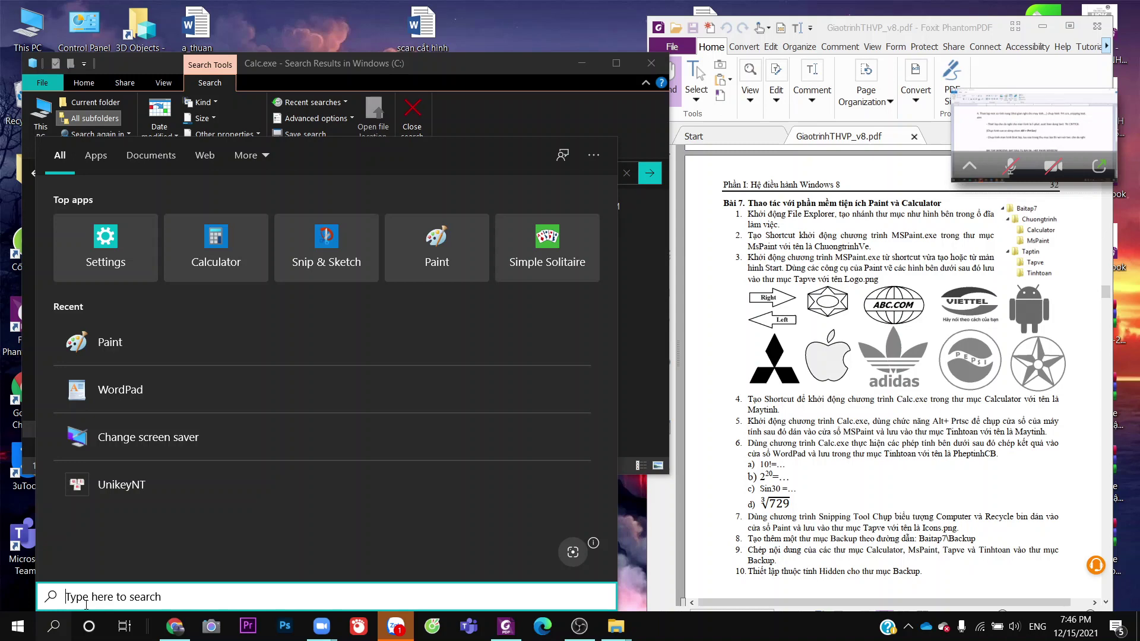
type("ca")
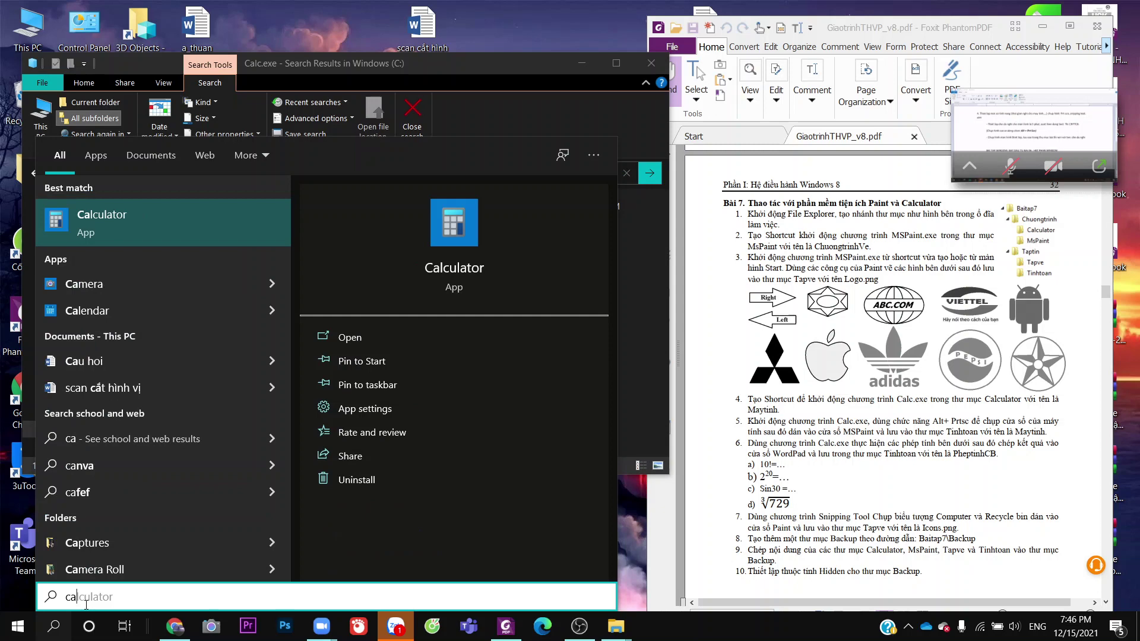
left_click(462, 217)
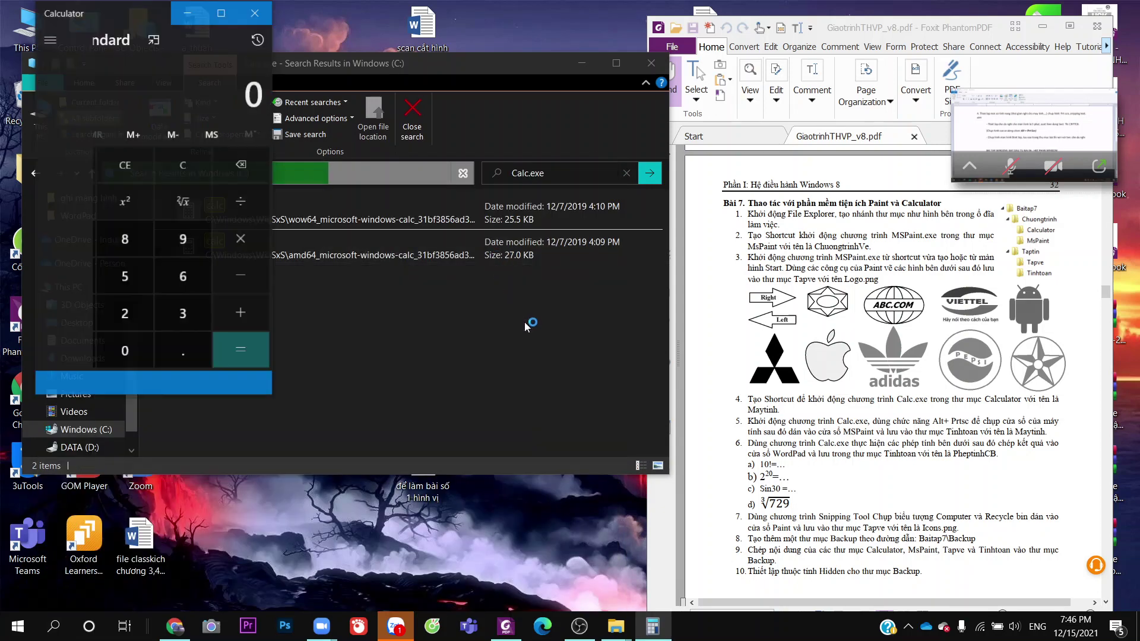
left_click_drag(111, 7, 560, 44)
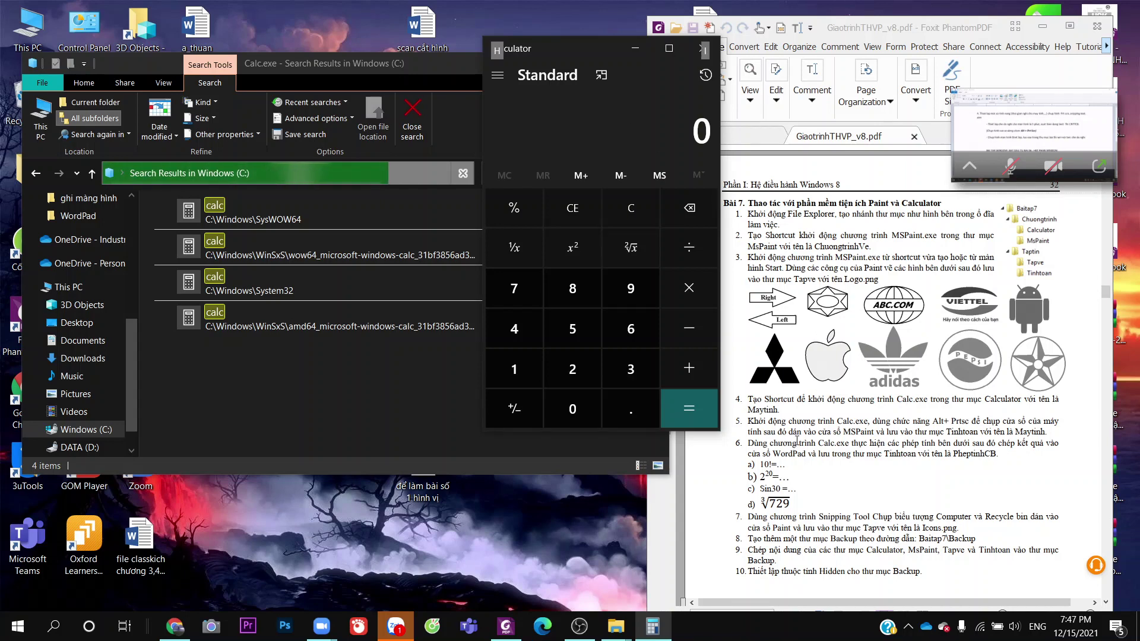
Launch Paint from recent apps and paste the Calculator screenshot onto the canvas
left_click(53, 626)
left_click(178, 386)
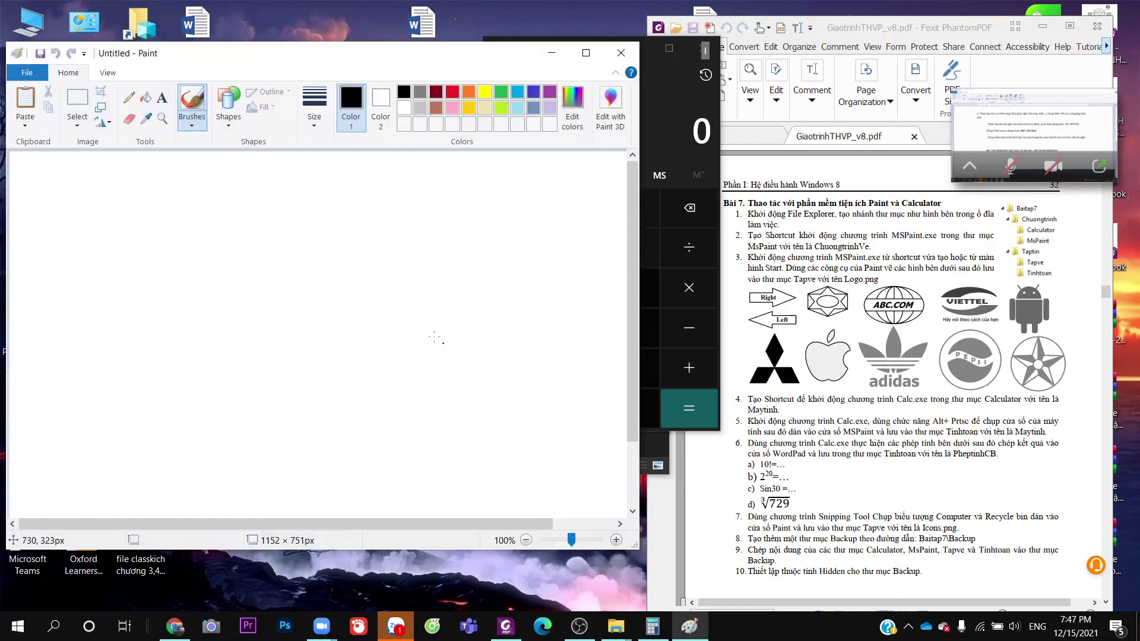
key("ctrl+v")
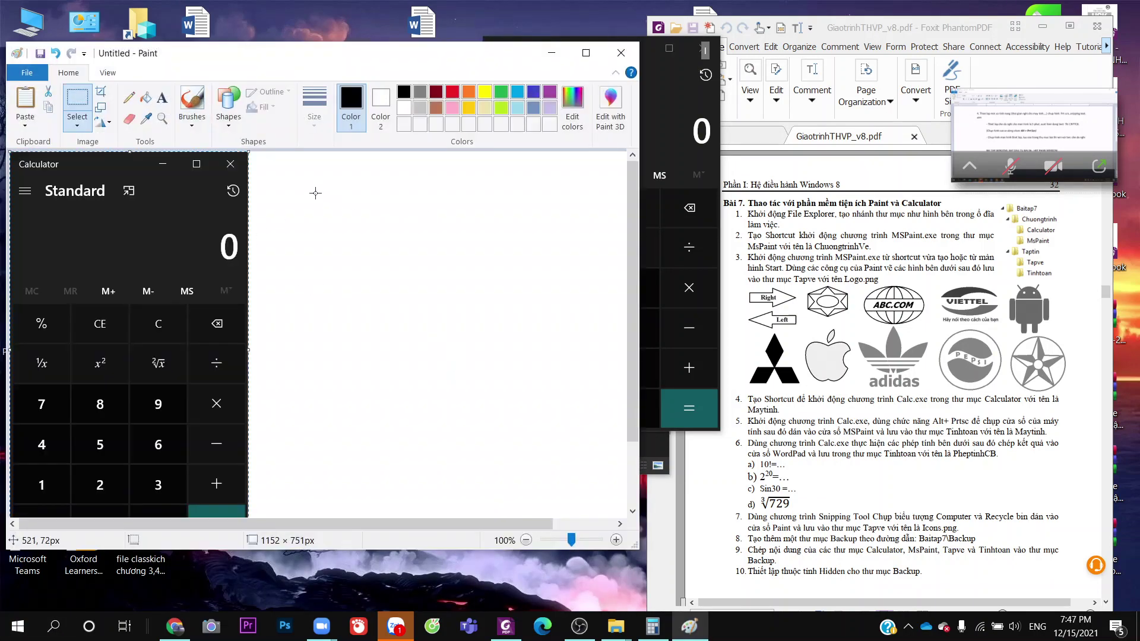
Save the image as Maytinh in the Taptin > Tinhtoan folder
left_click(26, 73)
left_click(140, 163)
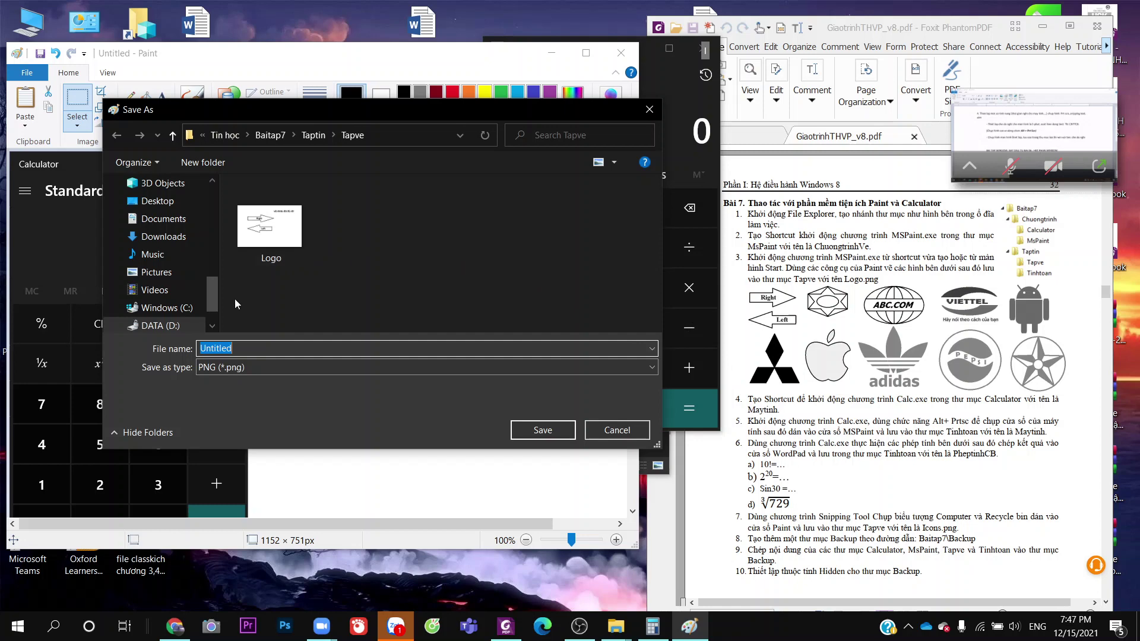
left_click(315, 135)
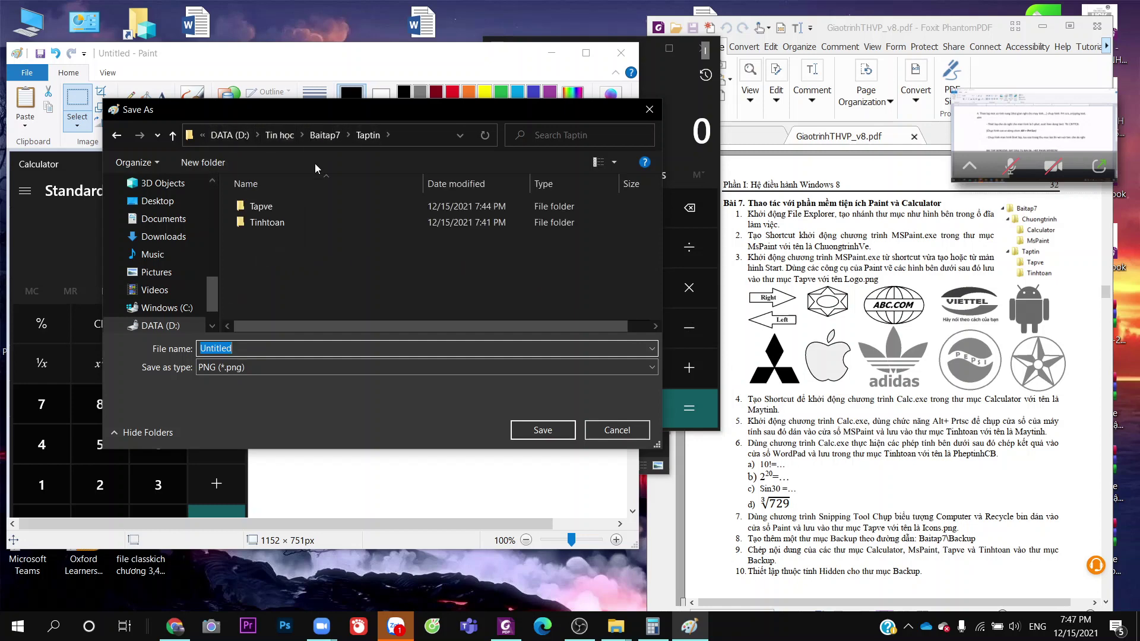
double_click(297, 225)
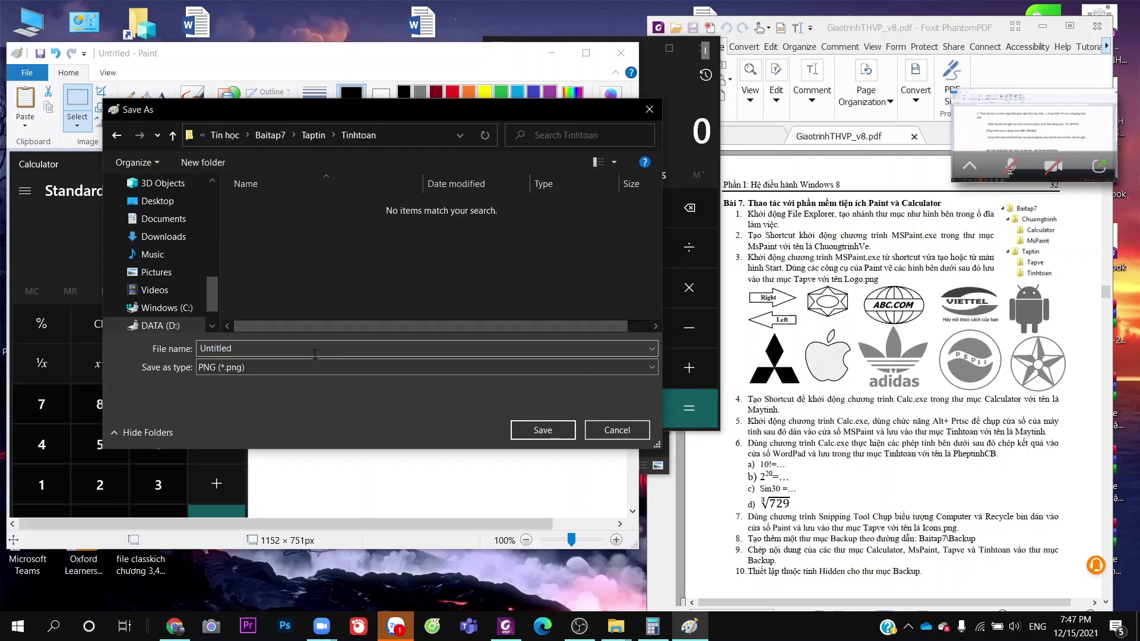
double_click(236, 352)
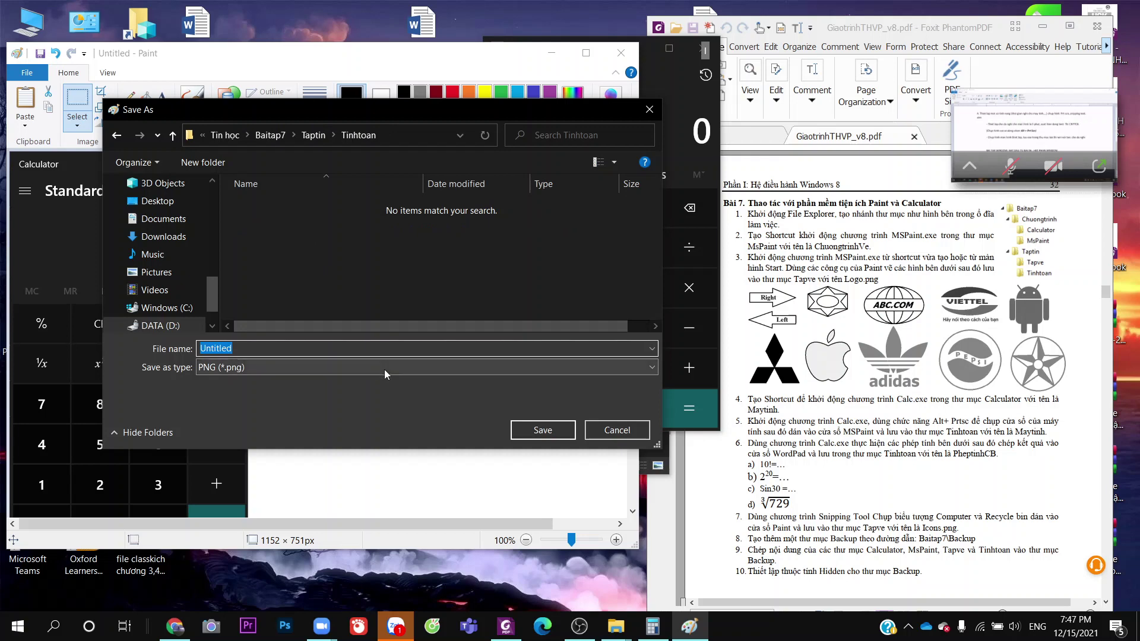
type("Maytinh")
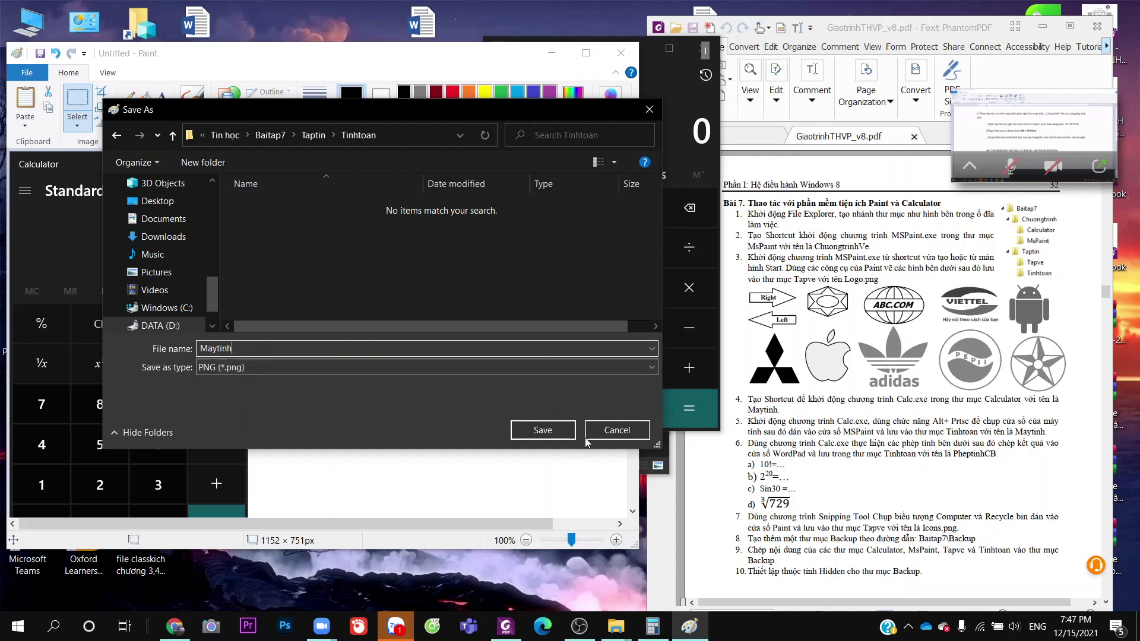
left_click(560, 430)
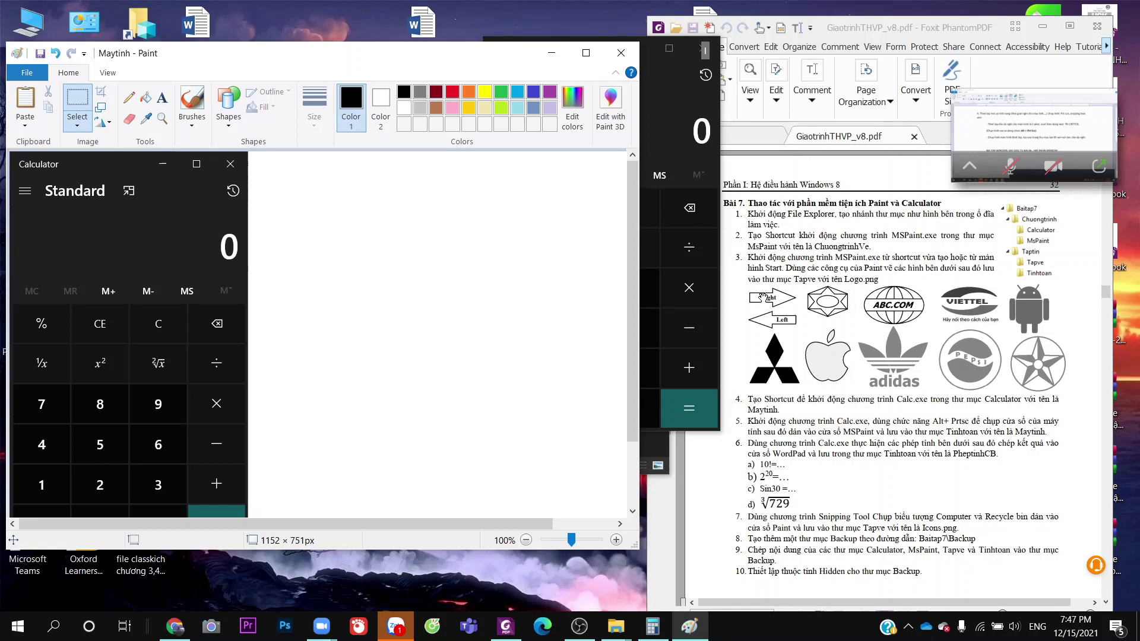
Close Paint, bring Calculator back, and enter 10 in Standard mode
left_click(621, 53)
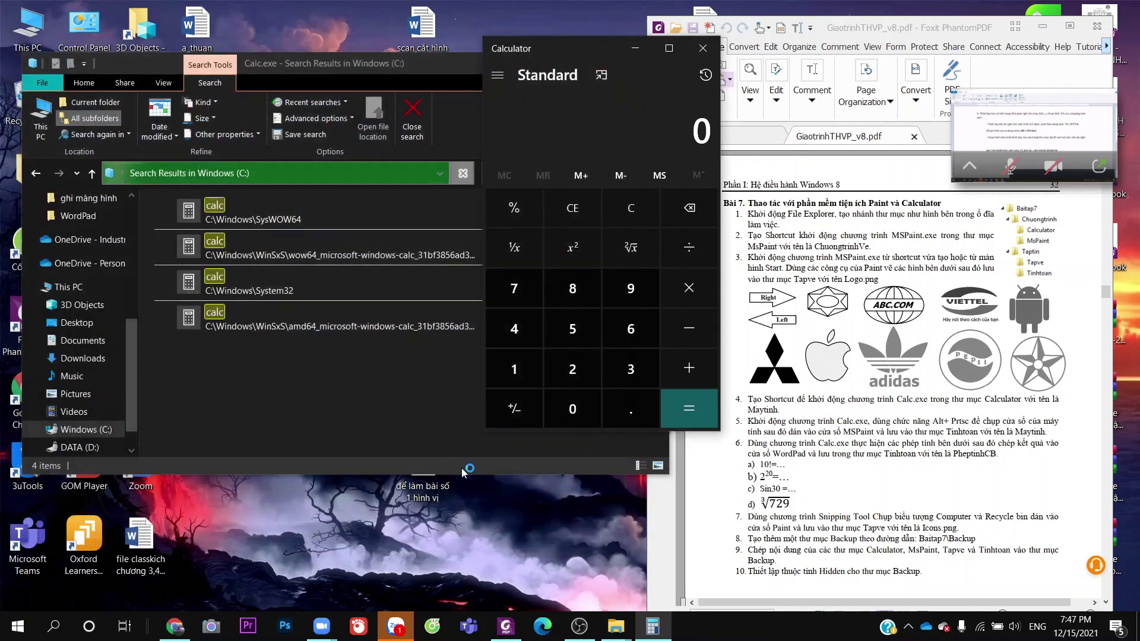
left_click(652, 628)
left_click(652, 628)
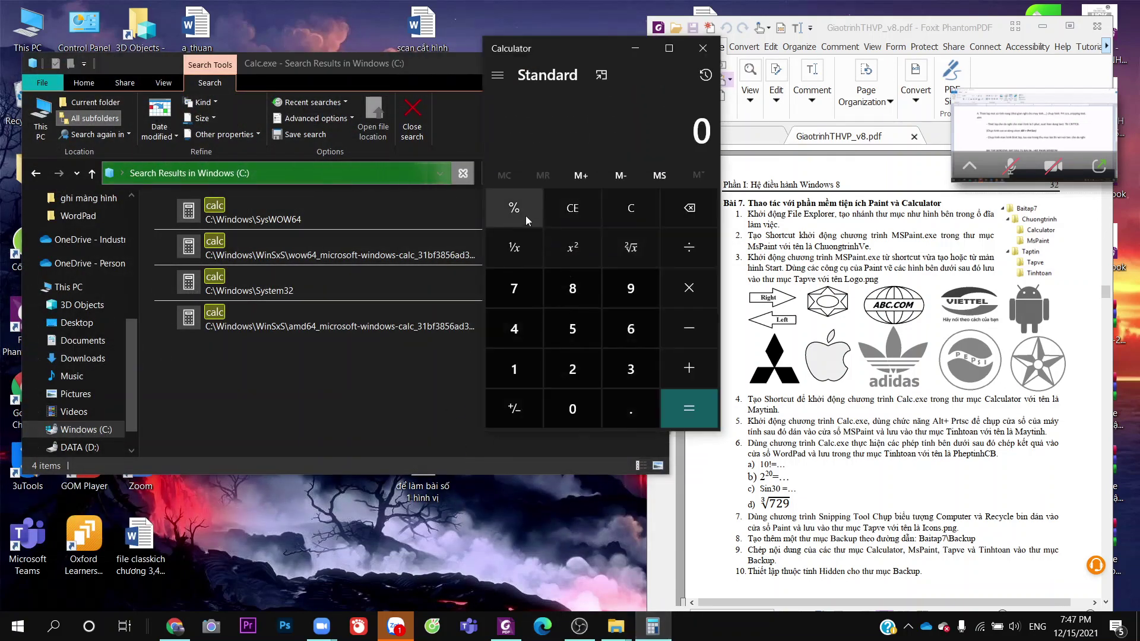
left_click(500, 80)
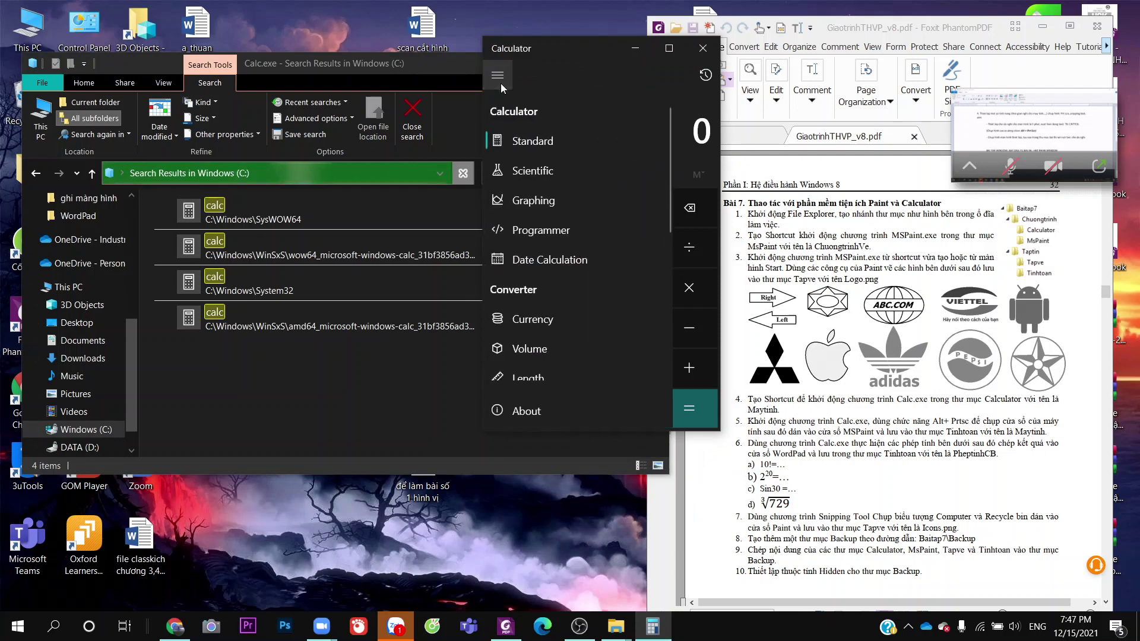
left_click(514, 136)
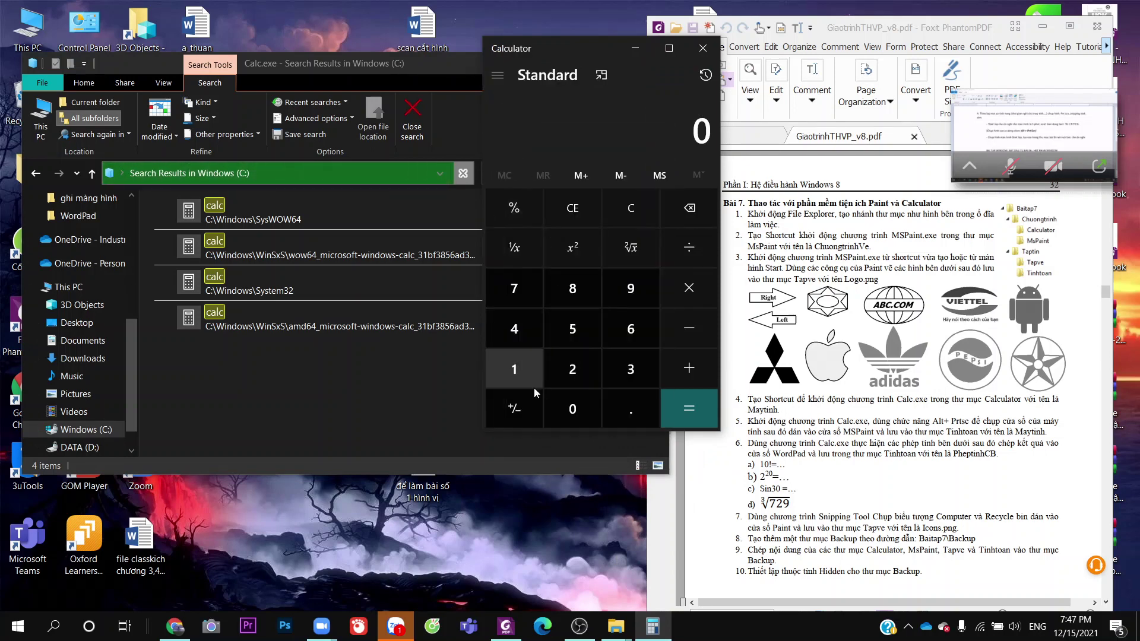
left_click(522, 374)
left_click(564, 407)
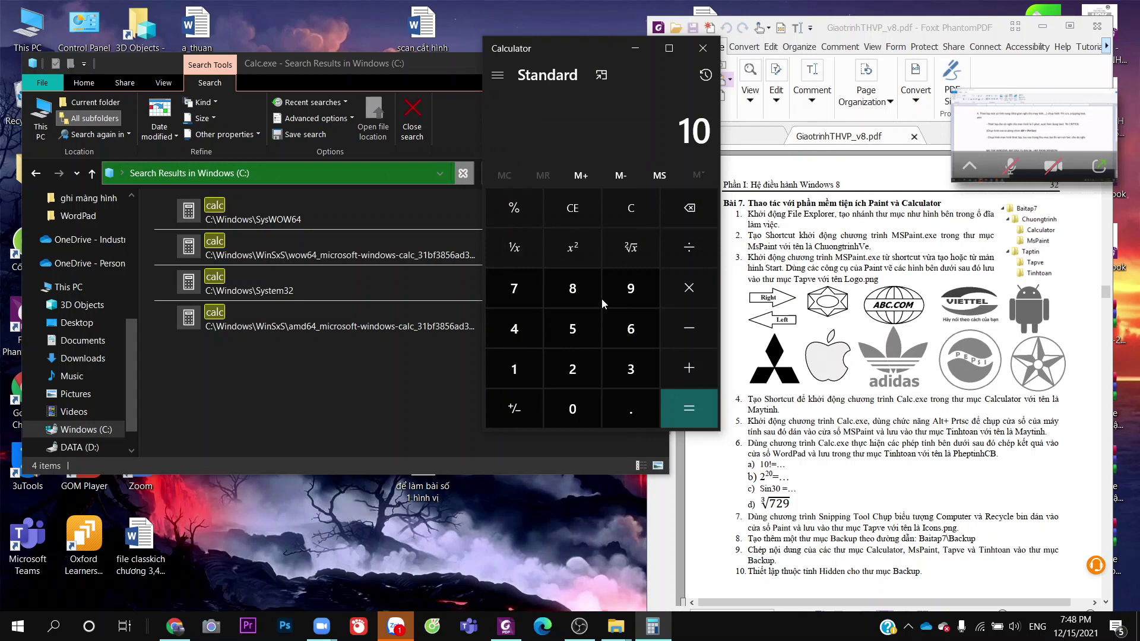
Pick Scientific from the calculator's mode list
left_click(498, 76)
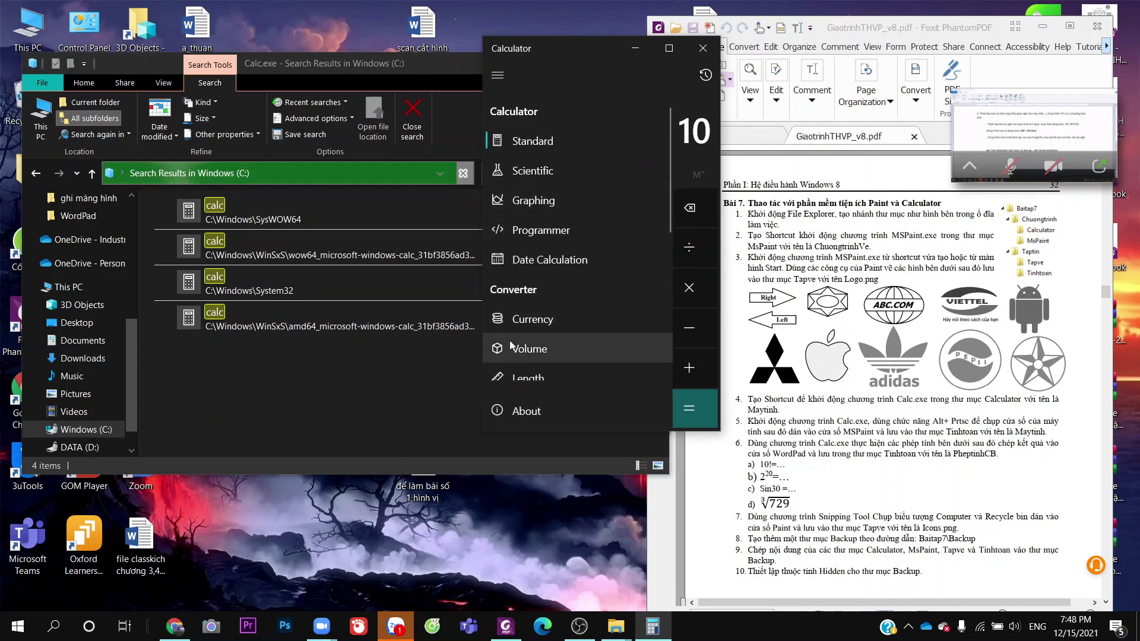
scroll(515, 356, "down", 3)
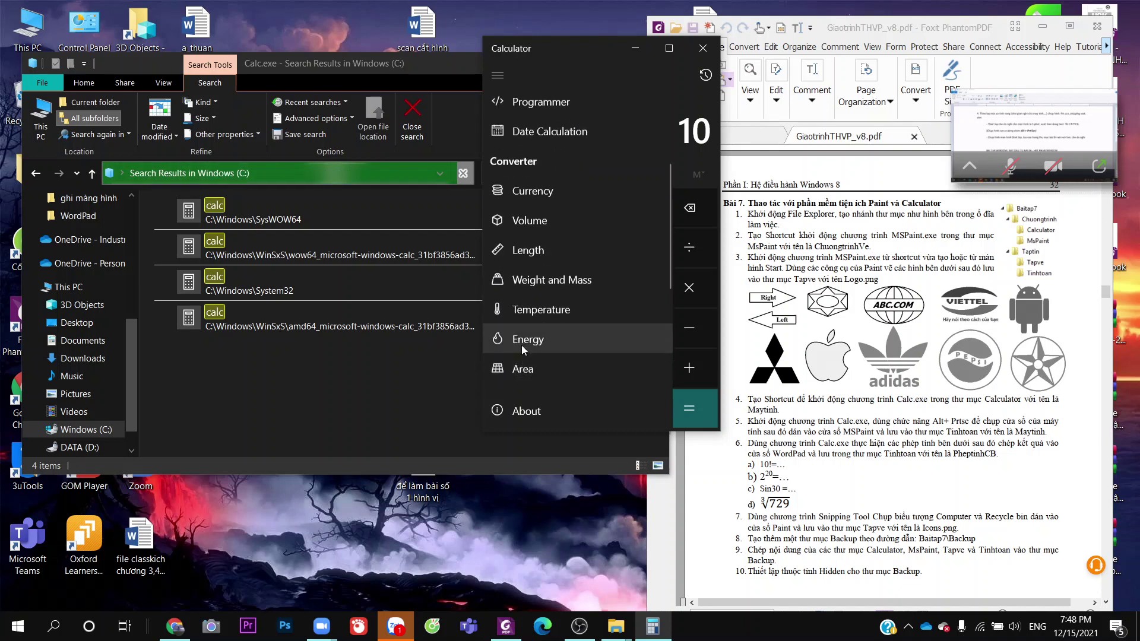
scroll(523, 346, "down", 3)
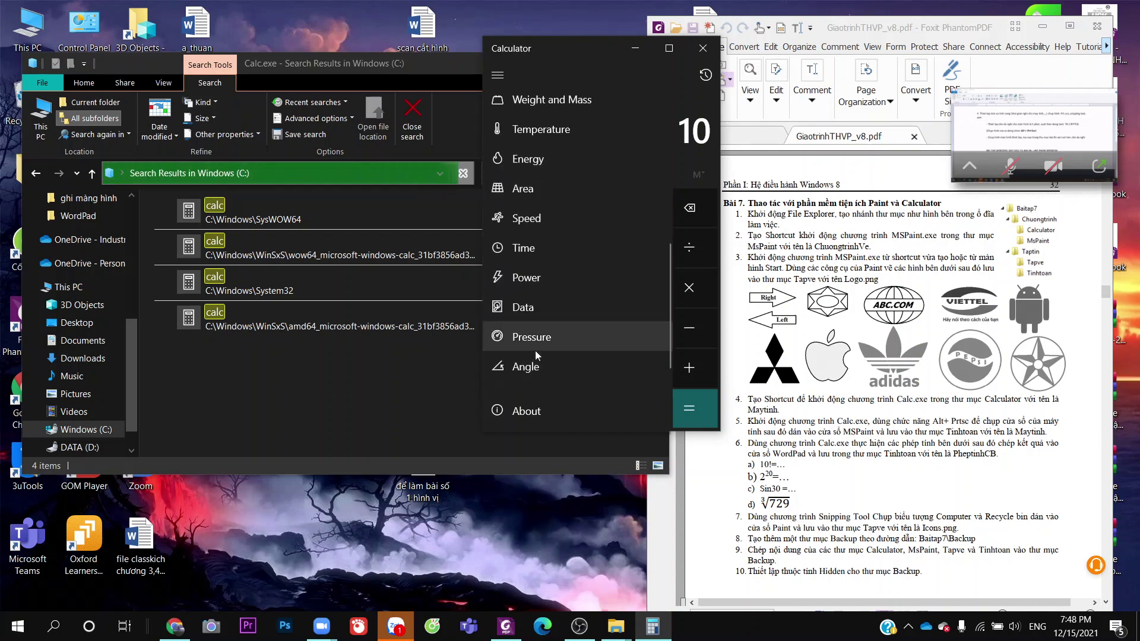
scroll(536, 348, "up", 4)
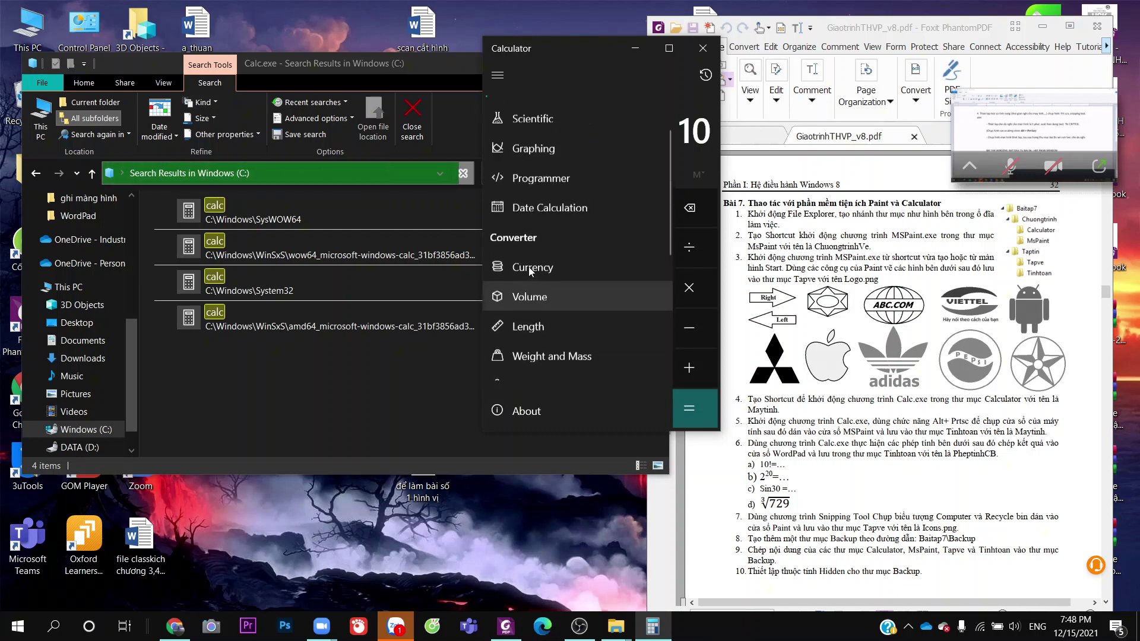
scroll(528, 266, "up", 1)
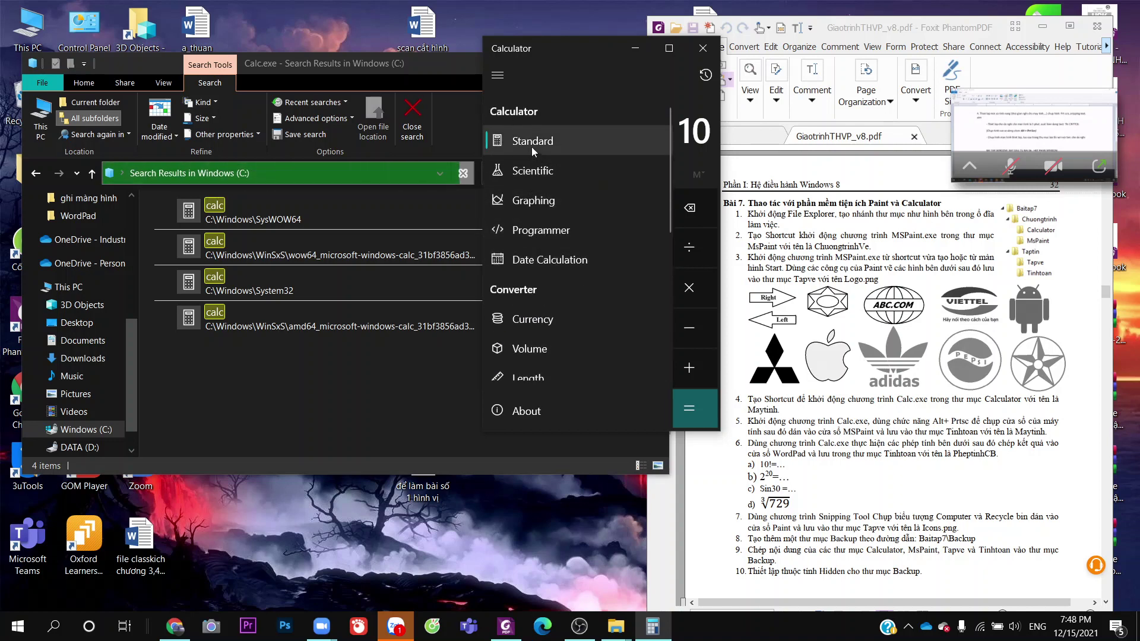
left_click(529, 168)
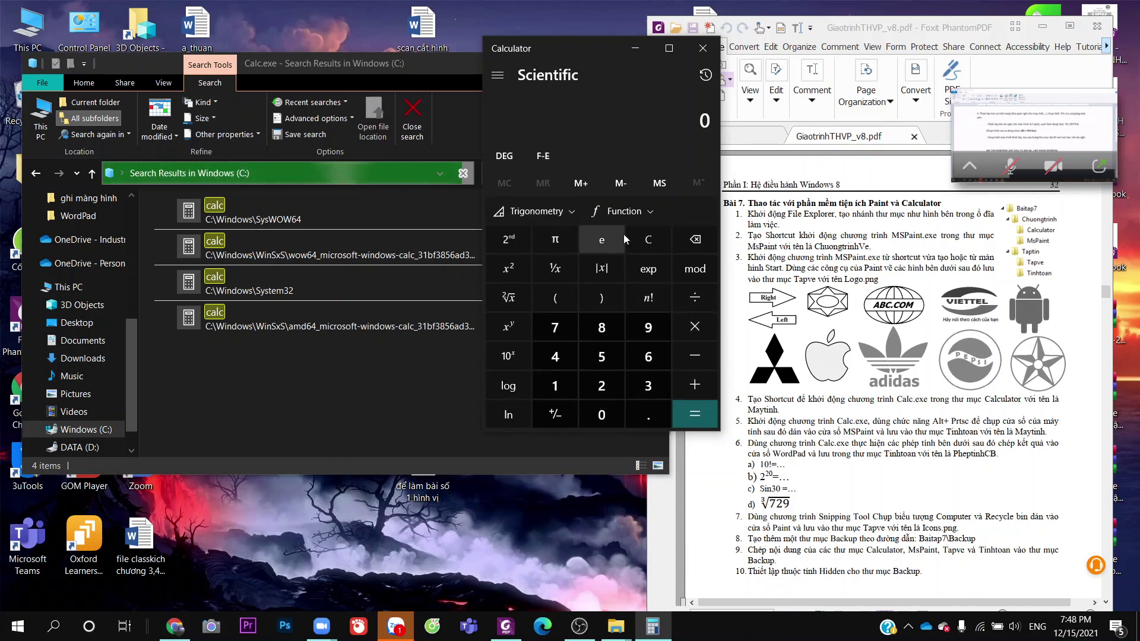
Enter 10 and apply n! to get 3,628,800
left_click(566, 213)
left_click(565, 213)
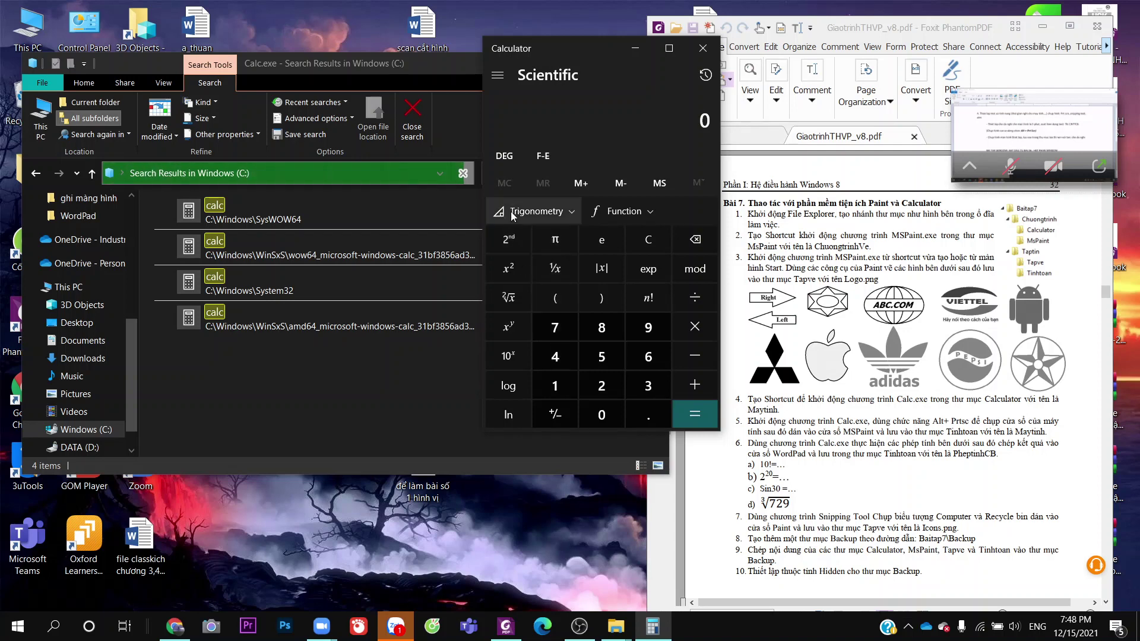
left_click(661, 297)
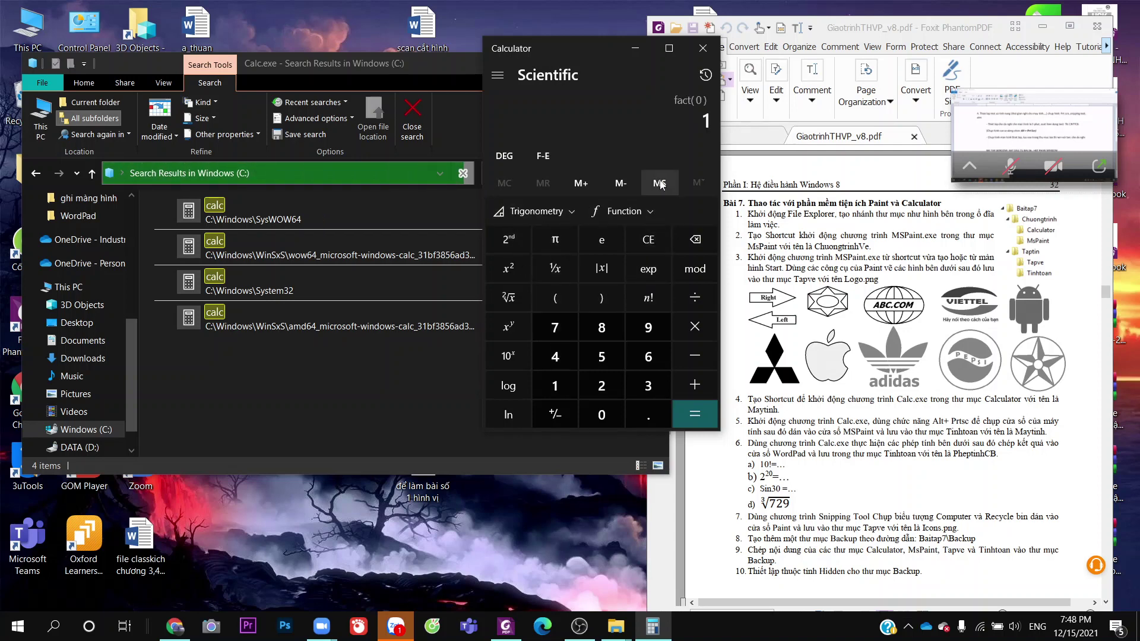
left_click(547, 395)
left_click(591, 412)
left_click(647, 307)
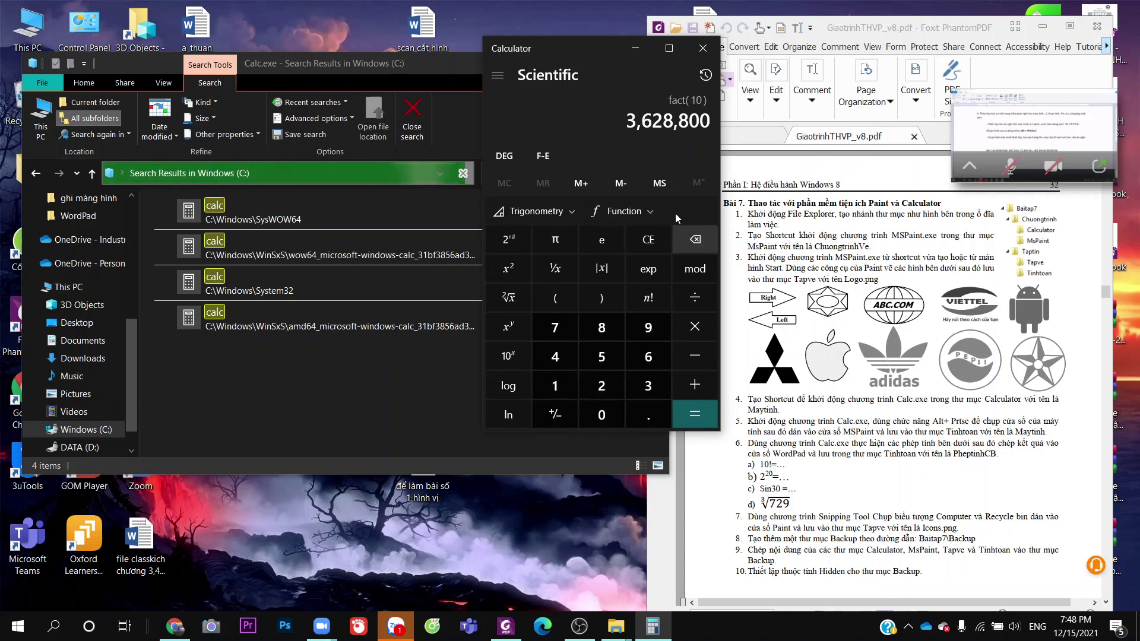
Clear the display, recompute 10! as 3,628,800, then bring up Windows search
left_click(611, 237)
left_click(632, 240)
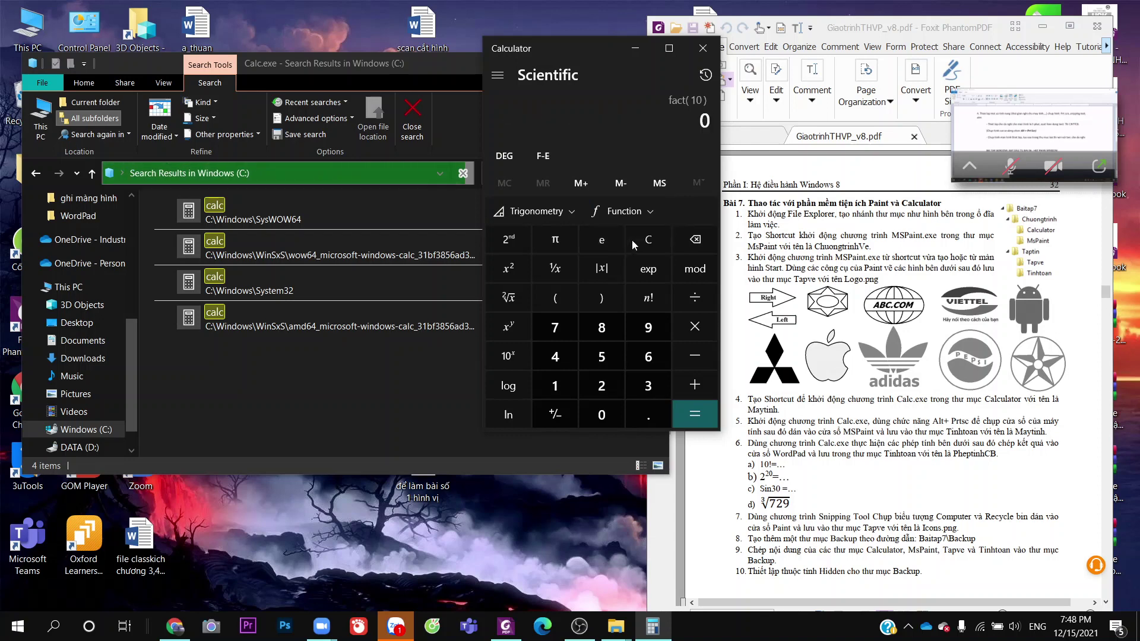
left_click(632, 240)
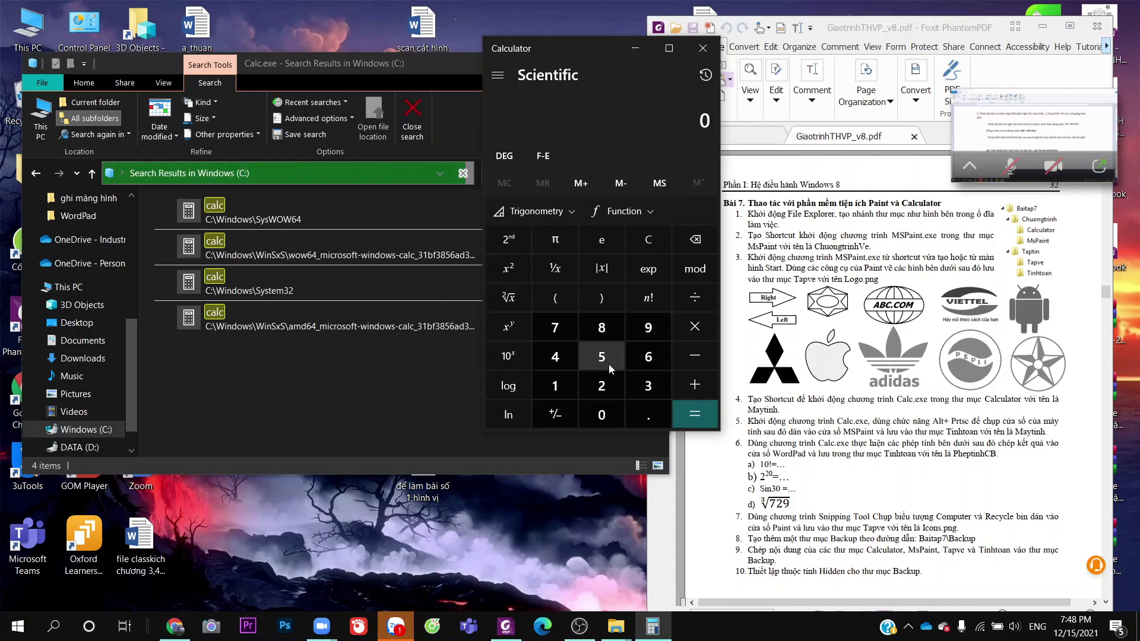
left_click(560, 392)
left_click(586, 419)
left_click(658, 297)
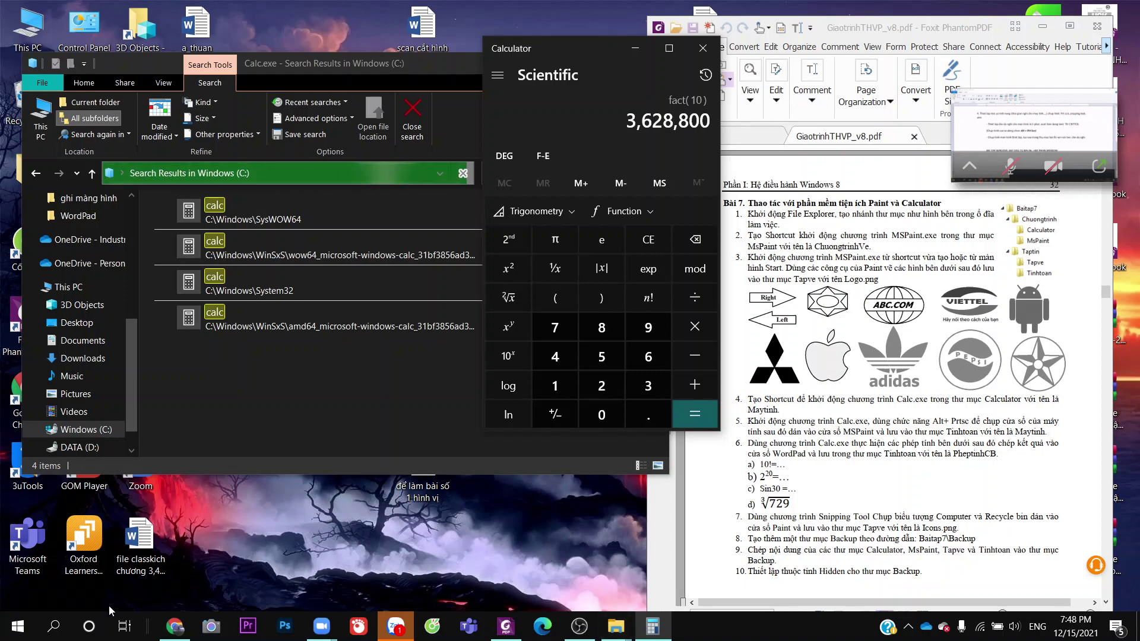
left_click(53, 627)
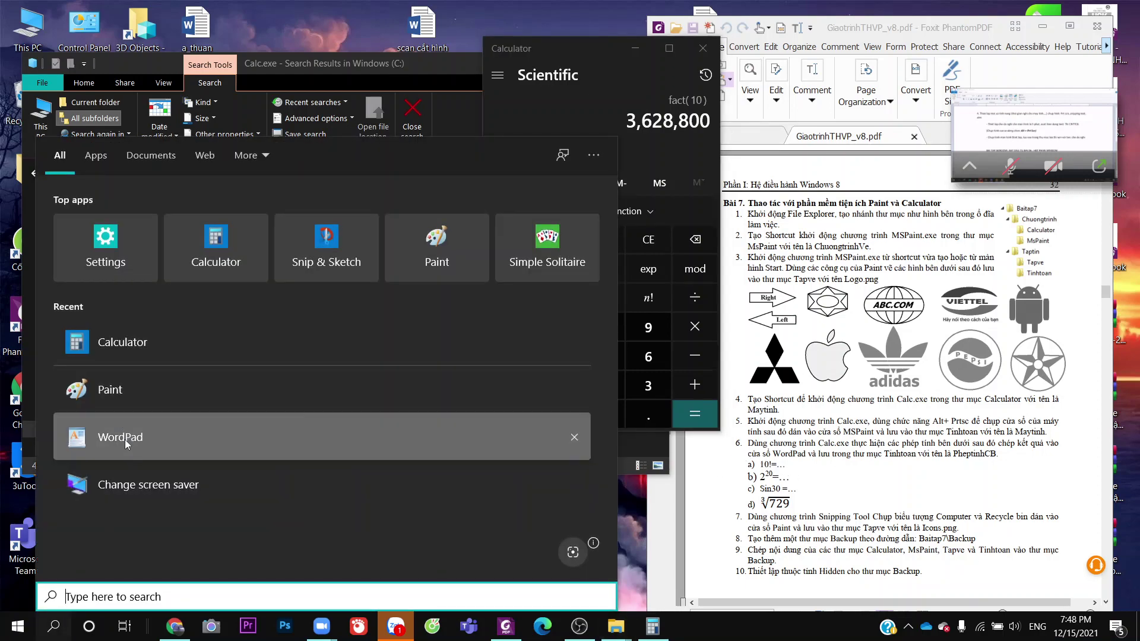
Launch WordPad and type 3628800 on the first line of a new document
left_click(120, 437)
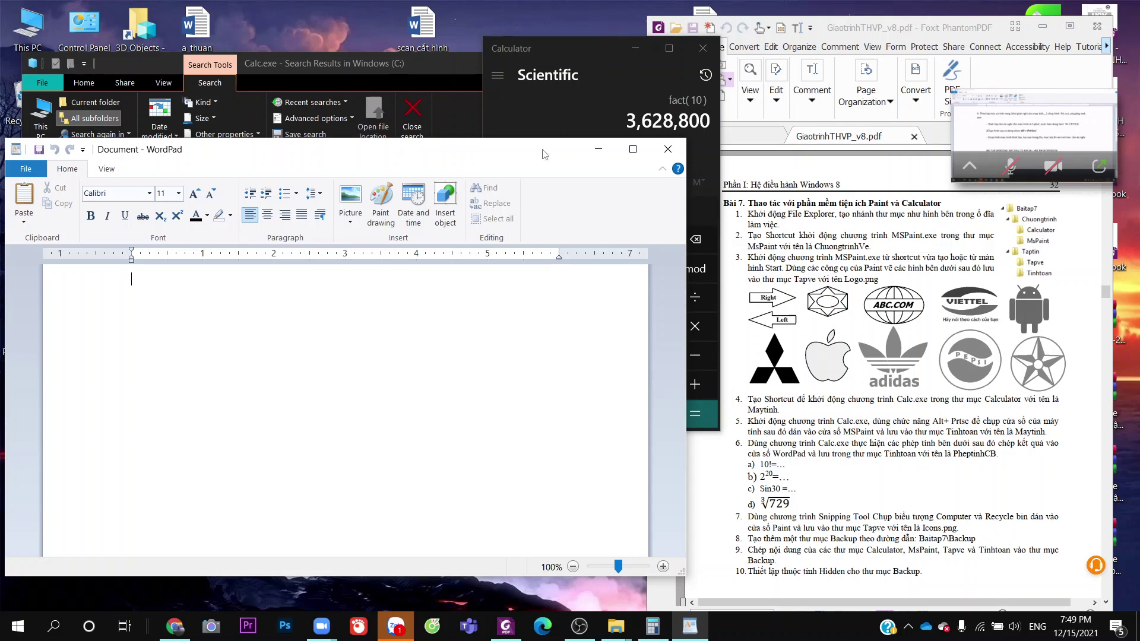
type("10")
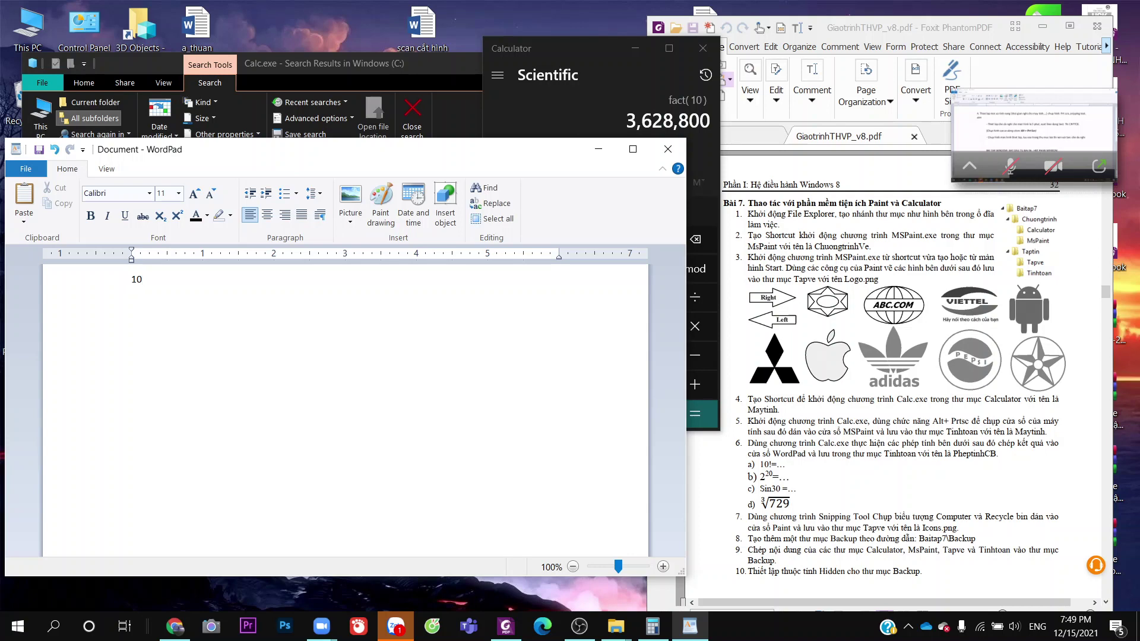
type("!=")
key("BackSpace")
key("BackSpace")
key("BackSpace")
key("BackSpace")
type("3628800")
key("alt")
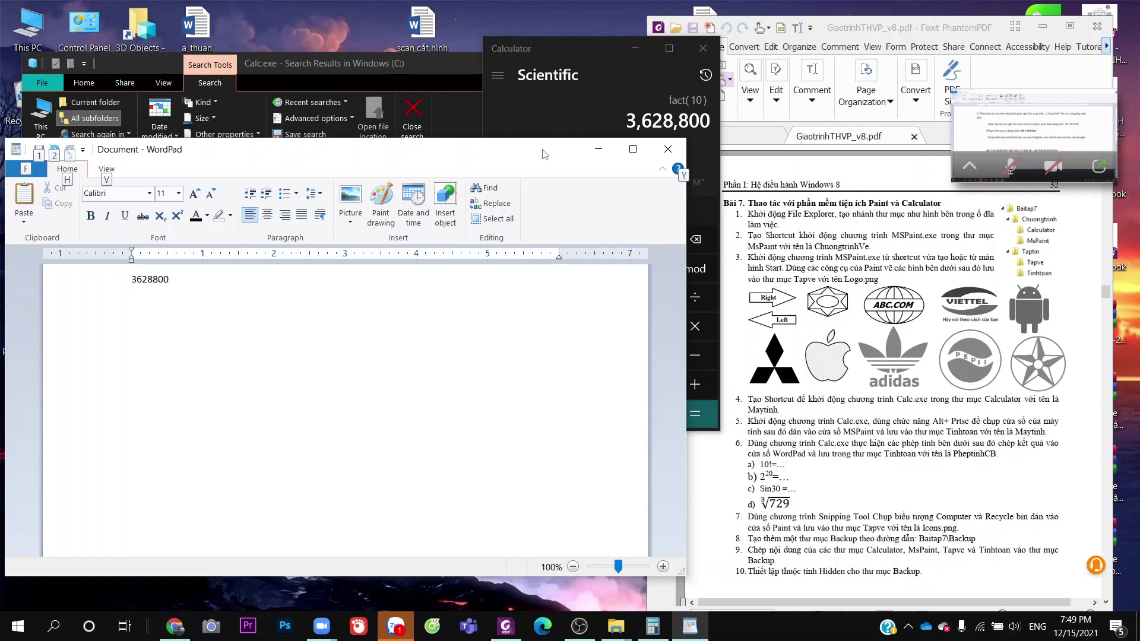
Clear the old result and experiment with x^y, getting 20 squared as 400
left_click(623, 87)
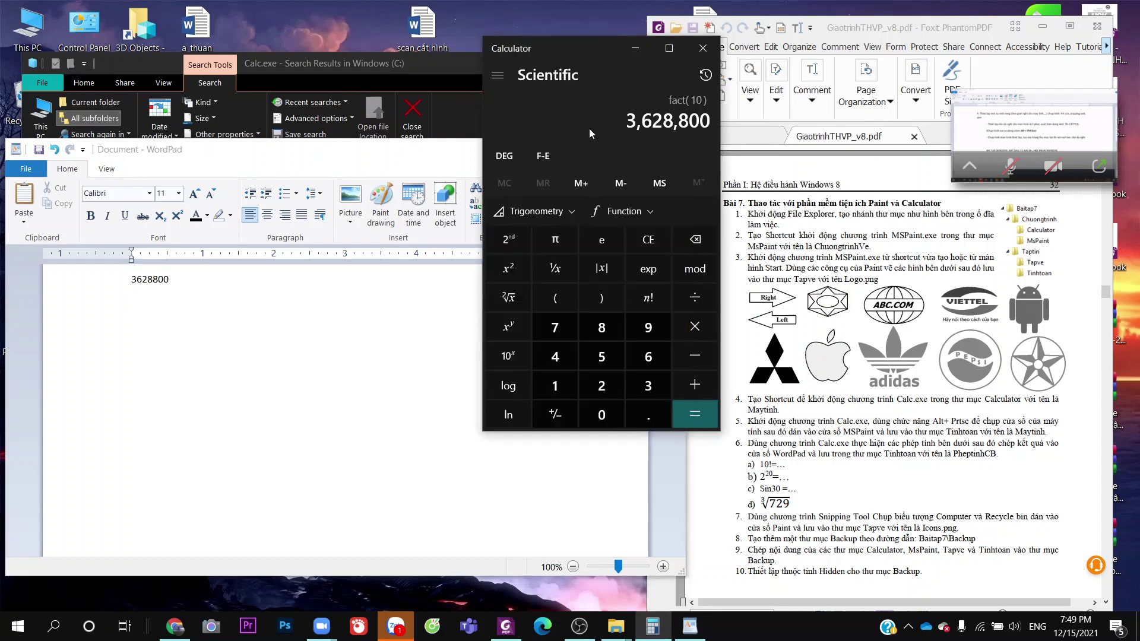
left_click(508, 160)
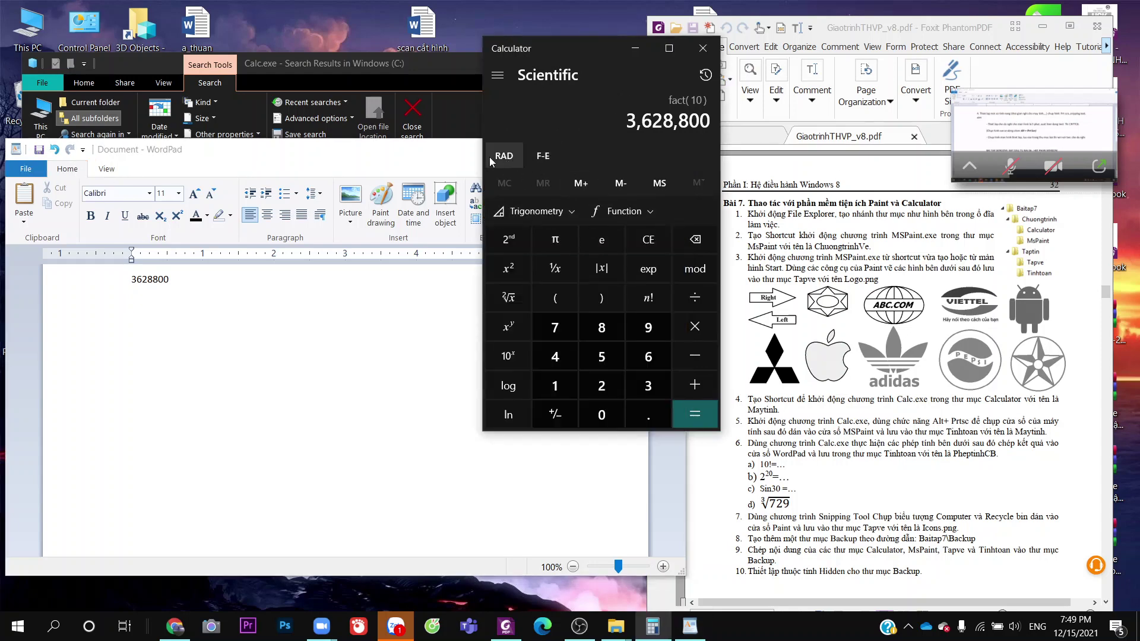
double_click(491, 156)
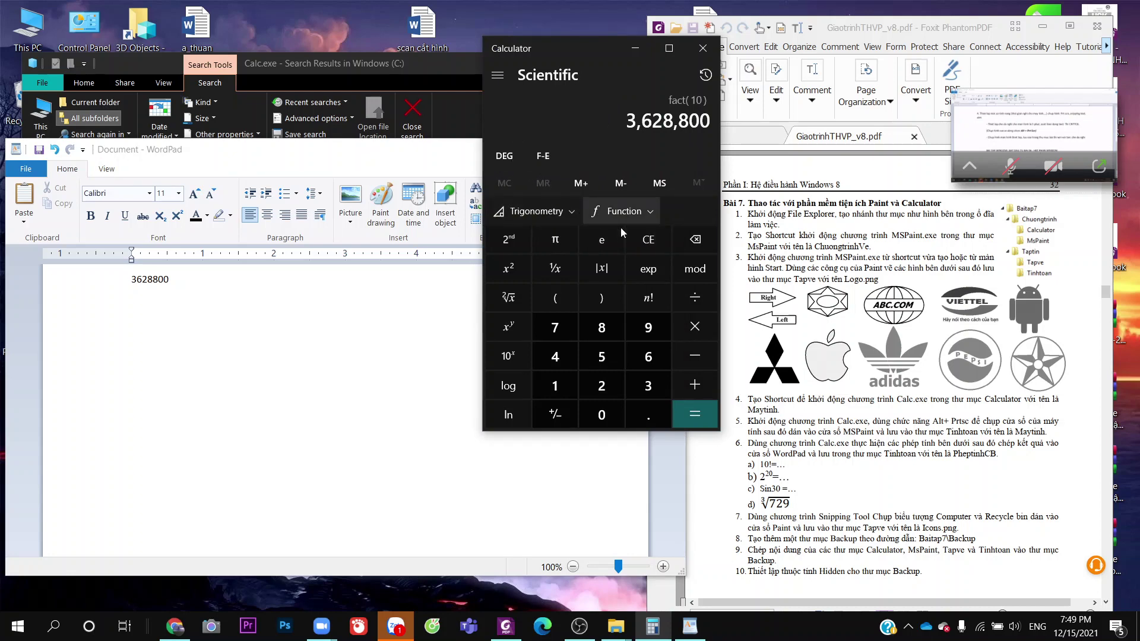
left_click(646, 240)
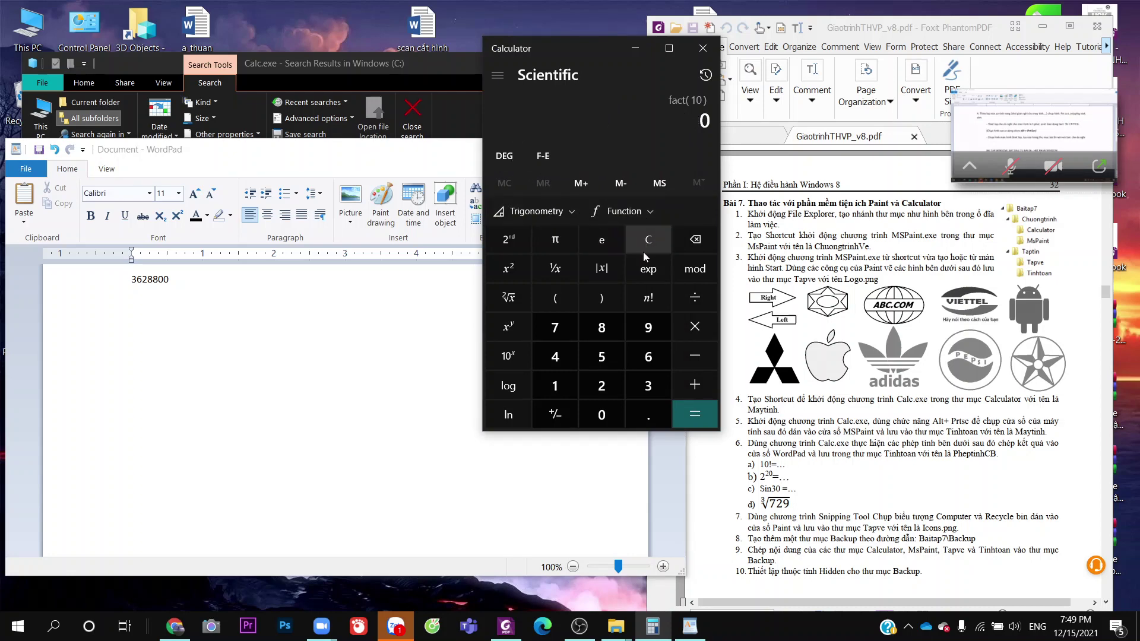
left_click(596, 385)
left_click(601, 414)
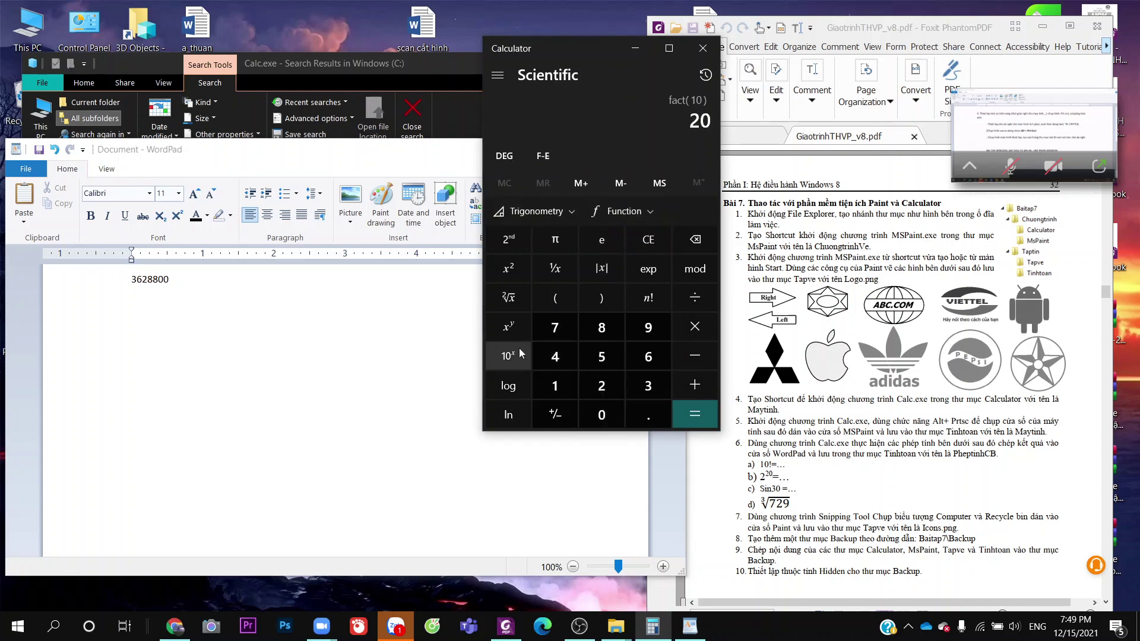
left_click(516, 325)
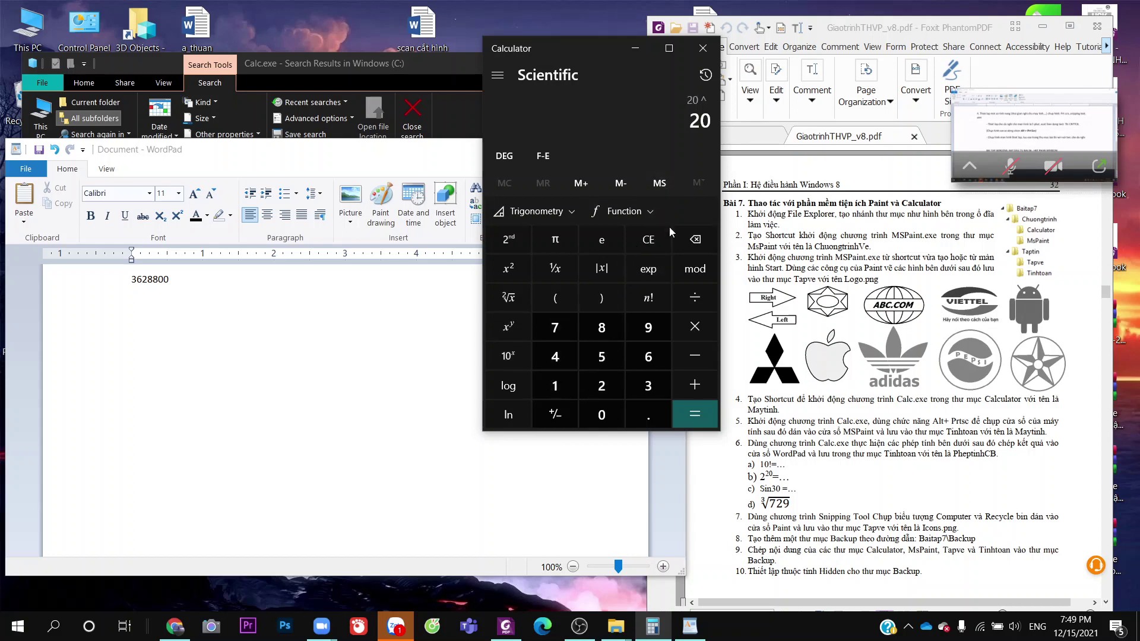
left_click(649, 239)
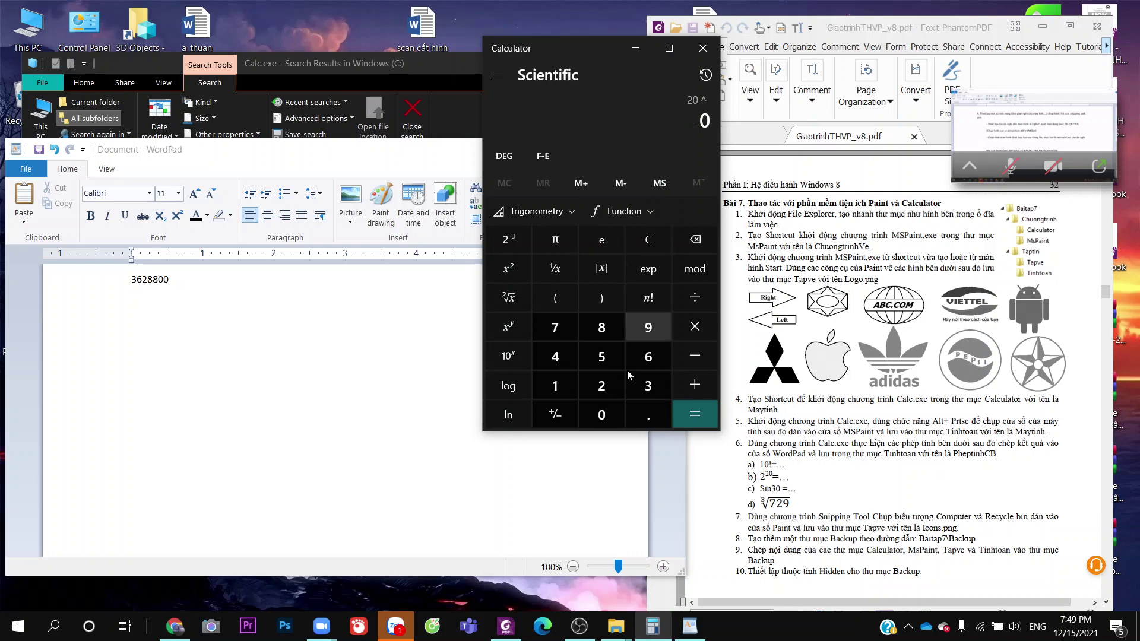
left_click(602, 385)
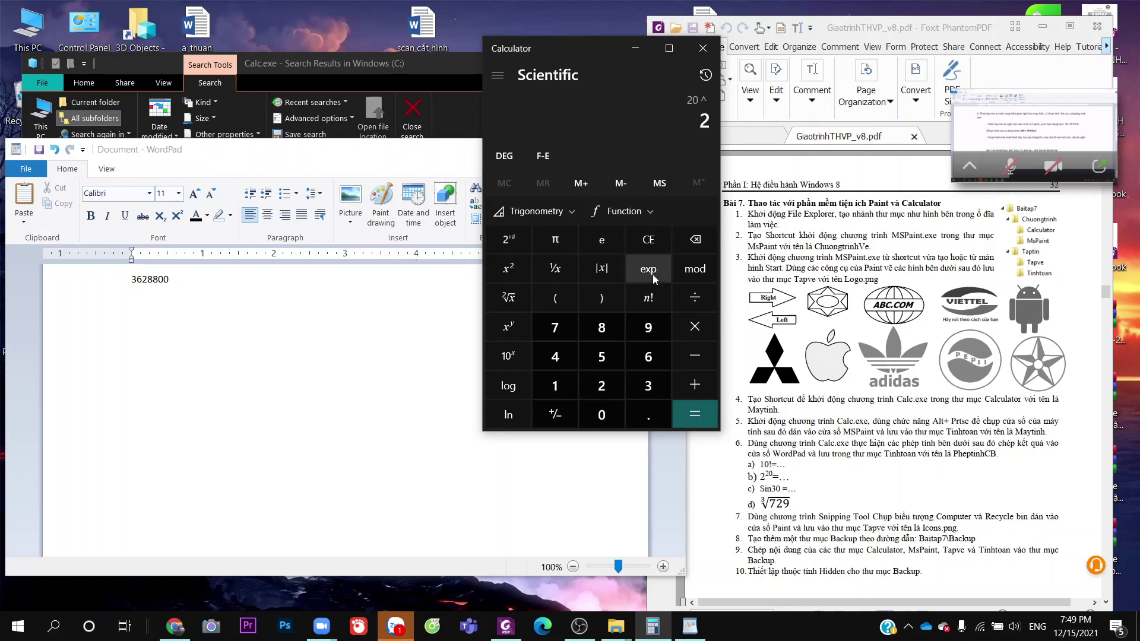
left_click(511, 334)
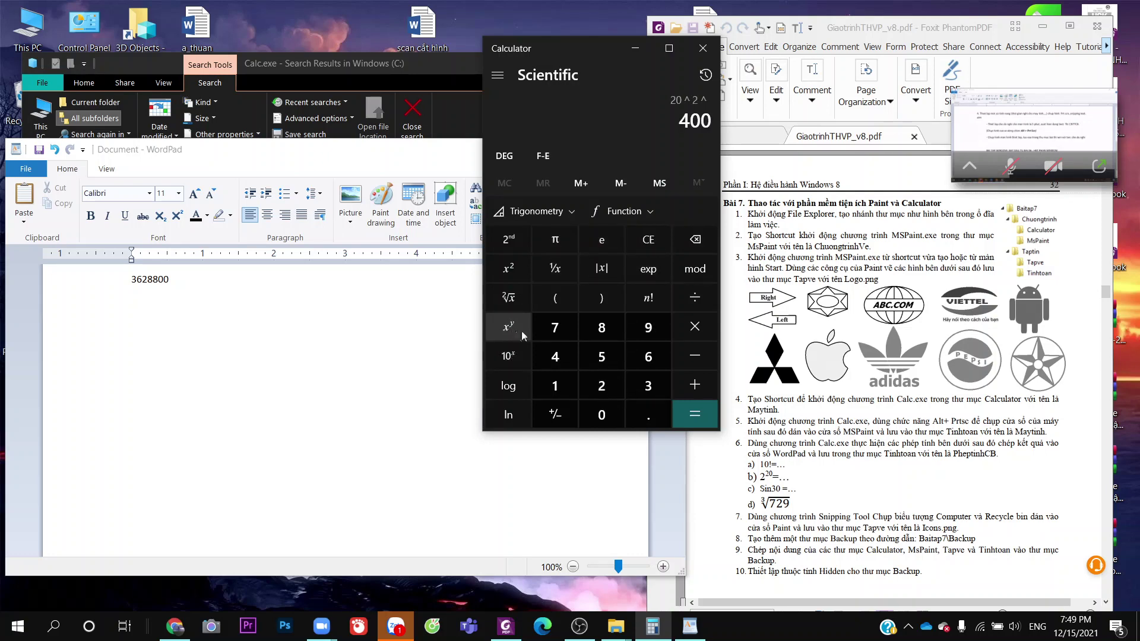
left_click(634, 240)
left_click(633, 240)
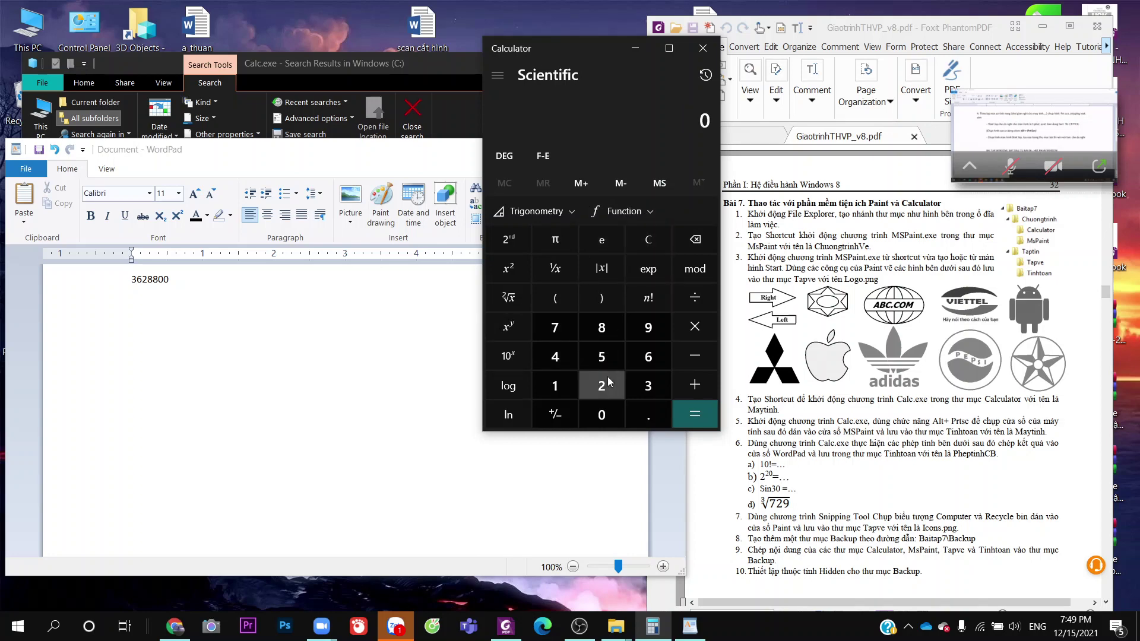
Clear and compute 2 to the power 20, giving 1,048,576
left_click(605, 380)
left_click(512, 358)
left_click(648, 243)
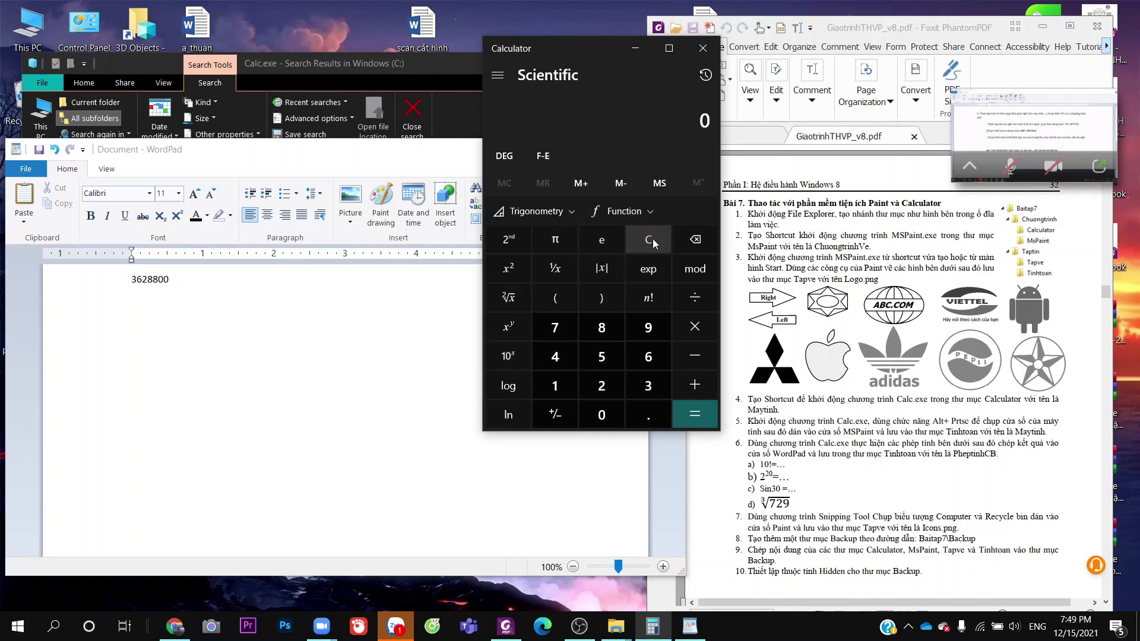
left_click(605, 386)
left_click(515, 327)
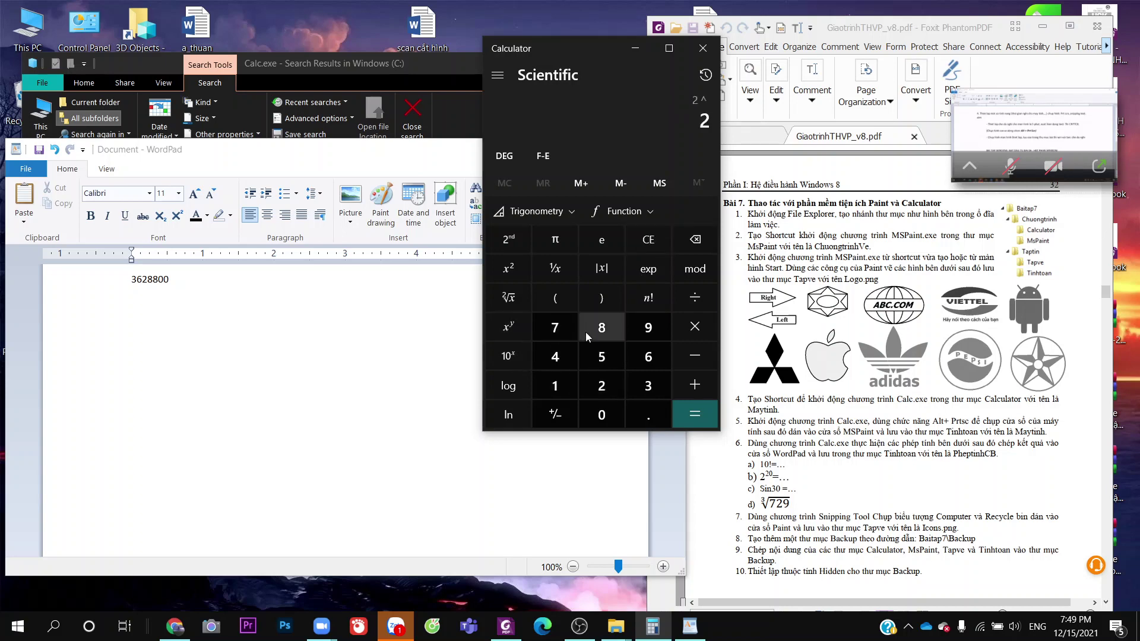
left_click(586, 383)
left_click(602, 415)
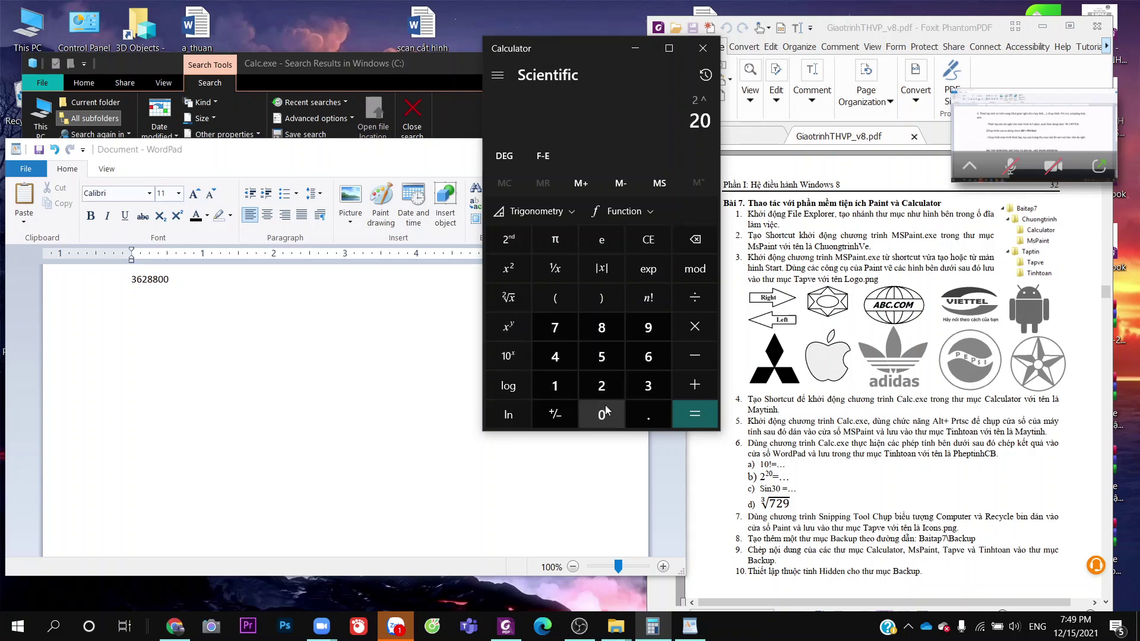
left_click(694, 414)
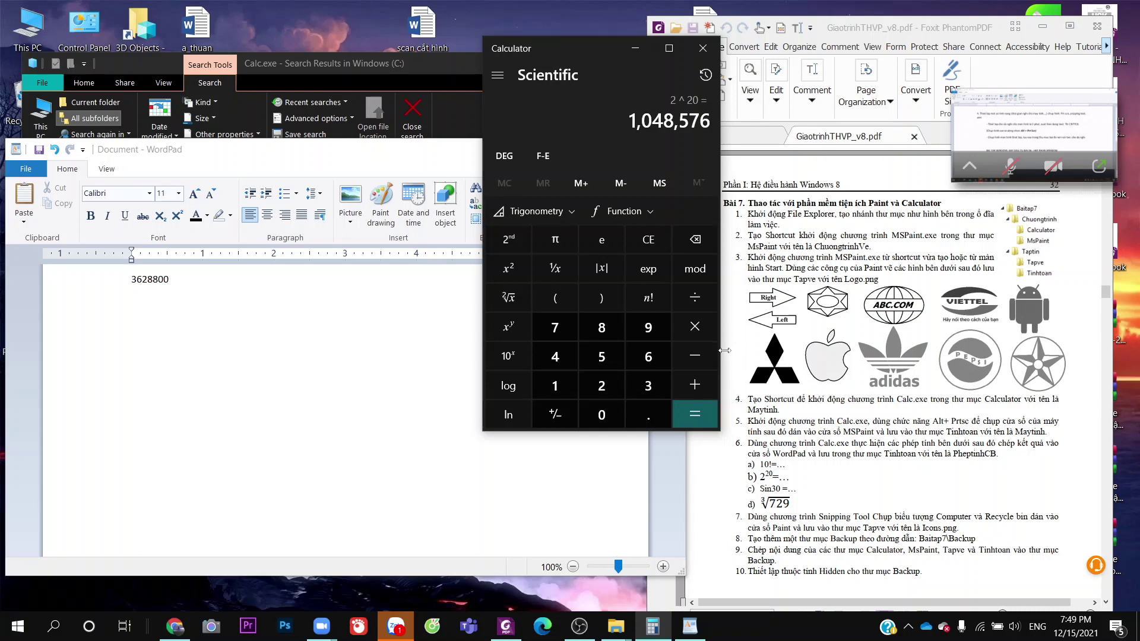
Type 1048576 on the next WordPad line and return to Calculator
left_click(331, 369)
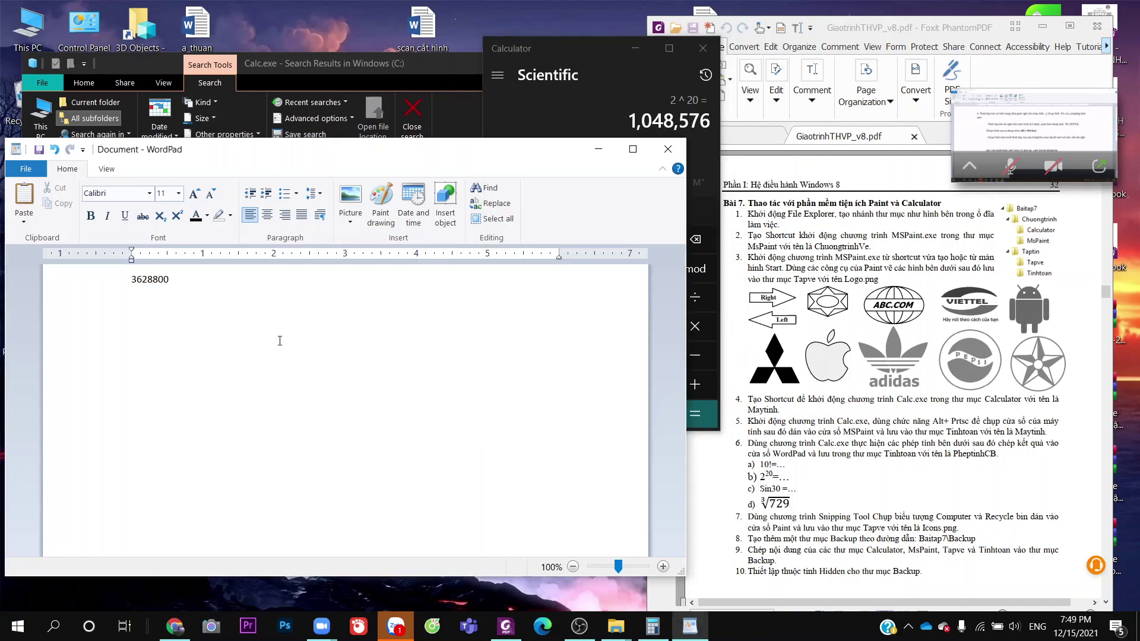
type("1048576")
left_click(620, 103)
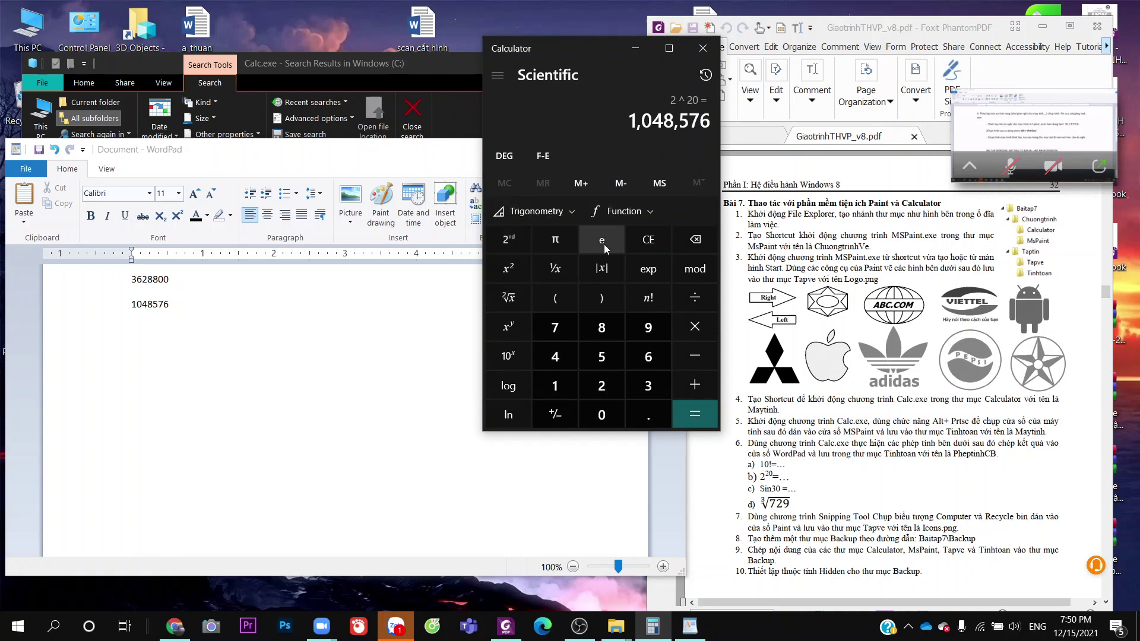
Clear the 1,048,576 result and start a sine of 30 from the trigonometry list
left_click(510, 159)
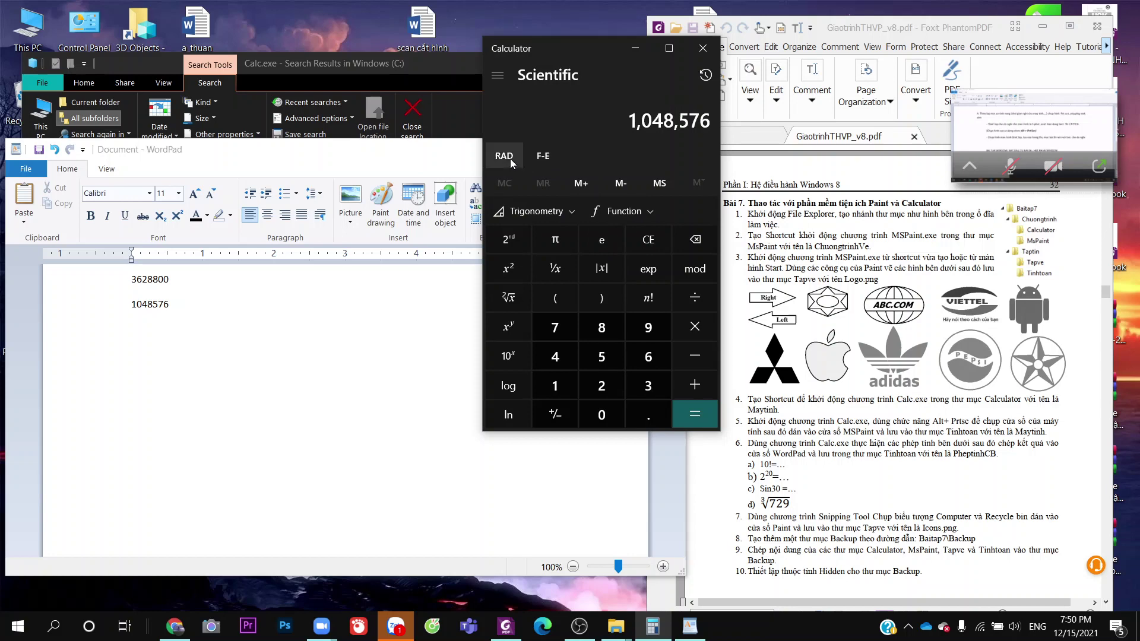
left_click(511, 158)
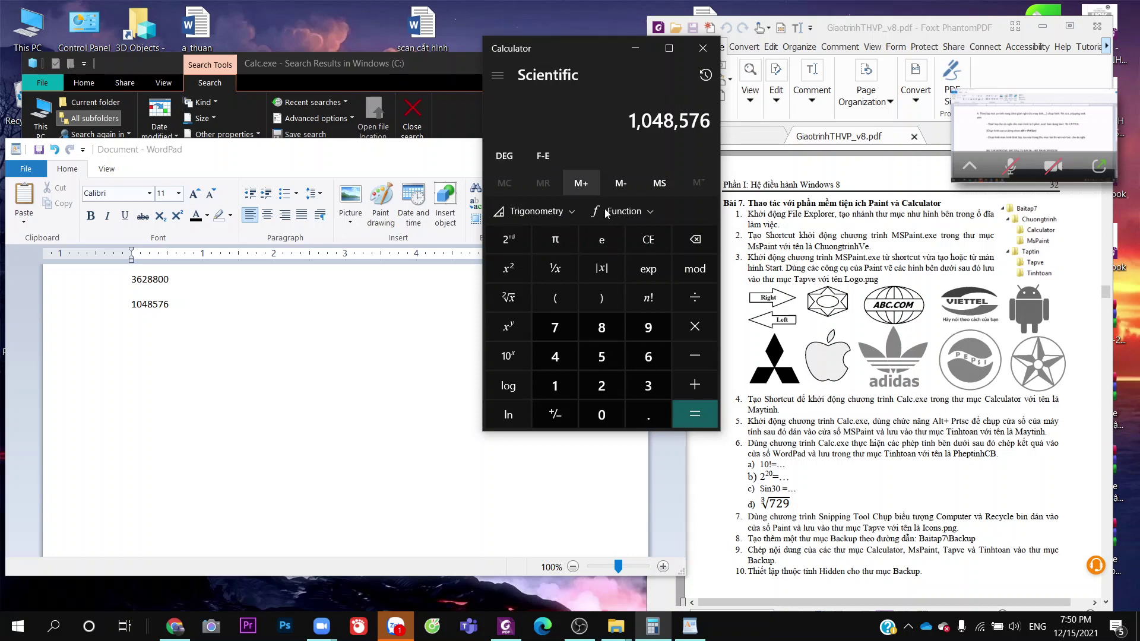
left_click(652, 241)
left_click(602, 239)
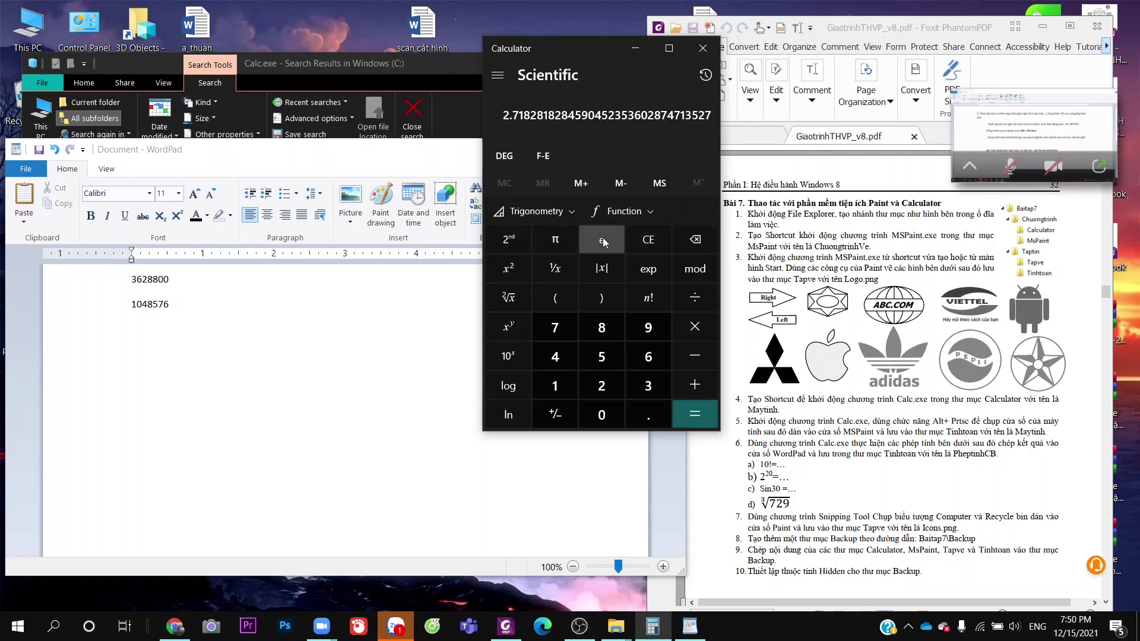
left_click(639, 244)
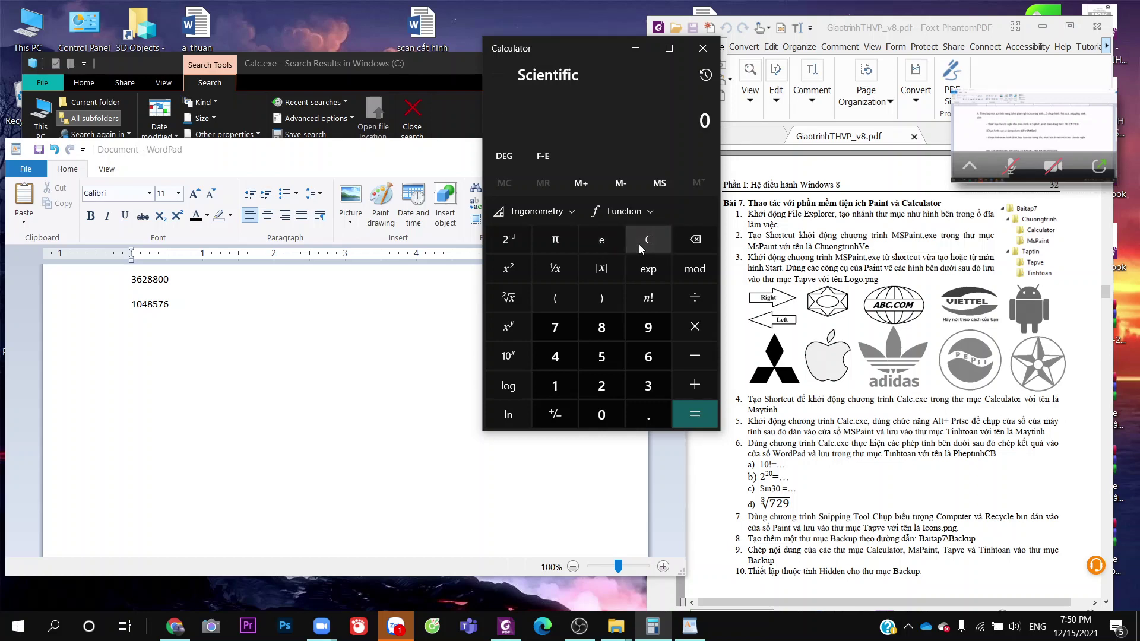
left_click(601, 392)
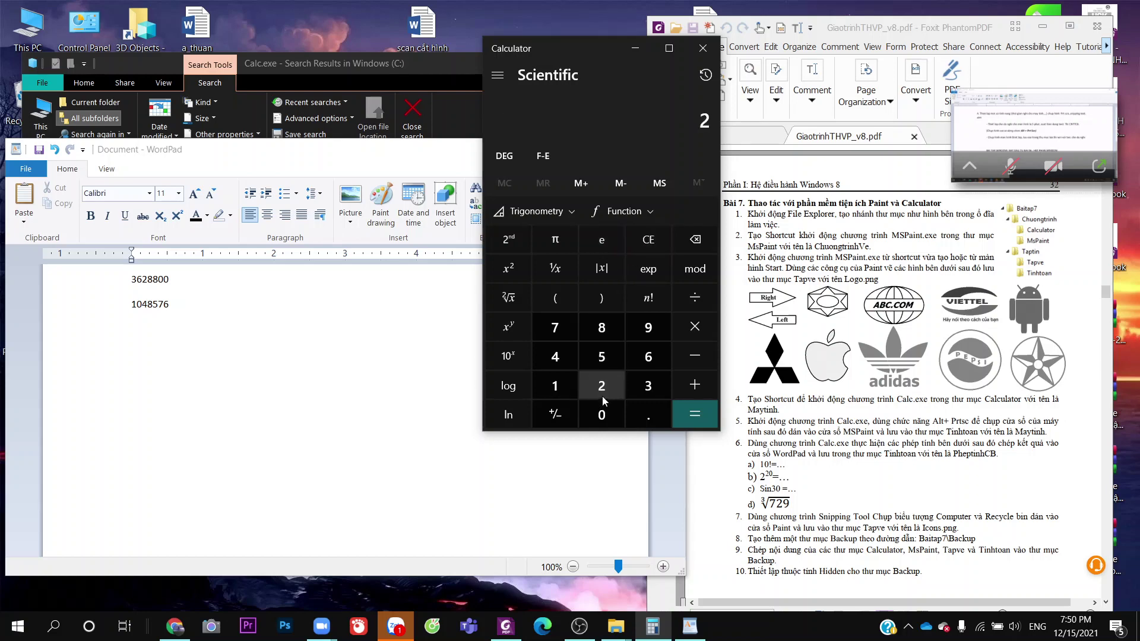
left_click(688, 237)
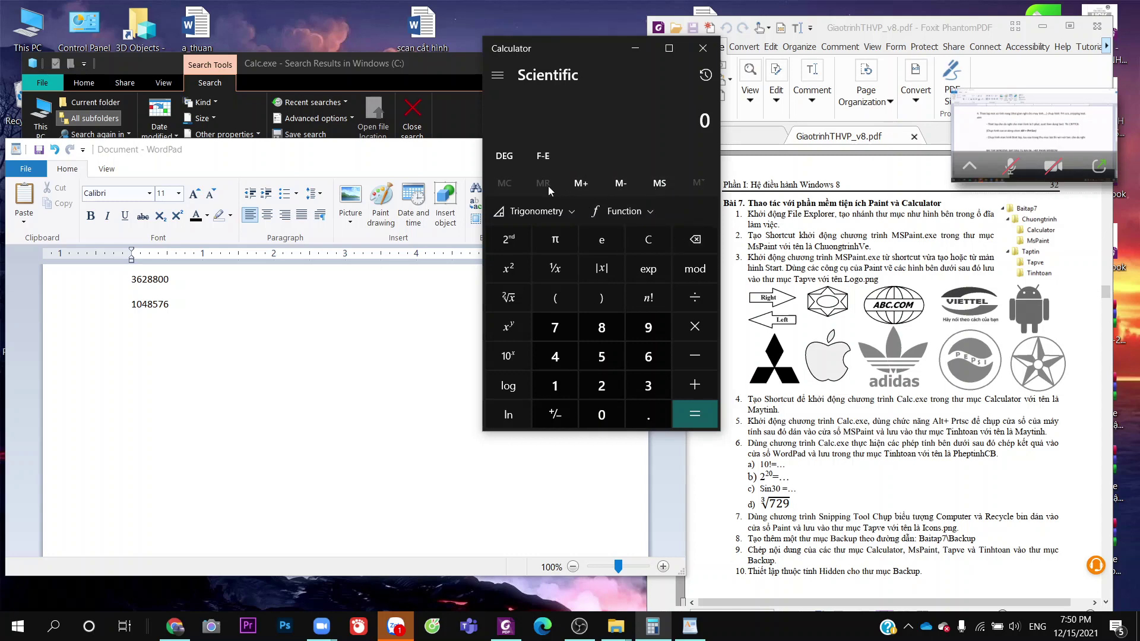
left_click(558, 214)
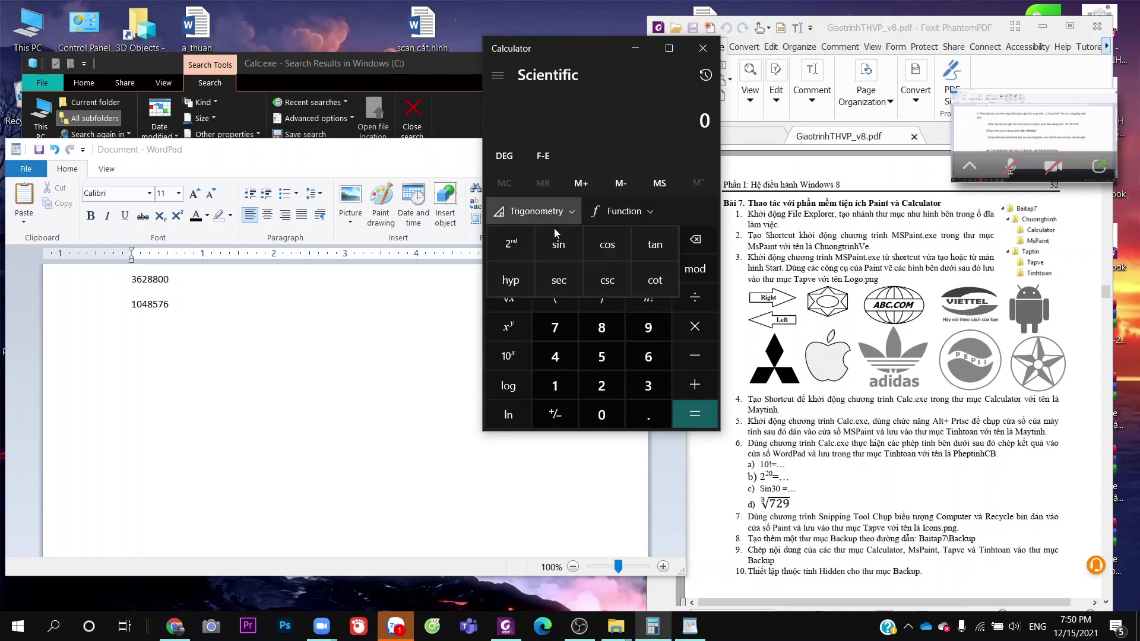
left_click(552, 254)
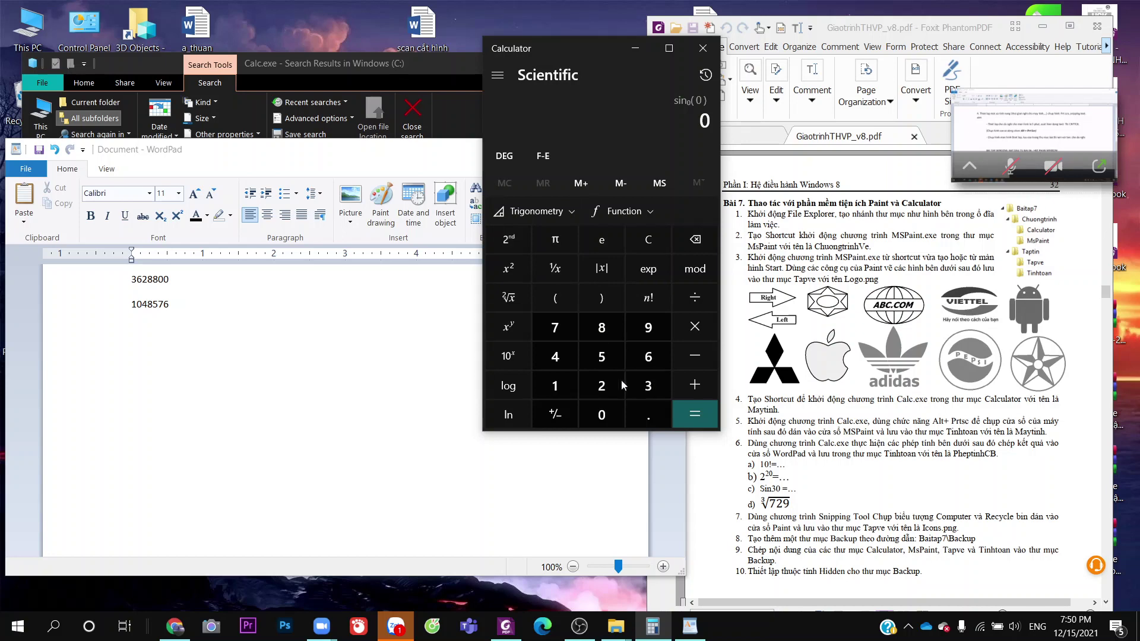
left_click(632, 388)
key("0")
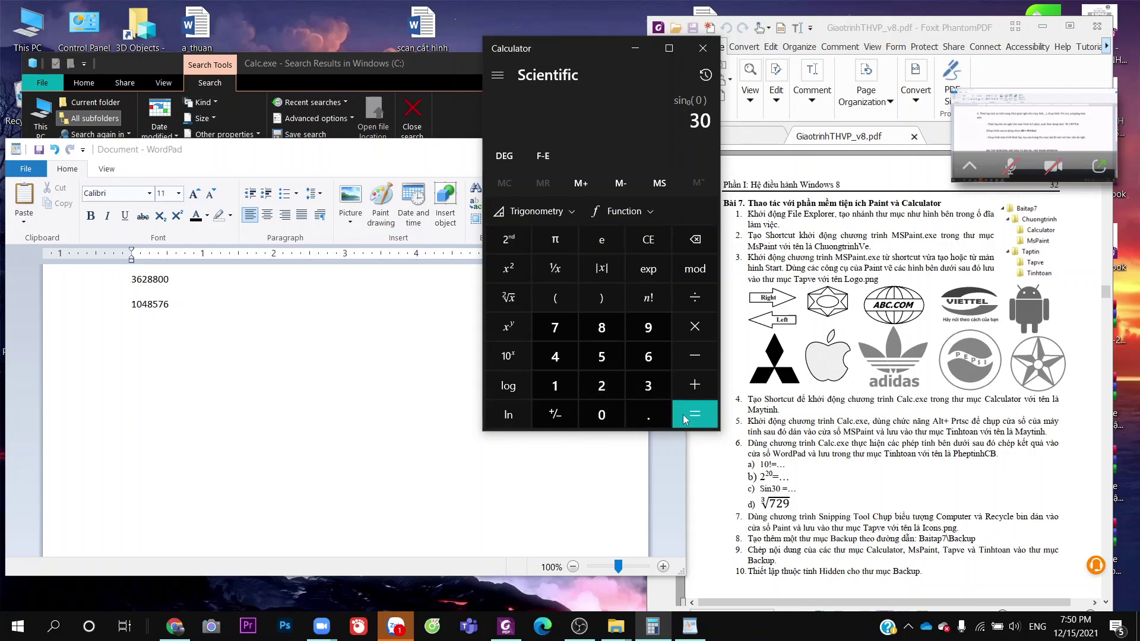
left_click(683, 415)
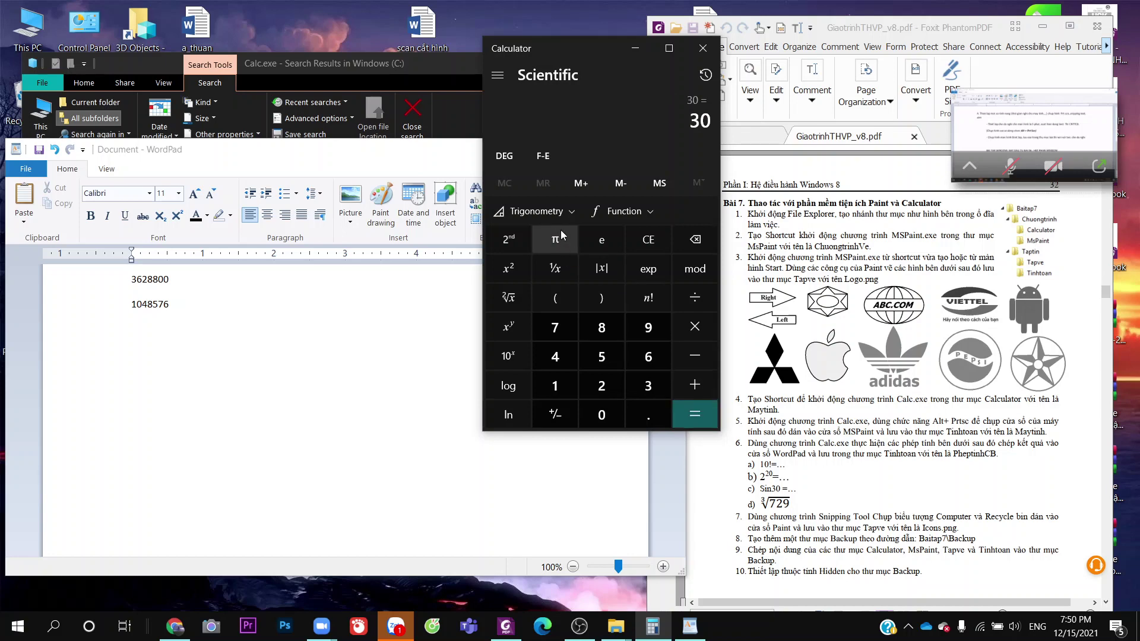
Retry sin(30) via the trigonometry list until it evaluates to 0.5
left_click(561, 211)
left_click(562, 245)
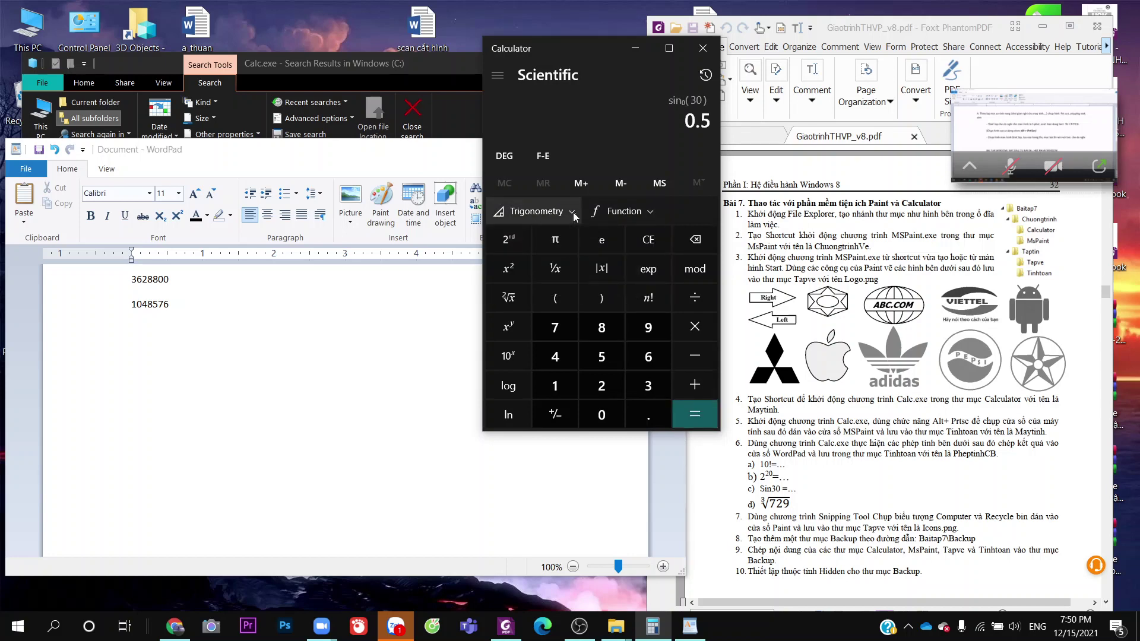
left_click(659, 243)
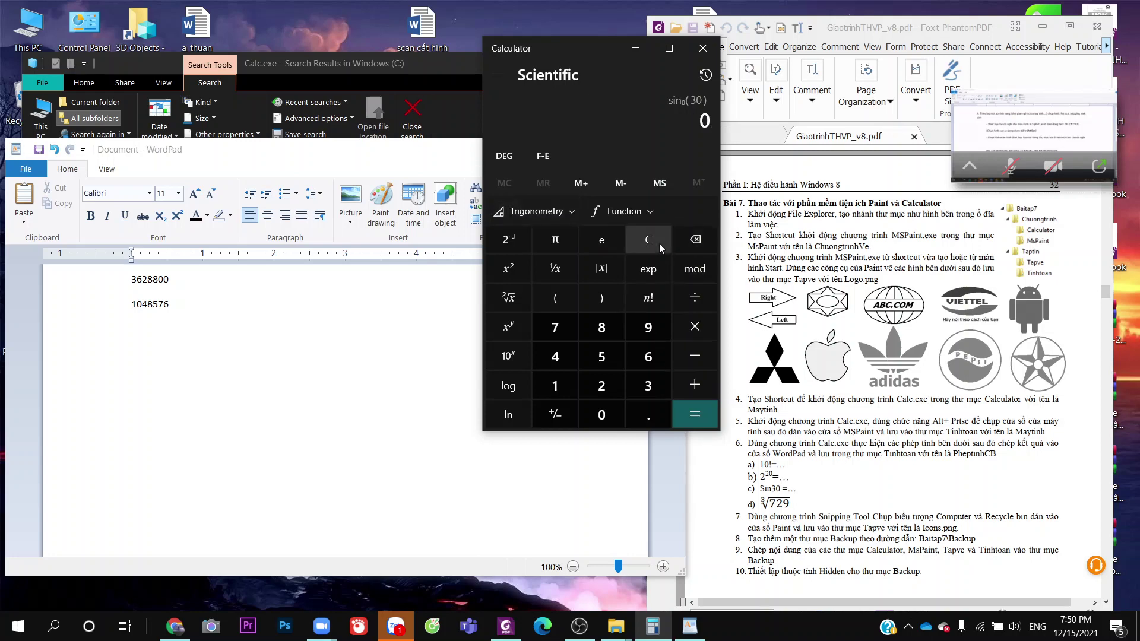
left_click(659, 243)
left_click(535, 211)
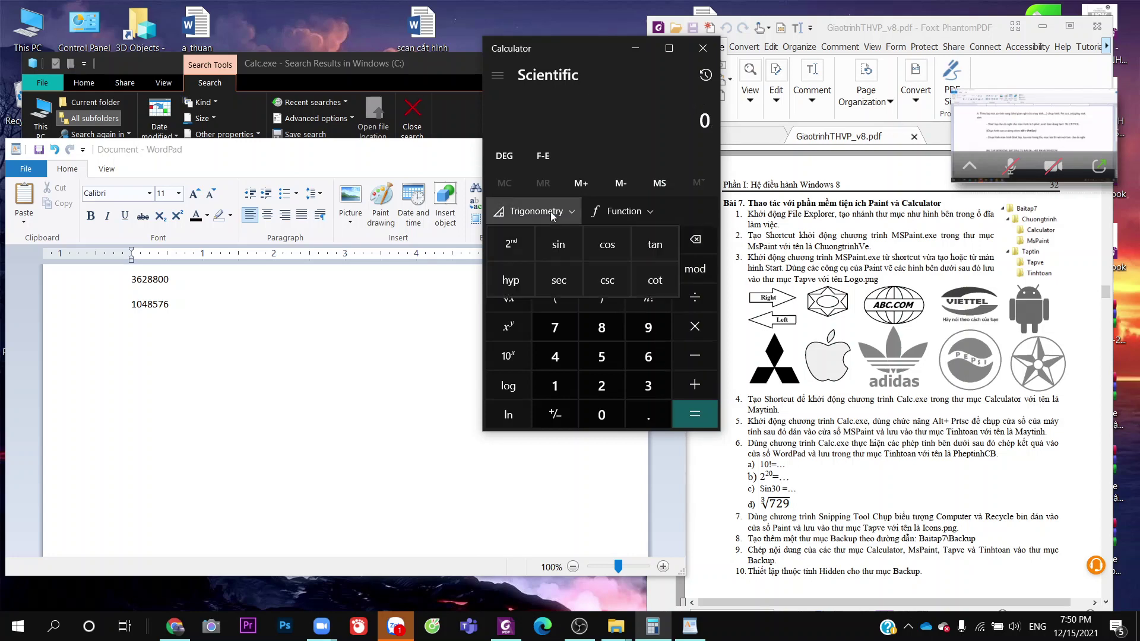
left_click(552, 251)
left_click(646, 387)
left_click(601, 415)
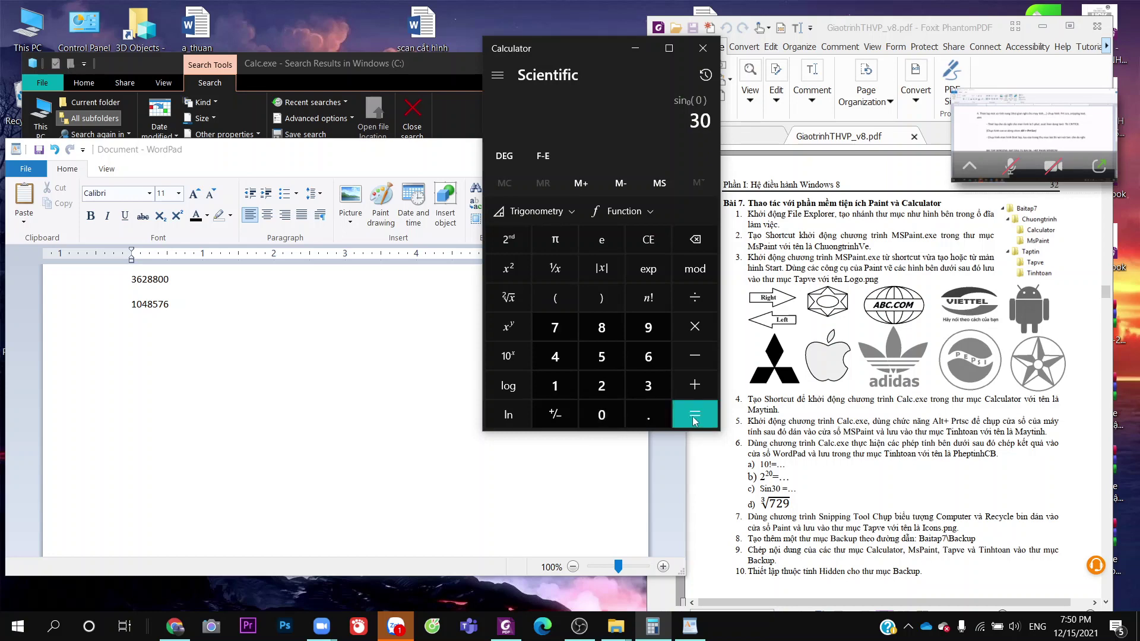
left_click(693, 420)
left_click(562, 215)
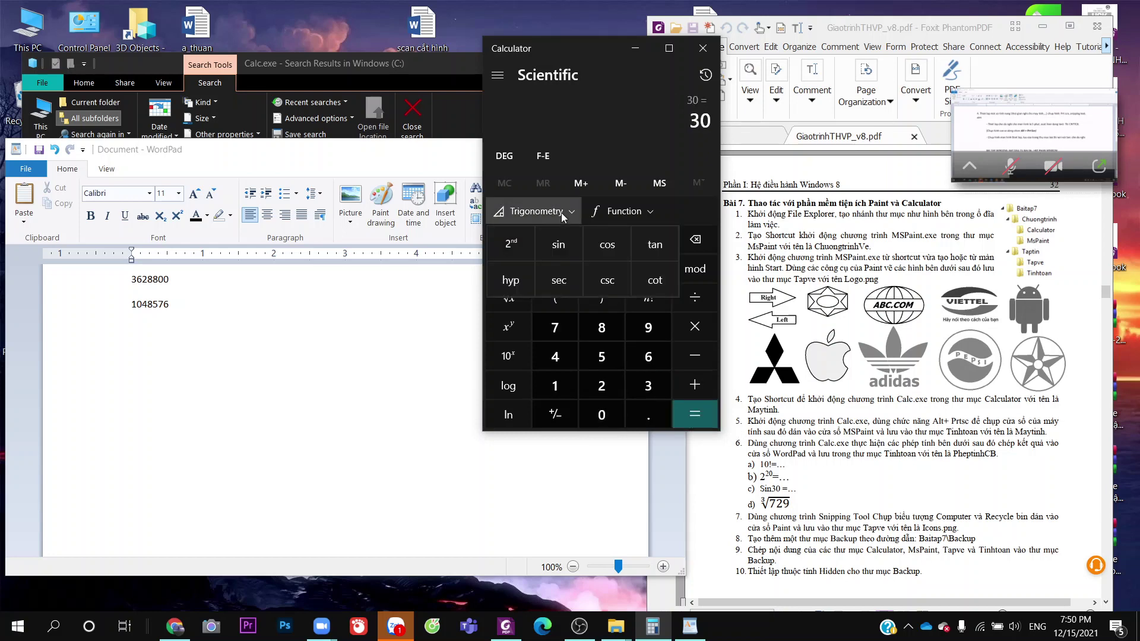
left_click(561, 244)
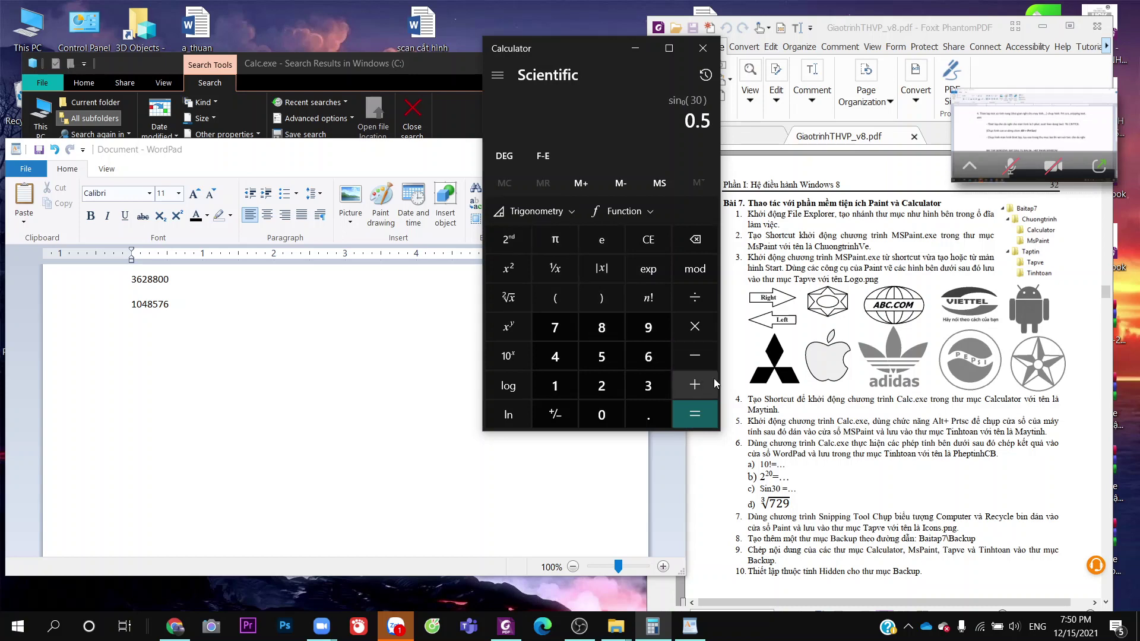
left_click(713, 415)
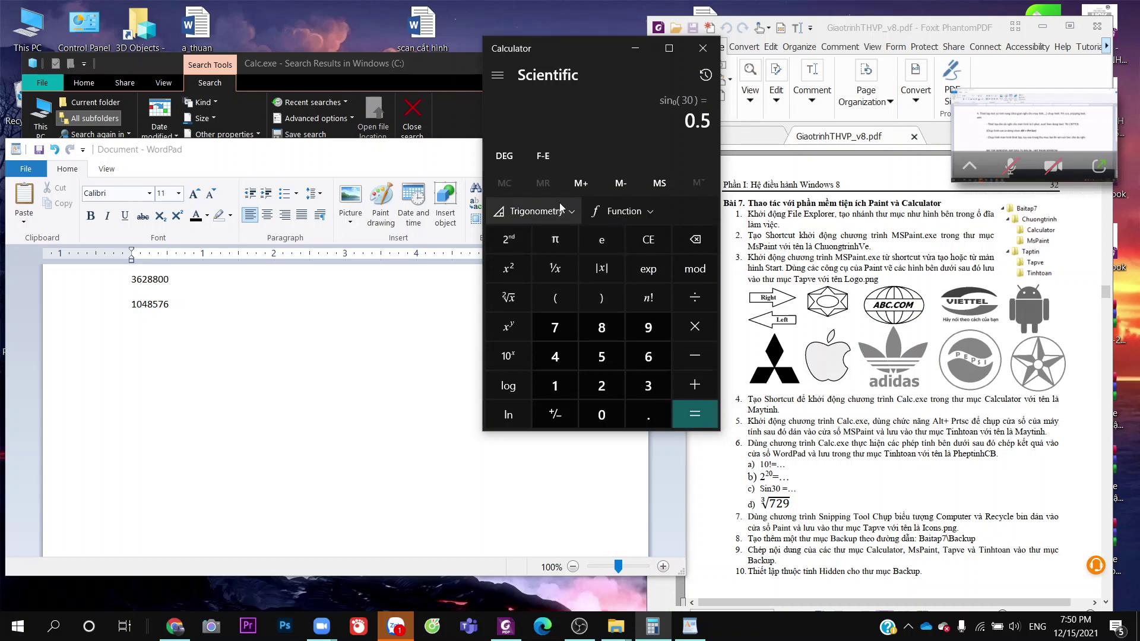
Clear, enter 30, and take its sine to get 0.5
left_click(687, 248)
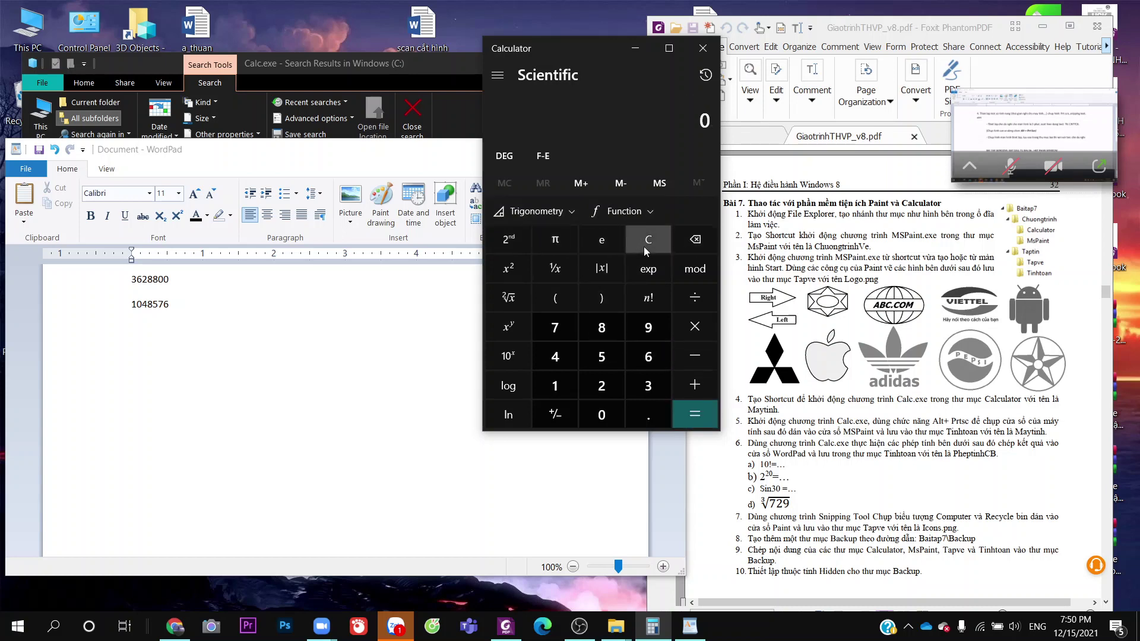
left_click(647, 388)
left_click(621, 414)
left_click(695, 415)
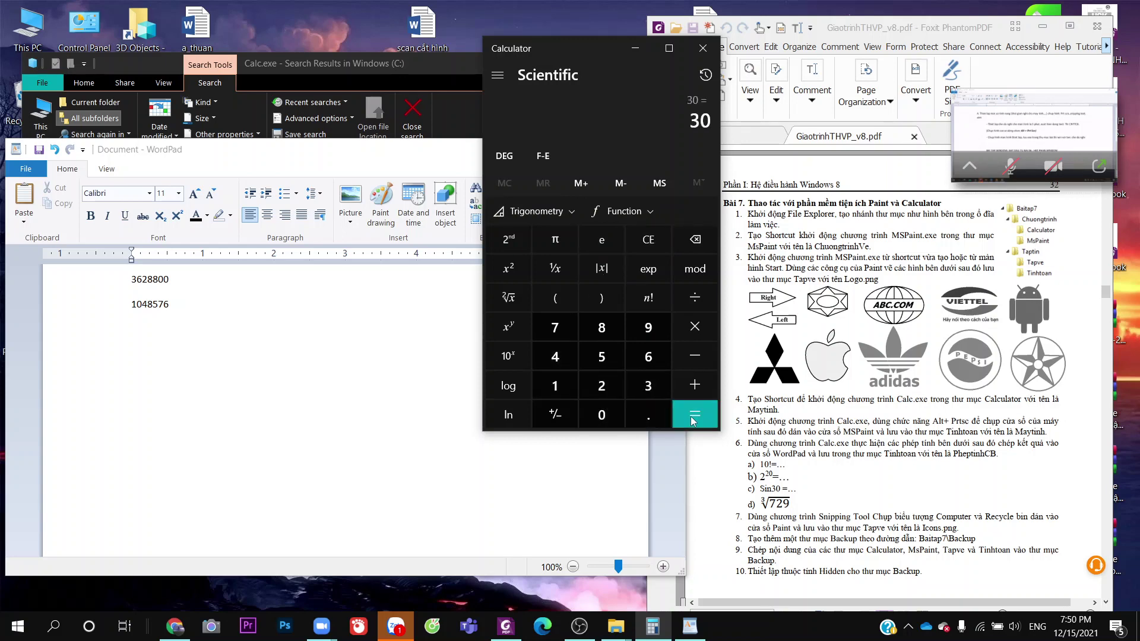
left_click(532, 211)
left_click(563, 247)
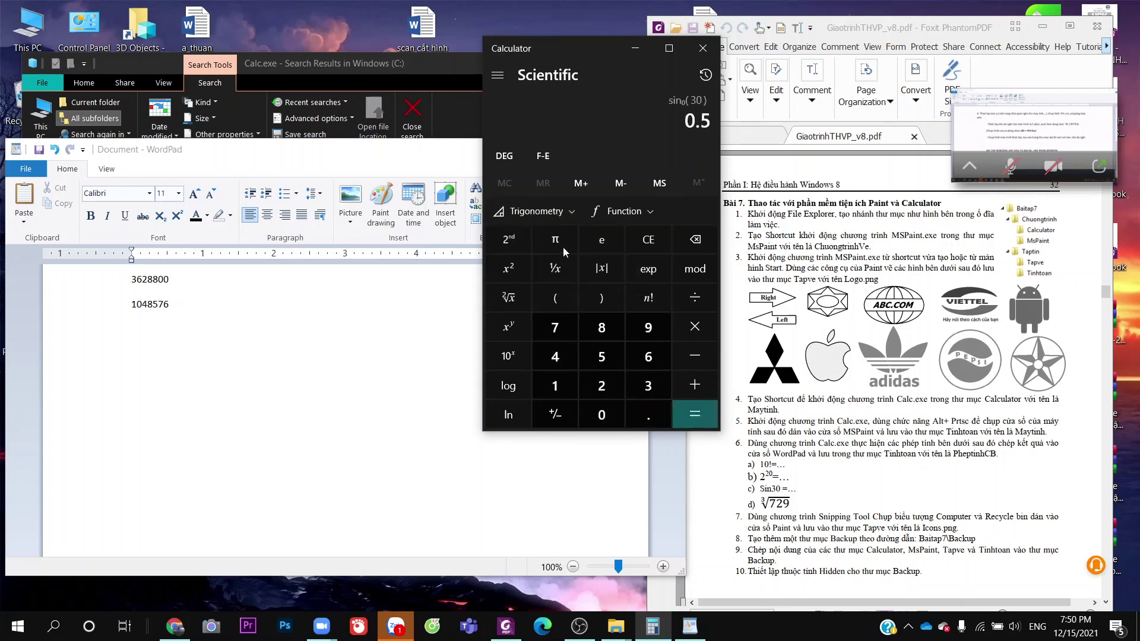
Type 0.5 on a new WordPad line and bring Calculator back to the front
left_click(257, 327)
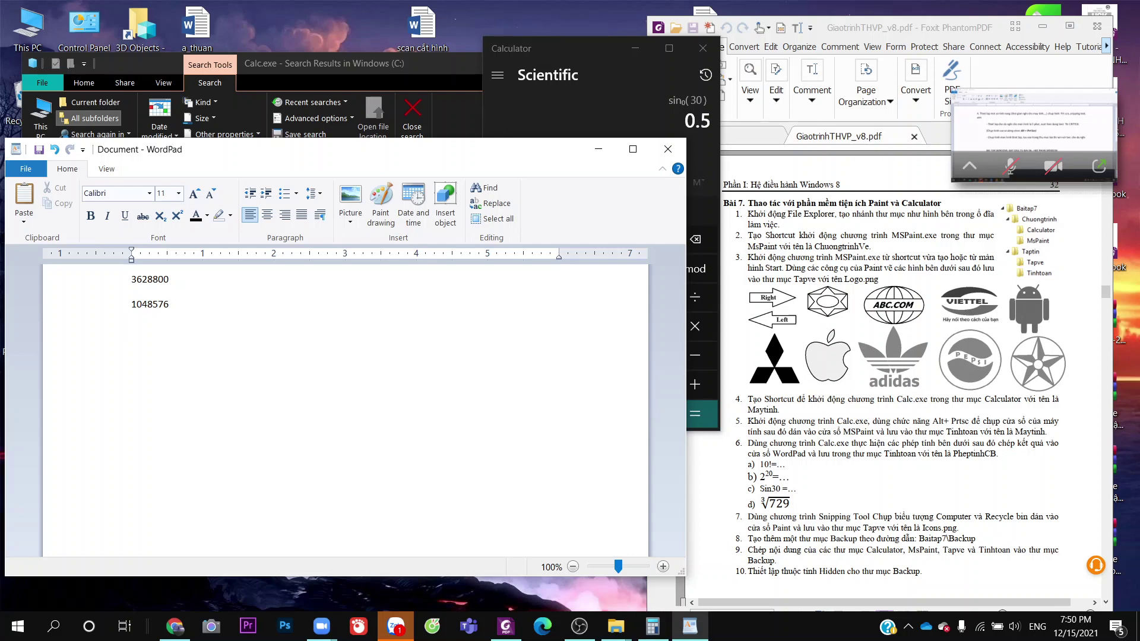
type("0.5")
left_click(643, 111)
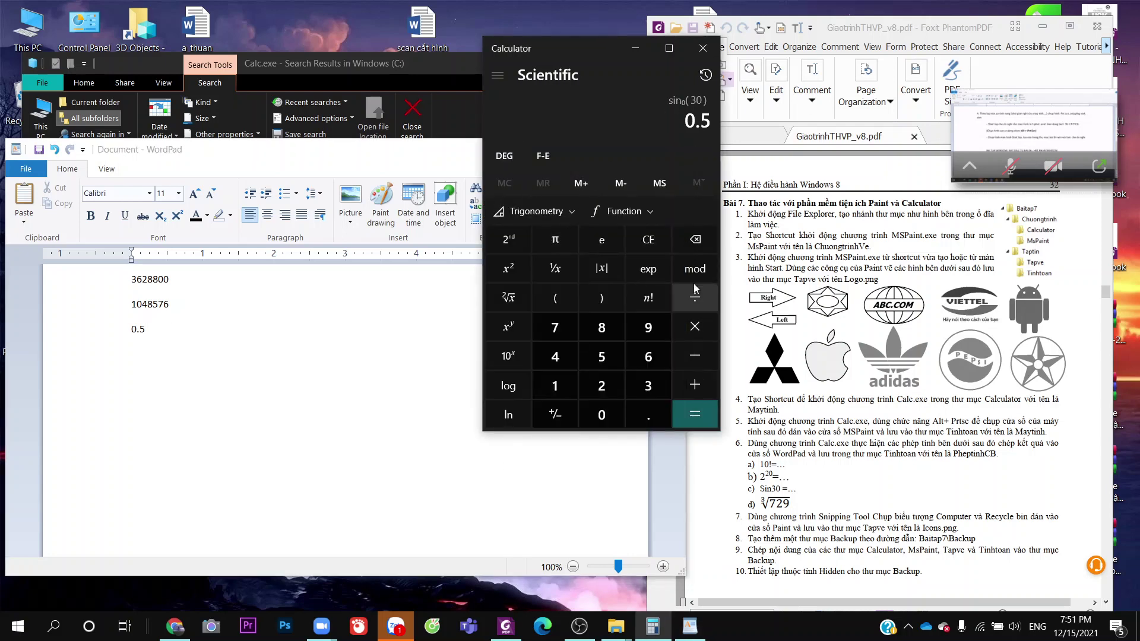
Clear the 0.5 result, try and cancel a square root, then maximize Calculator to show History
left_click(665, 241)
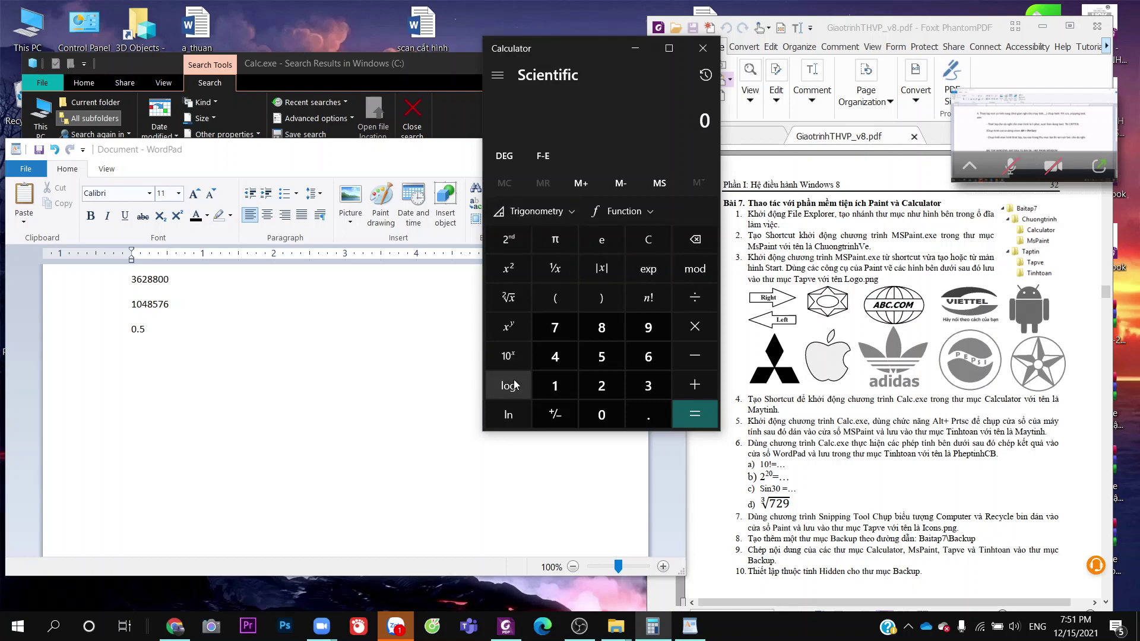
left_click(510, 297)
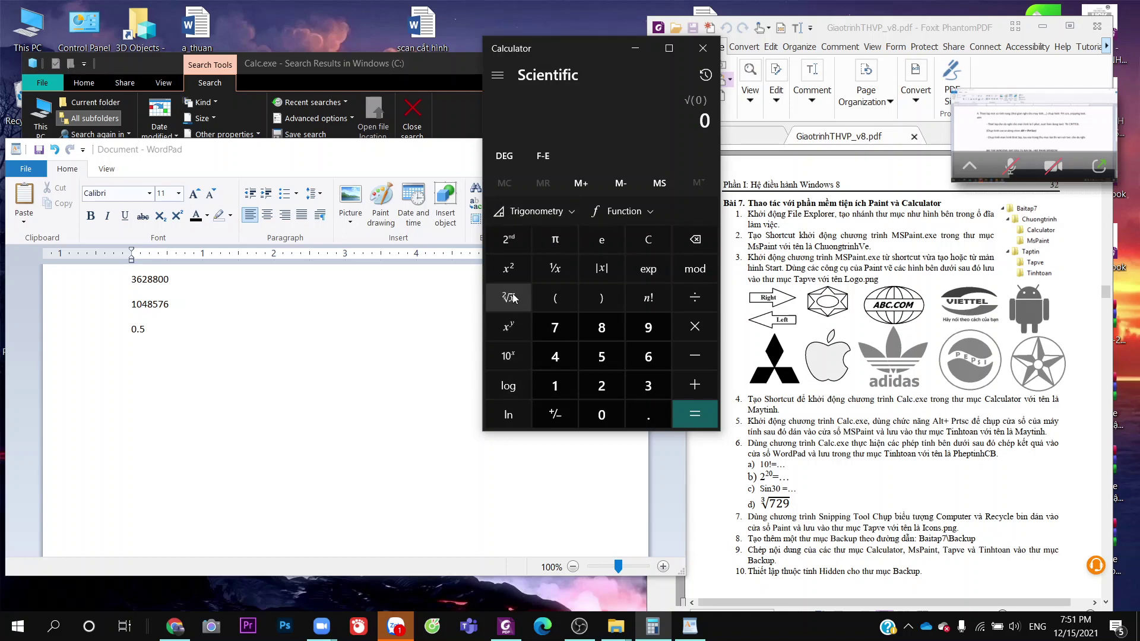
left_click(639, 240)
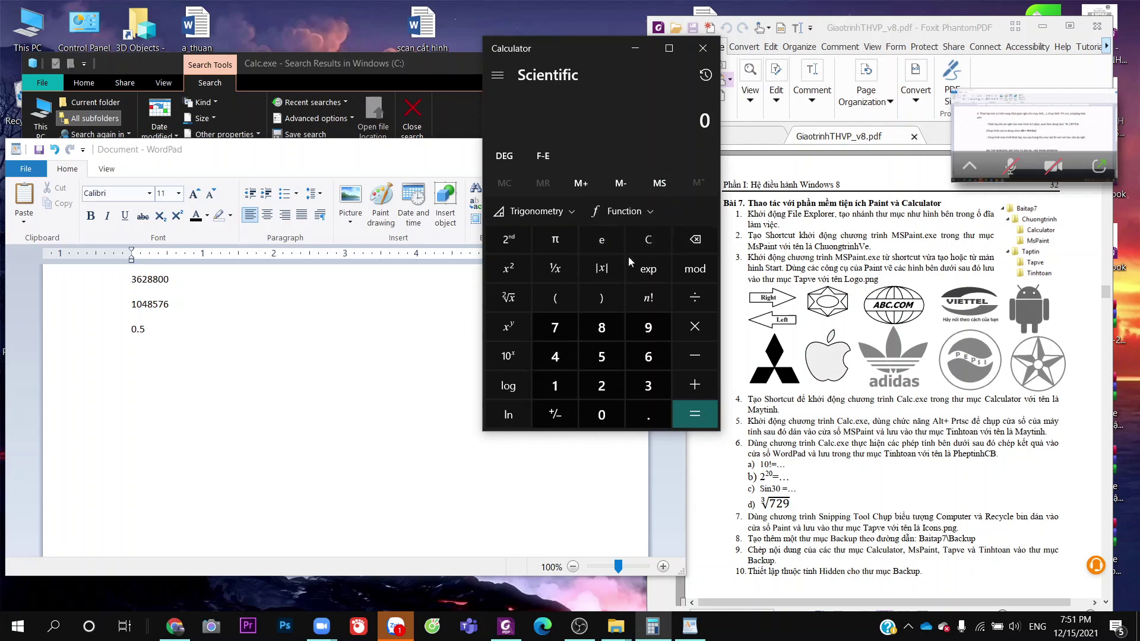
left_click(536, 209)
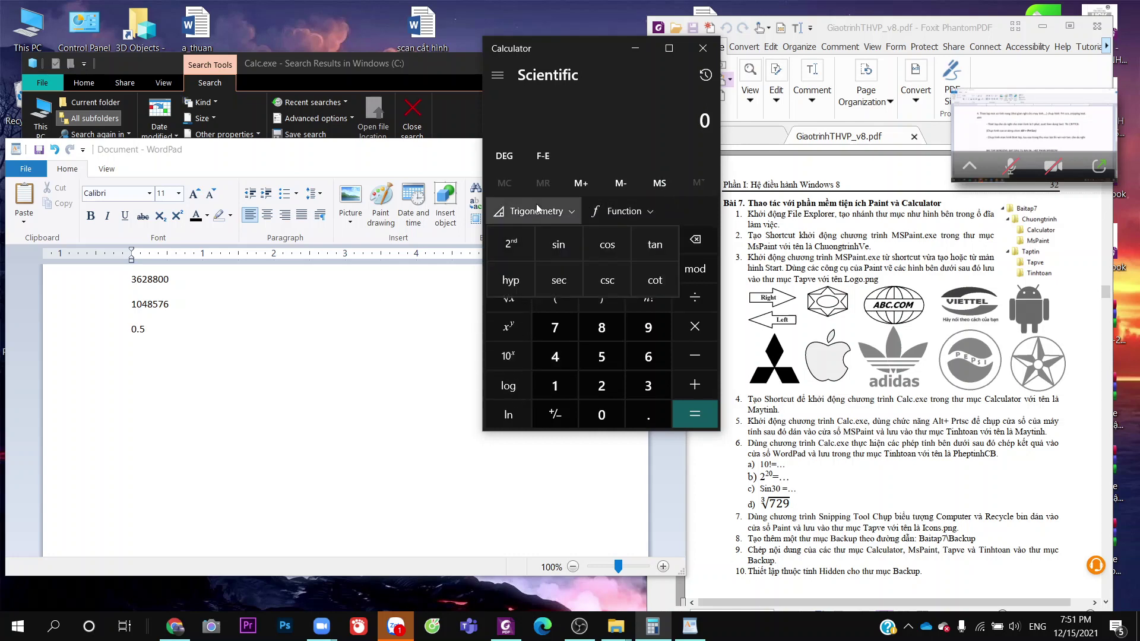
left_click(537, 211)
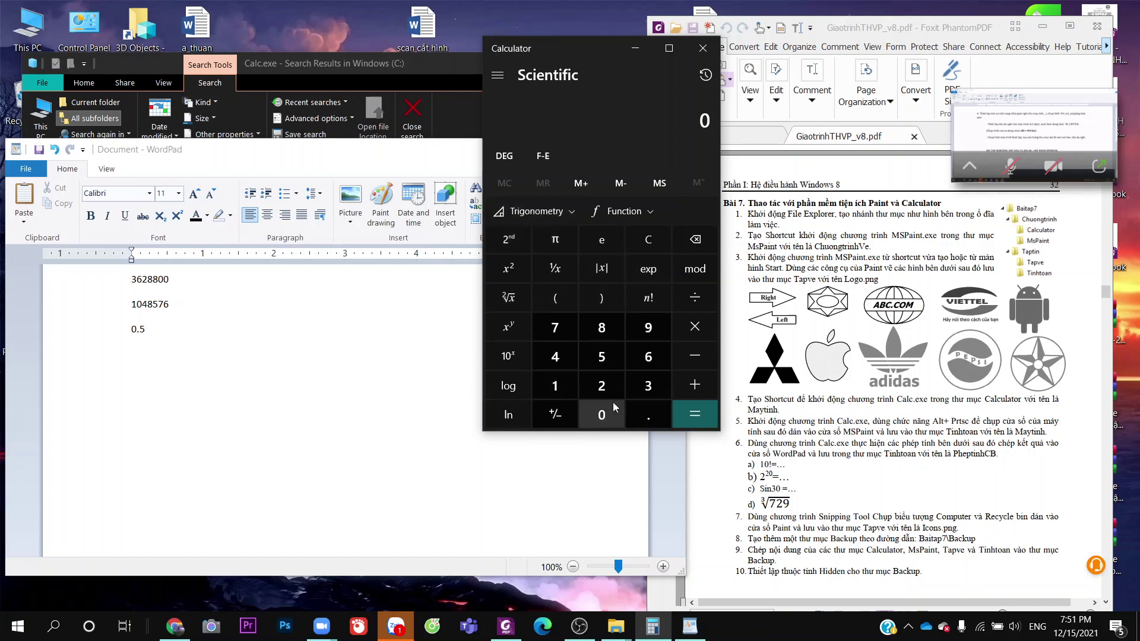
left_click(669, 48)
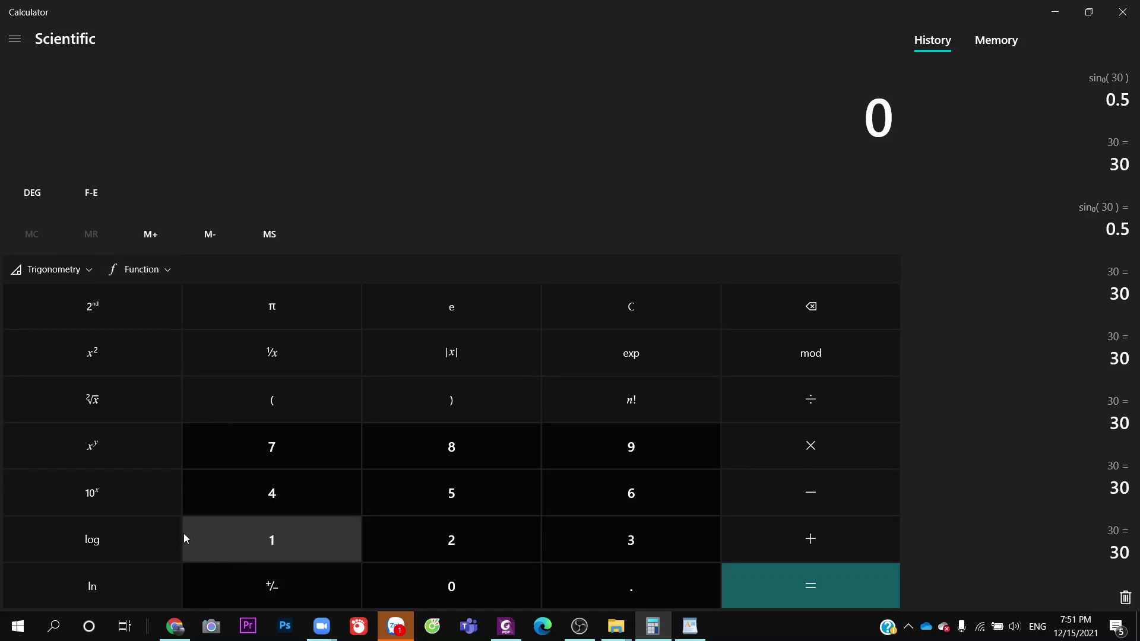
left_click(169, 271)
Toggle the trigonometry list and keep Scientific mode from the modes menu
left_click(169, 270)
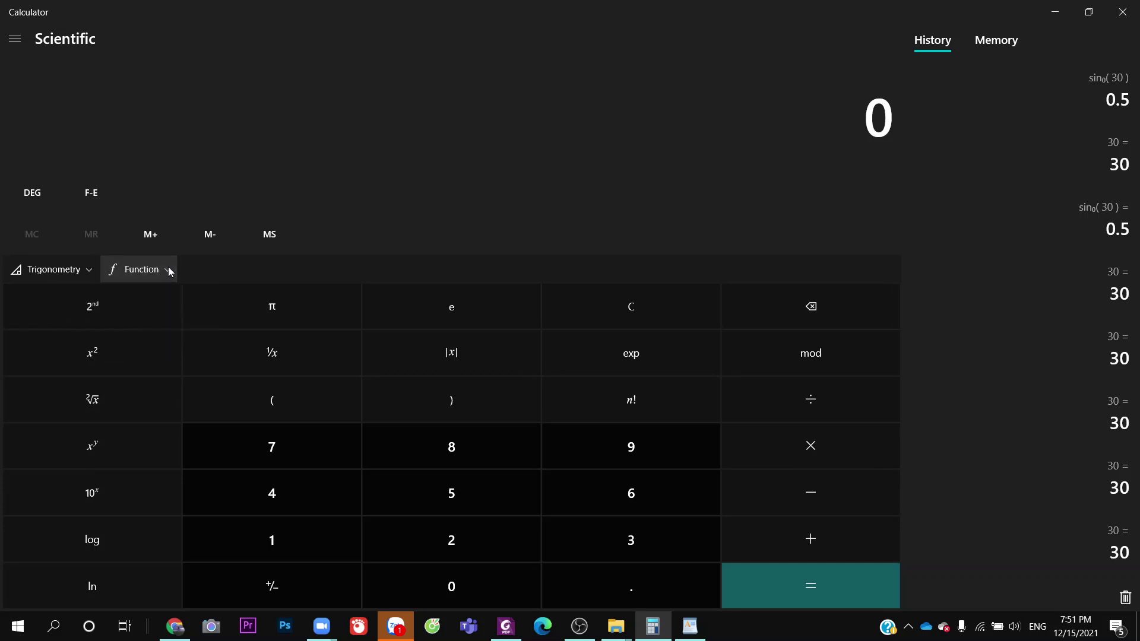
left_click(87, 272)
left_click(86, 271)
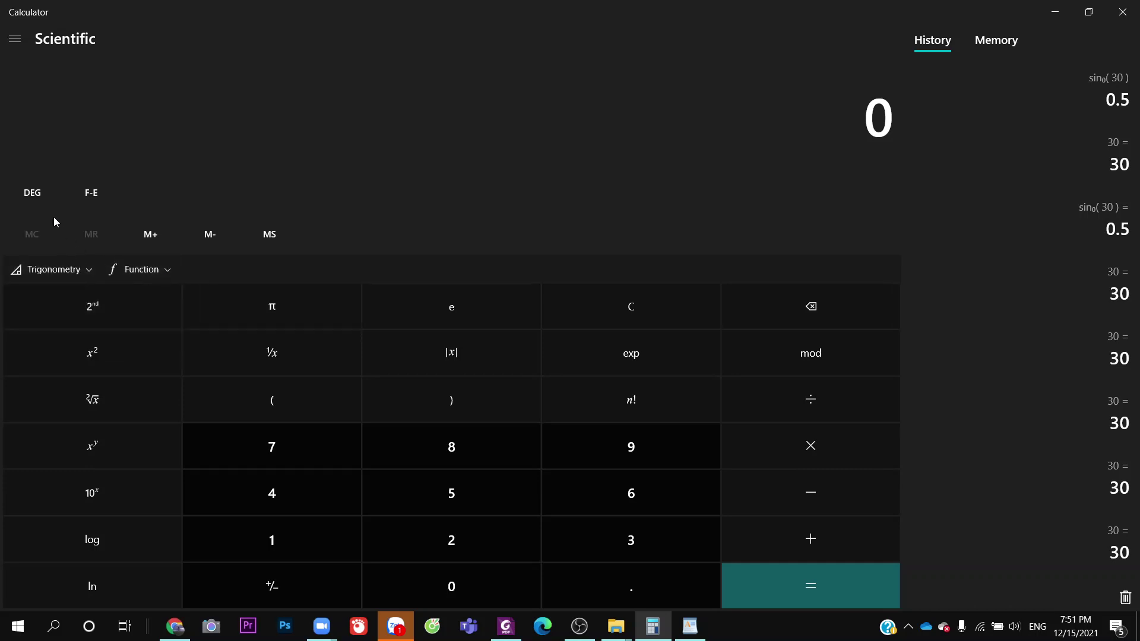
left_click(9, 46)
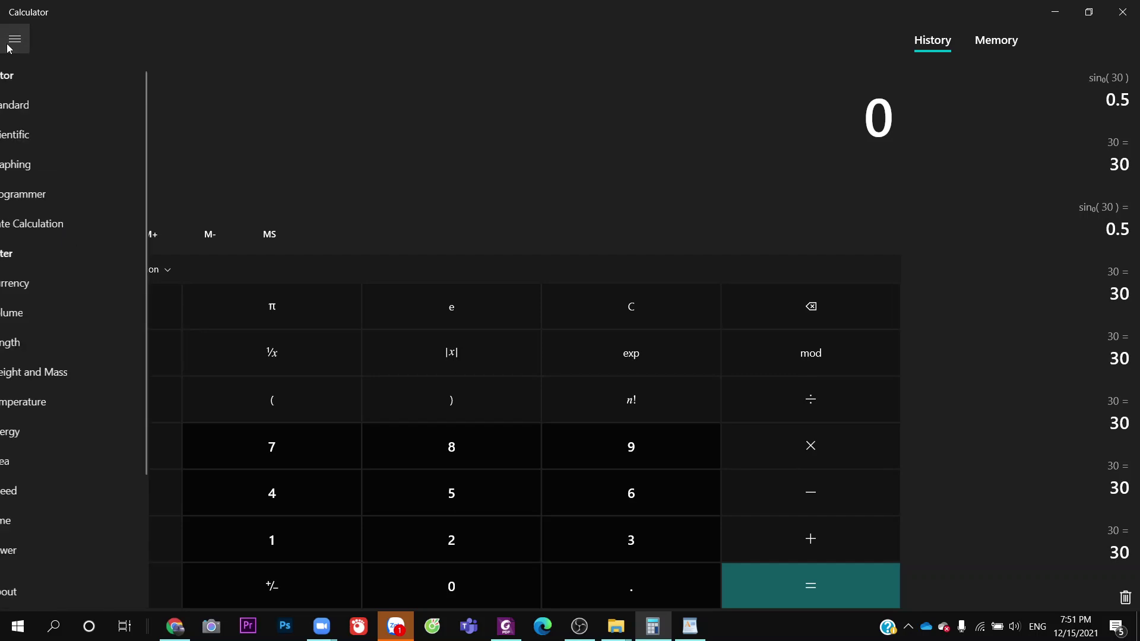
left_click(57, 141)
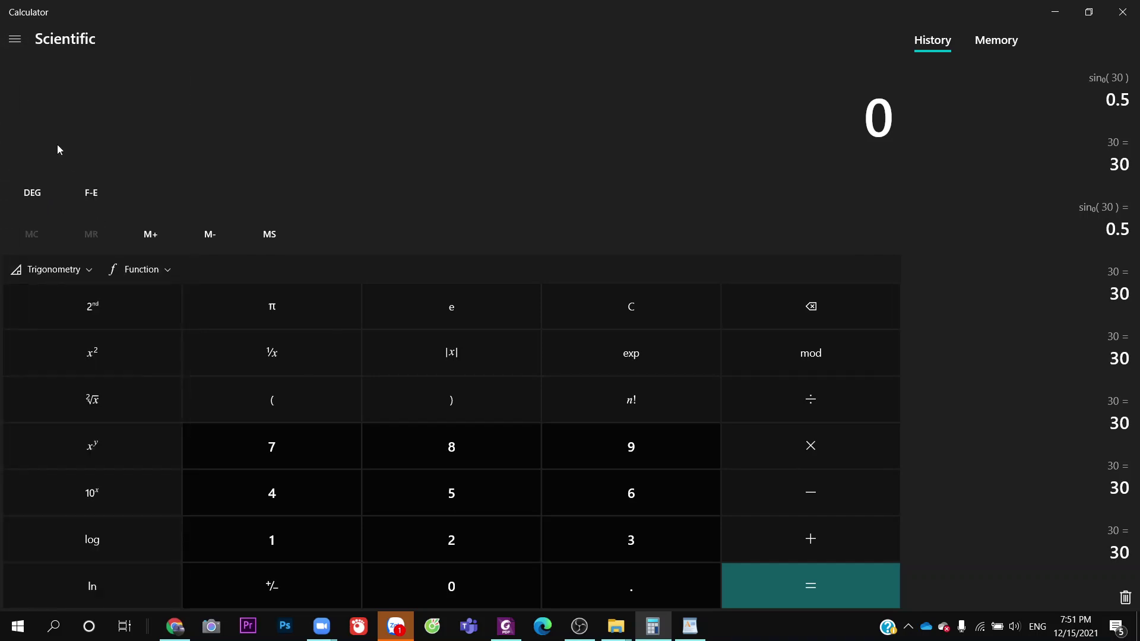
left_click(69, 271)
left_click(69, 271)
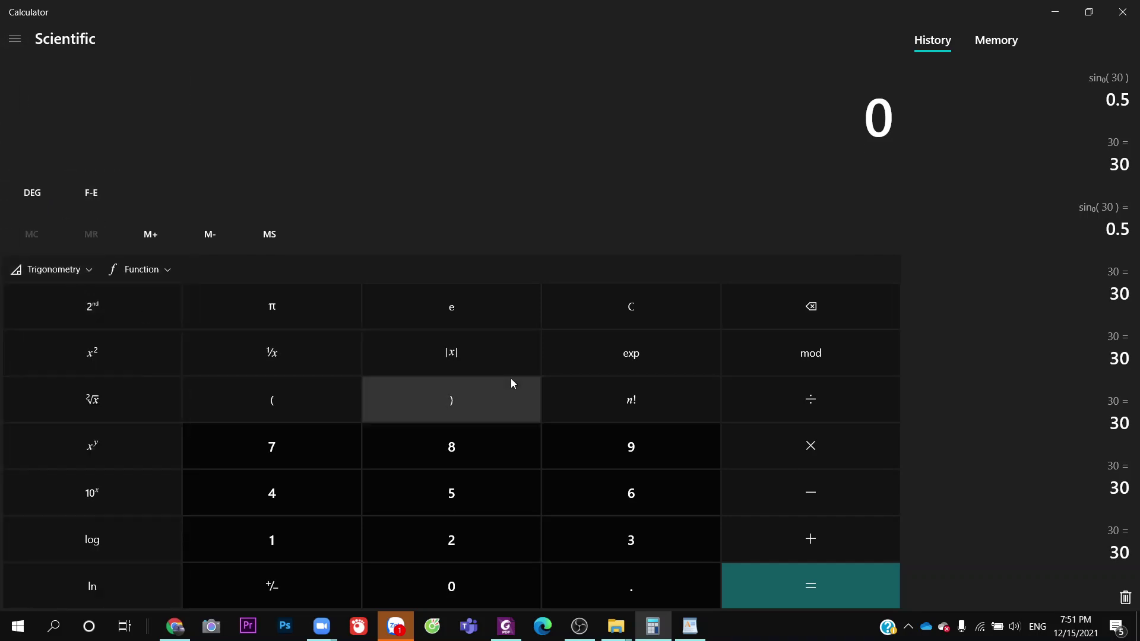
scroll(1045, 419, "down", 6)
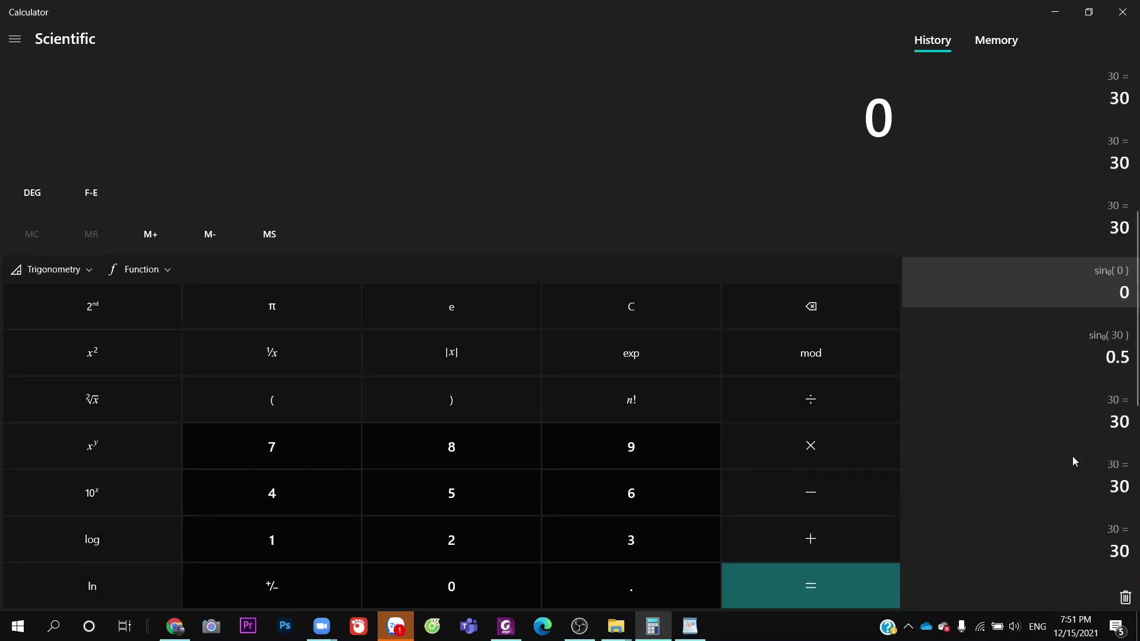
Browse Graphing, Standard and Date Calculation modes, then return to Scientific
left_click(15, 38)
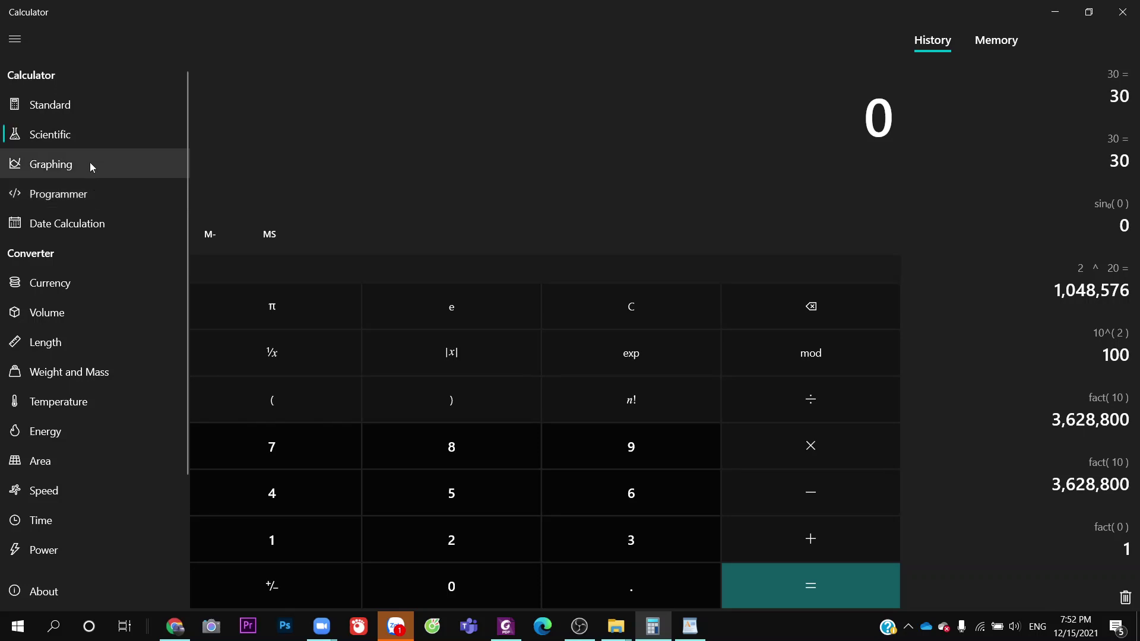
left_click(90, 163)
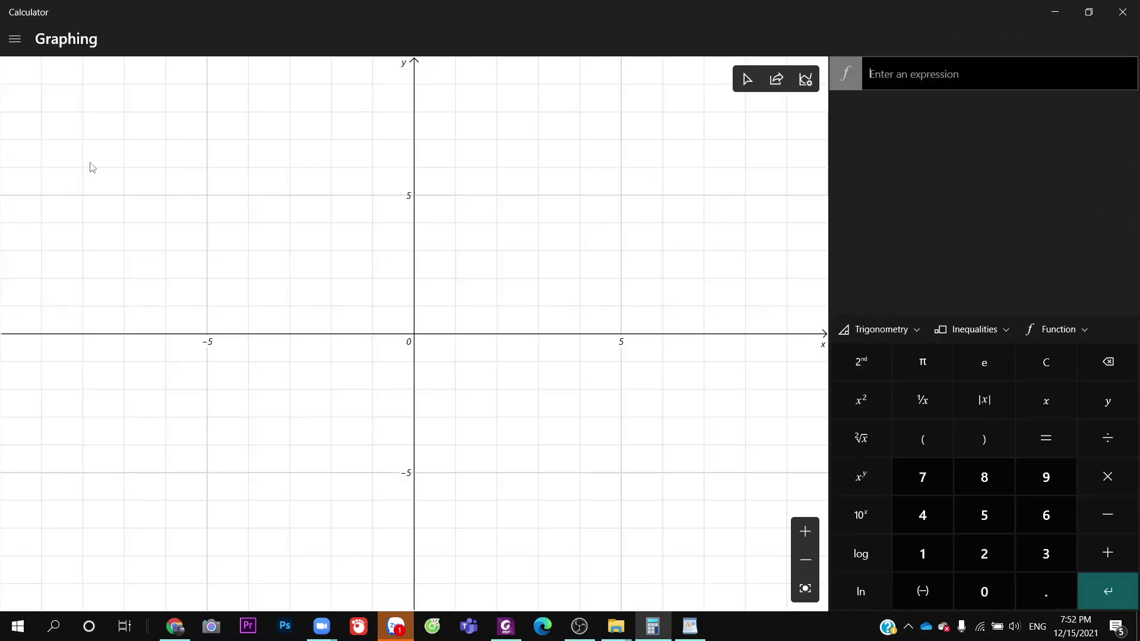
left_click(15, 39)
left_click(34, 138)
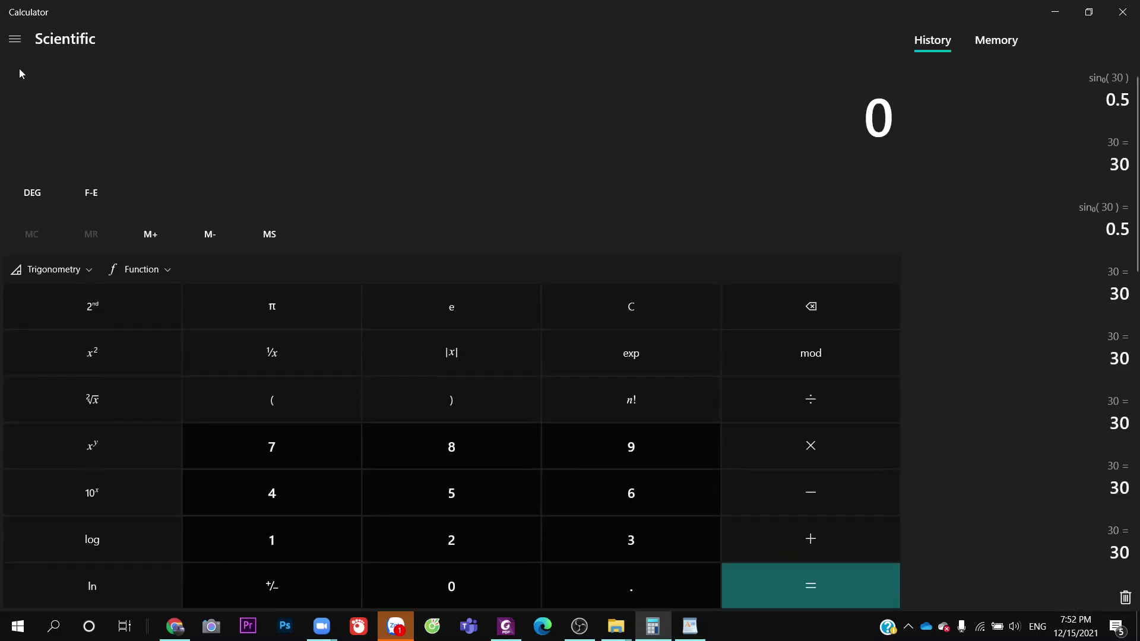
left_click(14, 43)
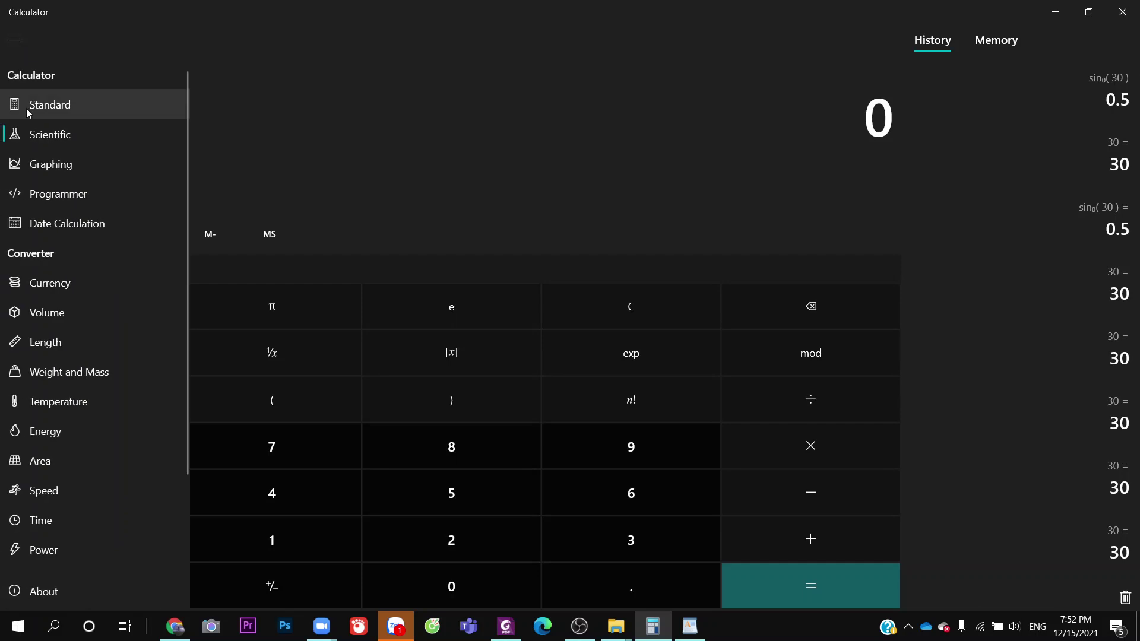
left_click(48, 111)
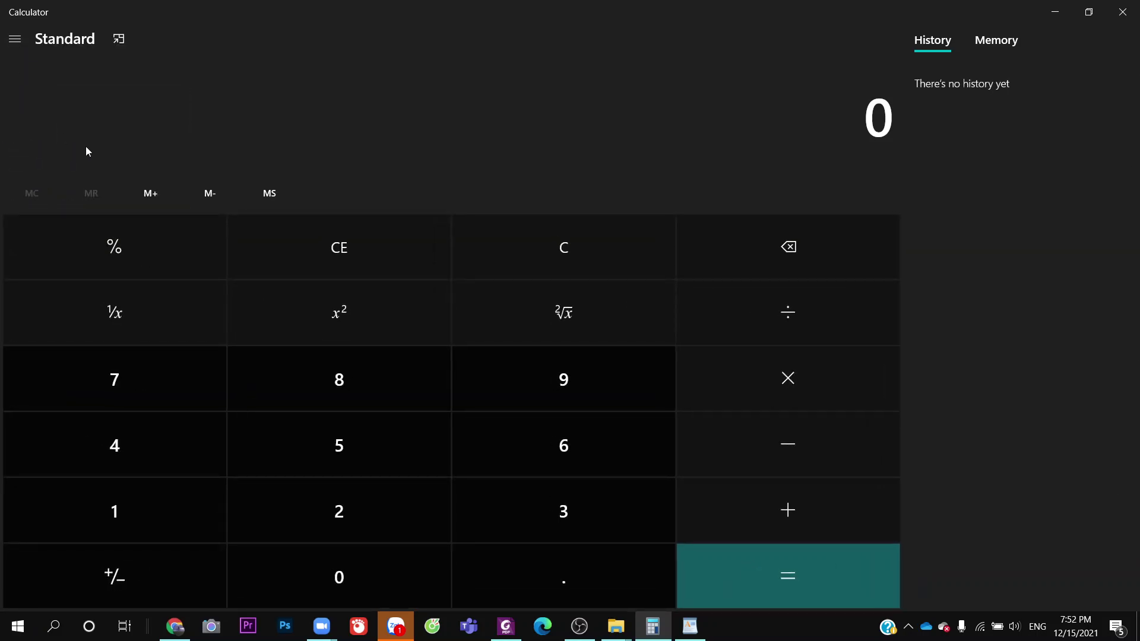
left_click(15, 38)
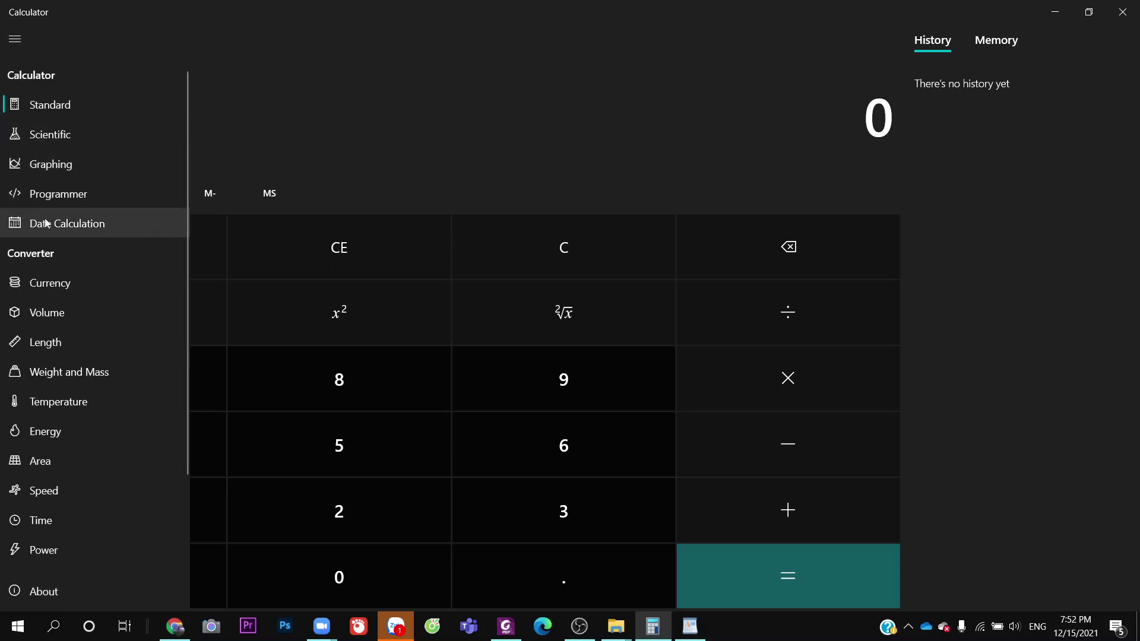
left_click(46, 223)
left_click(15, 40)
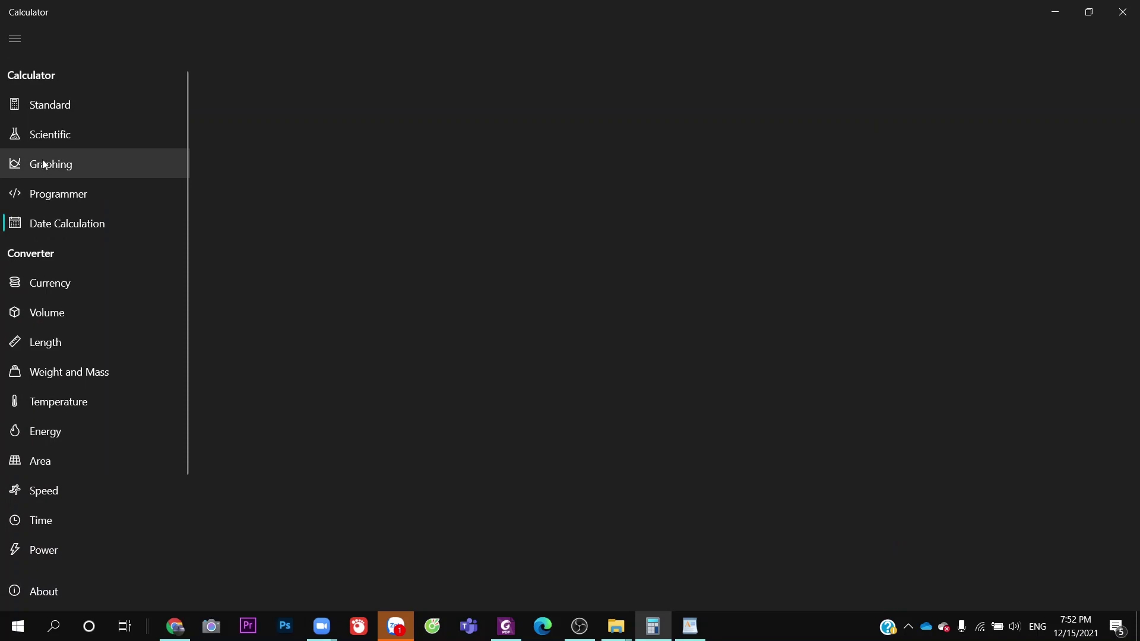
left_click(46, 143)
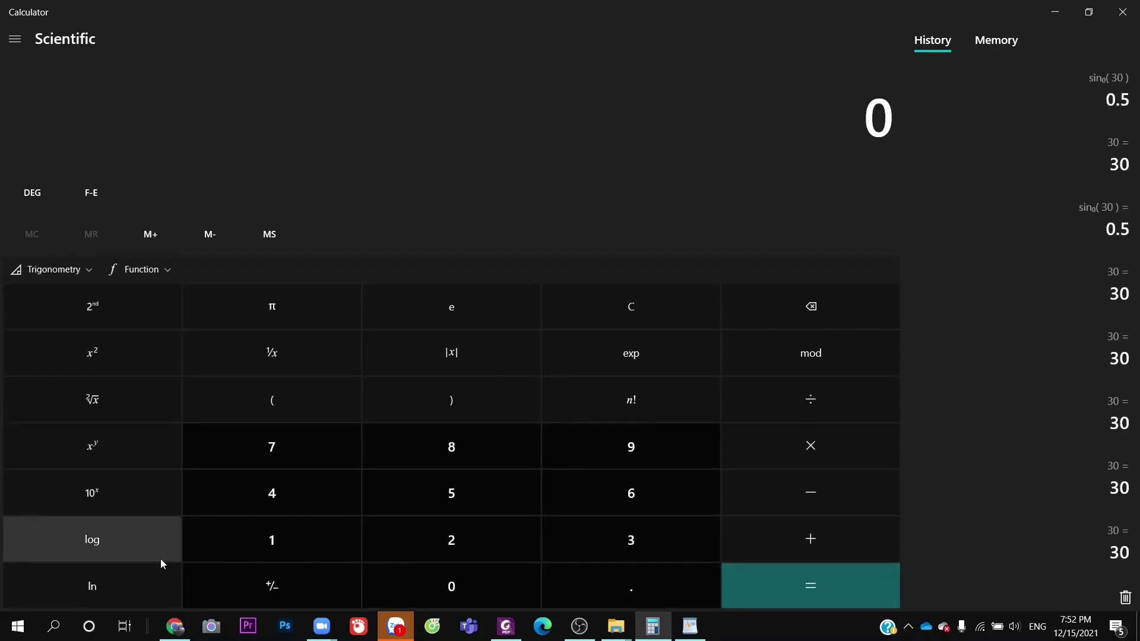
Toggle the trigonometry and function lists and try memory add and clear
left_click(88, 273)
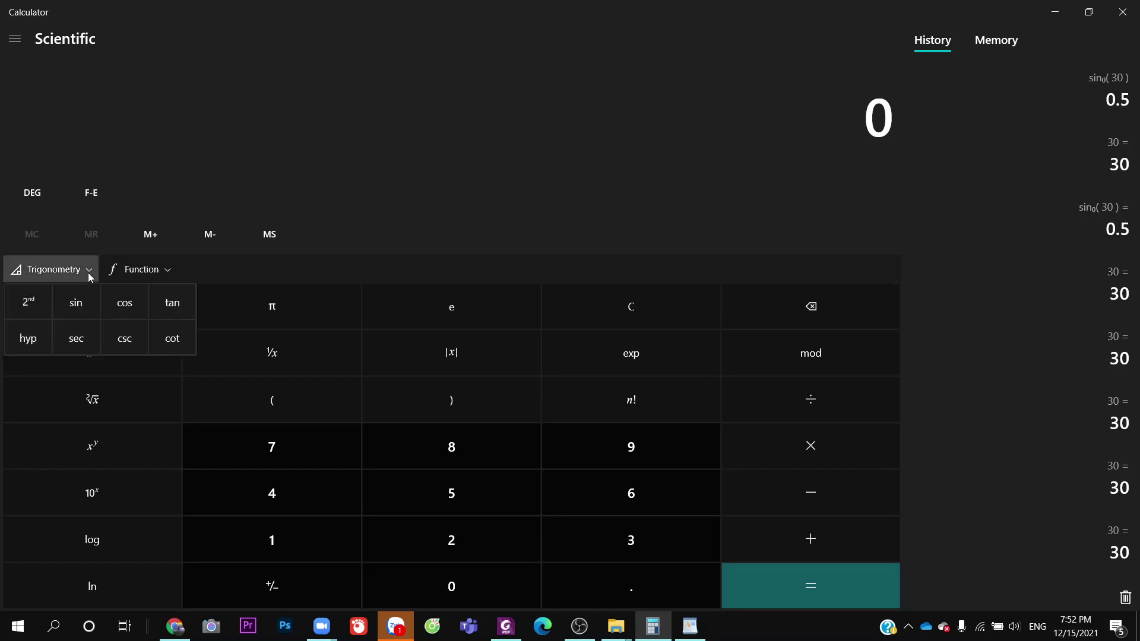
left_click(137, 270)
left_click(137, 270)
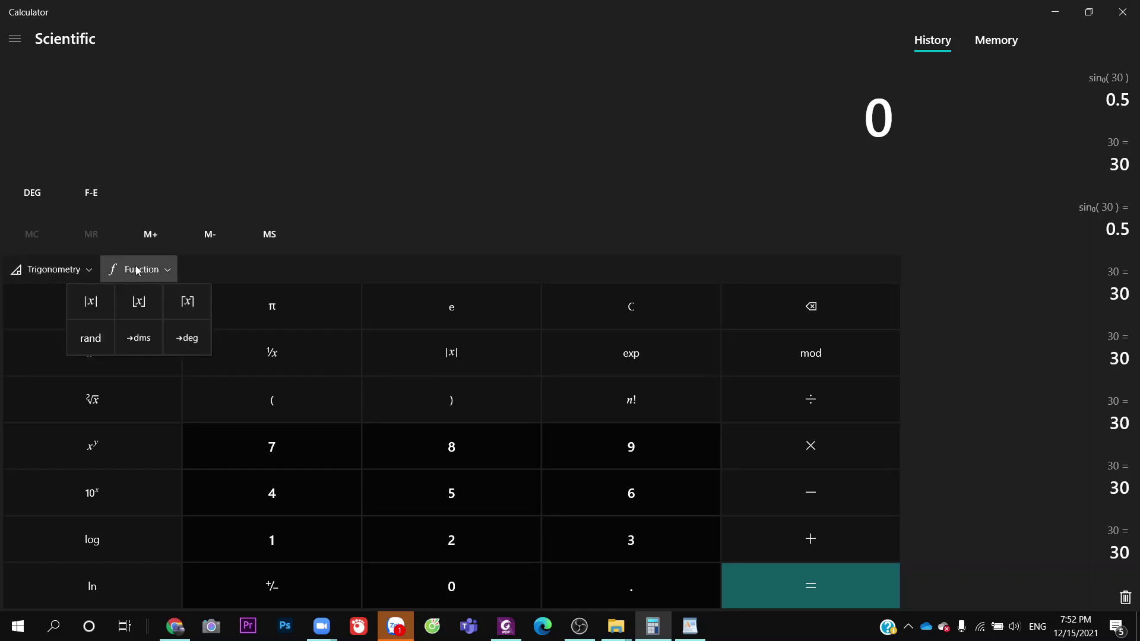
left_click(137, 270)
left_click(152, 237)
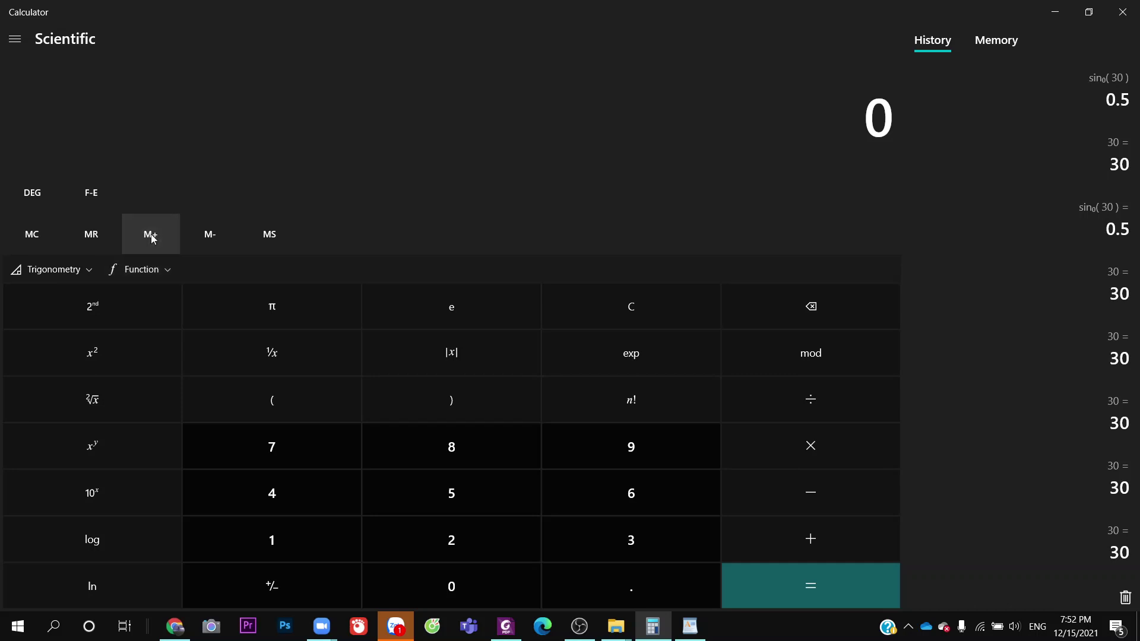
left_click(44, 236)
left_click(175, 232)
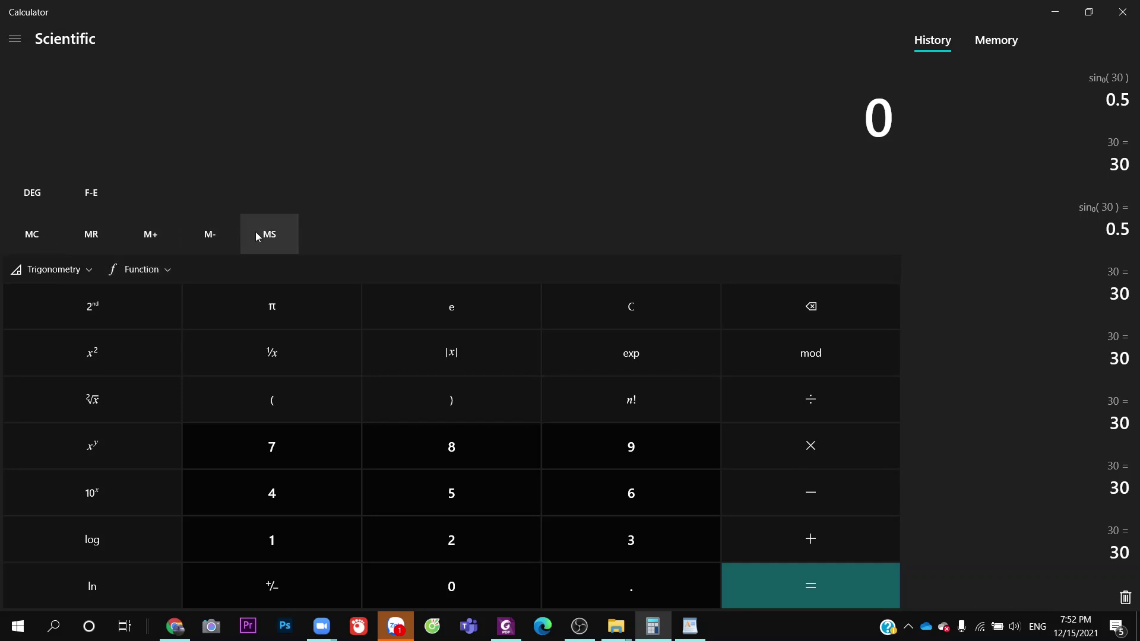
Turn on F-E scientific notation, switch to radians, clear, and restore the window size
left_click(98, 196)
left_click(22, 204)
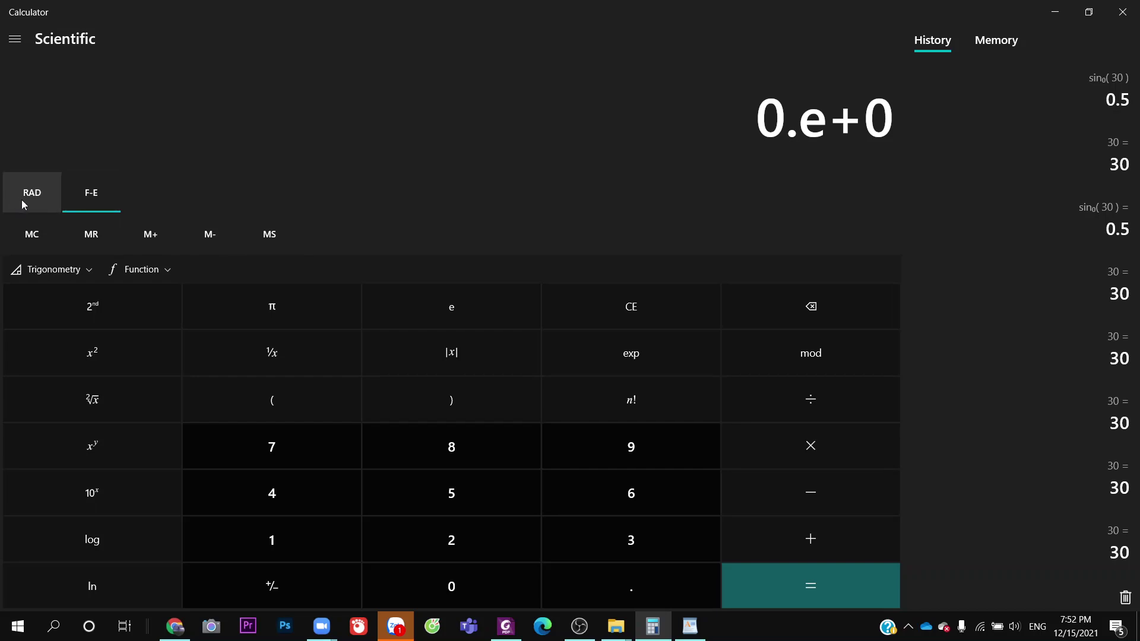
left_click(43, 234)
left_click(143, 232)
left_click(656, 304)
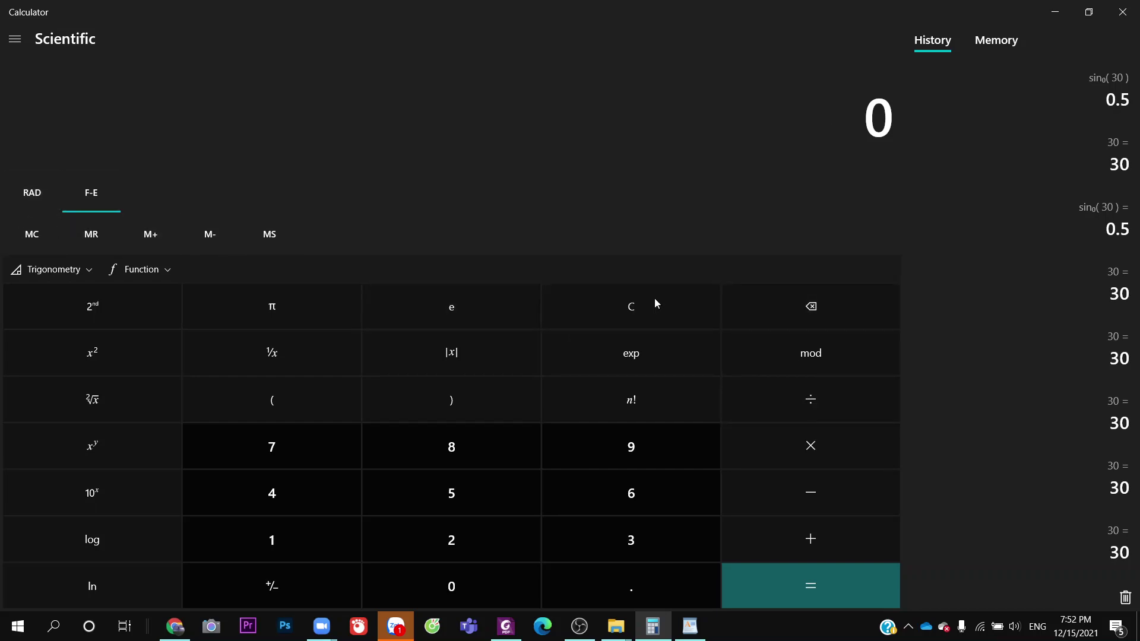
left_click(1089, 12)
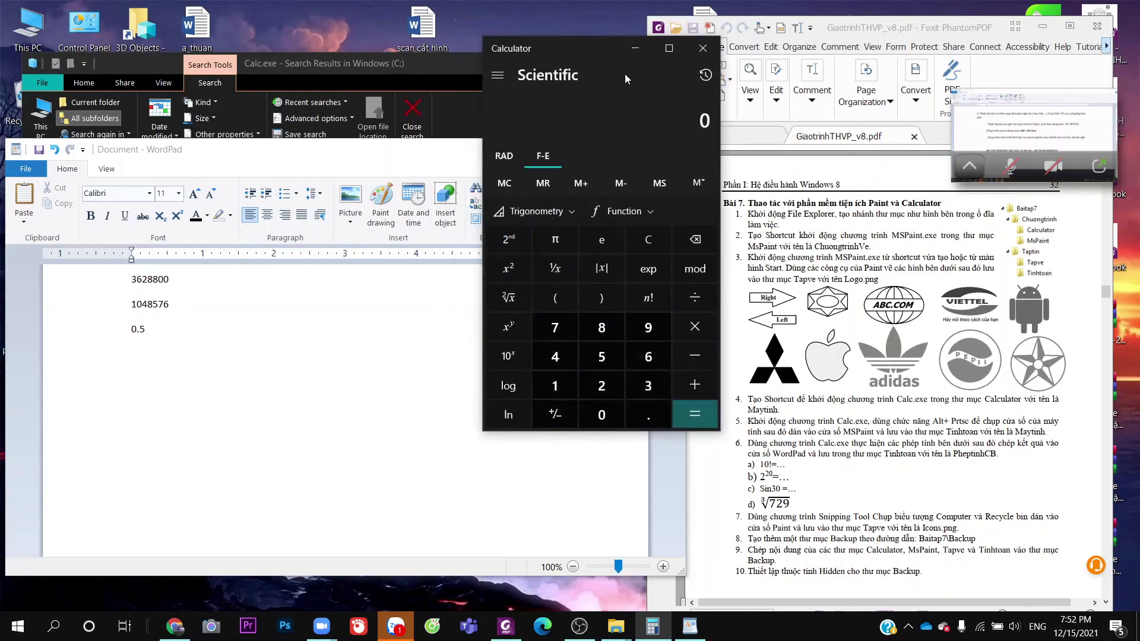
Move the Calculator window up-left and browse the extra and trigonometry function lists
left_click_drag(597, 49, 450, 38)
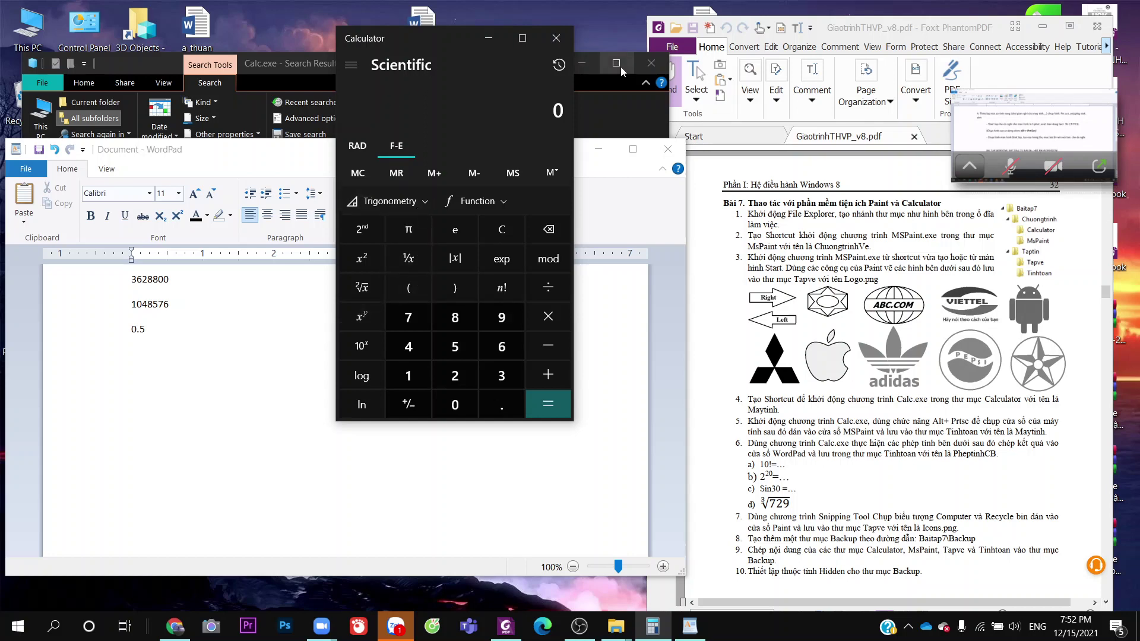
left_click(492, 204)
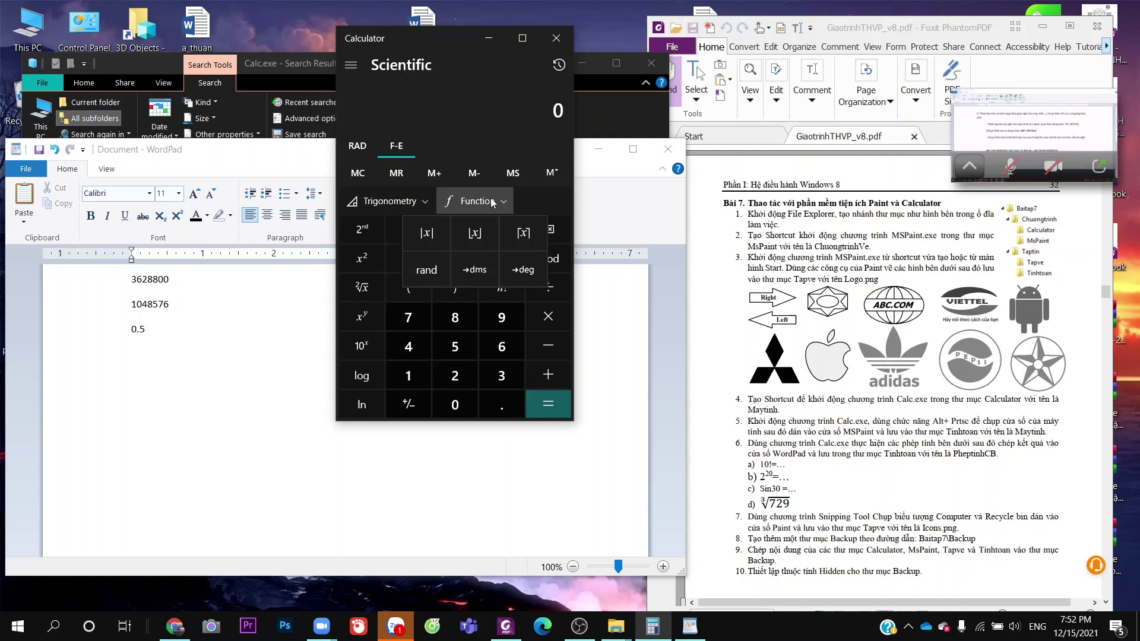
left_click(419, 202)
left_click(420, 203)
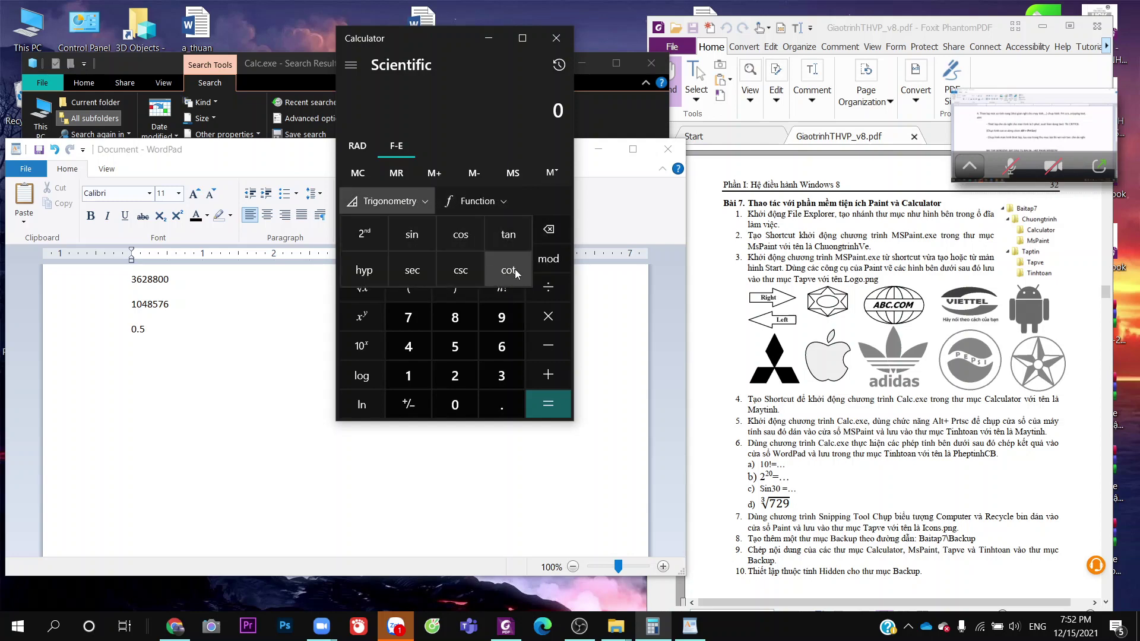
left_click(475, 193)
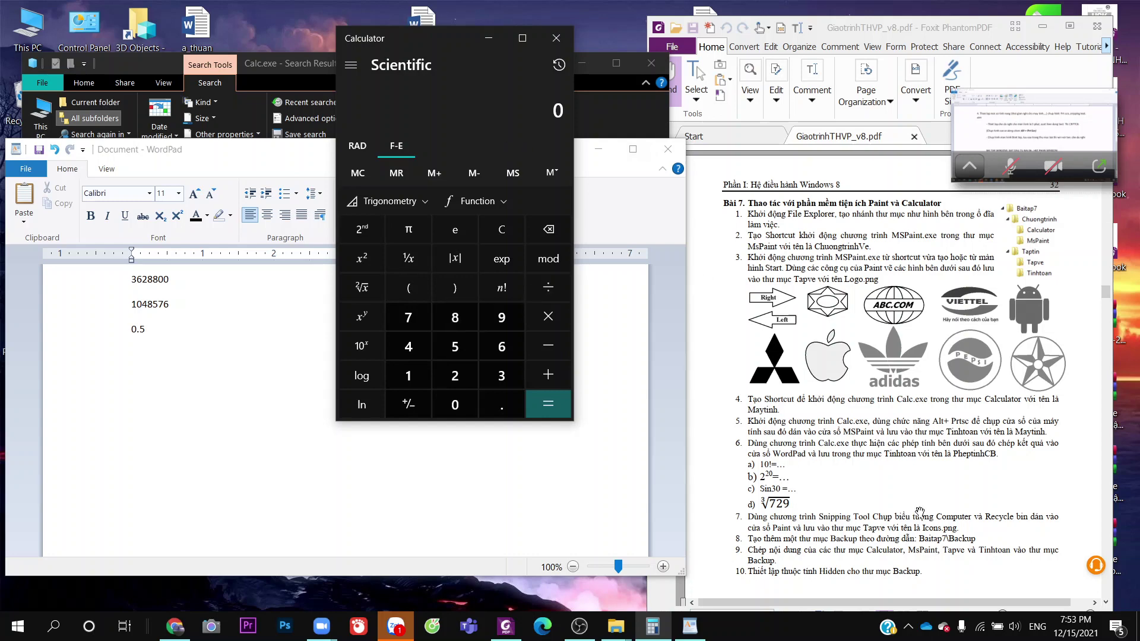
left_click(431, 202)
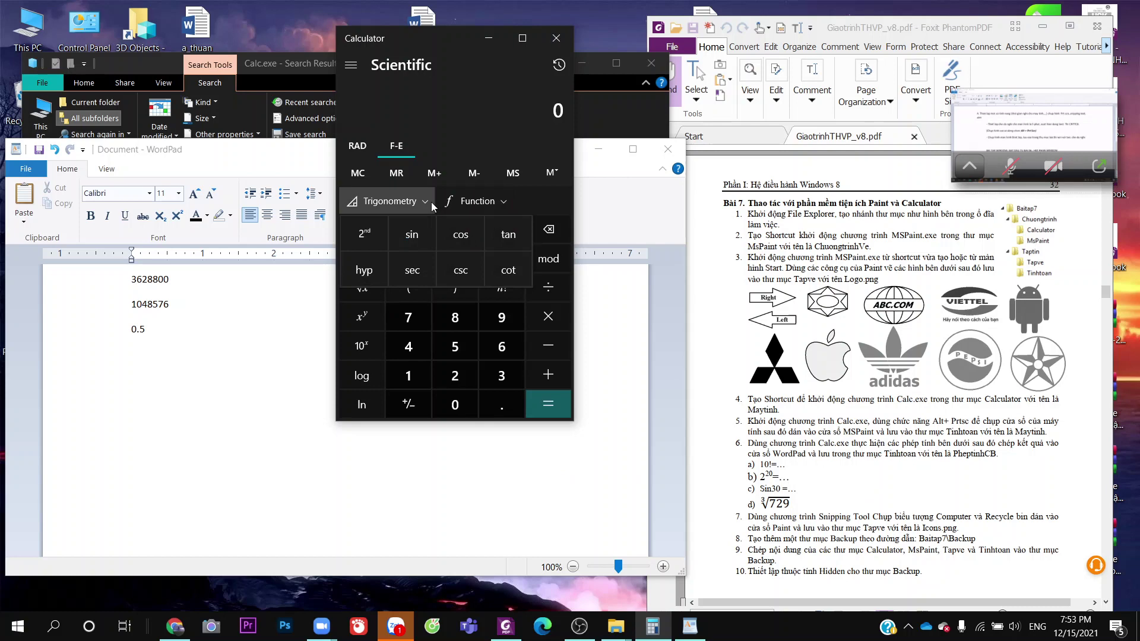
left_click(368, 291)
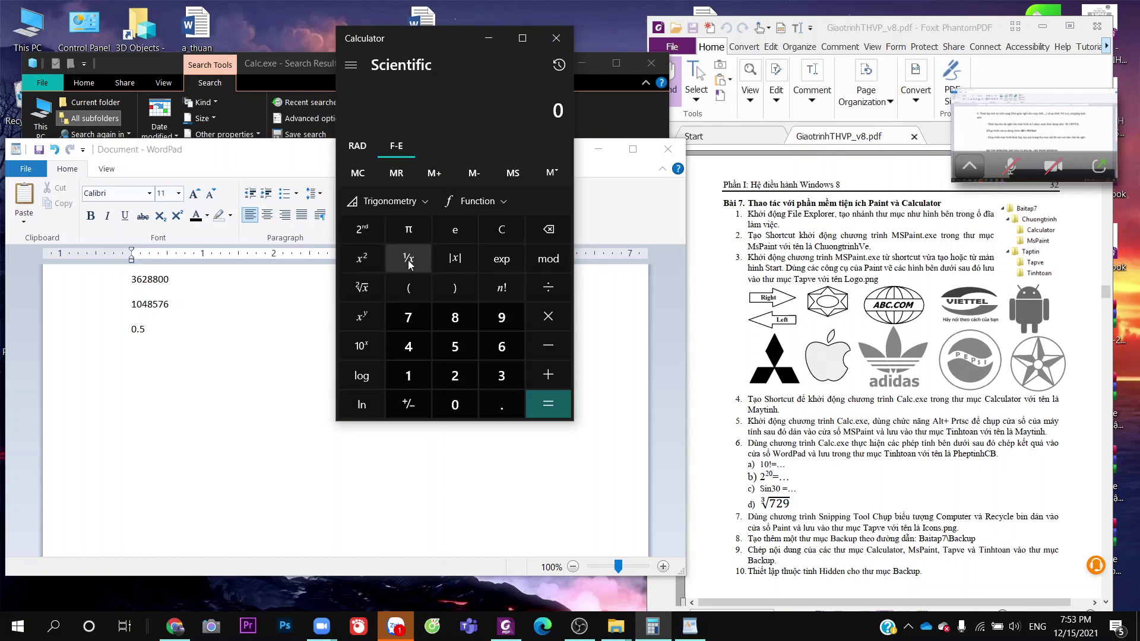
Apply the square root four times, switch F-E off, and clear the display to 0
left_click(363, 293)
left_click(364, 292)
left_click(363, 292)
left_click(364, 292)
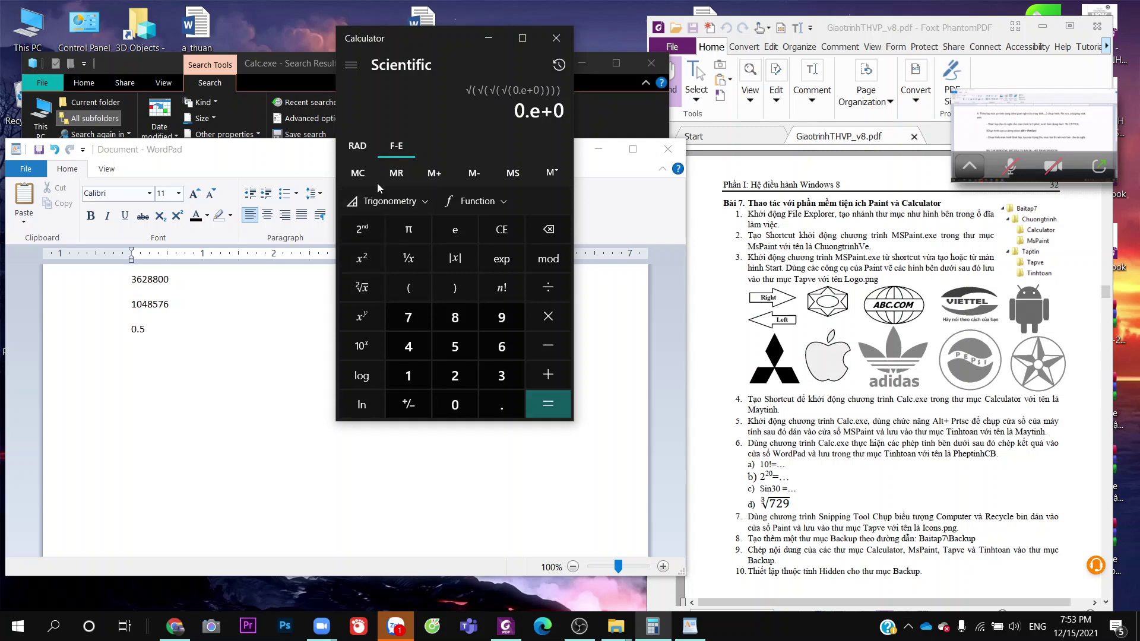
left_click(393, 146)
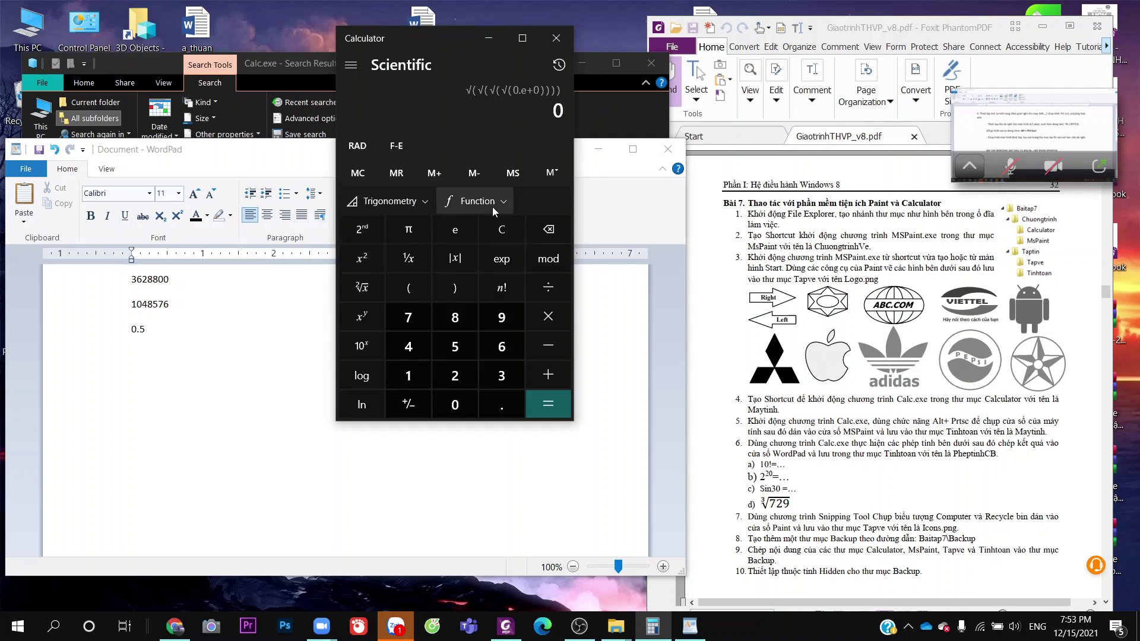
left_click(504, 231)
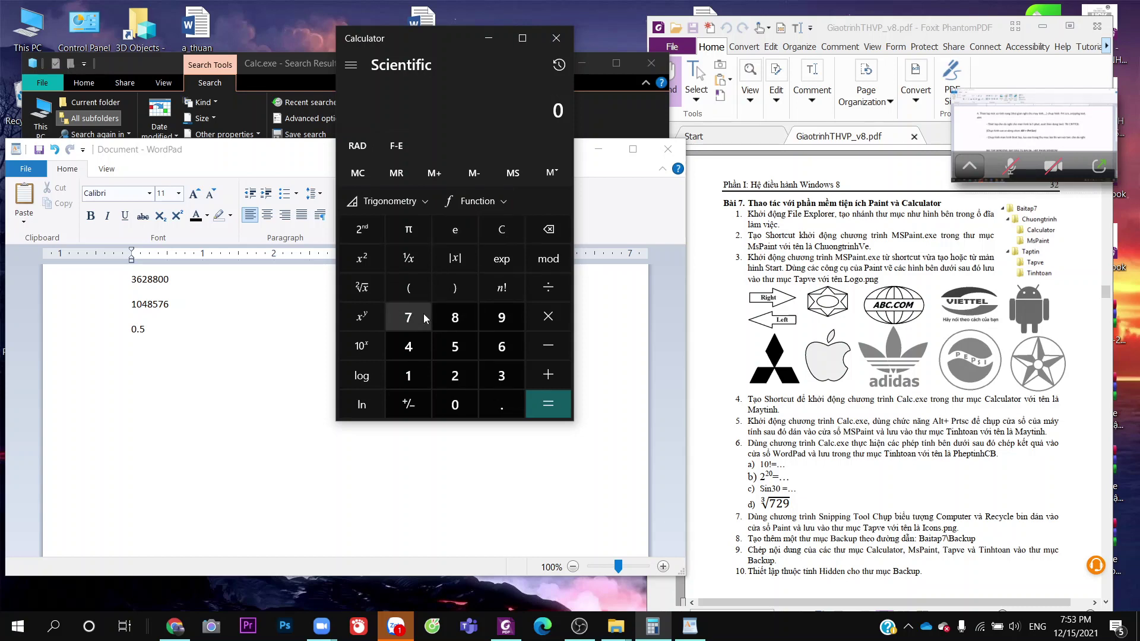
Enter 729, fixing the mistyped 723, and take its cube root to get 27
left_click(360, 294)
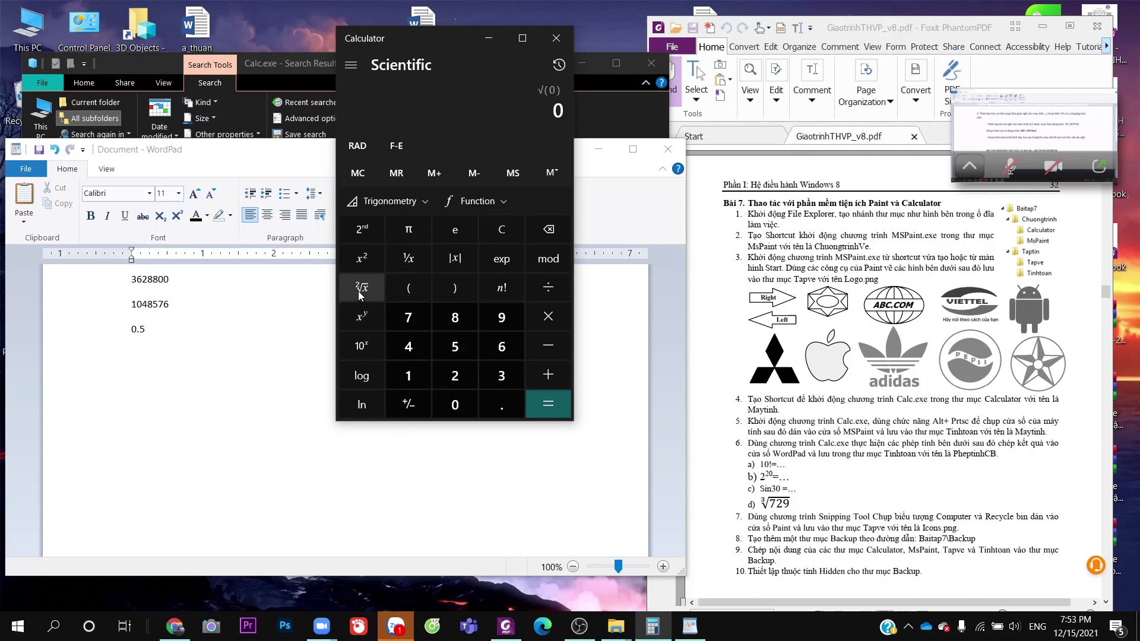
type("723")
key("BackSpace")
type("9")
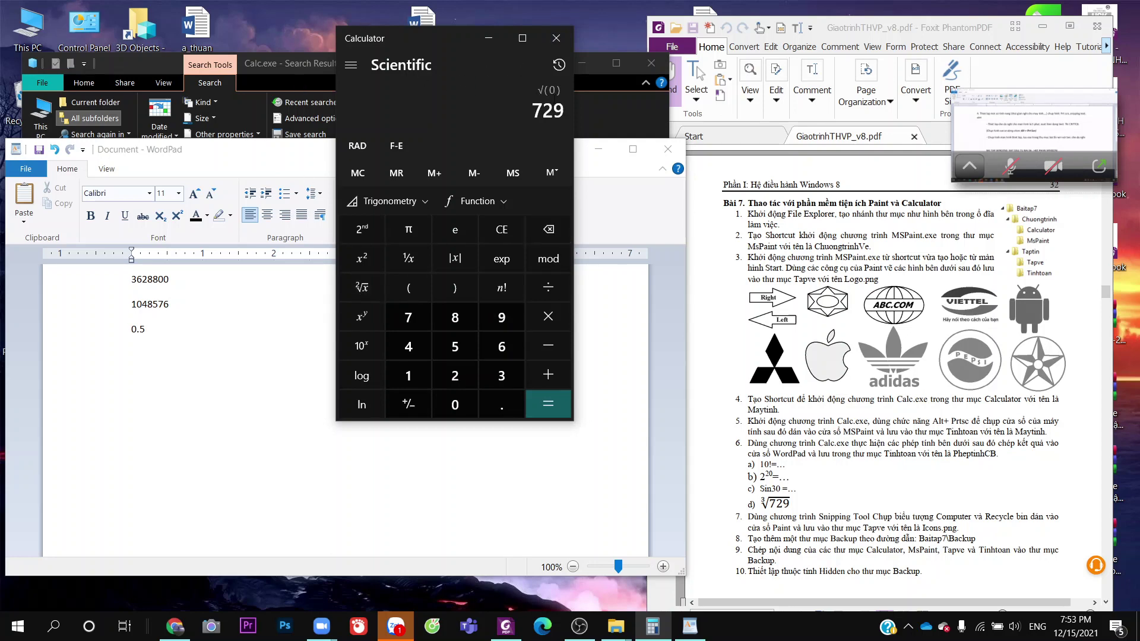
left_click(556, 410)
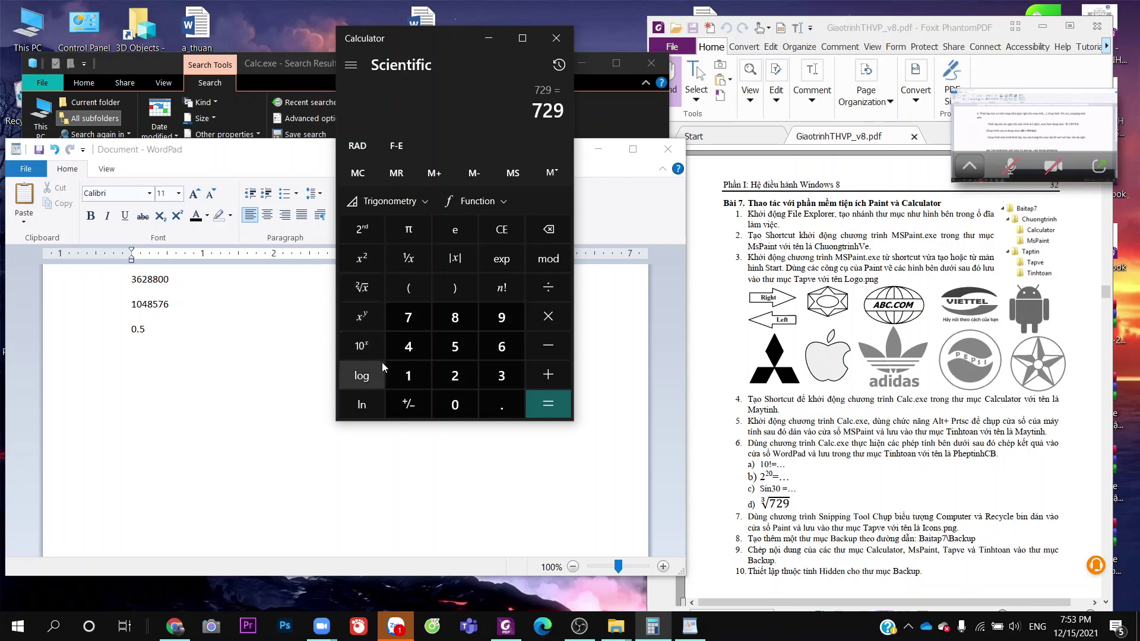
left_click(367, 296)
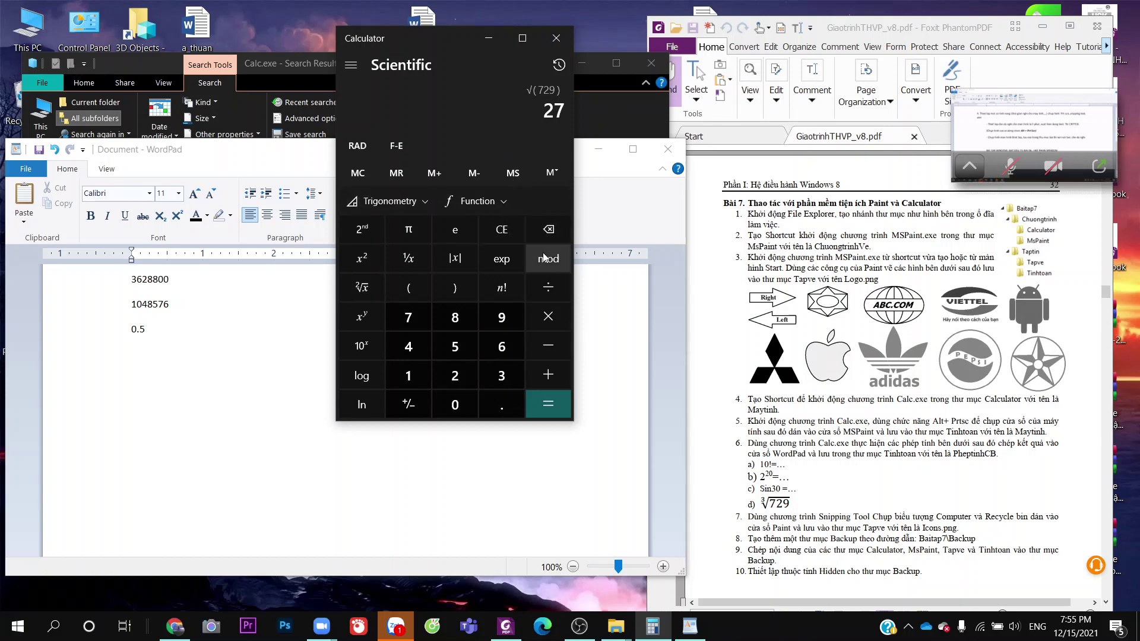
Clear the 27 result with CE and the leftover mod operation with C
left_click(502, 230)
left_click(542, 260)
left_click(518, 226)
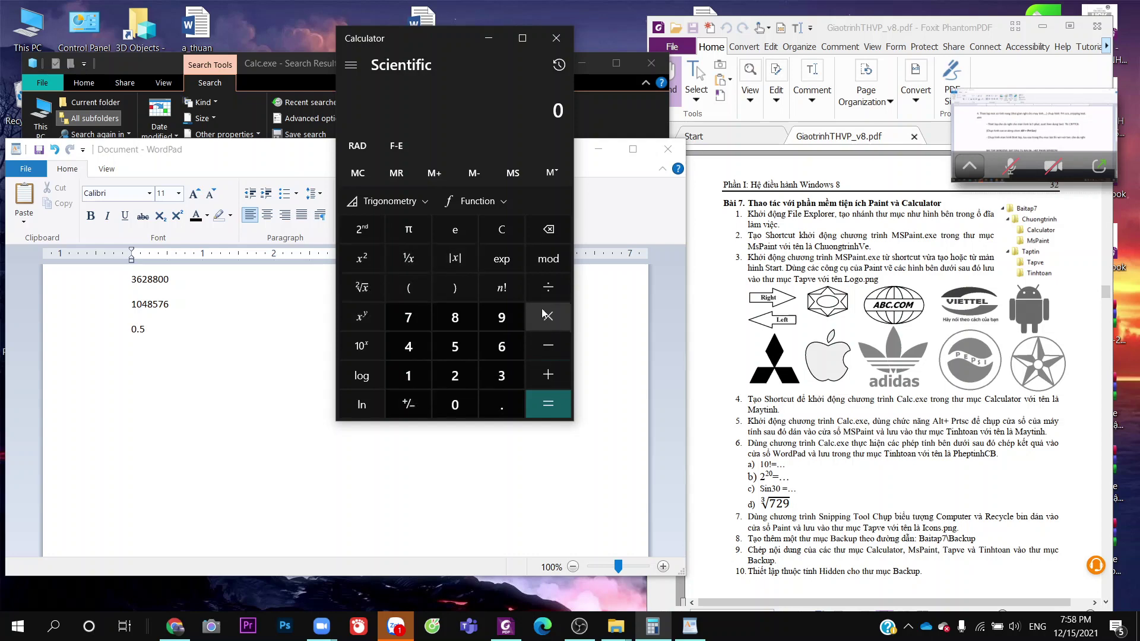
Make the window taller, toggle 2nd and hyp under Trigonometry, then view the Function list
left_click_drag(463, 422, 452, 442)
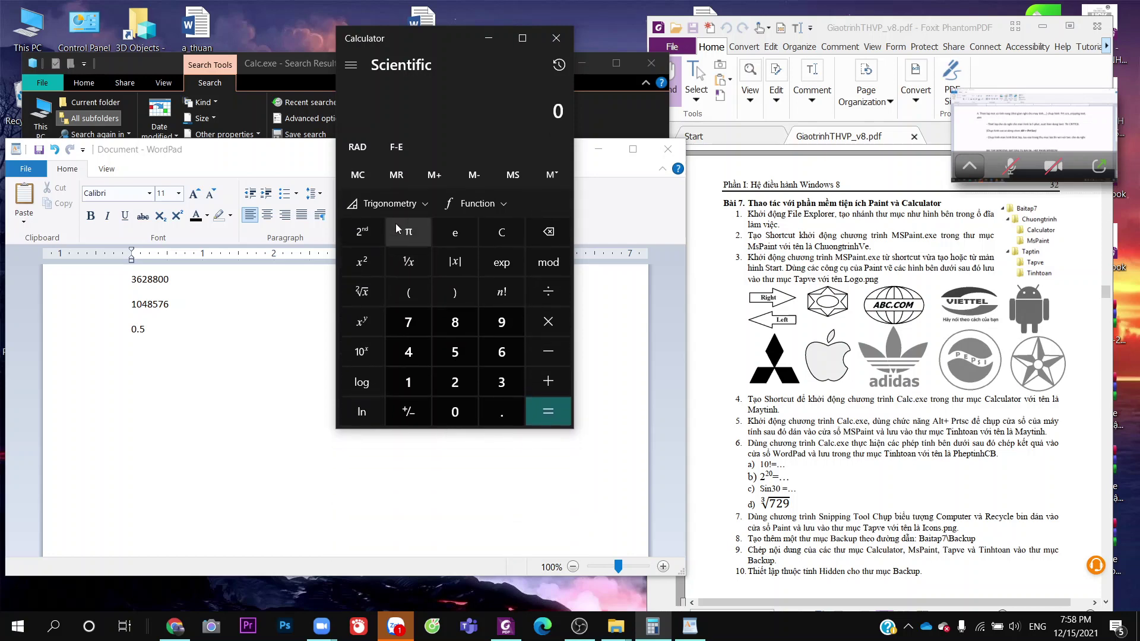
left_click(398, 205)
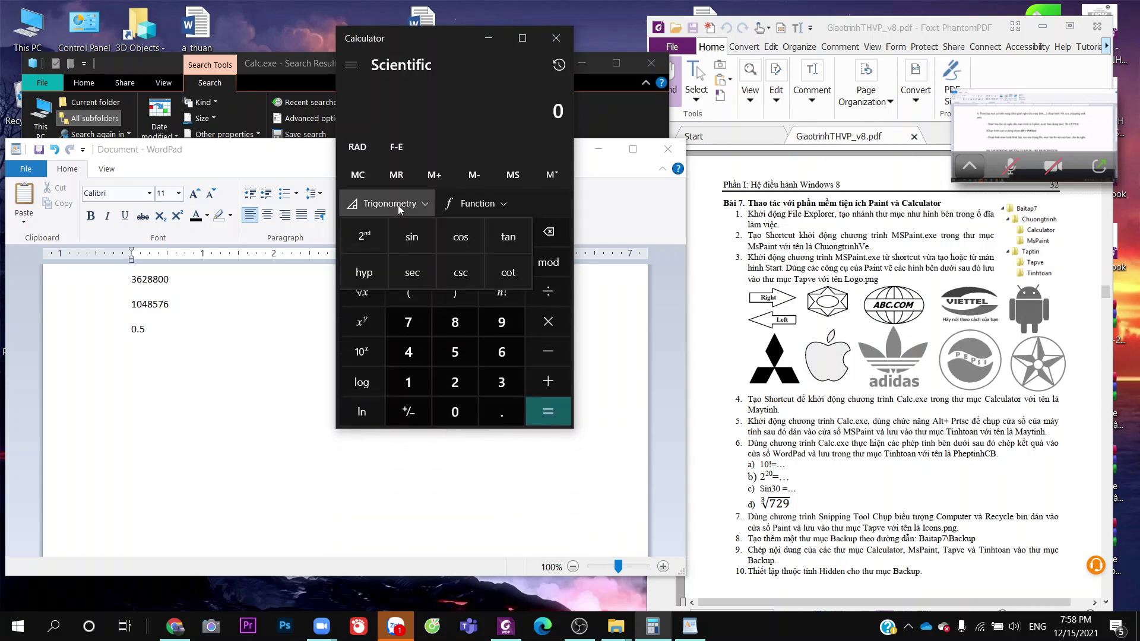
left_click(377, 238)
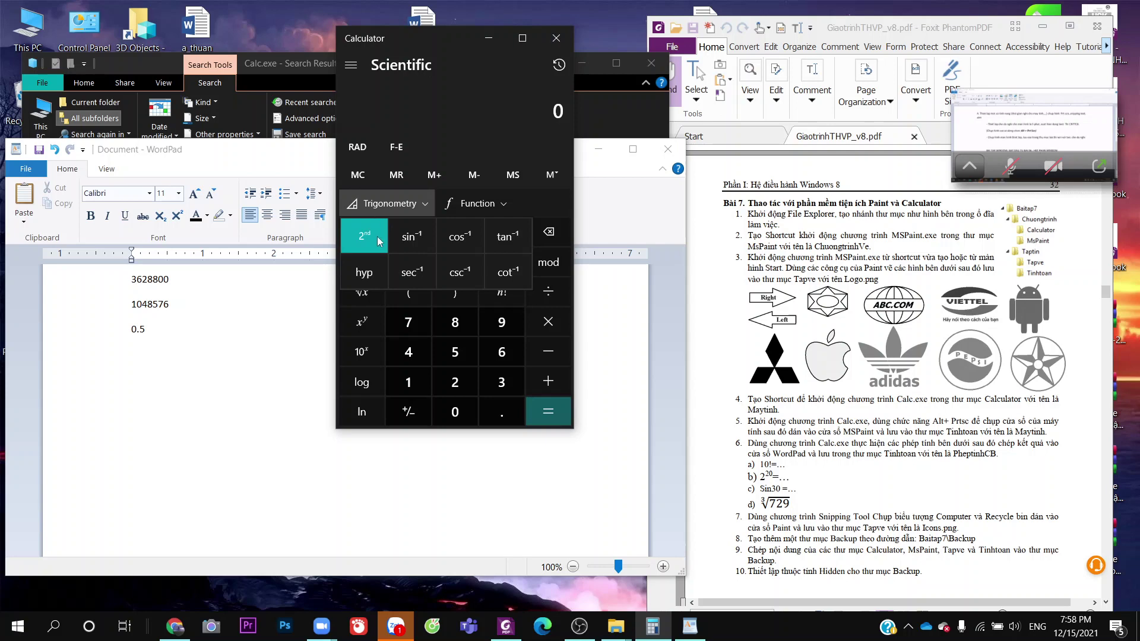
left_click(378, 238)
left_click(374, 277)
left_click(374, 277)
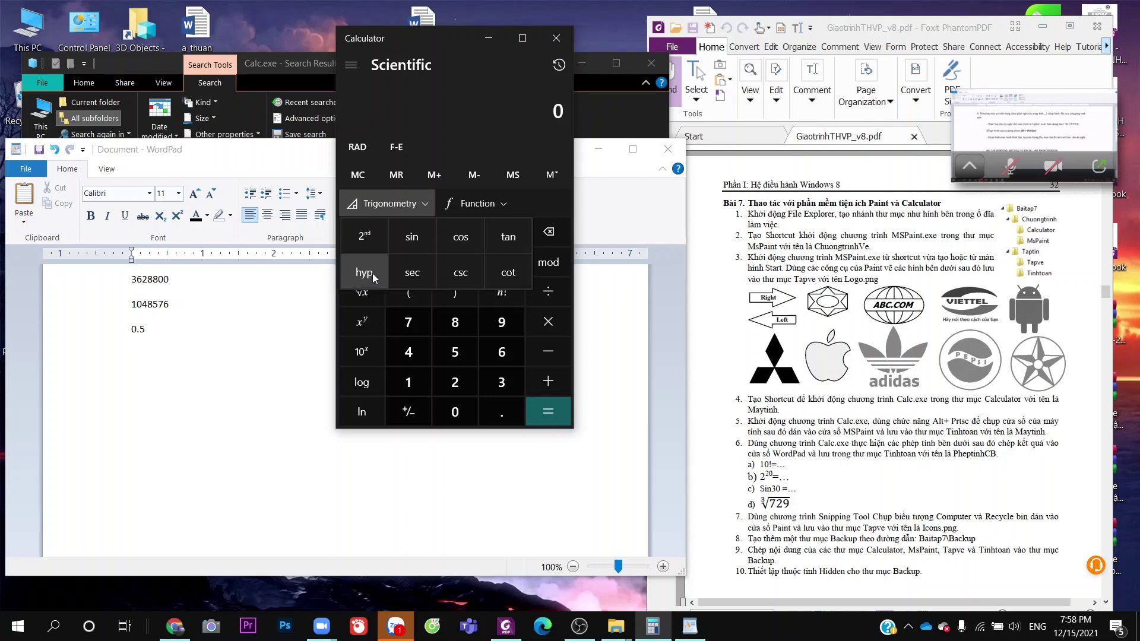
left_click(464, 205)
left_click(464, 205)
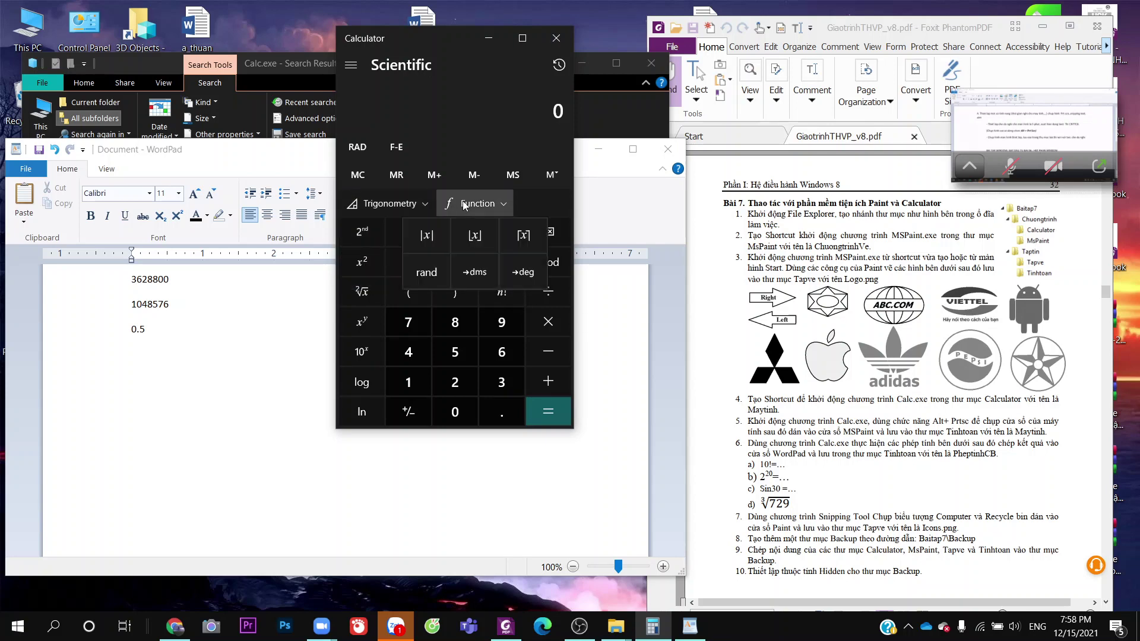
Below 0.5 in WordPad, add the line 'lấy máy tính ra bấm :)) = 9'
left_click(464, 204)
left_click(464, 205)
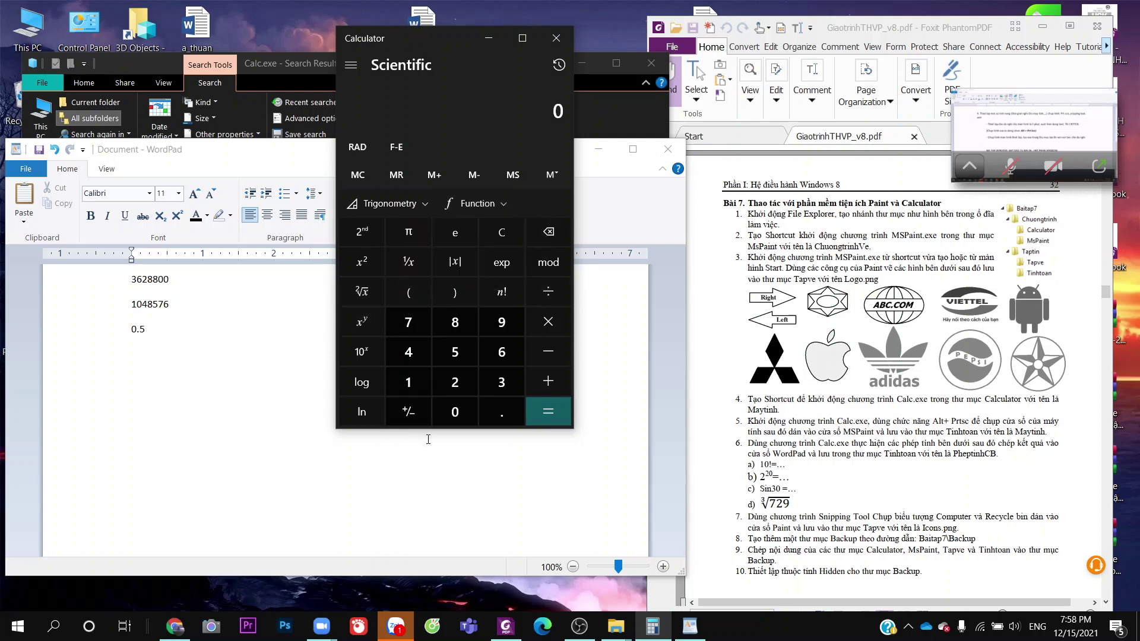
left_click(223, 416)
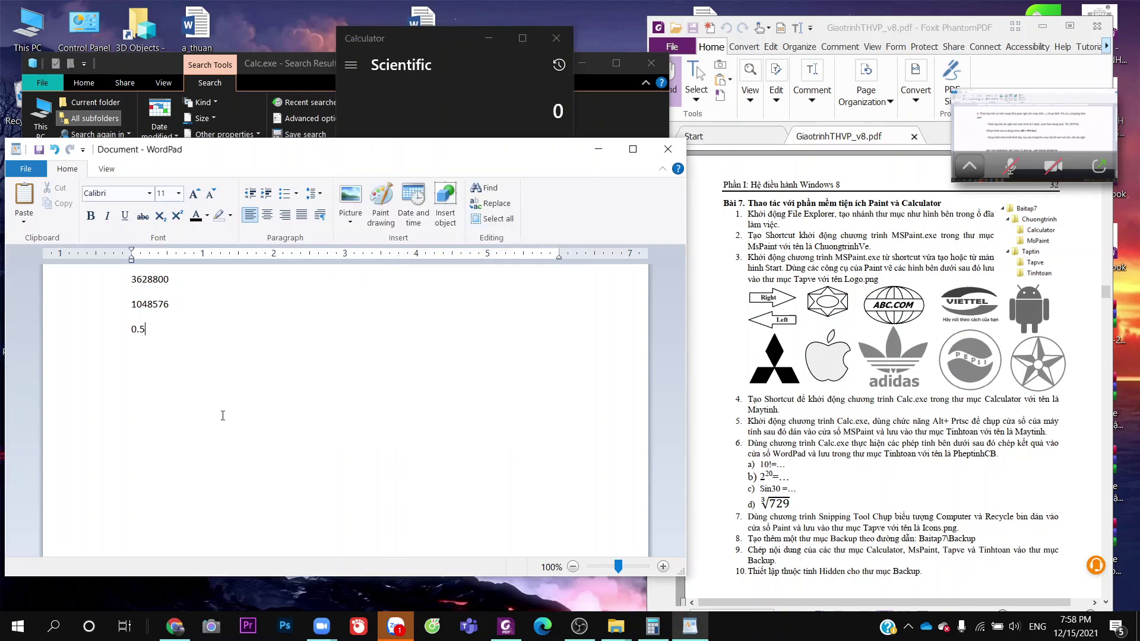
type("e")
key("BackSpace")
type("dùng")
key("BackSpace")
key("BackSpace")
key("BackSpace")
key("BackSpace")
type("lấy ma")
type("y tinh")
key("BackSpace")
key("BackSpace")
type("b")
type("h ra bấm ")
type(":)) 7")
key("BackSpace")
type("= 9")
scroll(757, 487, "down", 3)
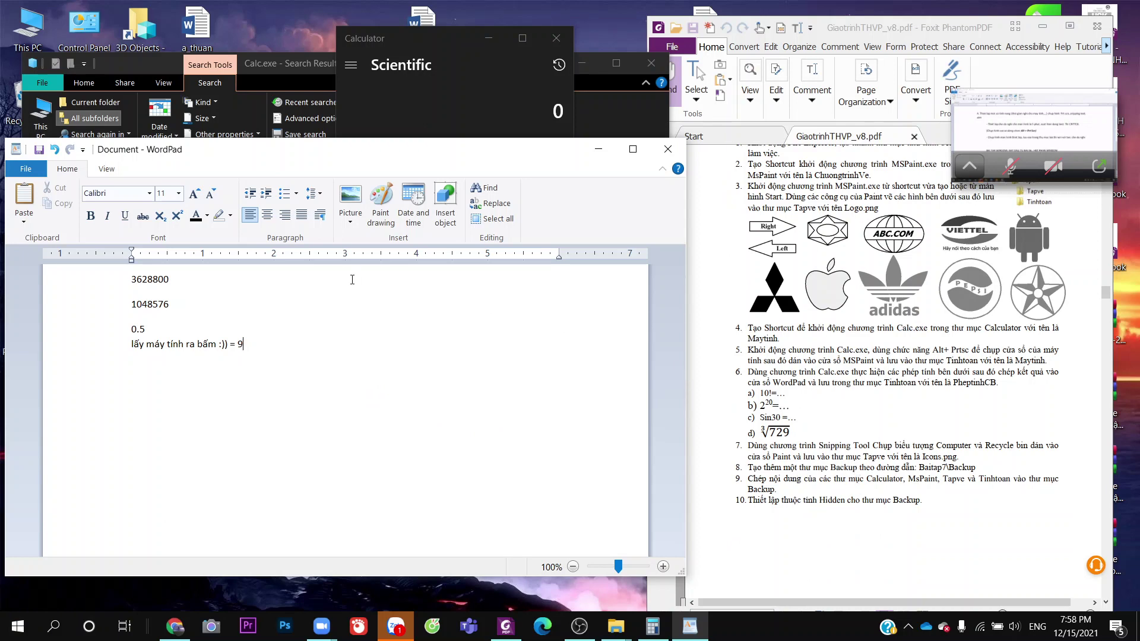
Start Save as and browse to D:\Tin học\Baitap7\Taptin\Tinhtoan
left_click(27, 169)
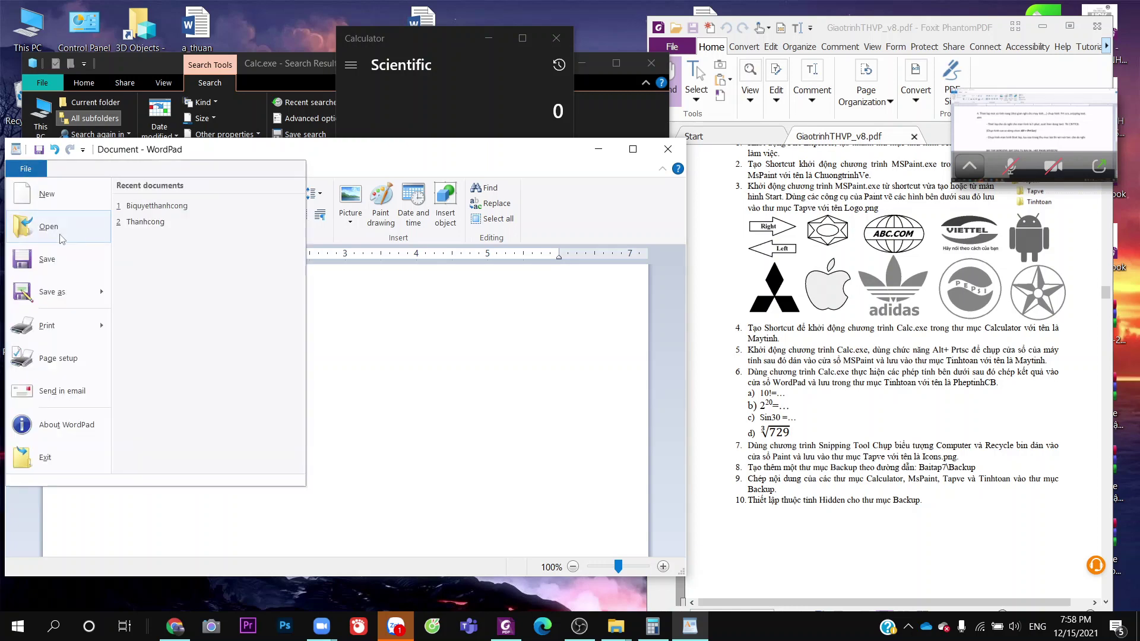
left_click(65, 295)
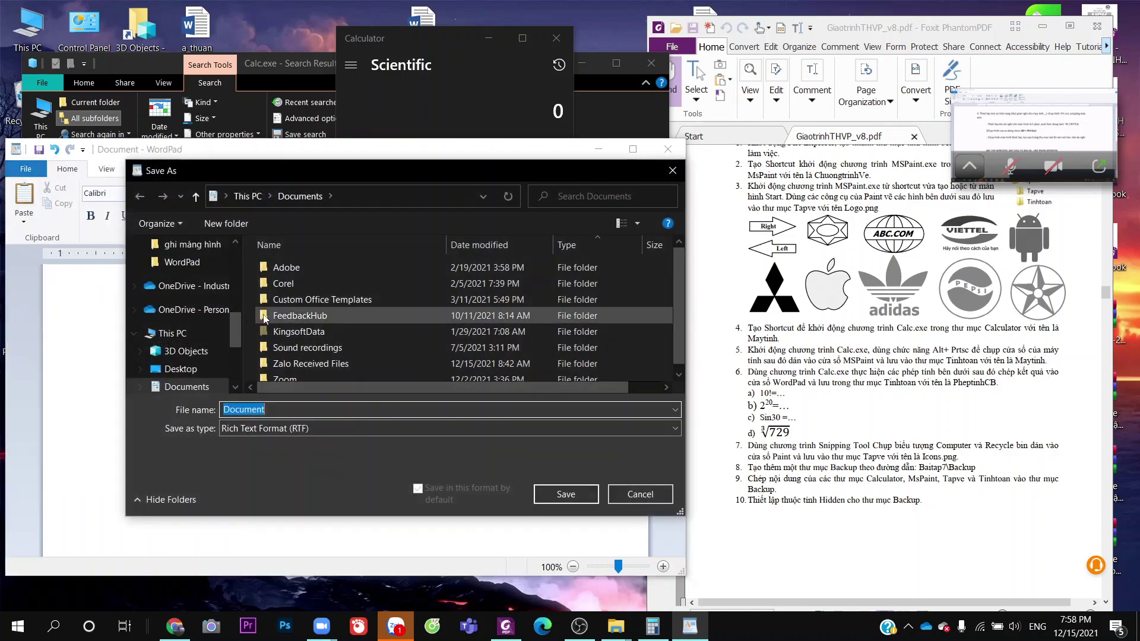
scroll(193, 342, "up", 1)
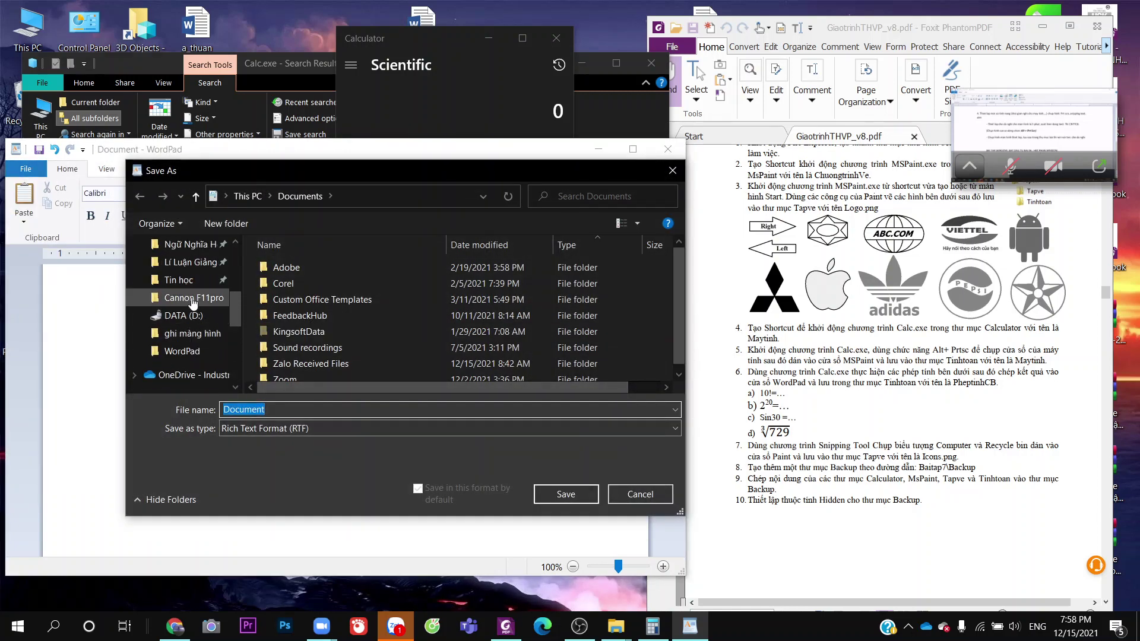
left_click(178, 279)
double_click(294, 285)
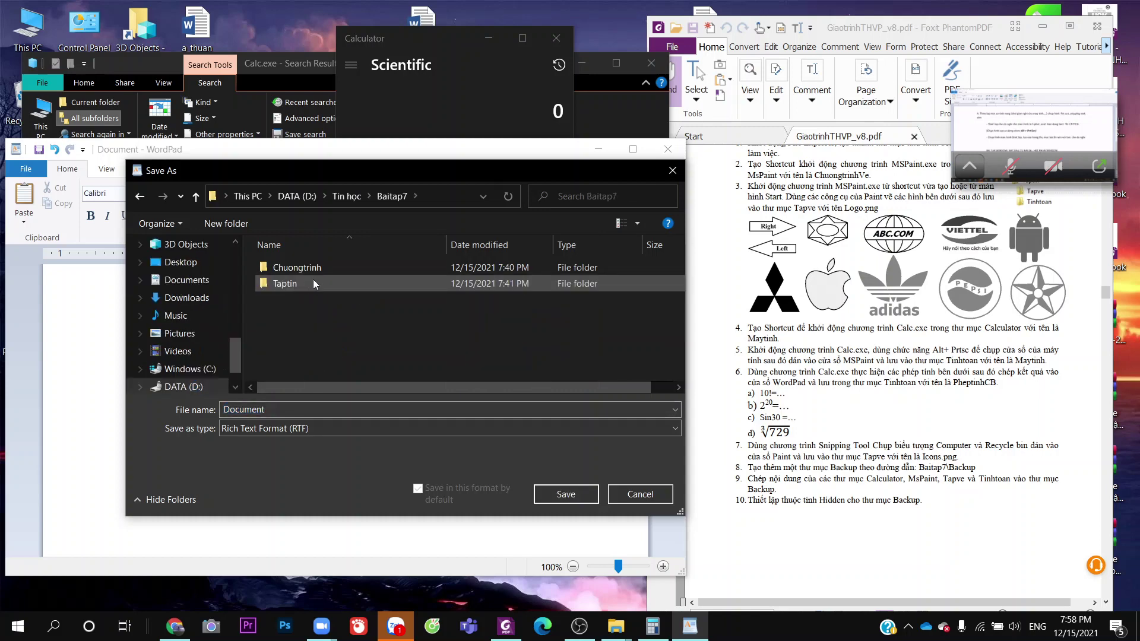
double_click(315, 270)
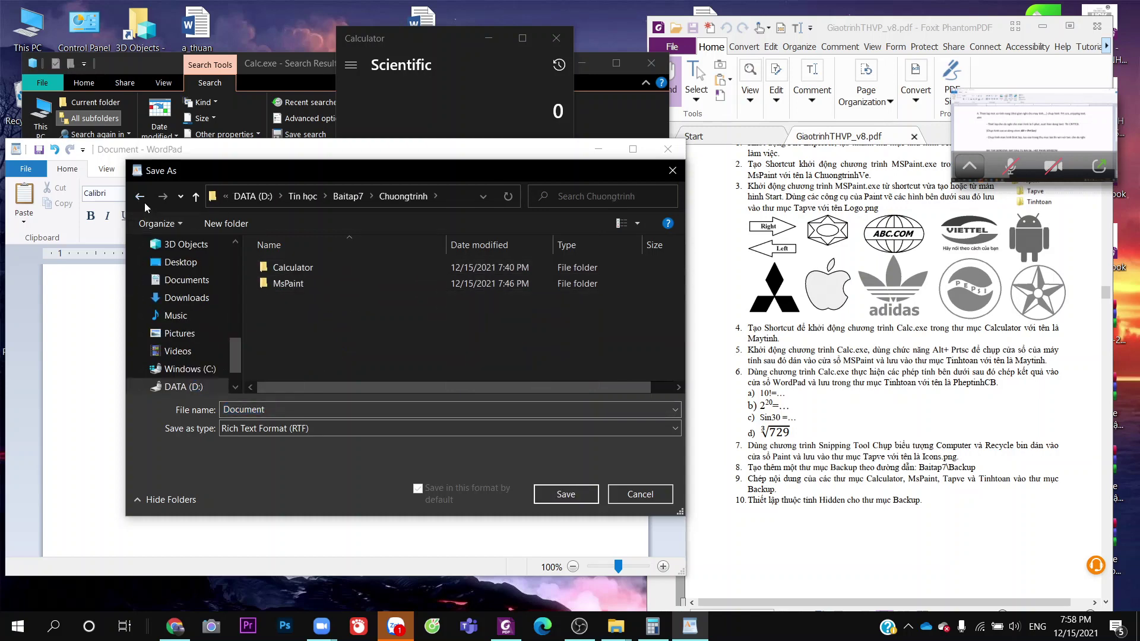
left_click(140, 197)
double_click(272, 283)
double_click(302, 283)
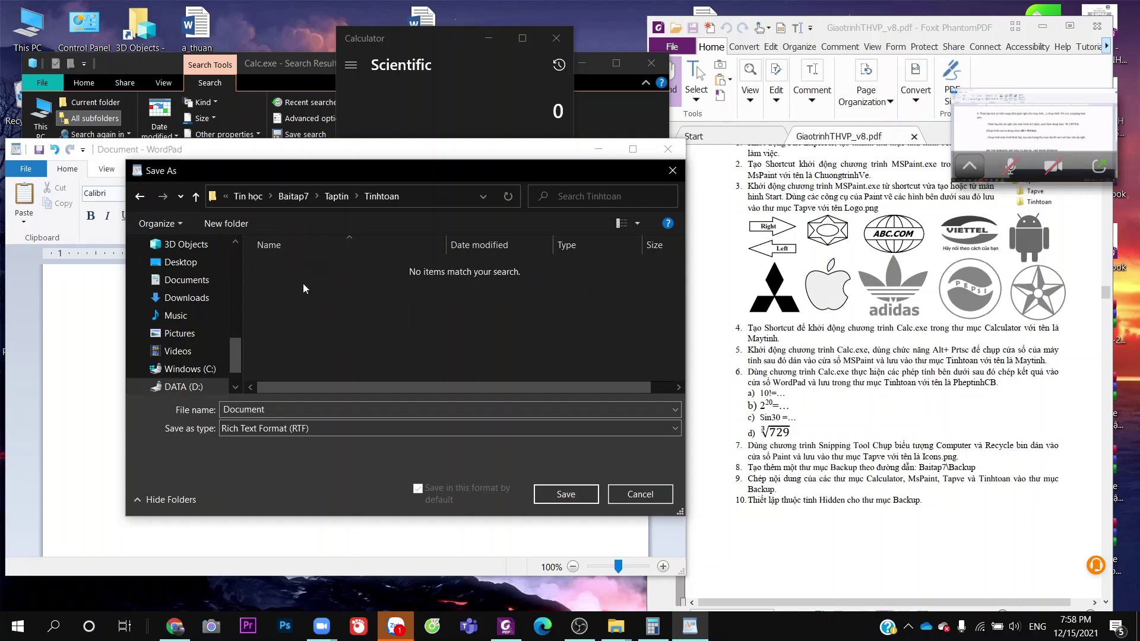
Replace the default file name with PheptinhCB and save the document
right_click(366, 325)
left_click(345, 410)
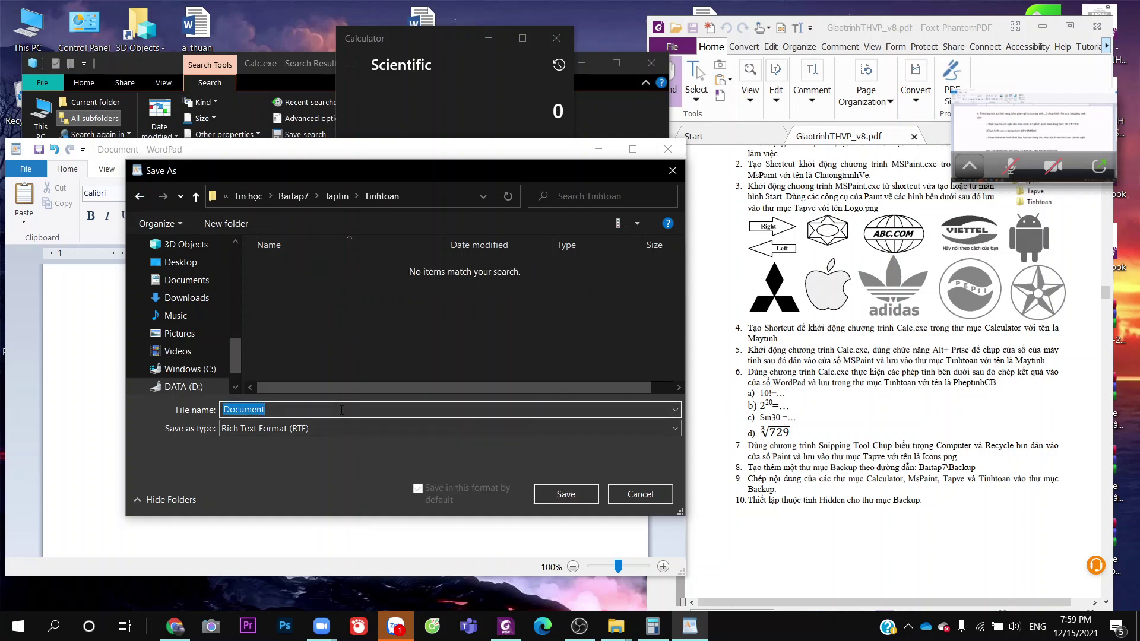
key("BackSpace")
type("PheptinhCB")
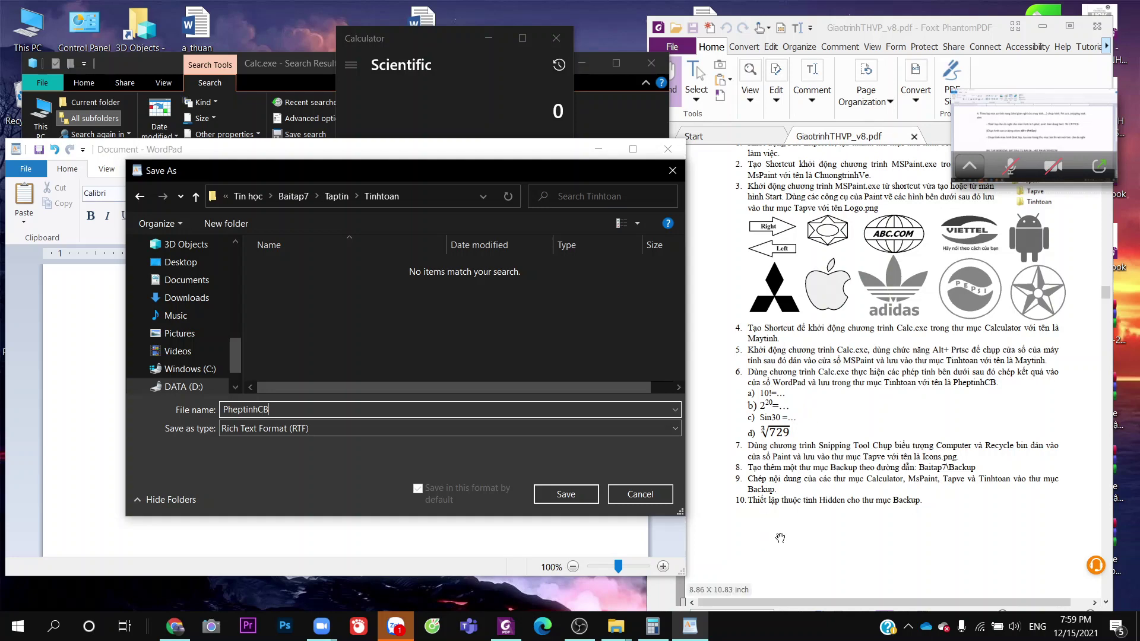
scroll(934, 508, "down", 1)
scroll(935, 493, "up", 2)
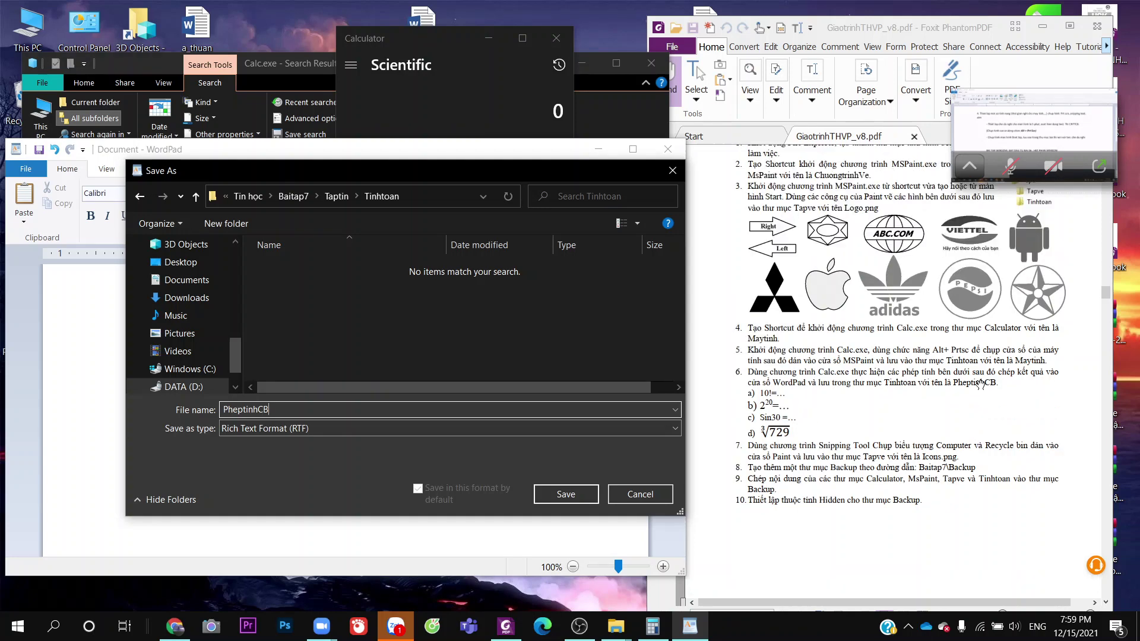
left_click(594, 497)
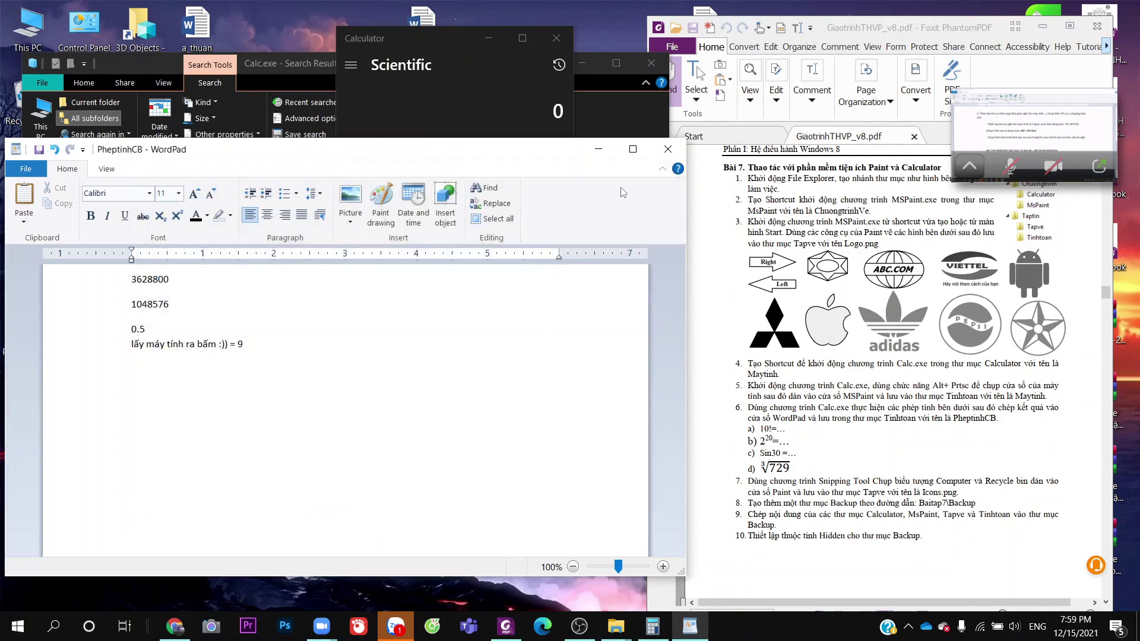
Close WordPad and the Calculator window
left_click(670, 153)
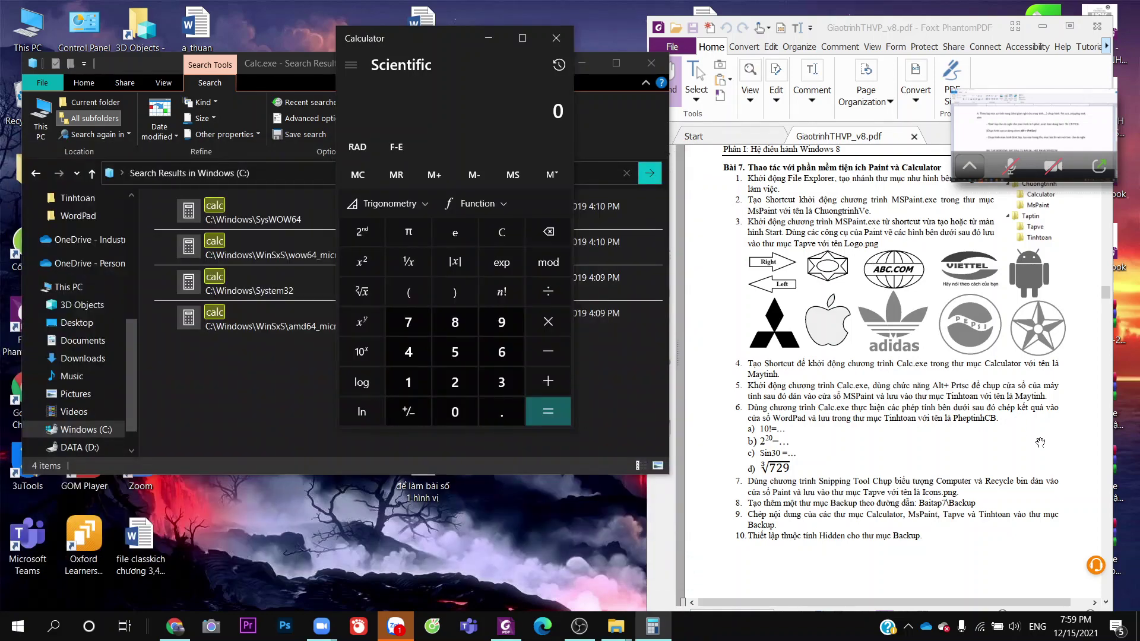
scroll(1040, 439, "up", 2)
scroll(1039, 439, "down", 2)
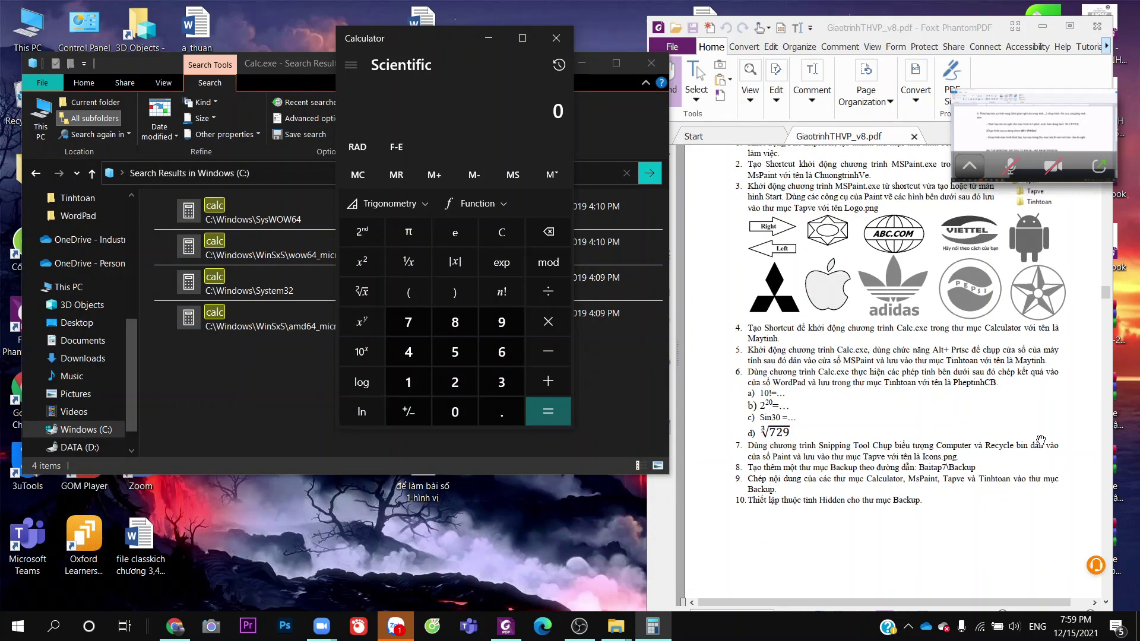
scroll(1019, 455, "down", 2)
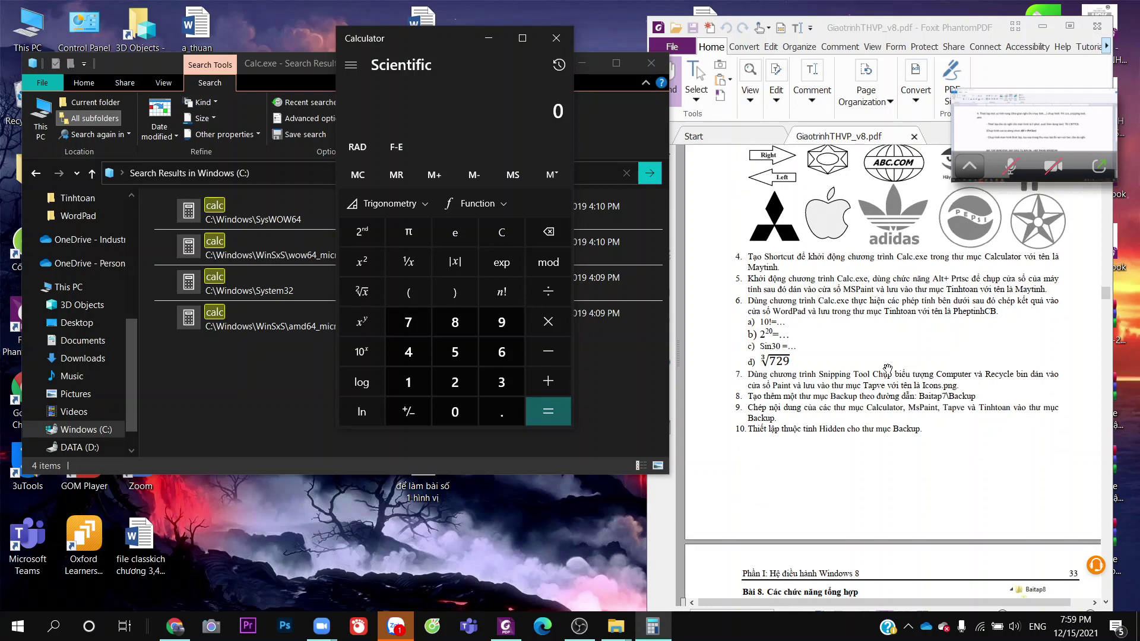
left_click(571, 46)
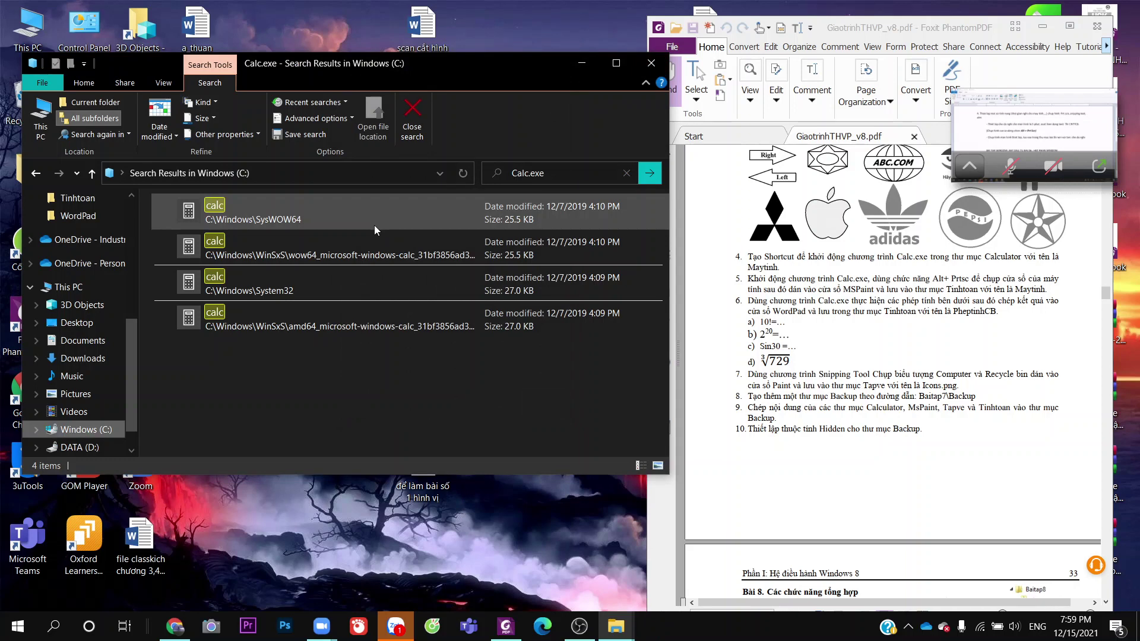
Launch each of the four calc search results in turn, closing Calculator after each
double_click(348, 226)
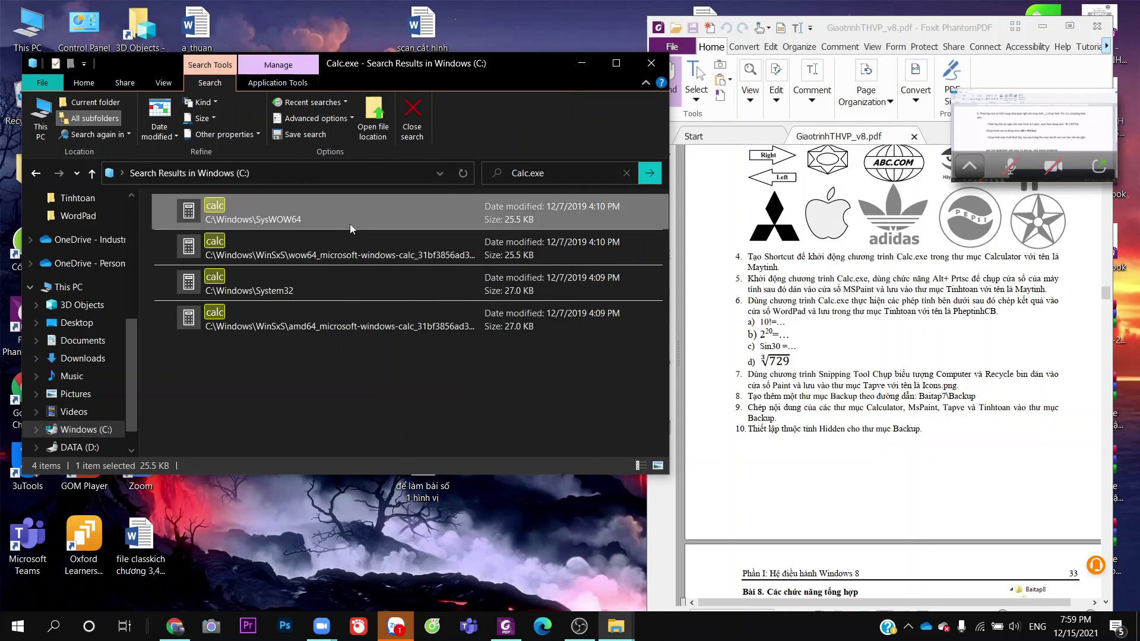
left_click(557, 38)
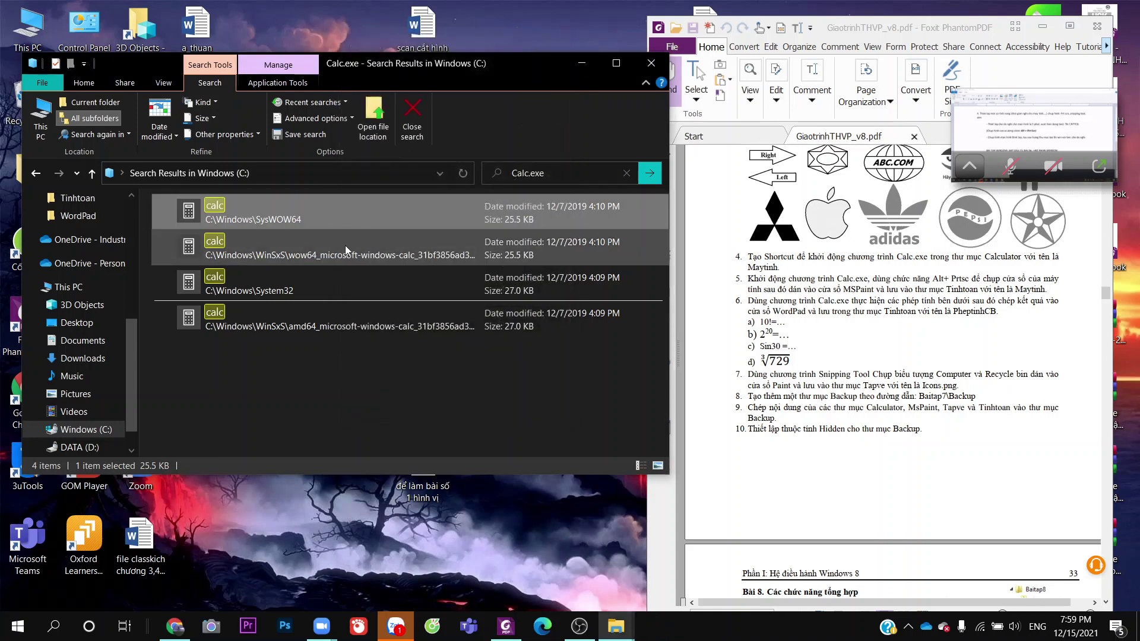
double_click(345, 245)
left_click(557, 39)
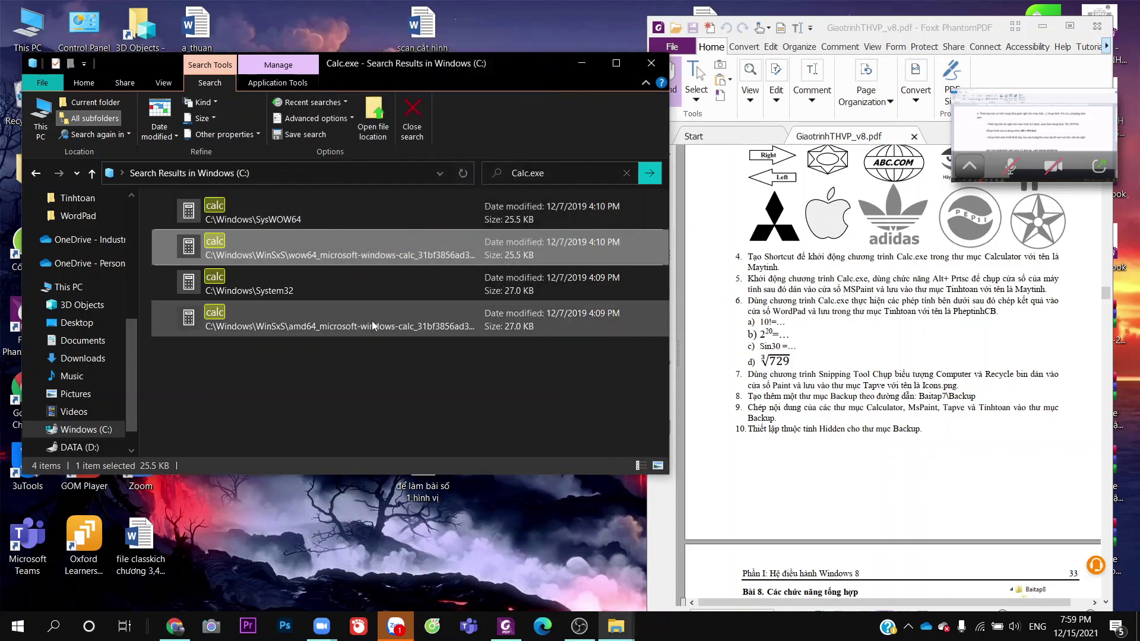
double_click(359, 287)
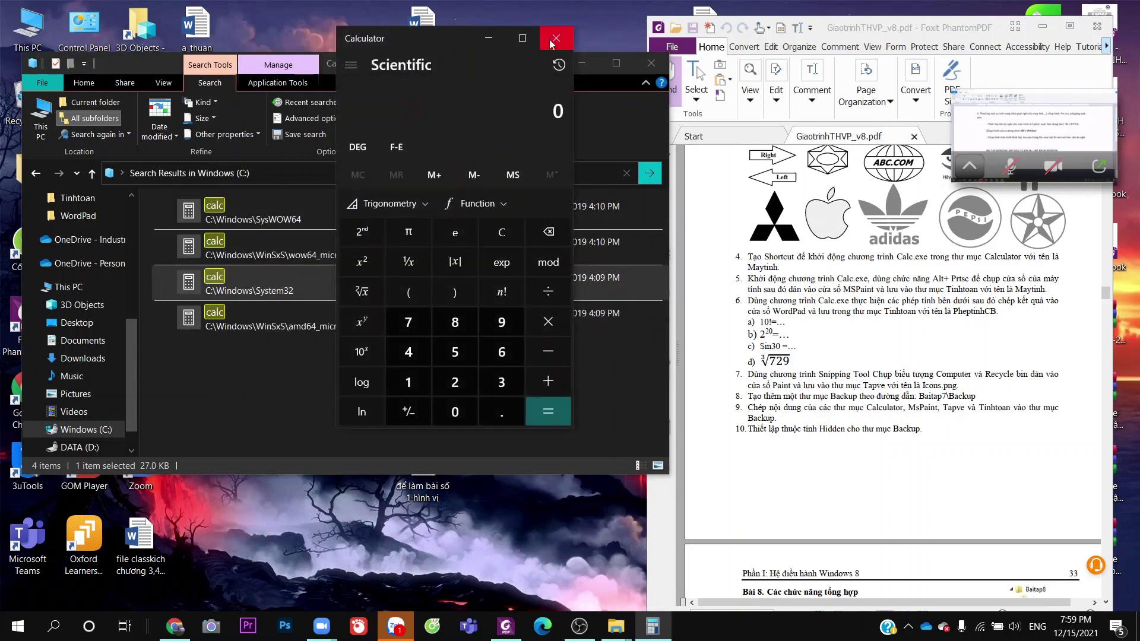
left_click(556, 39)
double_click(365, 310)
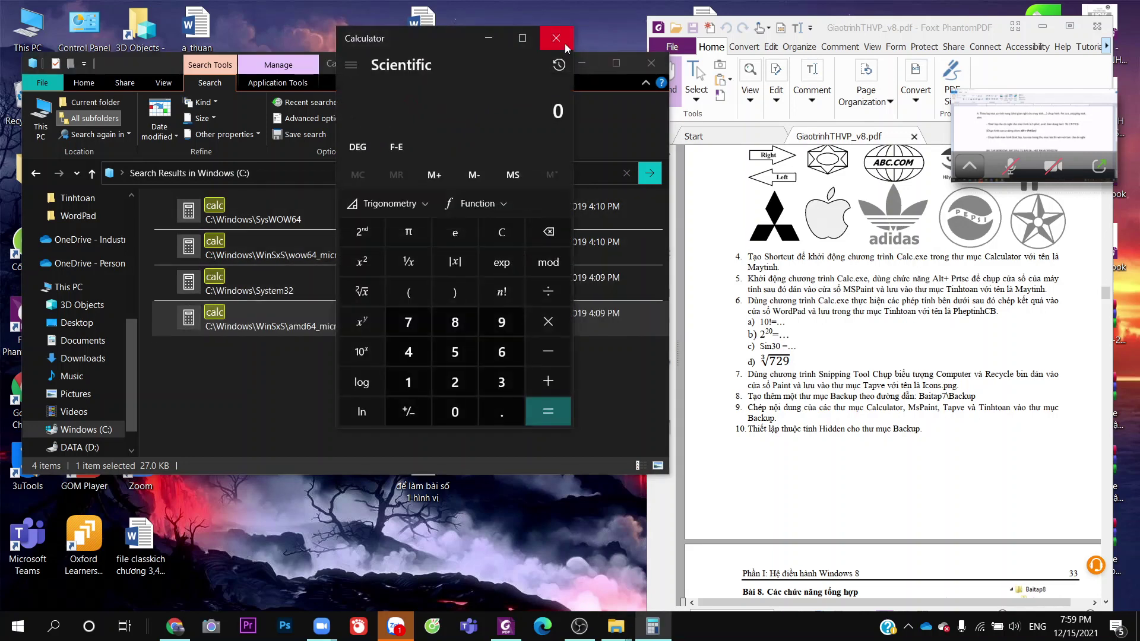
left_click(565, 44)
double_click(355, 287)
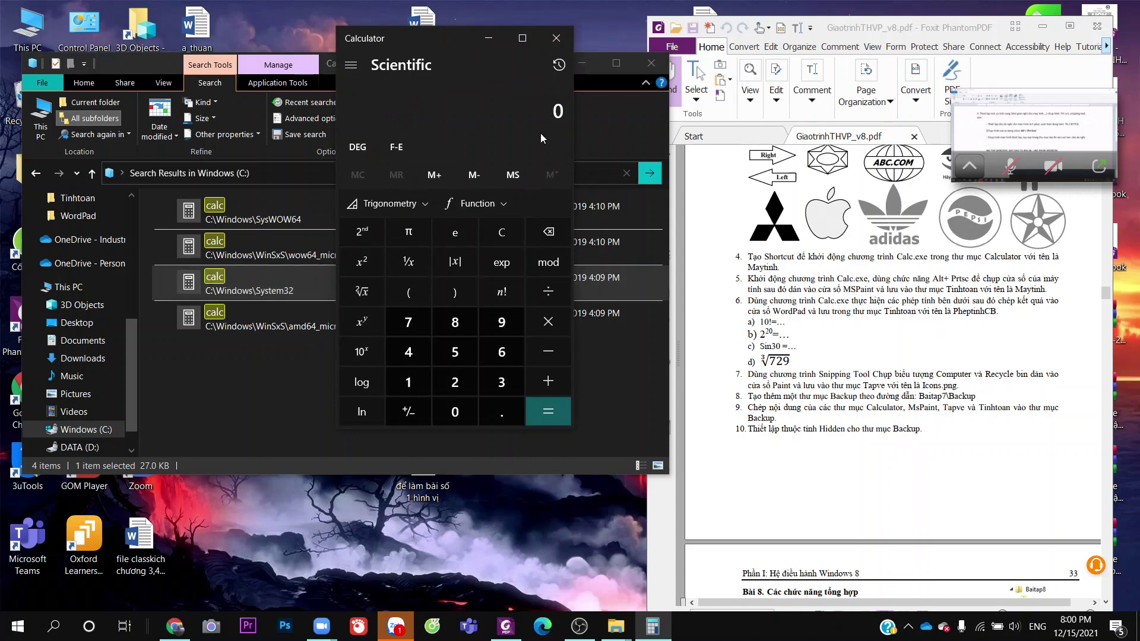
left_click(556, 38)
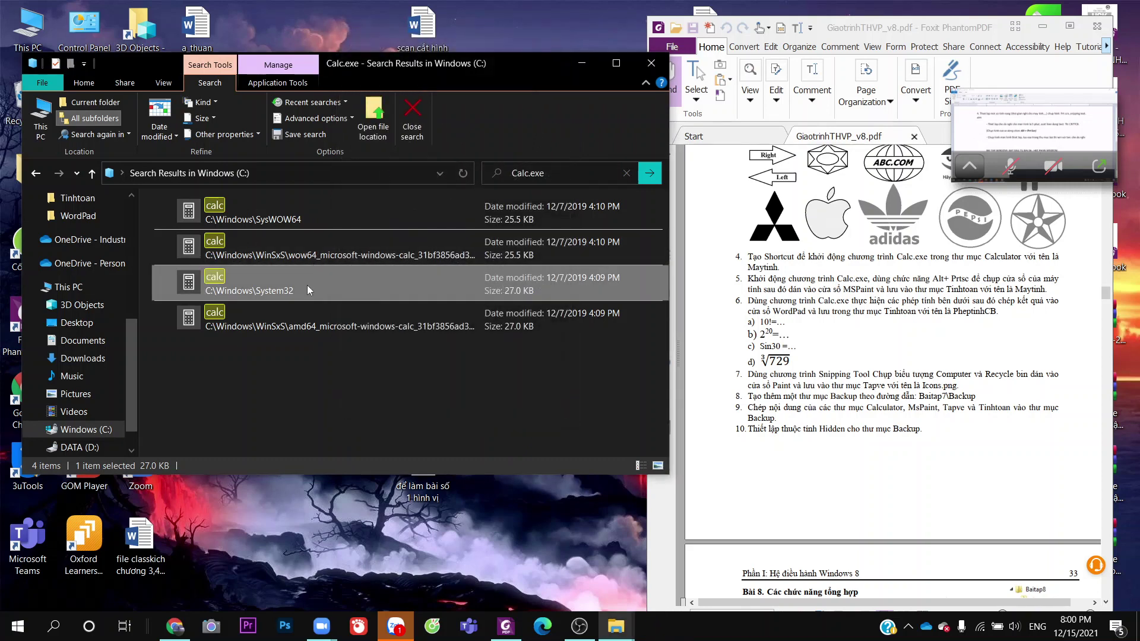
Copy the System32 calc file from the search results
left_click(290, 389)
right_click(294, 283)
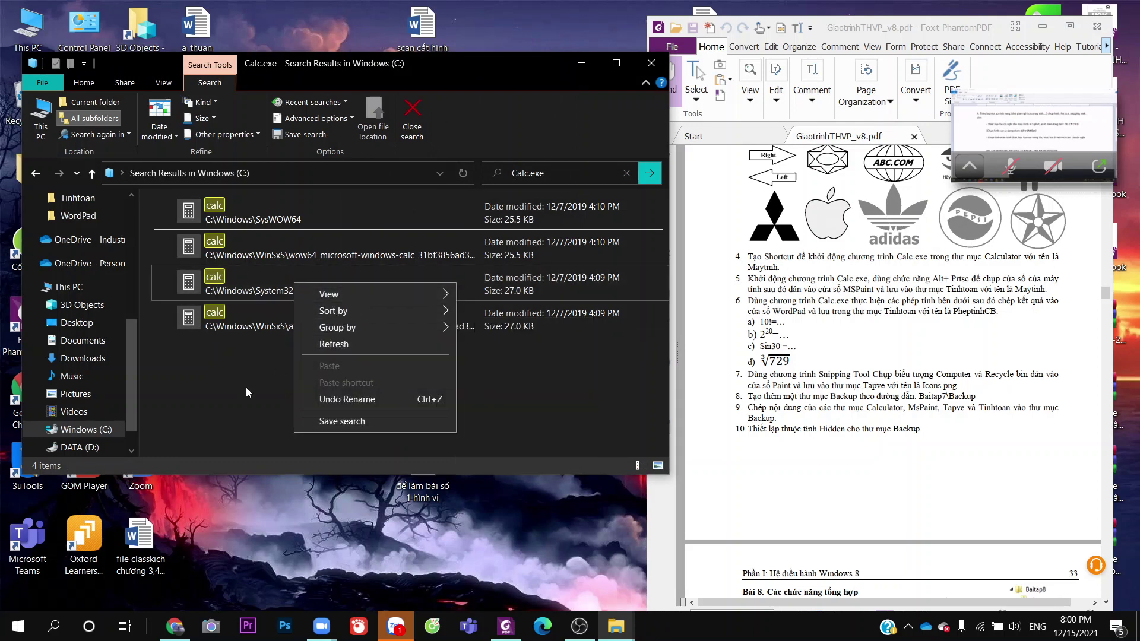
right_click(214, 283)
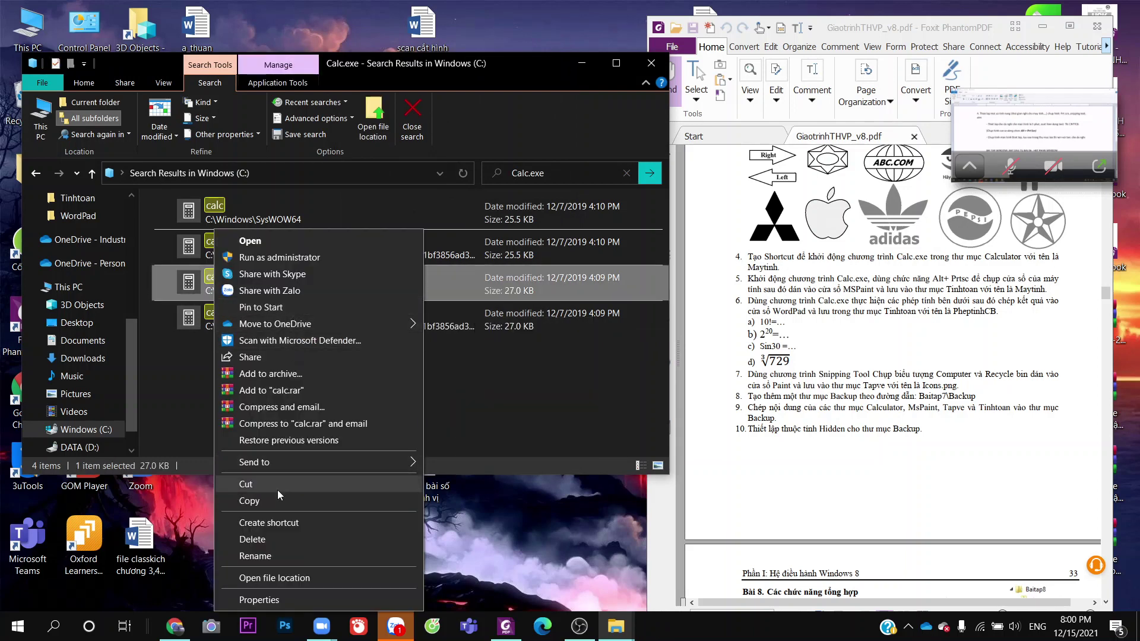
left_click(274, 496)
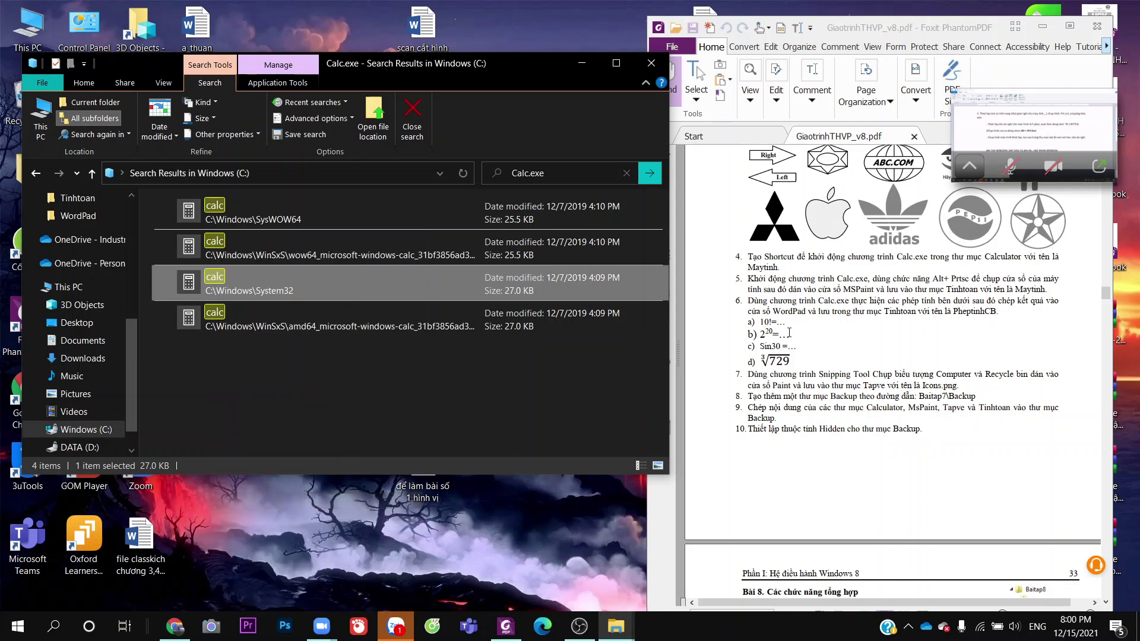
Paste a calc shortcut into Tin hoc\Baitap7\Chuongtrinh\Calculator
scroll(106, 369, "up", 2)
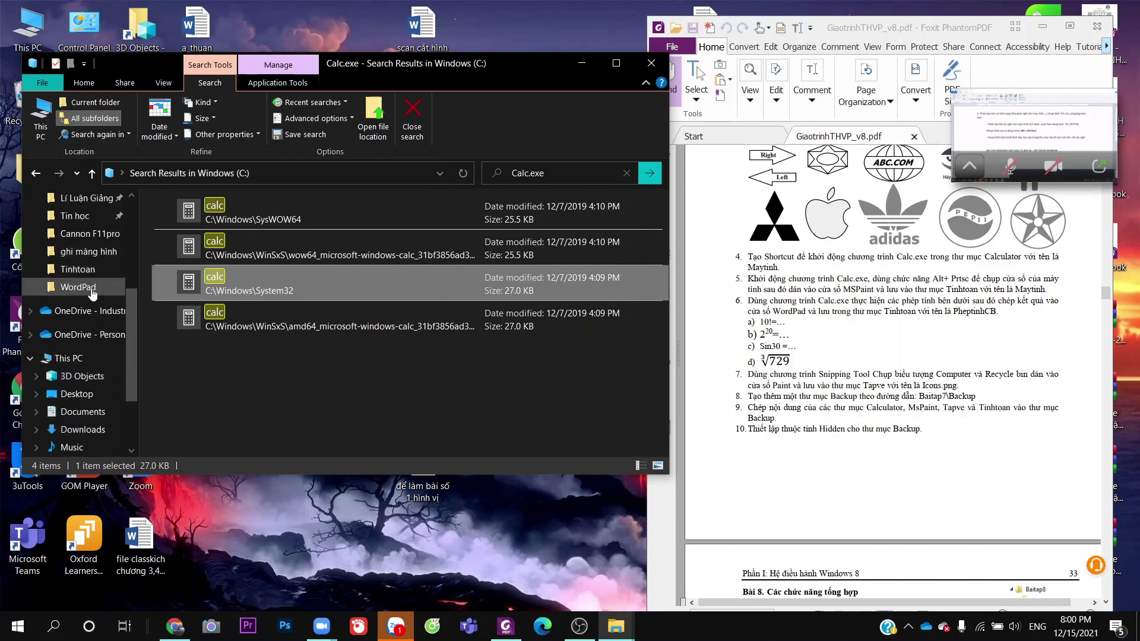
scroll(90, 293, "up", 1)
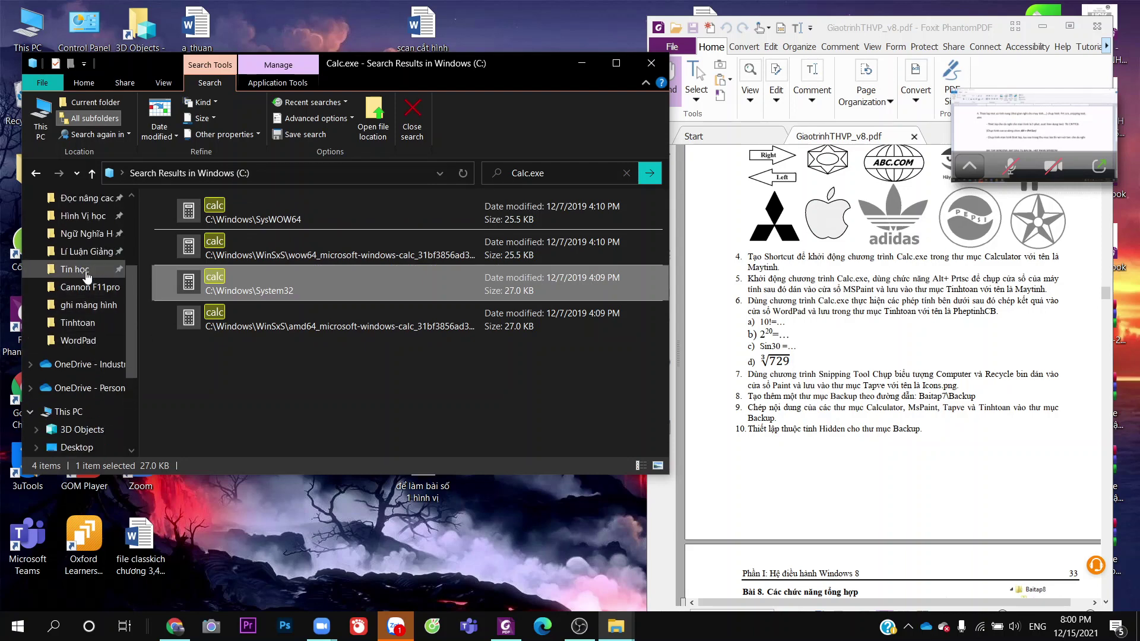
left_click(77, 269)
double_click(291, 235)
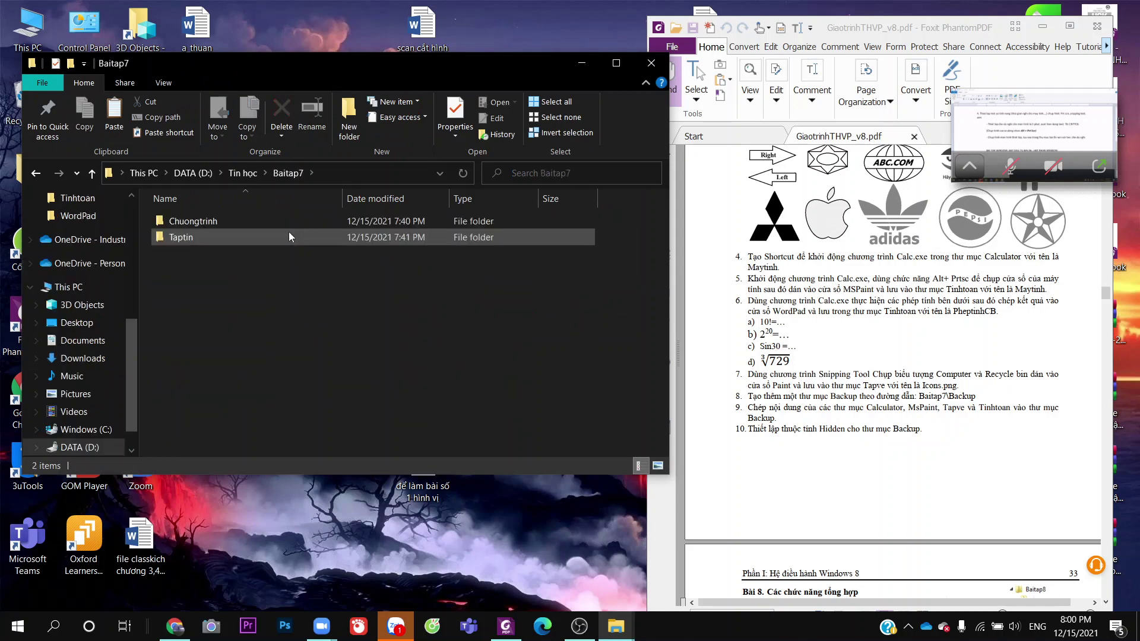
double_click(286, 221)
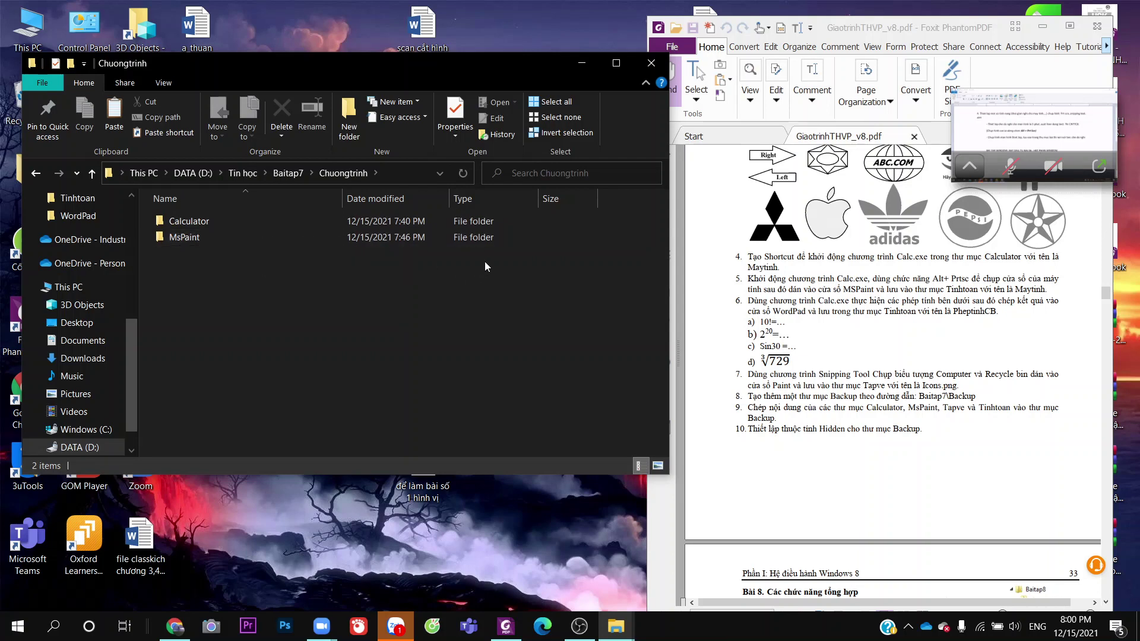
double_click(351, 227)
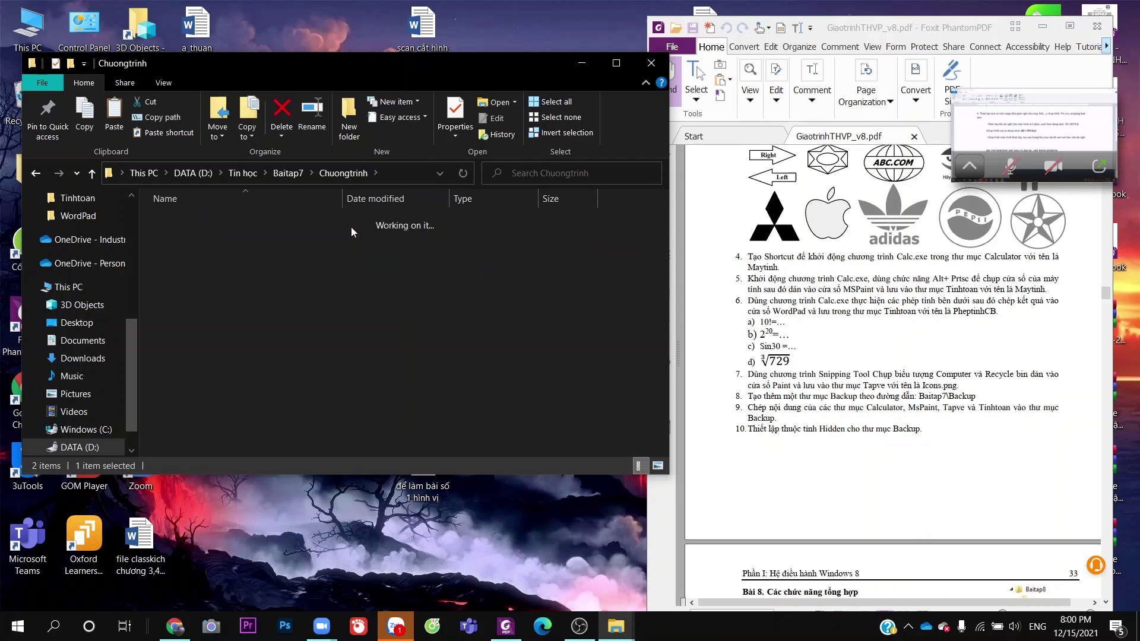
right_click(458, 305)
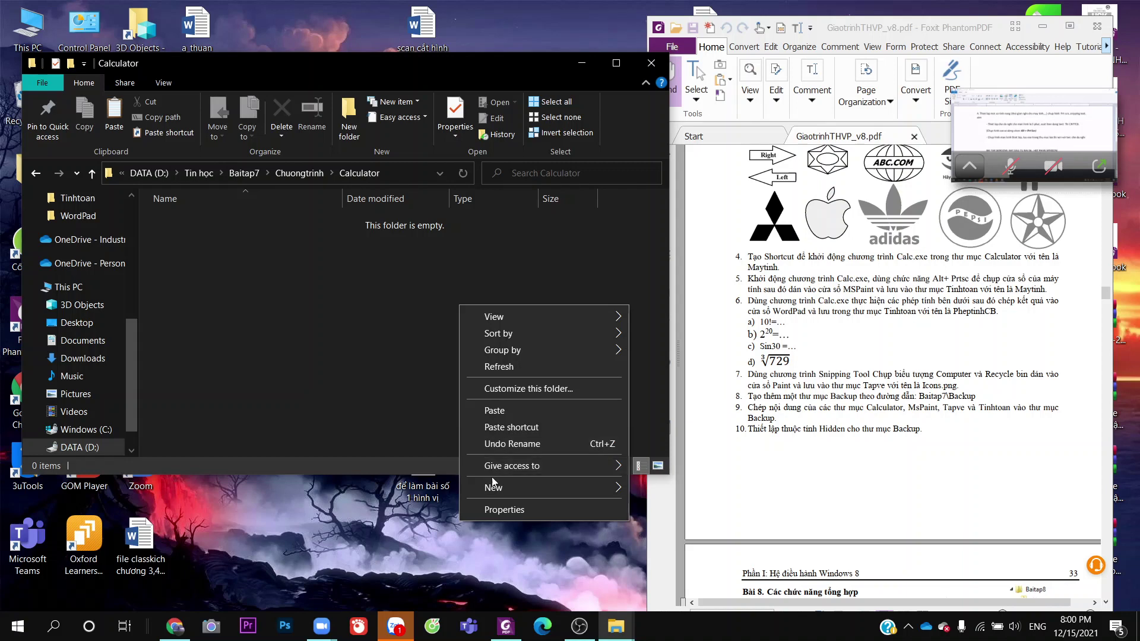
left_click(509, 428)
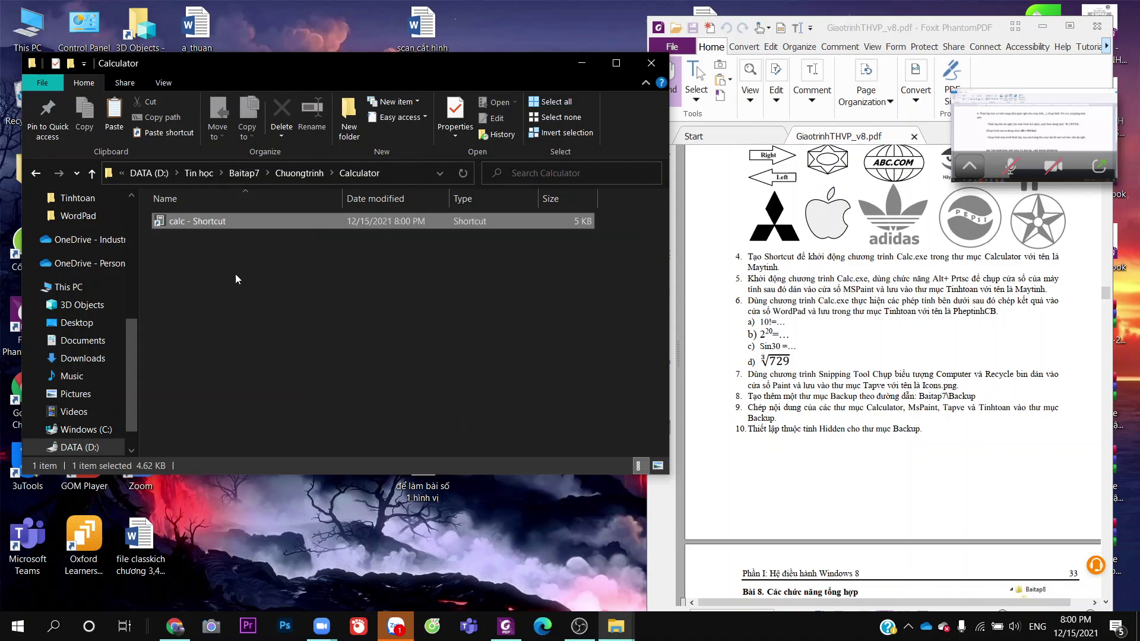
Rename the new calc shortcut to Maytinh
right_click(223, 222)
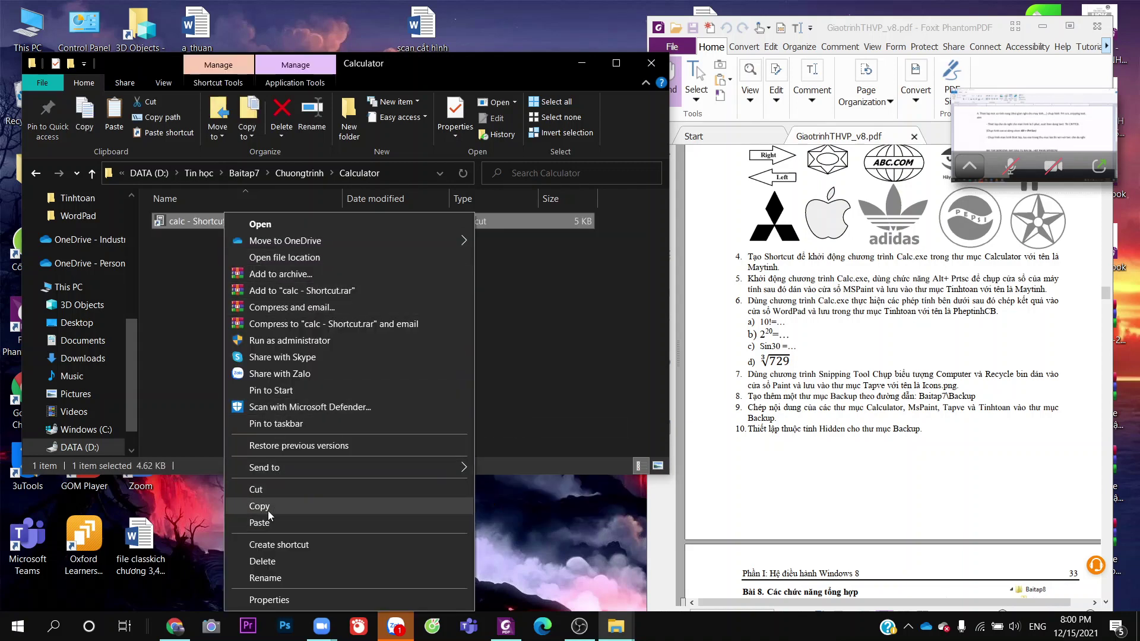
left_click(274, 579)
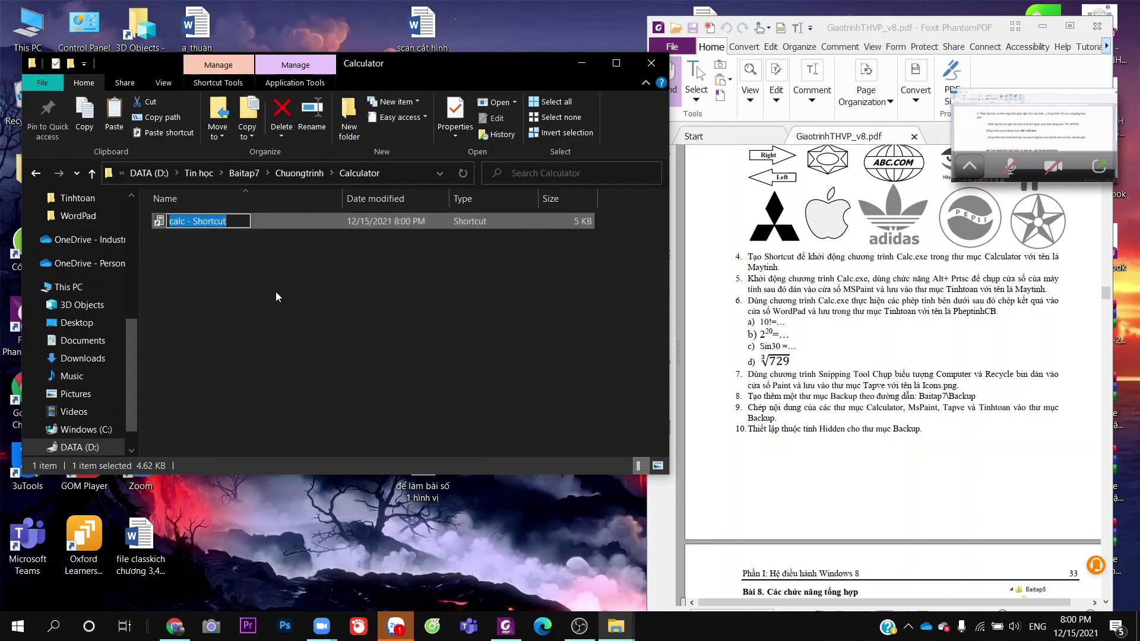
type("Maytinh")
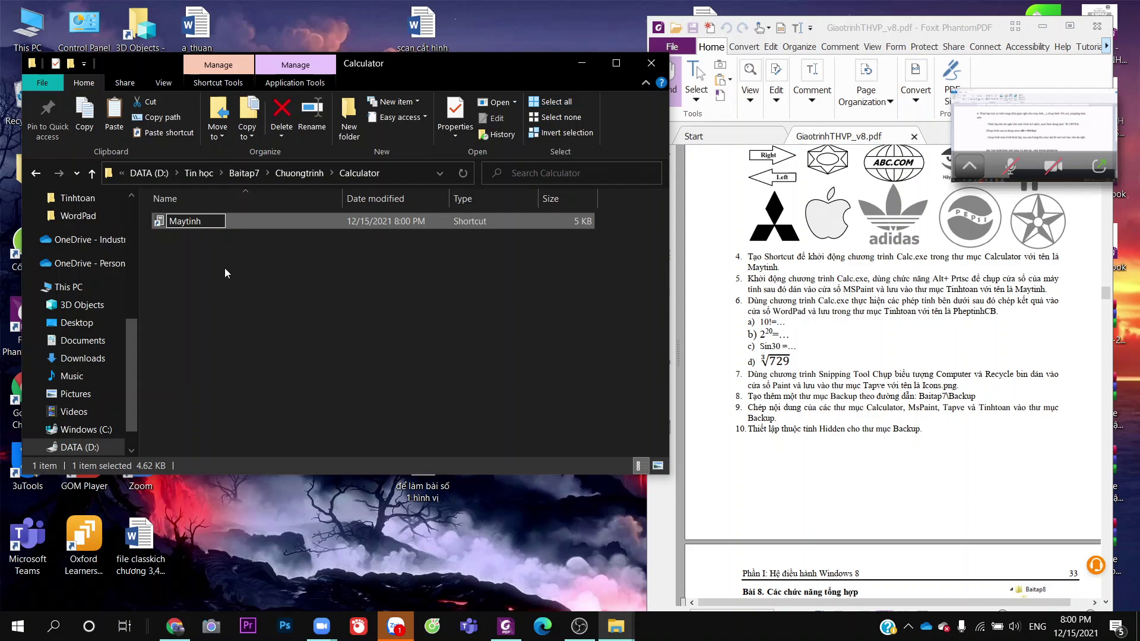
left_click(225, 268)
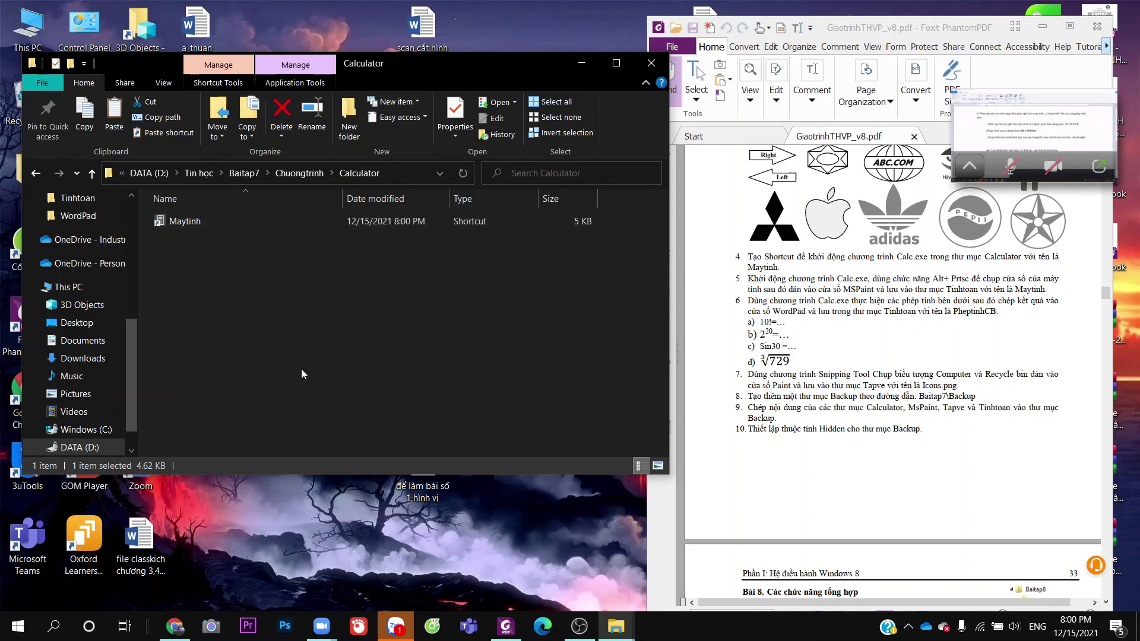